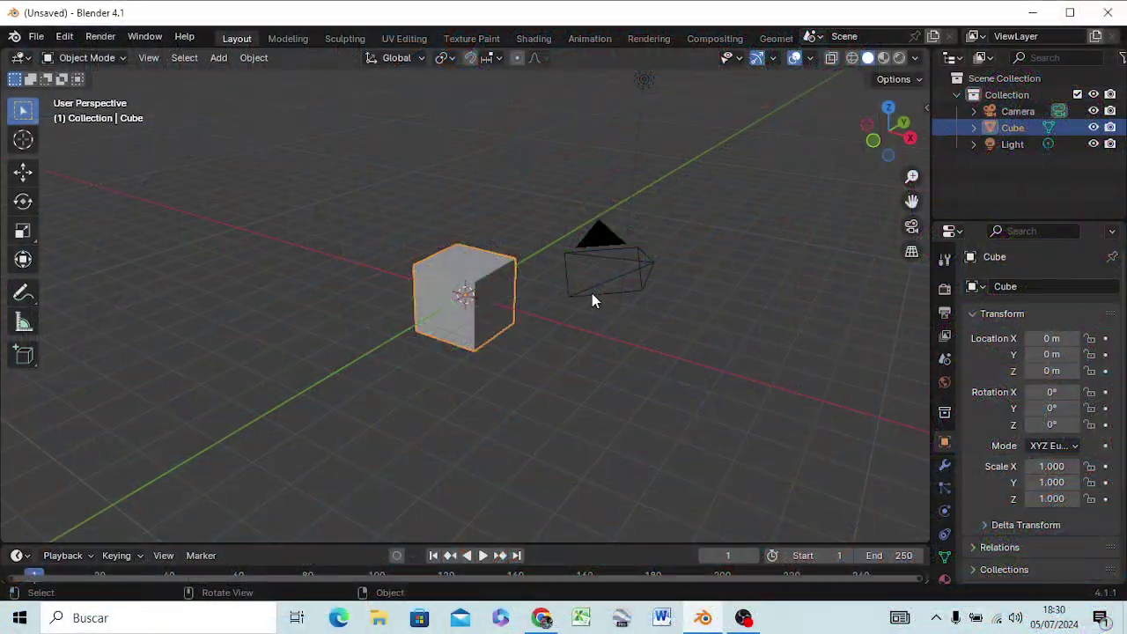
Step: Select and delete the default cube, camera and light, leaving only the empty Collection
{"action": "key", "text": "alt+Tab"}
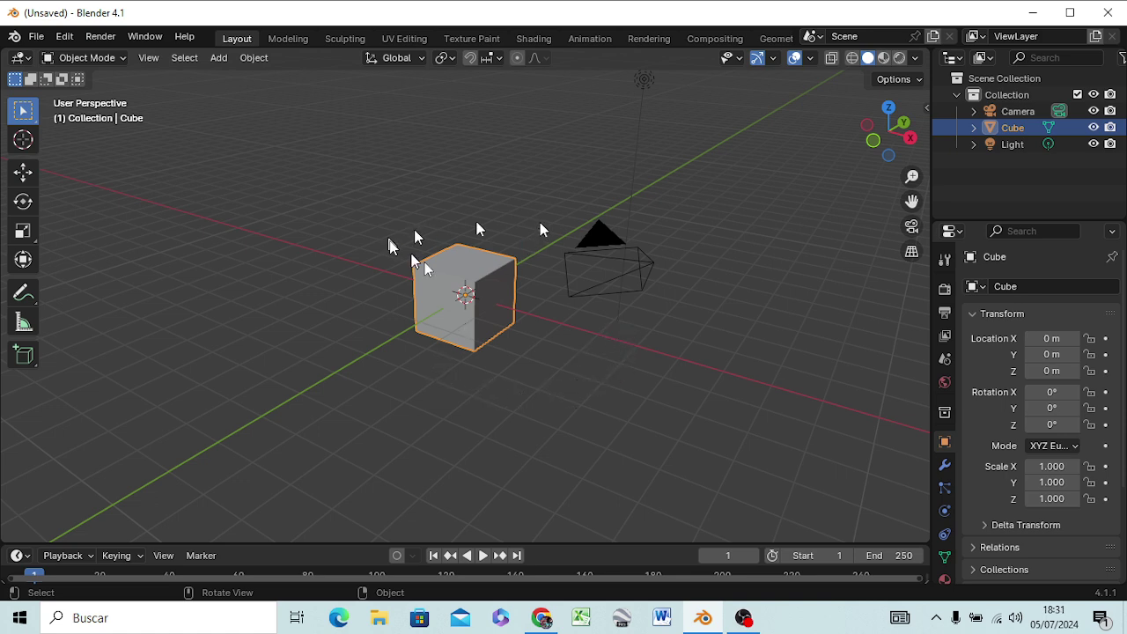
{"action": "key", "text": "a"}
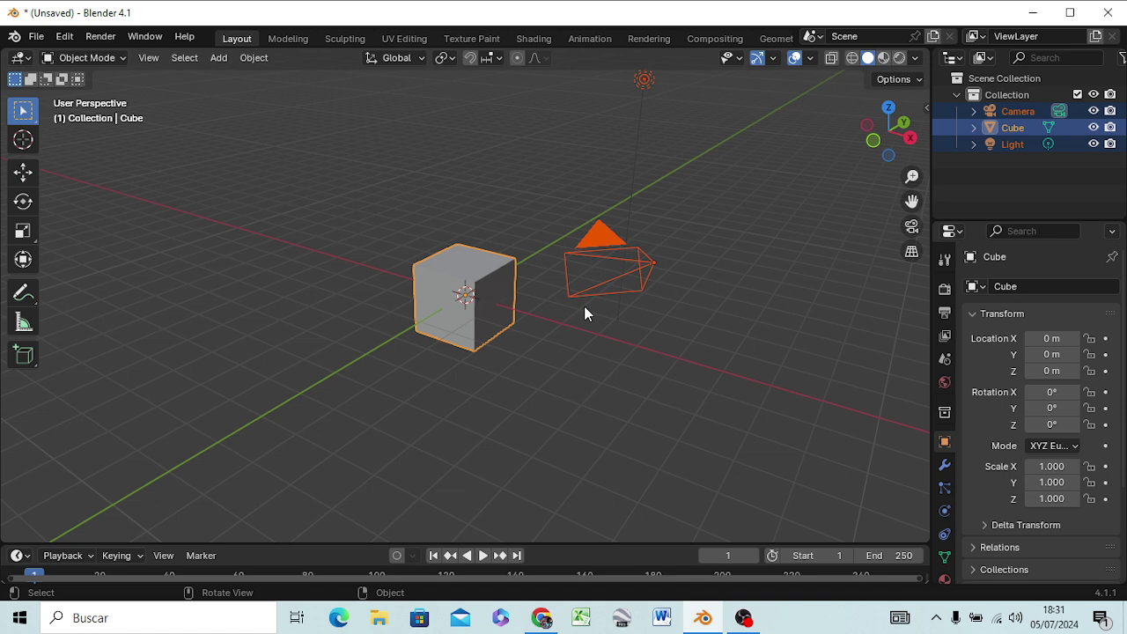
{"action": "key", "text": "x"}
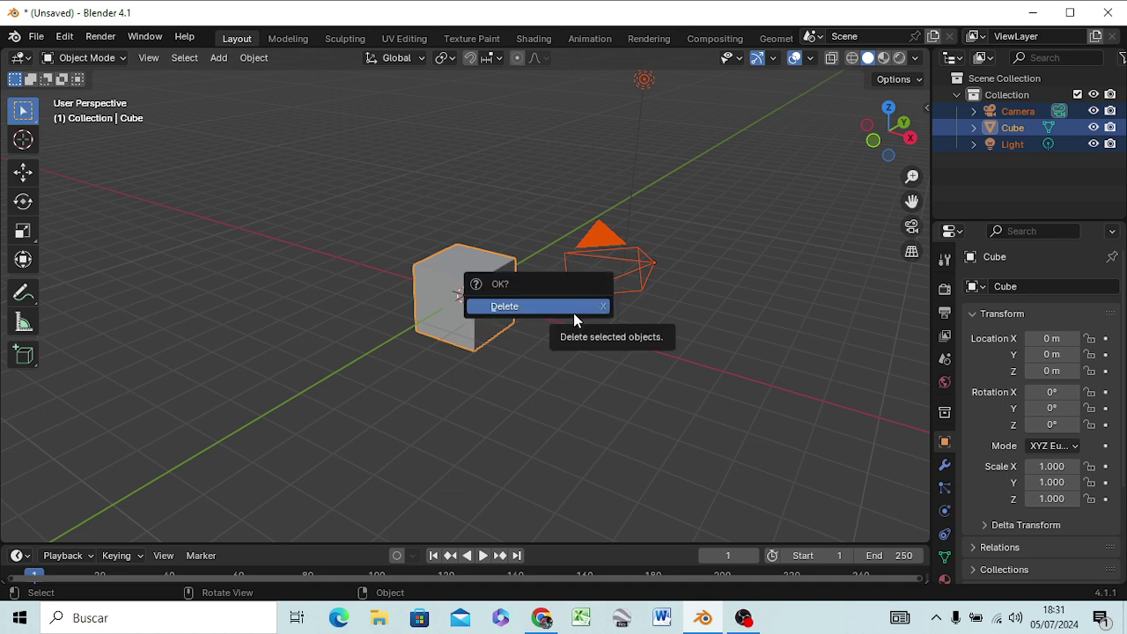
{"action": "left_click", "coordinate": [573, 313]}
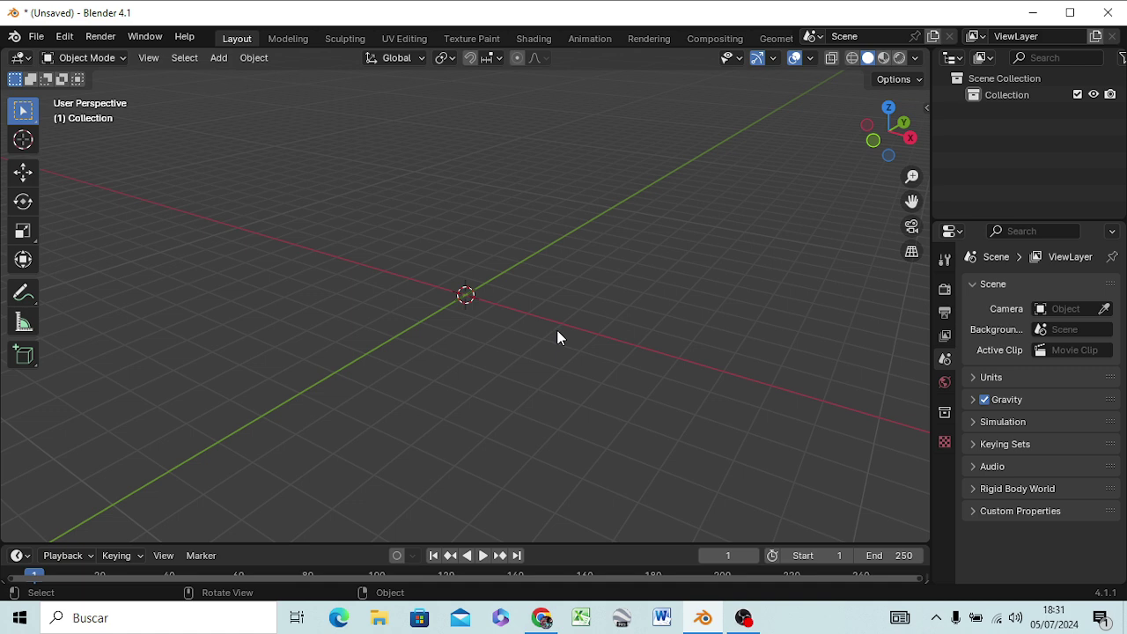
{"action": "key", "text": "shift+a"}
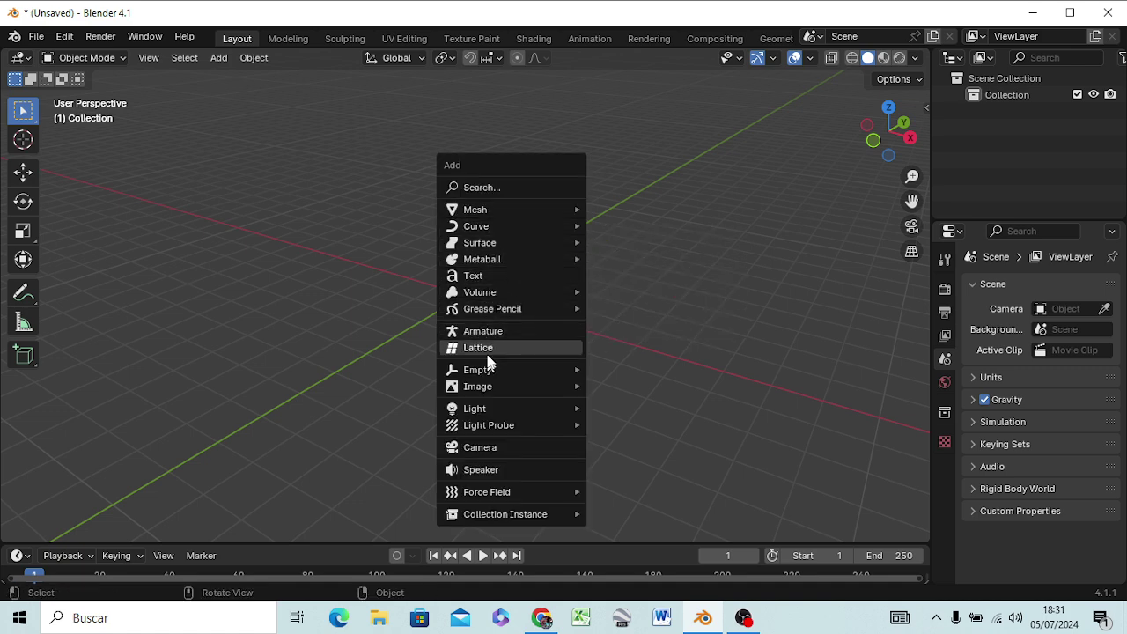
{"action": "mouse_move", "coordinate": [476, 210]}
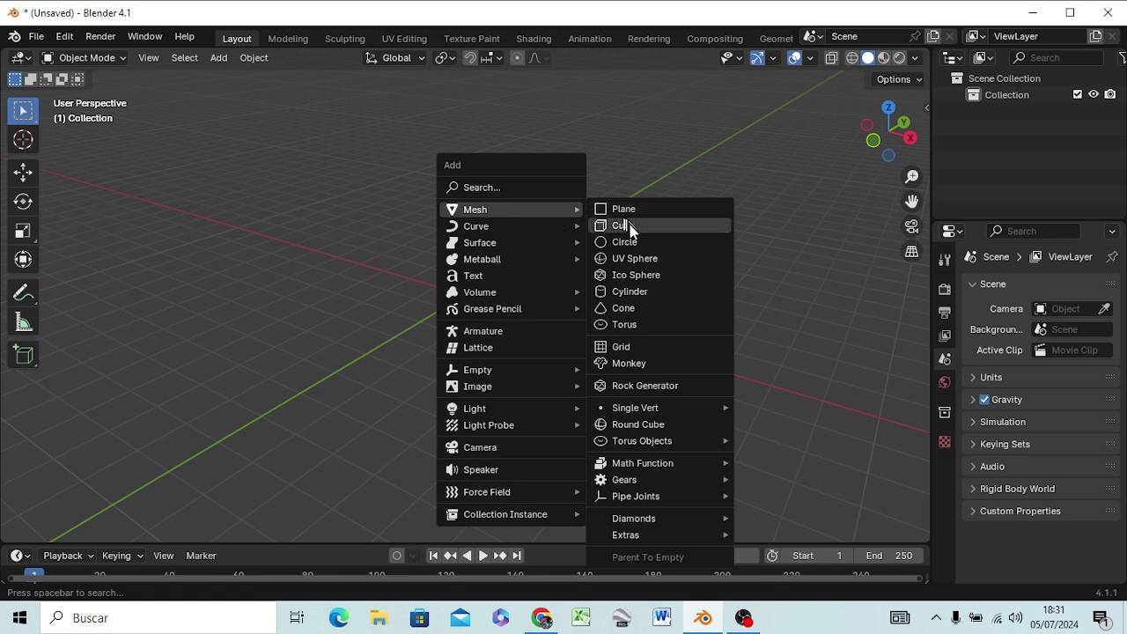
Step: Add a cube at the origin, enter Edit Mode, and zoom into a front orthographic view
{"action": "left_click", "coordinate": [629, 226]}
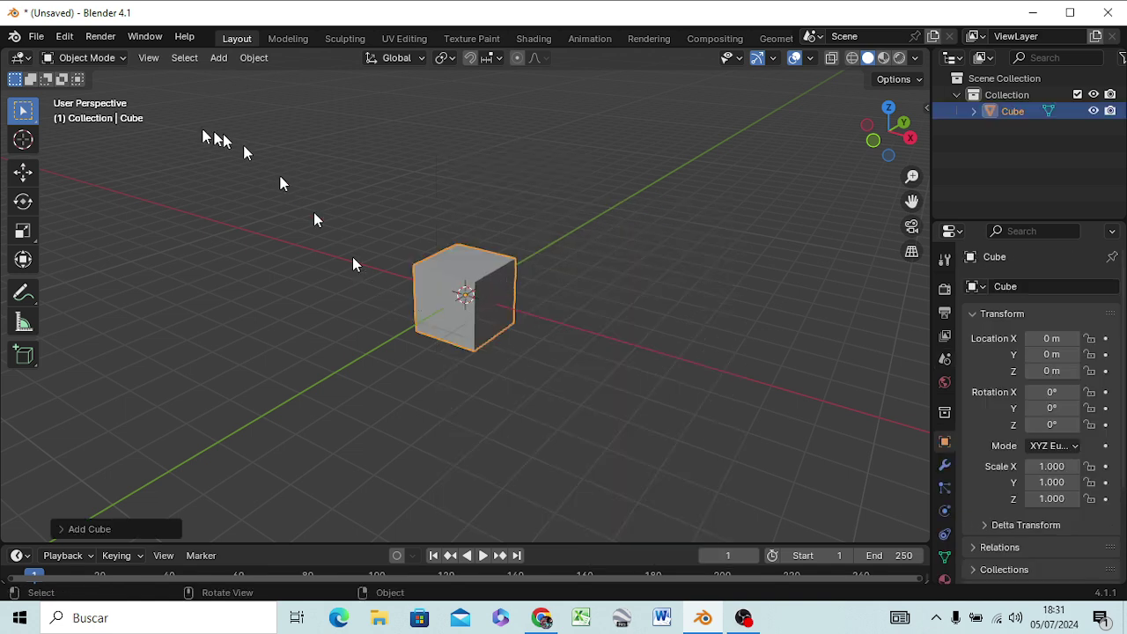
{"action": "left_click", "coordinate": [86, 59]}
{"action": "key", "text": "Tab"}
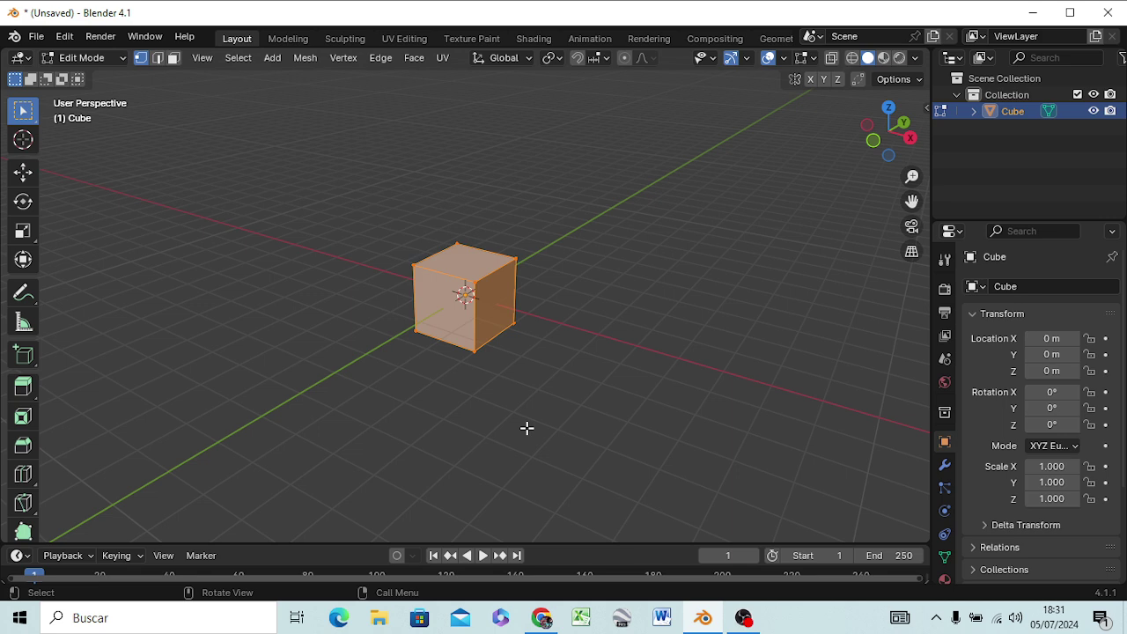
{"action": "key", "text": "KP_3"}
{"action": "key", "text": "KP_1"}
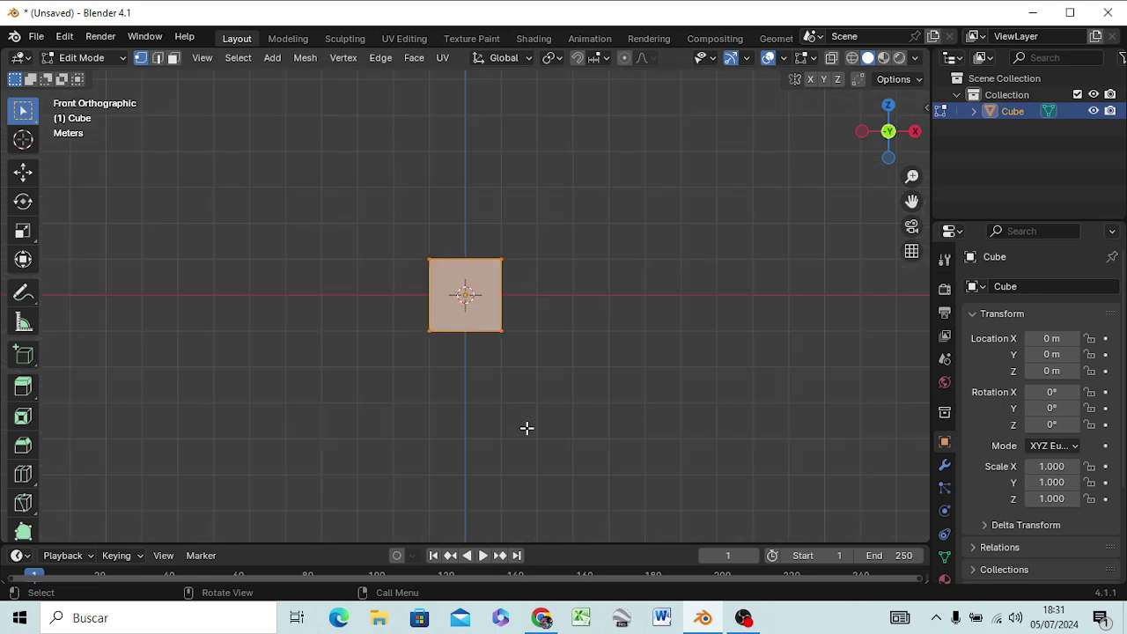
{"action": "scroll", "coordinate": [448, 323], "scroll_direction": "up", "scroll_amount": 4}
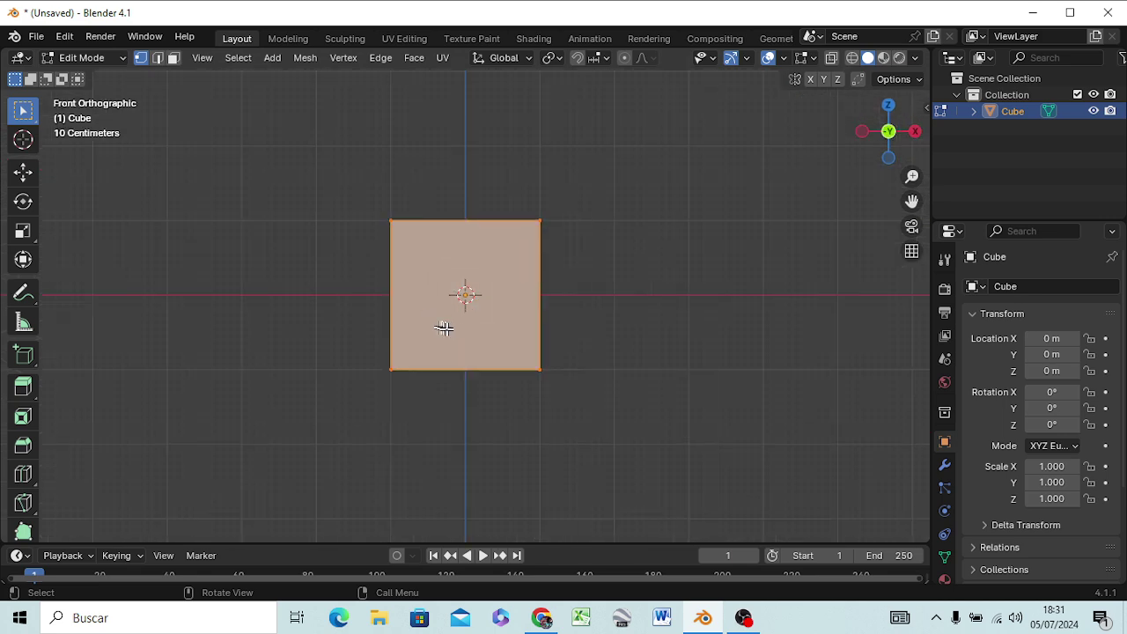
{"action": "scroll", "coordinate": [461, 320], "scroll_direction": "up", "scroll_amount": 1}
{"action": "scroll", "coordinate": [480, 256], "scroll_direction": "up", "scroll_amount": 1}
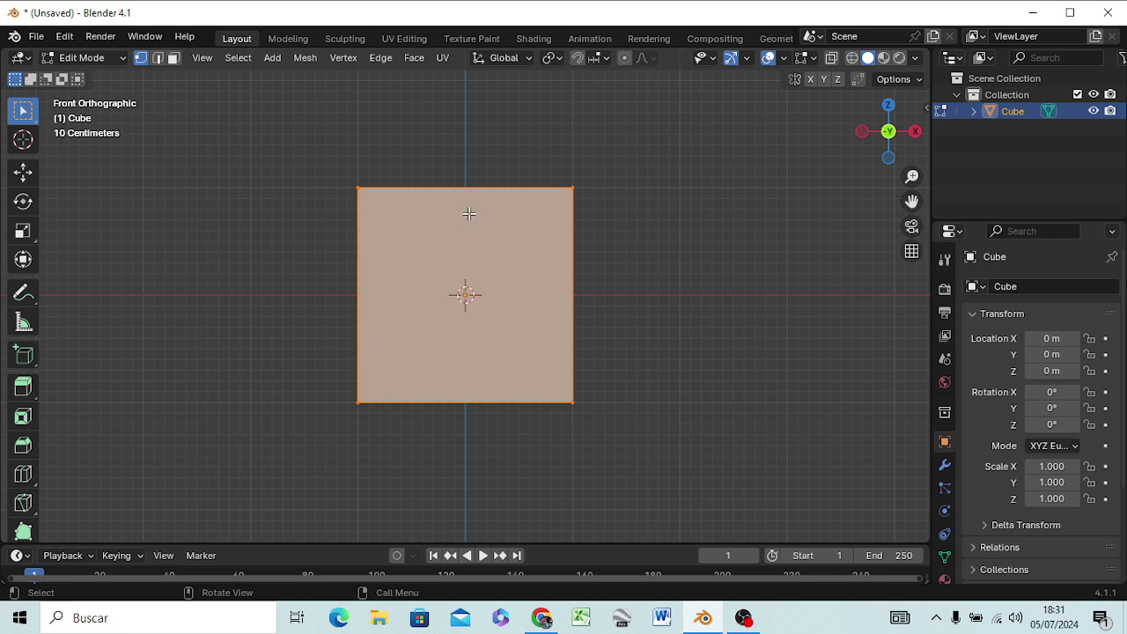
{"action": "key", "text": "ctrl"}
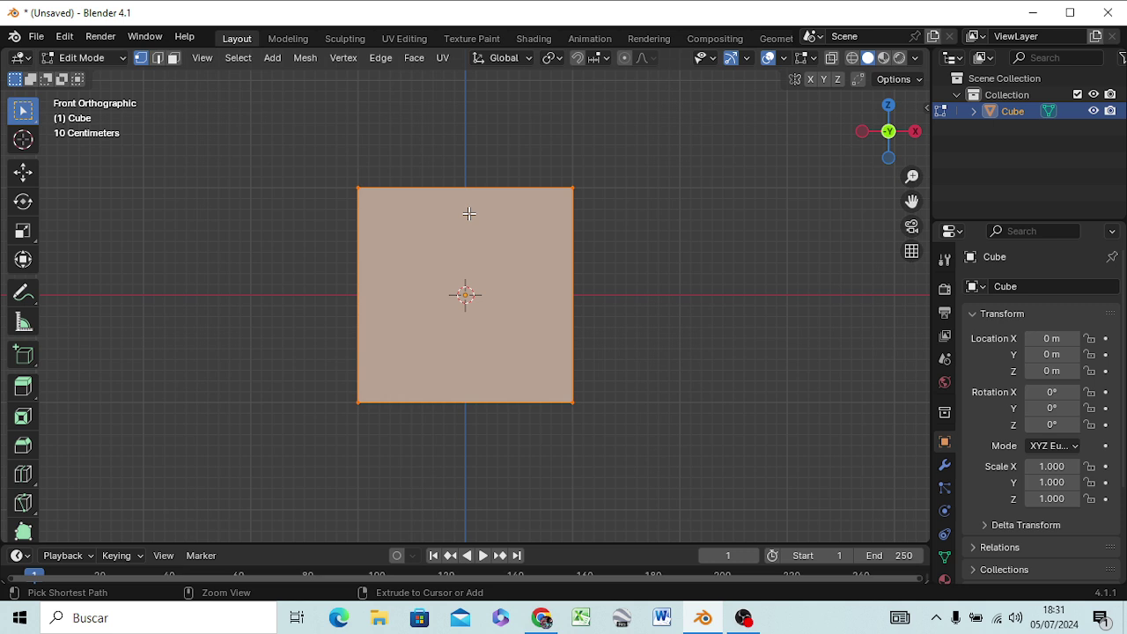
Step: Cut a centred vertical edge loop through the middle of the cube
{"action": "key", "text": "ctrl+r"}
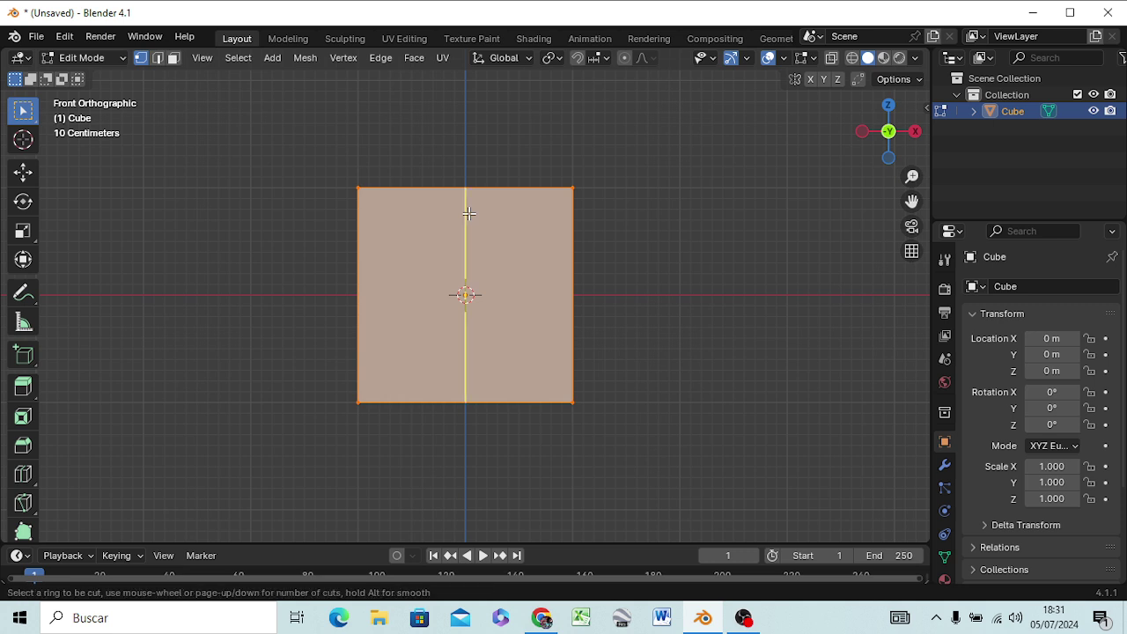
{"action": "left_click", "coordinate": [468, 213]}
{"action": "right_click", "coordinate": [469, 213]}
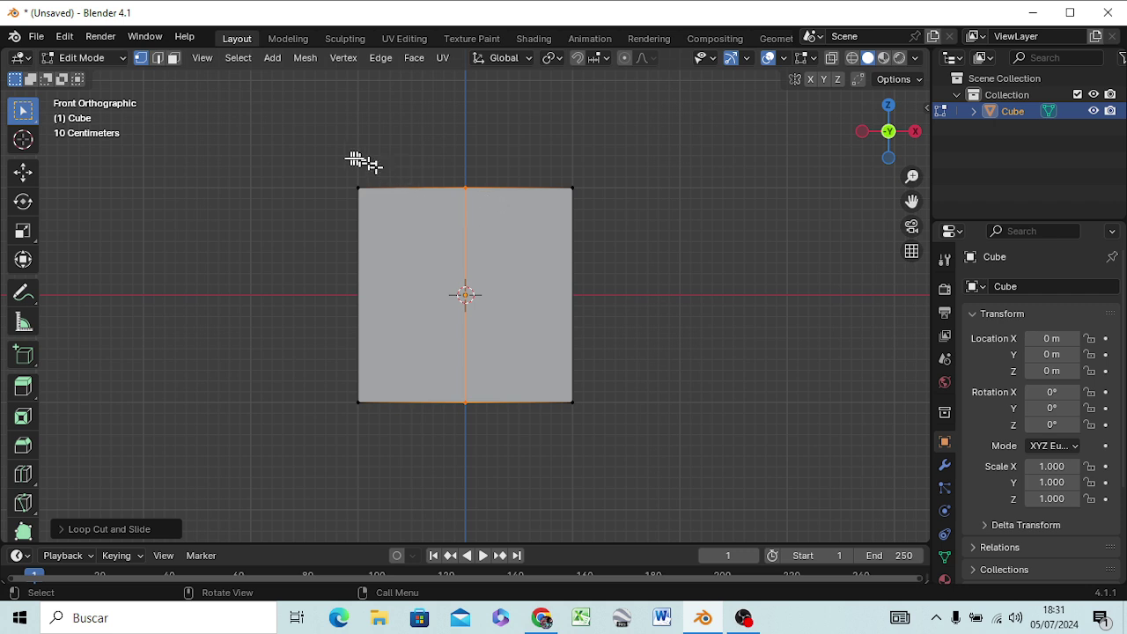
{"action": "left_click_drag", "start_coordinate": [335, 155], "coordinate": [393, 529]}
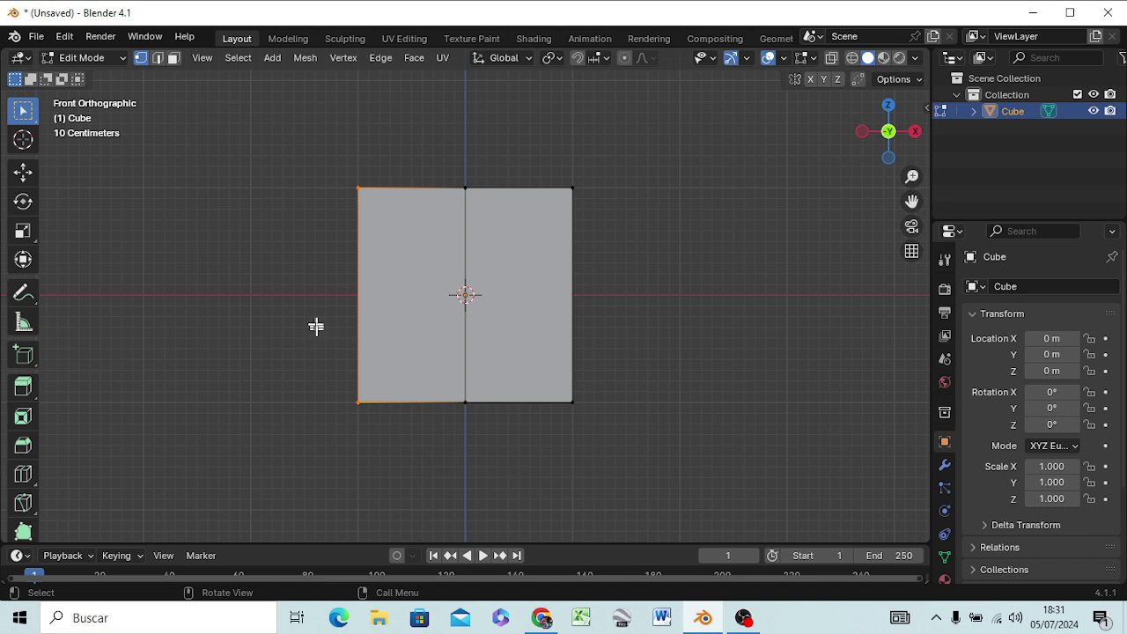
{"action": "middle_click_drag", "start_coordinate": [317, 325], "coordinate": [334, 440]}
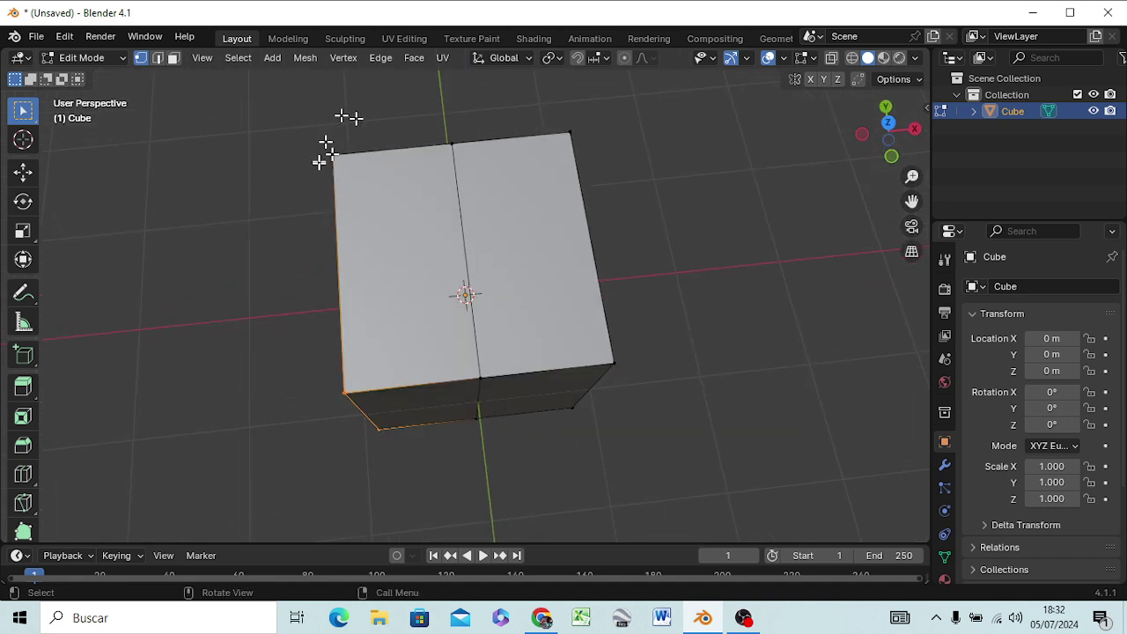
{"action": "mouse_move", "coordinate": [286, 230]}
{"action": "middle_mouse_down"}
{"action": "mouse_move", "coordinate": [340, 285]}
{"action": "mouse_move", "coordinate": [415, 206]}
{"action": "mouse_move", "coordinate": [352, 221]}
{"action": "middle_mouse_up"}
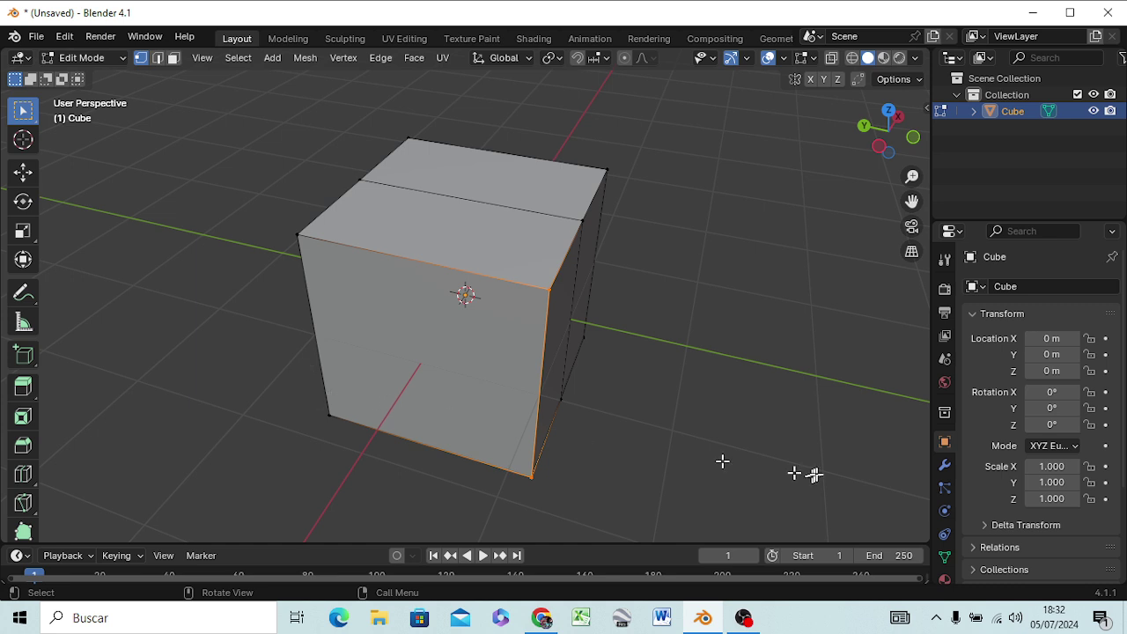
{"action": "key", "text": "KP_1"}
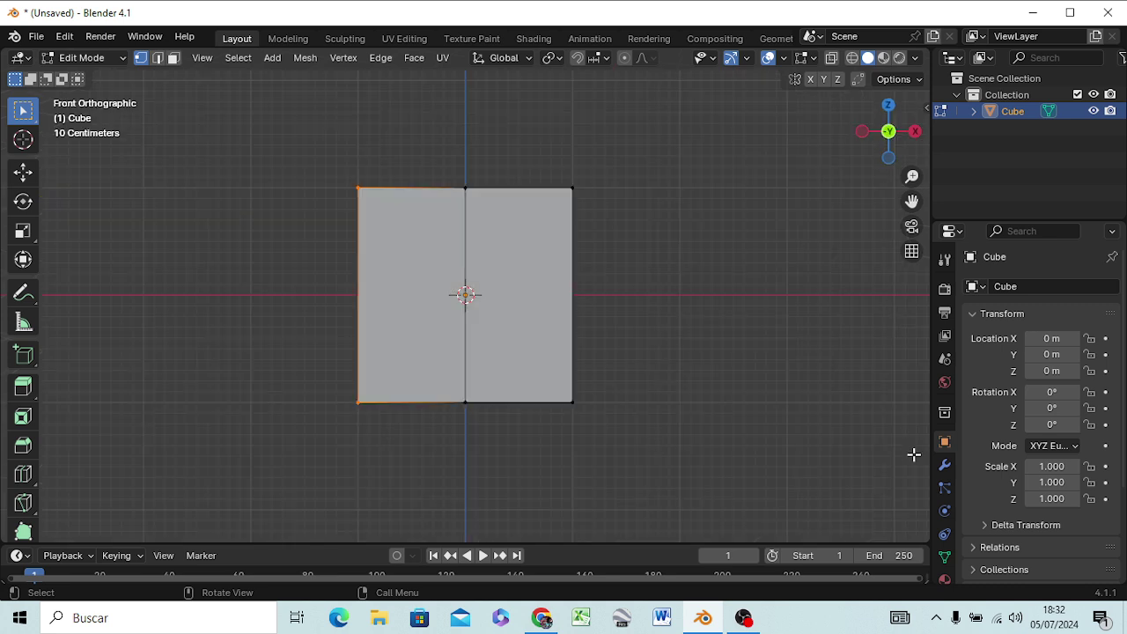
Step: In wireframe, box-select the cube's left half, delete its vertices, then return to solid shading
{"action": "key", "text": "z"}
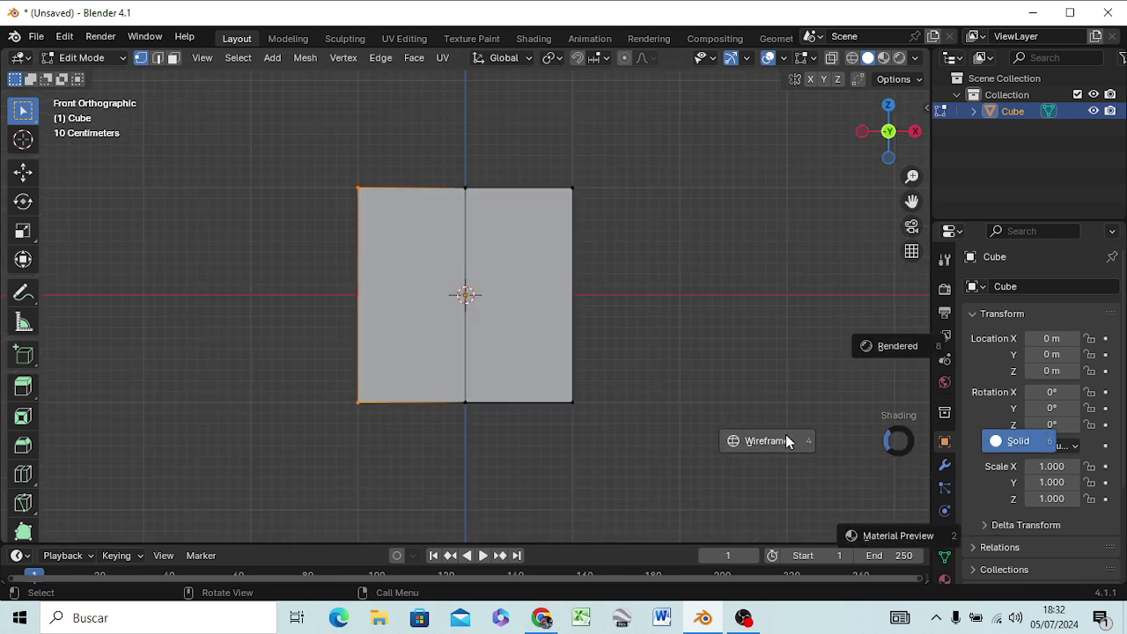
{"action": "left_click", "coordinate": [786, 440]}
{"action": "left_click", "coordinate": [655, 388]}
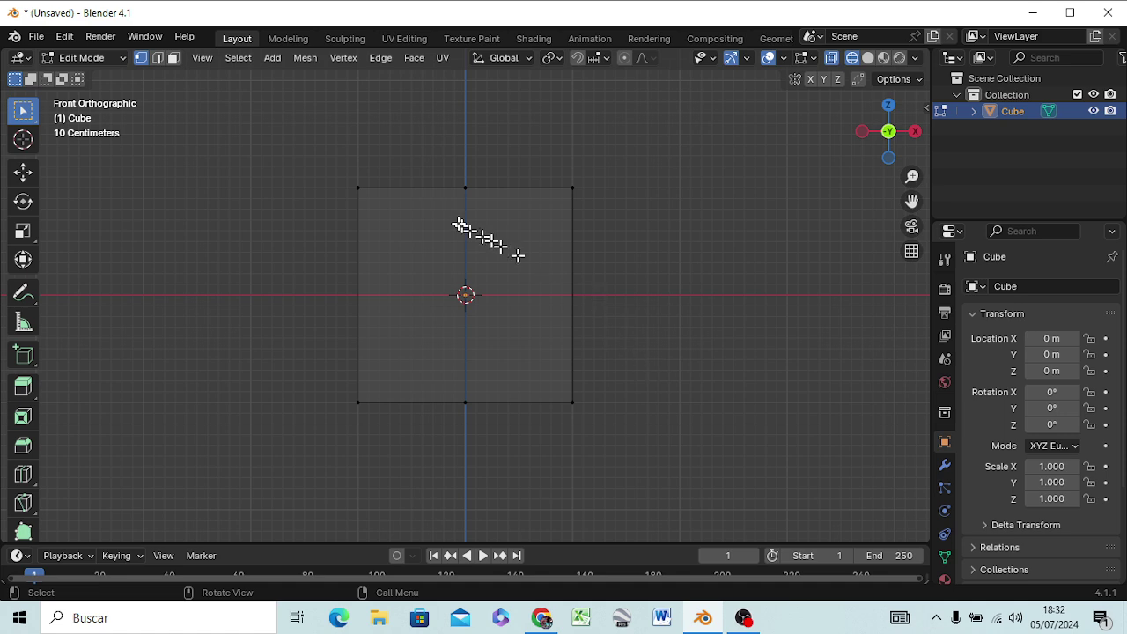
{"action": "left_click_drag", "start_coordinate": [332, 159], "coordinate": [393, 438]}
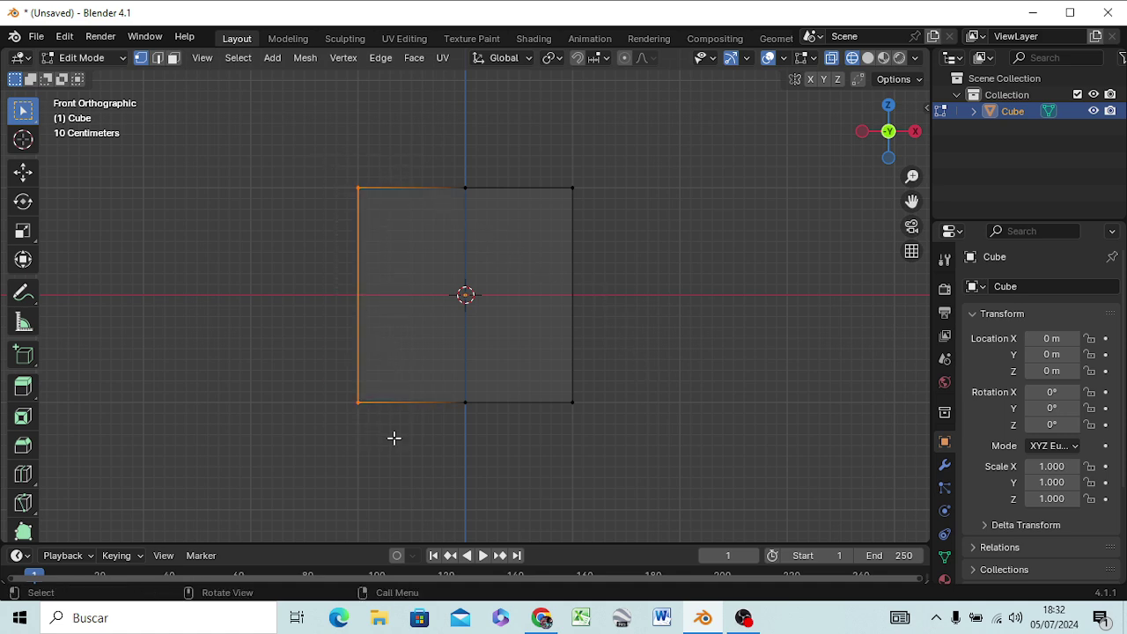
{"action": "middle_click_drag", "start_coordinate": [378, 470], "coordinate": [403, 503]}
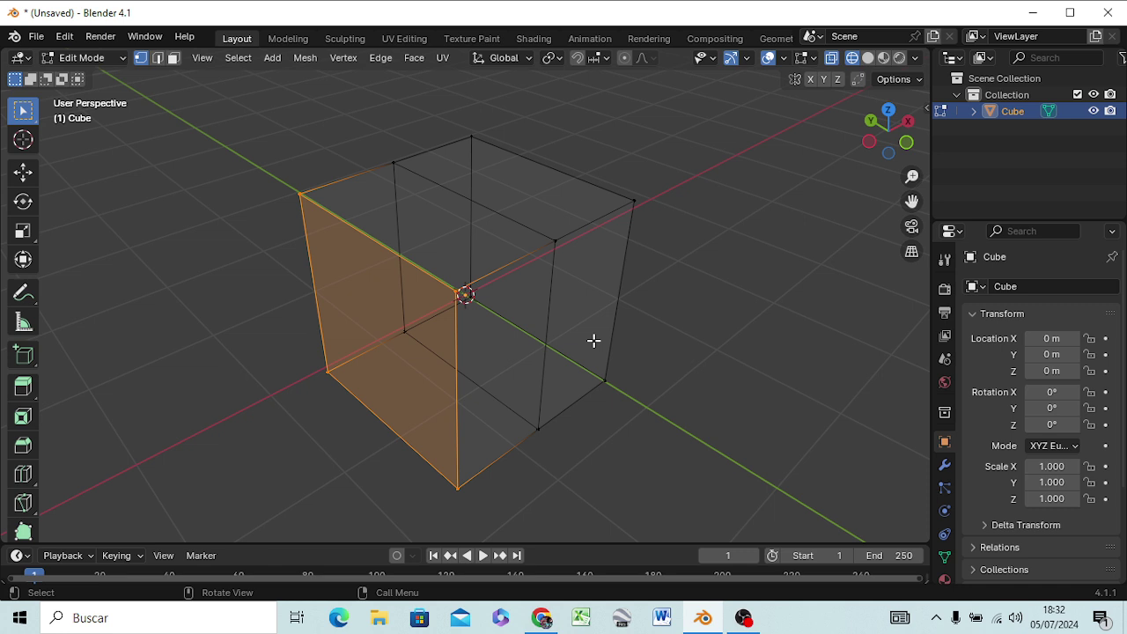
{"action": "key", "text": "x"}
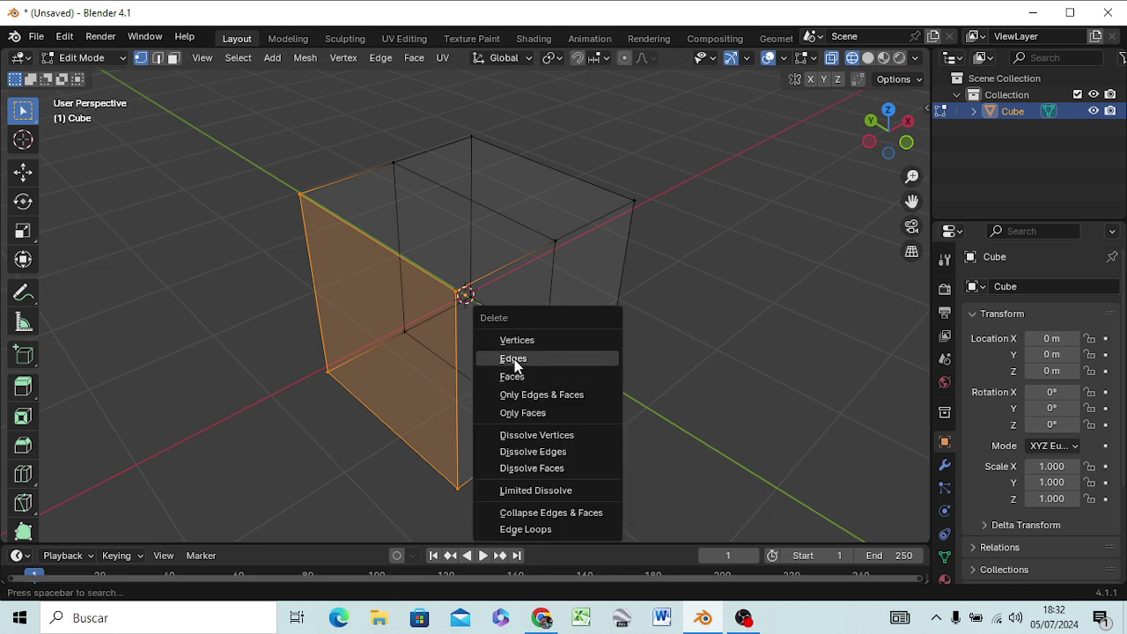
{"action": "left_click", "coordinate": [528, 342]}
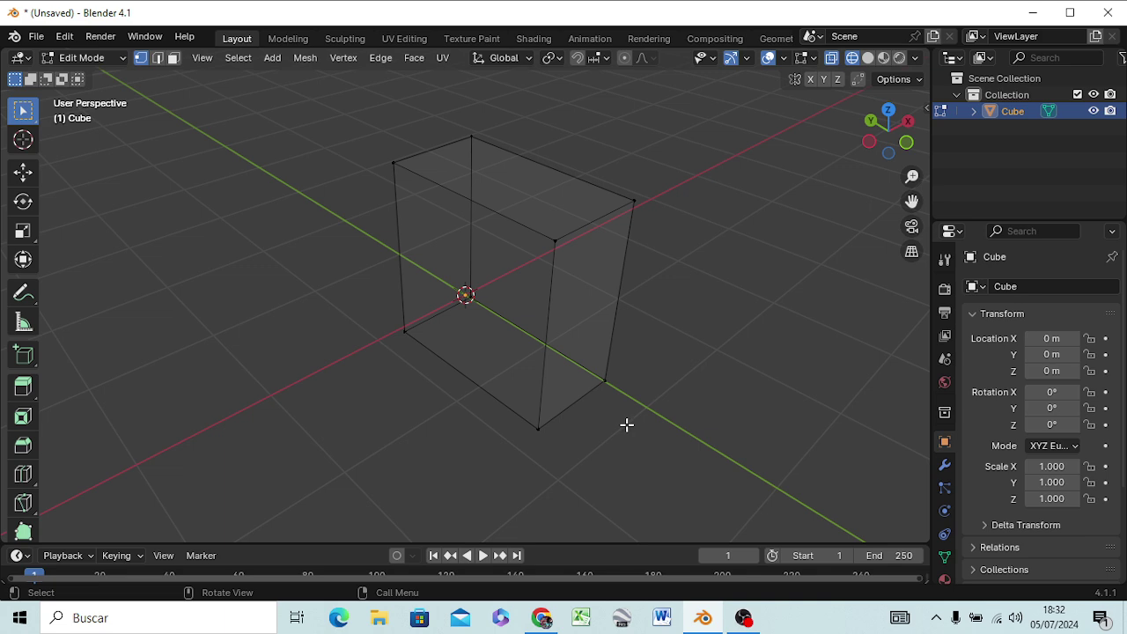
{"action": "key", "text": "z"}
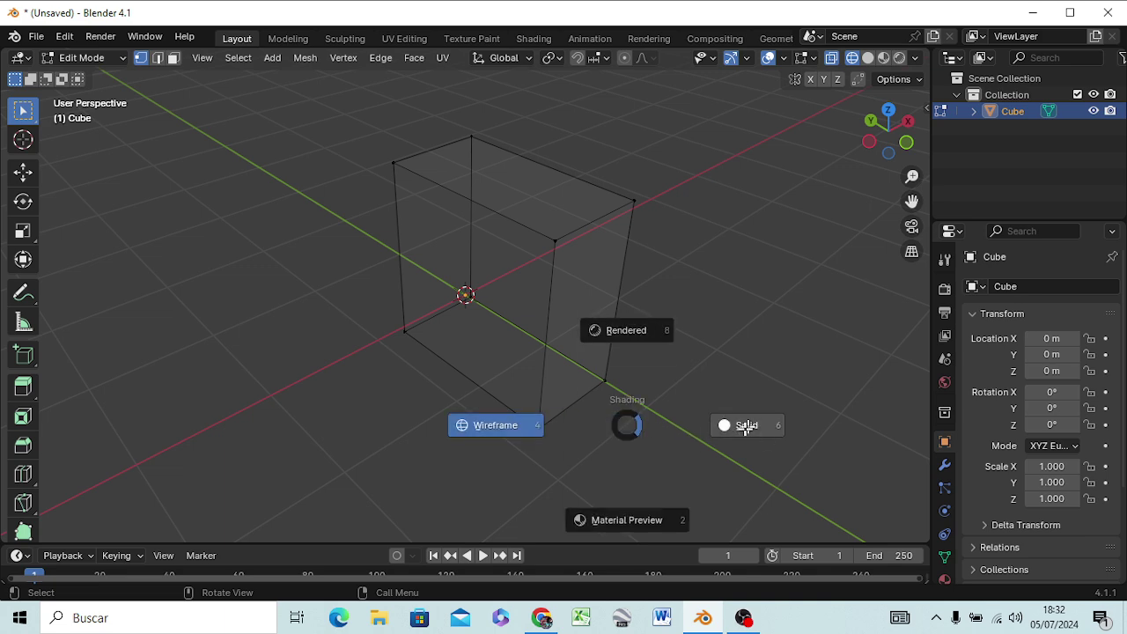
{"action": "left_click", "coordinate": [742, 427]}
{"action": "mouse_move", "coordinate": [654, 404]}
{"action": "middle_mouse_down"}
{"action": "mouse_move", "coordinate": [571, 386]}
{"action": "mouse_move", "coordinate": [617, 403]}
{"action": "mouse_move", "coordinate": [647, 397]}
{"action": "mouse_move", "coordinate": [576, 405]}
{"action": "mouse_move", "coordinate": [586, 401]}
{"action": "mouse_move", "coordinate": [576, 396]}
{"action": "middle_mouse_up"}
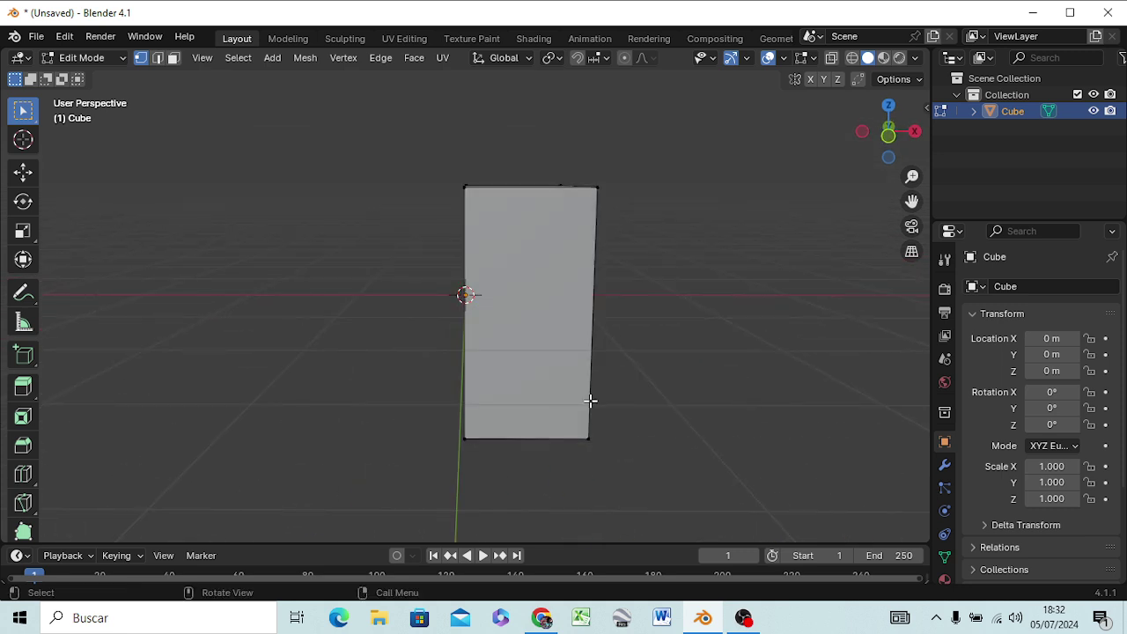
Step: In Object Mode, add a Mirror modifier on X from the Modifiers tab
{"action": "key", "text": "Tab"}
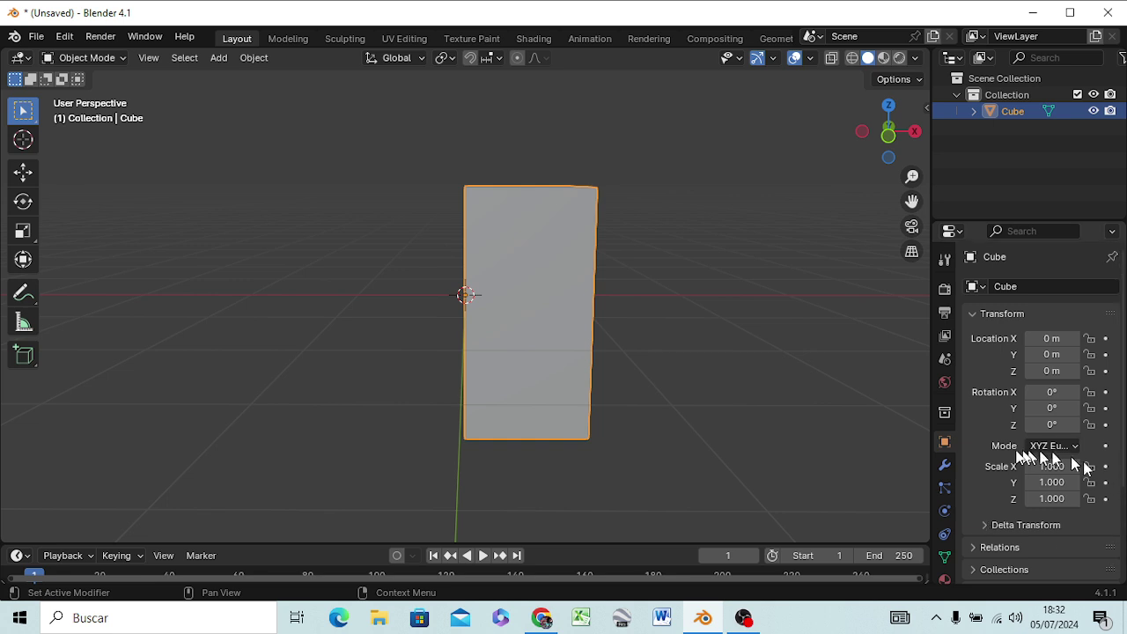
{"action": "left_click", "coordinate": [945, 464]}
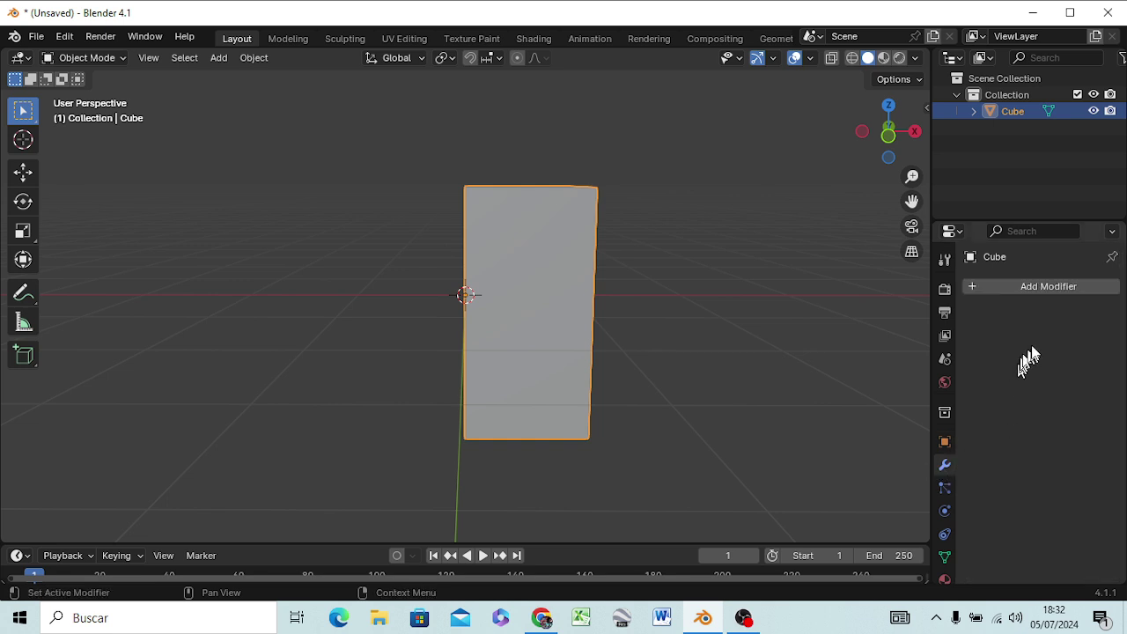
{"action": "left_click", "coordinate": [1071, 288]}
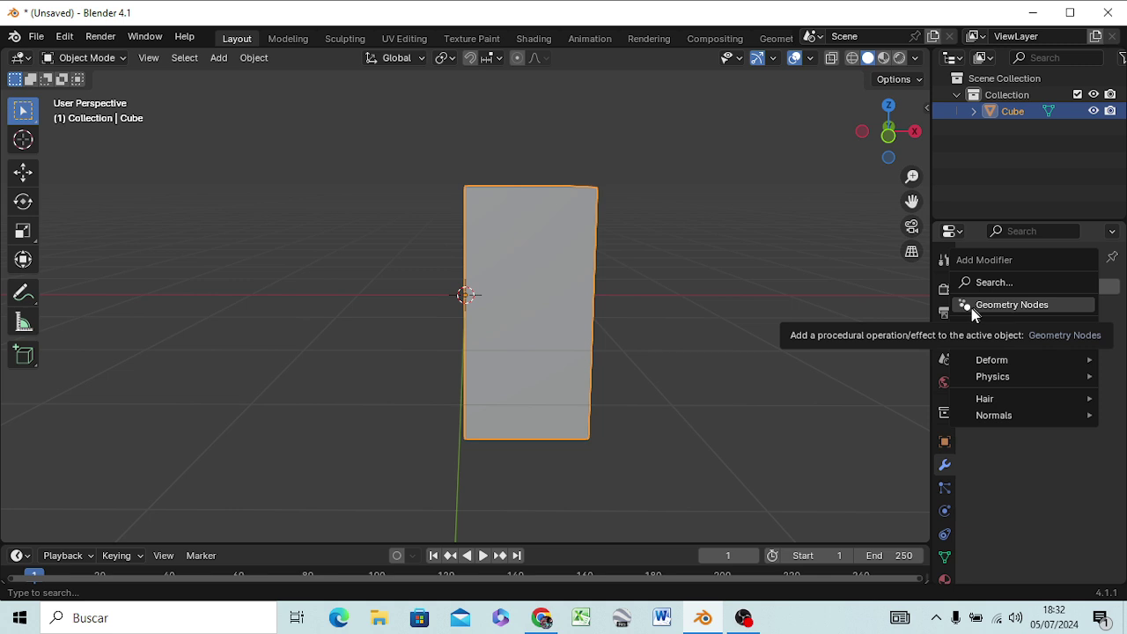
{"action": "left_click", "coordinate": [1026, 283]}
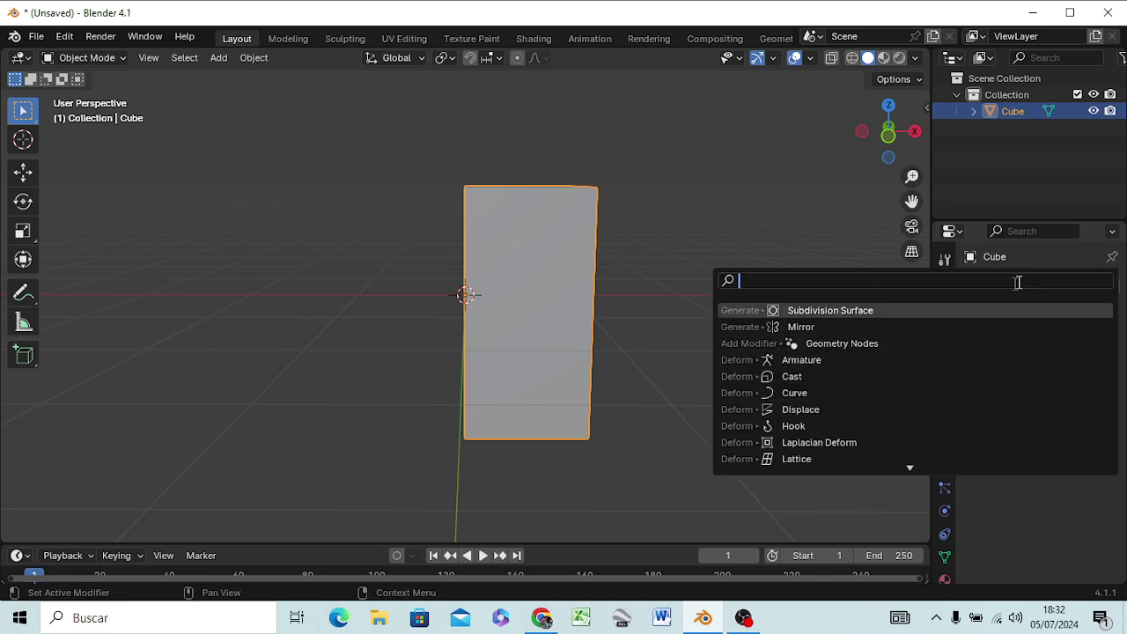
{"action": "left_click", "coordinate": [798, 328]}
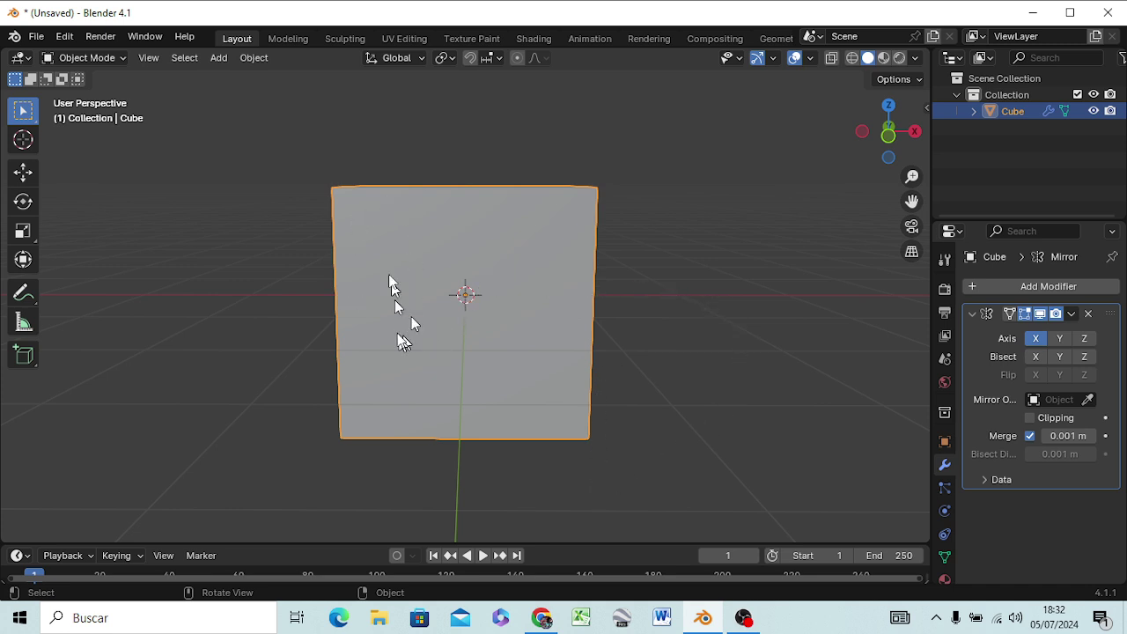
Step: From the front orthographic view, loop-cut a centred horizontal edge loop across the mirrored cube
{"action": "key", "text": "Tab"}
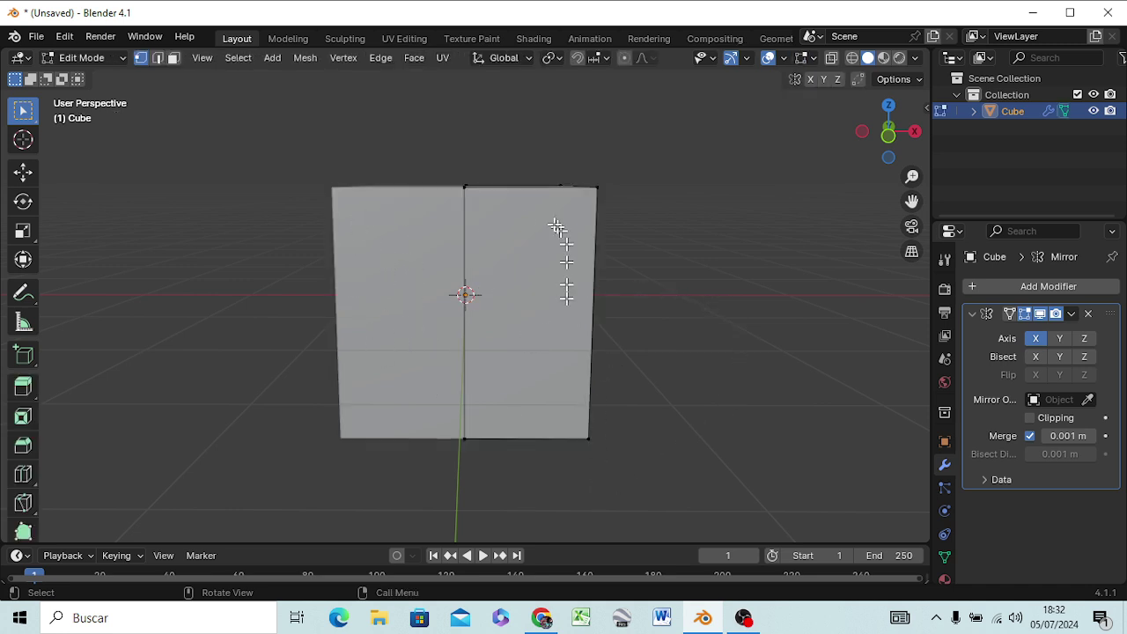
{"action": "middle_click_drag", "start_coordinate": [599, 254], "coordinate": [616, 382]}
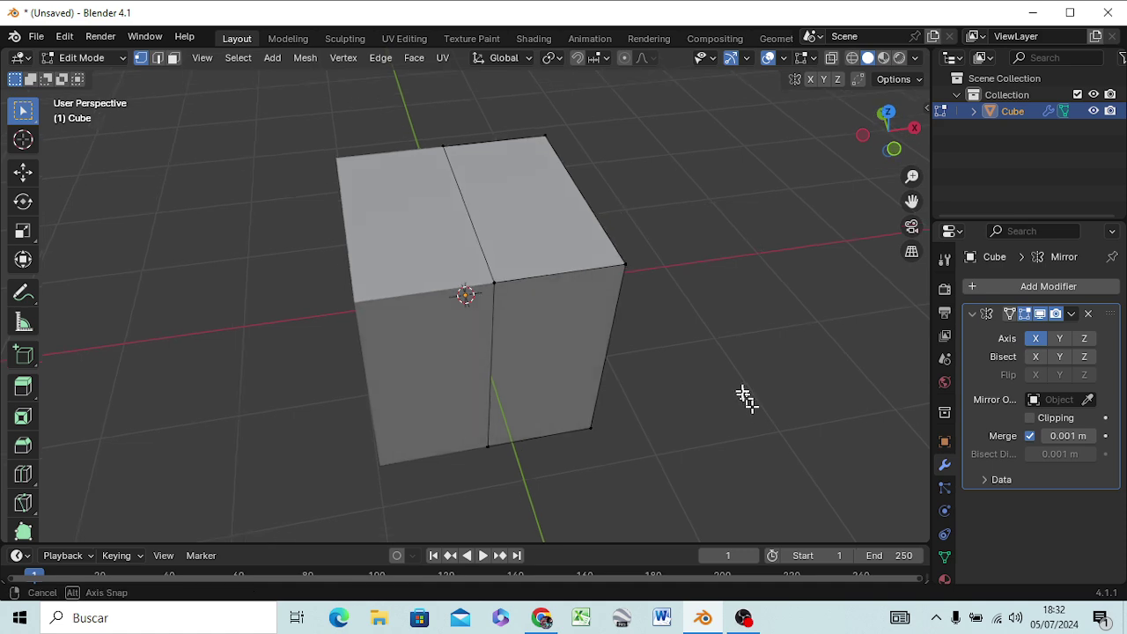
{"action": "mouse_move", "coordinate": [745, 395]}
{"action": "middle_mouse_down"}
{"action": "mouse_move", "coordinate": [684, 303]}
{"action": "mouse_move", "coordinate": [722, 332]}
{"action": "mouse_move", "coordinate": [655, 370]}
{"action": "mouse_move", "coordinate": [479, 309]}
{"action": "mouse_move", "coordinate": [393, 313]}
{"action": "mouse_move", "coordinate": [408, 302]}
{"action": "mouse_move", "coordinate": [584, 335]}
{"action": "mouse_move", "coordinate": [699, 338]}
{"action": "mouse_move", "coordinate": [749, 314]}
{"action": "middle_mouse_up"}
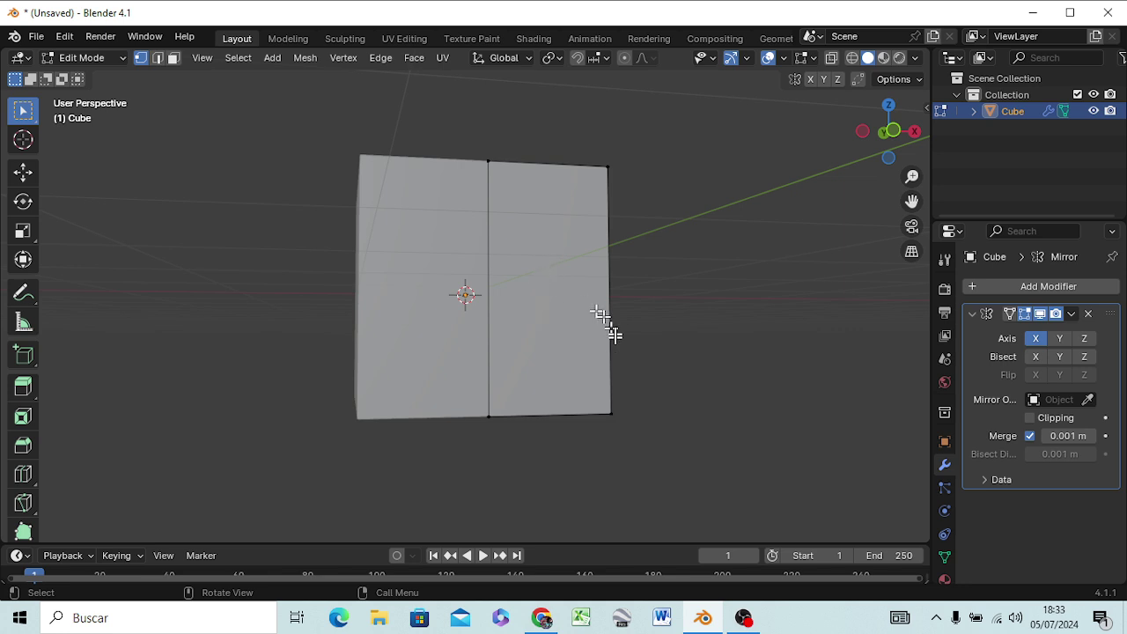
{"action": "key", "text": "KP_1"}
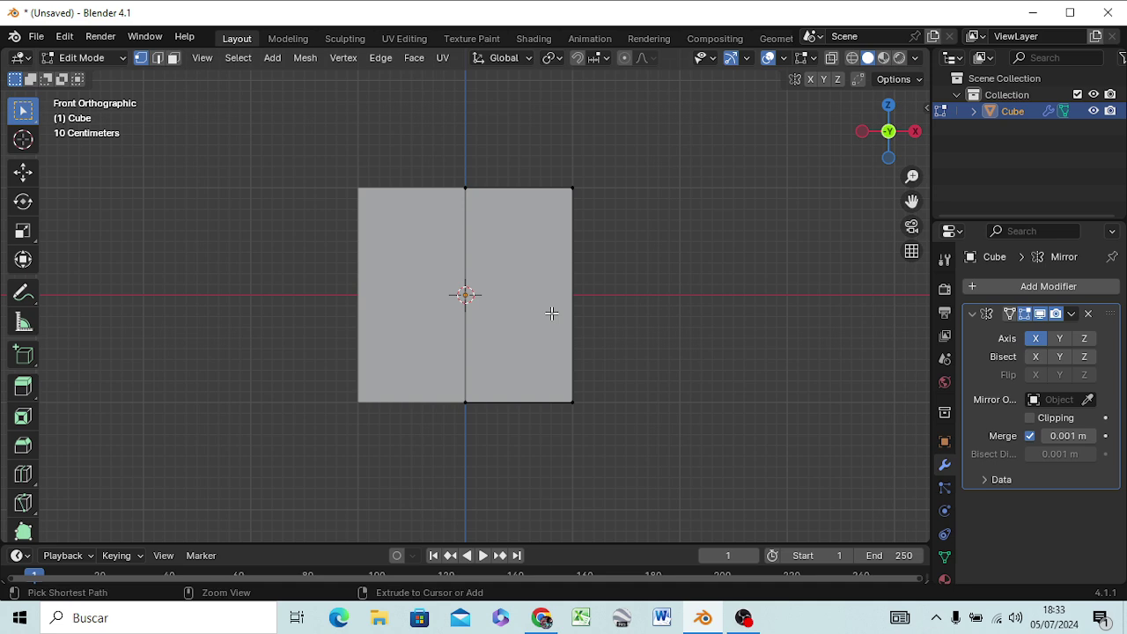
{"action": "key", "text": "ctrl+r"}
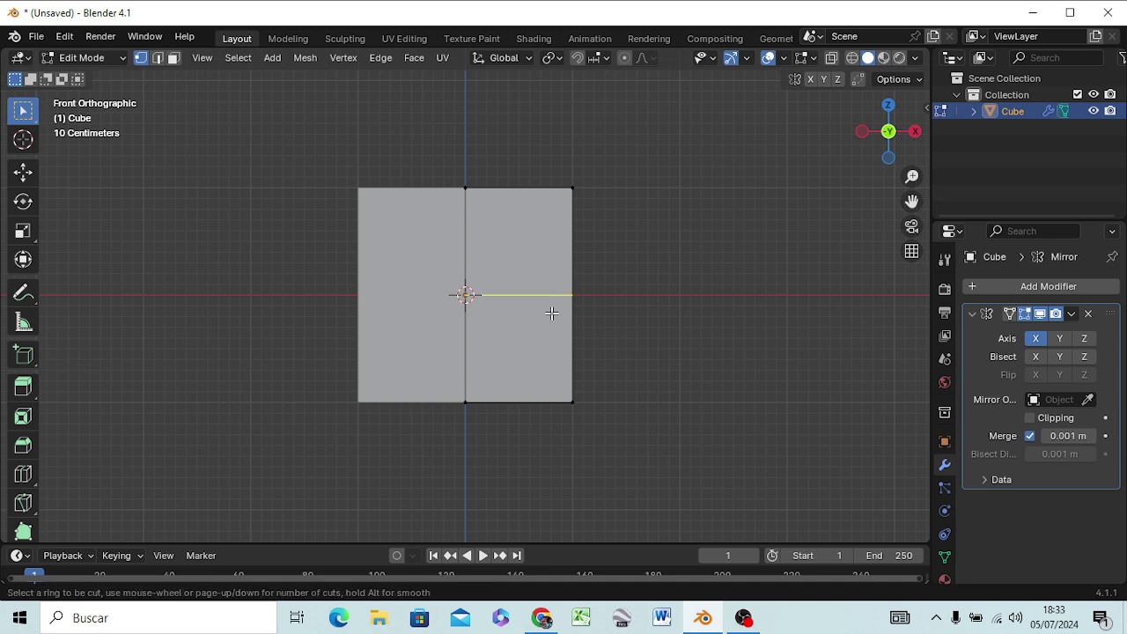
{"action": "left_click", "coordinate": [552, 312]}
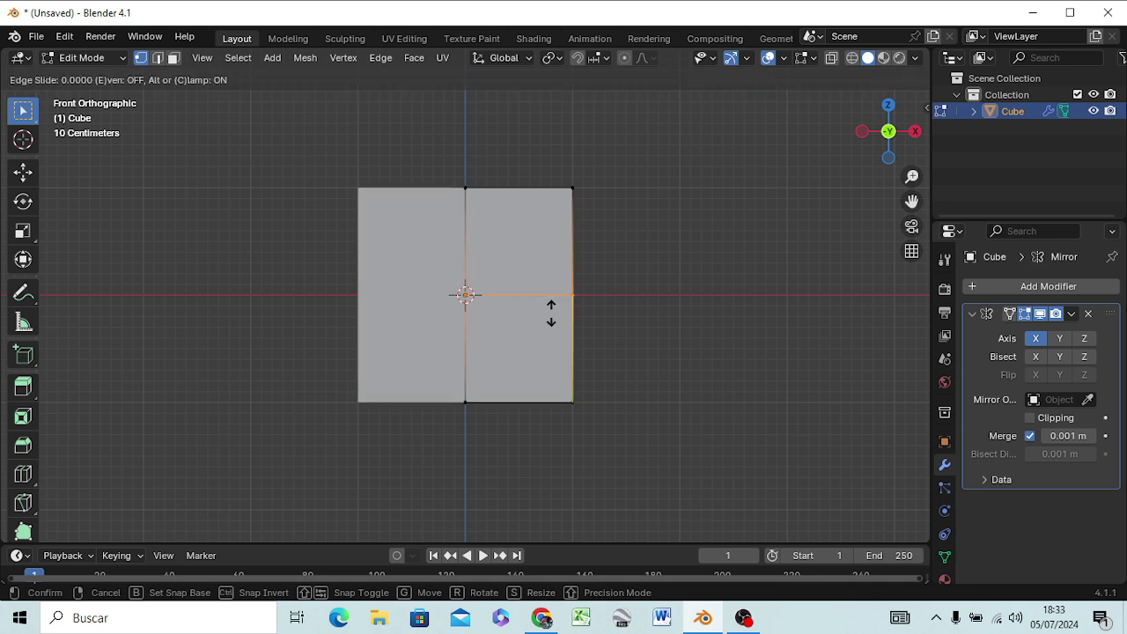
{"action": "left_click", "coordinate": [551, 313]}
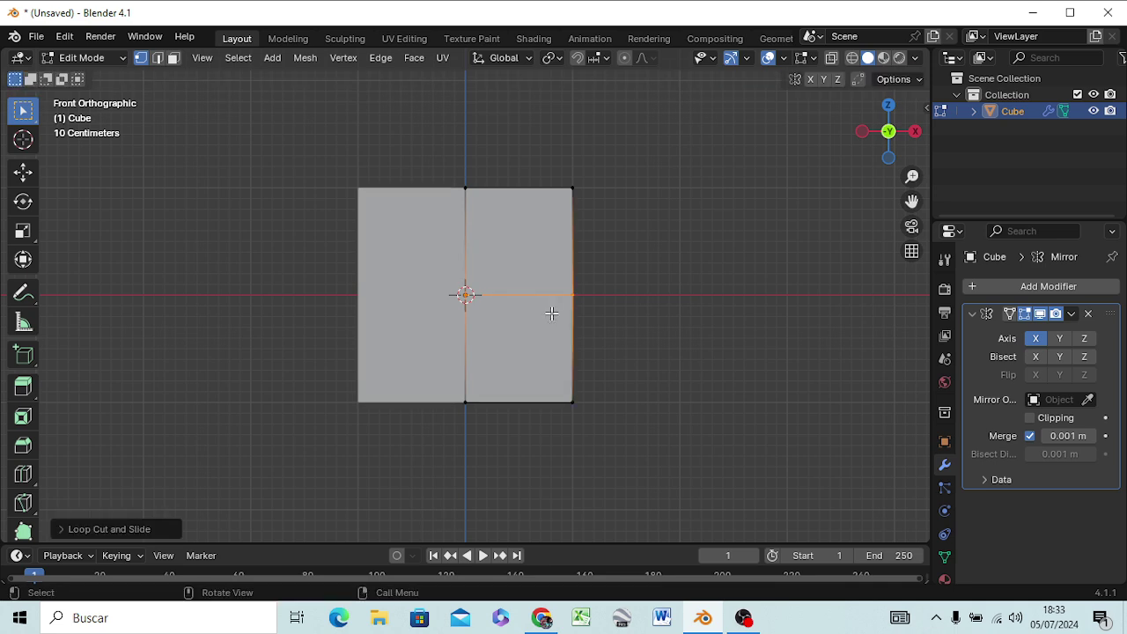
{"action": "mouse_move", "coordinate": [697, 362]}
{"action": "middle_mouse_down"}
{"action": "mouse_move", "coordinate": [597, 383]}
{"action": "mouse_move", "coordinate": [529, 364]}
{"action": "mouse_move", "coordinate": [614, 347]}
{"action": "mouse_move", "coordinate": [650, 370]}
{"action": "middle_mouse_up"}
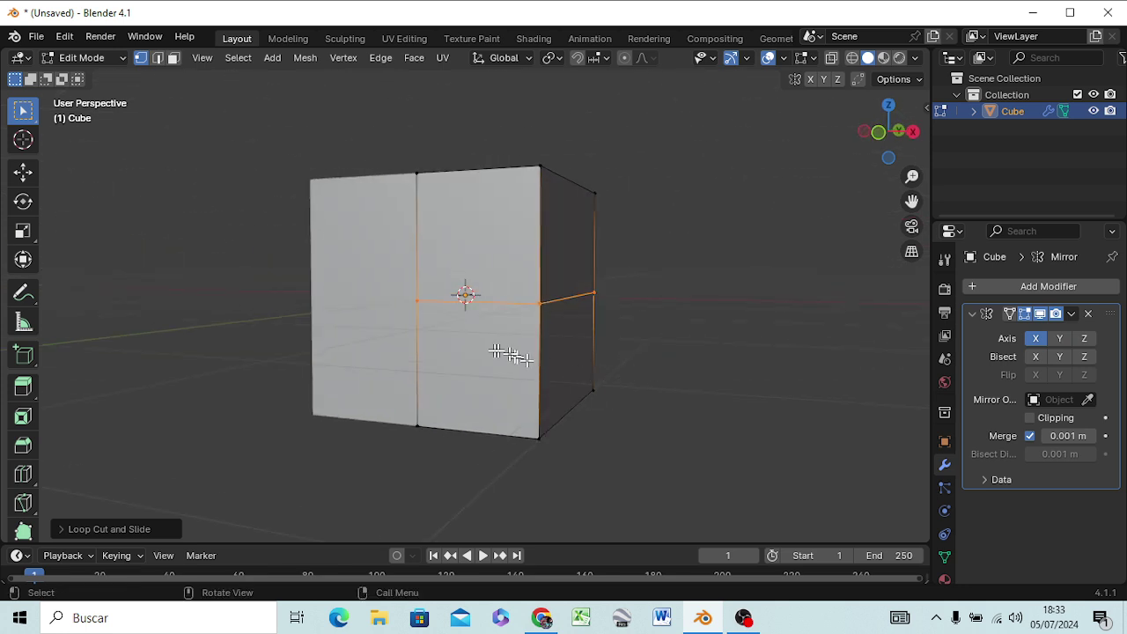
{"action": "left_click", "coordinate": [478, 351]}
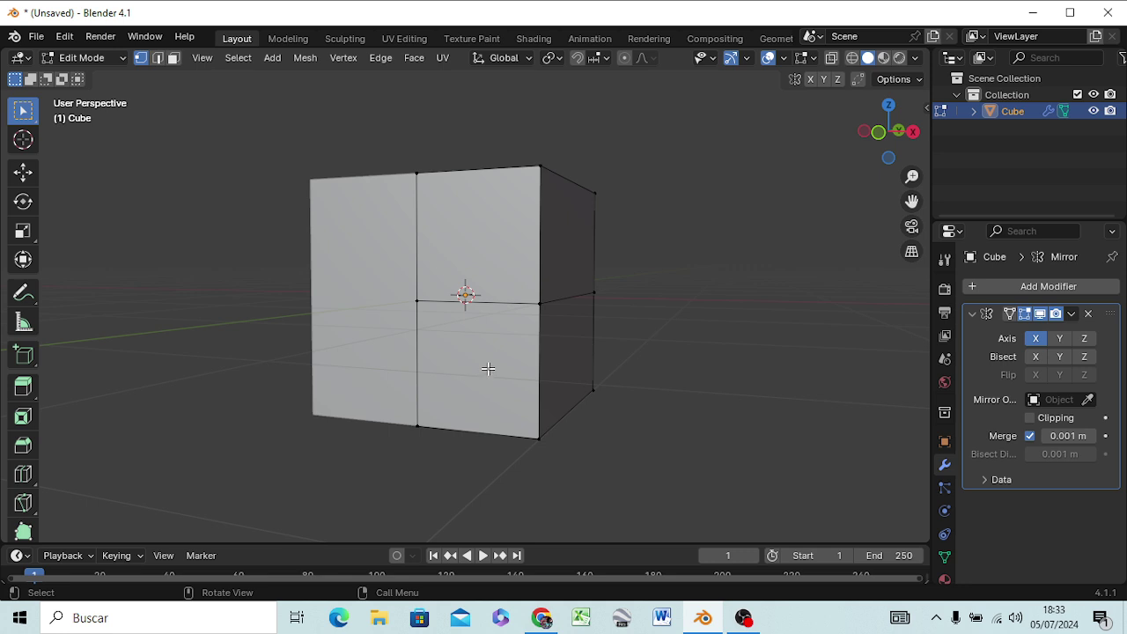
Step: Loop-cut a vertical edge loop through the right half, slid slightly toward the centre seam
{"action": "key", "text": "3"}
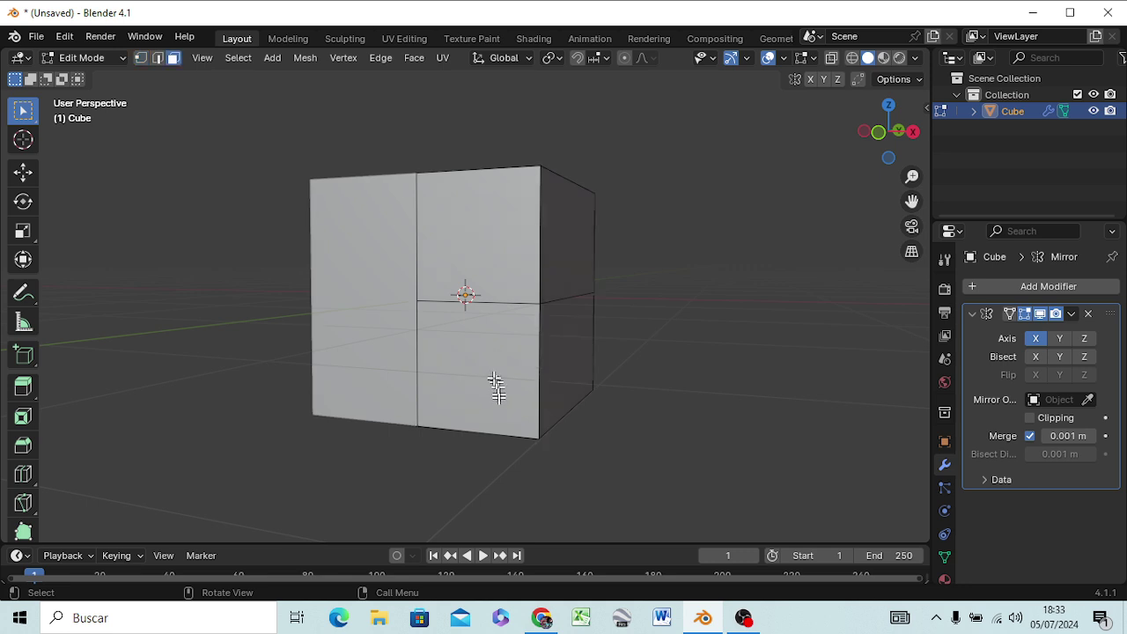
{"action": "left_click", "coordinate": [488, 379]}
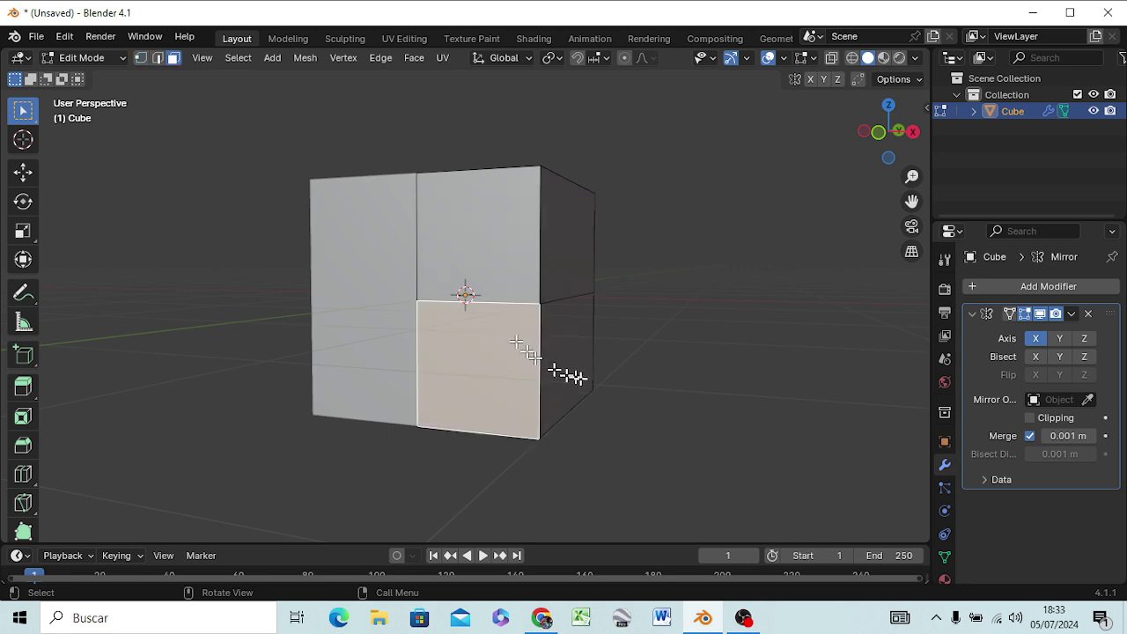
{"action": "mouse_move", "coordinate": [735, 372]}
{"action": "middle_mouse_down"}
{"action": "mouse_move", "coordinate": [698, 361]}
{"action": "mouse_move", "coordinate": [617, 372]}
{"action": "middle_mouse_up"}
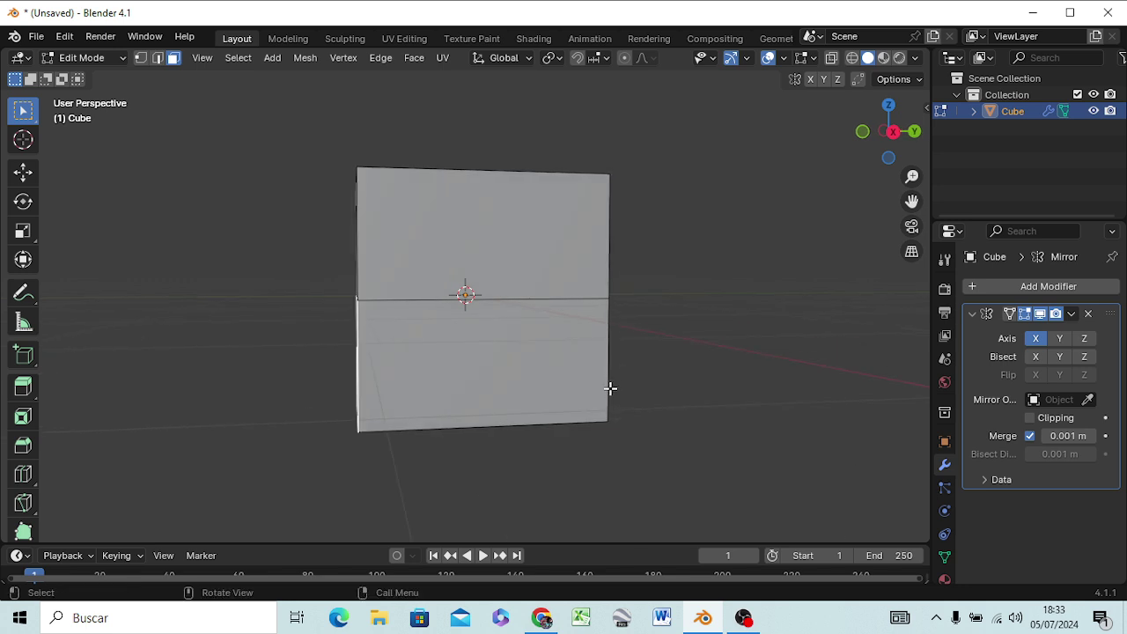
{"action": "mouse_move", "coordinate": [623, 382]}
{"action": "middle_mouse_down"}
{"action": "mouse_move", "coordinate": [826, 397]}
{"action": "mouse_move", "coordinate": [805, 391]}
{"action": "middle_mouse_up"}
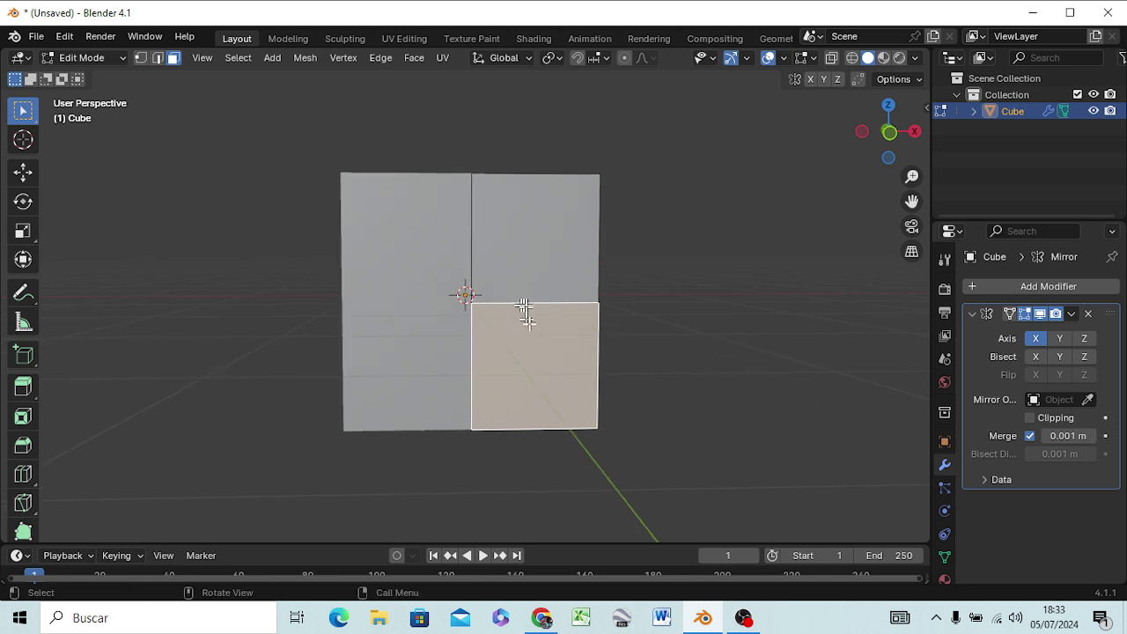
{"action": "key", "text": "ctrl+r"}
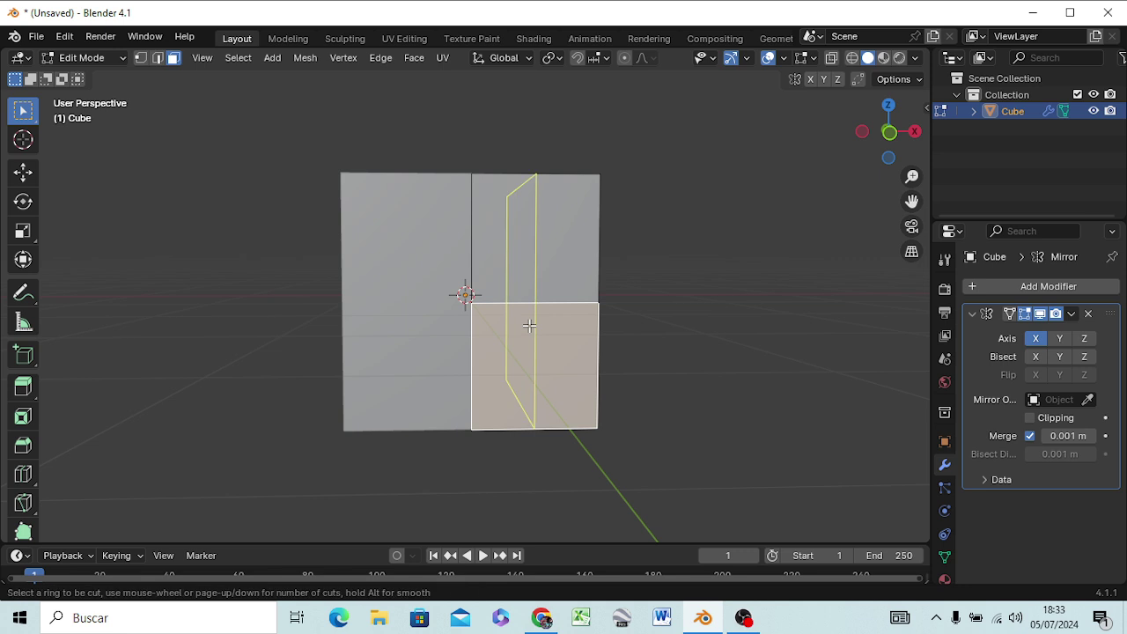
{"action": "left_click", "coordinate": [529, 325]}
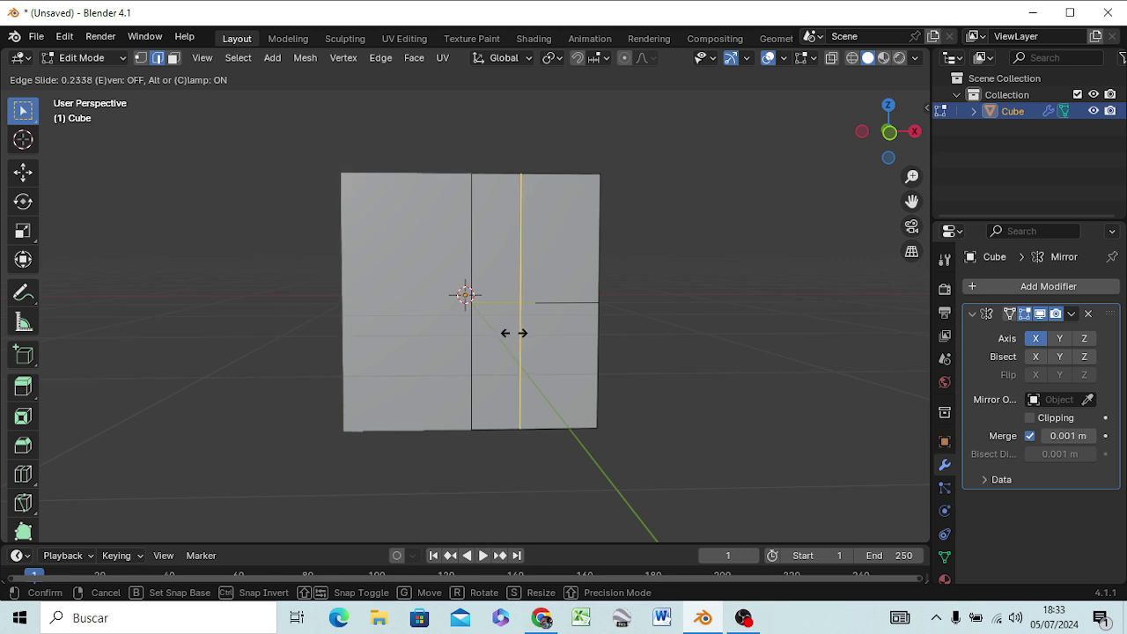
{"action": "left_click", "coordinate": [515, 333]}
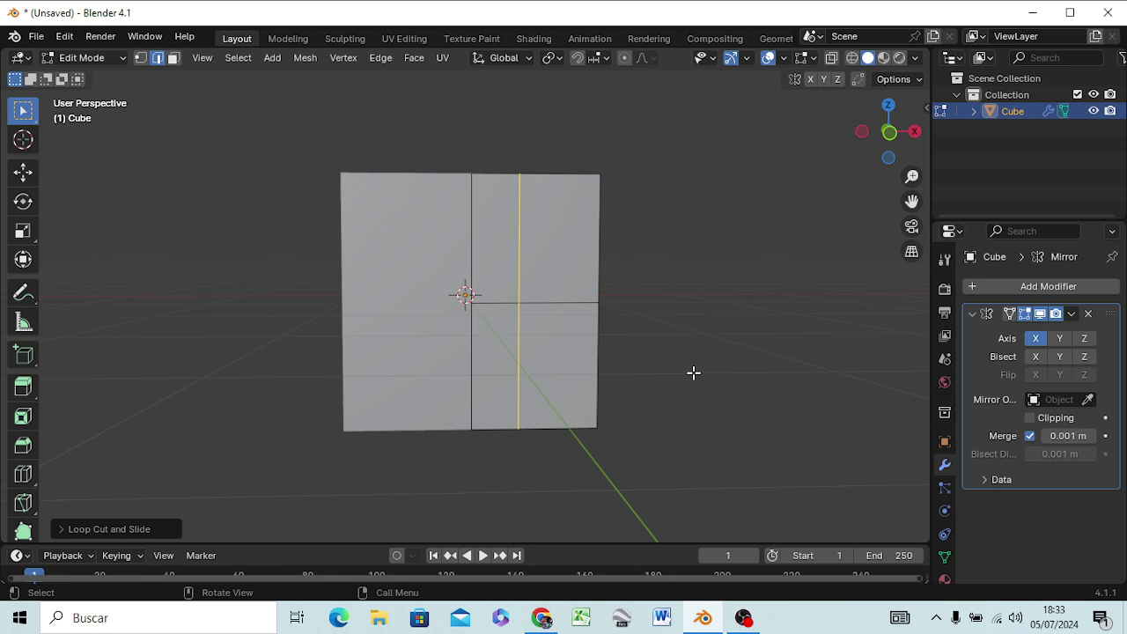
{"action": "left_click", "coordinate": [717, 209]}
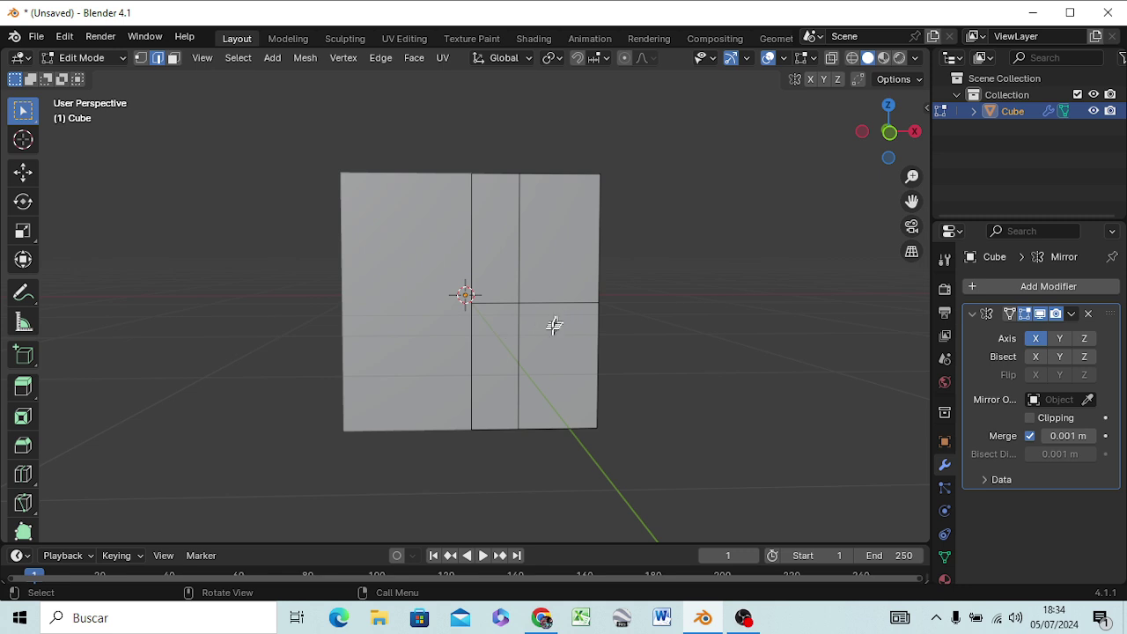
{"action": "left_click", "coordinate": [496, 342]}
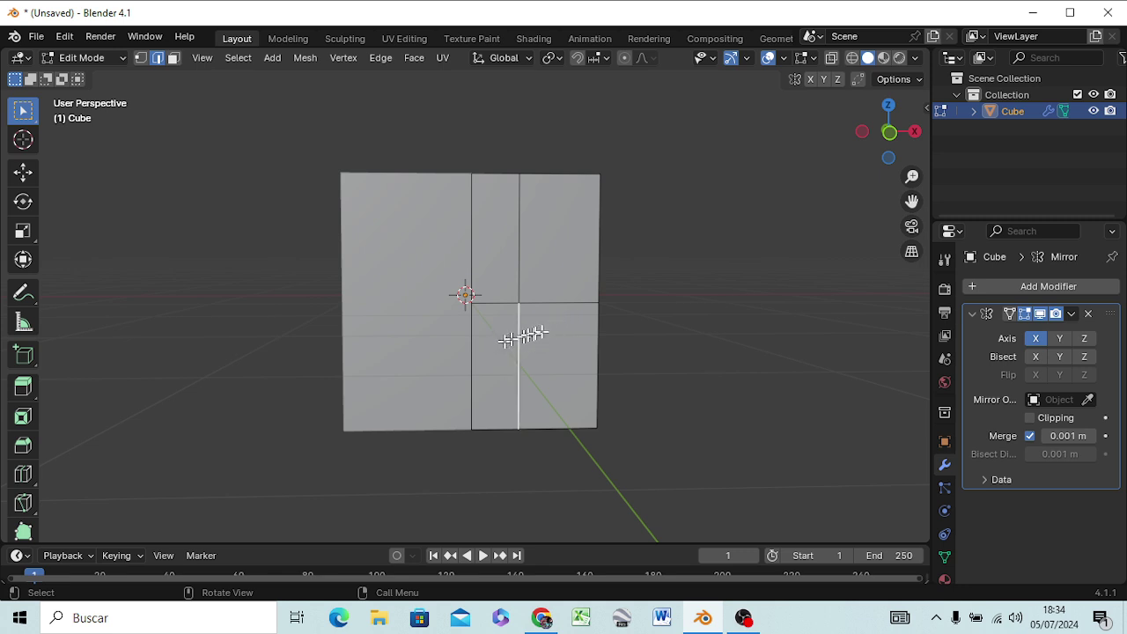
{"action": "key", "text": "3"}
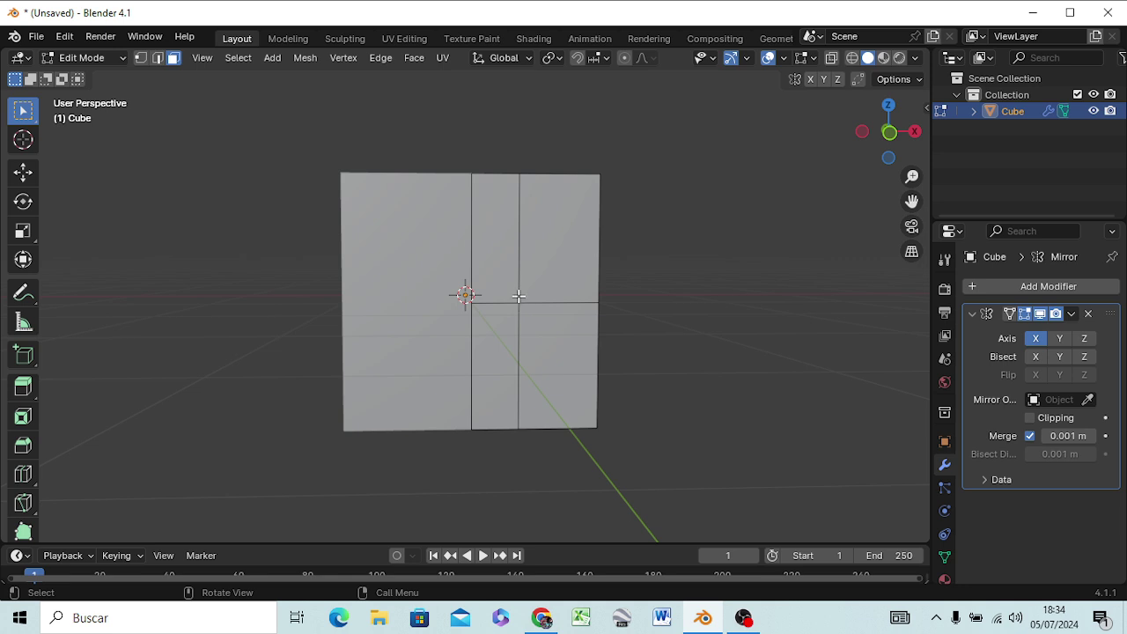
Step: Move the vertex where the two new loops cross along X to sit beside the centre seam
{"action": "key", "text": "1"}
{"action": "left_click", "coordinate": [519, 303]}
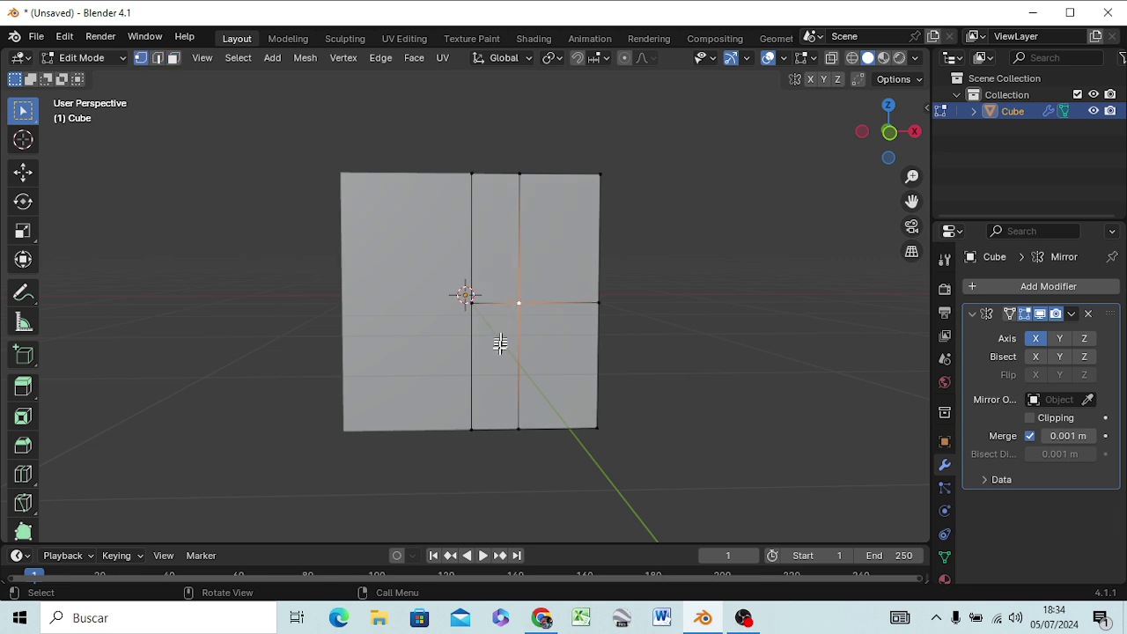
{"action": "key", "text": "KP_1"}
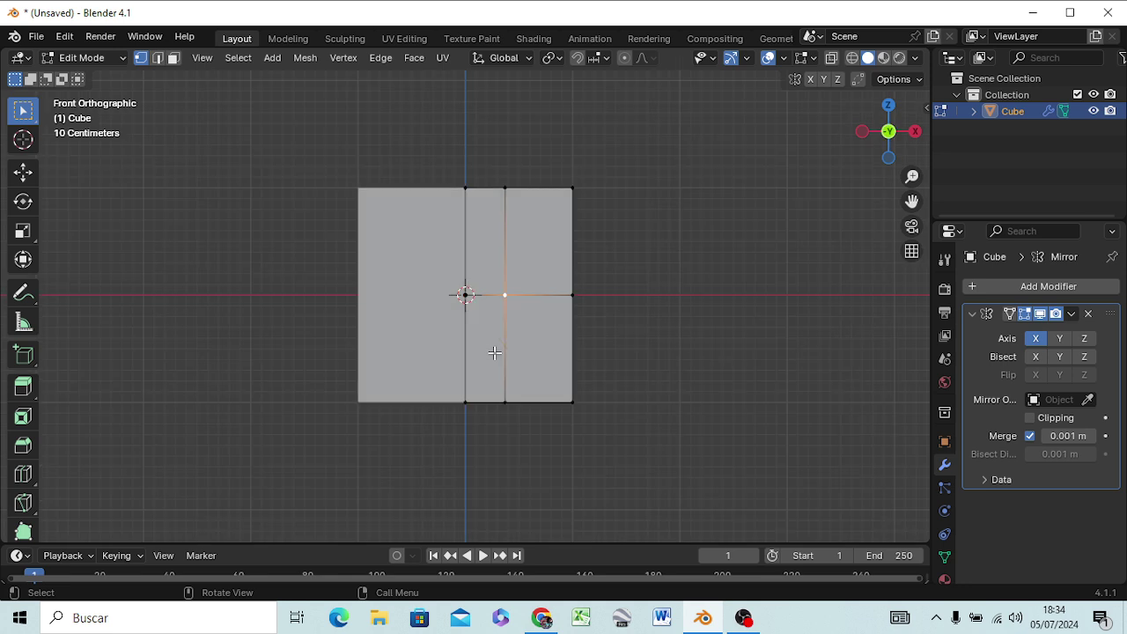
{"action": "scroll", "coordinate": [482, 363], "scroll_direction": "up", "scroll_amount": 3}
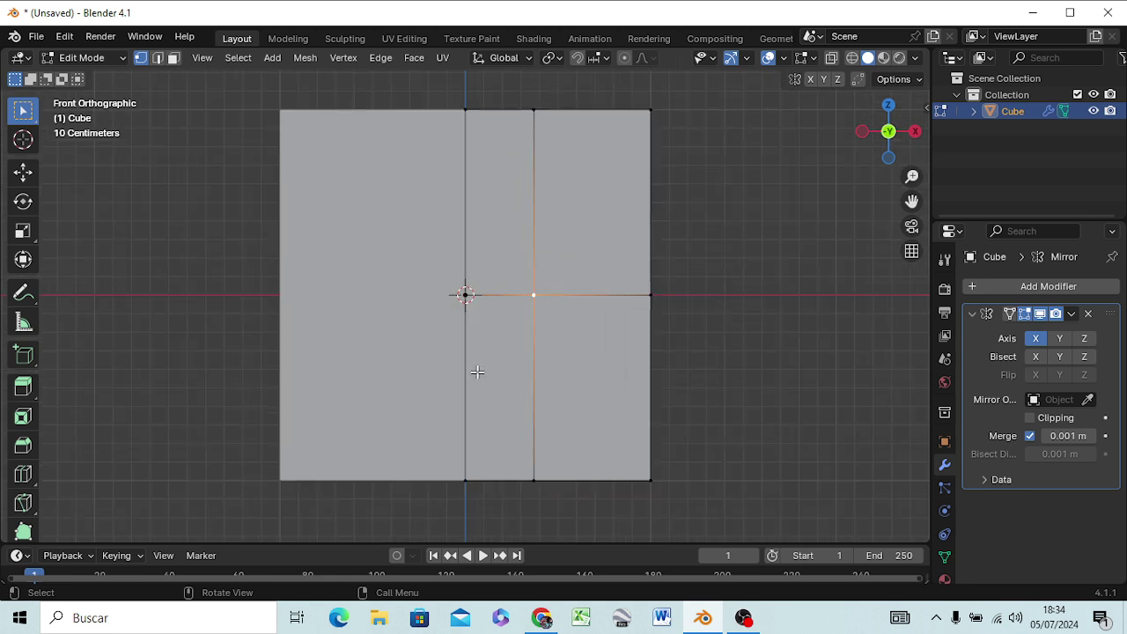
{"action": "key", "text": "g"}
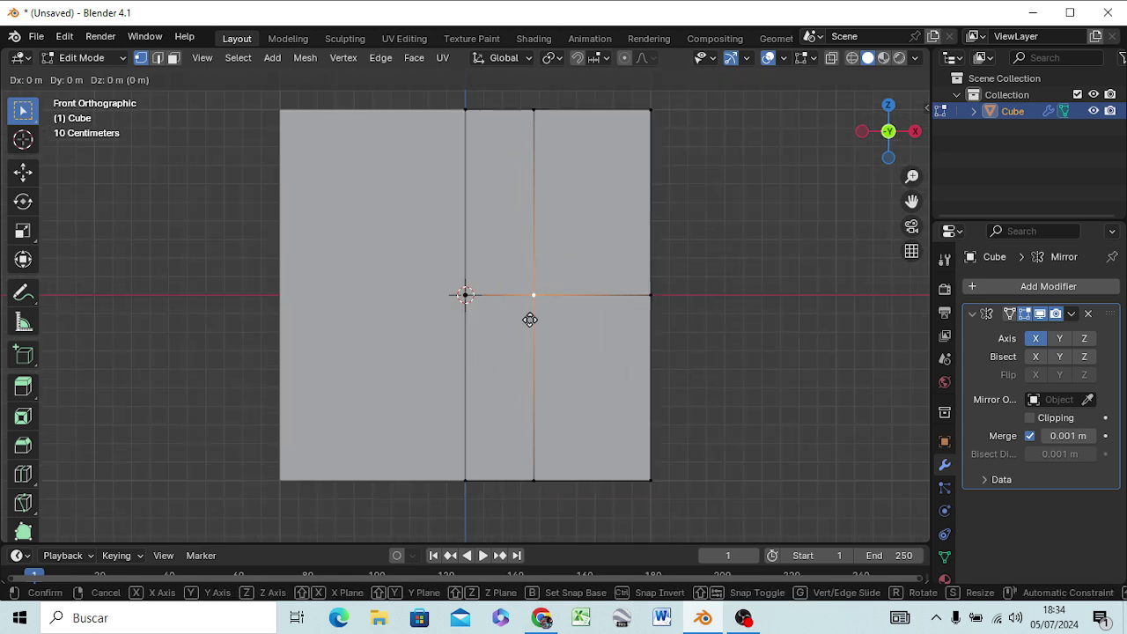
{"action": "key", "text": "x"}
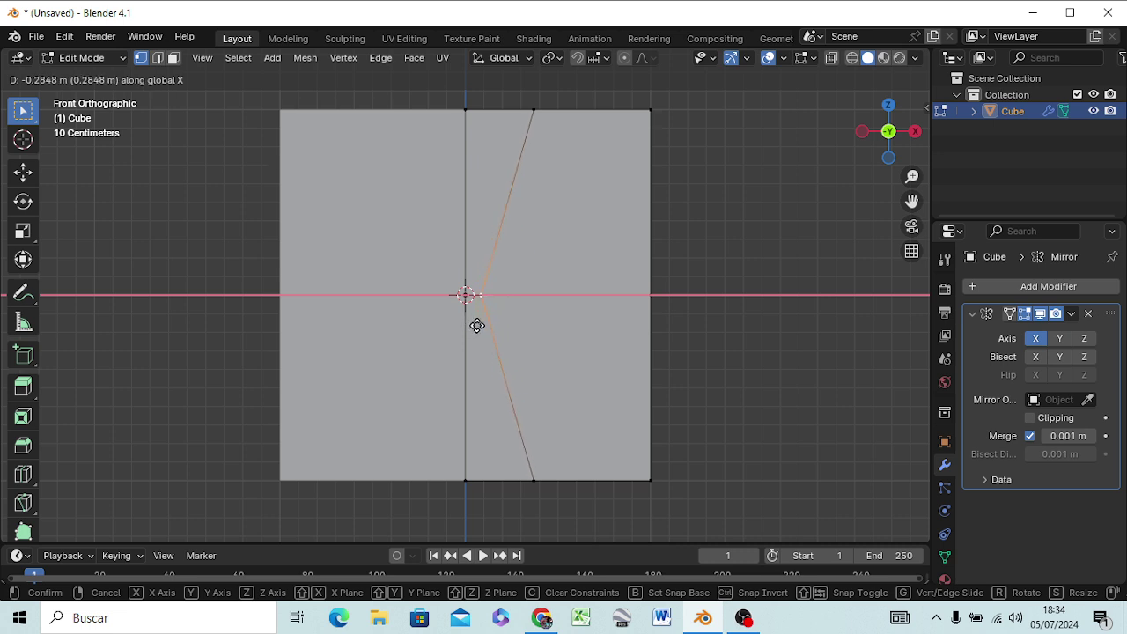
{"action": "left_click", "coordinate": [480, 328]}
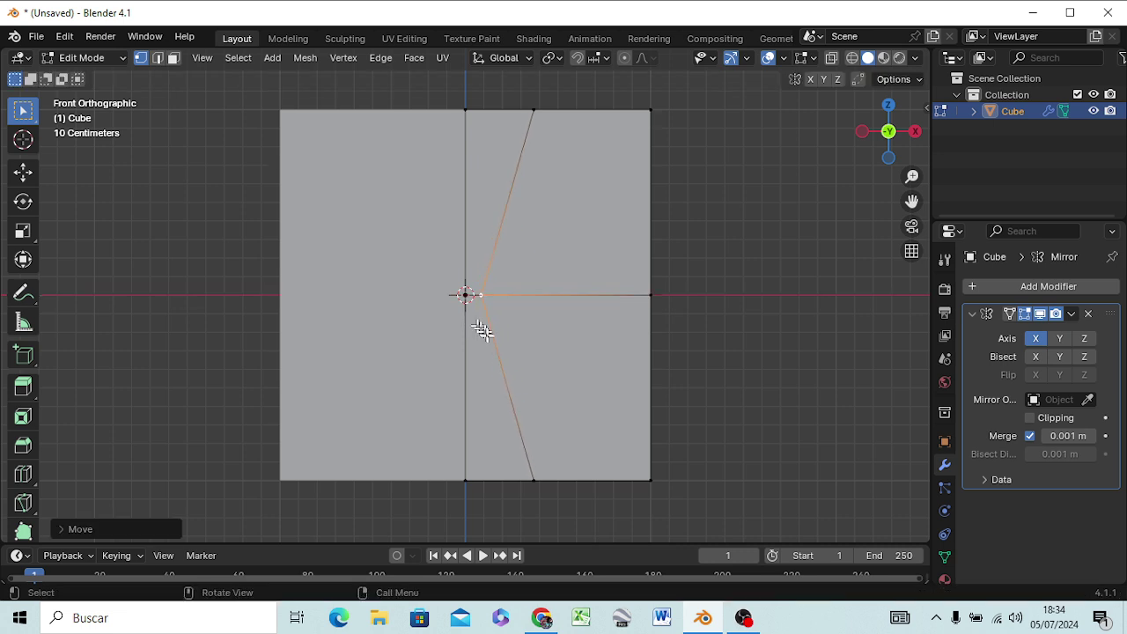
Step: Push the vertical loop's bottom vertex outward along X
{"action": "left_click", "coordinate": [532, 481]}
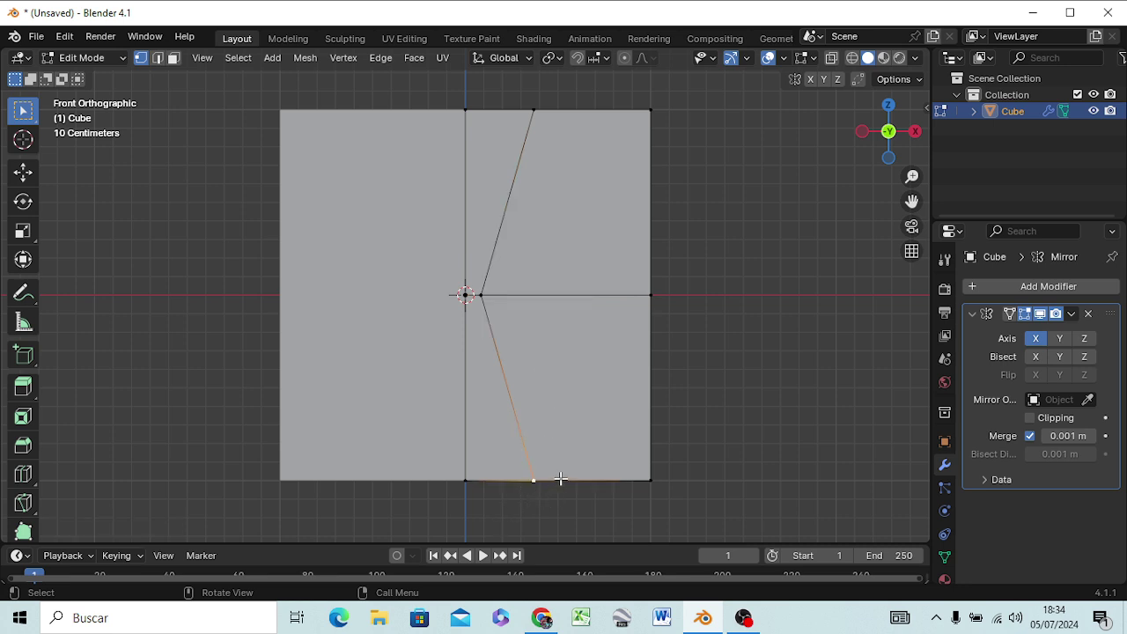
{"action": "key", "text": "g"}
{"action": "key", "text": "x"}
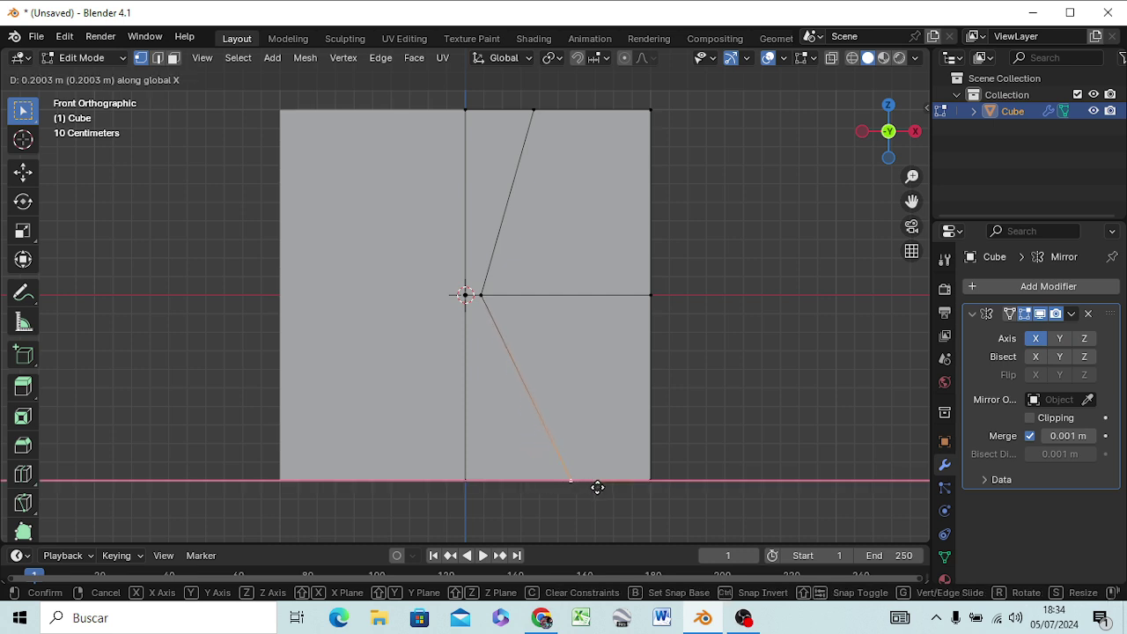
{"action": "left_click", "coordinate": [597, 487]}
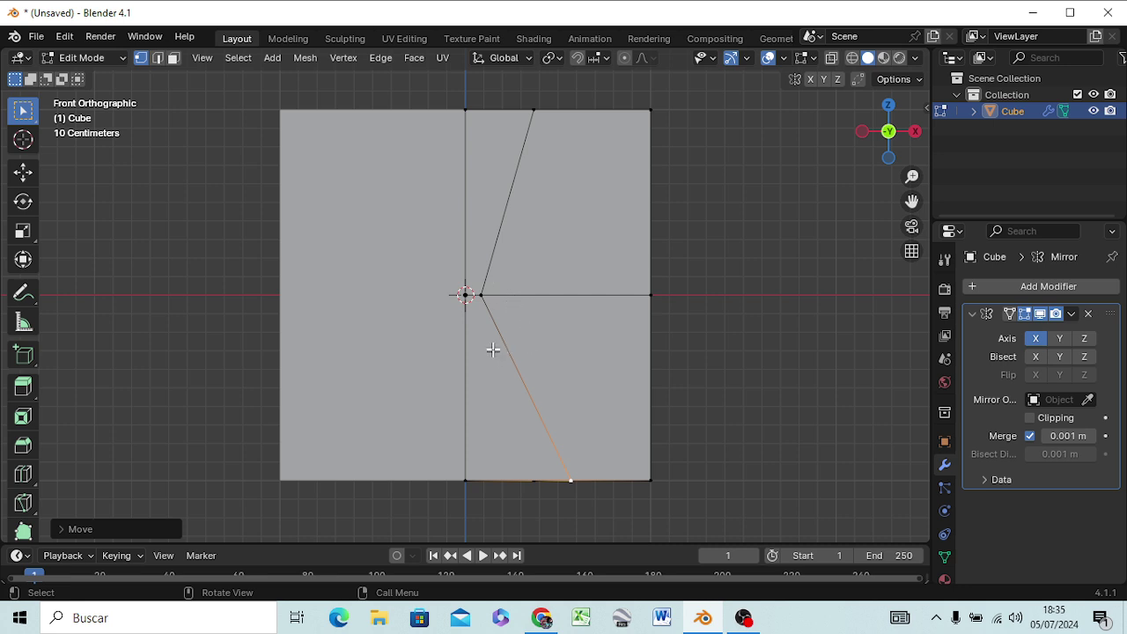
Step: Lower the middle vertex near the seam and the centre seam edge slightly along Z
{"action": "left_click", "coordinate": [483, 295]}
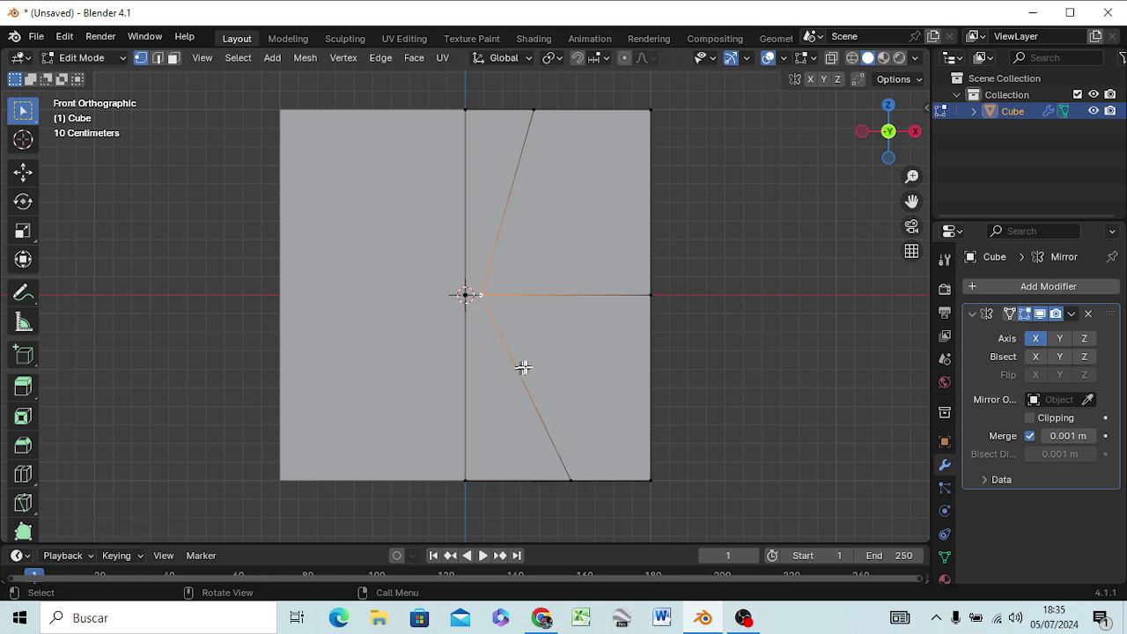
{"action": "key", "text": "g"}
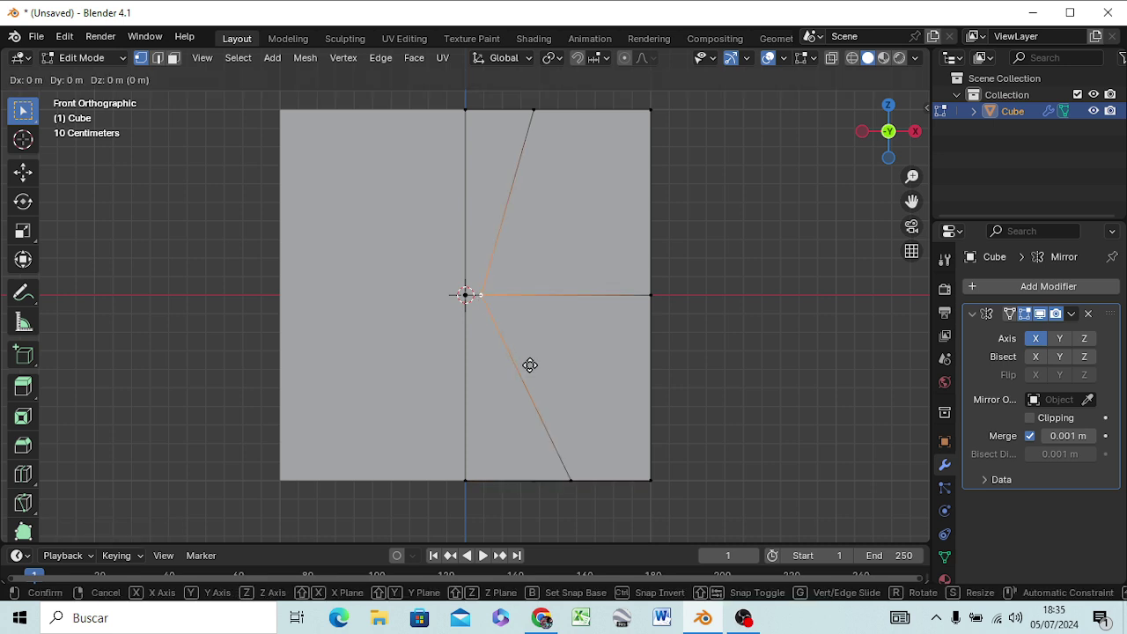
{"action": "key", "text": "z"}
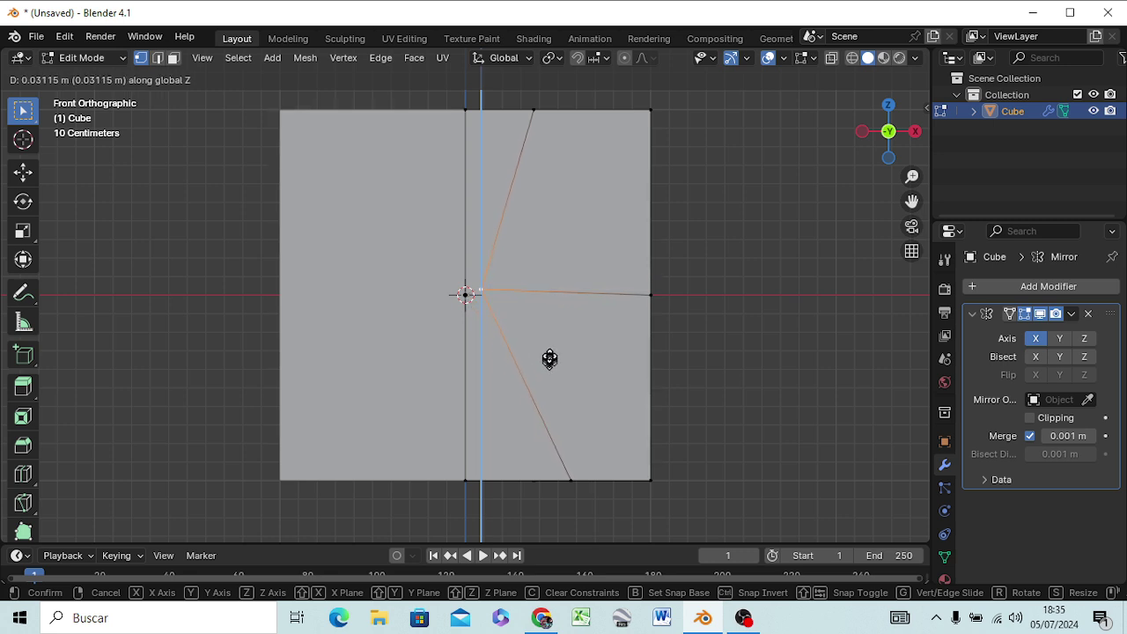
{"action": "left_click", "coordinate": [562, 371]}
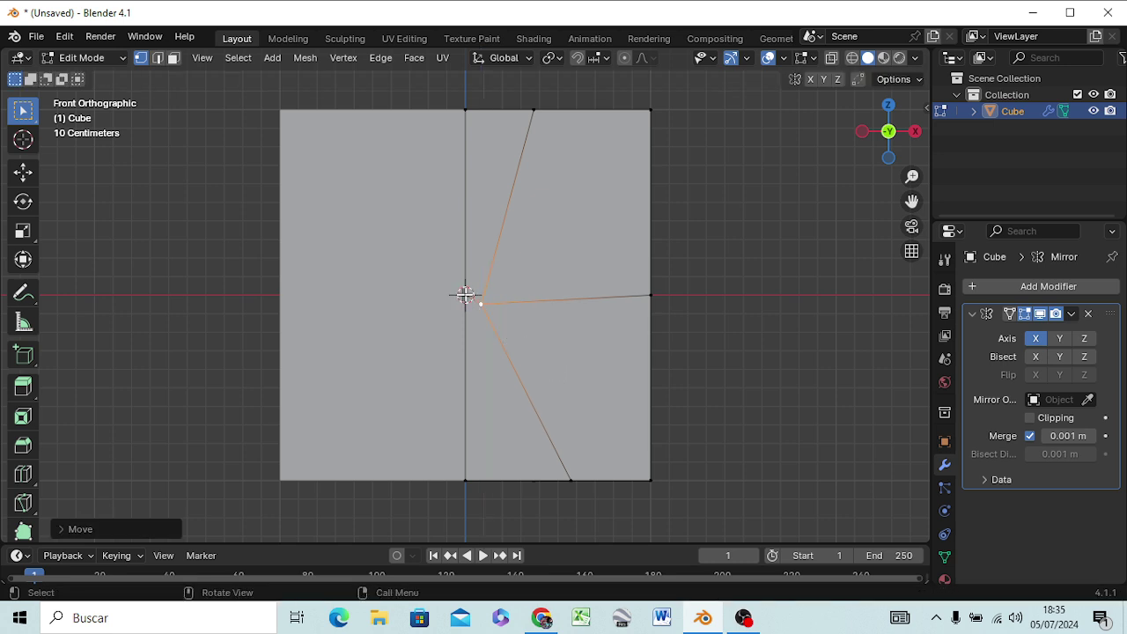
{"action": "left_click", "coordinate": [465, 345]}
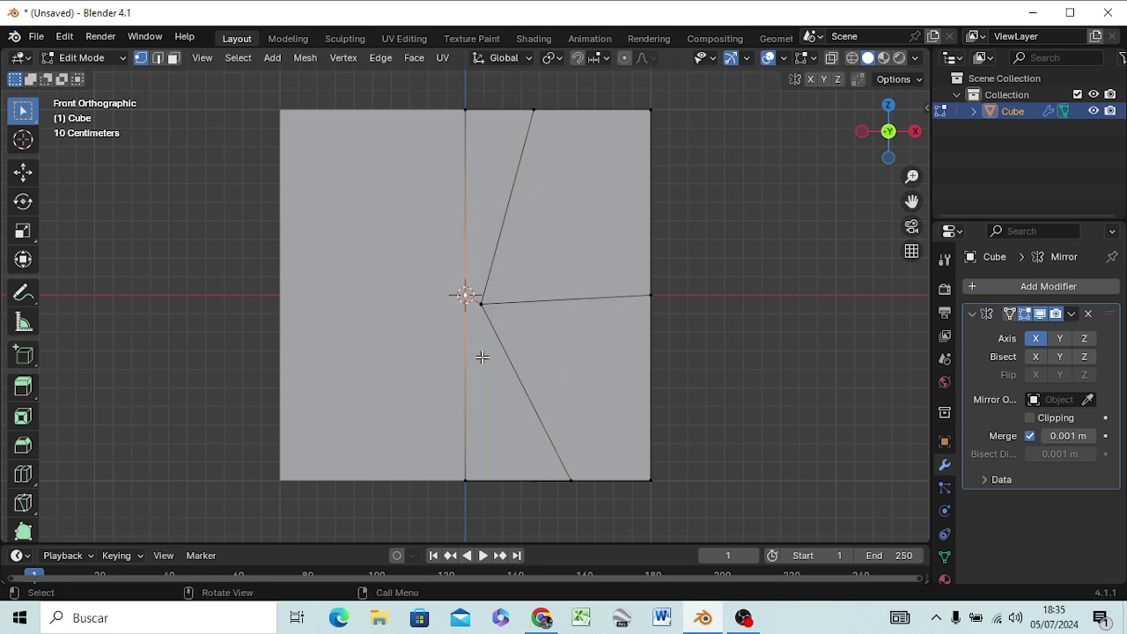
{"action": "key", "text": "g"}
{"action": "key", "text": "z"}
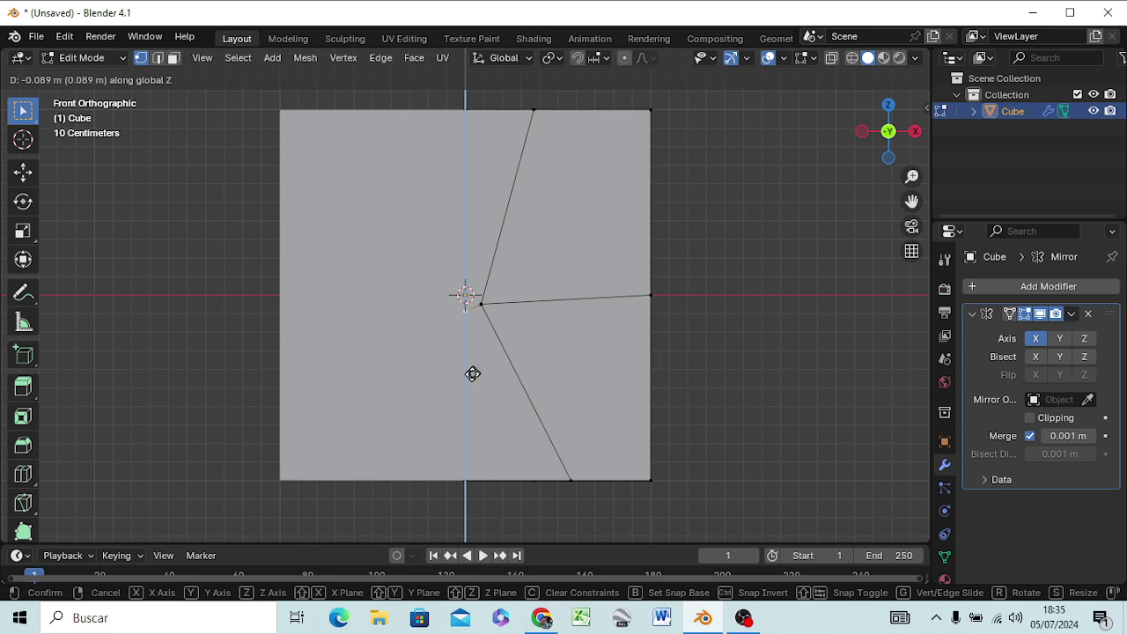
{"action": "left_click", "coordinate": [473, 374]}
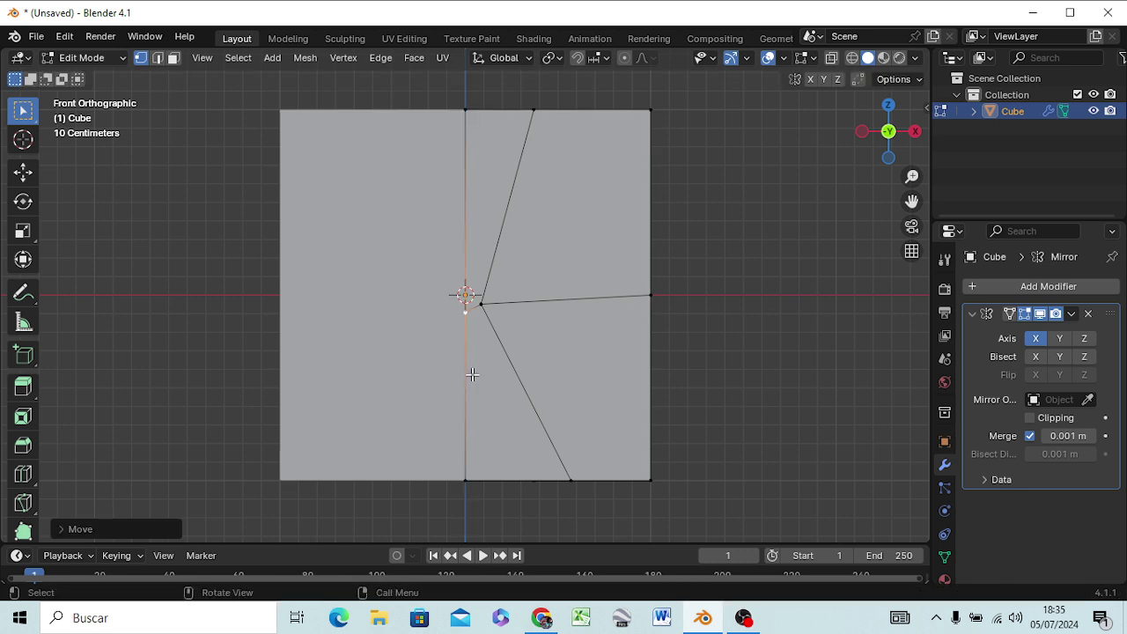
Step: Lower the inner vertex where the diagonals meet along Z, then begin dropping the centre-line vertex
{"action": "left_click", "coordinate": [480, 306]}
{"action": "key", "text": "g"}
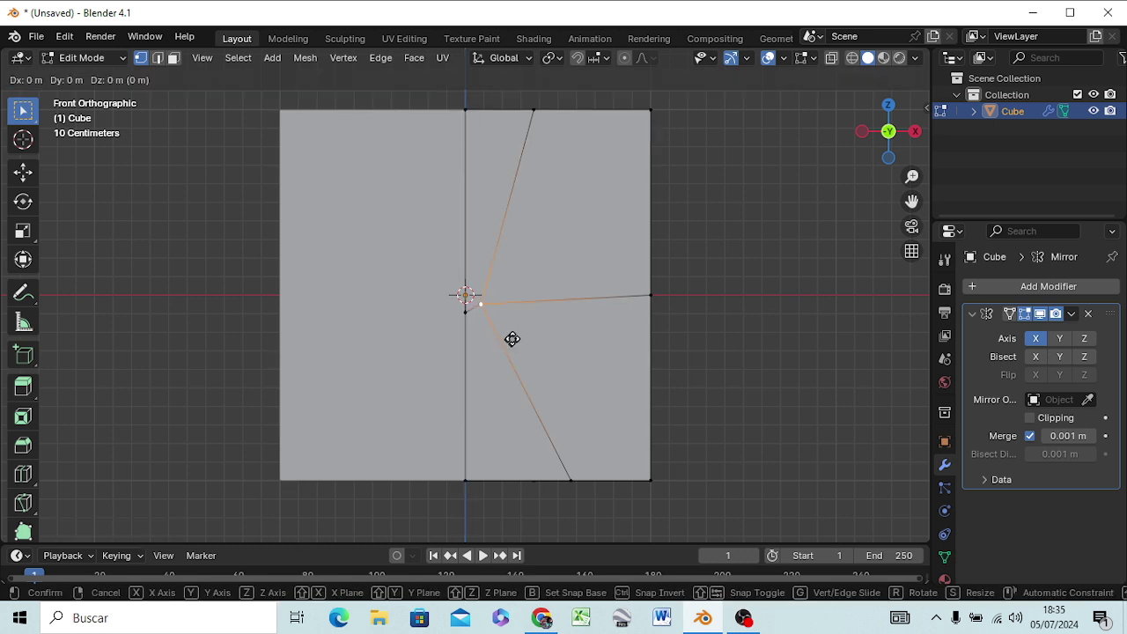
{"action": "key", "text": "z"}
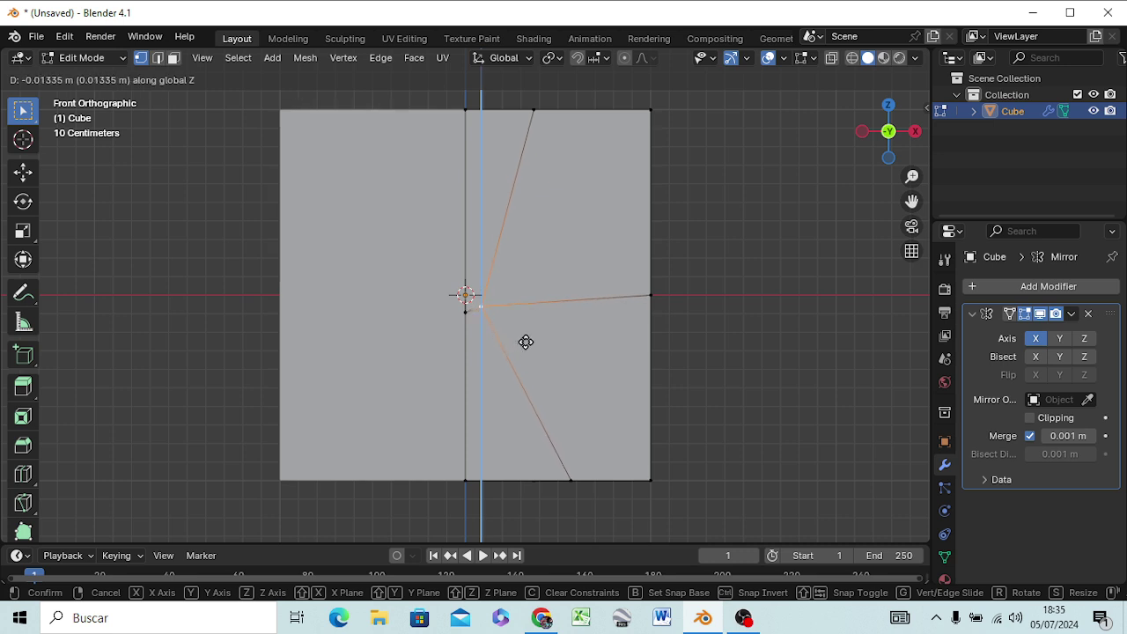
{"action": "left_click", "coordinate": [537, 361]}
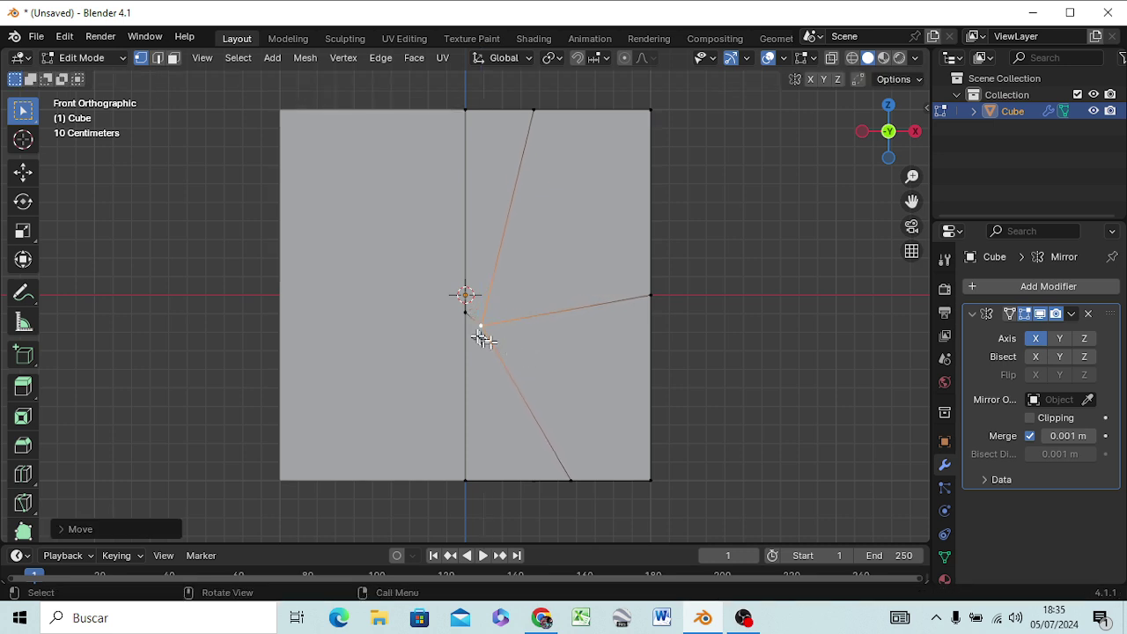
{"action": "left_click", "coordinate": [466, 317]}
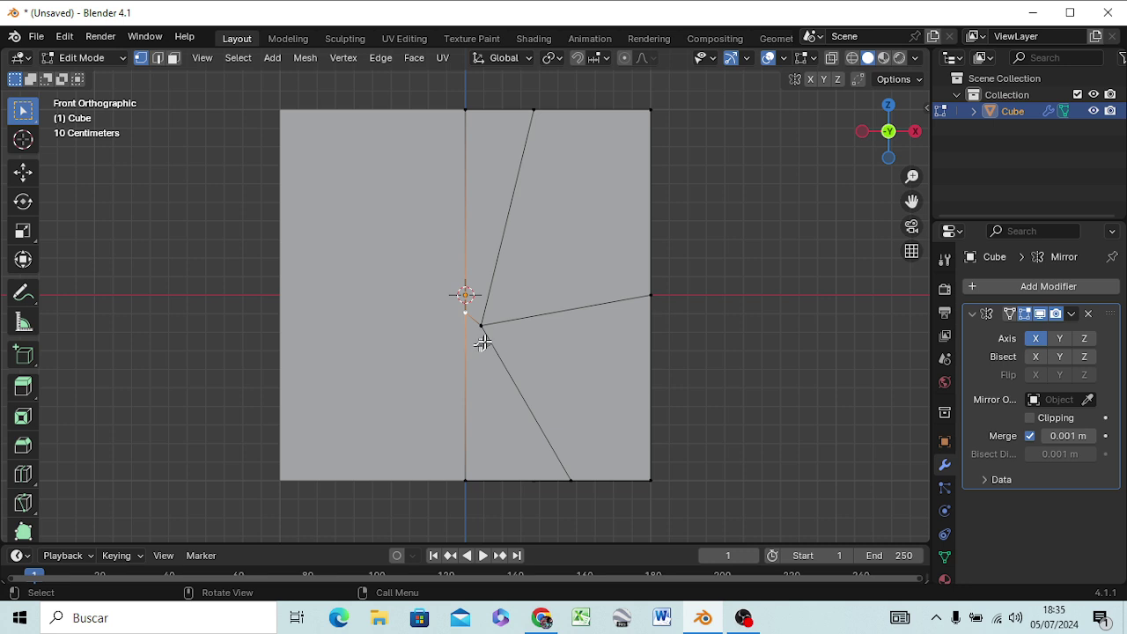
{"action": "key", "text": "g"}
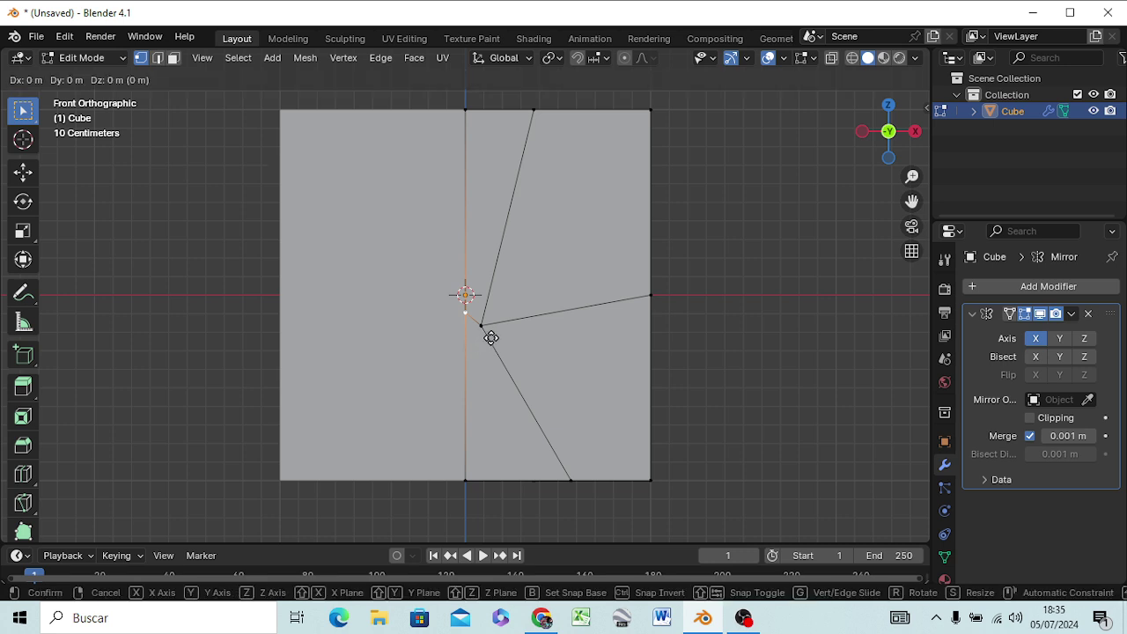
{"action": "key", "text": "z"}
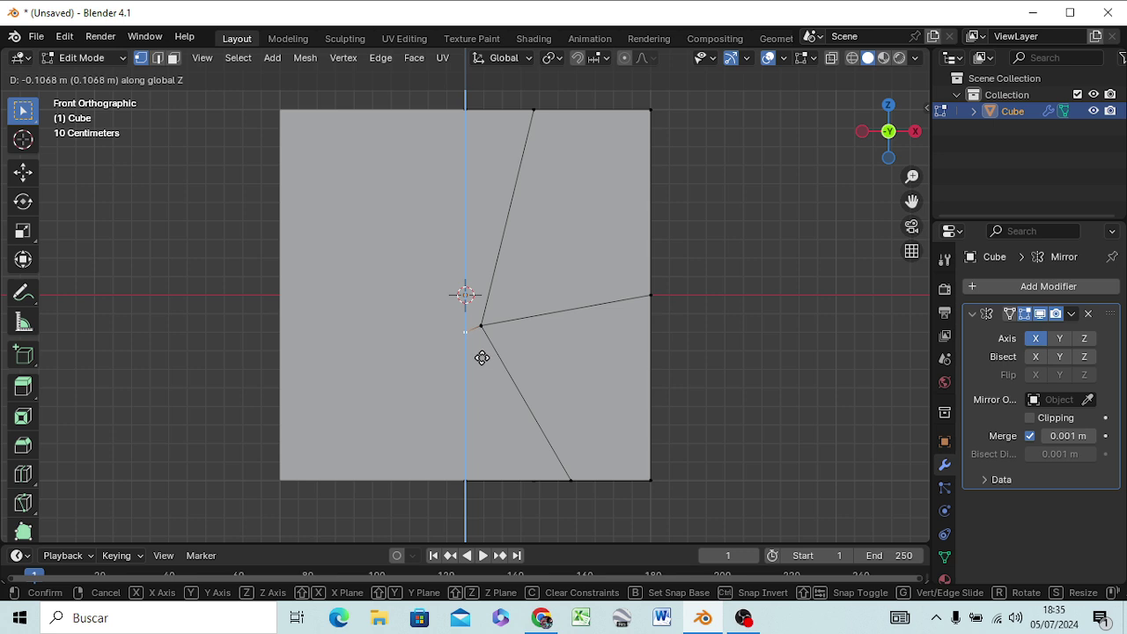
Step: Confirm the centre-line vertex drop and slide the inner vertex right along X
{"action": "left_click", "coordinate": [483, 357]}
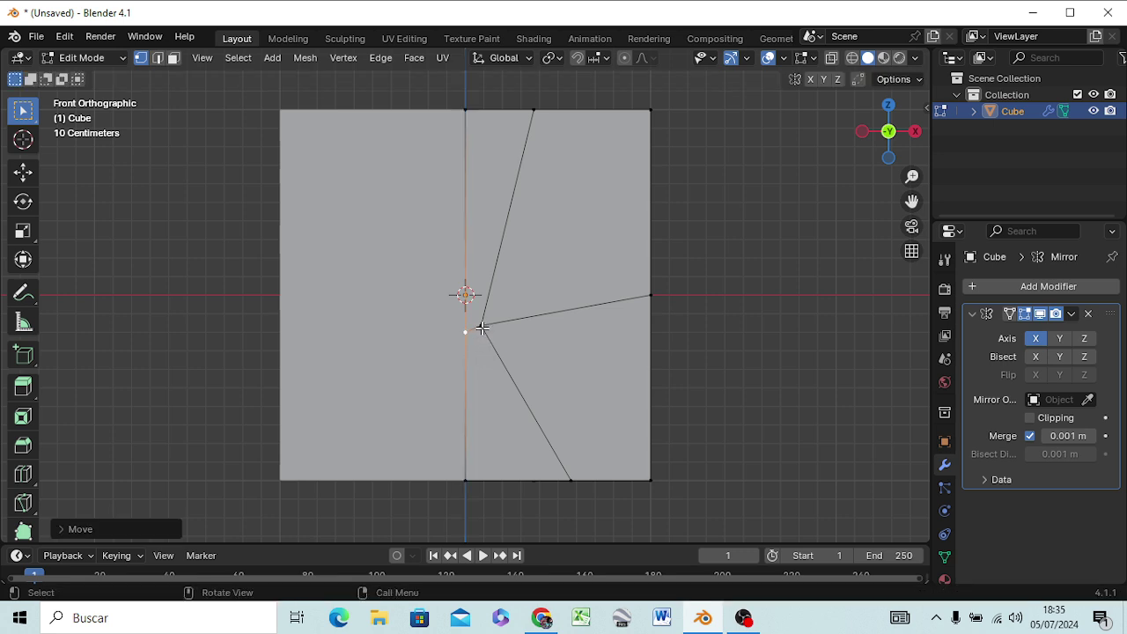
{"action": "left_click", "coordinate": [481, 327]}
{"action": "key", "text": "g"}
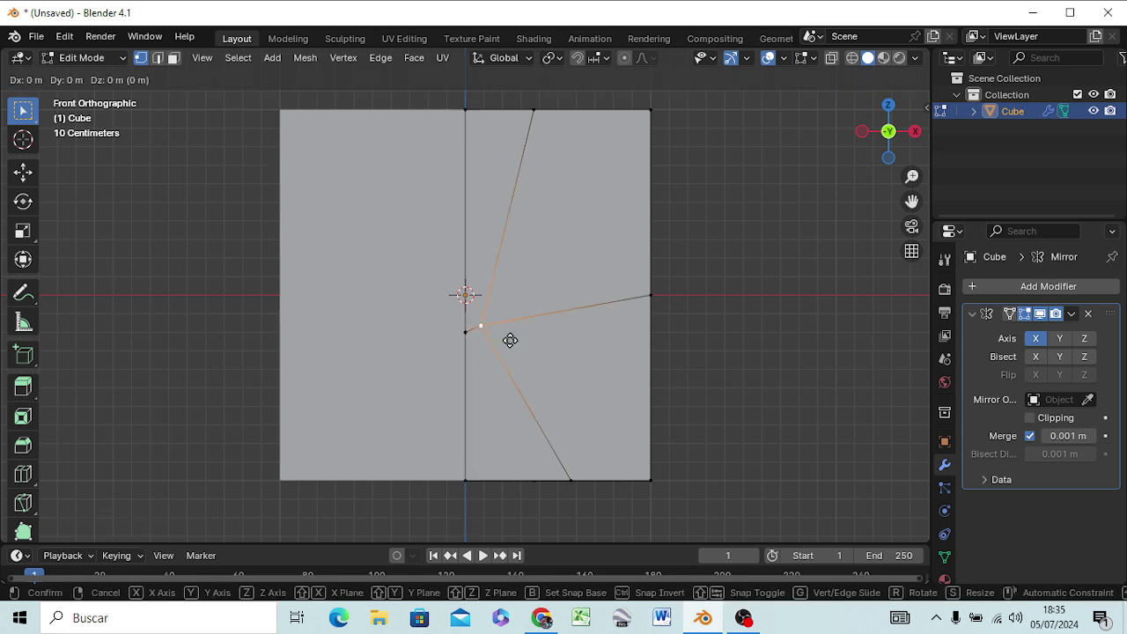
{"action": "key", "text": "x"}
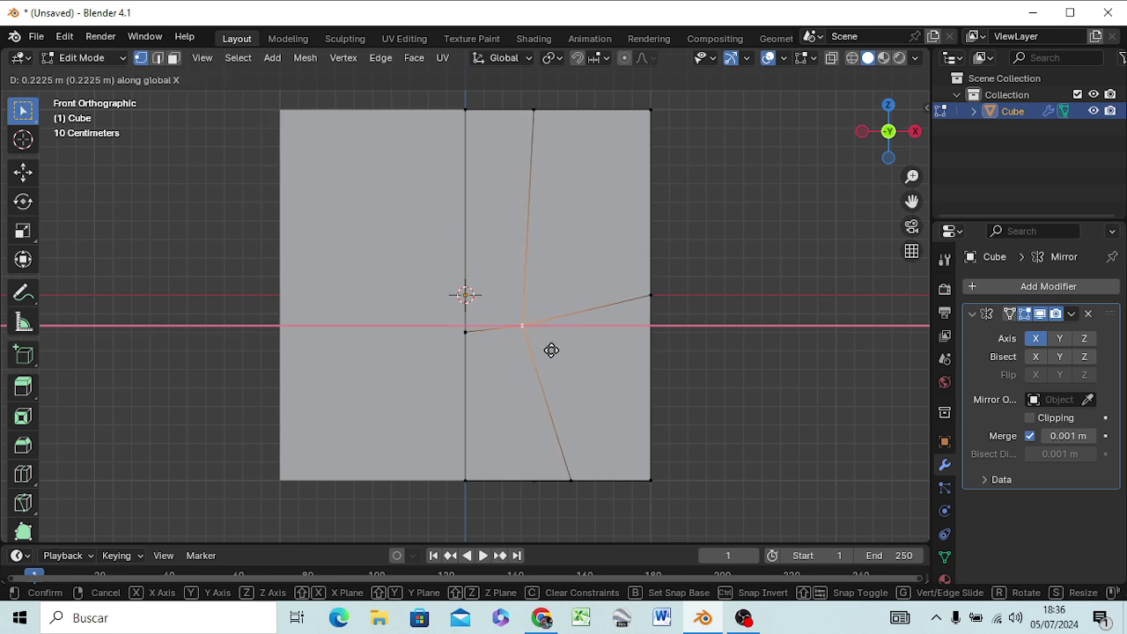
{"action": "left_click", "coordinate": [550, 350]}
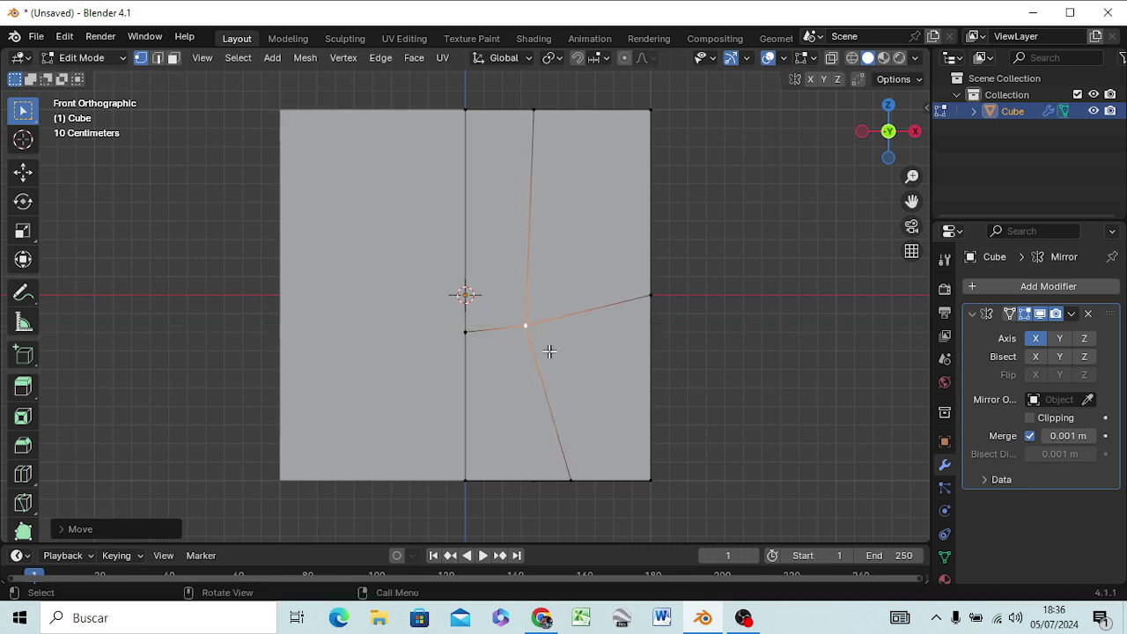
Step: Raise the centre-line, inner and right-side vertices about 0.307 m along Z, above the cube's middle
{"action": "left_click", "coordinate": [464, 332]}
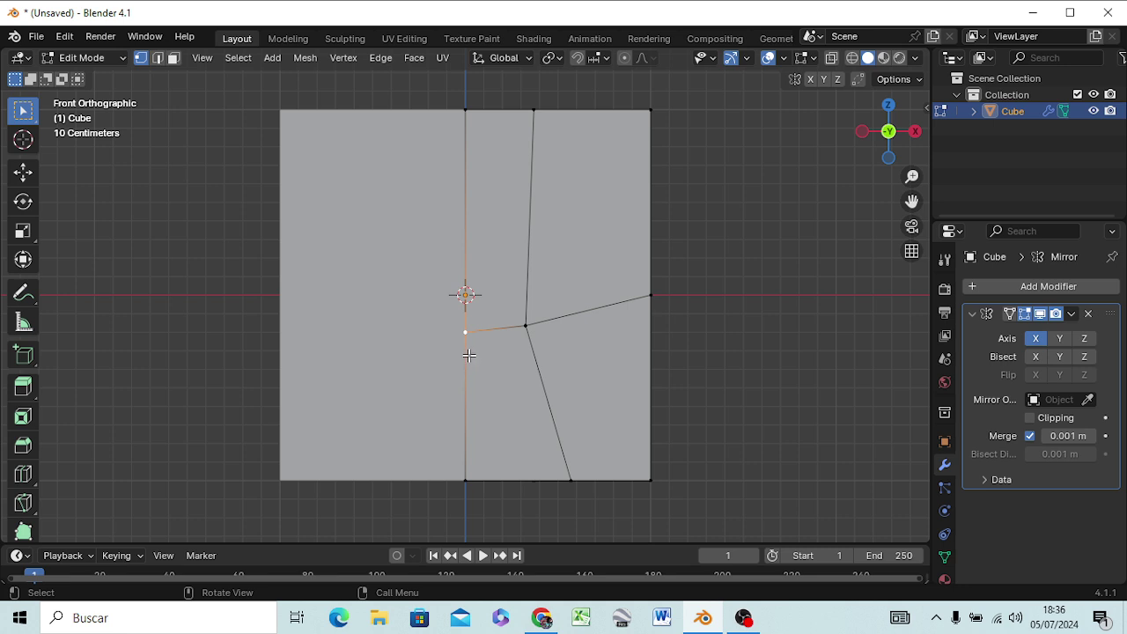
{"action": "key", "text": "g"}
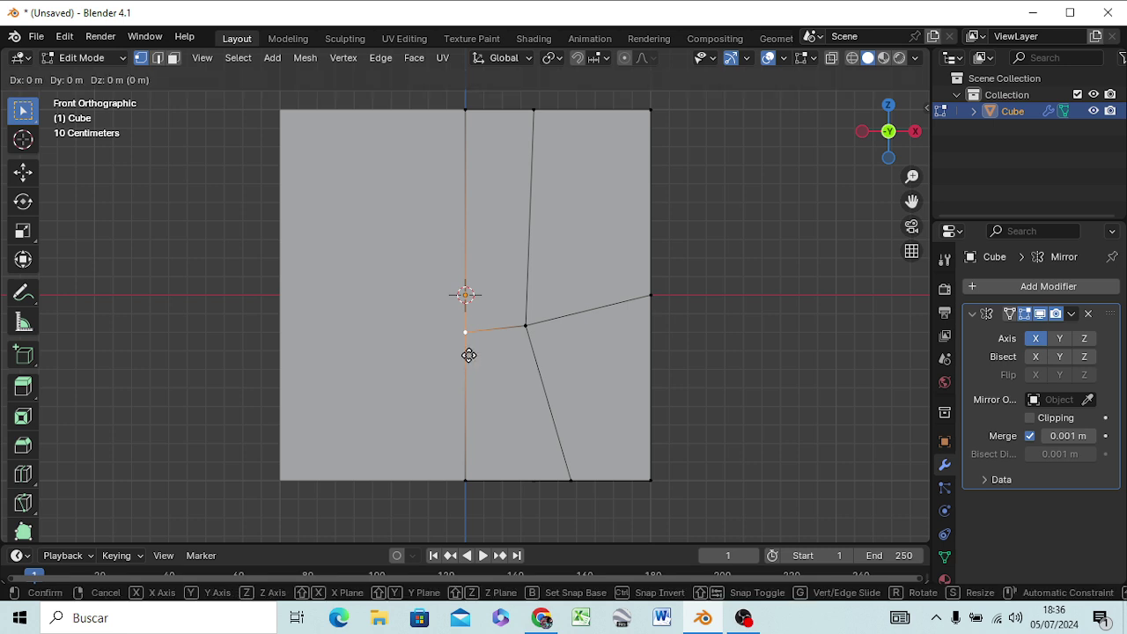
{"action": "key", "text": "z"}
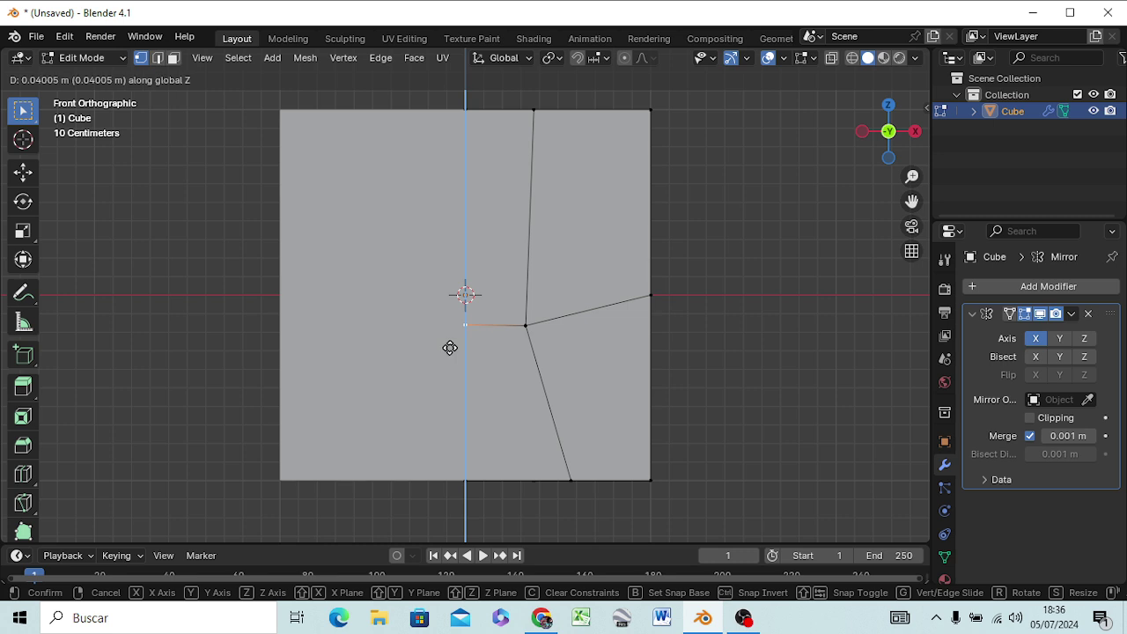
{"action": "left_click", "coordinate": [449, 351]}
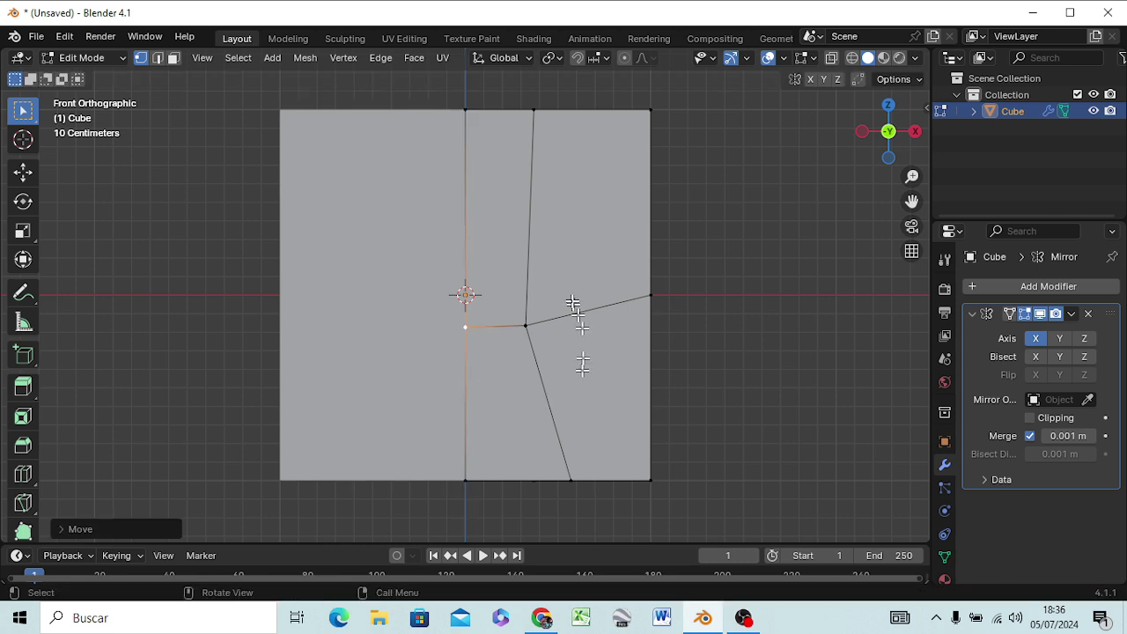
{"action": "left_click", "coordinate": [527, 326], "text": "shift"}
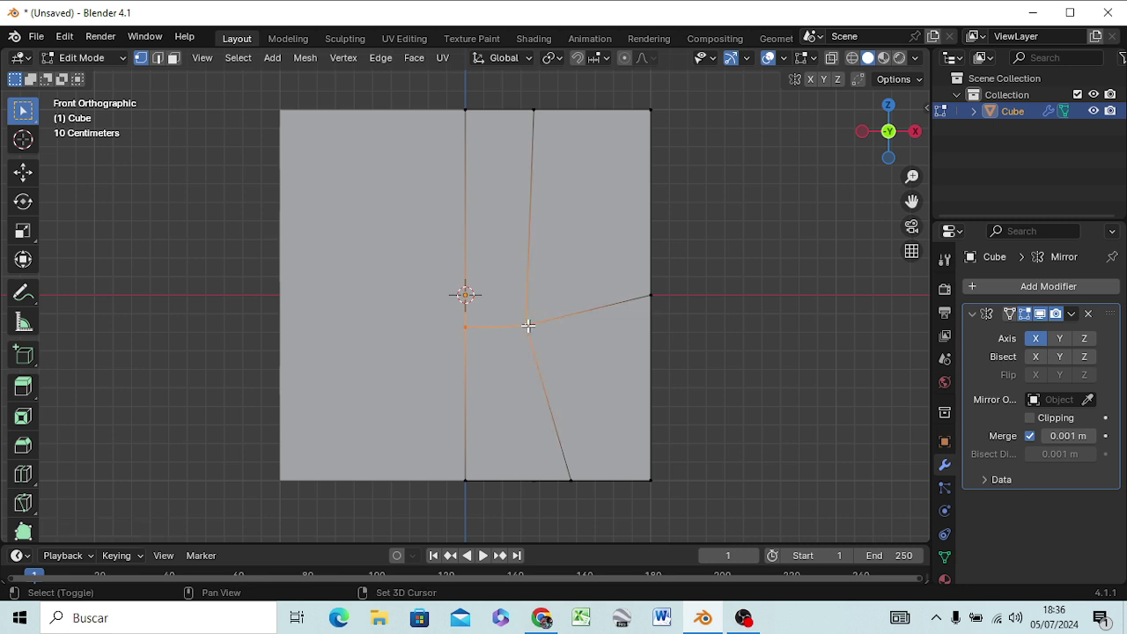
{"action": "left_click", "coordinate": [649, 295], "text": "shift"}
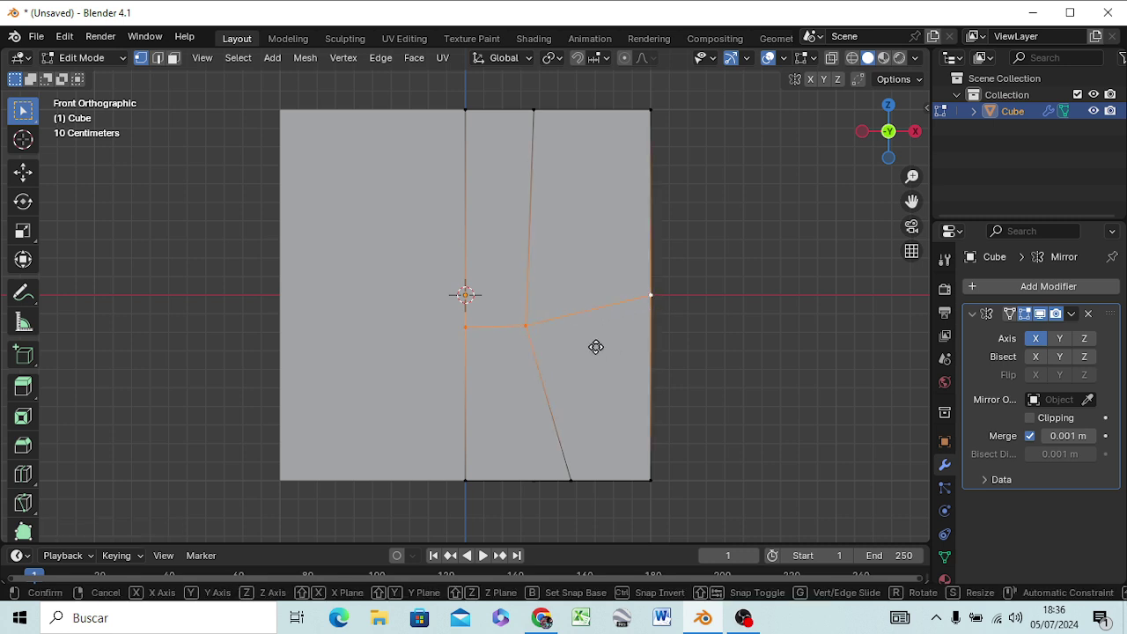
{"action": "key", "text": "g"}
{"action": "key", "text": "z"}
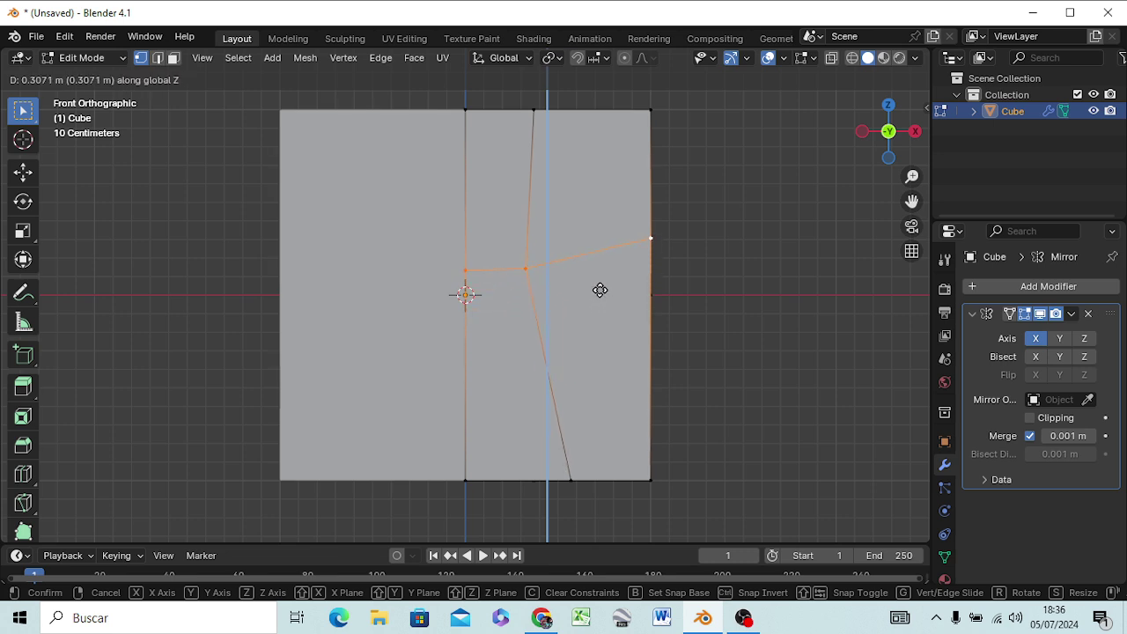
{"action": "left_click", "coordinate": [600, 290]}
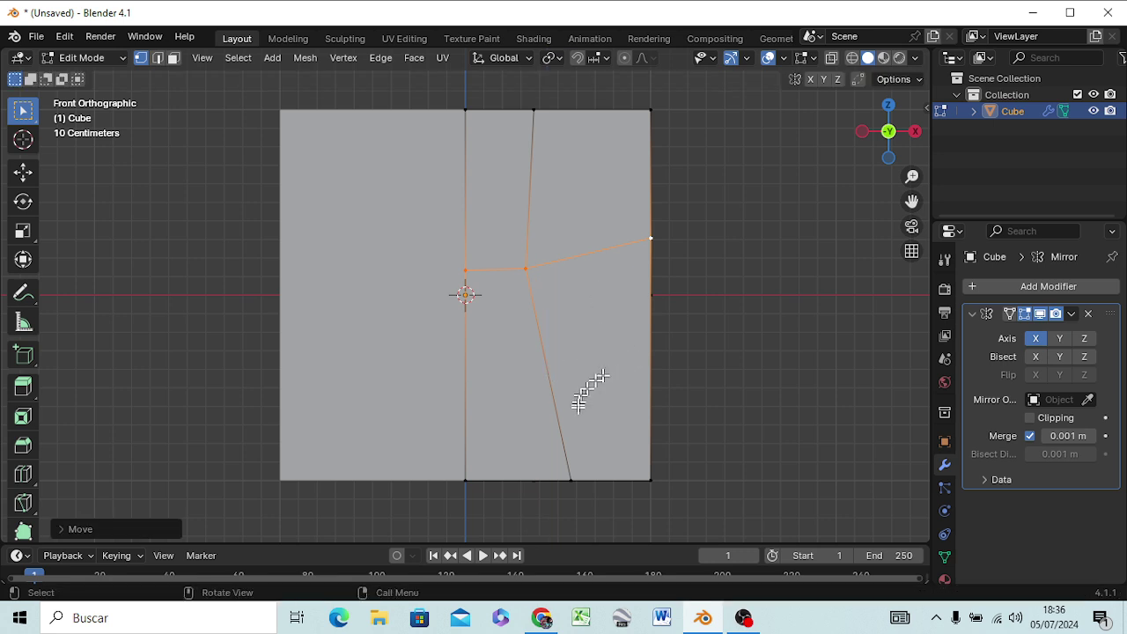
{"action": "left_click", "coordinate": [745, 340]}
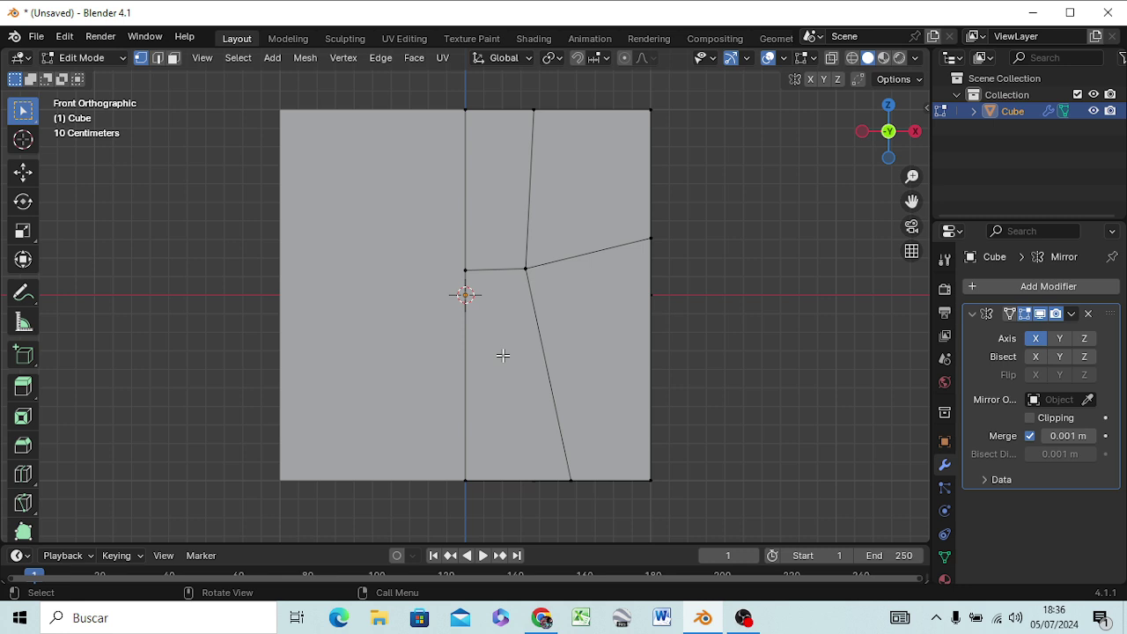
Step: Select the lower middle and lower right faces and view them from the right side, cancelling a trial Y move
{"action": "key", "text": "3"}
{"action": "left_click", "coordinate": [502, 352]}
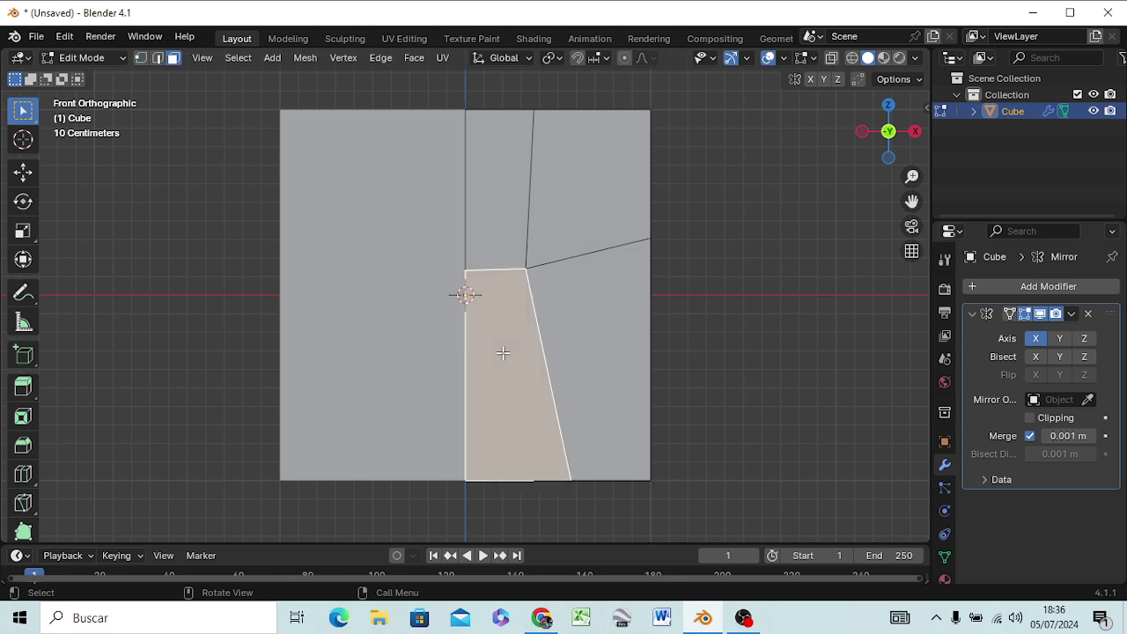
{"action": "left_click", "coordinate": [574, 346], "text": "shift"}
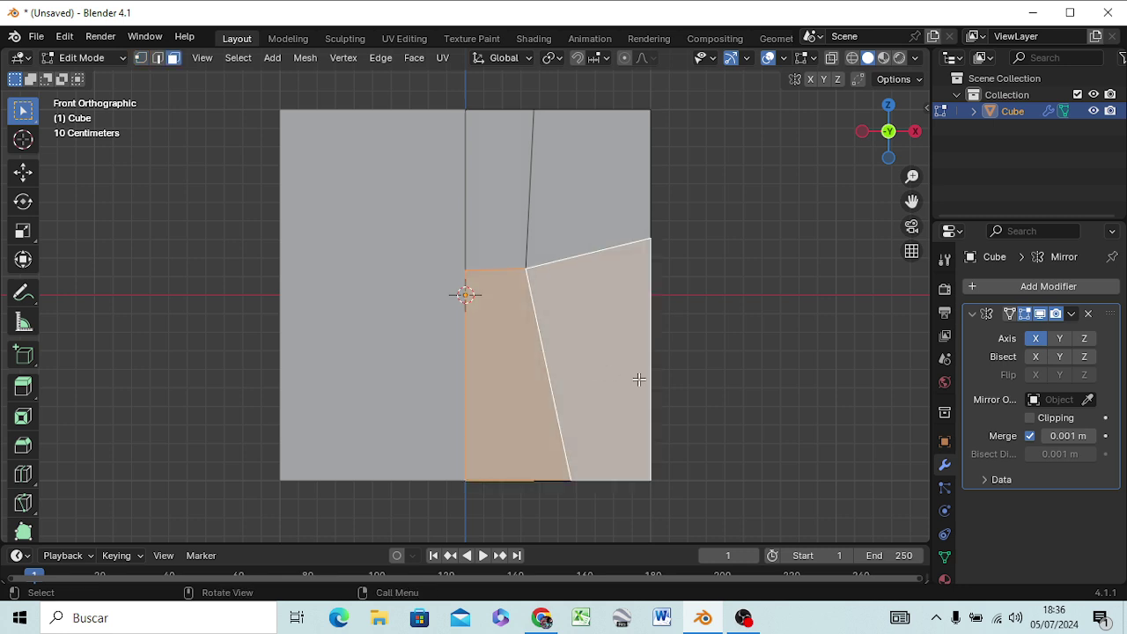
{"action": "key", "text": "KP_3"}
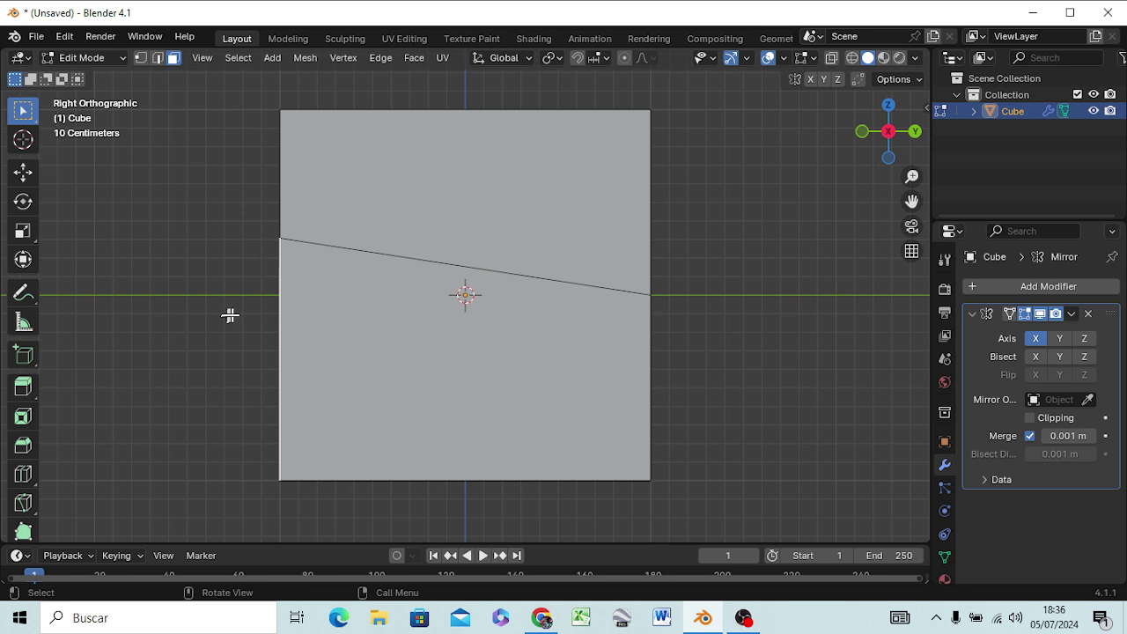
{"action": "key", "text": "g"}
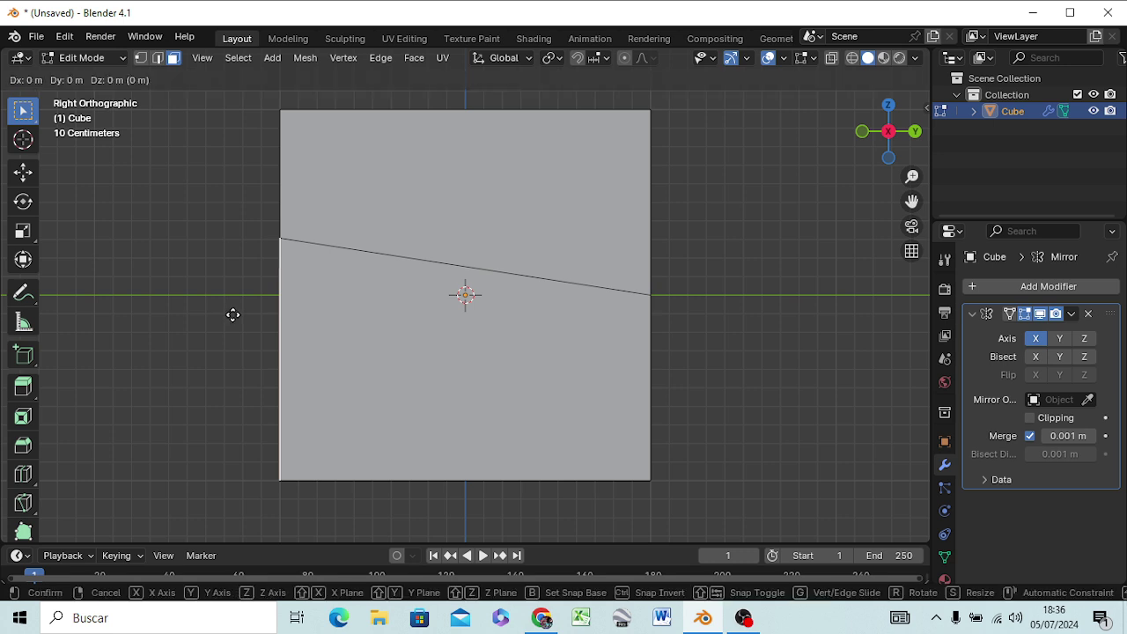
{"action": "key", "text": "y"}
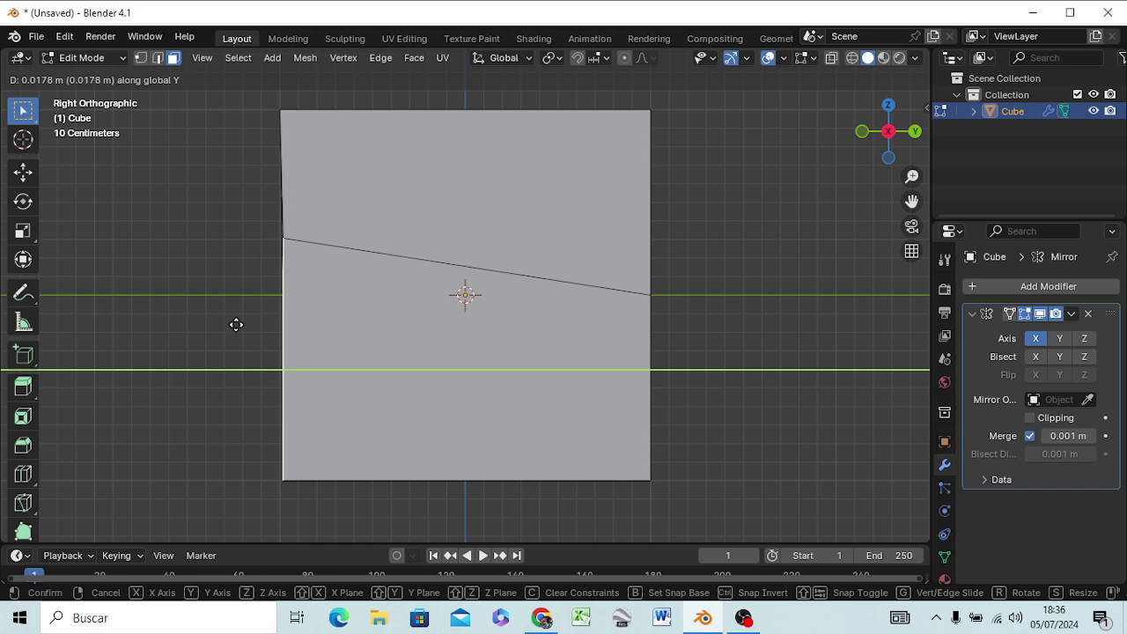
{"action": "right_click", "coordinate": [236, 325]}
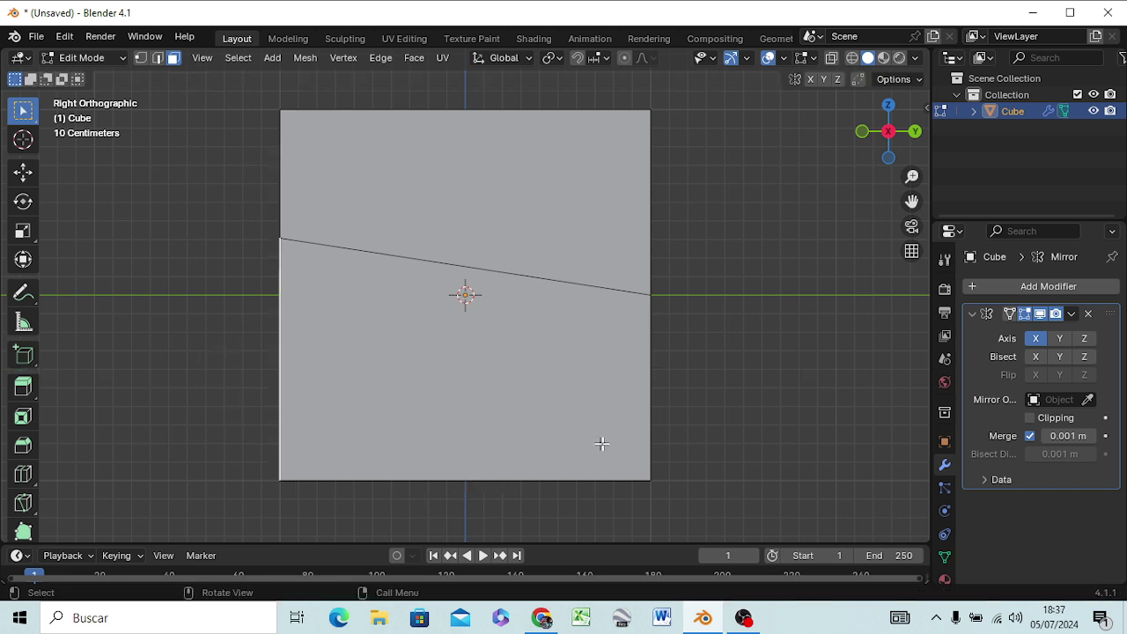
Step: Orbit into perspective and select the right vertical edge and the short centre edge
{"action": "middle_click_drag", "start_coordinate": [602, 443], "coordinate": [767, 455]}
{"action": "left_click", "coordinate": [775, 362]}
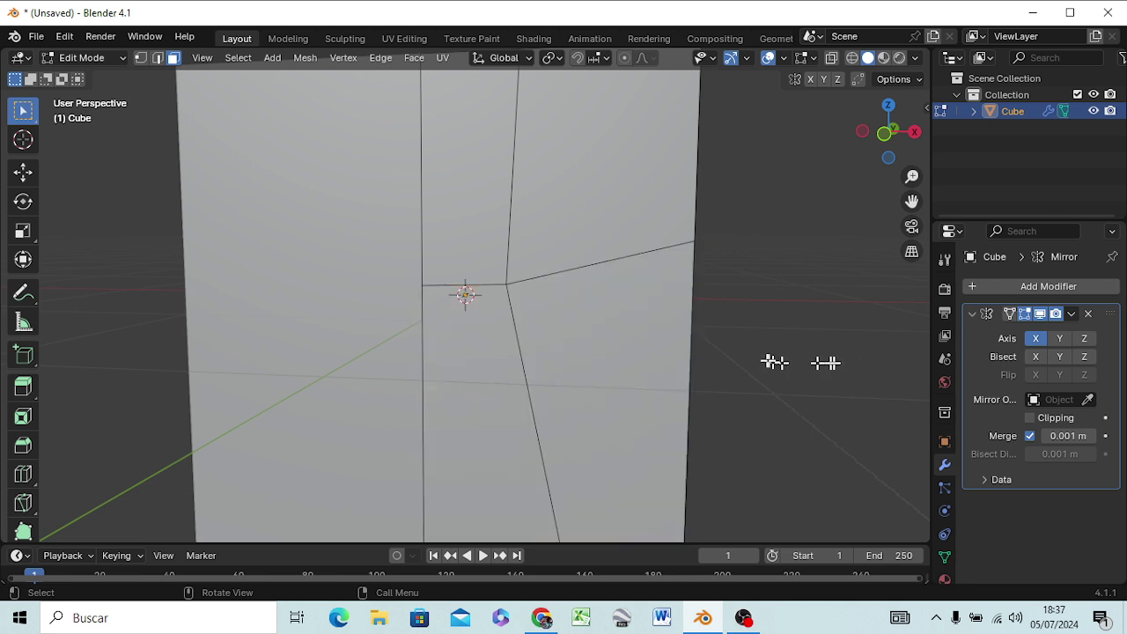
{"action": "left_click", "coordinate": [465, 282]}
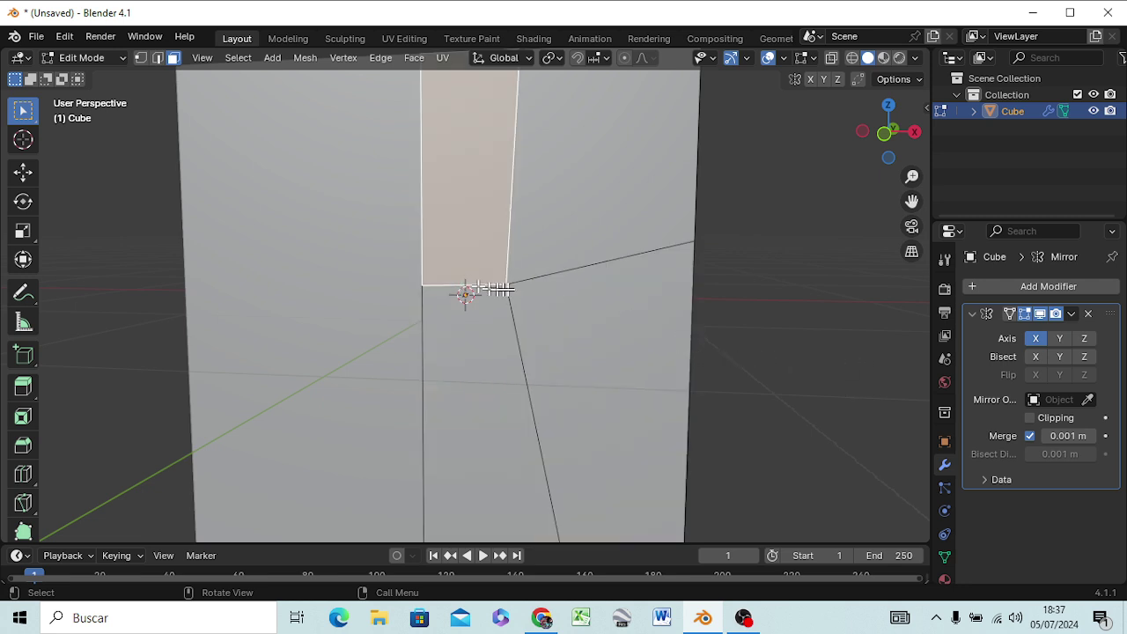
{"action": "key", "text": "2"}
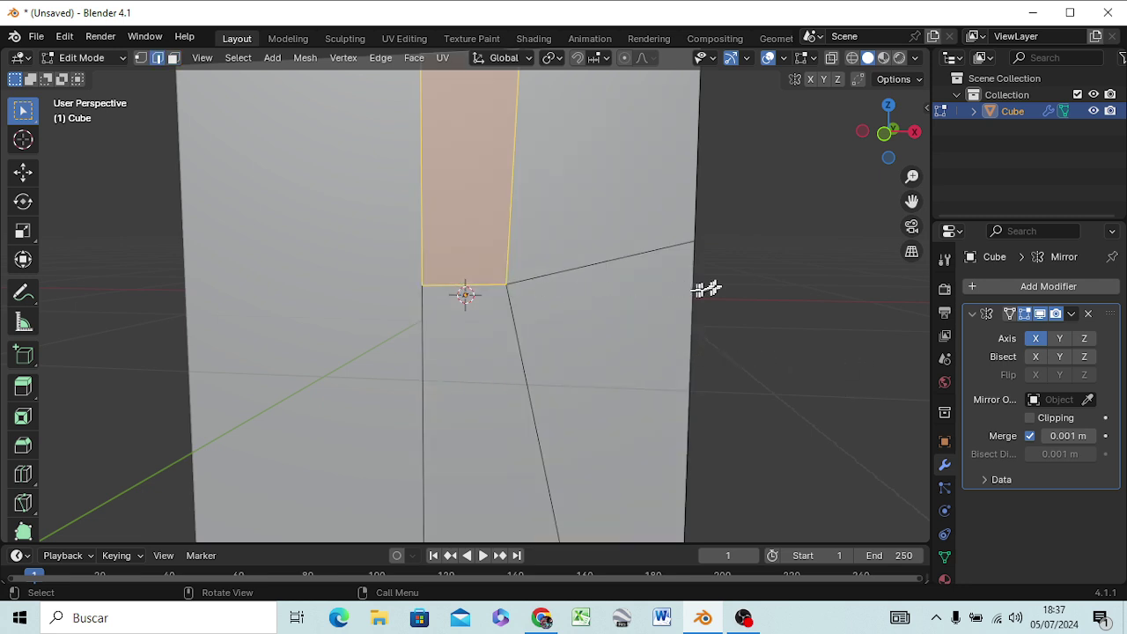
{"action": "left_click", "coordinate": [692, 286]}
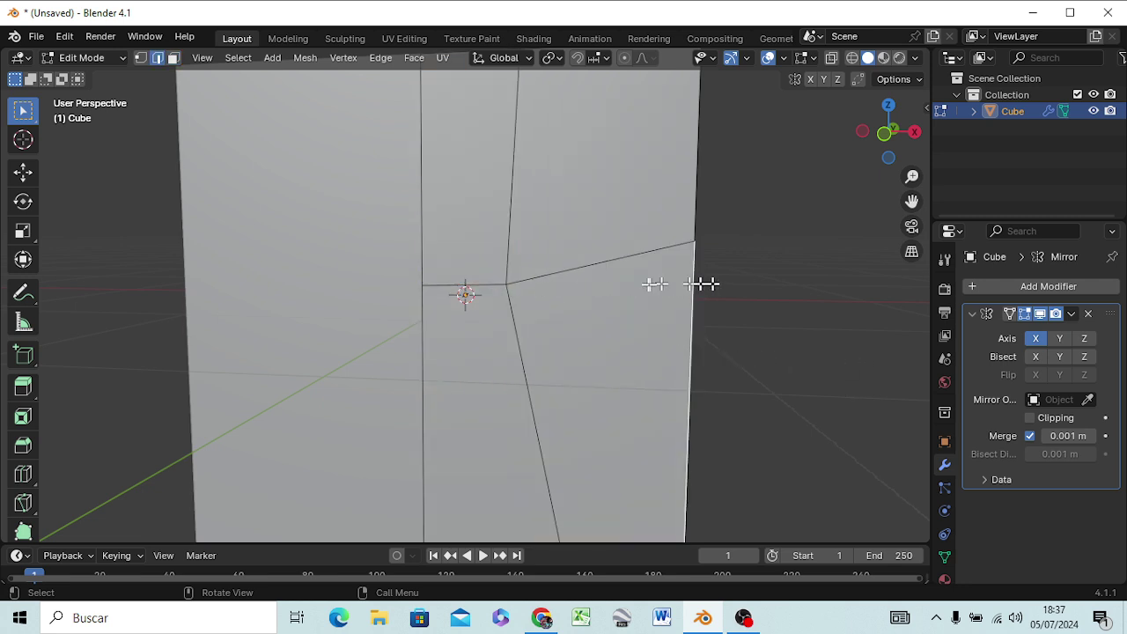
{"action": "left_click", "coordinate": [482, 285]}
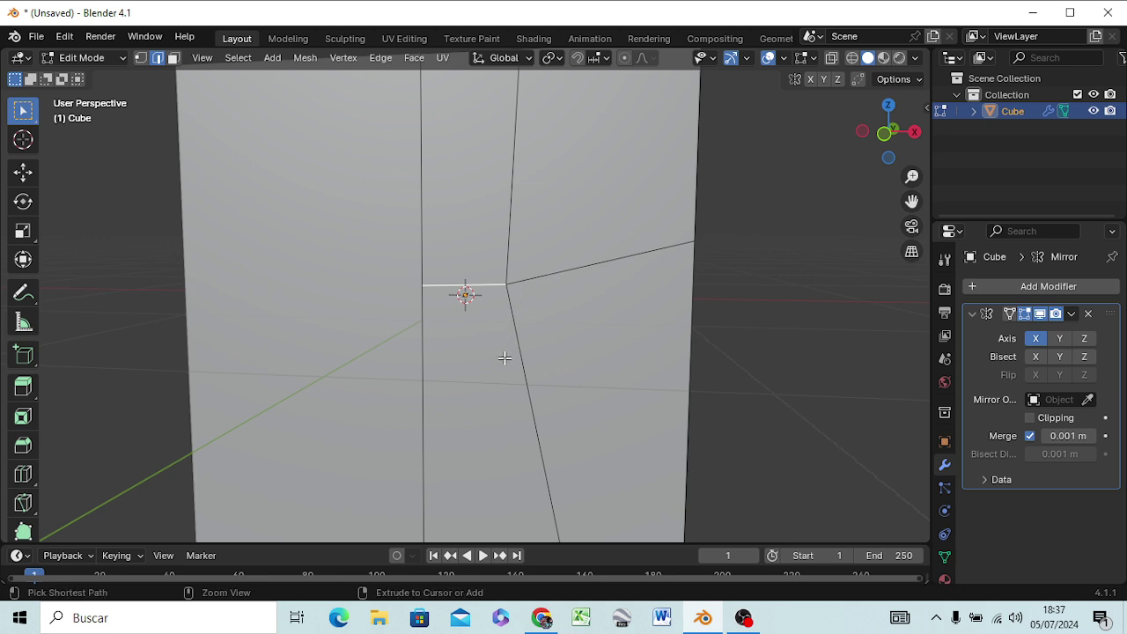
Step: Add an edge loop across the front, slid up just beneath the middle loop
{"action": "key", "text": "ctrl+r"}
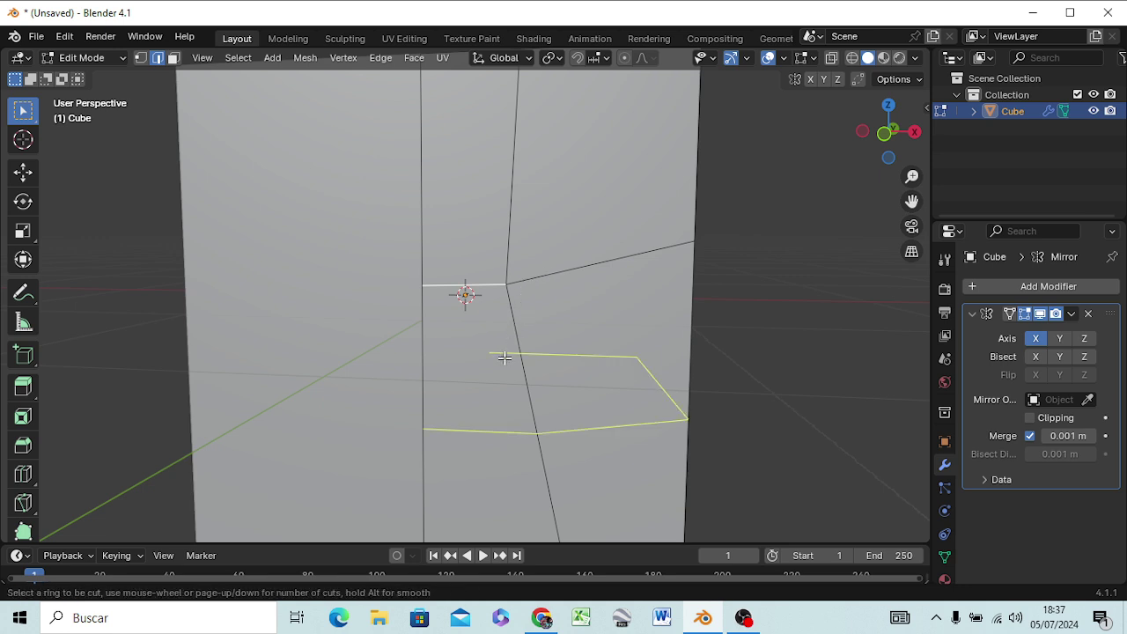
{"action": "left_click", "coordinate": [504, 357]}
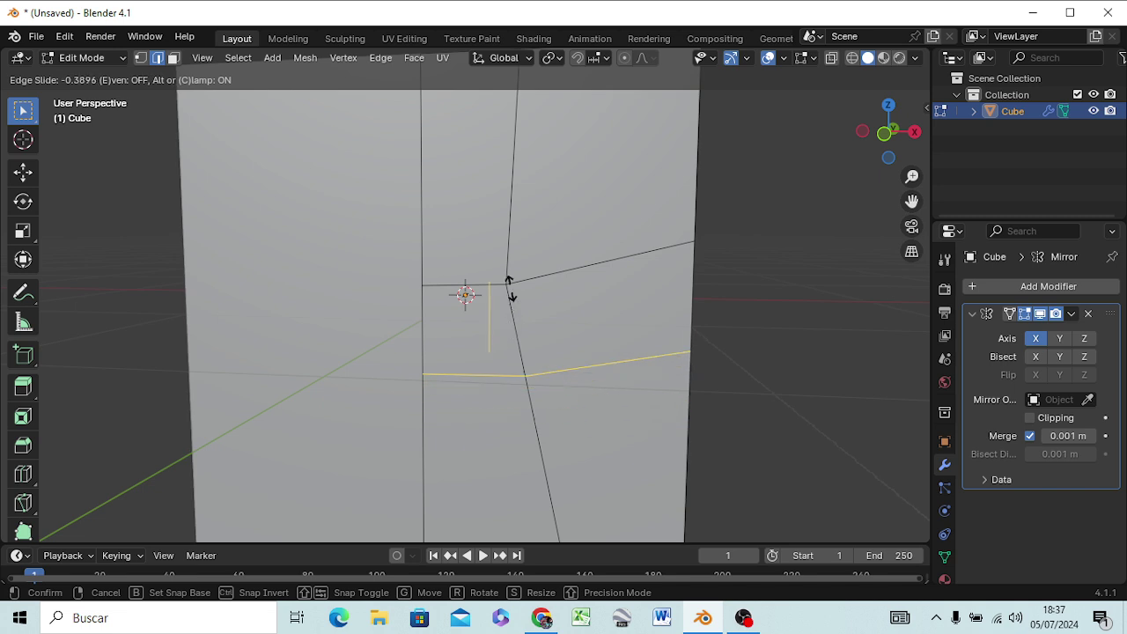
{"action": "left_click", "coordinate": [526, 203]}
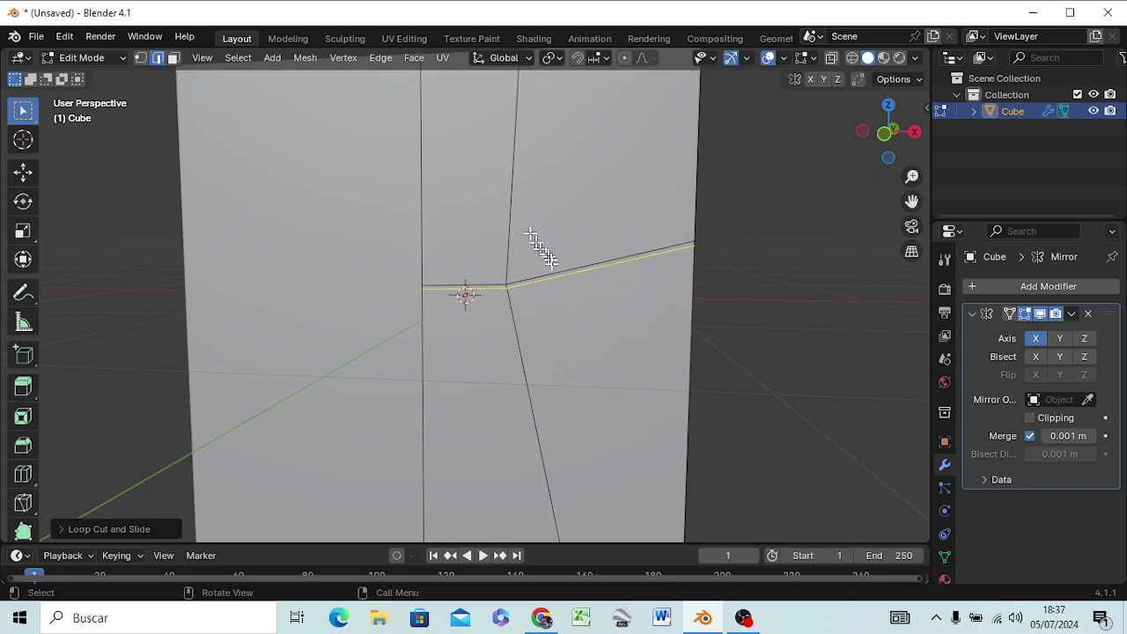
{"action": "left_click", "coordinate": [720, 334]}
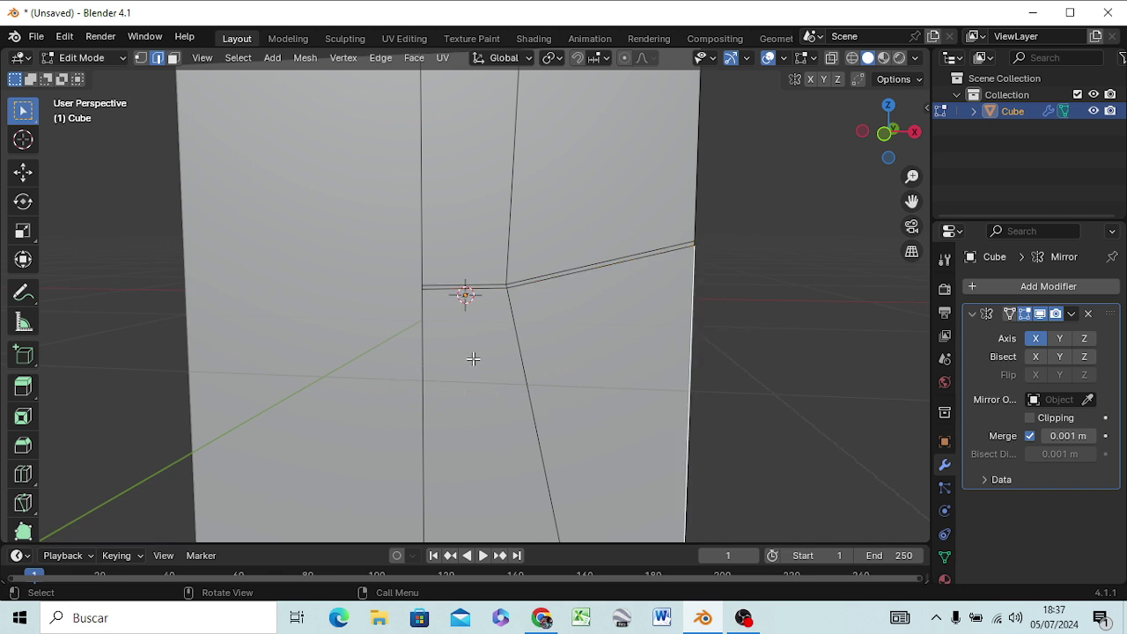
Step: Select the two lower front faces in face mode
{"action": "key", "text": "3"}
{"action": "left_click", "coordinate": [474, 360]}
{"action": "left_click", "coordinate": [566, 367], "text": "shift"}
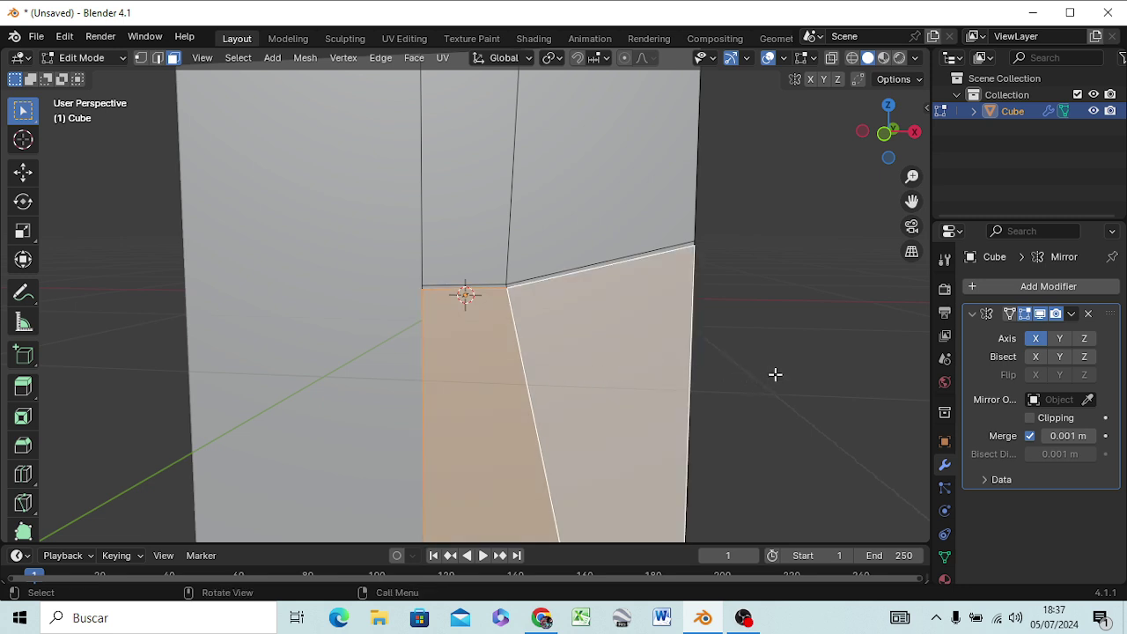
Step: From the Right view, move the two lower front faces about -0.61 m along Y
{"action": "key", "text": "KP_3"}
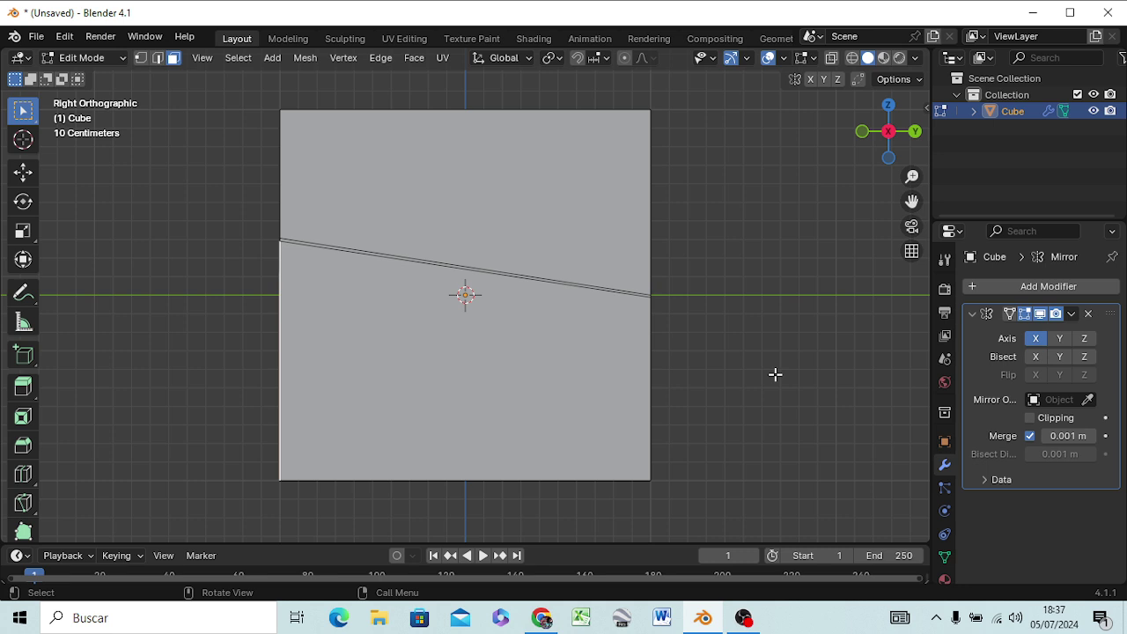
{"action": "key", "text": "g"}
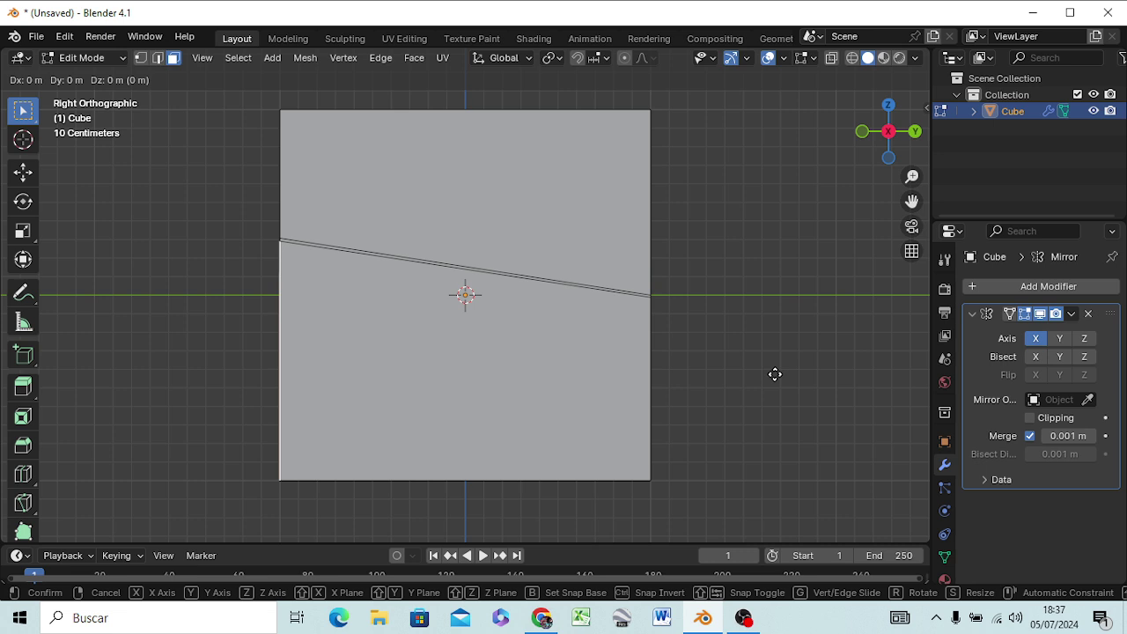
{"action": "key", "text": "y"}
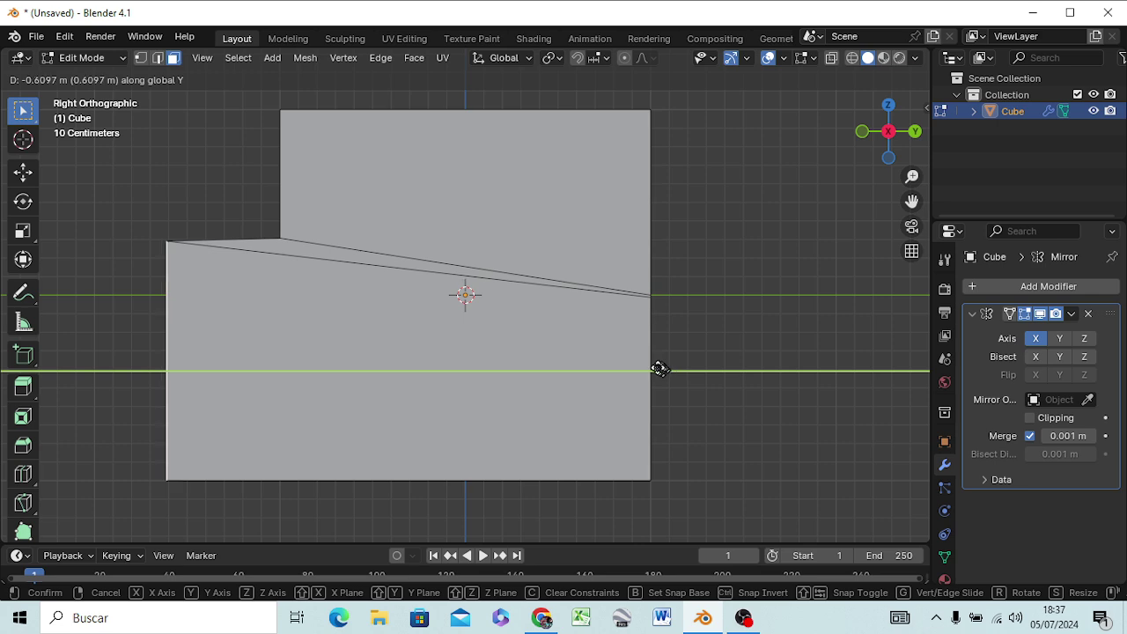
{"action": "left_click", "coordinate": [650, 368]}
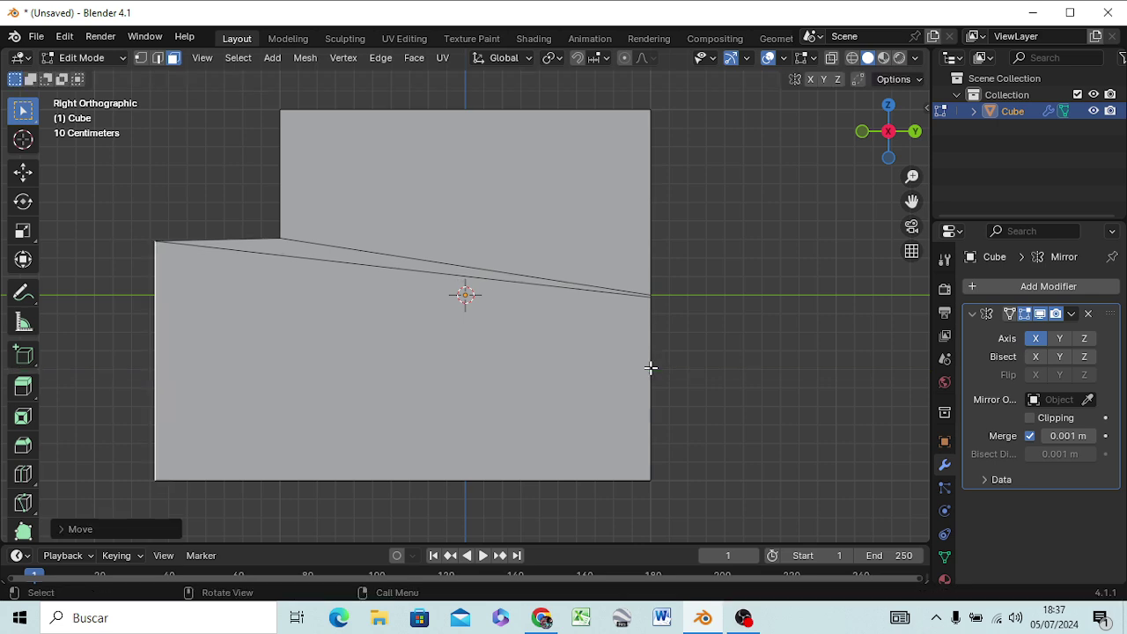
{"action": "mouse_move", "coordinate": [591, 496]}
{"action": "middle_mouse_down"}
{"action": "mouse_move", "coordinate": [767, 470]}
{"action": "mouse_move", "coordinate": [753, 476]}
{"action": "mouse_move", "coordinate": [674, 438]}
{"action": "mouse_move", "coordinate": [591, 440]}
{"action": "middle_mouse_up"}
{"action": "scroll", "coordinate": [763, 492], "scroll_direction": "down", "scroll_amount": 4}
Step: Switch to wireframe and add a loop cut near the bottom of the base
{"action": "key", "text": "z"}
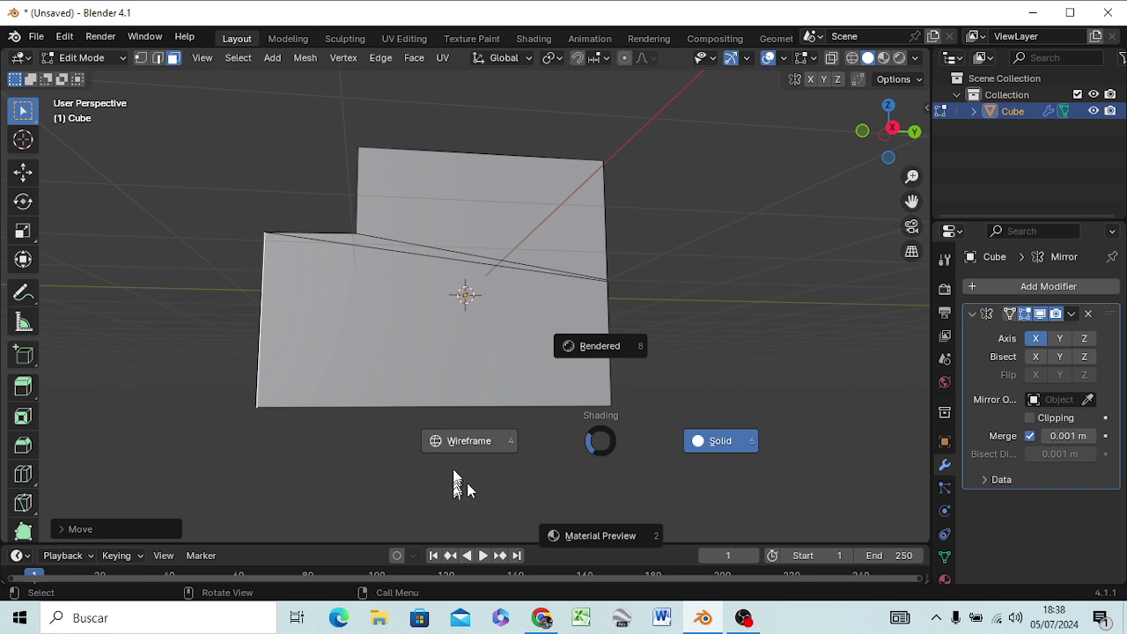
{"action": "left_click", "coordinate": [459, 454]}
{"action": "key", "text": "KP_3"}
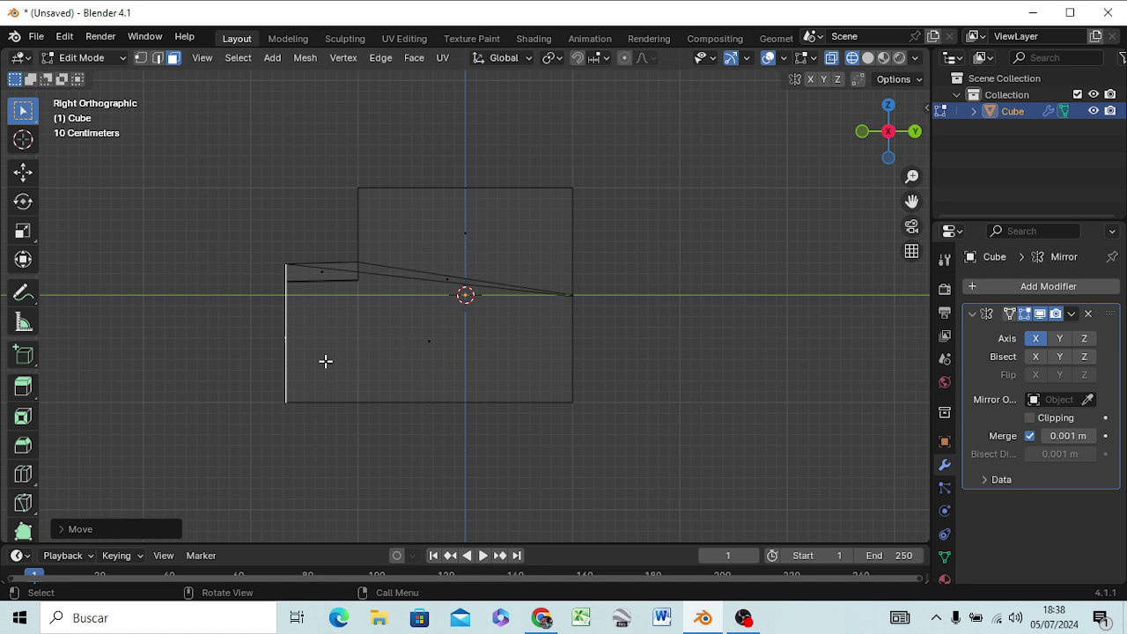
{"action": "key", "text": "ctrl"}
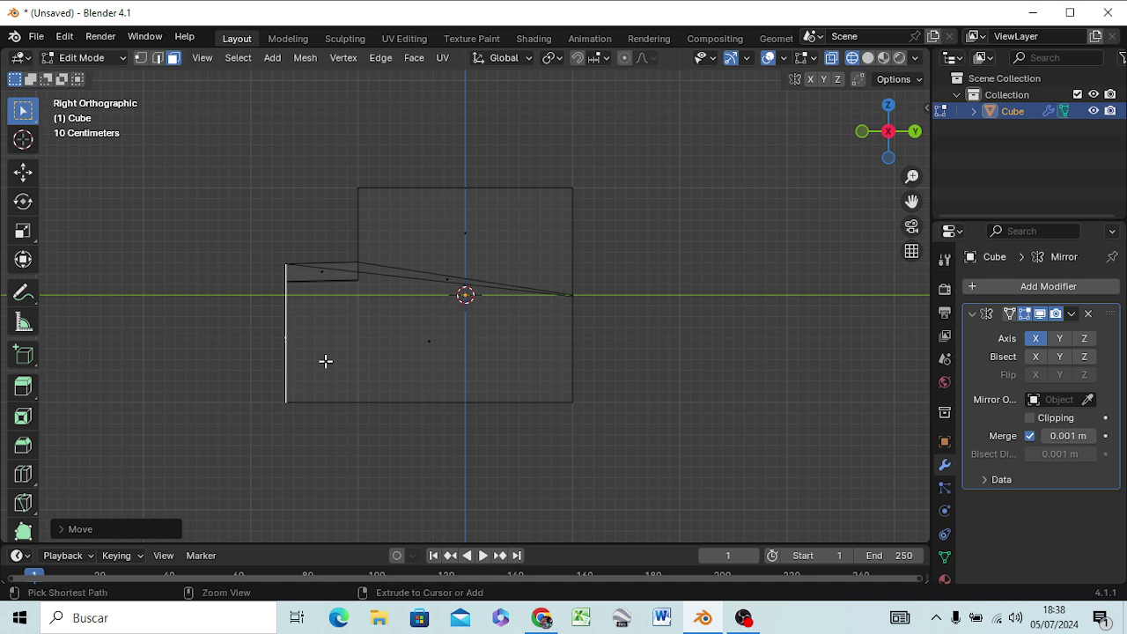
{"action": "key", "text": "ctrl+r"}
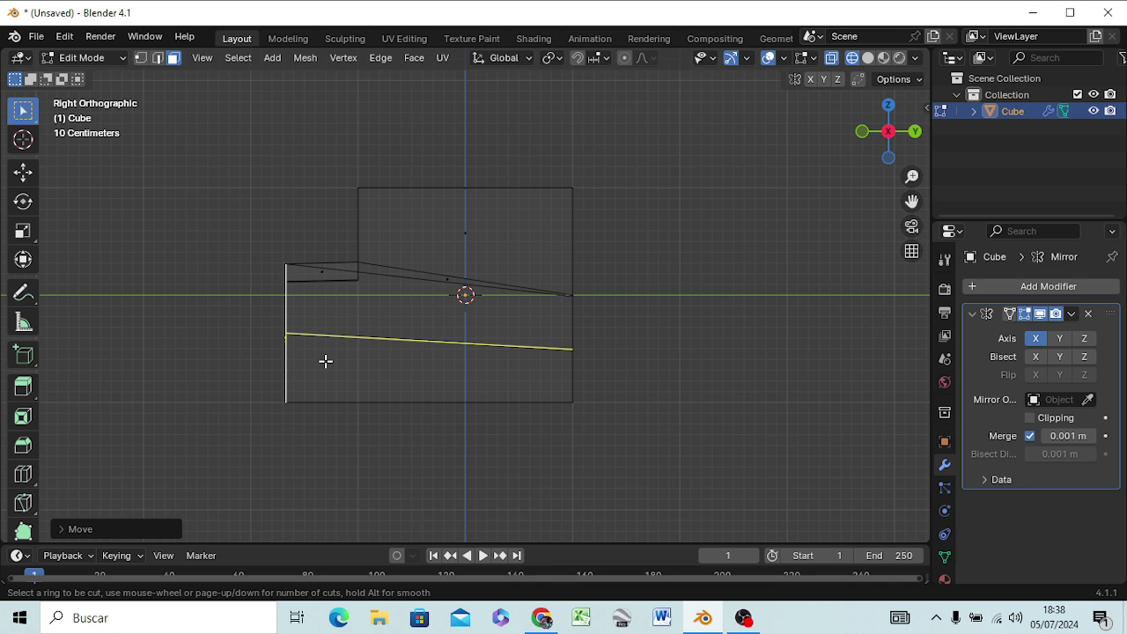
{"action": "left_click", "coordinate": [326, 362]}
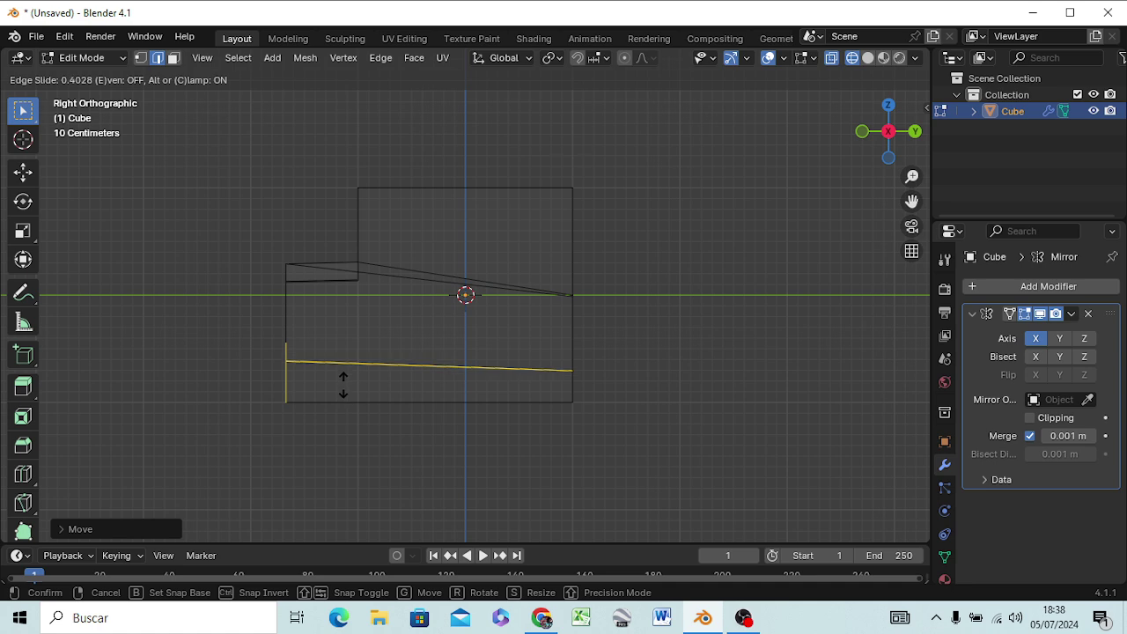
{"action": "left_click", "coordinate": [343, 385]}
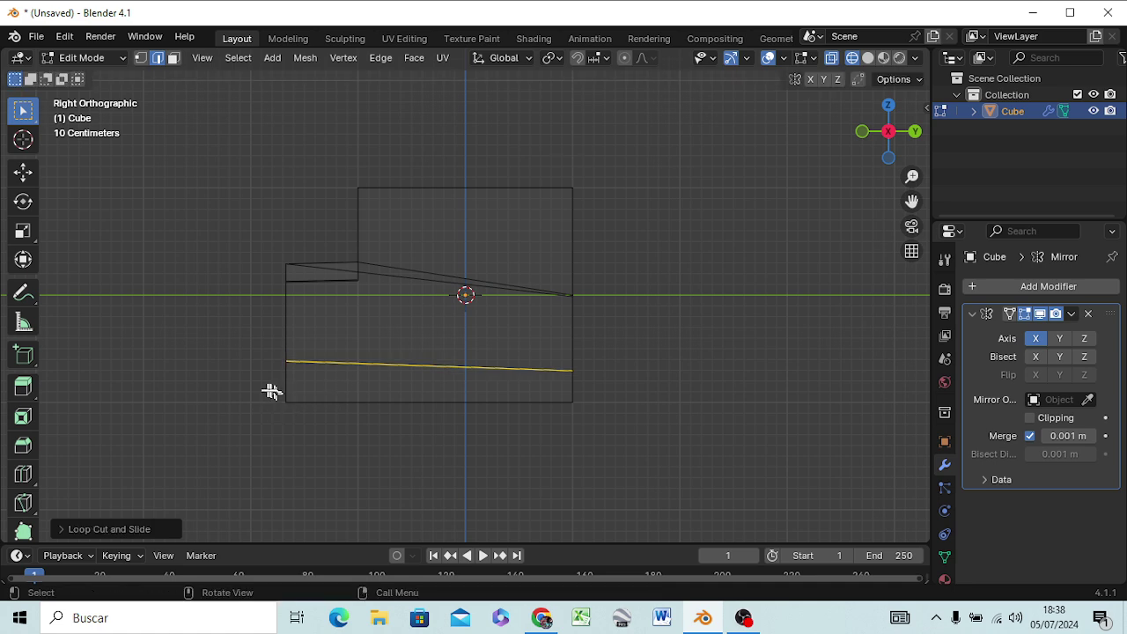
Step: Pull the bottom front corner vertices back about 0.56 m along Y
{"action": "key", "text": "1"}
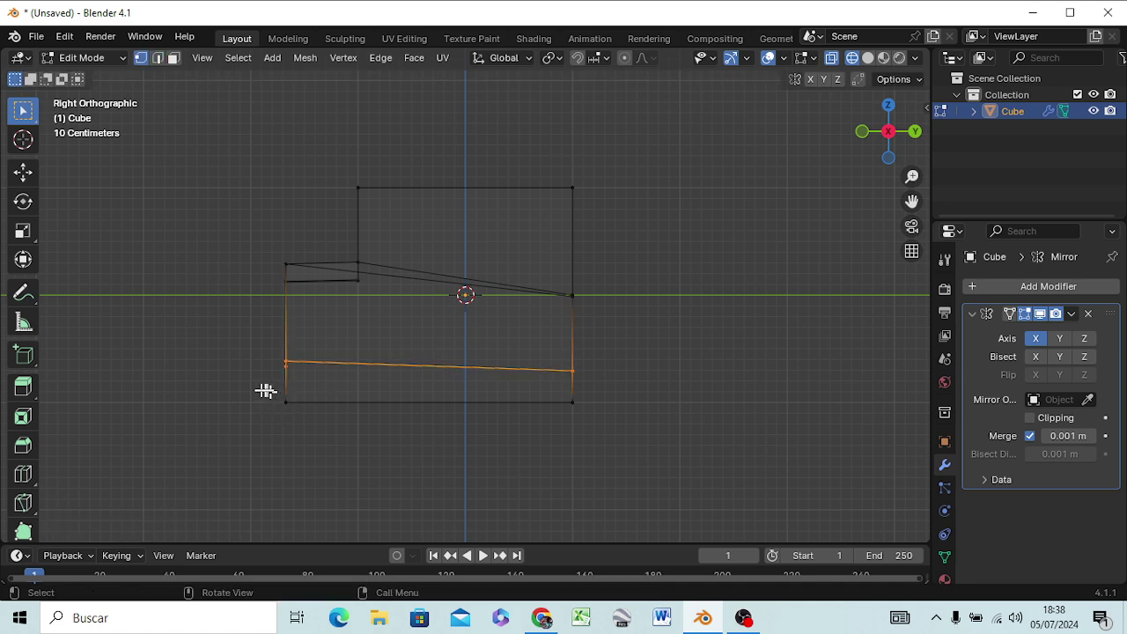
{"action": "left_click", "coordinate": [261, 393]}
{"action": "left_click_drag", "start_coordinate": [264, 391], "coordinate": [294, 410]}
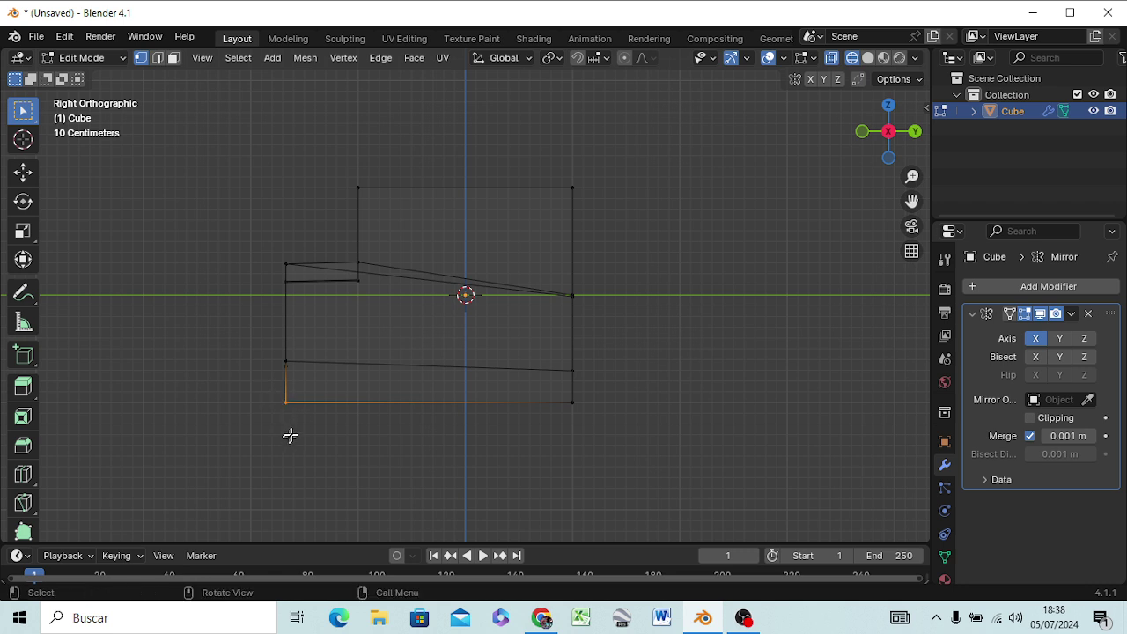
{"action": "key", "text": "g"}
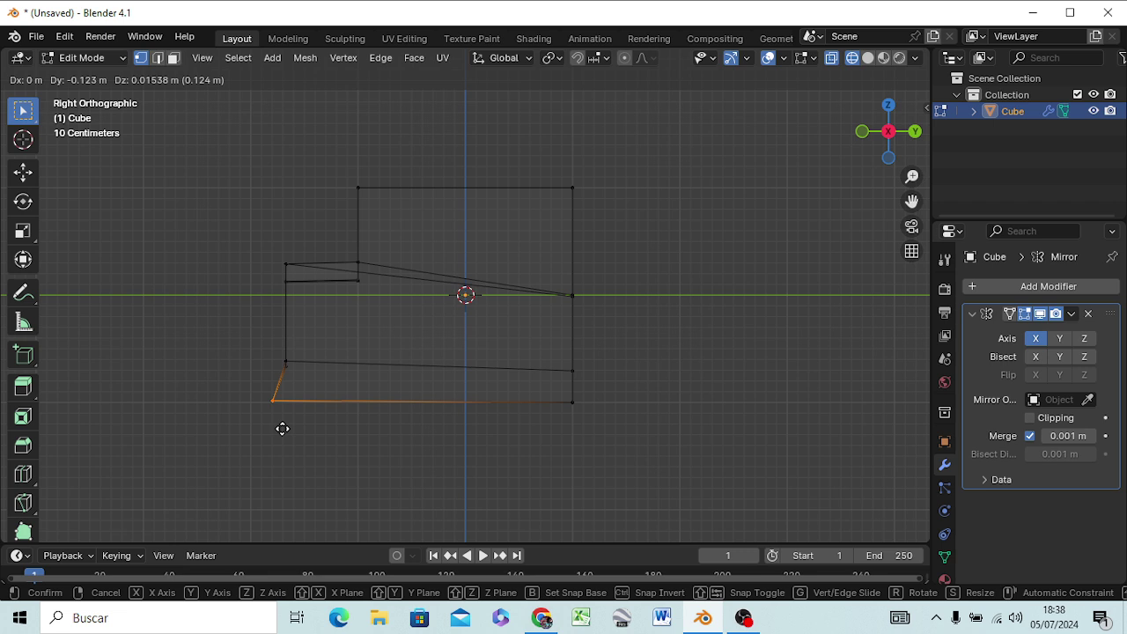
{"action": "key", "text": "y"}
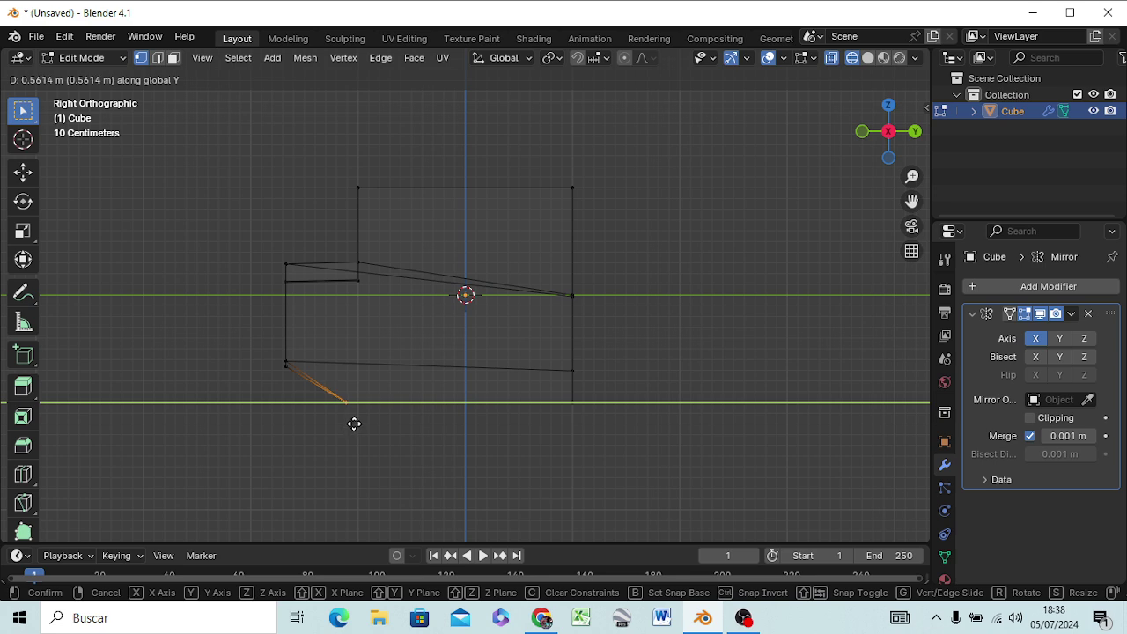
{"action": "left_click", "coordinate": [363, 423]}
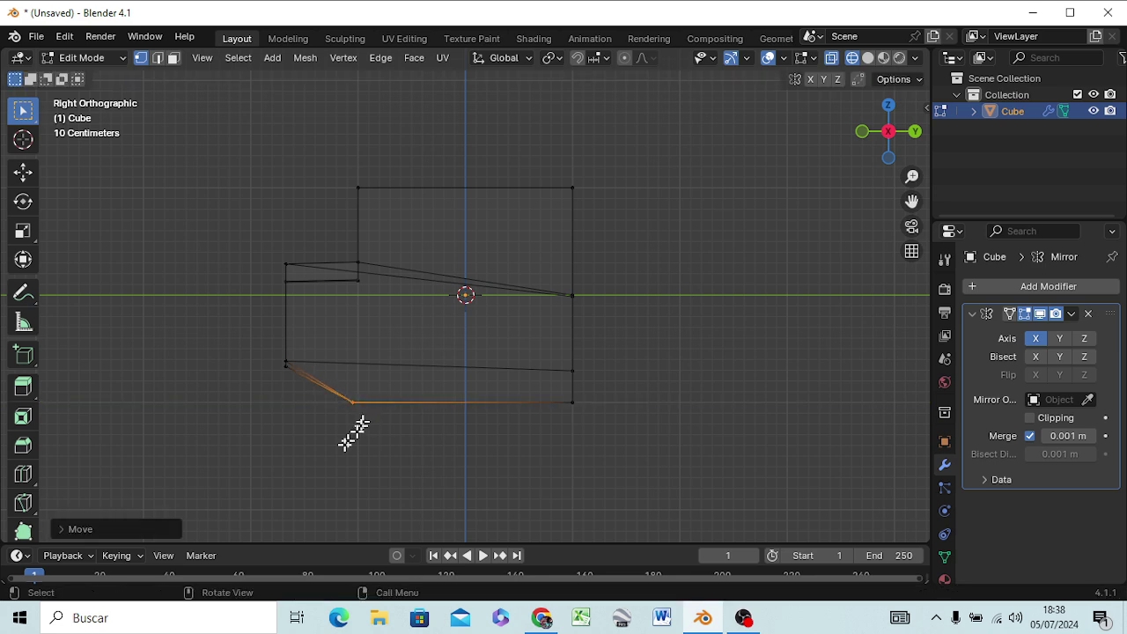
{"action": "left_click", "coordinate": [317, 457]}
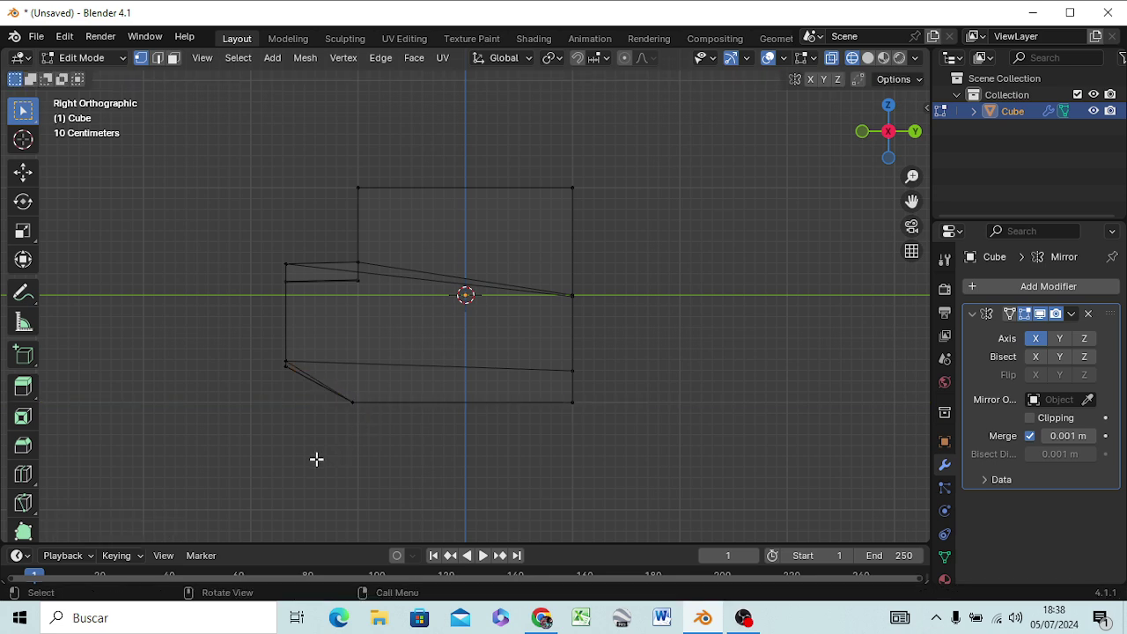
{"action": "mouse_move", "coordinate": [317, 459]}
{"action": "middle_mouse_down"}
{"action": "mouse_move", "coordinate": [511, 445]}
{"action": "mouse_move", "coordinate": [499, 453]}
{"action": "middle_mouse_up"}
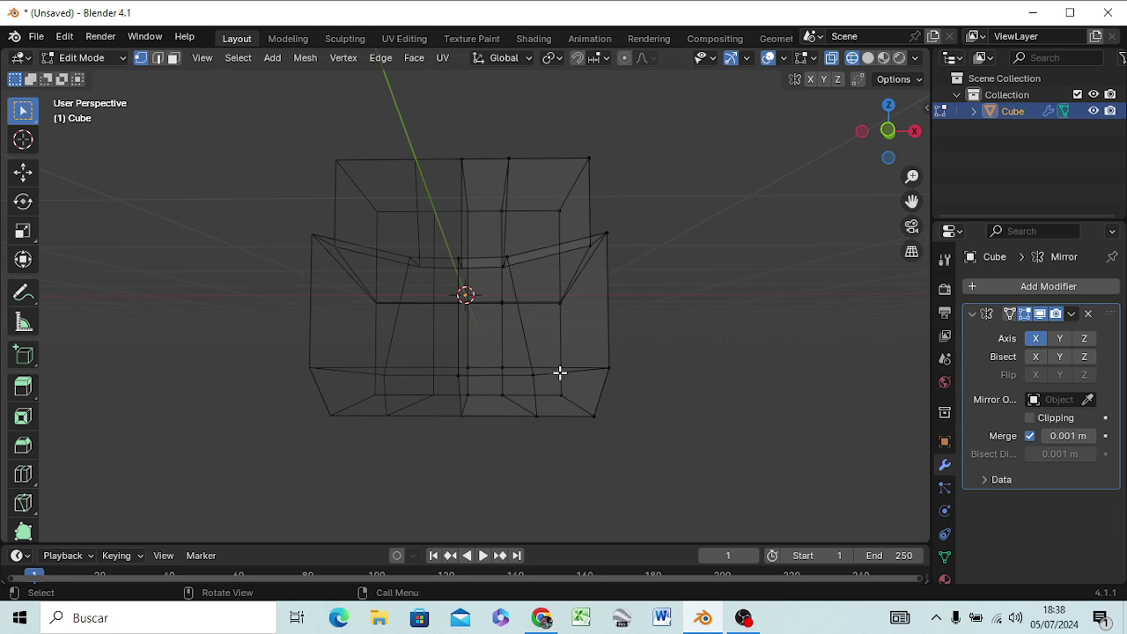
Step: Return to solid shading and select the lower side edge of the base
{"action": "key", "text": "z"}
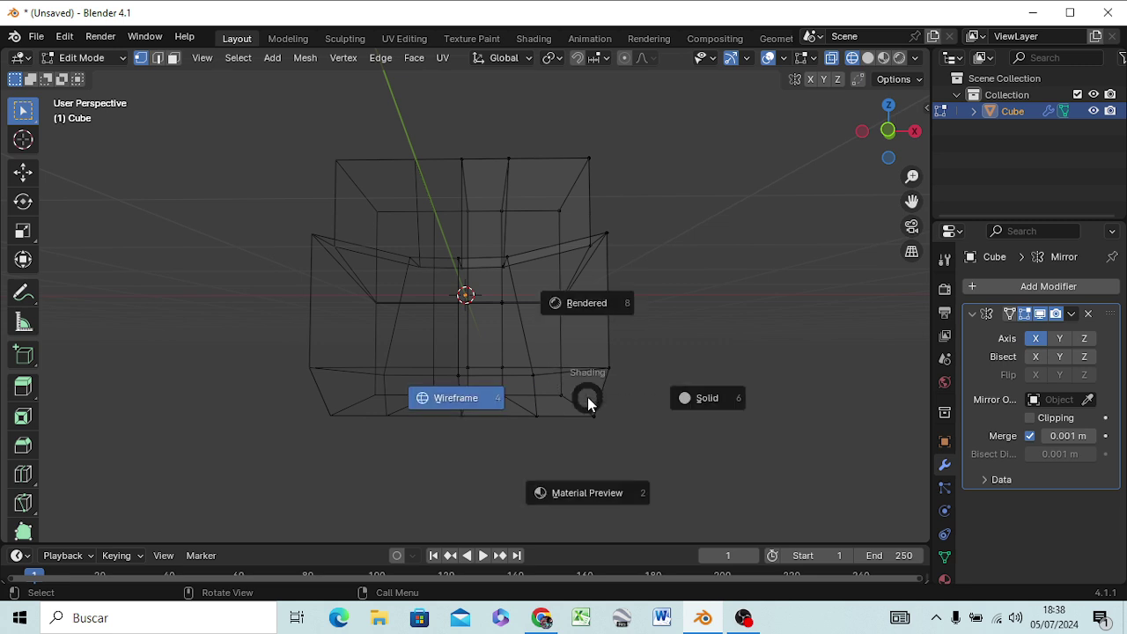
{"action": "left_click", "coordinate": [700, 403]}
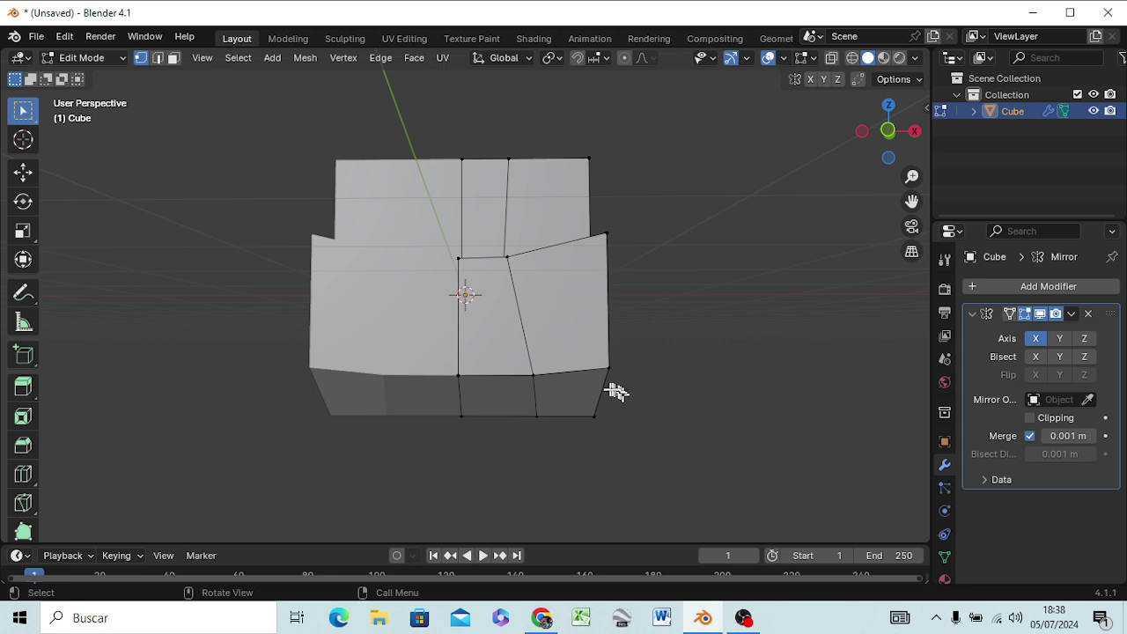
{"action": "left_click", "coordinate": [562, 373]}
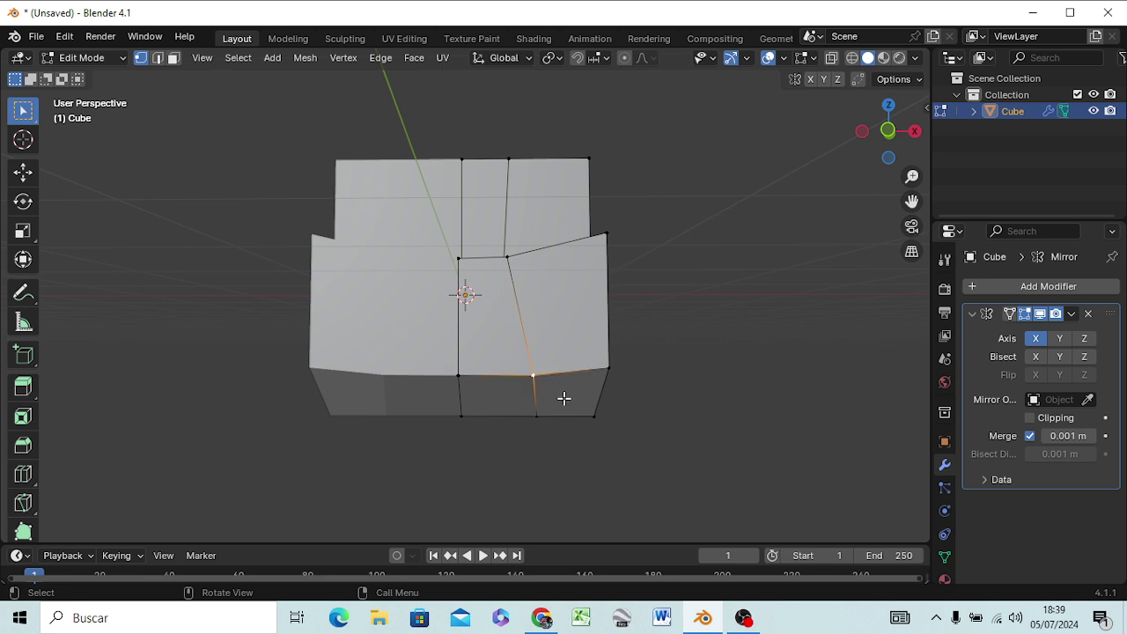
{"action": "key", "text": "2"}
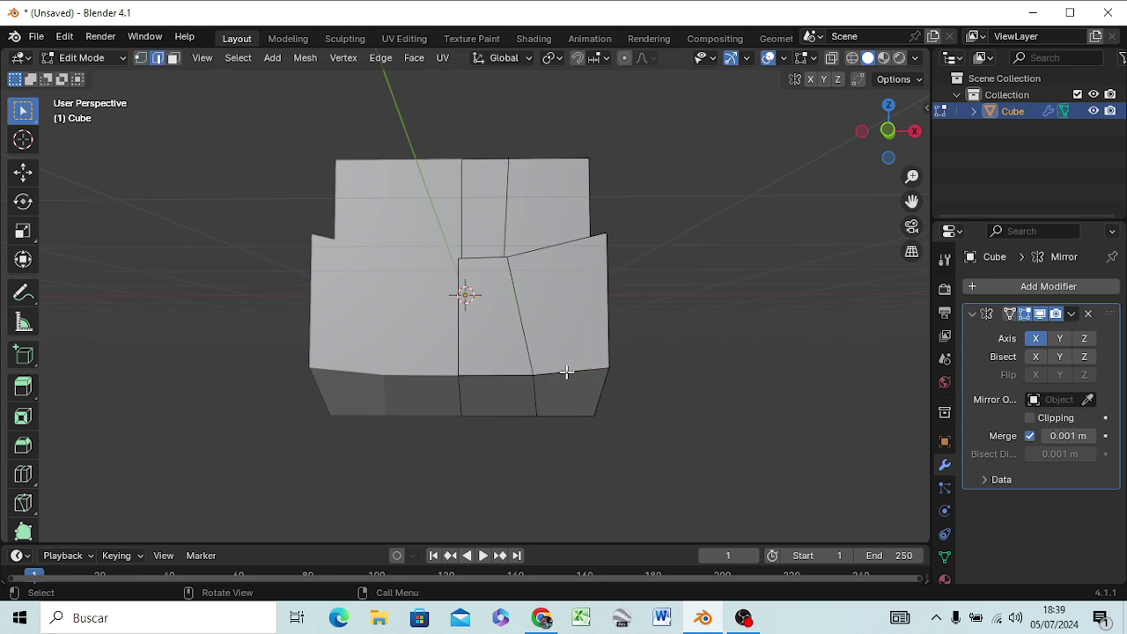
{"action": "left_click", "coordinate": [566, 372]}
Step: From the front view, lower that edge about 0.61 m along Z to form the legs
{"action": "key", "text": "KP_1"}
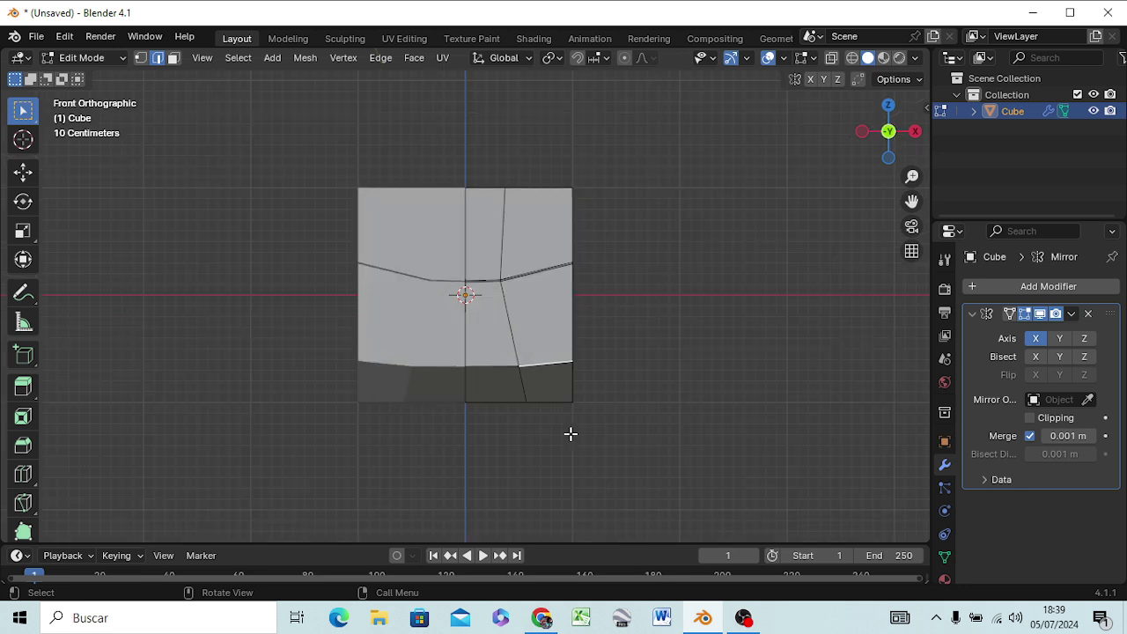
{"action": "scroll", "coordinate": [499, 395], "scroll_direction": "up", "scroll_amount": 2}
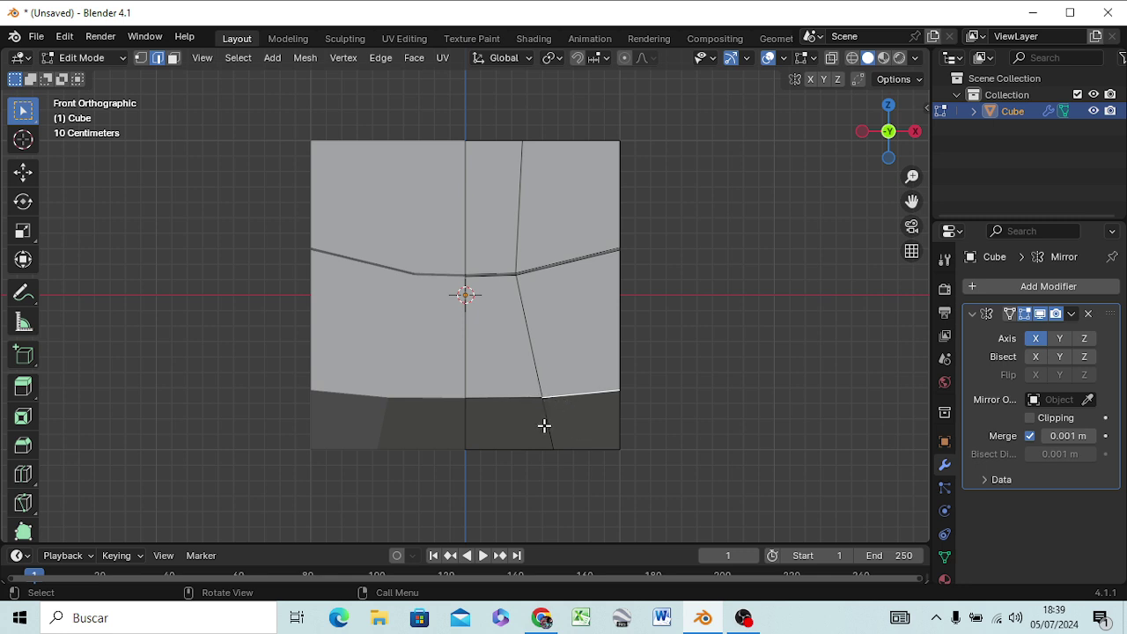
{"action": "key", "text": "g"}
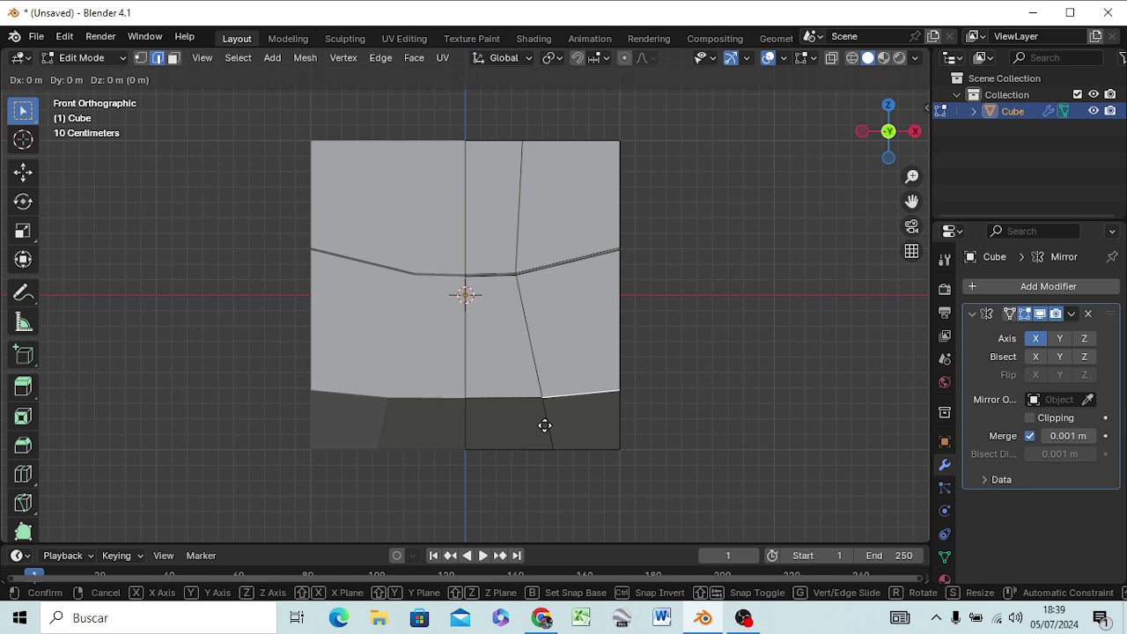
{"action": "key", "text": "z"}
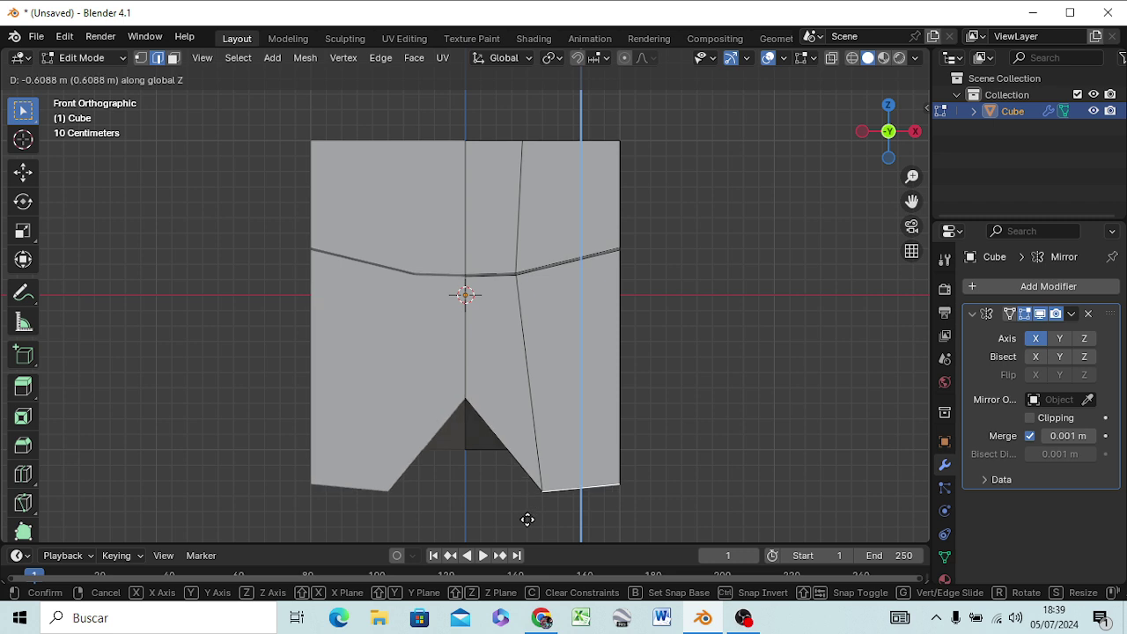
{"action": "left_click", "coordinate": [529, 511]}
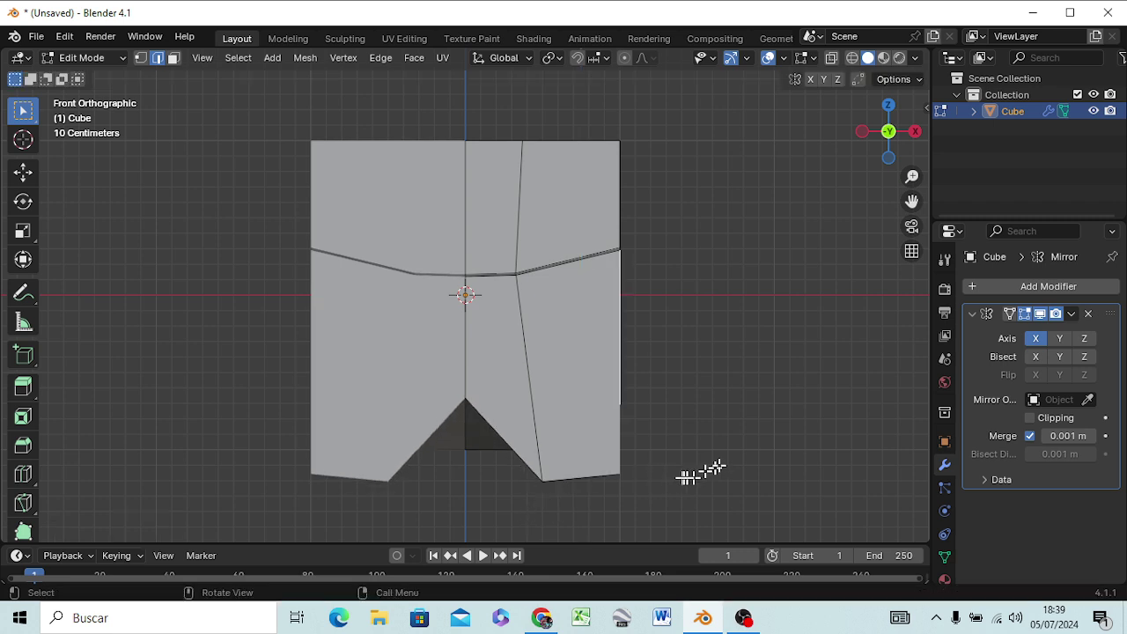
{"action": "mouse_move", "coordinate": [781, 433]}
{"action": "middle_mouse_down"}
{"action": "mouse_move", "coordinate": [755, 449]}
{"action": "mouse_move", "coordinate": [700, 402]}
{"action": "mouse_move", "coordinate": [767, 403]}
{"action": "mouse_move", "coordinate": [754, 425]}
{"action": "mouse_move", "coordinate": [760, 414]}
{"action": "middle_mouse_up"}
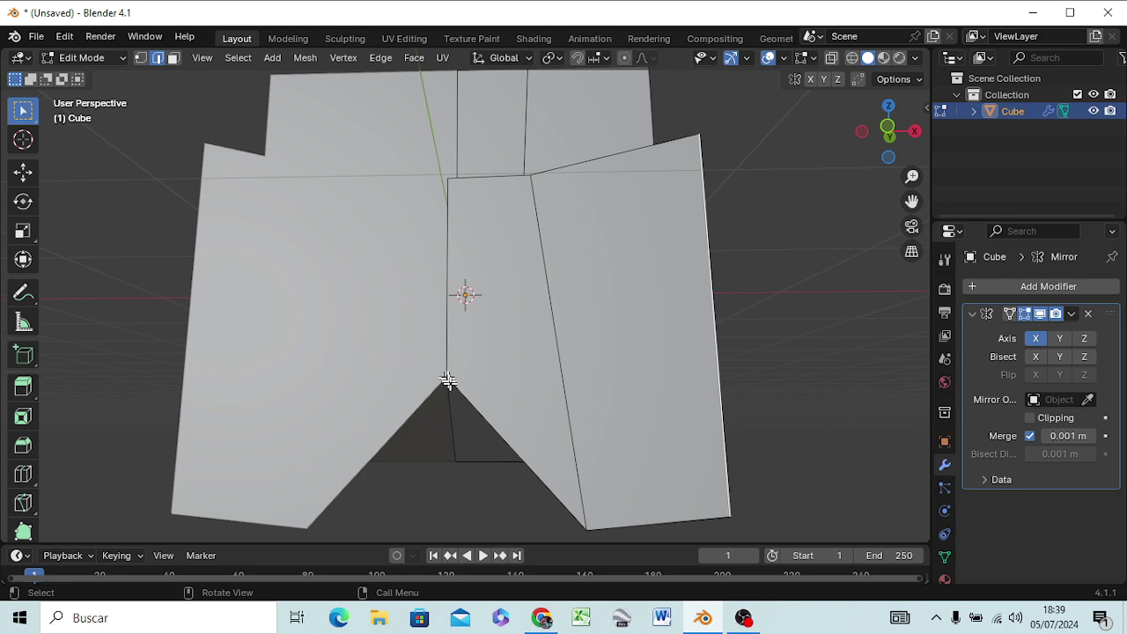
{"action": "mouse_move", "coordinate": [843, 370]}
{"action": "middle_mouse_down"}
{"action": "mouse_move", "coordinate": [837, 450]}
{"action": "mouse_move", "coordinate": [856, 404]}
{"action": "mouse_move", "coordinate": [898, 378]}
{"action": "mouse_move", "coordinate": [838, 393]}
{"action": "mouse_move", "coordinate": [901, 360]}
{"action": "mouse_move", "coordinate": [925, 370]}
{"action": "mouse_move", "coordinate": [43, 378]}
{"action": "mouse_move", "coordinate": [76, 377]}
{"action": "mouse_move", "coordinate": [80, 405]}
{"action": "mouse_move", "coordinate": [926, 428]}
{"action": "mouse_move", "coordinate": [860, 443]}
{"action": "mouse_move", "coordinate": [694, 390]}
{"action": "middle_mouse_up"}
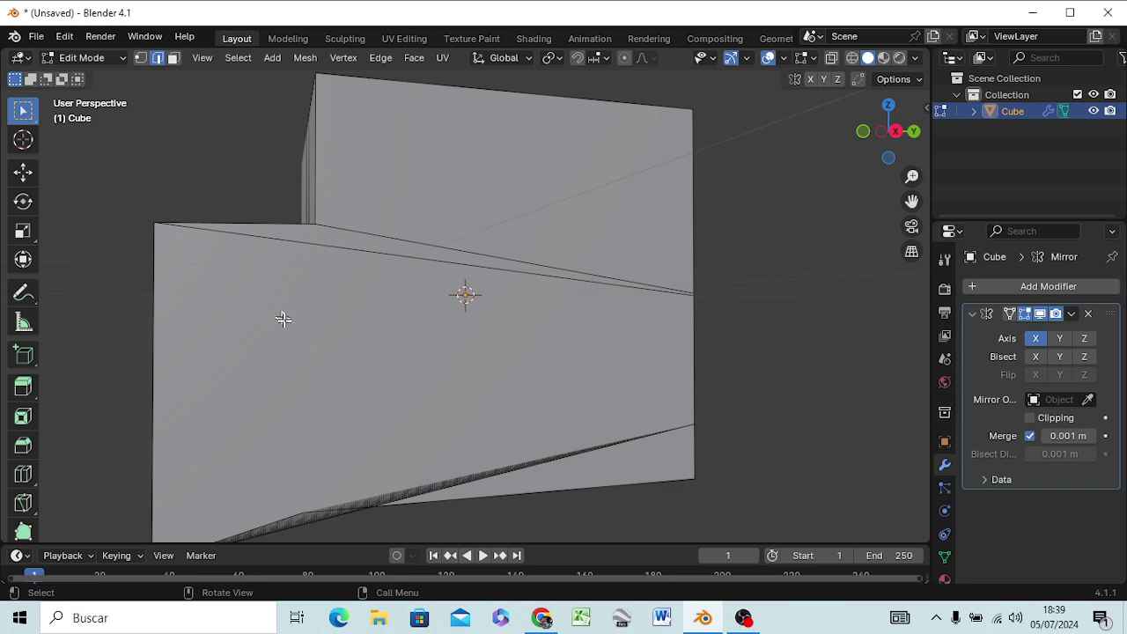
{"action": "key", "text": "3"}
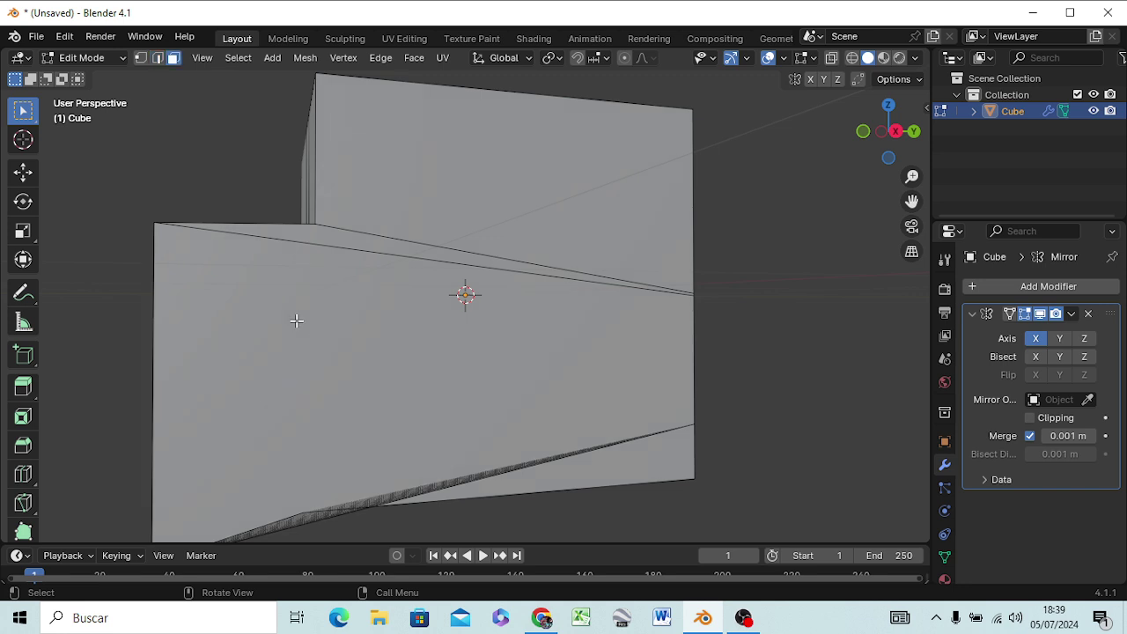
{"action": "left_click", "coordinate": [277, 362]}
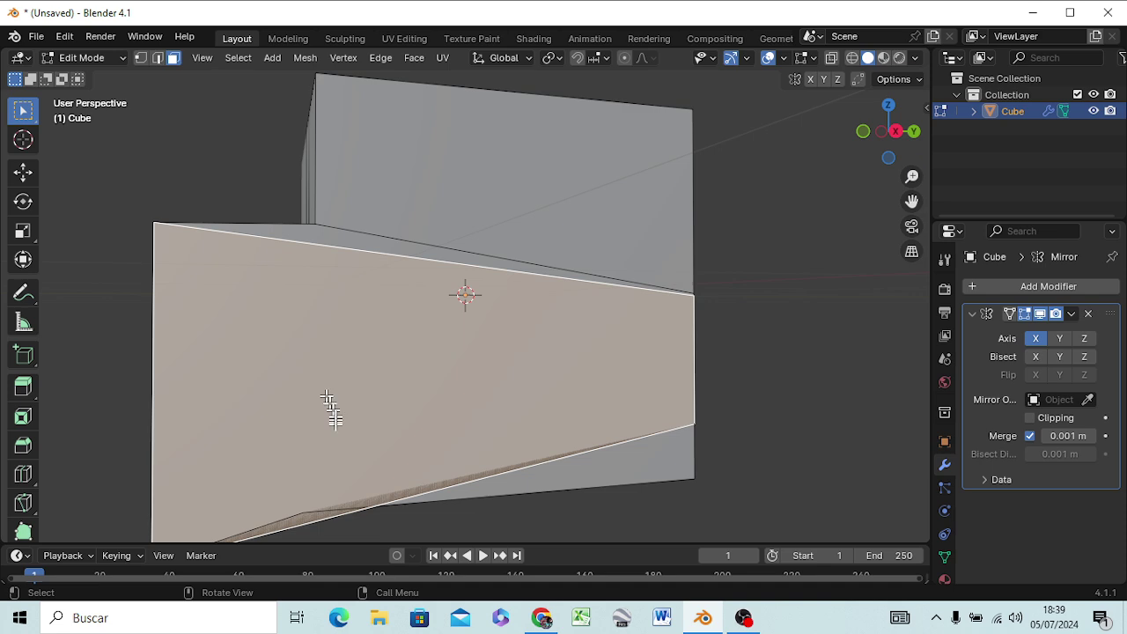
{"action": "mouse_move", "coordinate": [345, 445]}
{"action": "middle_mouse_down"}
{"action": "mouse_move", "coordinate": [440, 367]}
{"action": "mouse_move", "coordinate": [564, 392]}
{"action": "mouse_move", "coordinate": [575, 406]}
{"action": "middle_mouse_up"}
{"action": "middle_click_drag", "start_coordinate": [579, 421], "coordinate": [423, 413]}
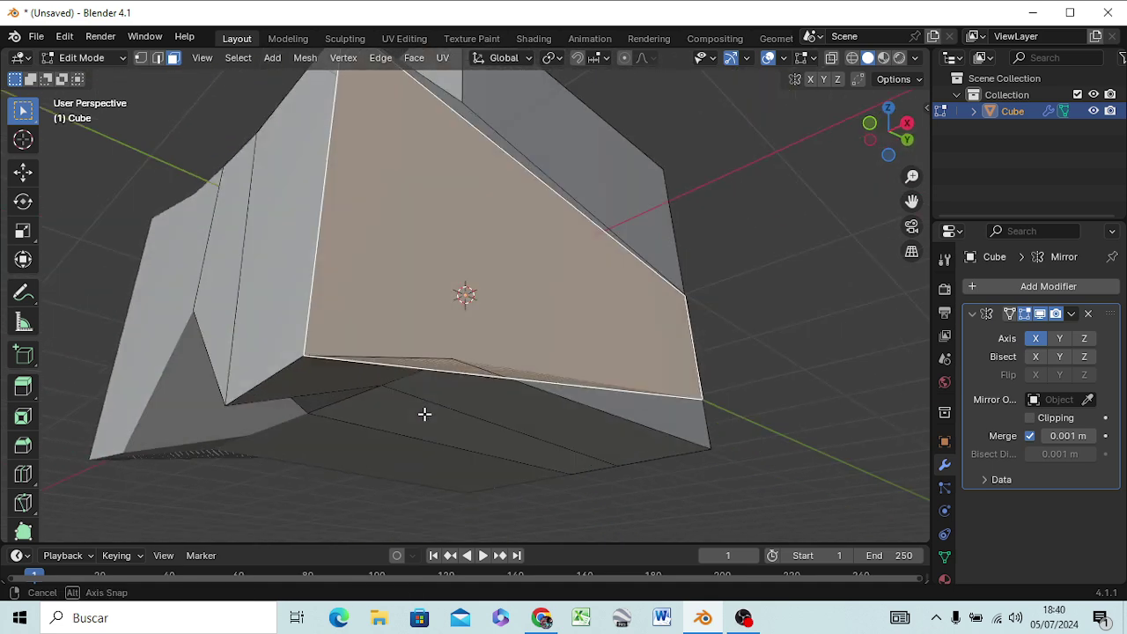
{"action": "left_click", "coordinate": [452, 377]}
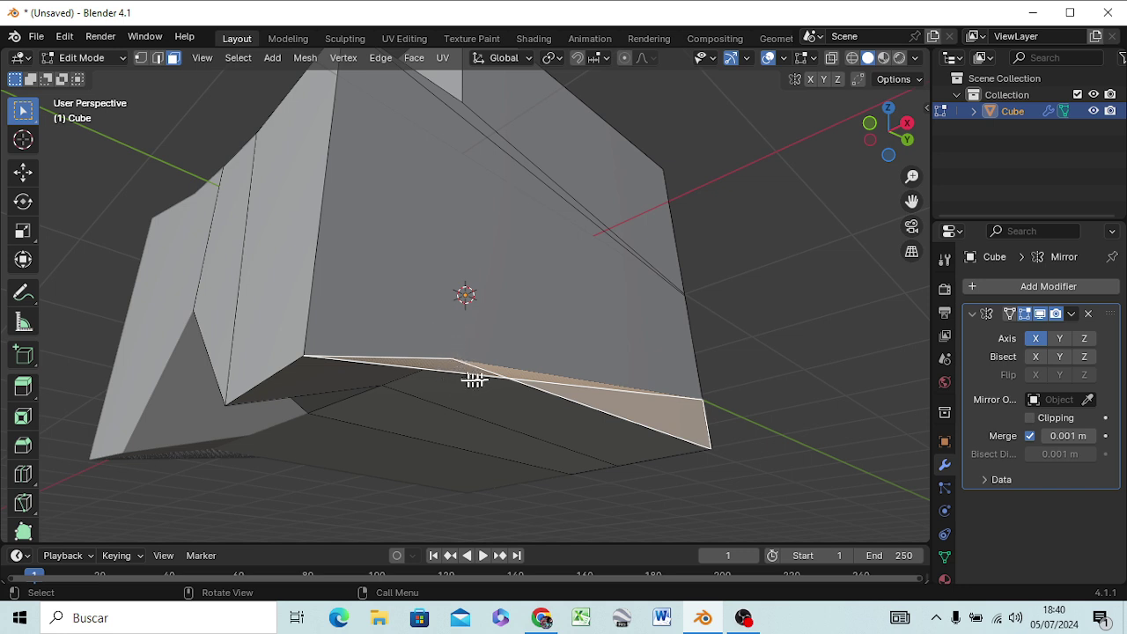
{"action": "left_click", "coordinate": [792, 373]}
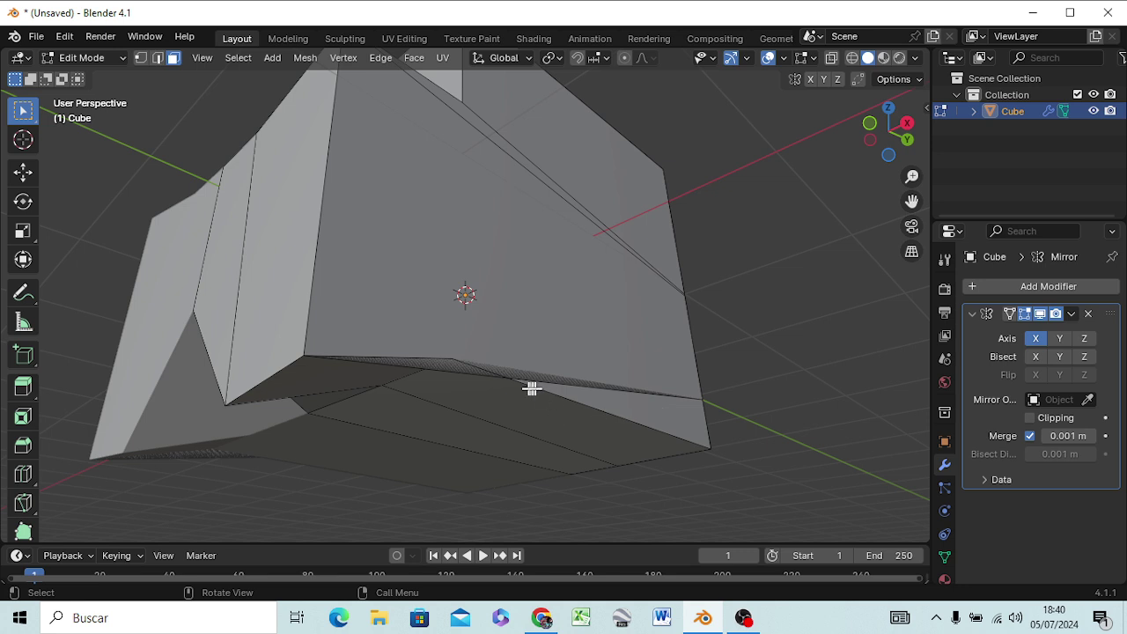
{"action": "left_click", "coordinate": [463, 377]}
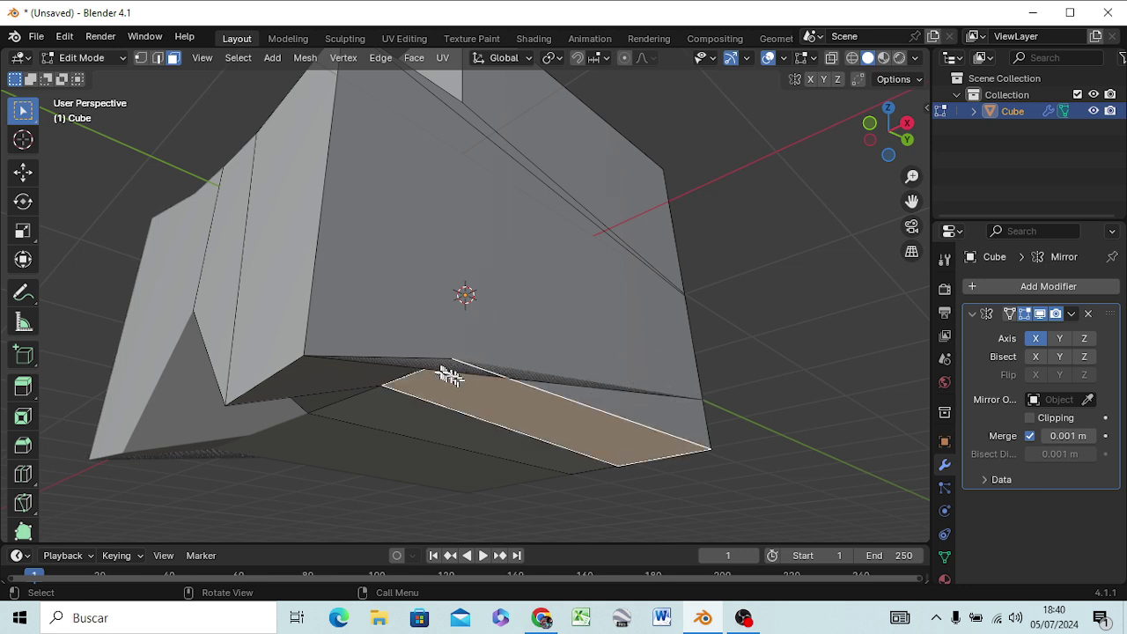
{"action": "left_click", "coordinate": [439, 370]}
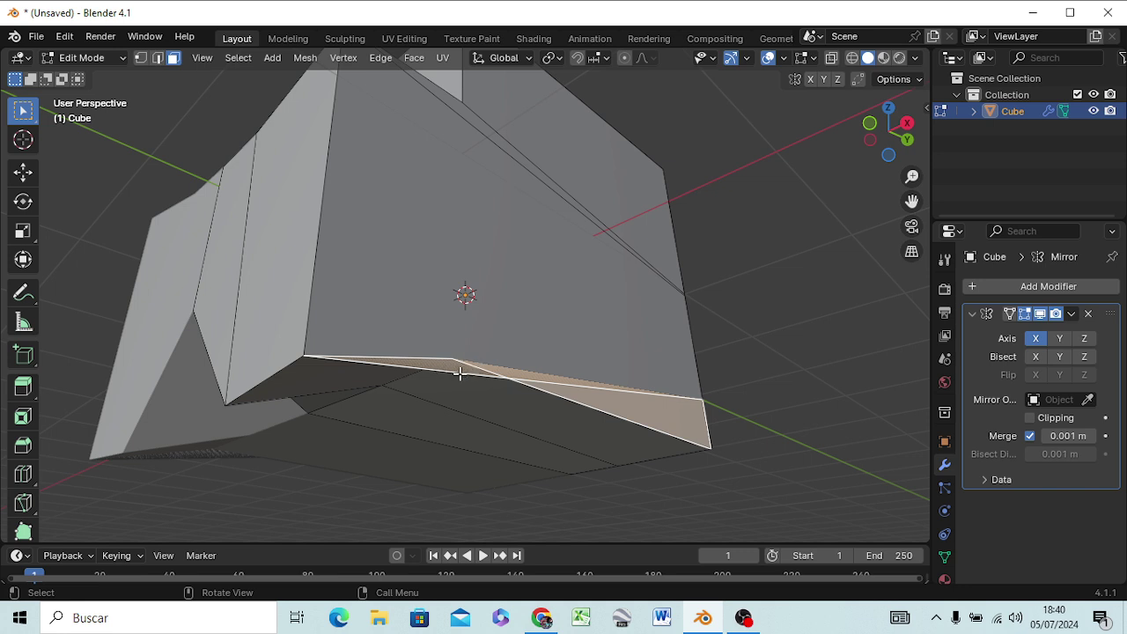
Step: Try deleting the selected underside geometry, then undo back to the front face selection
{"action": "key", "text": "x"}
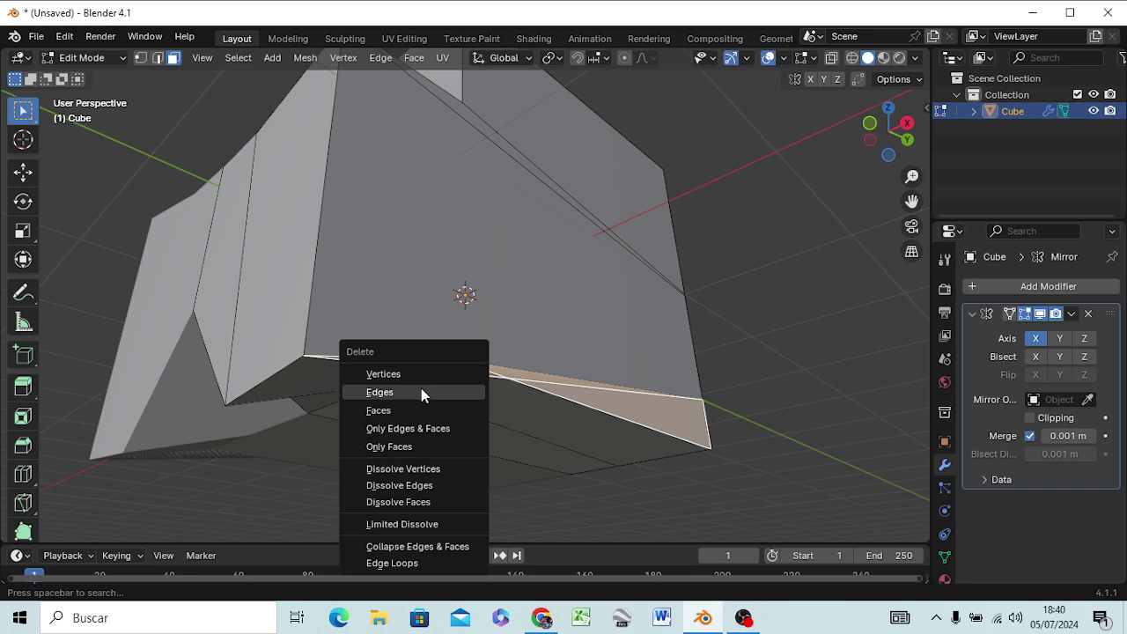
{"action": "left_click", "coordinate": [421, 390]}
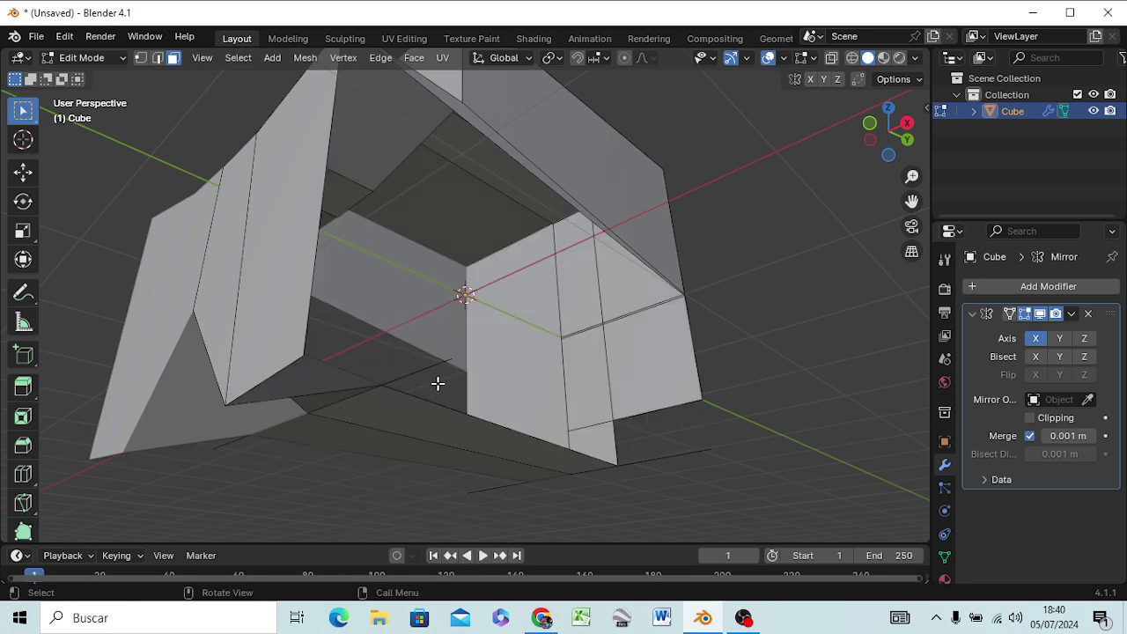
{"action": "key", "text": "ctrl+z"}
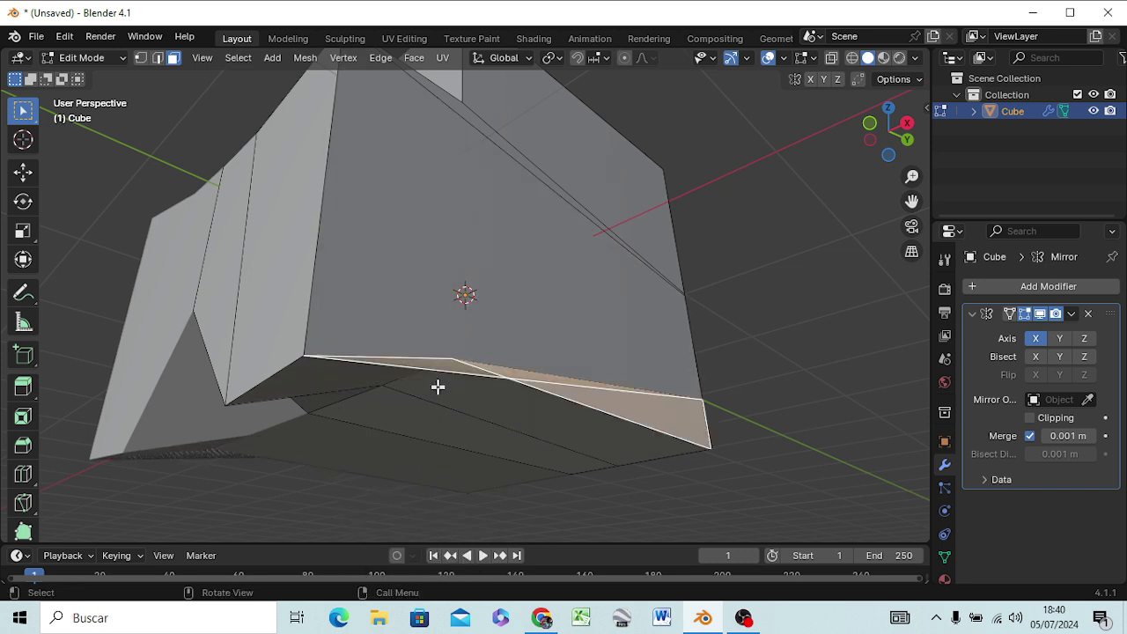
{"action": "key", "text": "ctrl+z"}
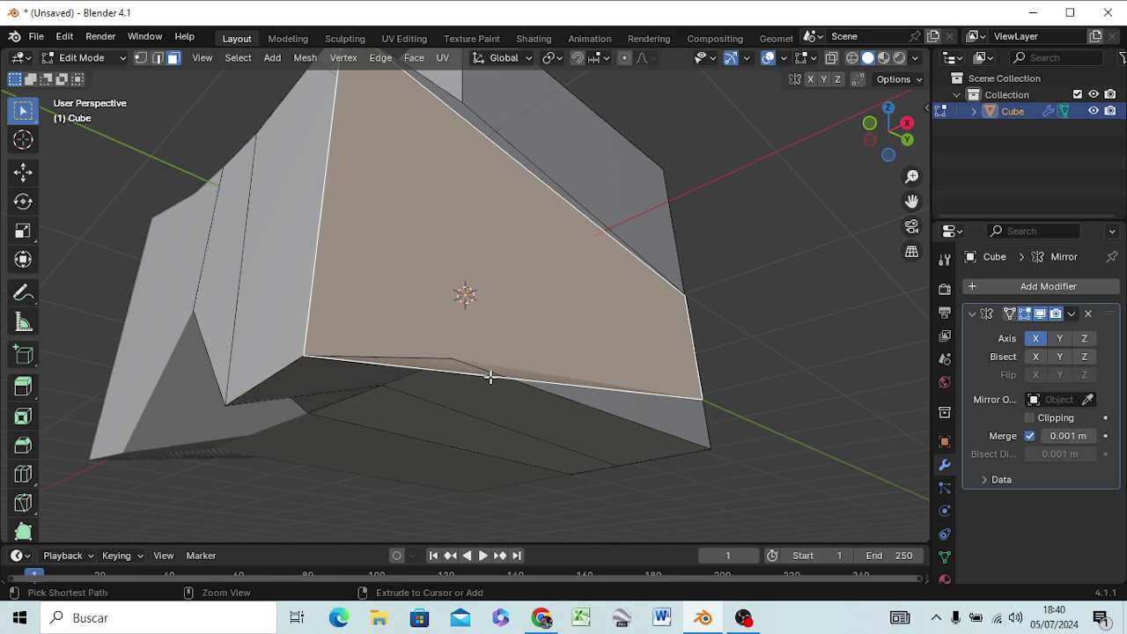
Step: Add an edge loop down the front face and across the underside
{"action": "key", "text": "ctrl+r"}
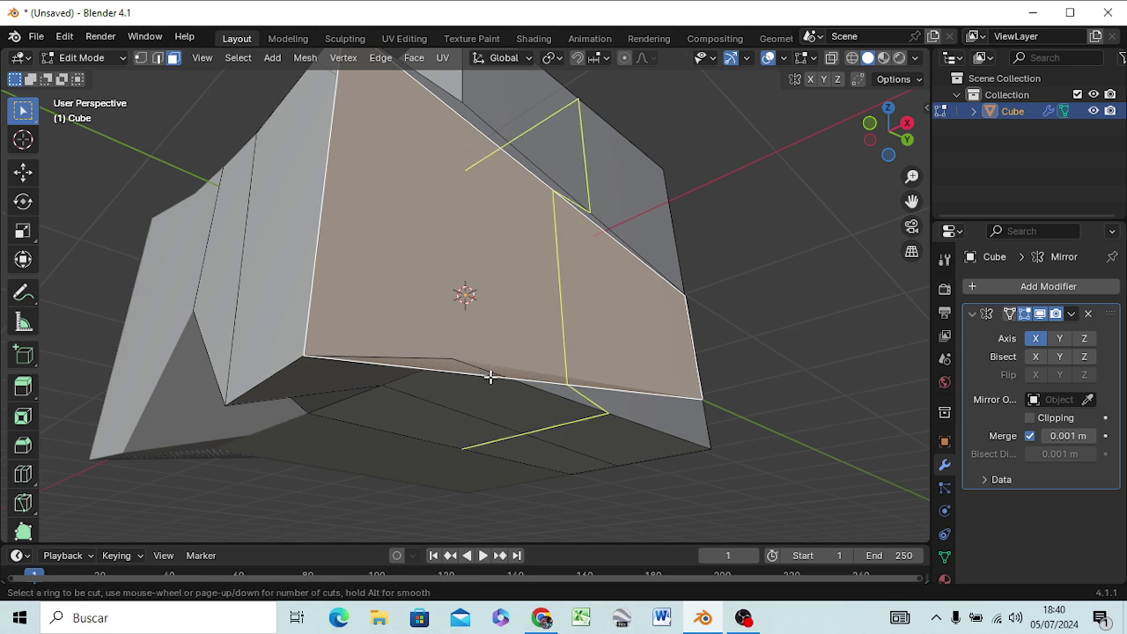
{"action": "left_click", "coordinate": [490, 377]}
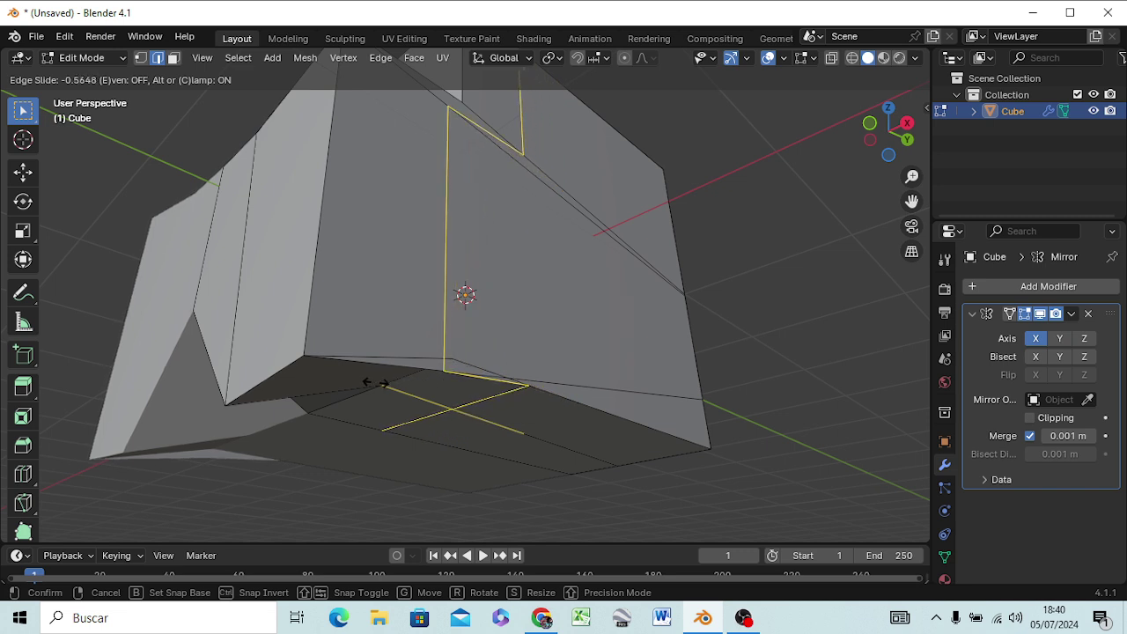
{"action": "left_click", "coordinate": [374, 383]}
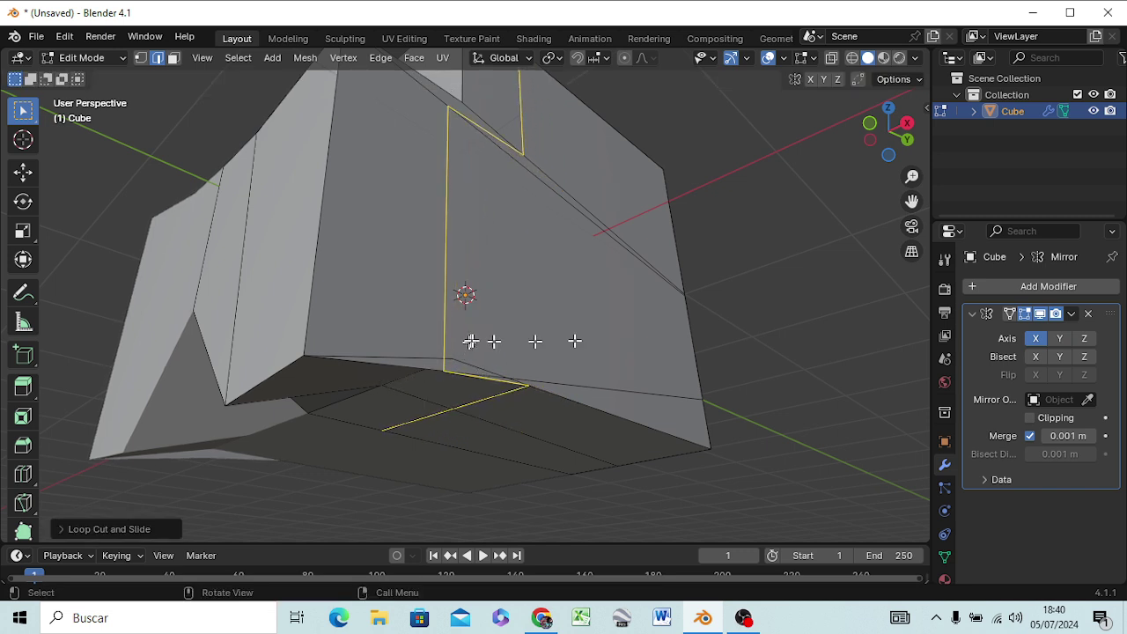
{"action": "left_click", "coordinate": [770, 335]}
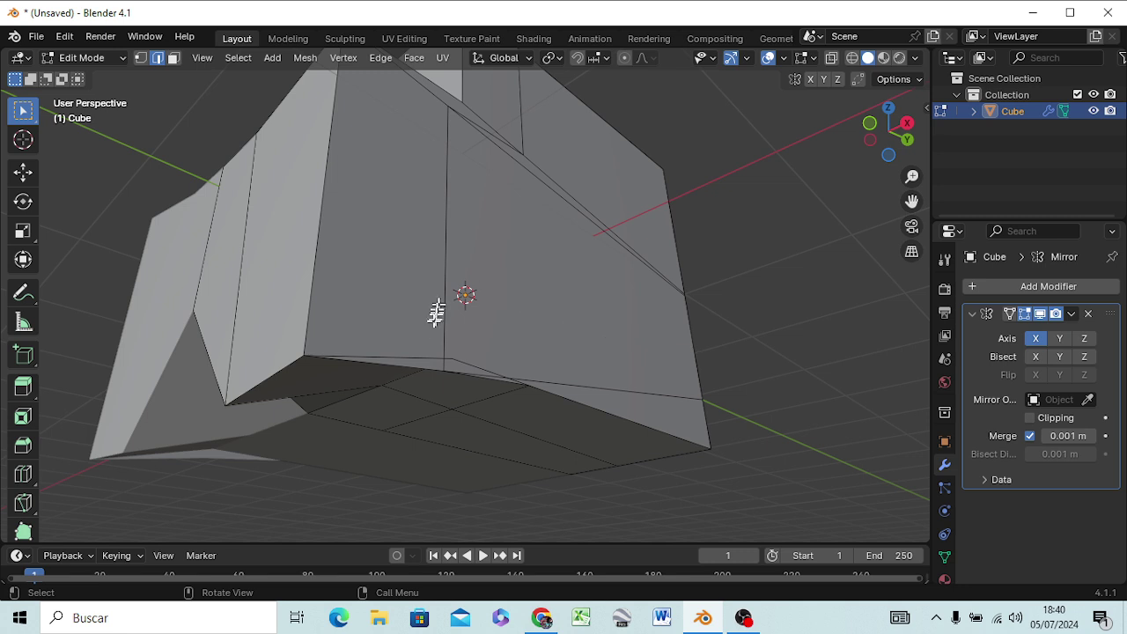
Step: Test deleting a bottom edge, undo it, and select the vertex on that edge
{"action": "left_click", "coordinate": [427, 368]}
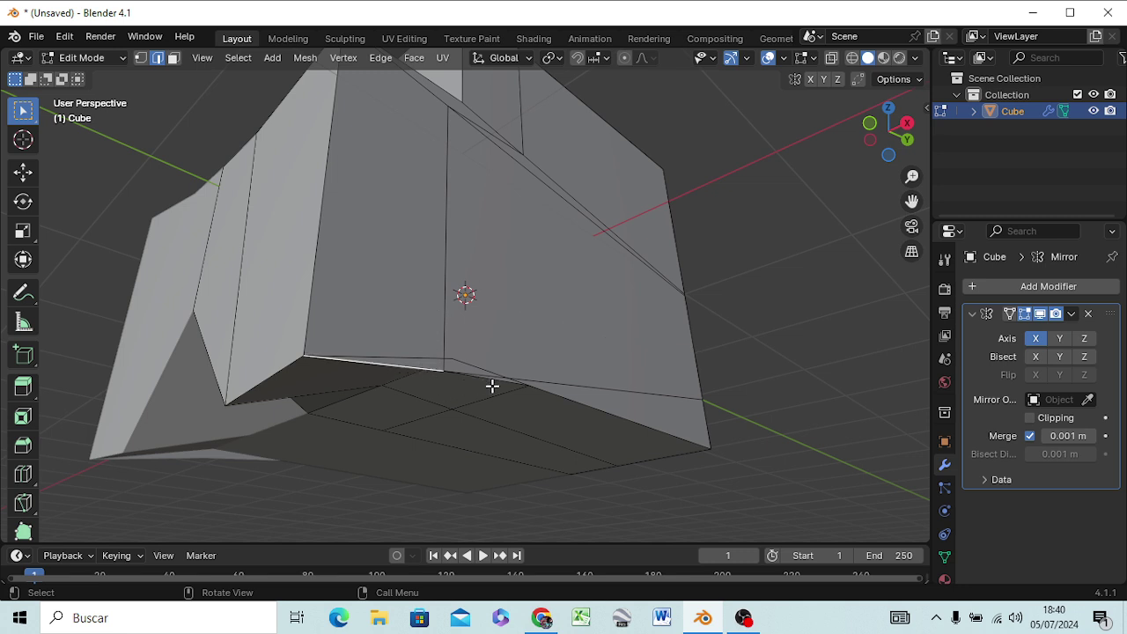
{"action": "key", "text": "x"}
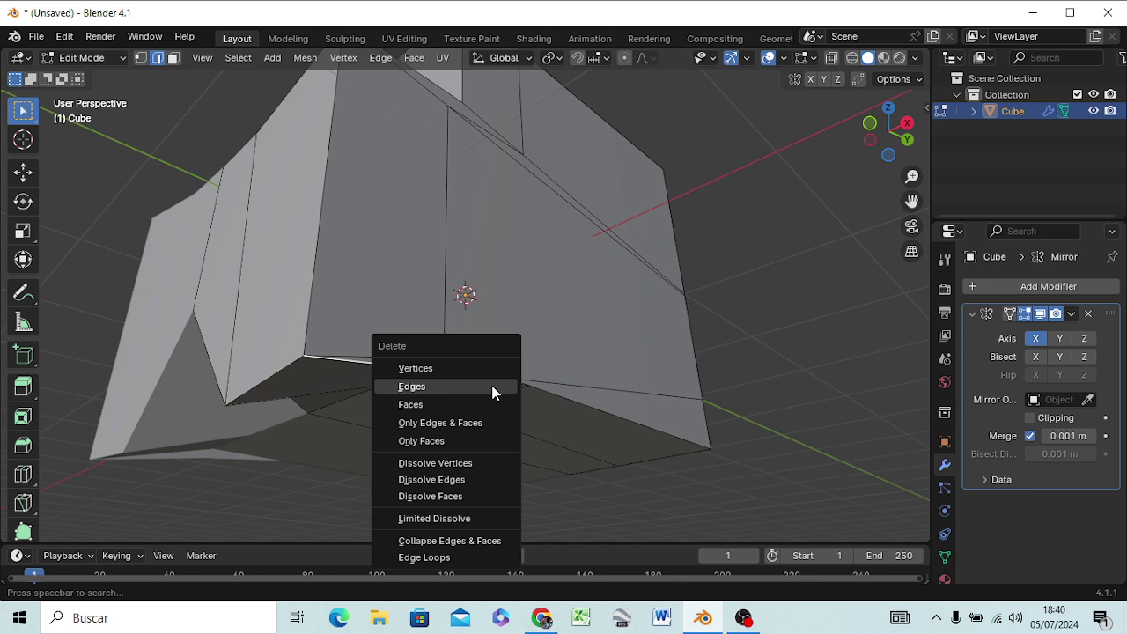
{"action": "left_click", "coordinate": [491, 385]}
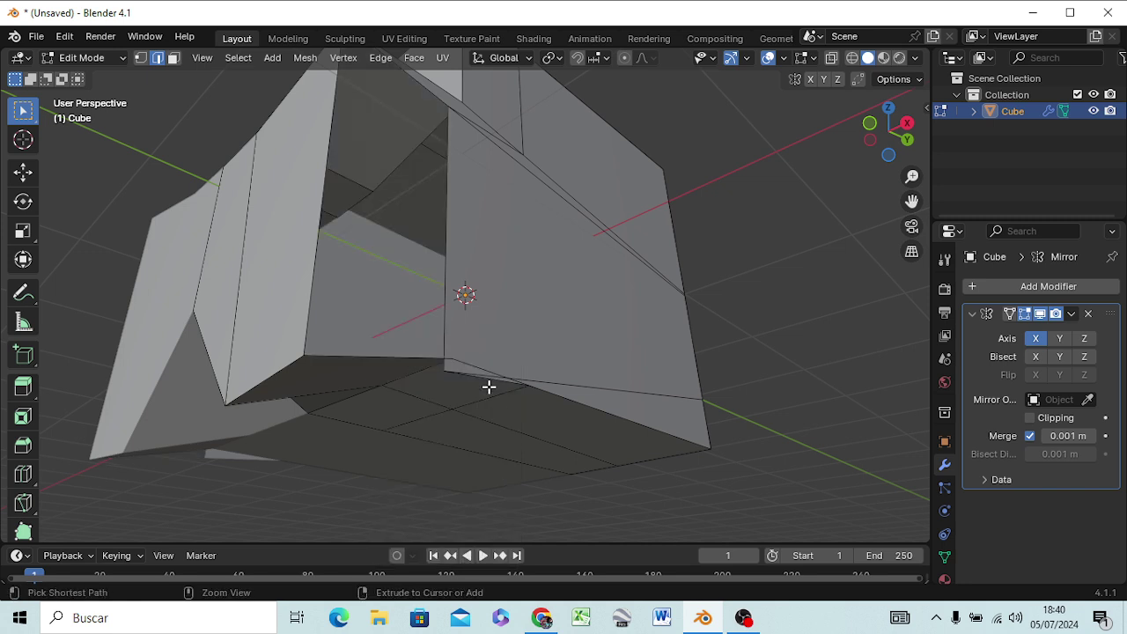
{"action": "key", "text": "ctrl+z"}
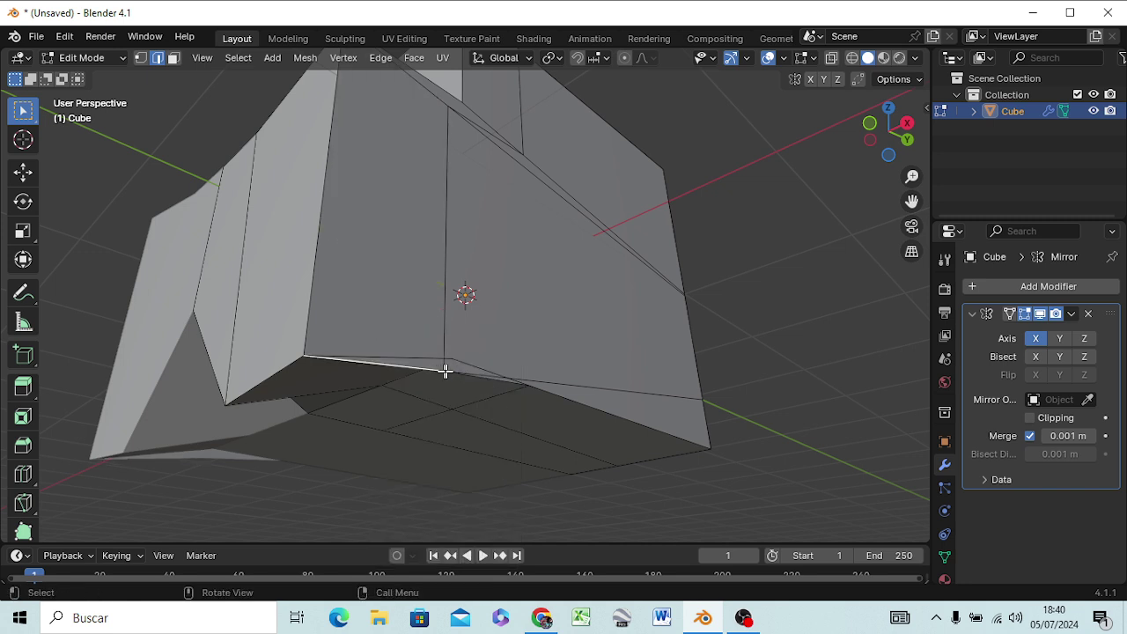
{"action": "key", "text": "1"}
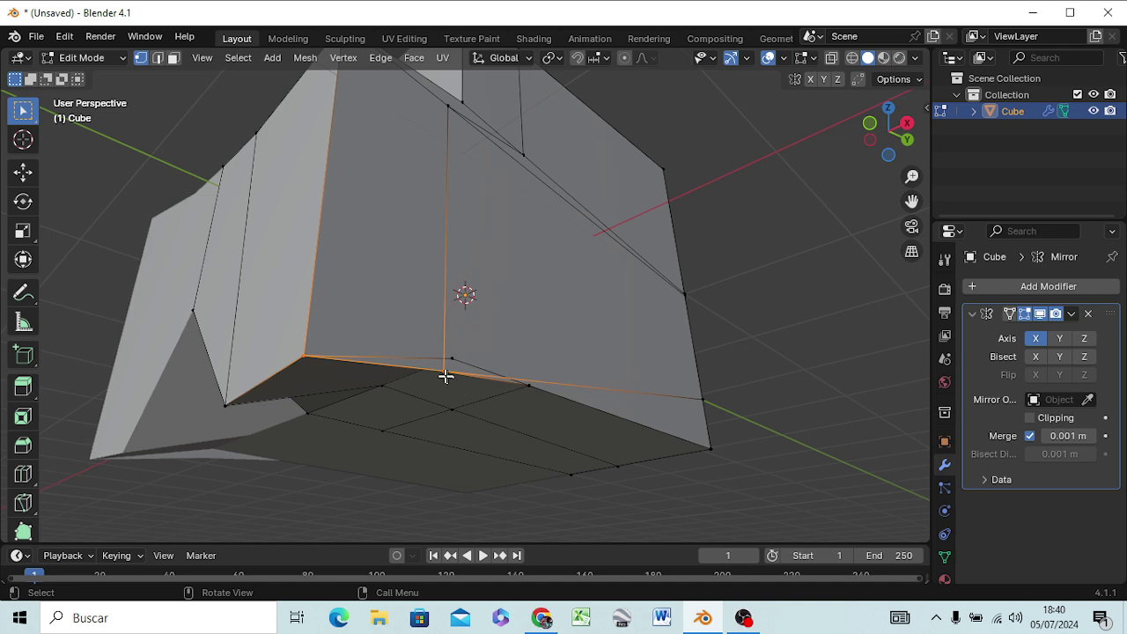
{"action": "left_click", "coordinate": [444, 372]}
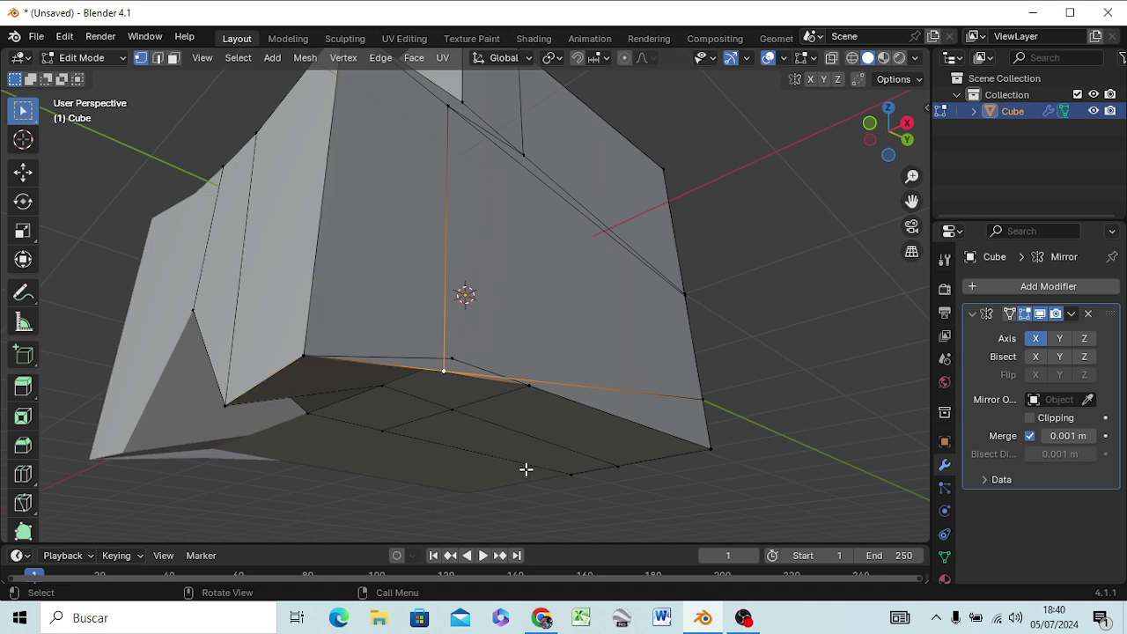
{"action": "key", "text": "KP_6"}
Step: From the Right view, raise the new loop's lower vertex slightly along Z
{"action": "key", "text": "KP_3"}
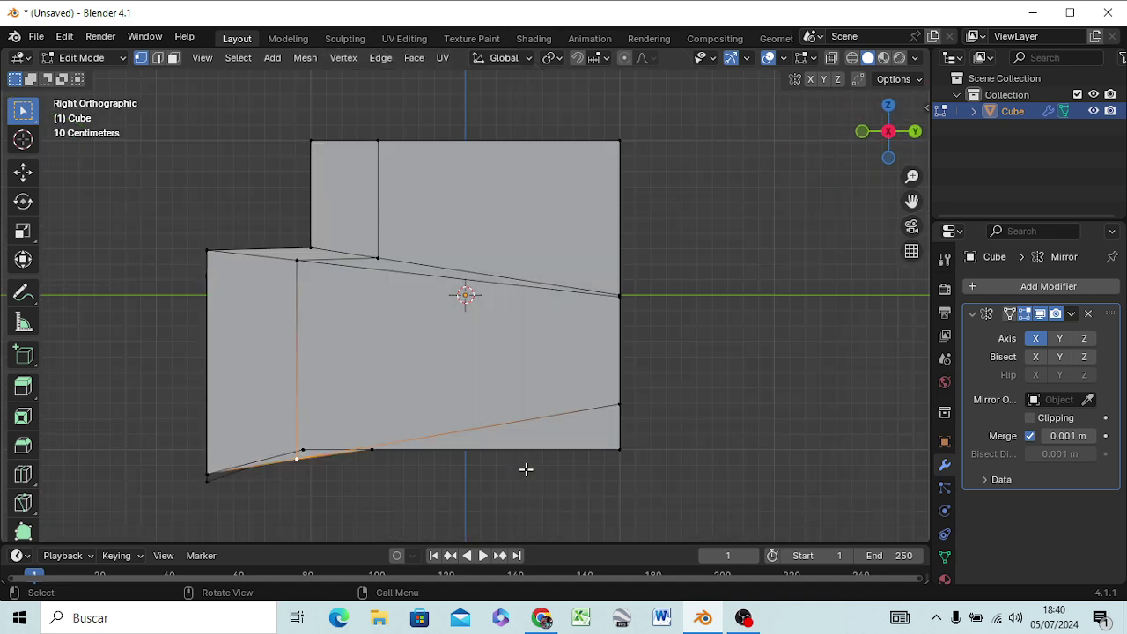
{"action": "key", "text": "alt+a"}
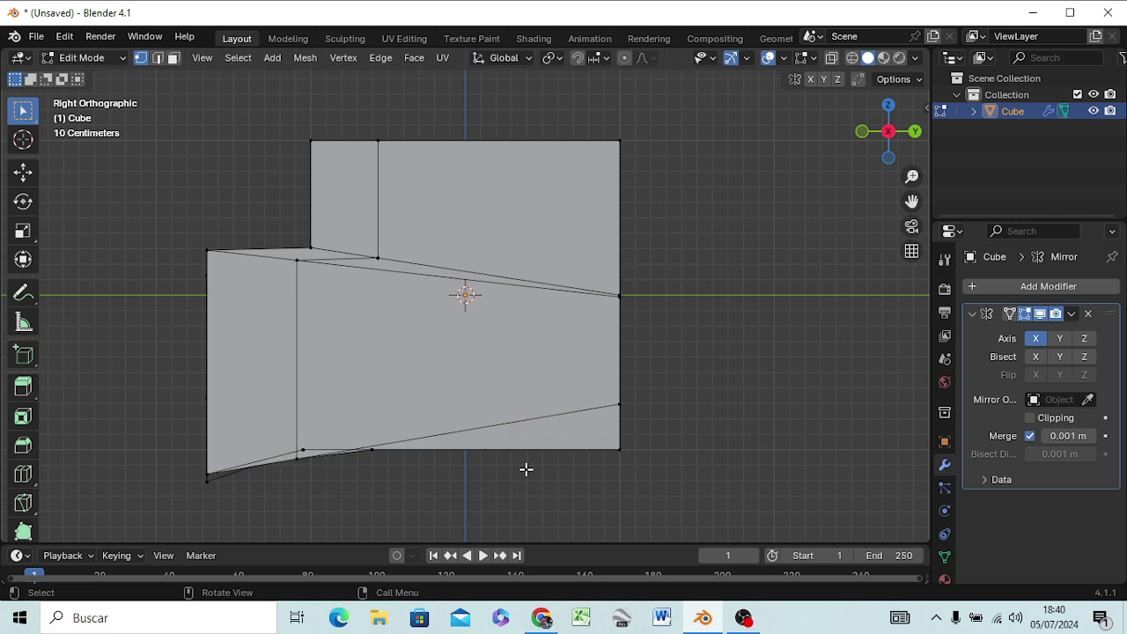
{"action": "key", "text": "z"}
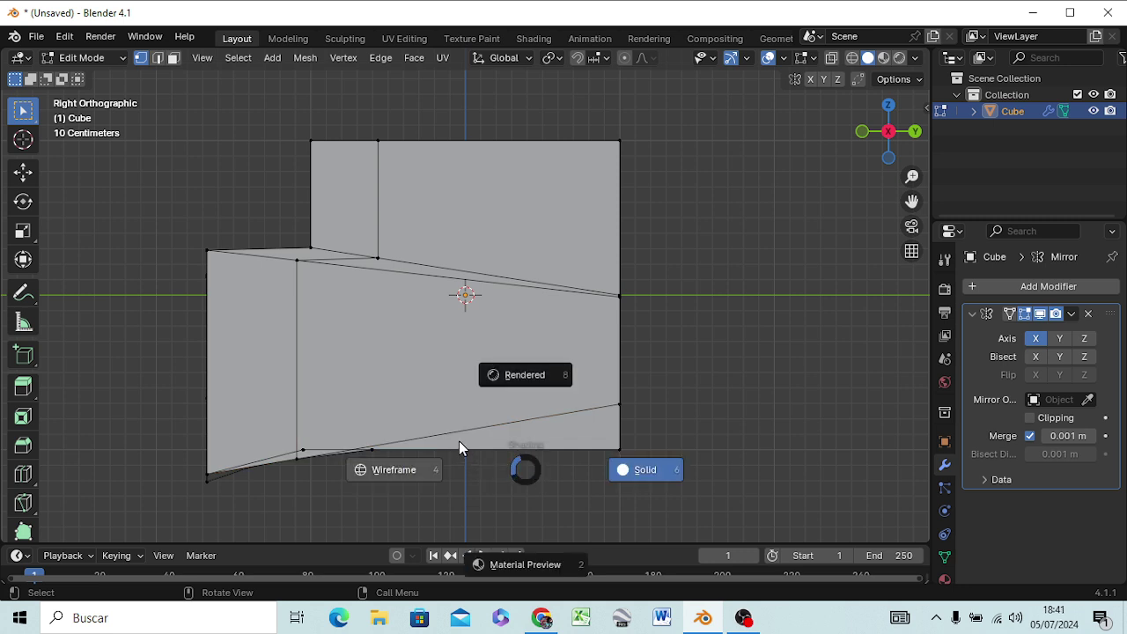
{"action": "key", "text": "Escape"}
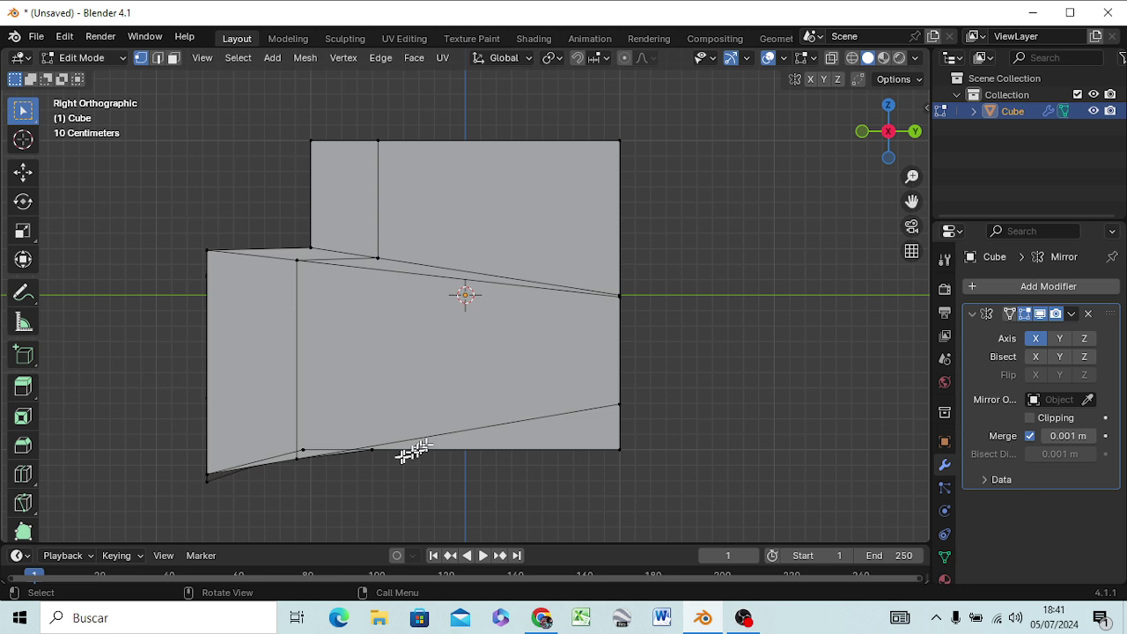
{"action": "left_click", "coordinate": [298, 459]}
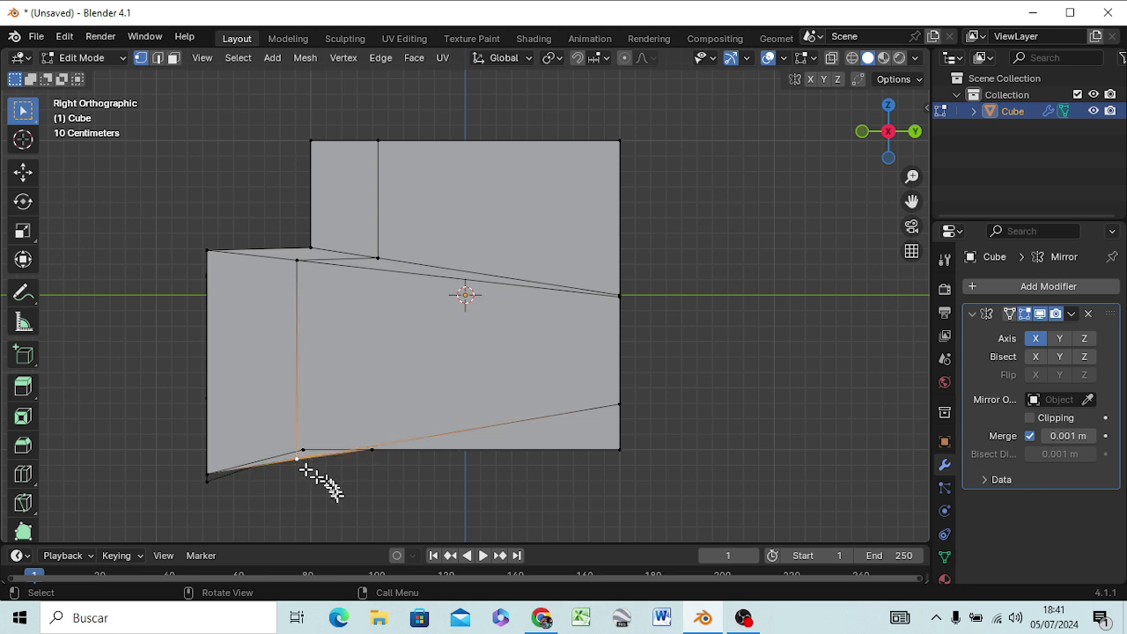
{"action": "key", "text": "g"}
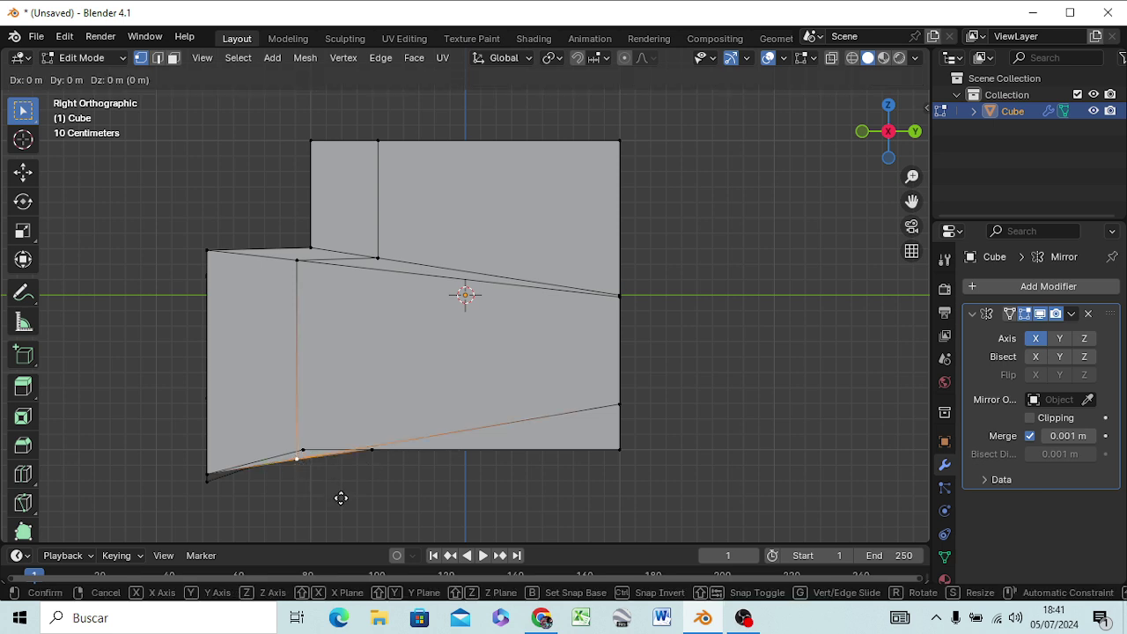
{"action": "key", "text": "z"}
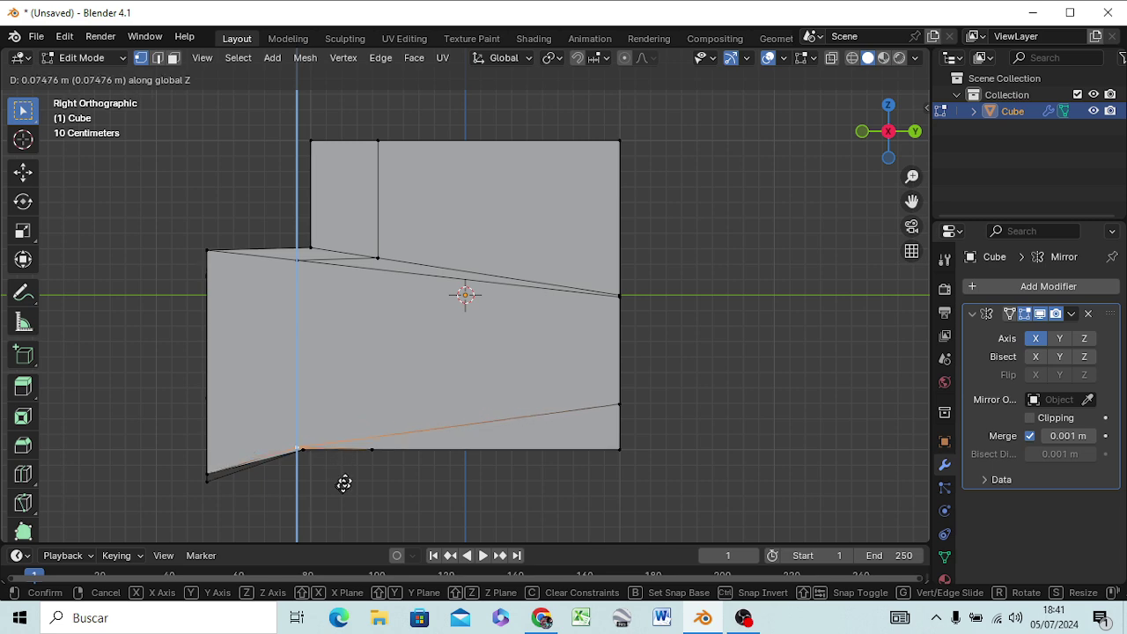
{"action": "left_click", "coordinate": [347, 477]}
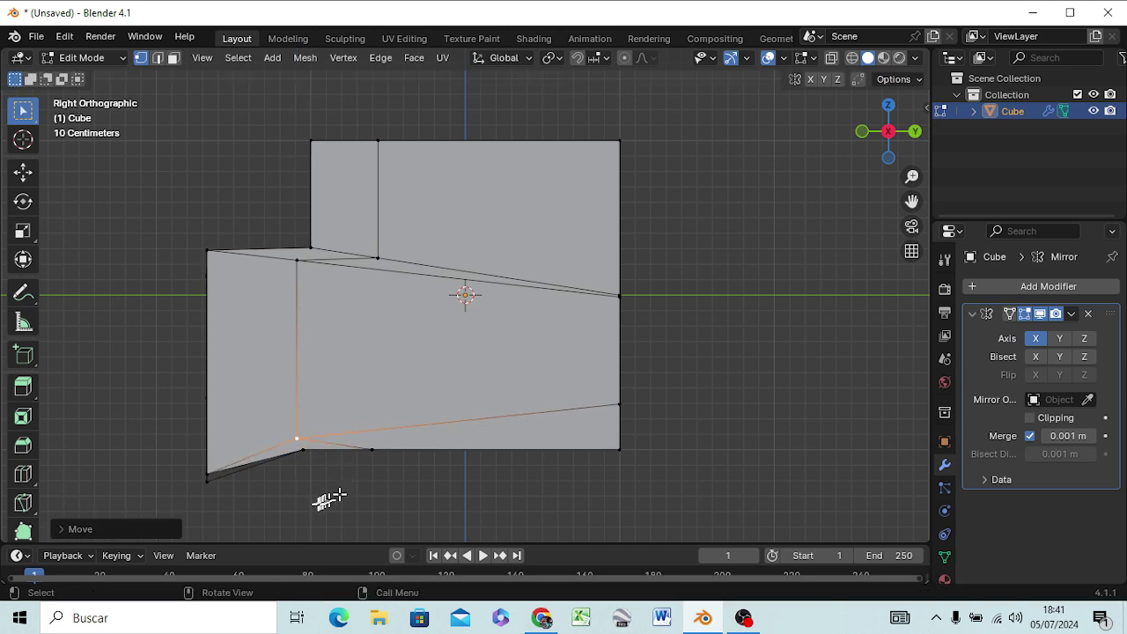
{"action": "mouse_move", "coordinate": [313, 513]}
{"action": "middle_mouse_down"}
{"action": "mouse_move", "coordinate": [461, 438]}
{"action": "mouse_move", "coordinate": [435, 446]}
{"action": "mouse_move", "coordinate": [440, 458]}
{"action": "middle_mouse_up"}
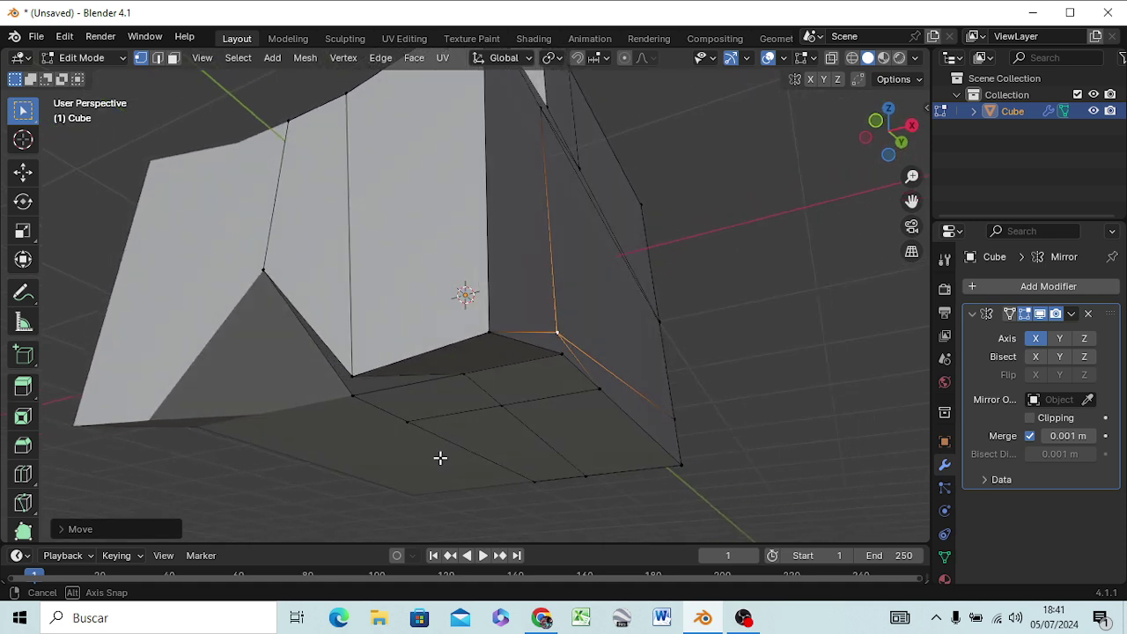
Step: Shift the loop's bottom corner vertex about 0.16 m along Z, then view the legs from the front
{"action": "left_click", "coordinate": [562, 354]}
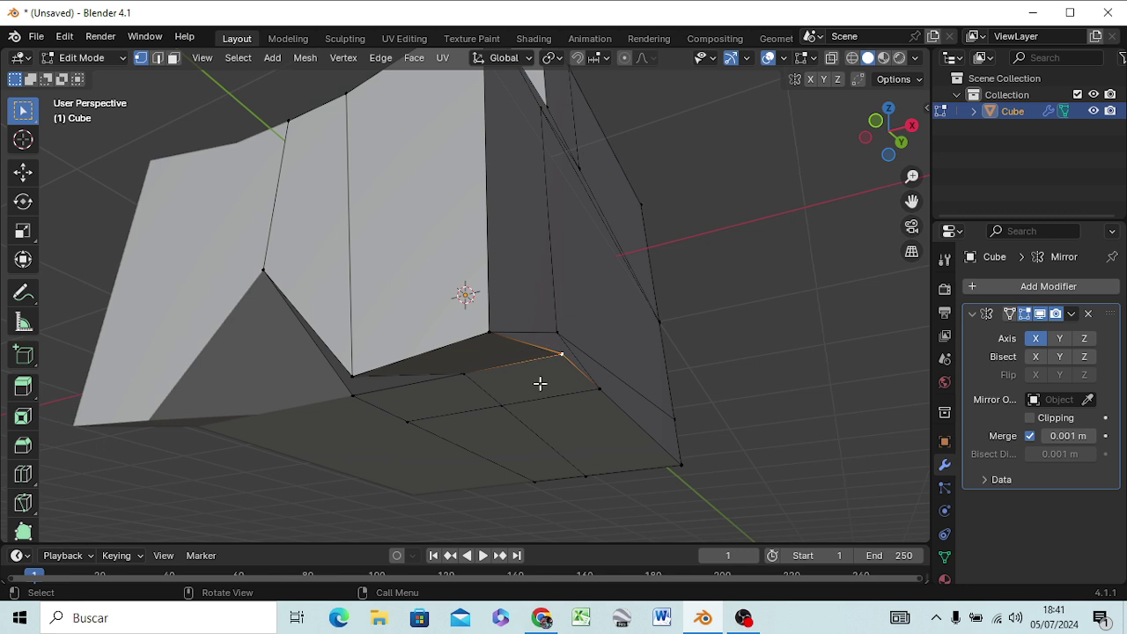
{"action": "key", "text": "g"}
{"action": "key", "text": "z"}
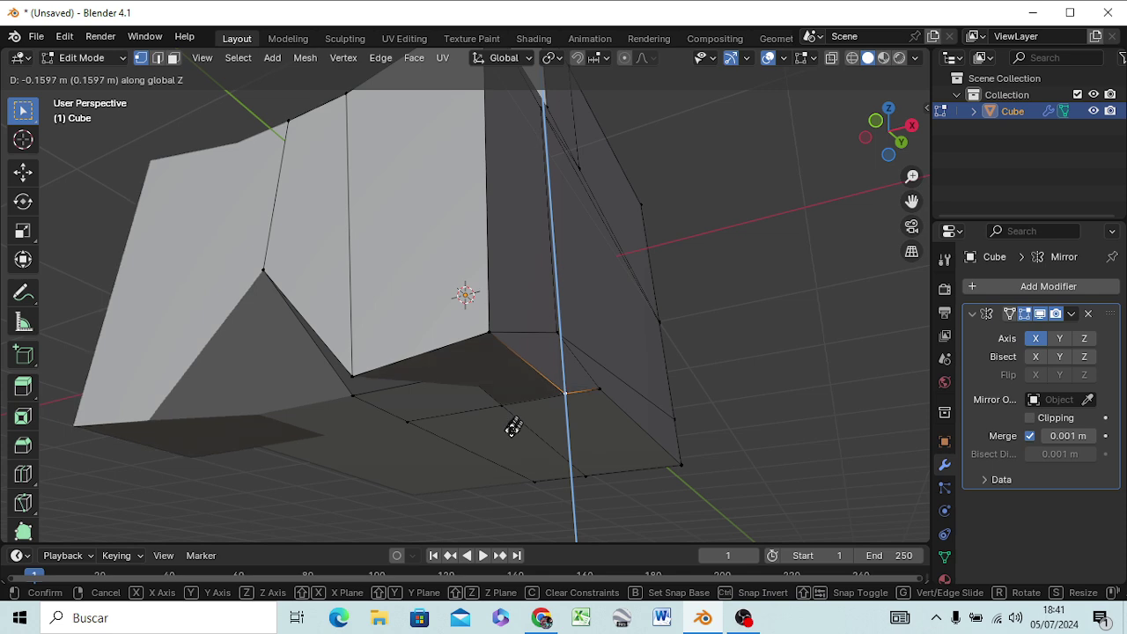
{"action": "left_click", "coordinate": [512, 422]}
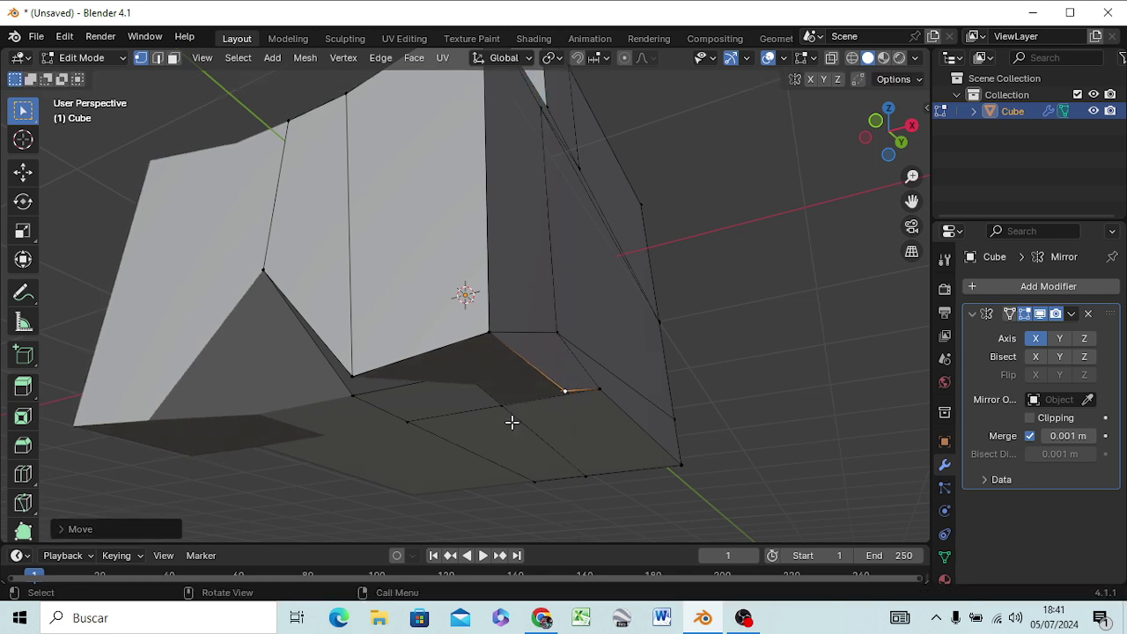
{"action": "mouse_move", "coordinate": [511, 441]}
{"action": "middle_mouse_down"}
{"action": "mouse_move", "coordinate": [544, 523]}
{"action": "mouse_move", "coordinate": [581, 463]}
{"action": "middle_mouse_up"}
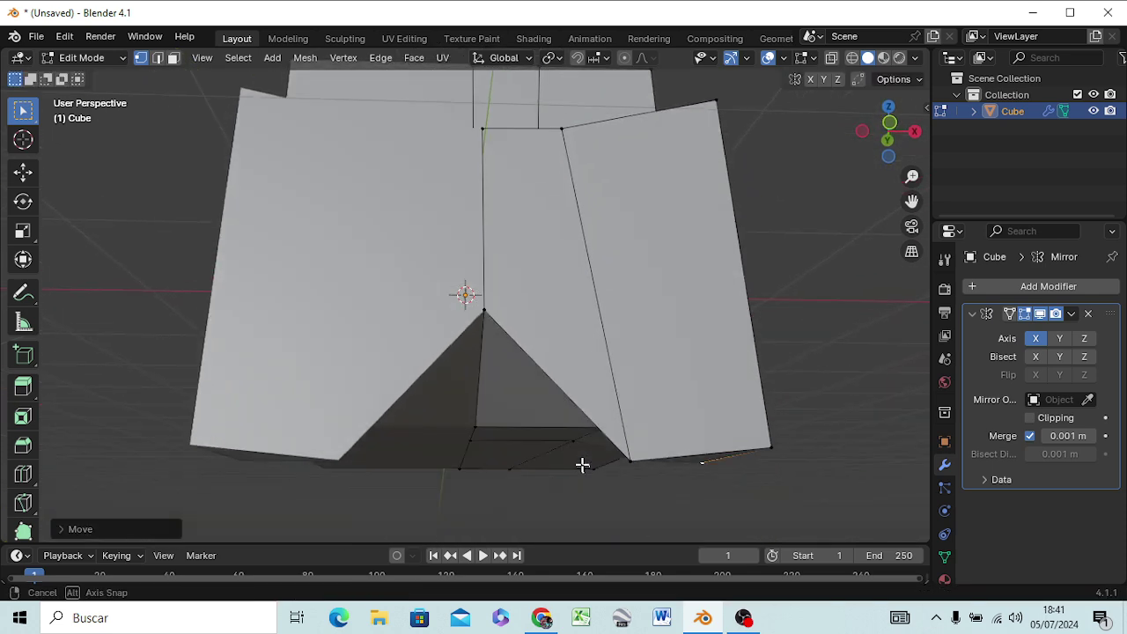
Step: Raise the right leg's outer bottom corner vertex along Z
{"action": "left_click", "coordinate": [629, 461]}
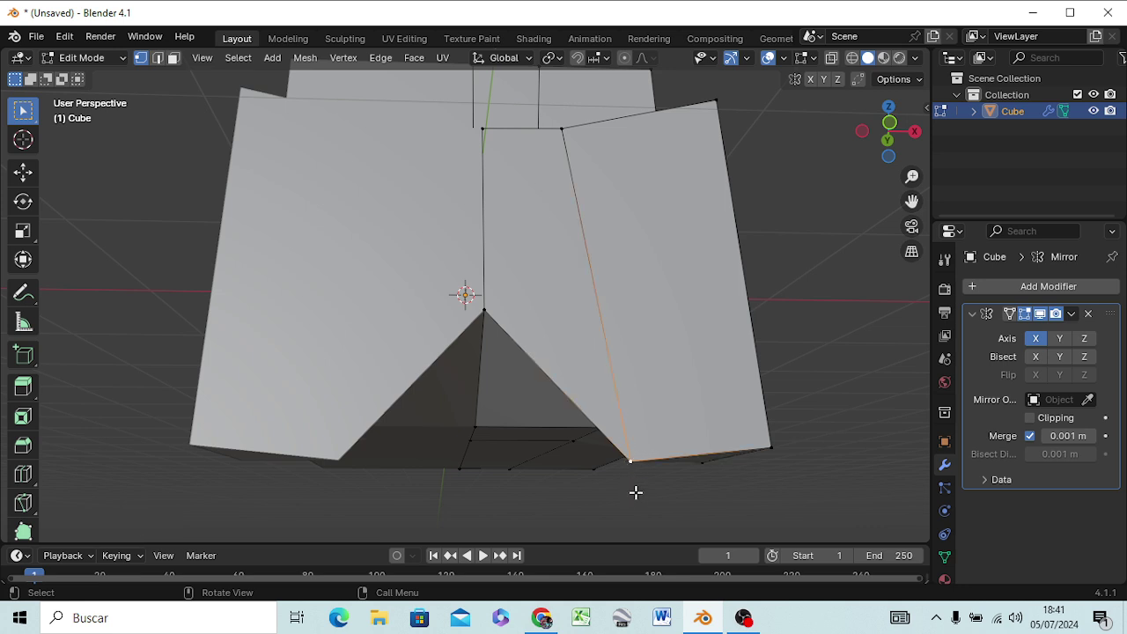
{"action": "key", "text": "g"}
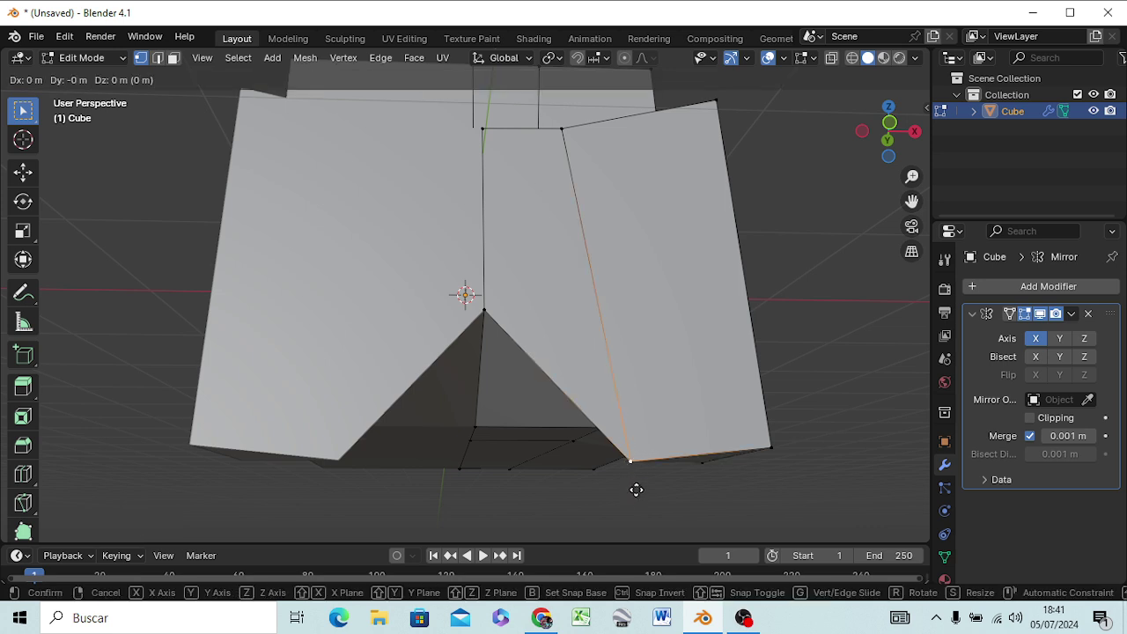
{"action": "key", "text": "z"}
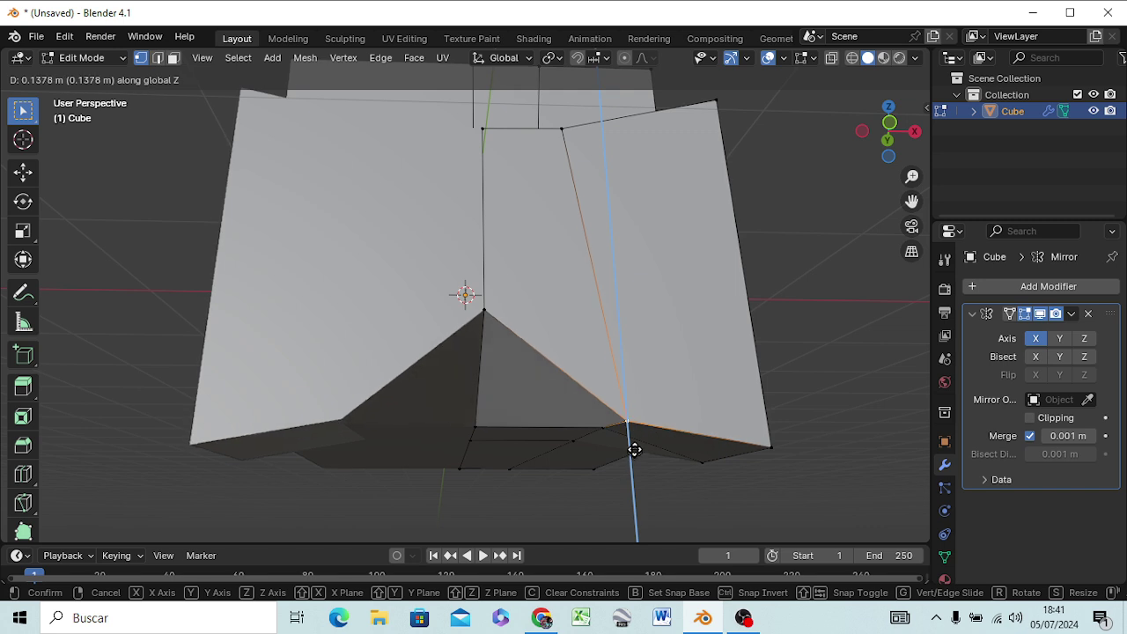
{"action": "left_click", "coordinate": [628, 454]}
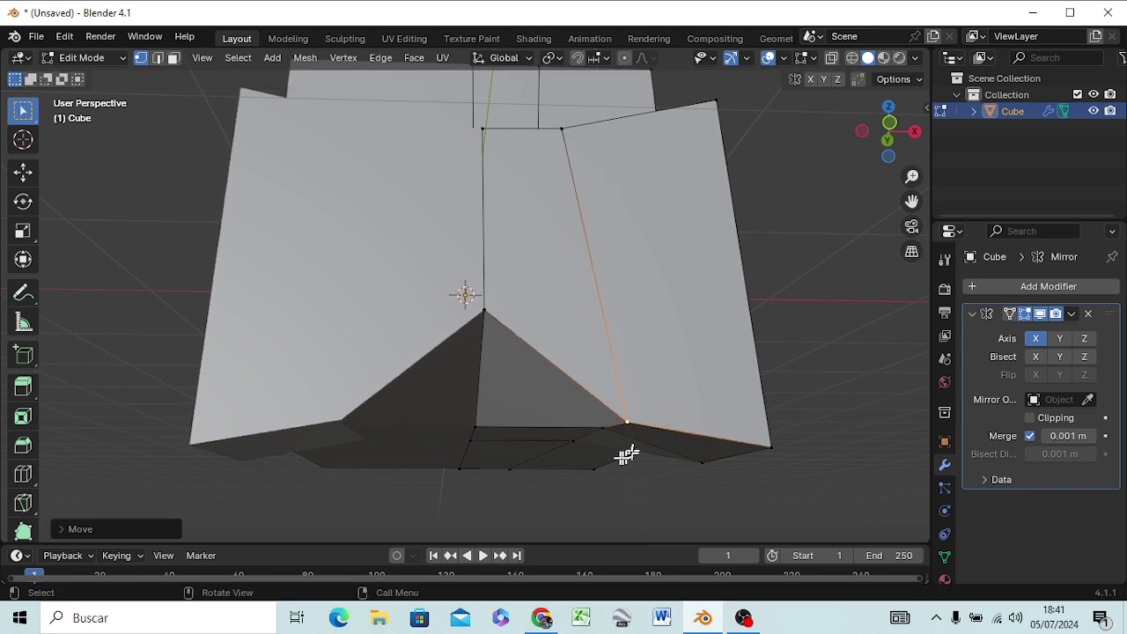
Step: Lower the peak vertex between the legs about 0.18 m along Z
{"action": "left_click", "coordinate": [483, 310]}
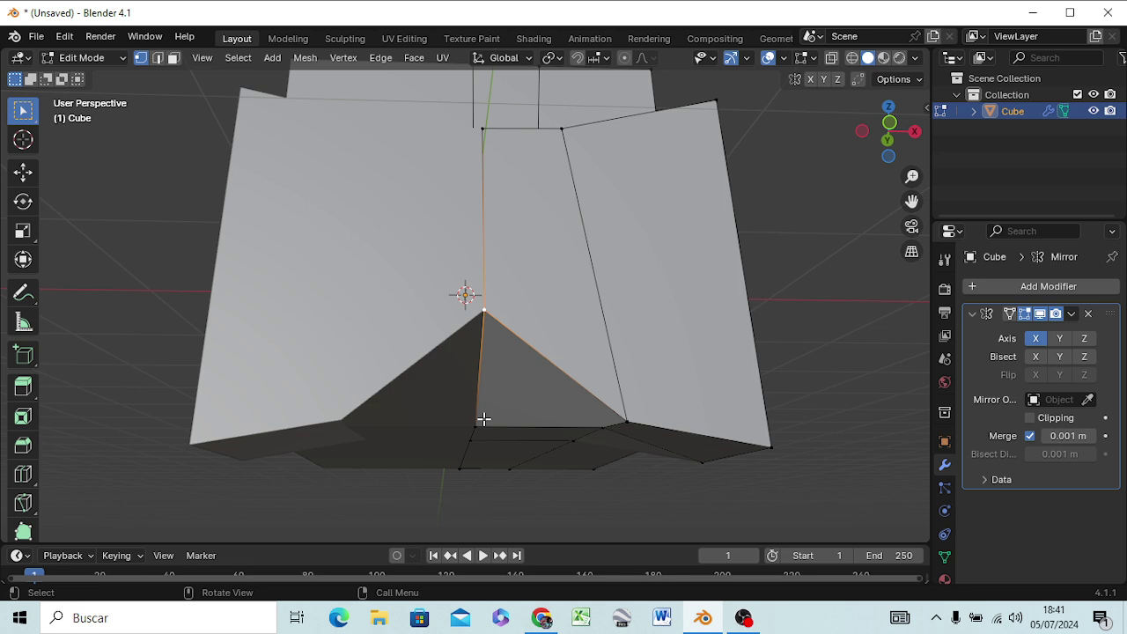
{"action": "key", "text": "g"}
{"action": "key", "text": "z"}
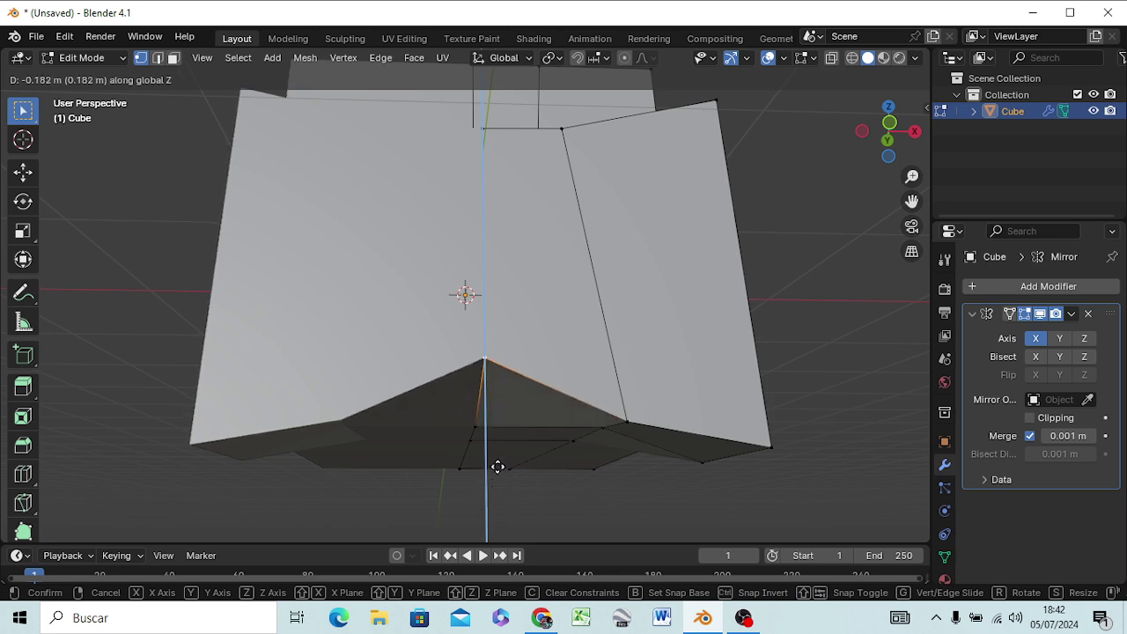
{"action": "left_click", "coordinate": [498, 467]}
{"action": "mouse_move", "coordinate": [680, 423]}
{"action": "middle_mouse_down"}
{"action": "mouse_move", "coordinate": [682, 441]}
{"action": "mouse_move", "coordinate": [534, 473]}
{"action": "mouse_move", "coordinate": [546, 513]}
{"action": "mouse_move", "coordinate": [605, 519]}
{"action": "mouse_move", "coordinate": [637, 491]}
{"action": "mouse_move", "coordinate": [567, 484]}
{"action": "middle_mouse_up"}
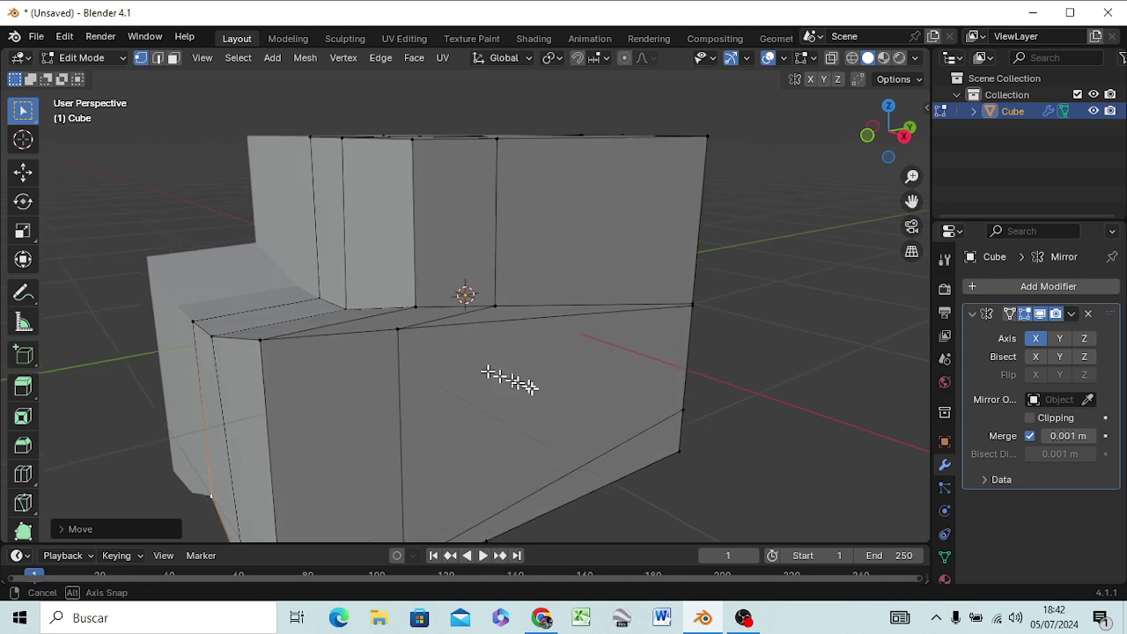
Step: Extrude the two lower side faces about 0.36 m outward along X
{"action": "middle_click_drag", "start_coordinate": [493, 352], "coordinate": [573, 405]}
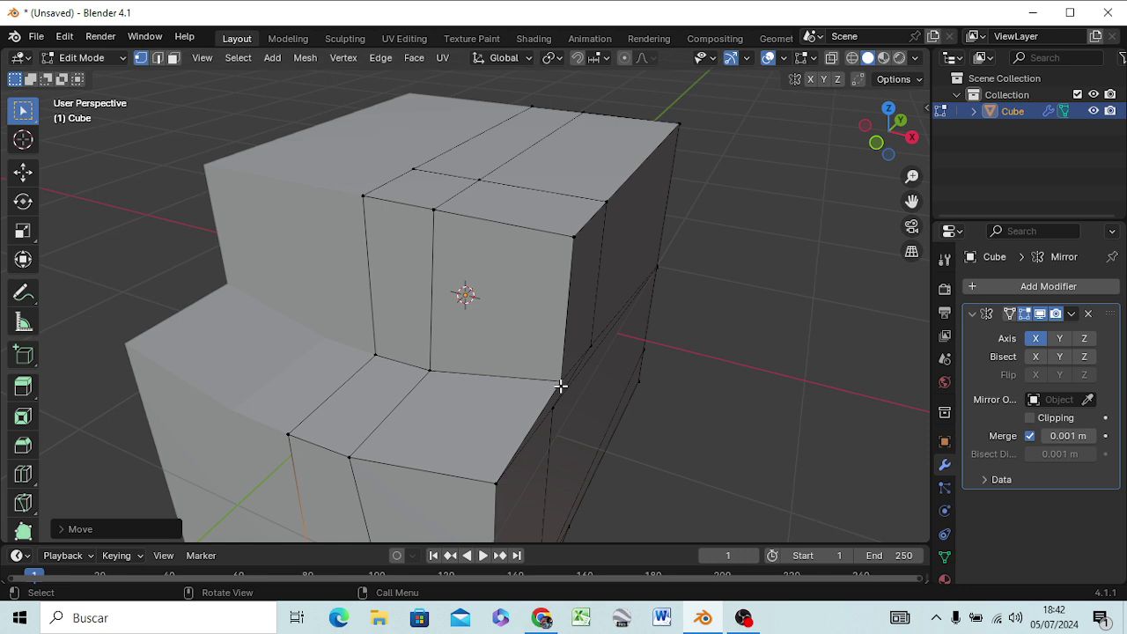
{"action": "left_click", "coordinate": [561, 385]}
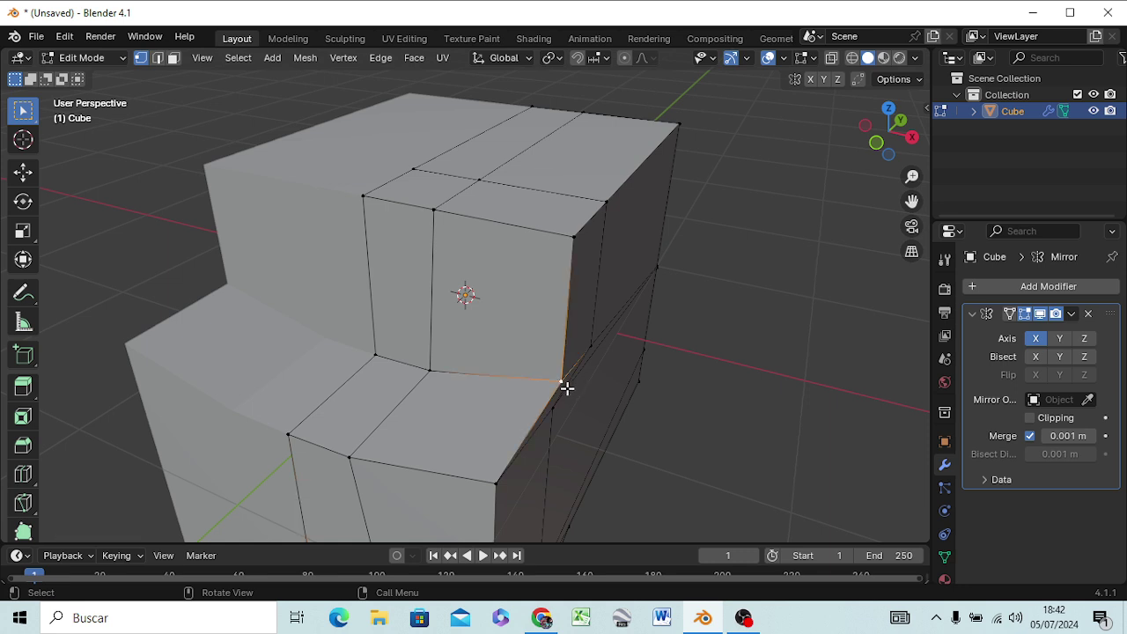
{"action": "middle_click_drag", "start_coordinate": [566, 393], "coordinate": [554, 419]}
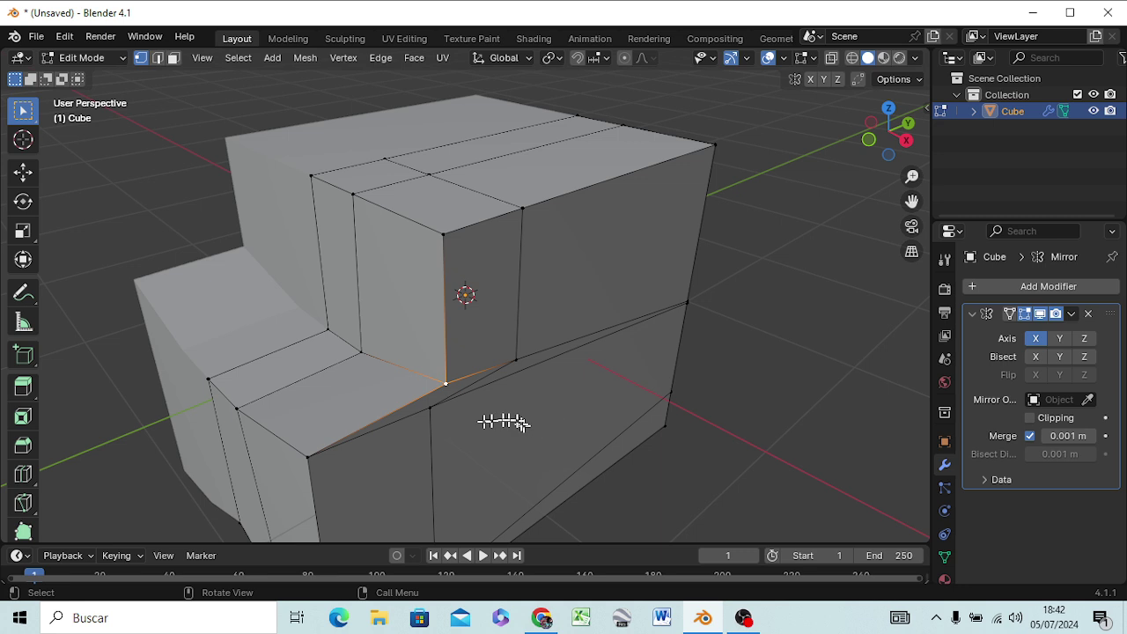
{"action": "key", "text": "3"}
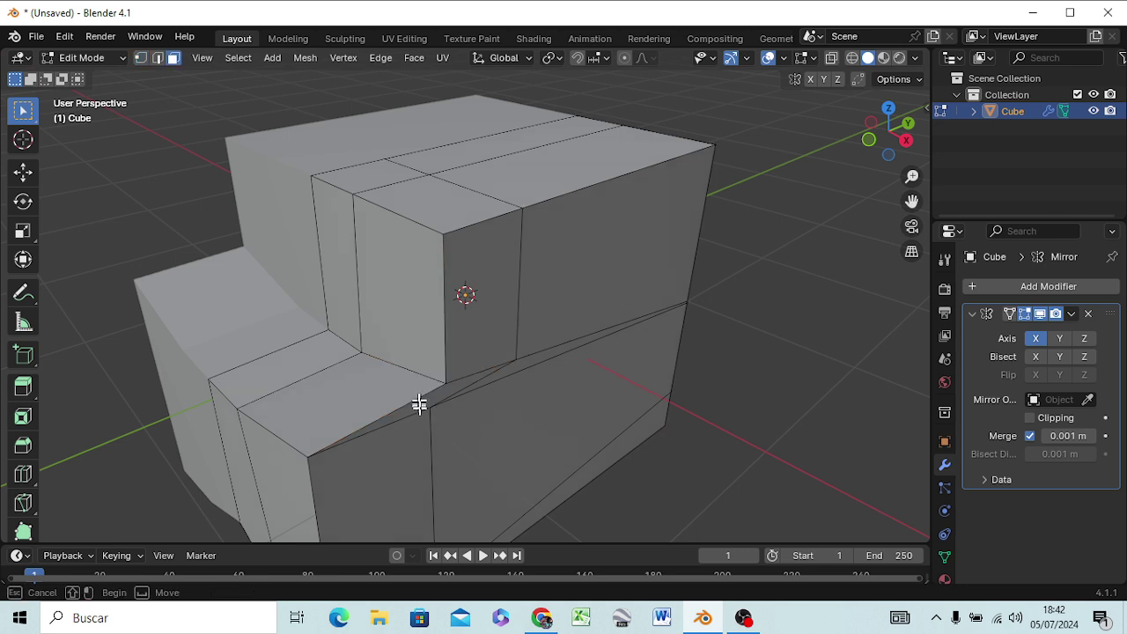
{"action": "left_click_drag", "start_coordinate": [419, 401], "coordinate": [478, 421]}
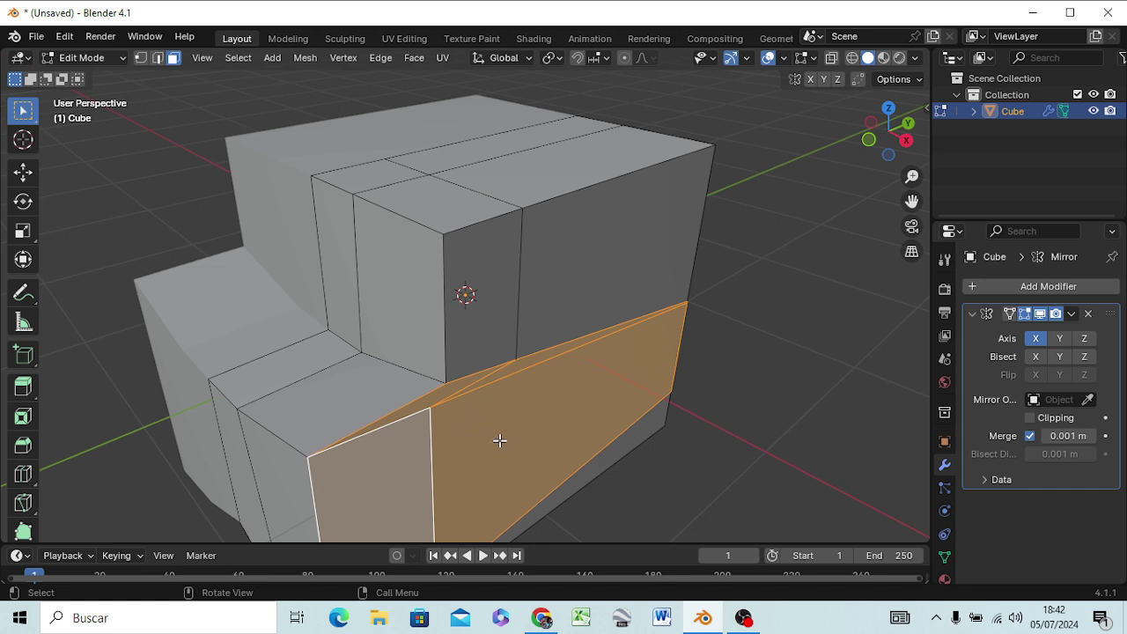
{"action": "key", "text": "e"}
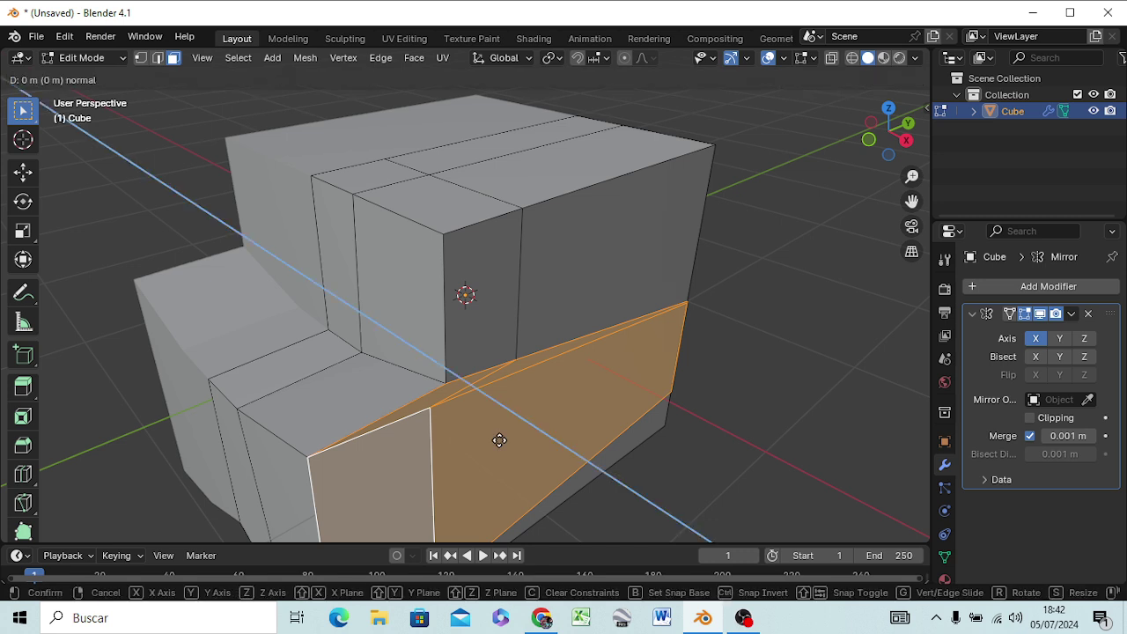
{"action": "key", "text": "x"}
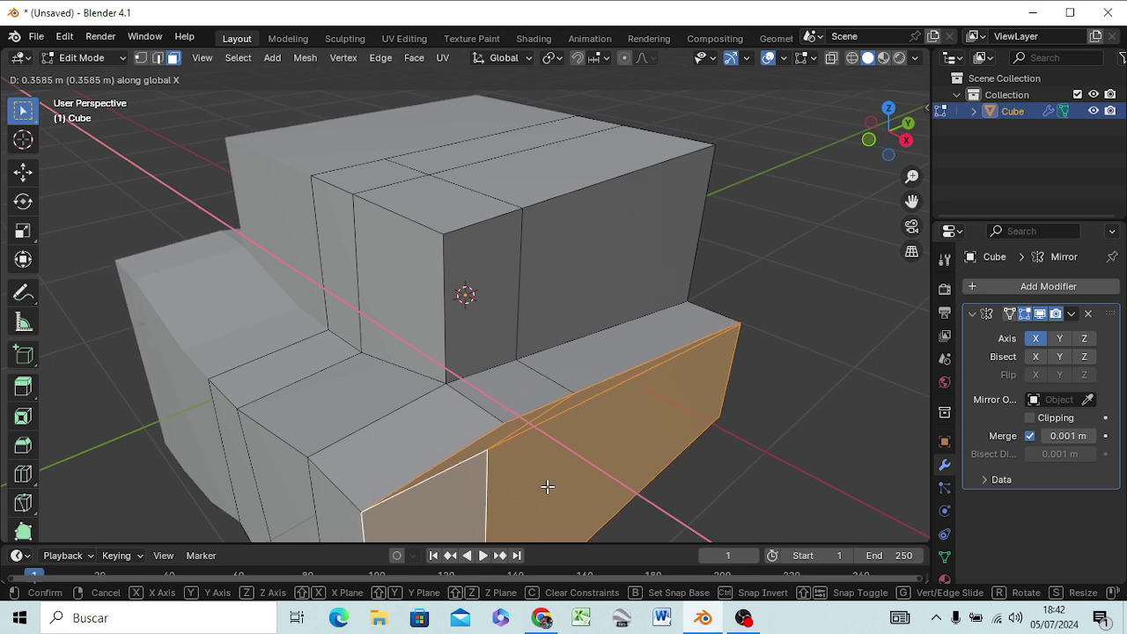
{"action": "left_click", "coordinate": [547, 485]}
{"action": "mouse_move", "coordinate": [622, 486]}
{"action": "middle_mouse_down"}
{"action": "mouse_move", "coordinate": [526, 445]}
{"action": "mouse_move", "coordinate": [473, 440]}
{"action": "mouse_move", "coordinate": [458, 443]}
{"action": "mouse_move", "coordinate": [444, 471]}
{"action": "mouse_move", "coordinate": [453, 478]}
{"action": "mouse_move", "coordinate": [409, 437]}
{"action": "middle_mouse_up"}
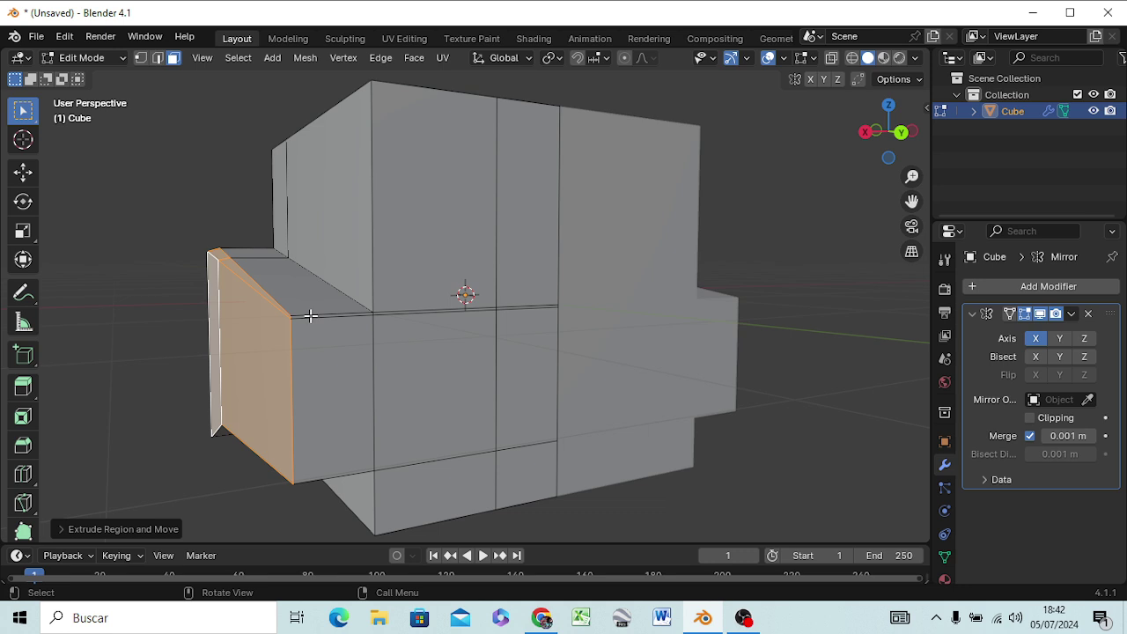
Step: Raise the extrusion's front top edge about 0.32 m along Z so its top slopes up
{"action": "left_click", "coordinate": [312, 311]}
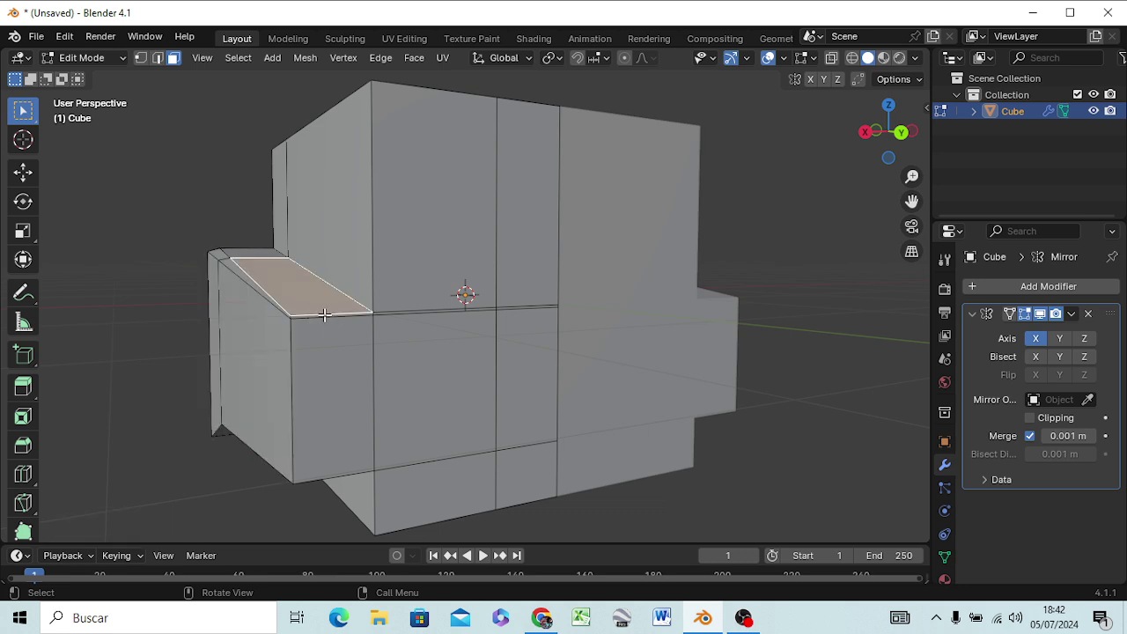
{"action": "key", "text": "2"}
{"action": "left_click", "coordinate": [324, 314]}
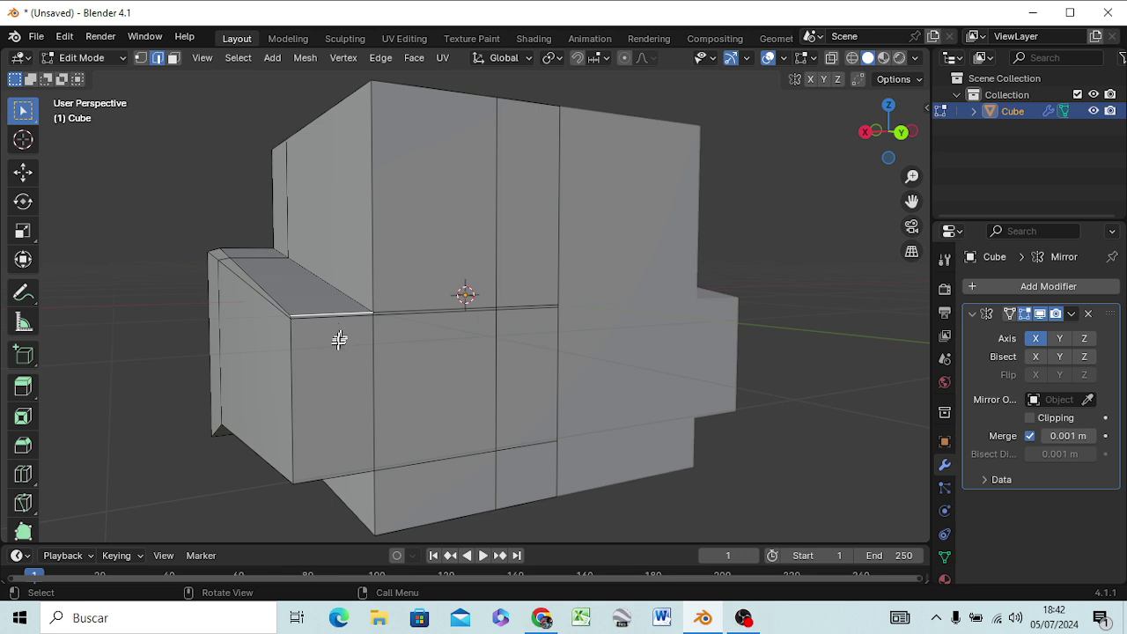
{"action": "key", "text": "g"}
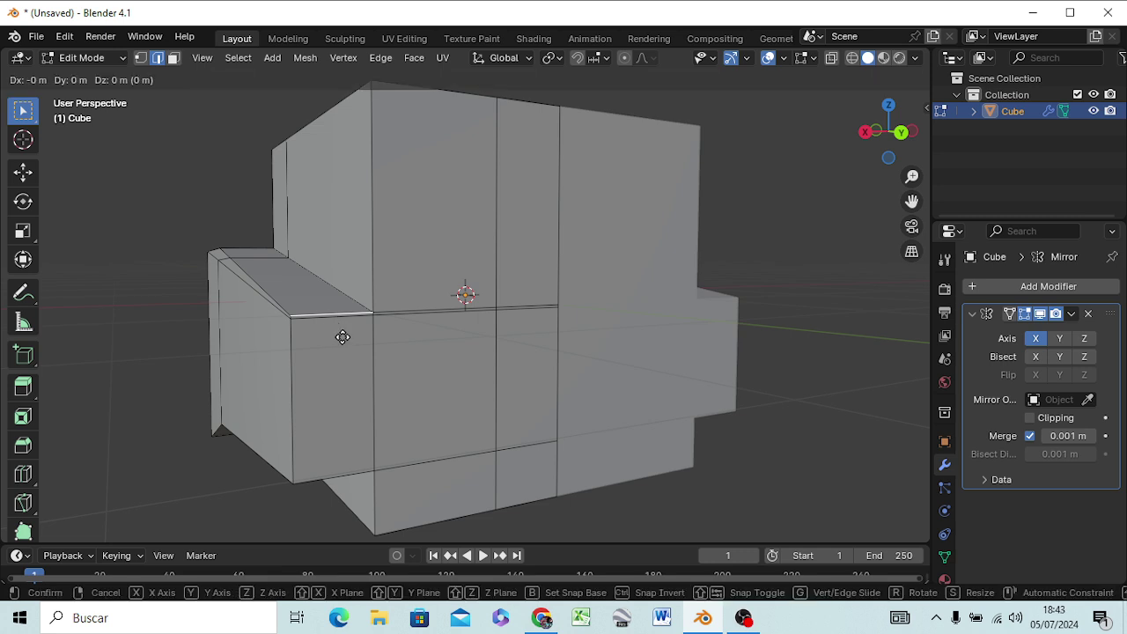
{"action": "key", "text": "z"}
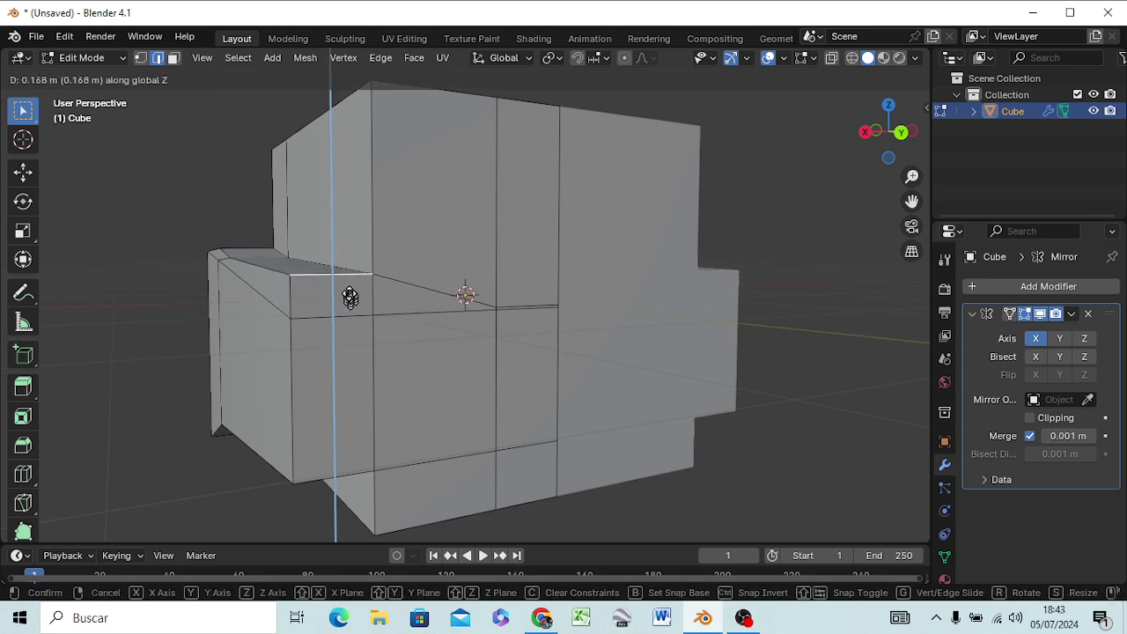
{"action": "left_click", "coordinate": [343, 249]}
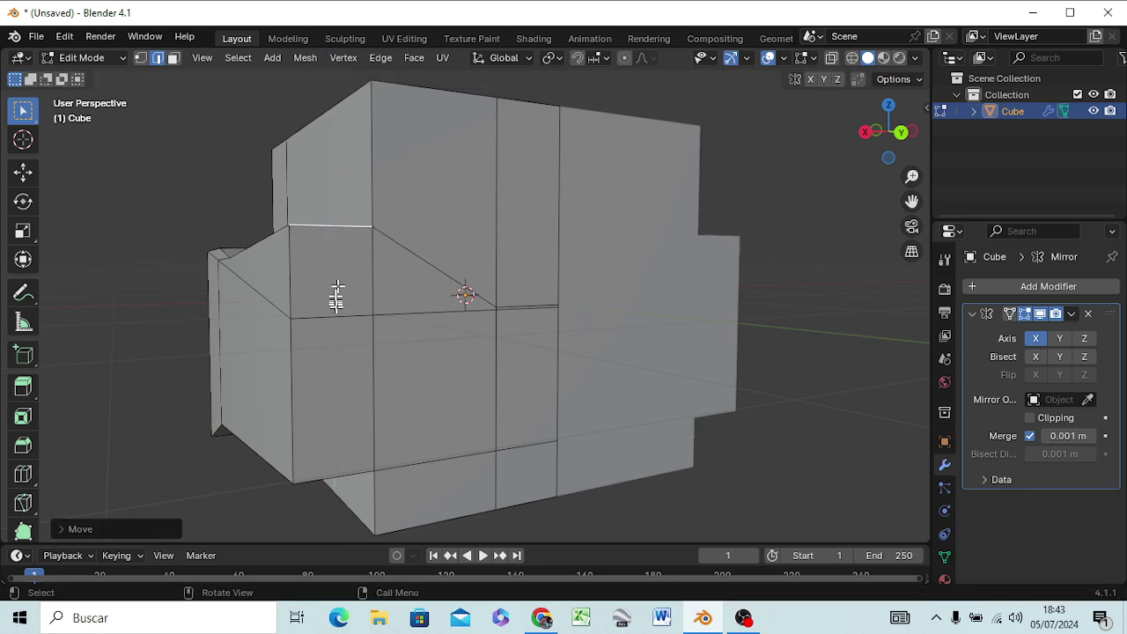
{"action": "mouse_move", "coordinate": [352, 379]}
{"action": "middle_mouse_down"}
{"action": "mouse_move", "coordinate": [385, 423]}
{"action": "mouse_move", "coordinate": [448, 403]}
{"action": "middle_mouse_up"}
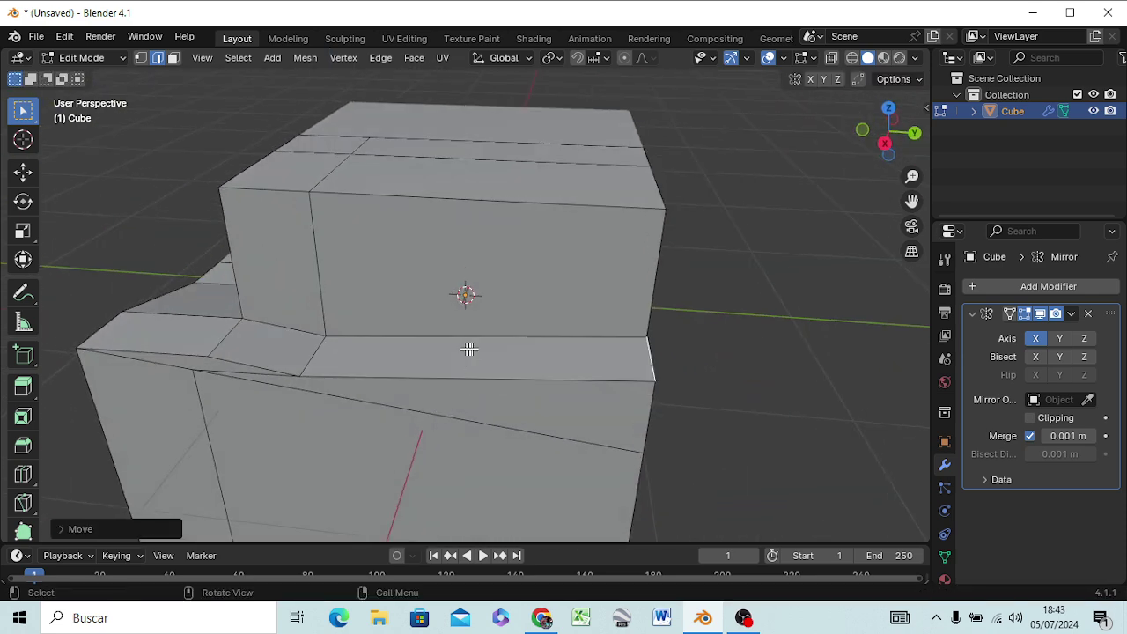
{"action": "left_click", "coordinate": [497, 357]}
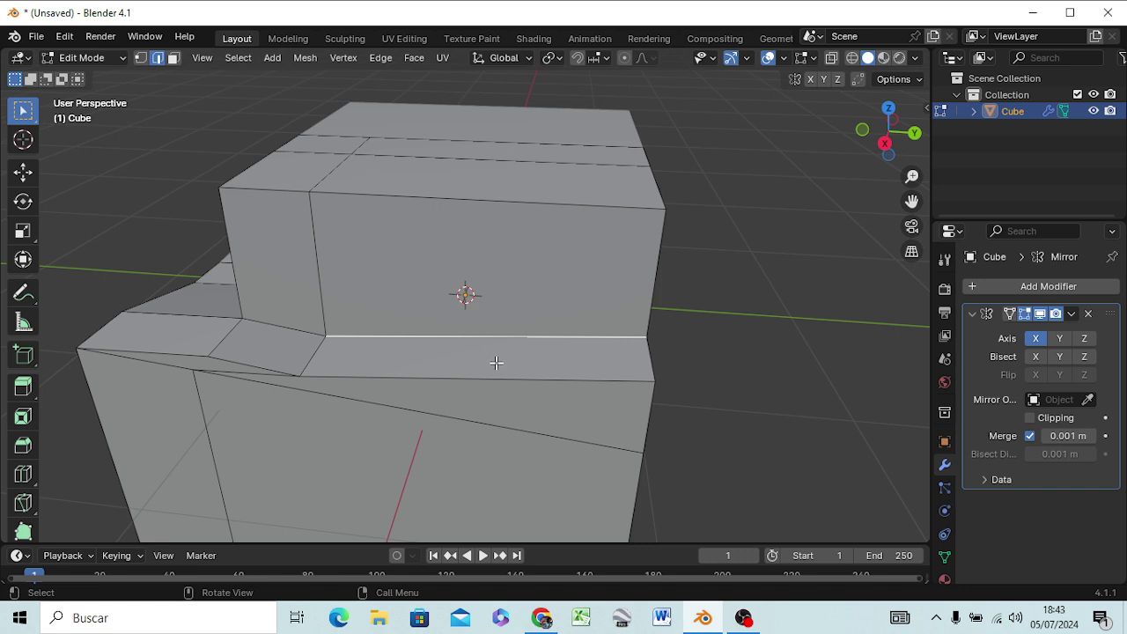
Step: Extrude the upper ledge face upward and scale its top down into a tapered spike
{"action": "key", "text": "3"}
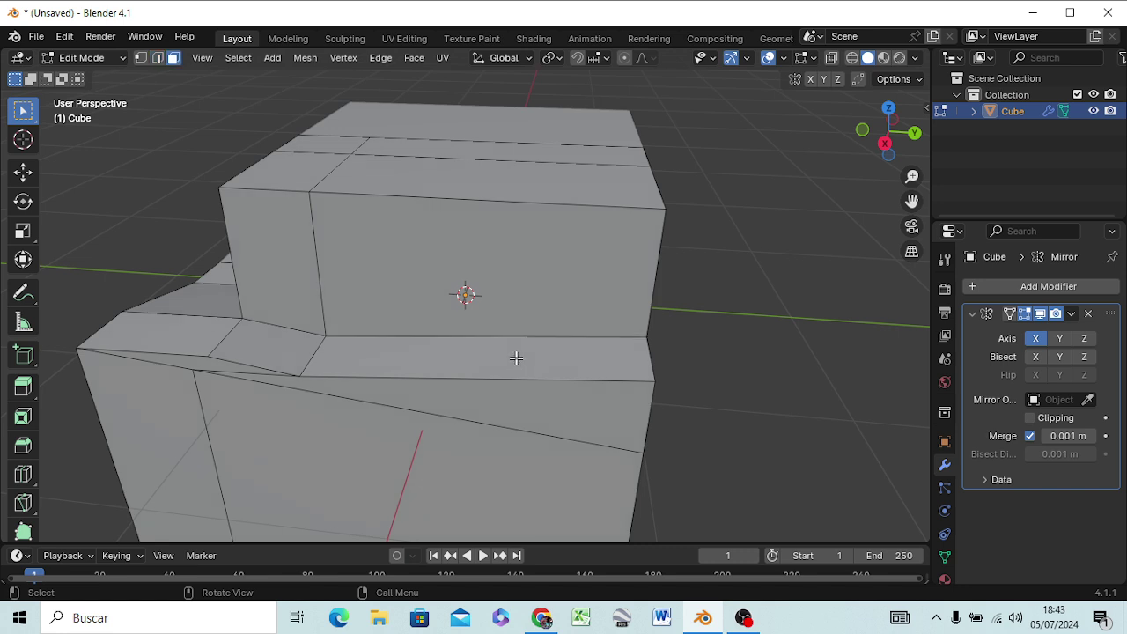
{"action": "left_click", "coordinate": [512, 358]}
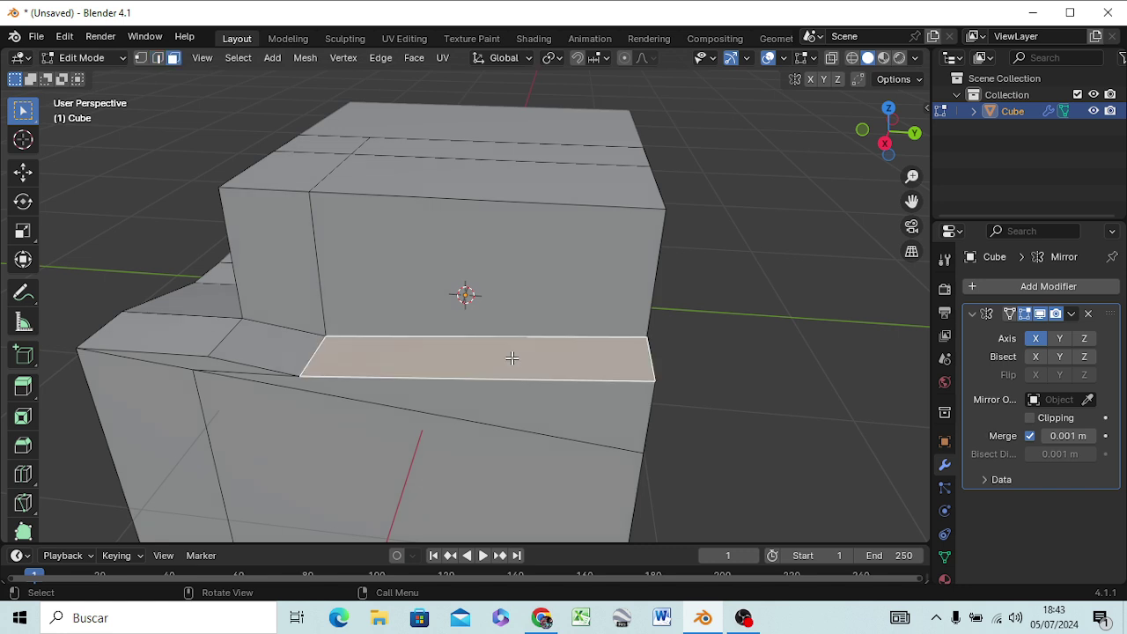
{"action": "key", "text": "KP_3"}
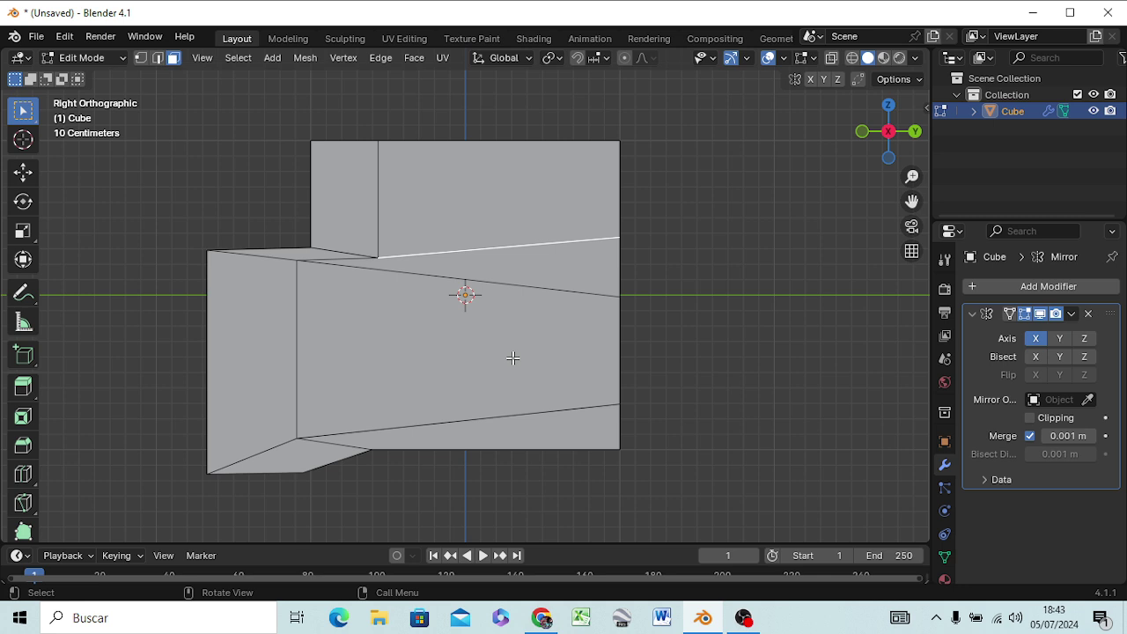
{"action": "key", "text": "g"}
{"action": "key", "text": "z"}
{"action": "key", "text": "z"}
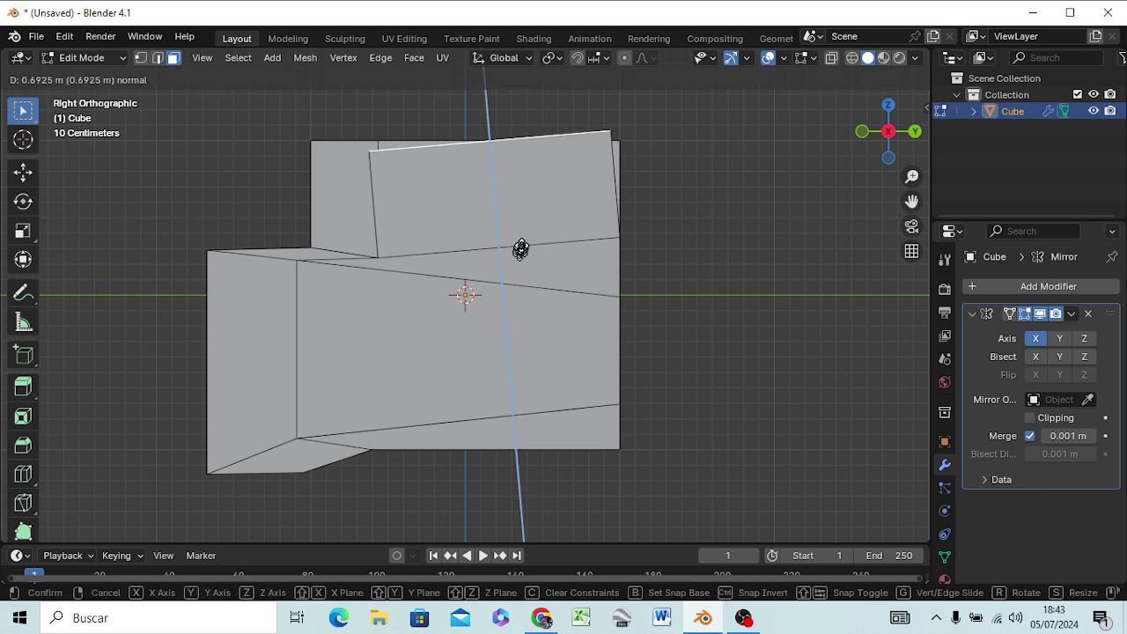
{"action": "left_click", "coordinate": [528, 194]}
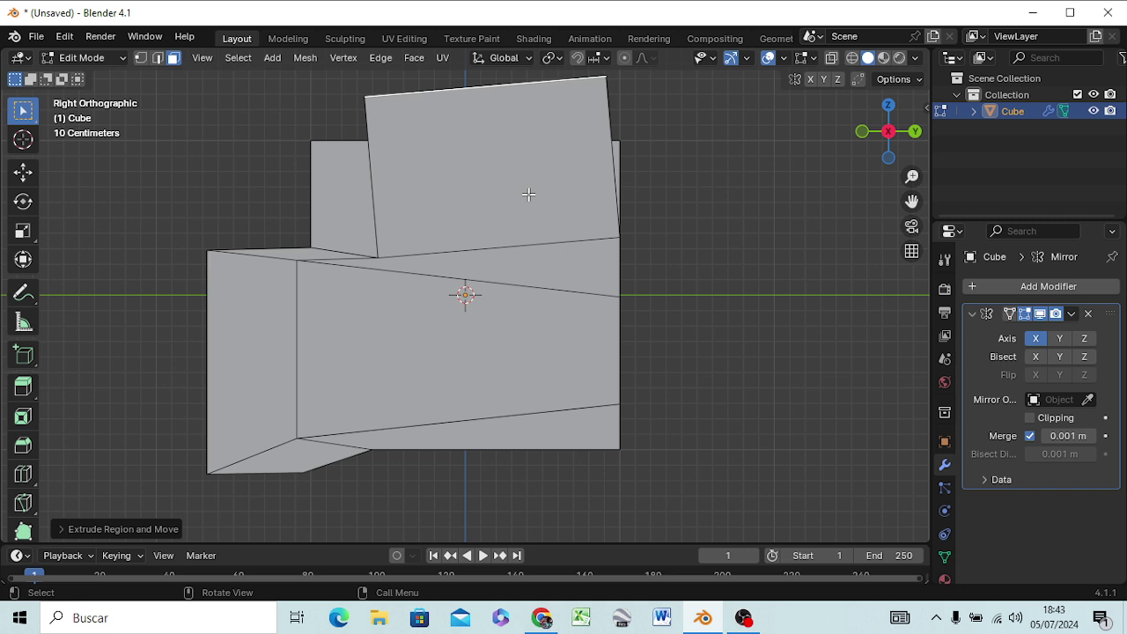
{"action": "key", "text": "s"}
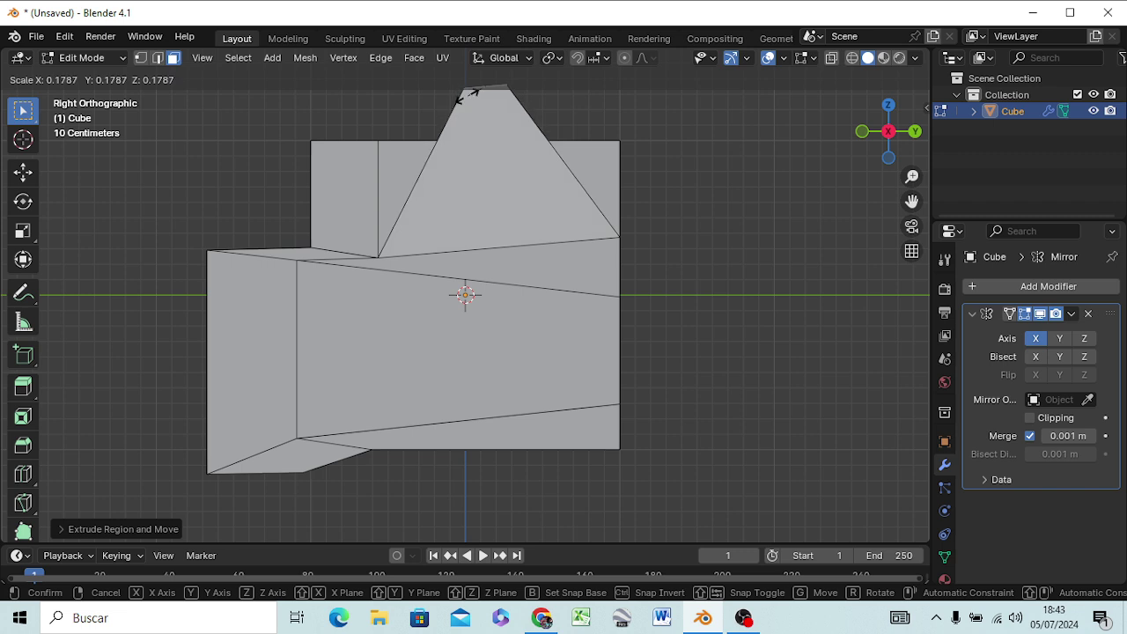
{"action": "left_click", "coordinate": [467, 95]}
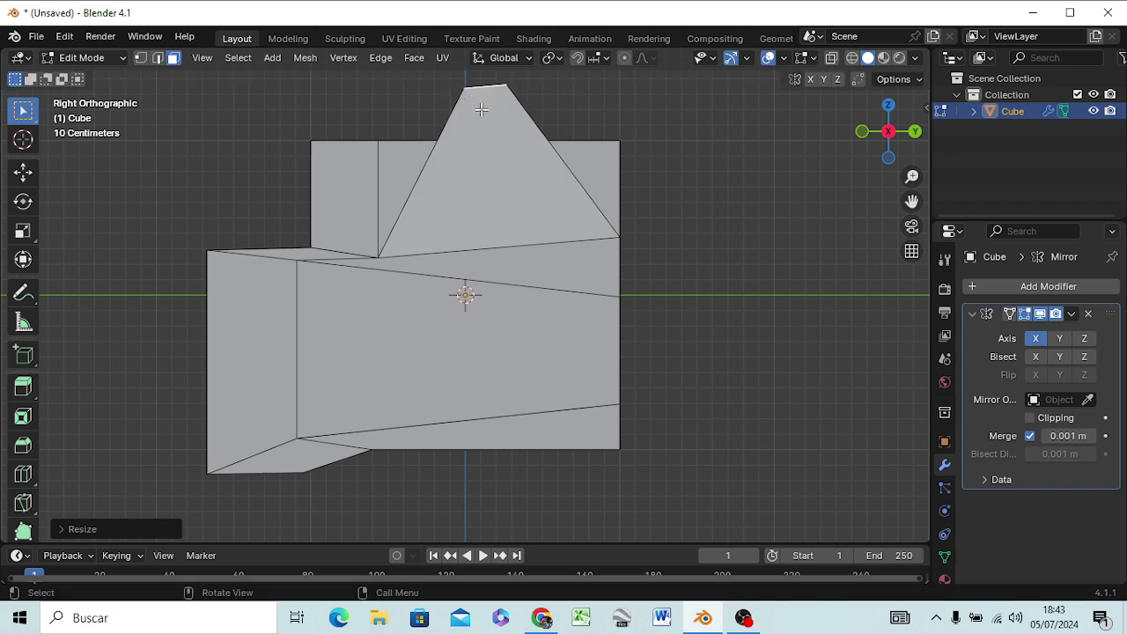
Step: Slide the spike tip along Y so the spike slants up from the mesh top
{"action": "key", "text": "g"}
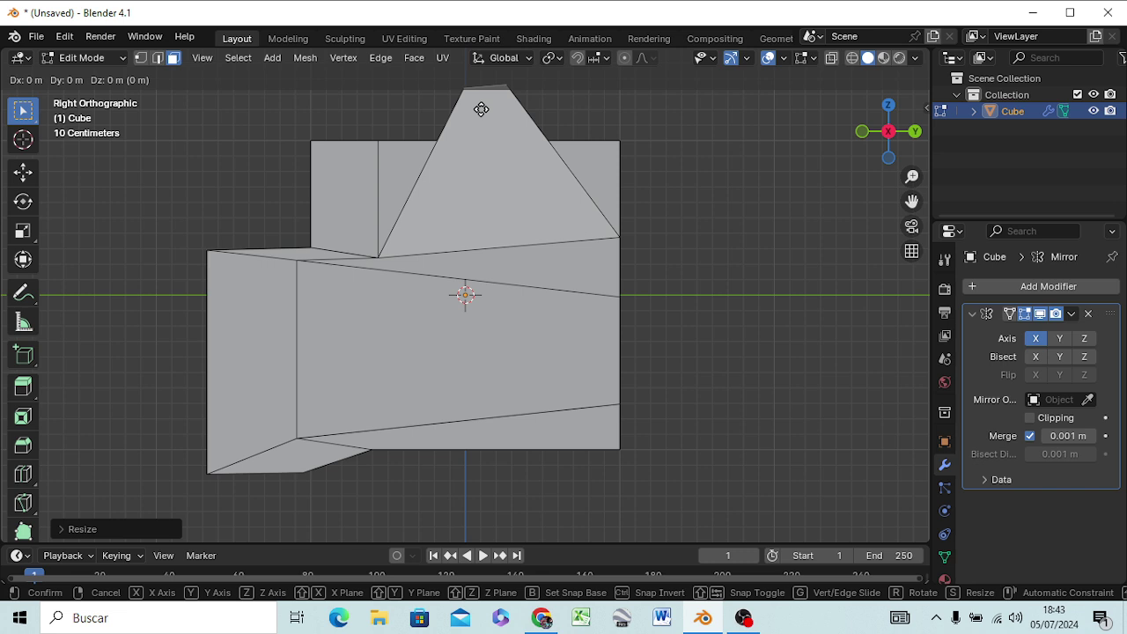
{"action": "key", "text": "y"}
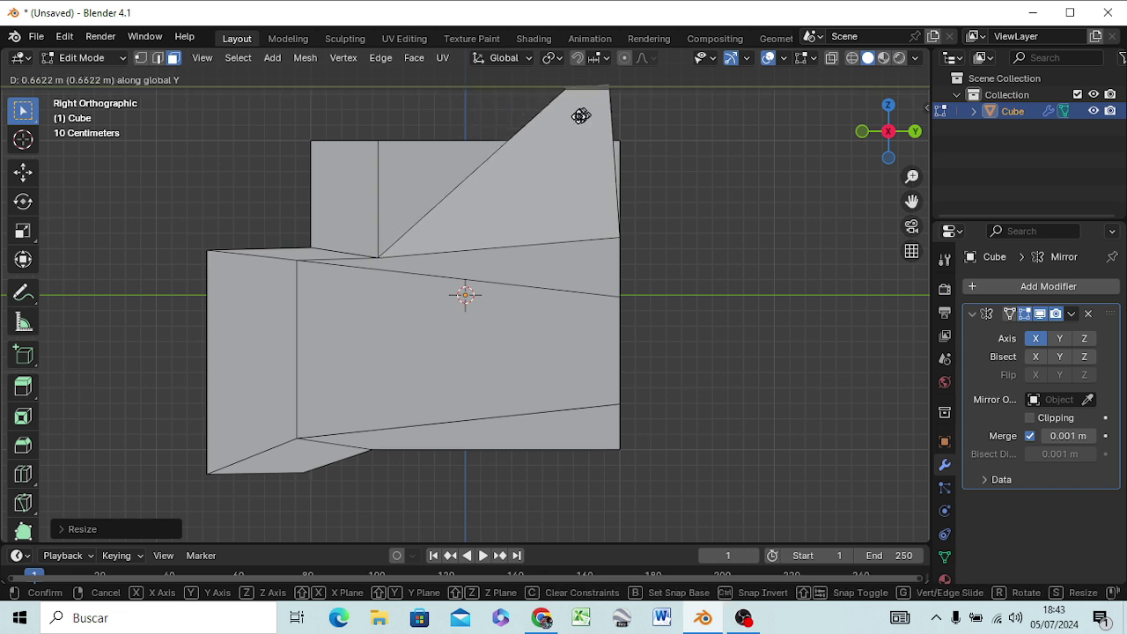
{"action": "left_click", "coordinate": [557, 116]}
{"action": "mouse_move", "coordinate": [528, 226]}
{"action": "middle_mouse_down"}
{"action": "mouse_move", "coordinate": [680, 305]}
{"action": "mouse_move", "coordinate": [608, 251]}
{"action": "middle_mouse_up"}
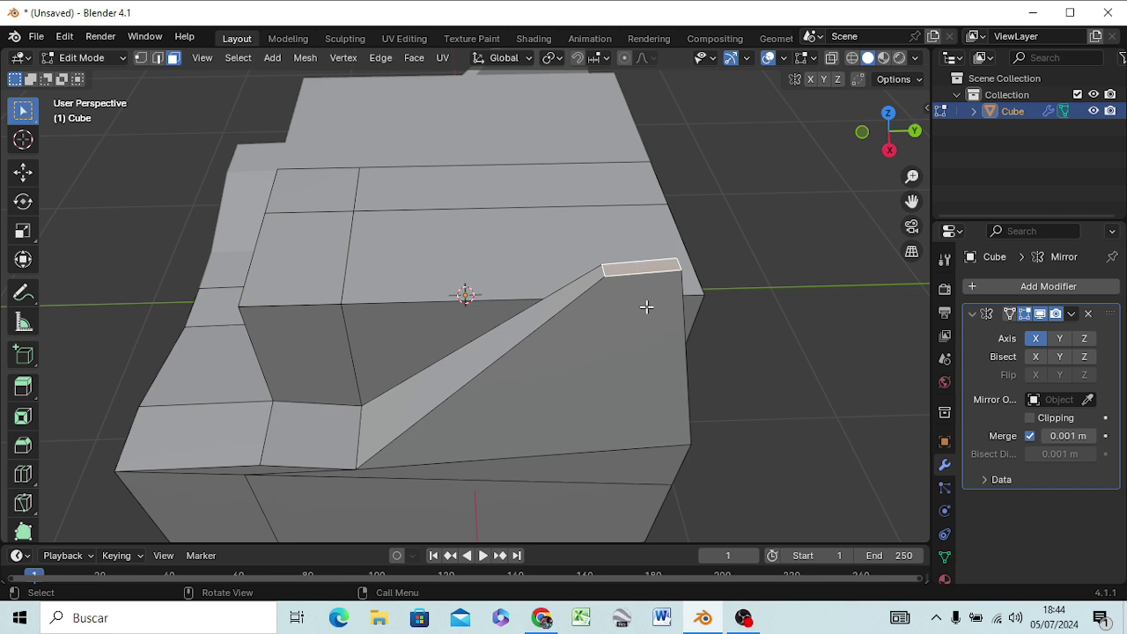
Step: In the side view, rotate the spike tip and shift it along Y
{"action": "key", "text": "KP_3"}
{"action": "scroll", "coordinate": [630, 260], "scroll_direction": "down", "scroll_amount": 2}
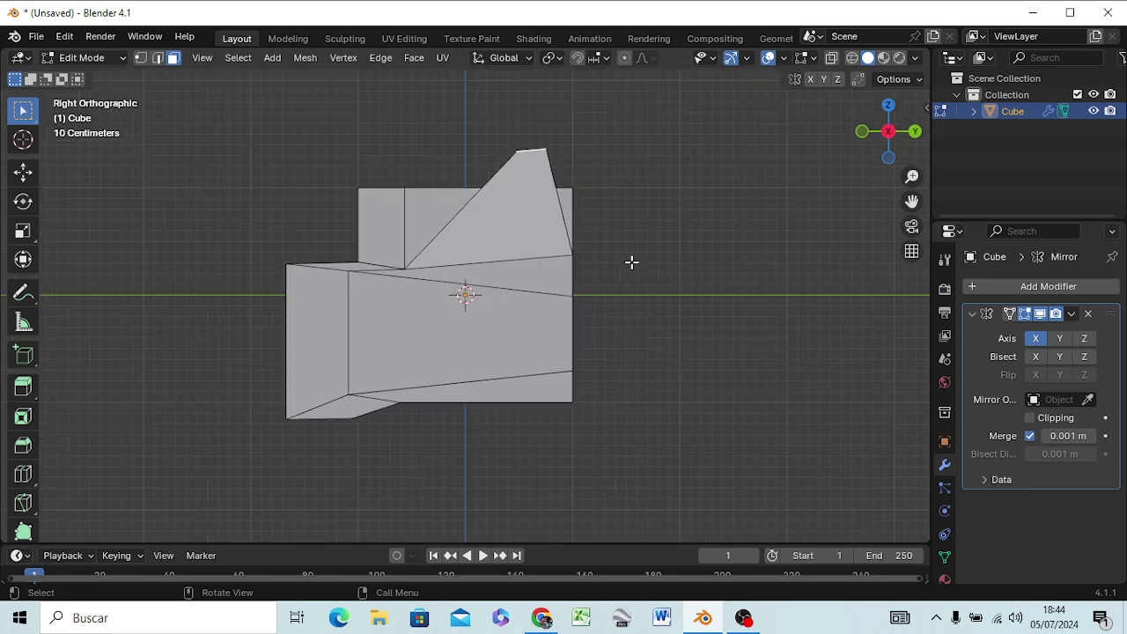
{"action": "middle_click_drag", "start_coordinate": [584, 297], "coordinate": [586, 428], "text": "shift"}
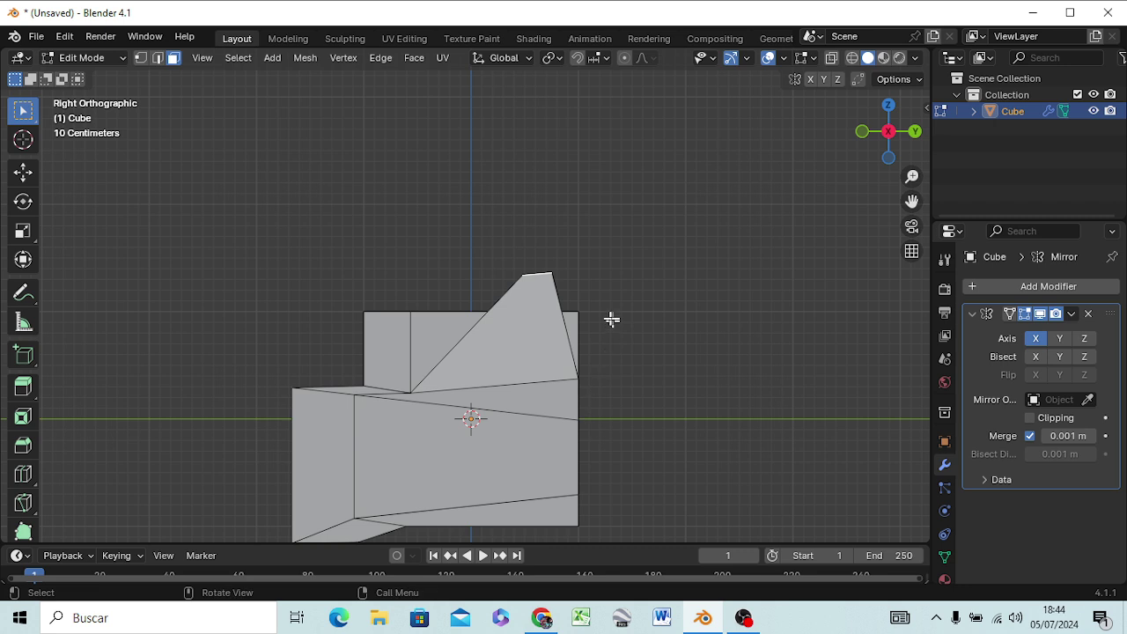
{"action": "key", "text": "r"}
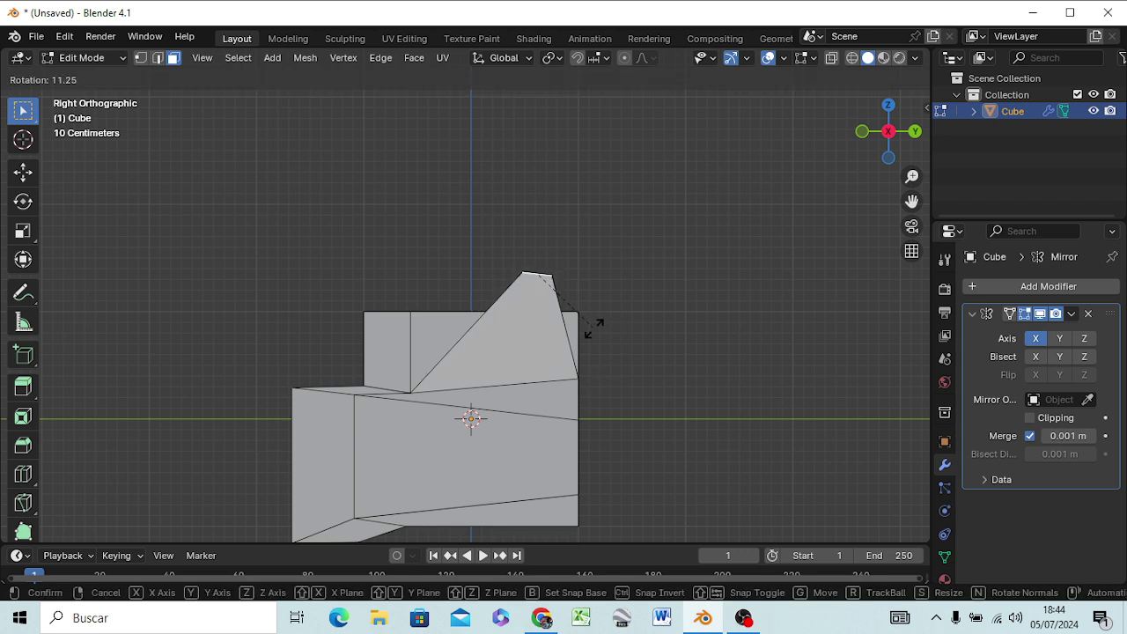
{"action": "left_click", "coordinate": [599, 324]}
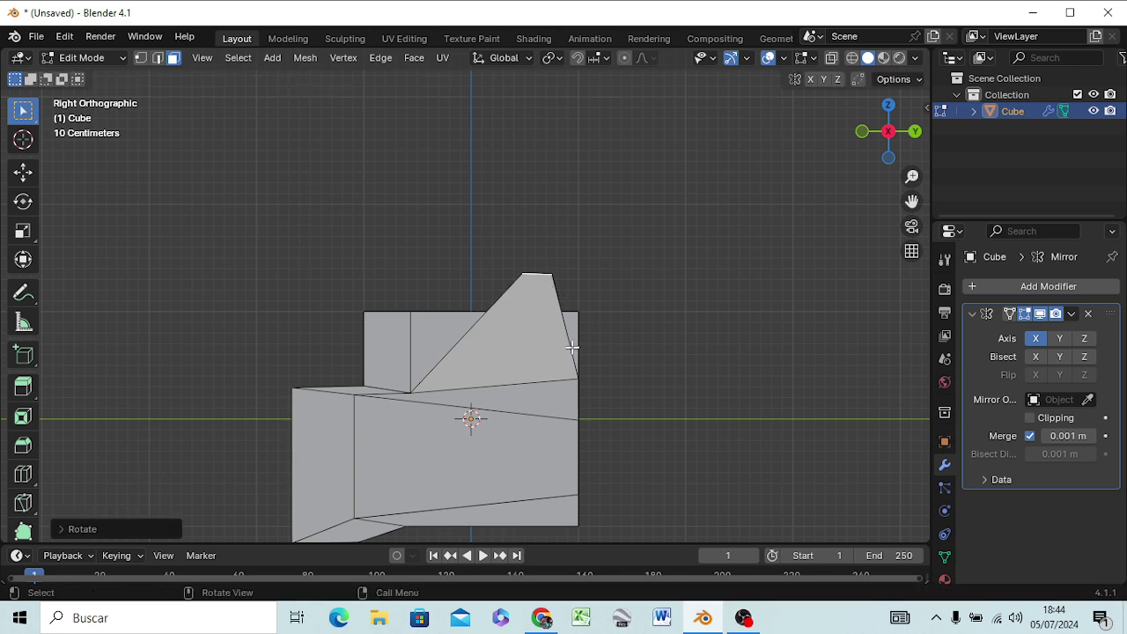
{"action": "key", "text": "g"}
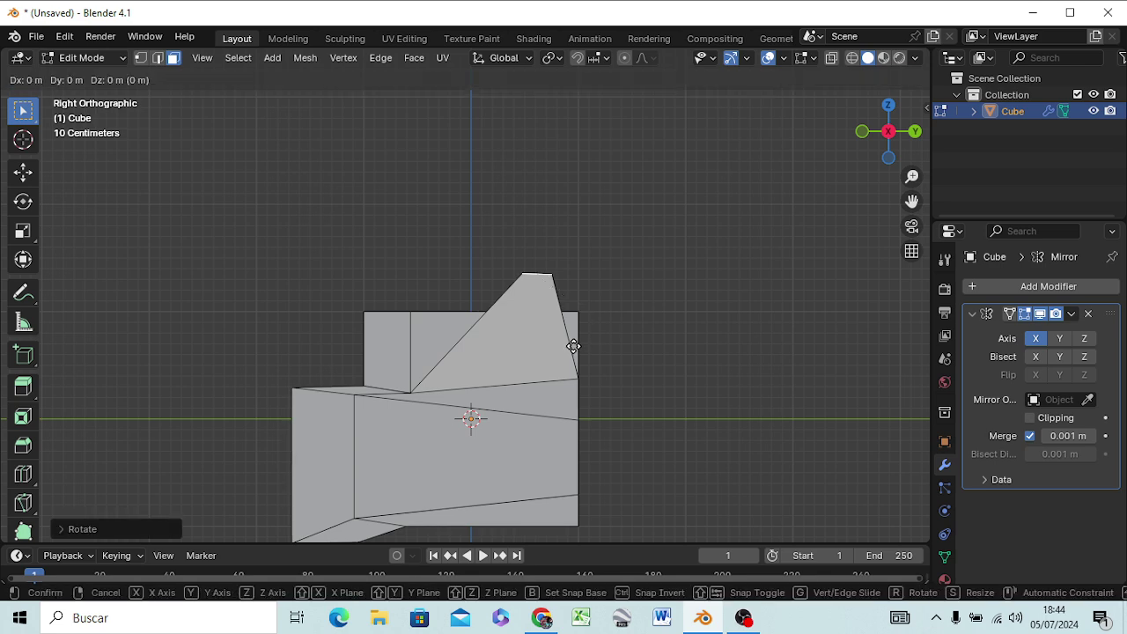
{"action": "key", "text": "y"}
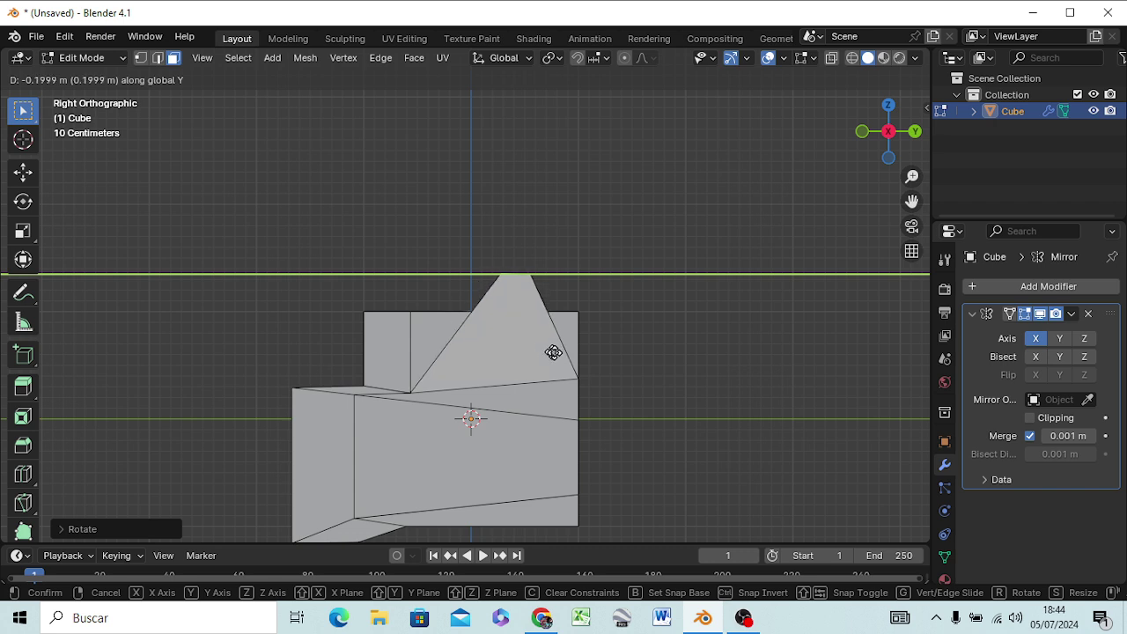
{"action": "left_click", "coordinate": [563, 353]}
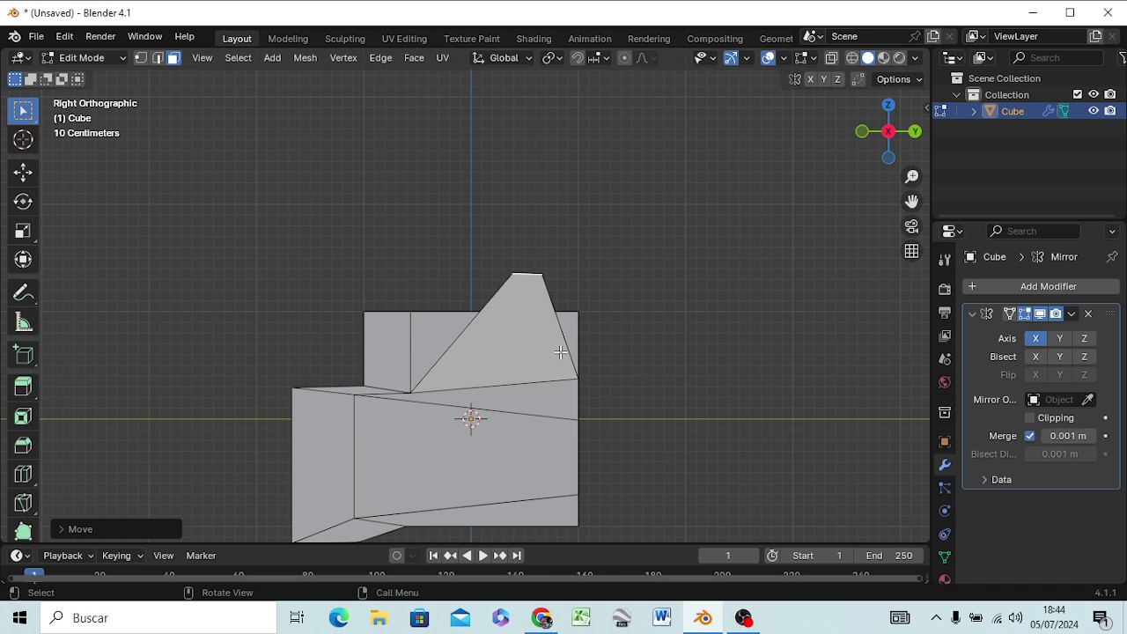
Step: Raise the spike tip higher, shrink it narrower, and tilt it about 3.6°
{"action": "key", "text": "g"}
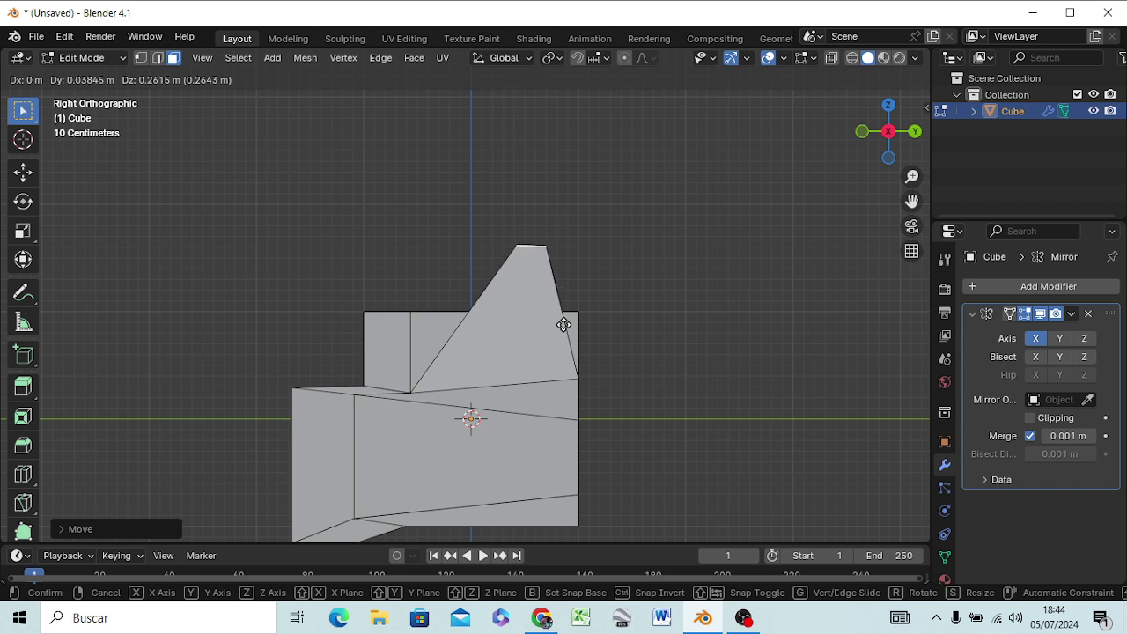
{"action": "left_click", "coordinate": [563, 328]}
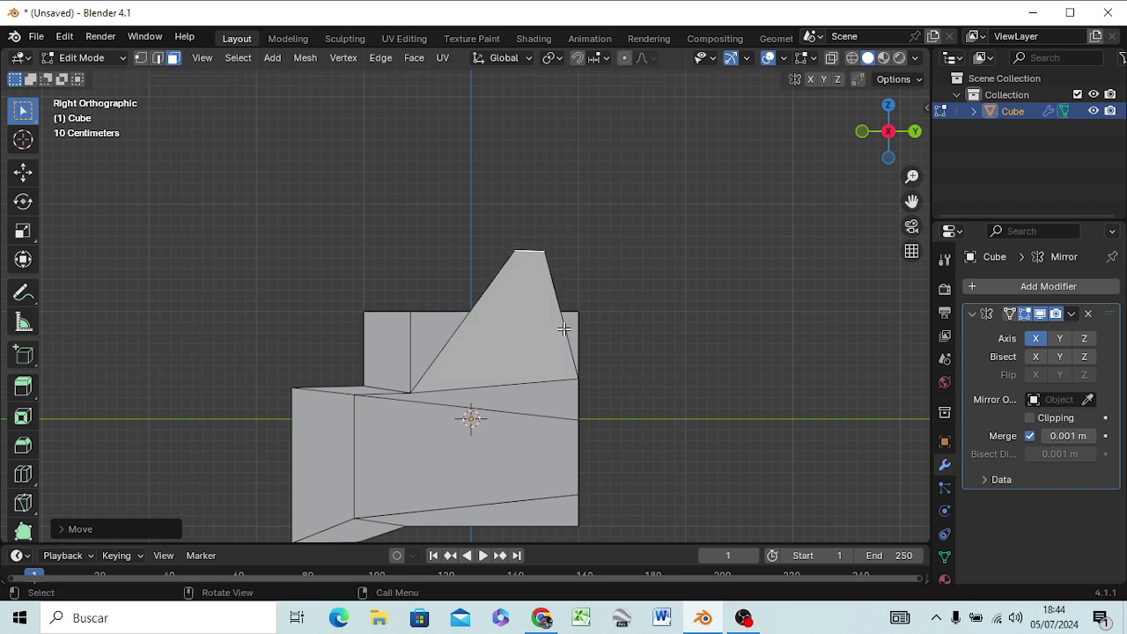
{"action": "key", "text": "s"}
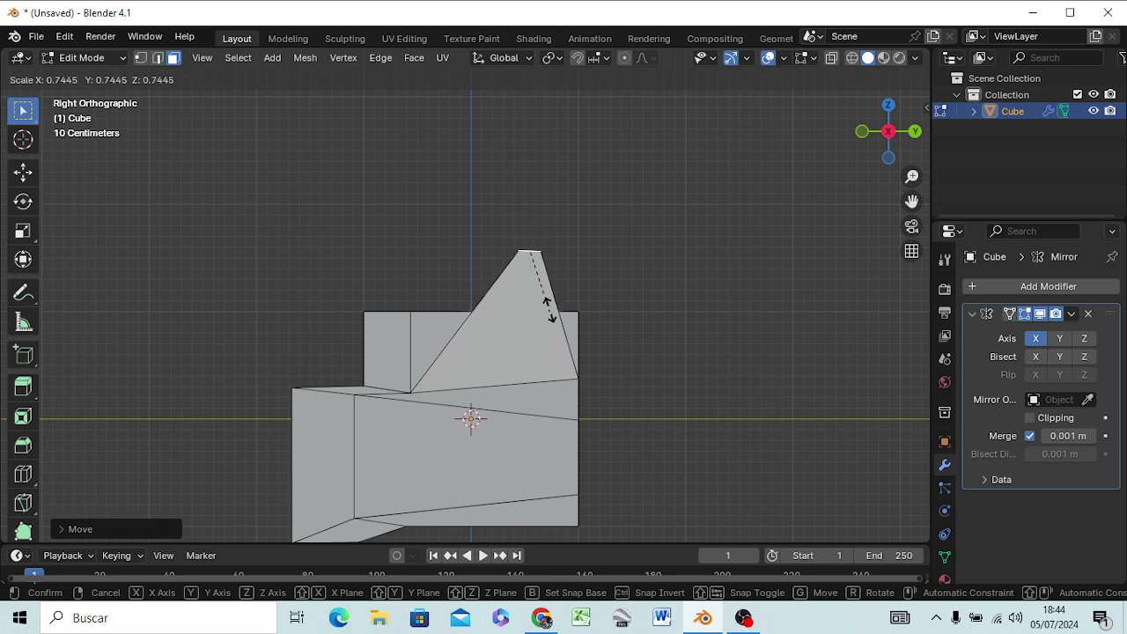
{"action": "left_click", "coordinate": [539, 299]}
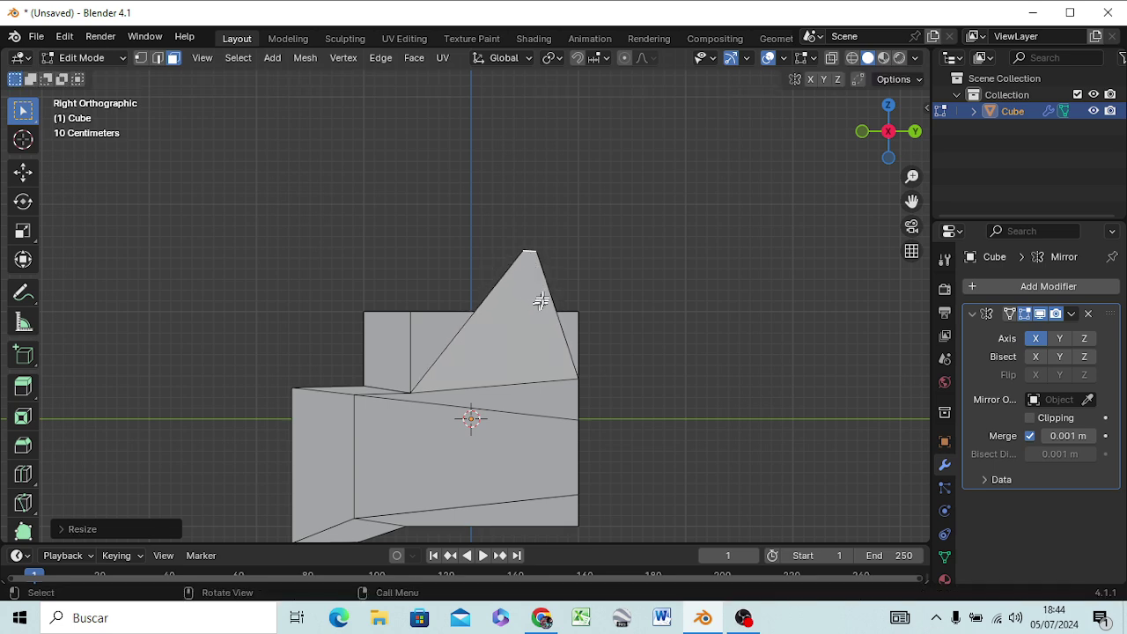
{"action": "scroll", "coordinate": [541, 295], "scroll_direction": "up", "scroll_amount": 2}
{"action": "scroll", "coordinate": [541, 284], "scroll_direction": "up", "scroll_amount": 2}
{"action": "scroll", "coordinate": [546, 278], "scroll_direction": "up", "scroll_amount": 1}
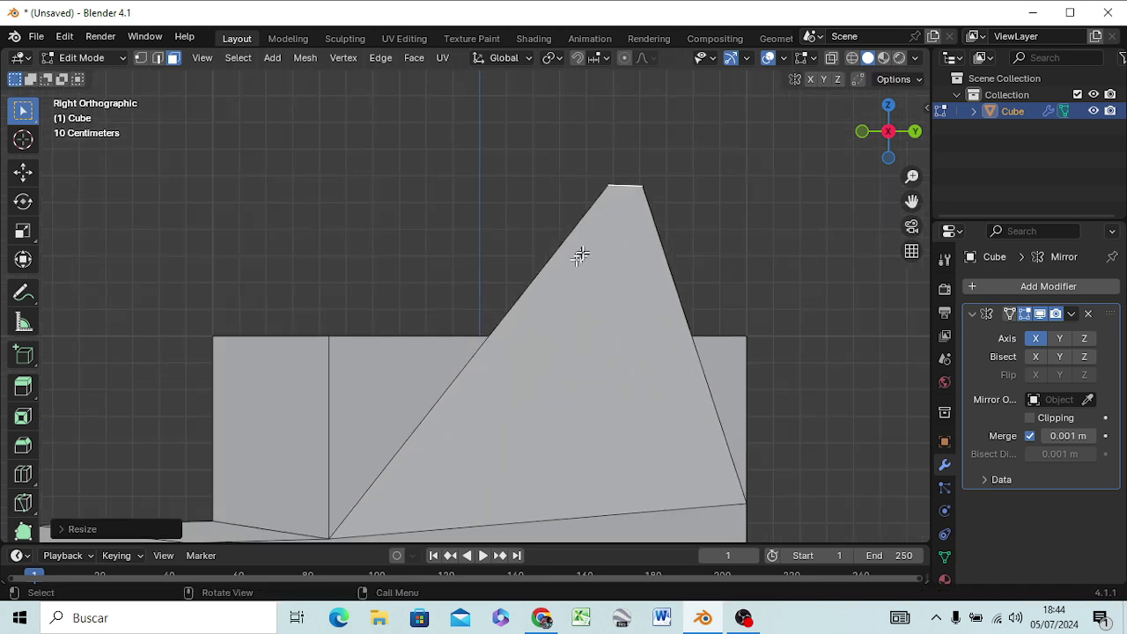
{"action": "key", "text": "r"}
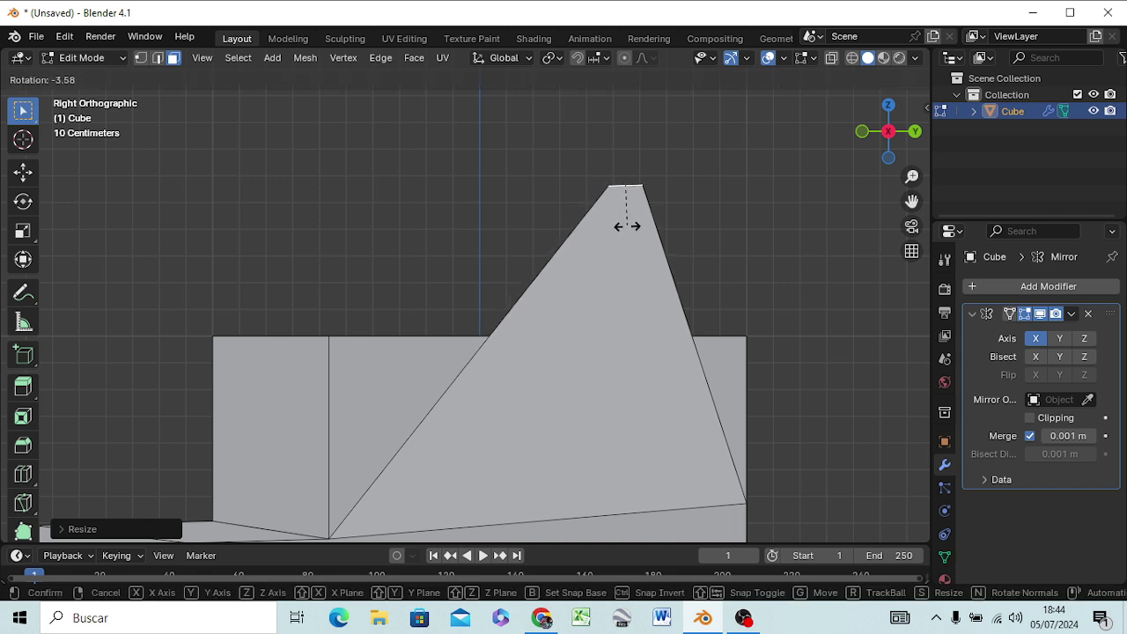
{"action": "left_click", "coordinate": [624, 227]}
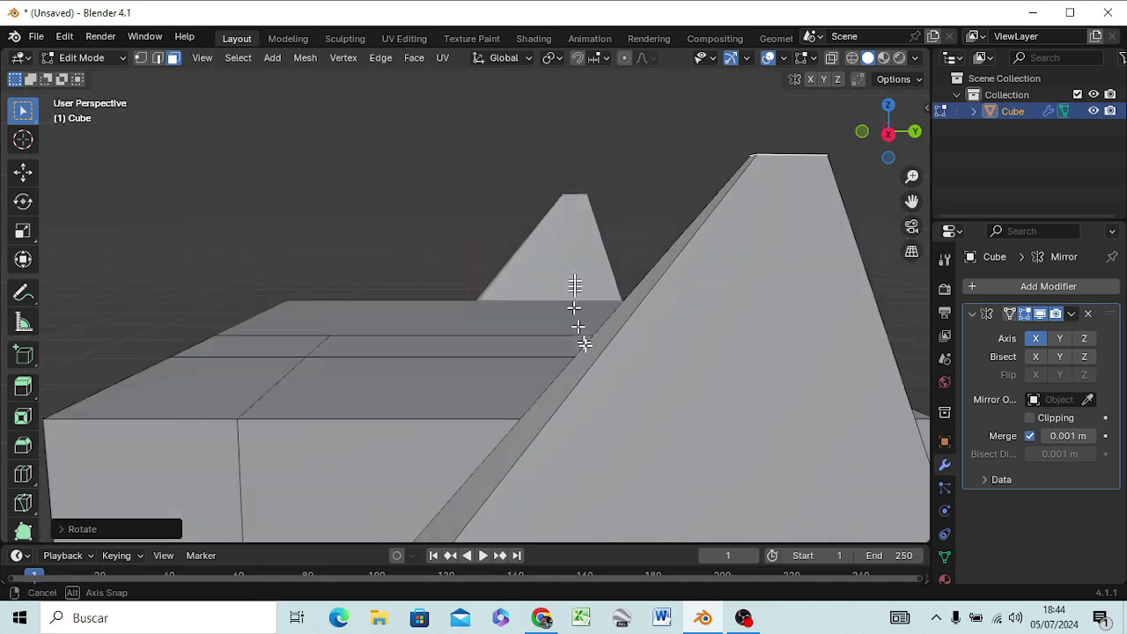
{"action": "mouse_move", "coordinate": [577, 278]}
{"action": "middle_mouse_down"}
{"action": "mouse_move", "coordinate": [620, 385]}
{"action": "mouse_move", "coordinate": [731, 282]}
{"action": "mouse_move", "coordinate": [708, 299]}
{"action": "middle_mouse_up"}
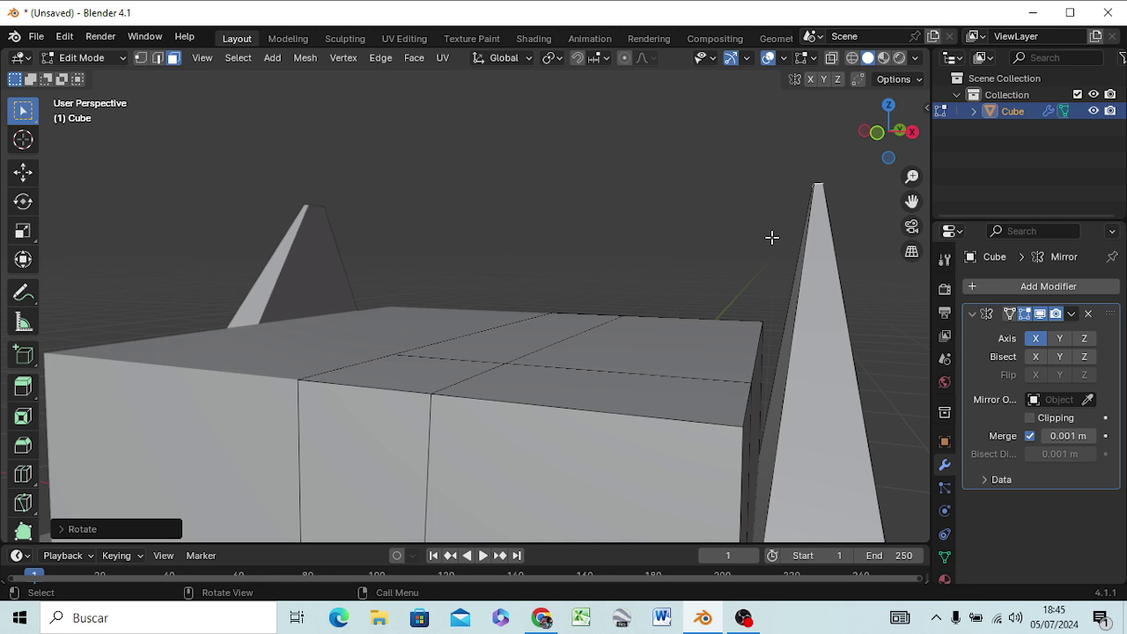
Step: In front view, move the spike tips about 0.16 m inward along X
{"action": "key", "text": "KP_3"}
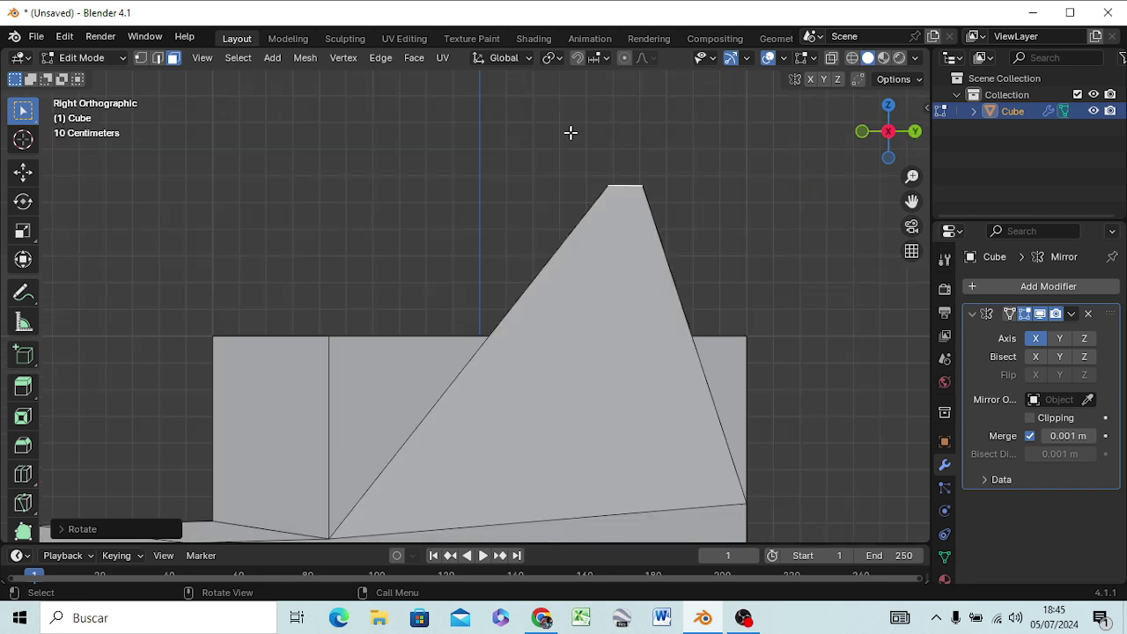
{"action": "key", "text": "KP_1"}
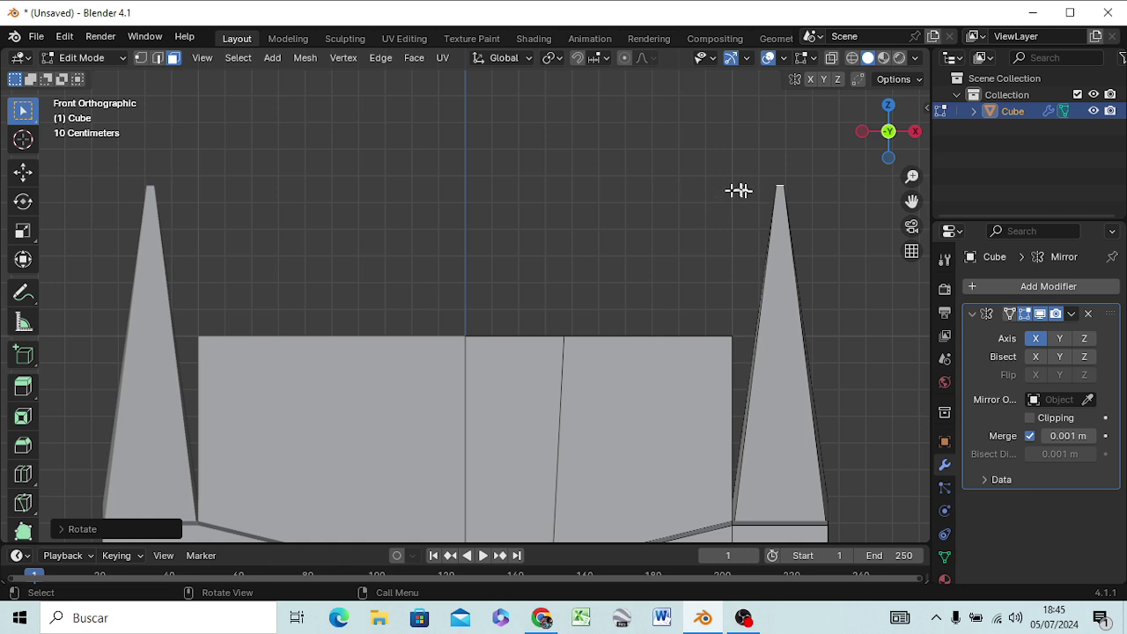
{"action": "key", "text": "g"}
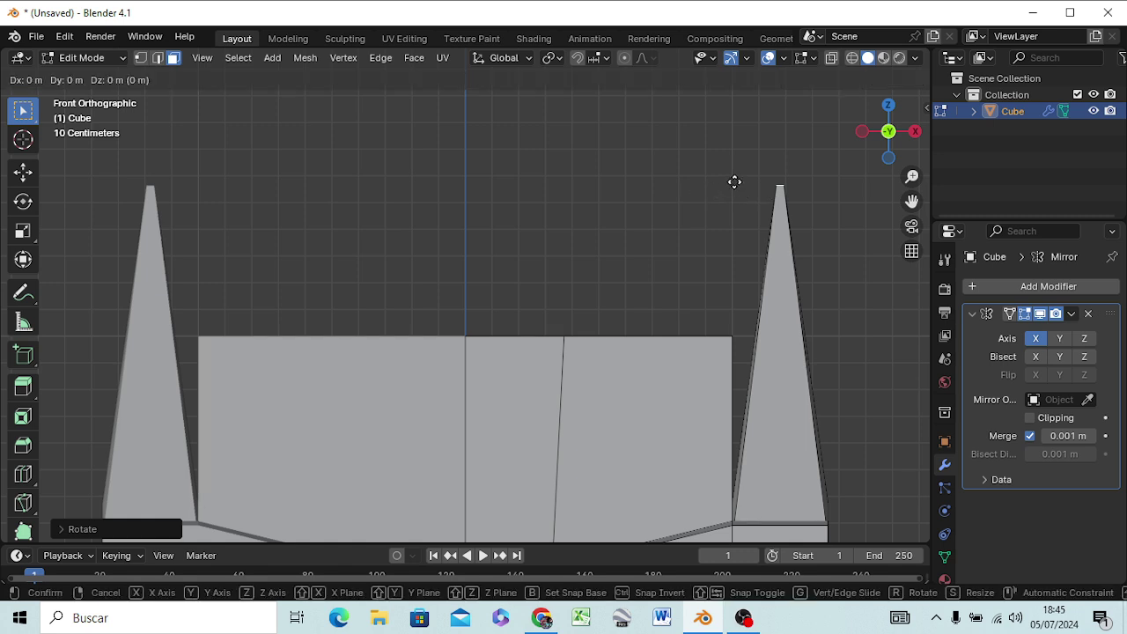
{"action": "key", "text": "x"}
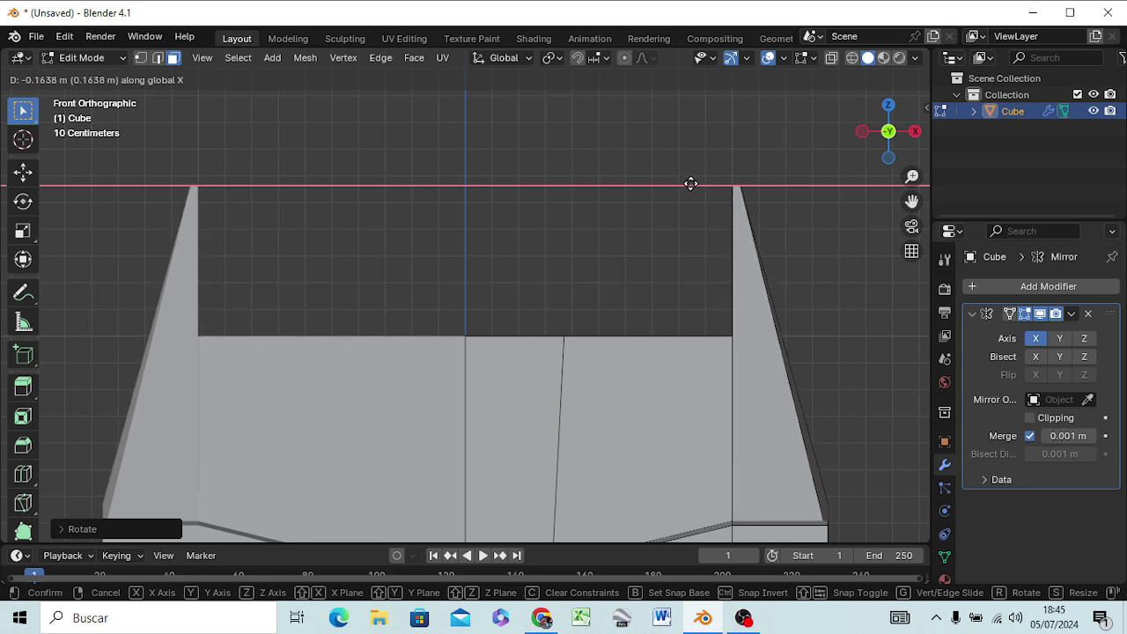
{"action": "left_click", "coordinate": [690, 183]}
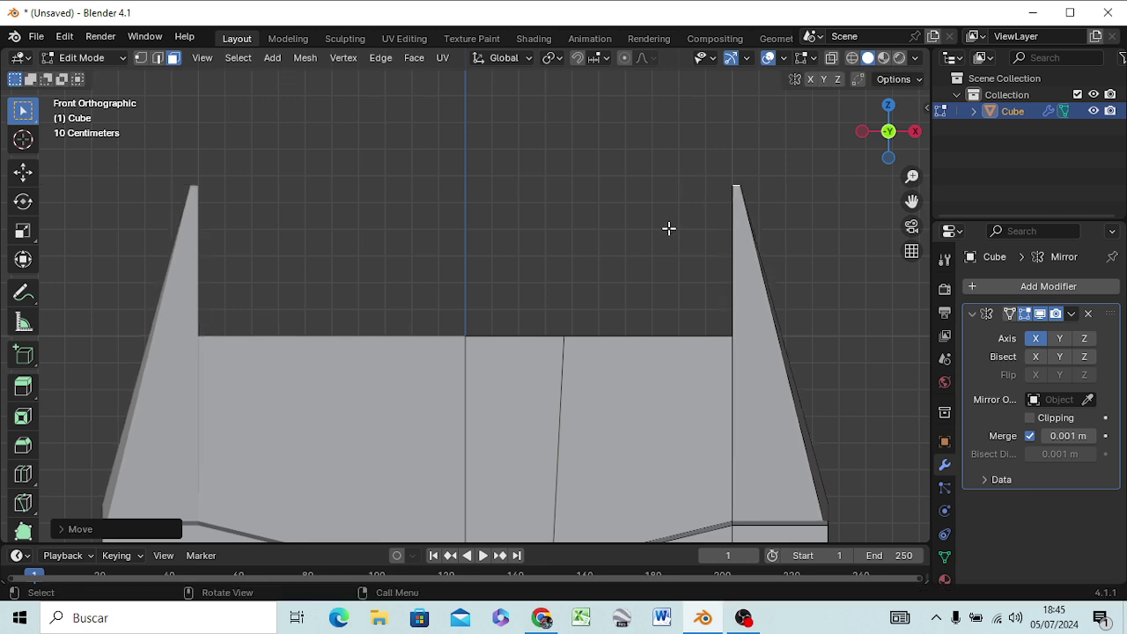
{"action": "scroll", "coordinate": [520, 353], "scroll_direction": "down", "scroll_amount": 1}
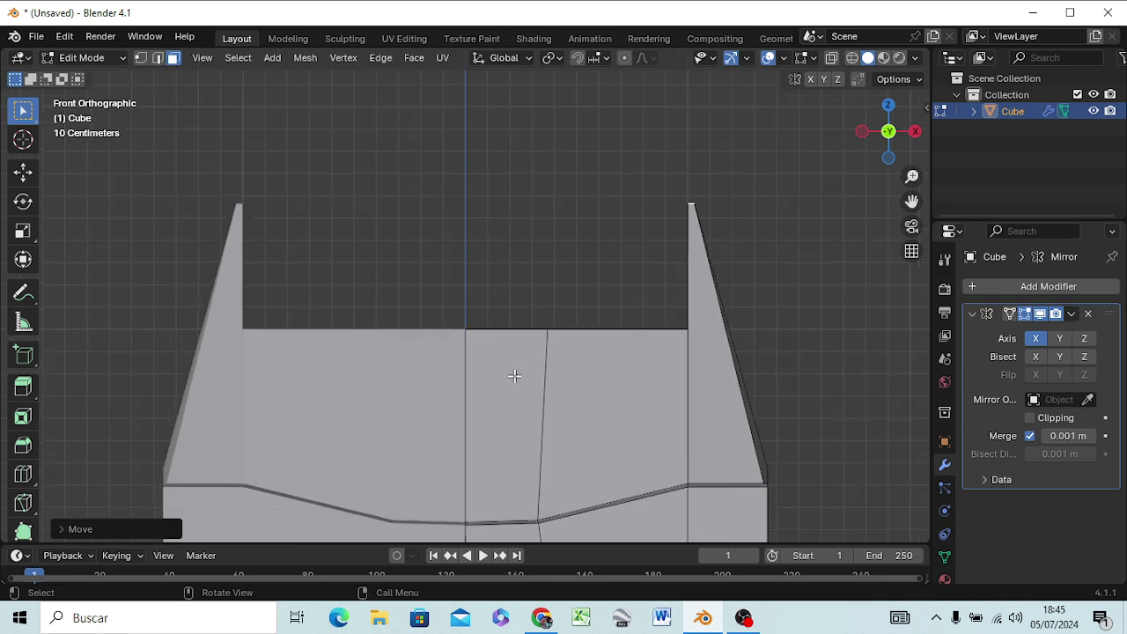
{"action": "scroll", "coordinate": [518, 370], "scroll_direction": "down", "scroll_amount": 3}
{"action": "scroll", "coordinate": [517, 375], "scroll_direction": "down", "scroll_amount": 3}
{"action": "scroll", "coordinate": [514, 392], "scroll_direction": "up", "scroll_amount": 1}
{"action": "scroll", "coordinate": [514, 397], "scroll_direction": "up", "scroll_amount": 1}
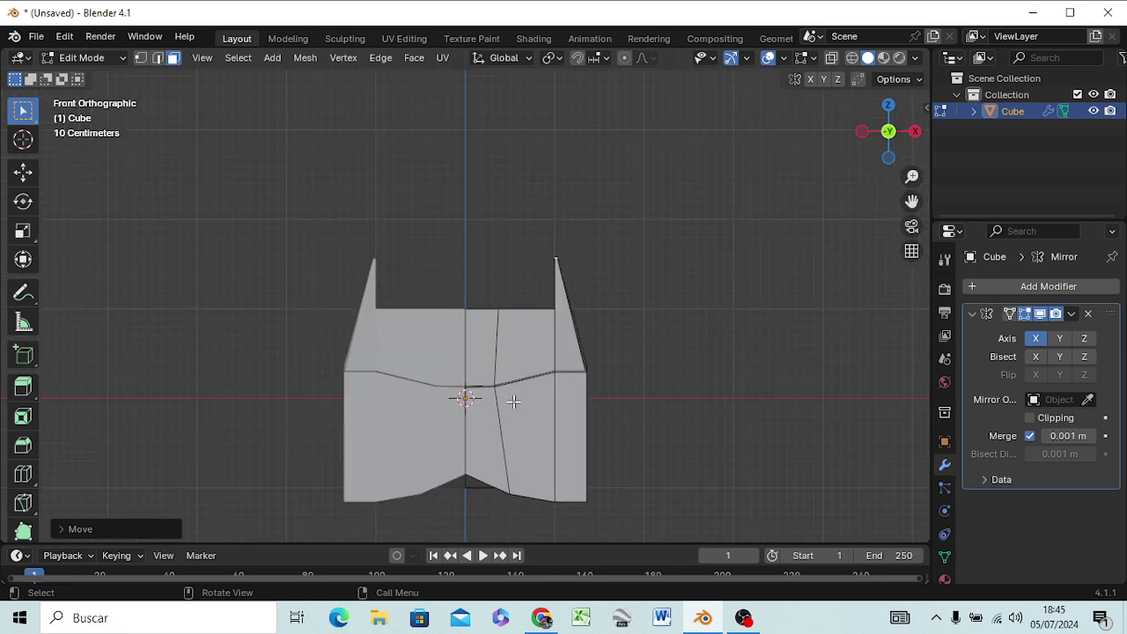
{"action": "scroll", "coordinate": [512, 402], "scroll_direction": "up", "scroll_amount": 1}
{"action": "mouse_move", "coordinate": [512, 402]}
{"action": "middle_mouse_down"}
{"action": "mouse_move", "coordinate": [513, 415]}
{"action": "mouse_move", "coordinate": [372, 446]}
{"action": "mouse_move", "coordinate": [297, 405]}
{"action": "mouse_move", "coordinate": [261, 448]}
{"action": "mouse_move", "coordinate": [295, 459]}
{"action": "mouse_move", "coordinate": [326, 440]}
{"action": "middle_mouse_up"}
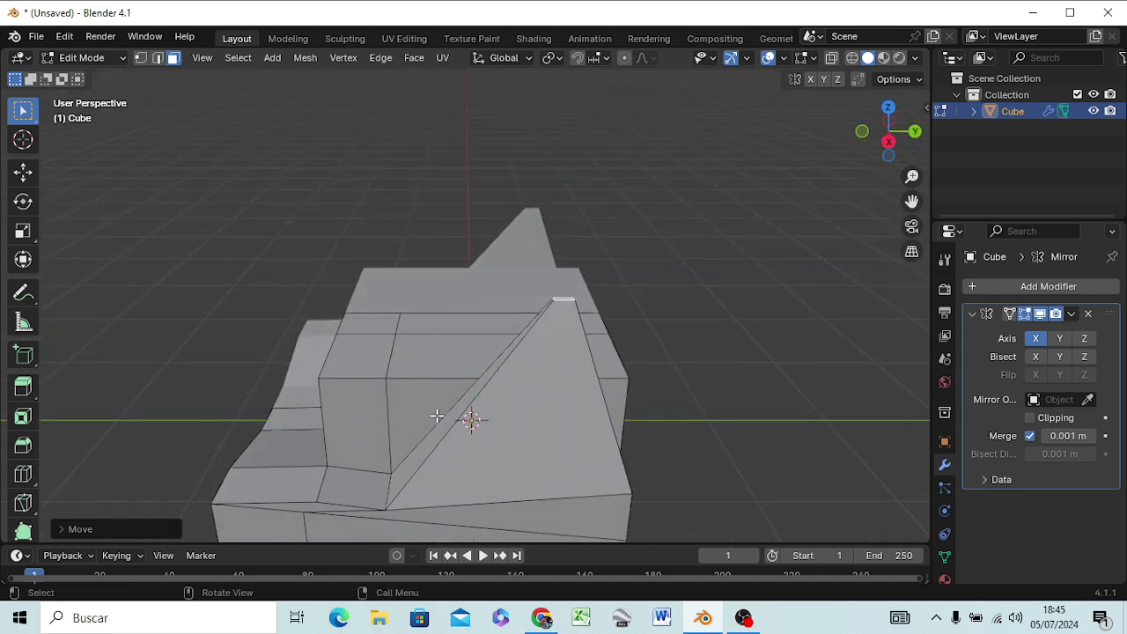
Step: Add a short extra segment at each spike top and scale it narrower toward a point
{"action": "key", "text": "g"}
{"action": "key", "text": "z"}
{"action": "key", "text": "z"}
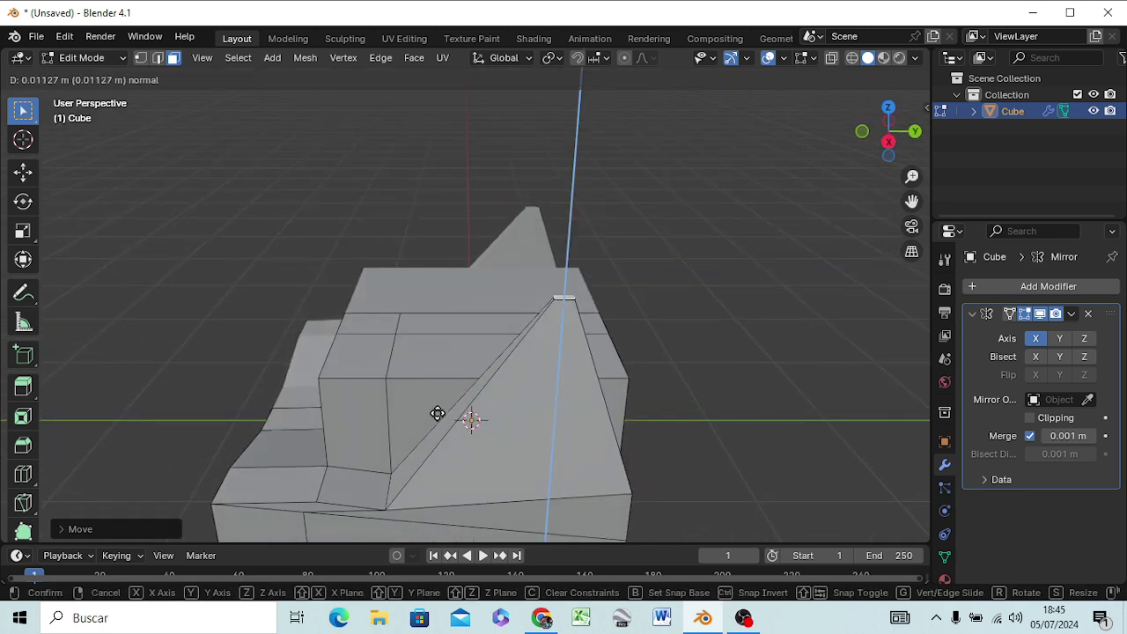
{"action": "left_click", "coordinate": [438, 413]}
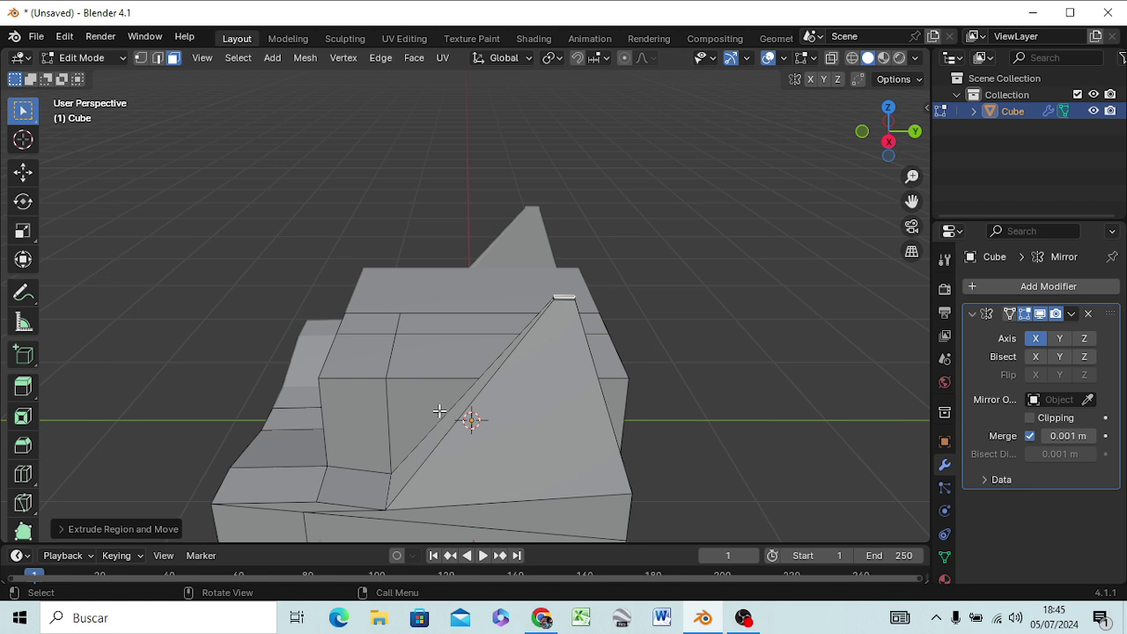
{"action": "key", "text": "s"}
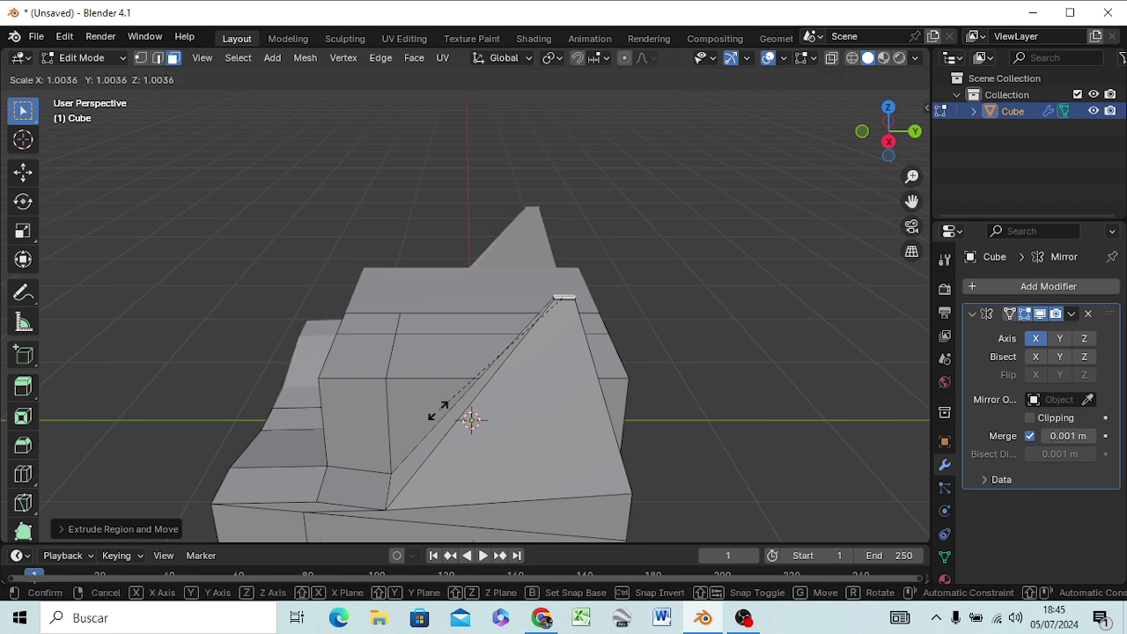
{"action": "left_click", "coordinate": [400, 437]}
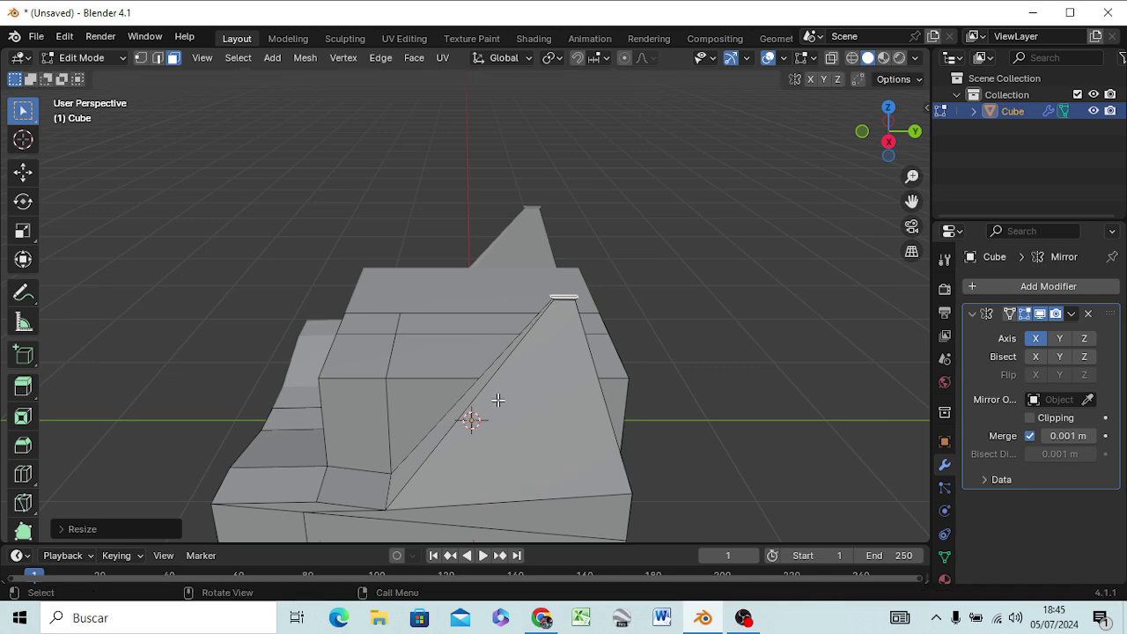
{"action": "middle_click_drag", "start_coordinate": [503, 406], "coordinate": [690, 424]}
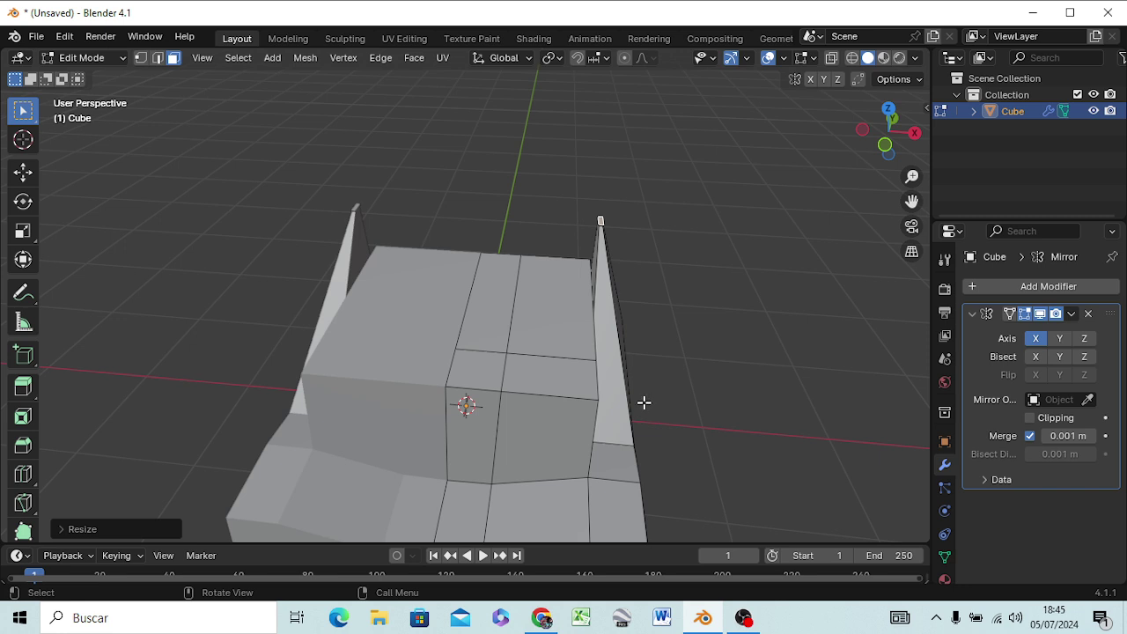
{"action": "key", "text": "ctrl+z"}
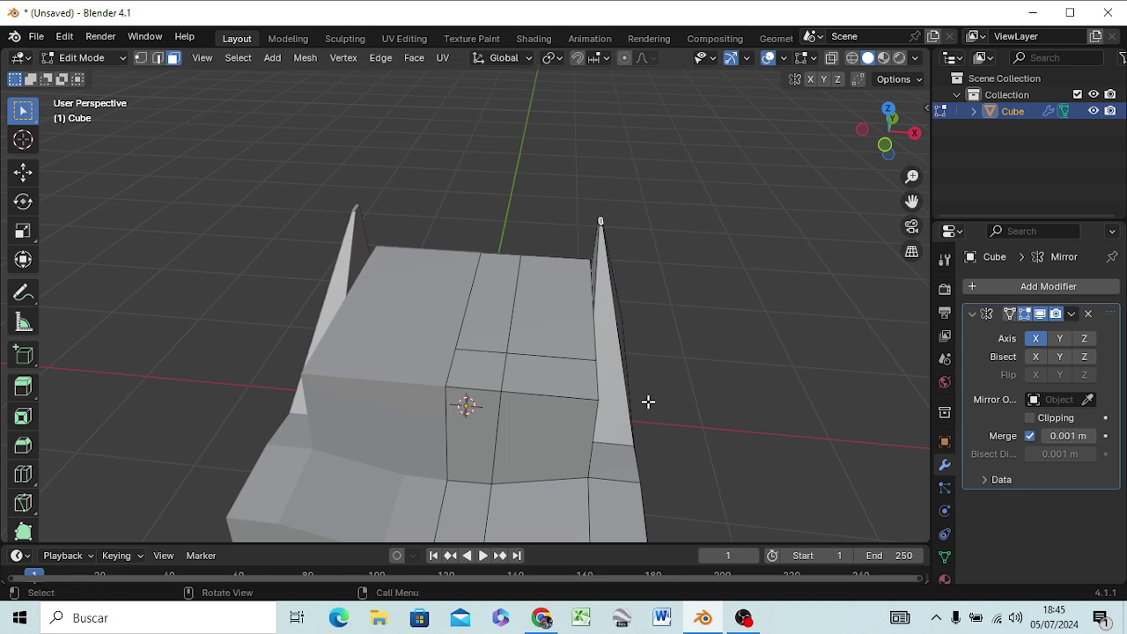
{"action": "scroll", "coordinate": [630, 326], "scroll_direction": "up", "scroll_amount": 3}
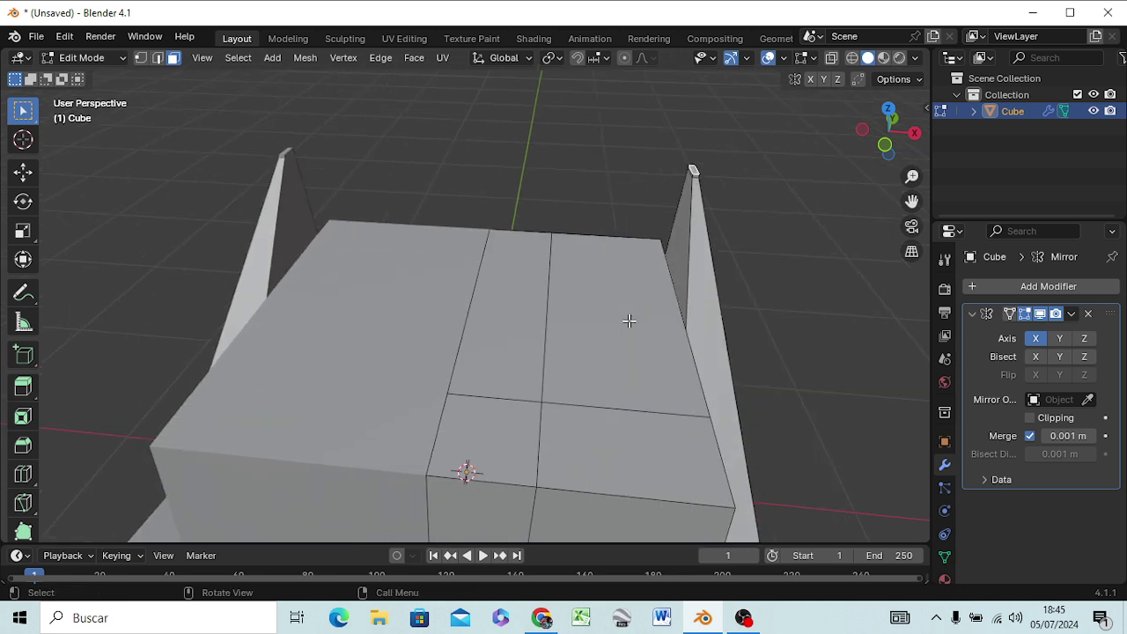
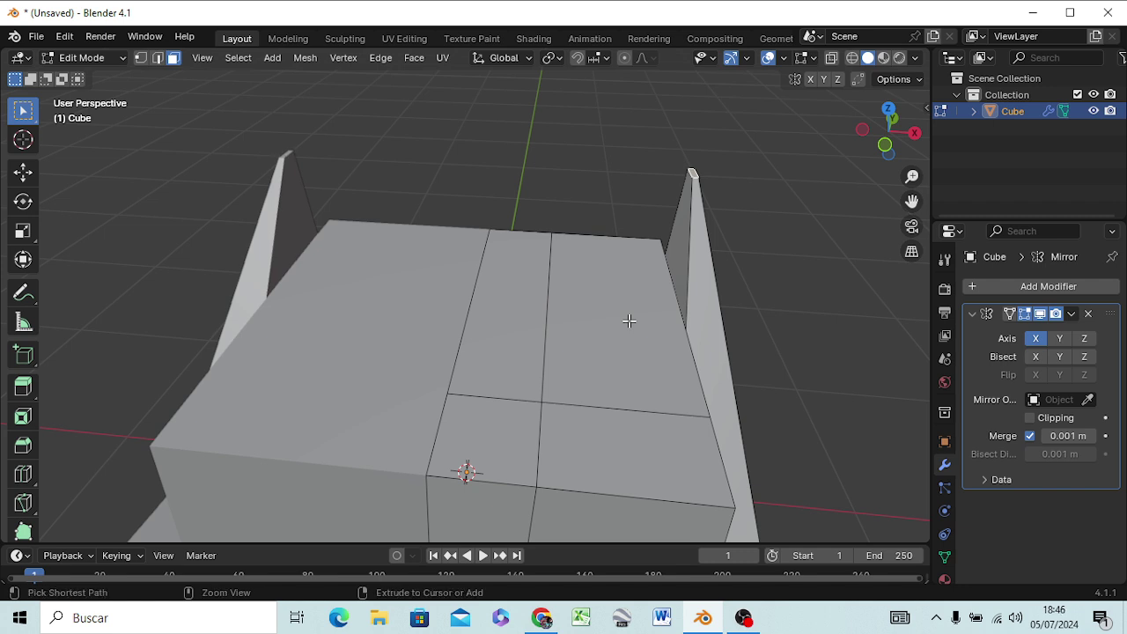
Step: Undo the last change, then slide the post tips about 0.16 m inward along X over the box sides
{"action": "key", "text": "ctrl+z"}
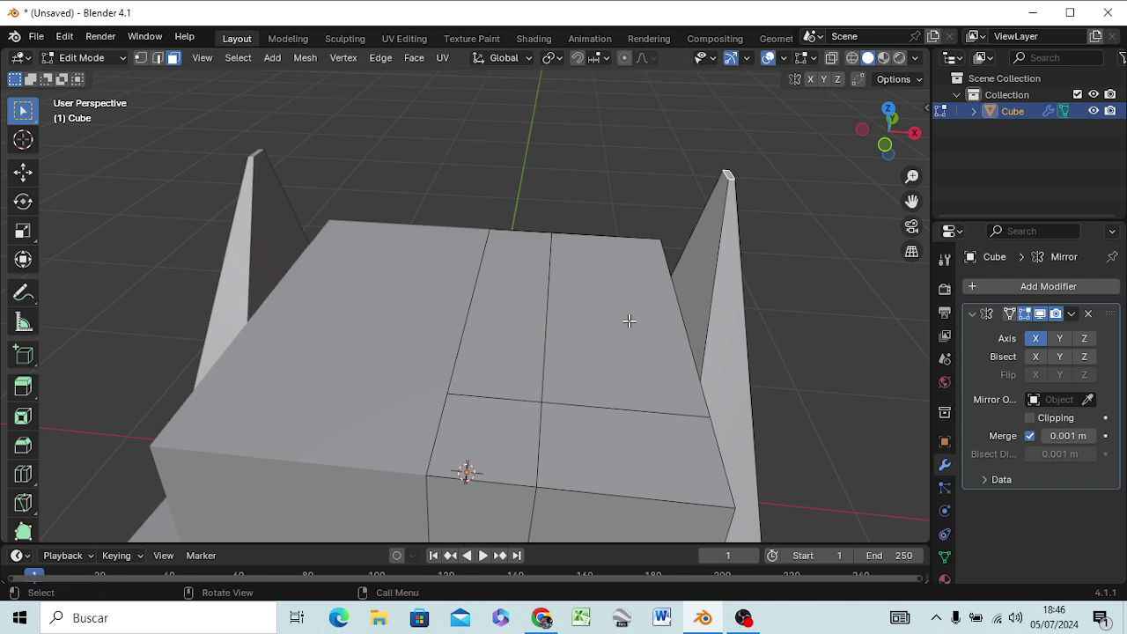
{"action": "key", "text": "KP_1"}
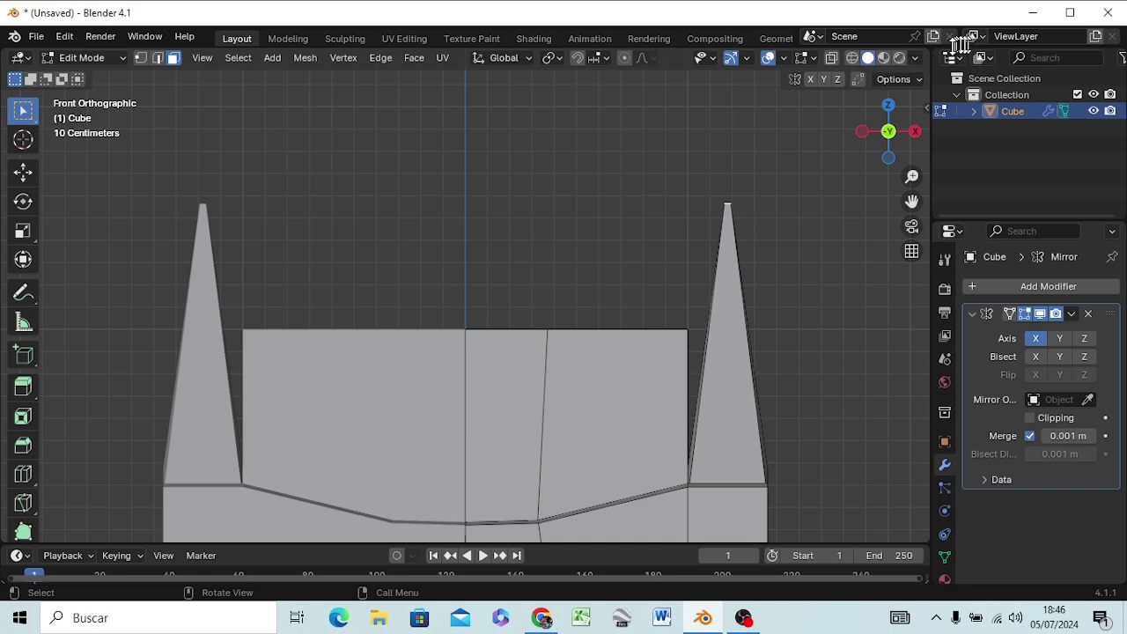
{"action": "key", "text": "g"}
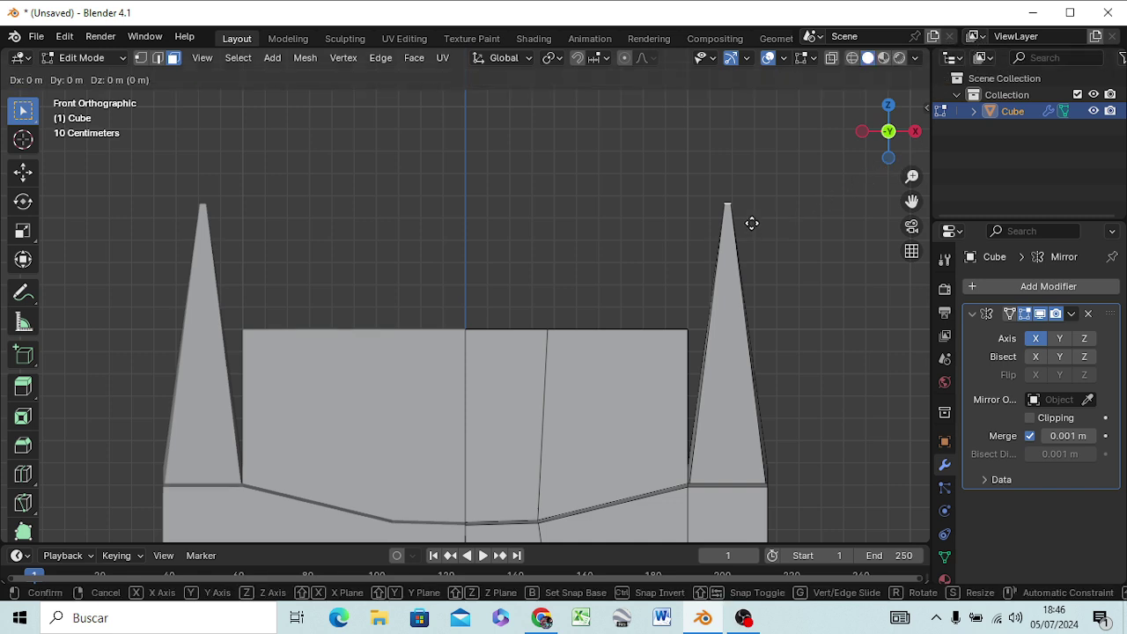
{"action": "key", "text": "x"}
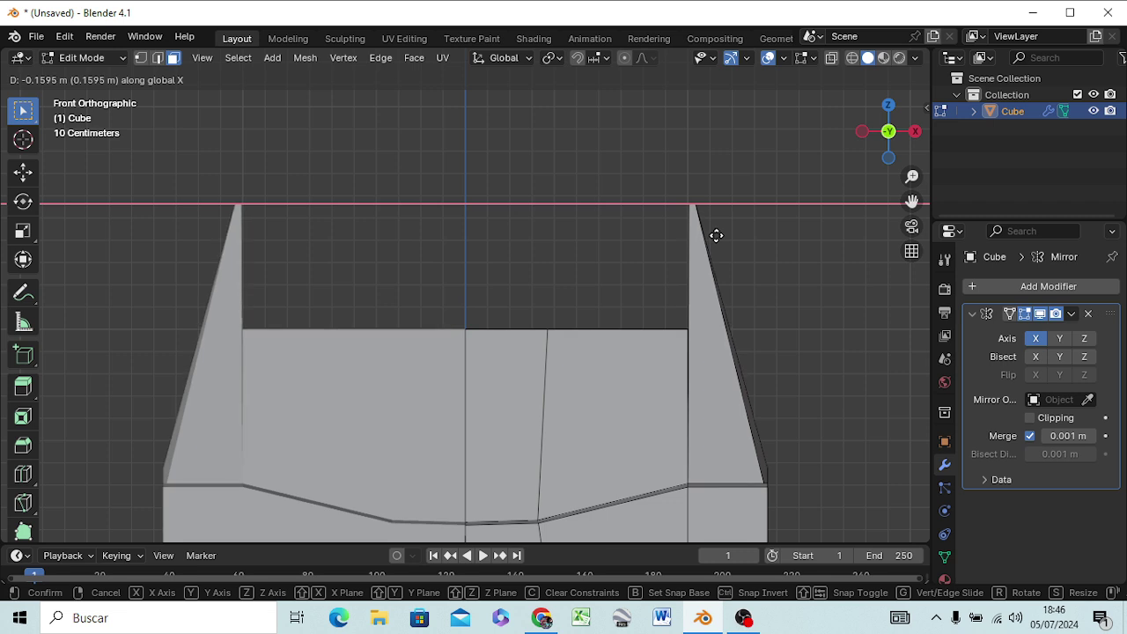
{"action": "left_click", "coordinate": [713, 234]}
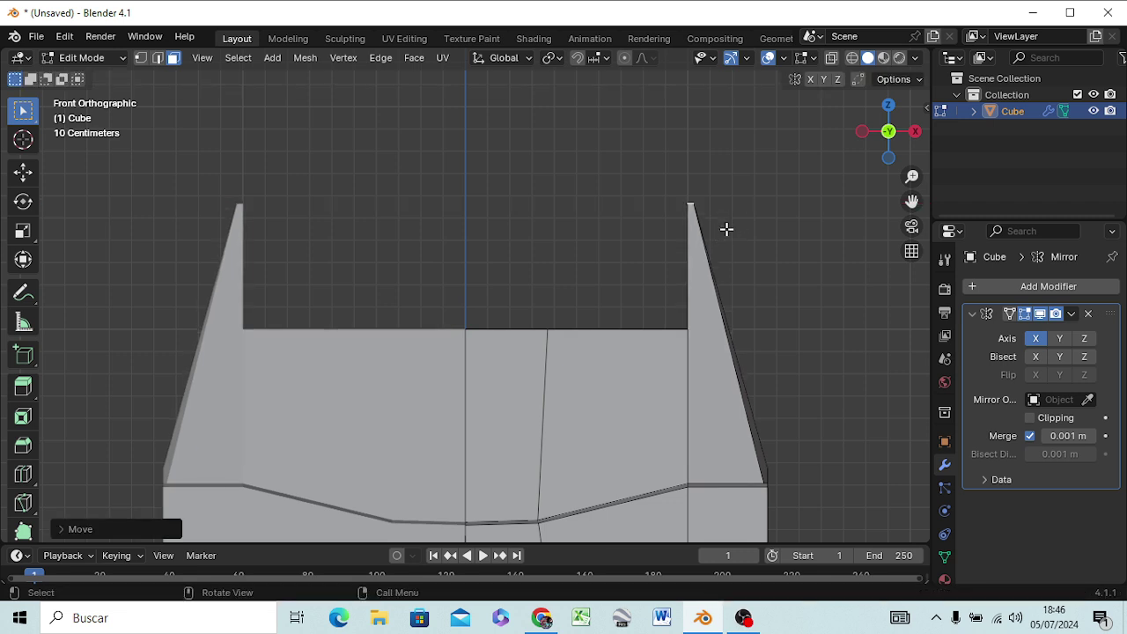
Step: In Top view, scale the post tips to about 0.30 of their depth along Y
{"action": "key", "text": "KP_7"}
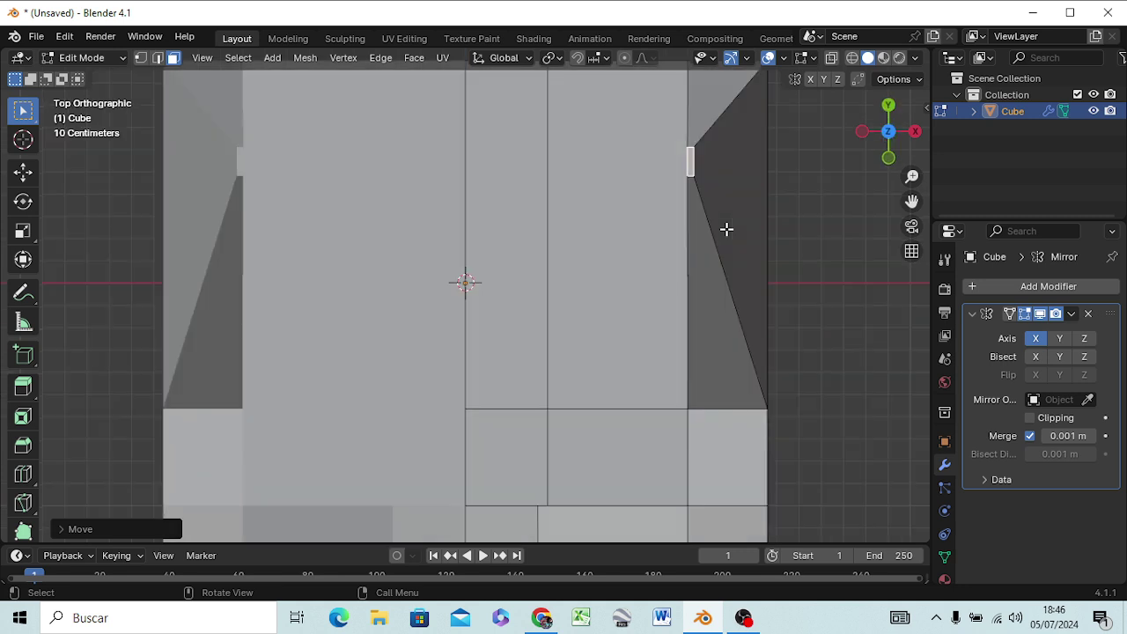
{"action": "key", "text": "s"}
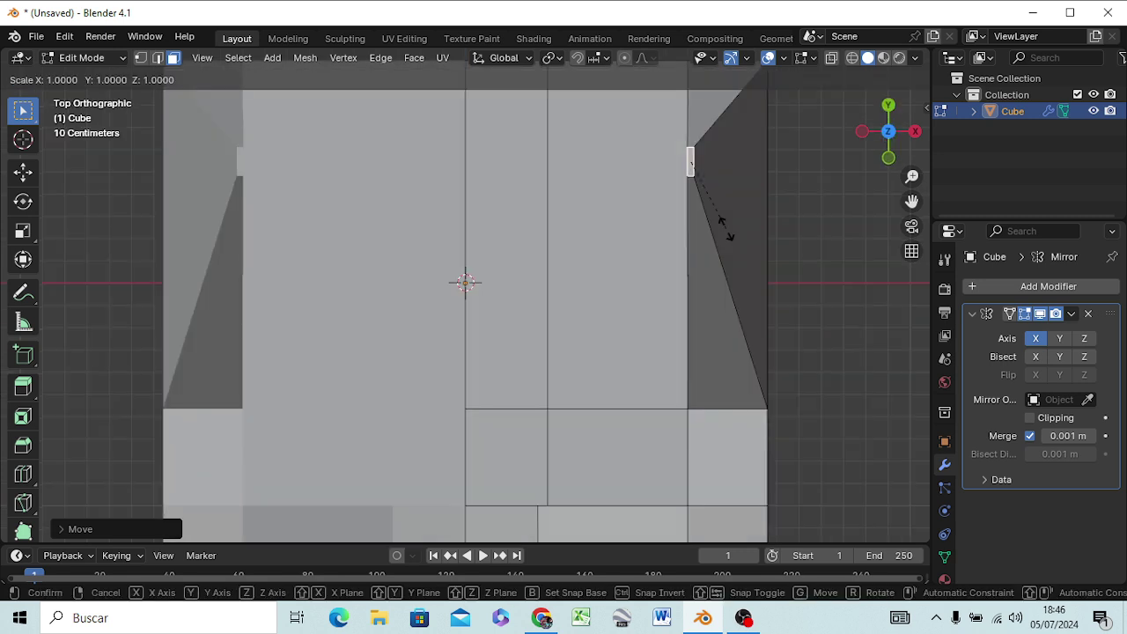
{"action": "key", "text": "y"}
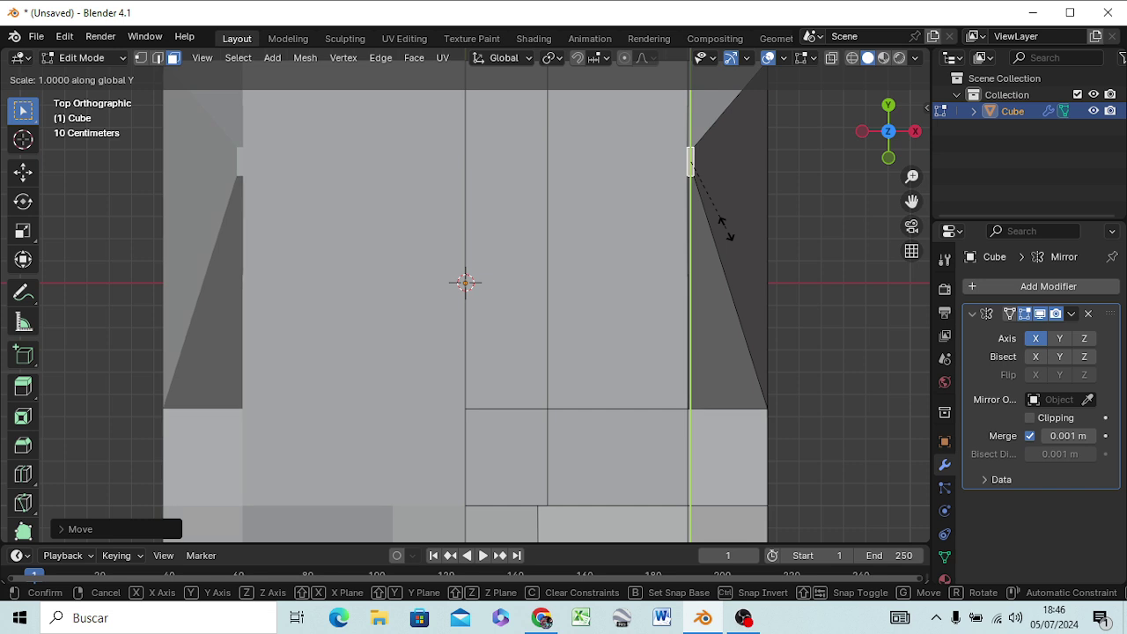
{"action": "left_click", "coordinate": [700, 181]}
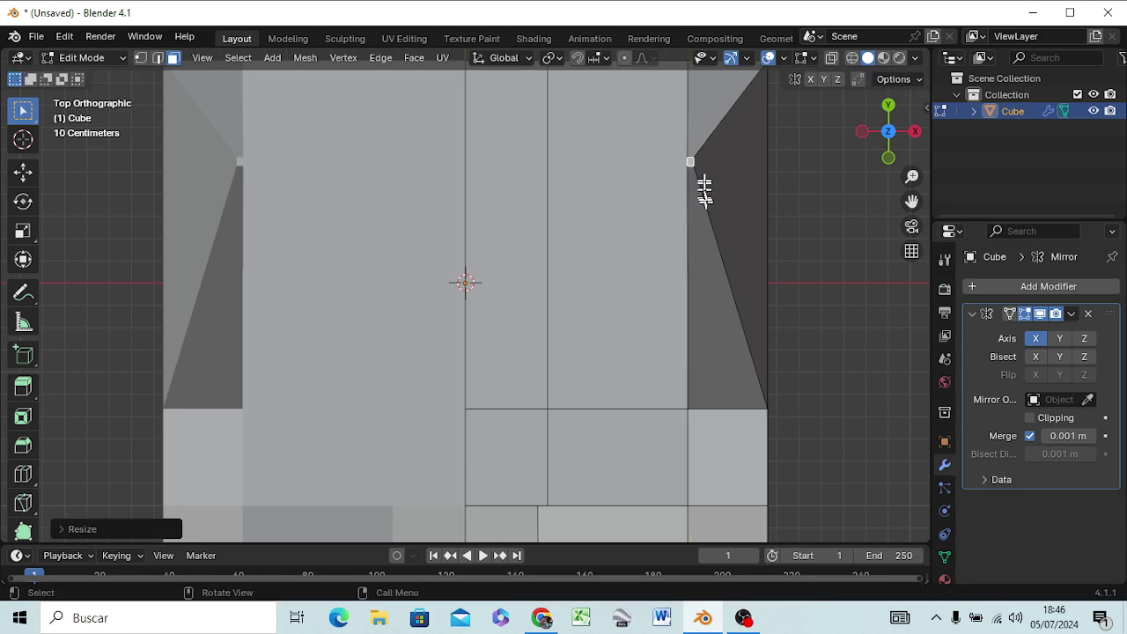
{"action": "mouse_move", "coordinate": [767, 282]}
{"action": "middle_mouse_down"}
{"action": "mouse_move", "coordinate": [621, 197]}
{"action": "mouse_move", "coordinate": [541, 106]}
{"action": "mouse_move", "coordinate": [564, 105]}
{"action": "middle_mouse_up"}
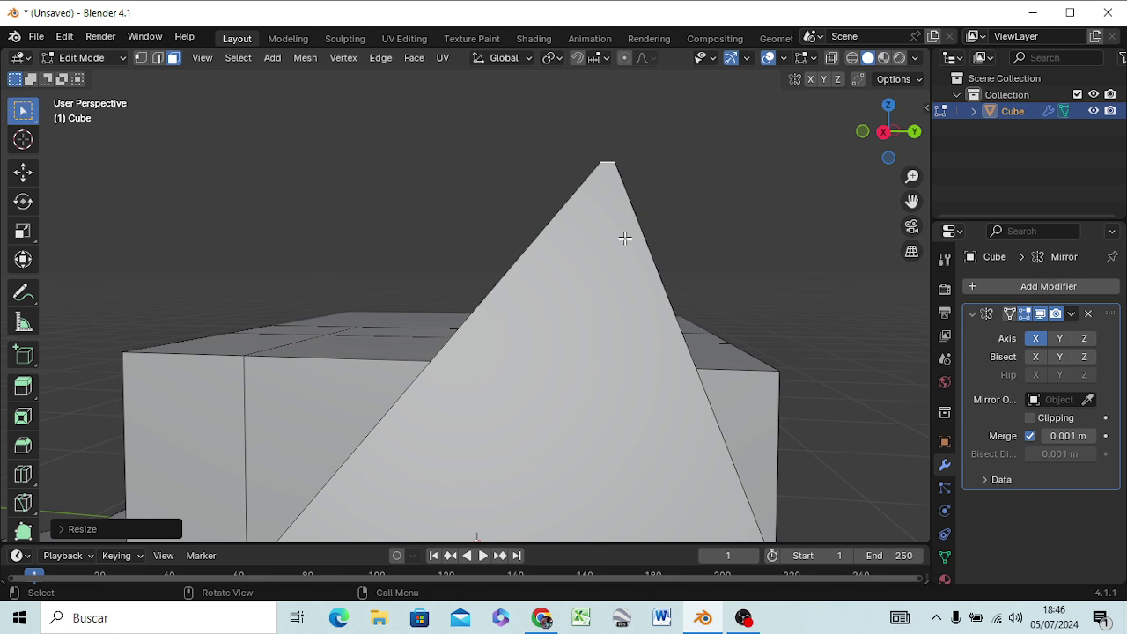
Step: Nudge the post tip slightly to a new position
{"action": "scroll", "coordinate": [535, 374], "scroll_direction": "down", "scroll_amount": 5}
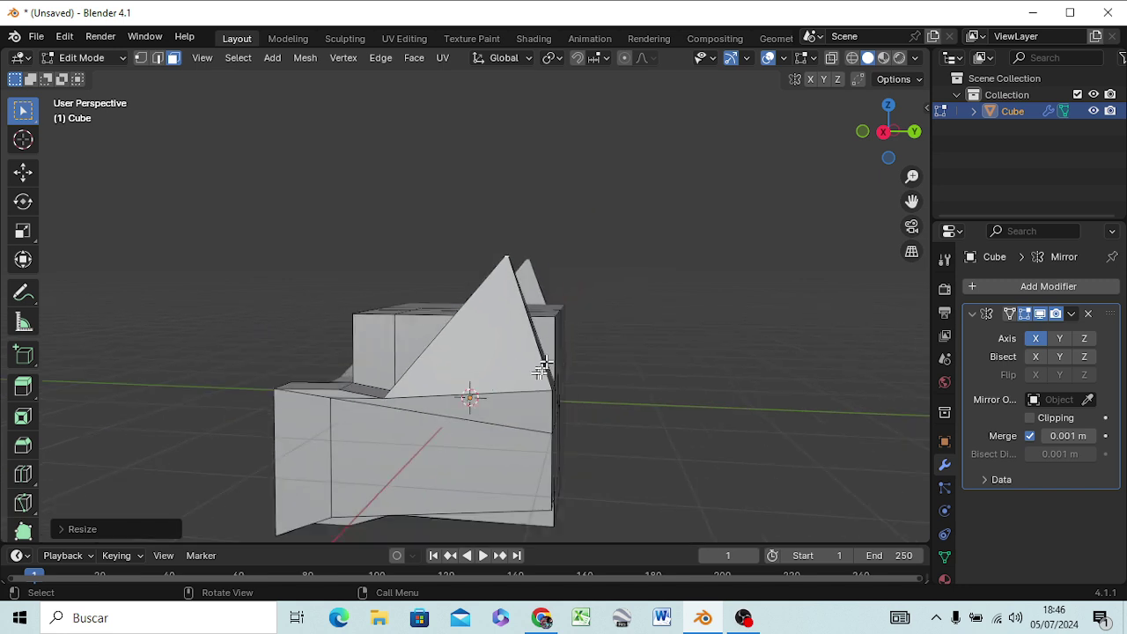
{"action": "middle_click_drag", "start_coordinate": [548, 370], "coordinate": [575, 349]}
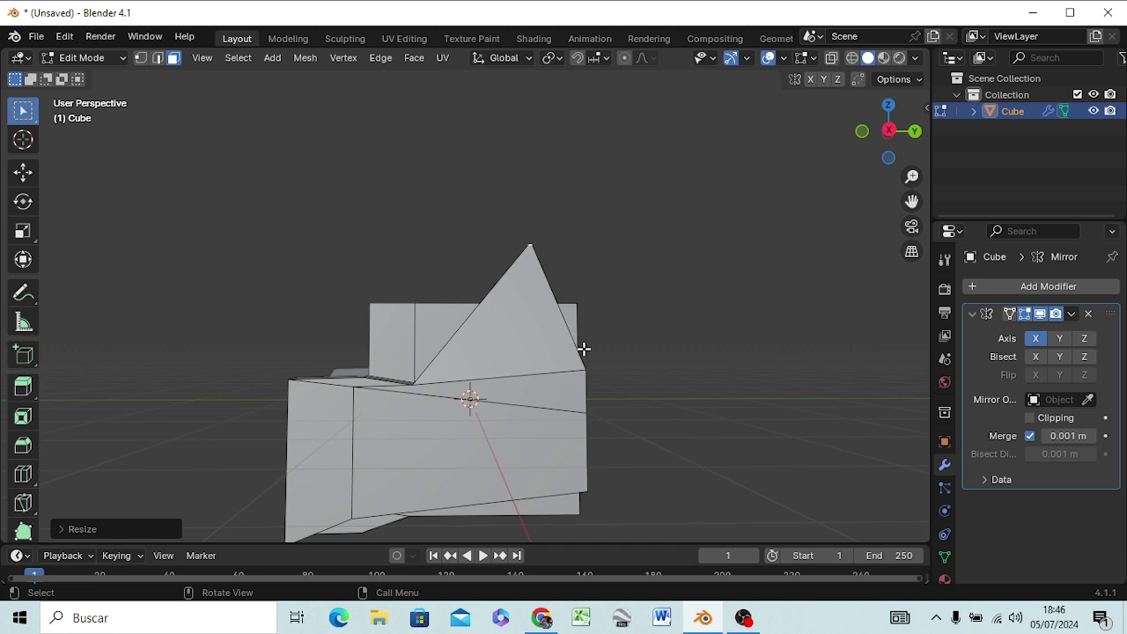
{"action": "key", "text": "g"}
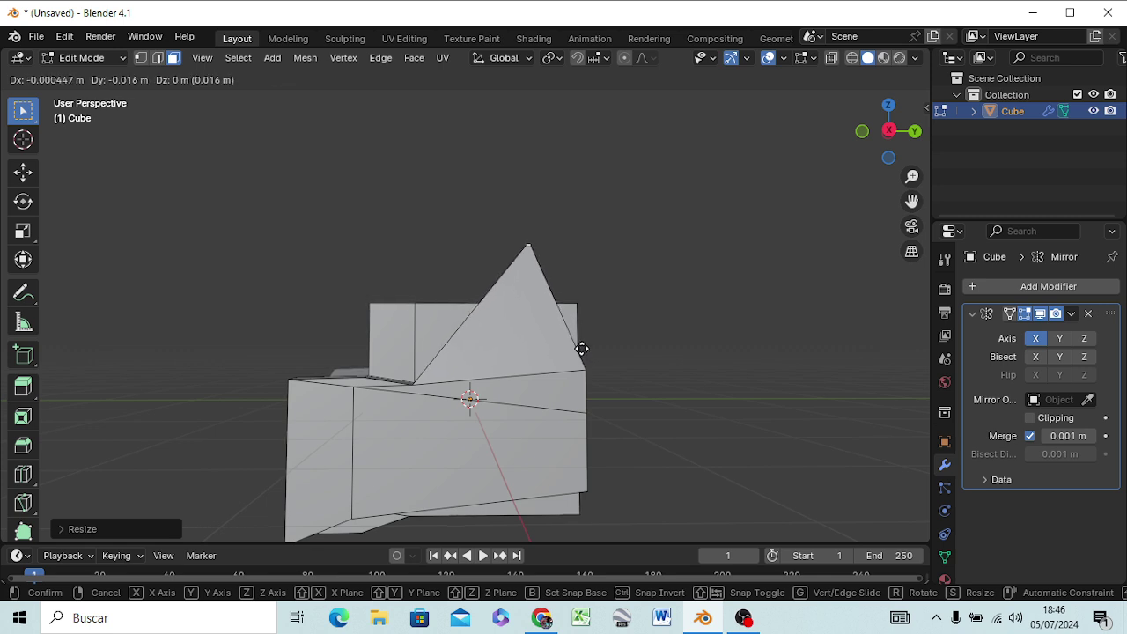
{"action": "left_click", "coordinate": [582, 349]}
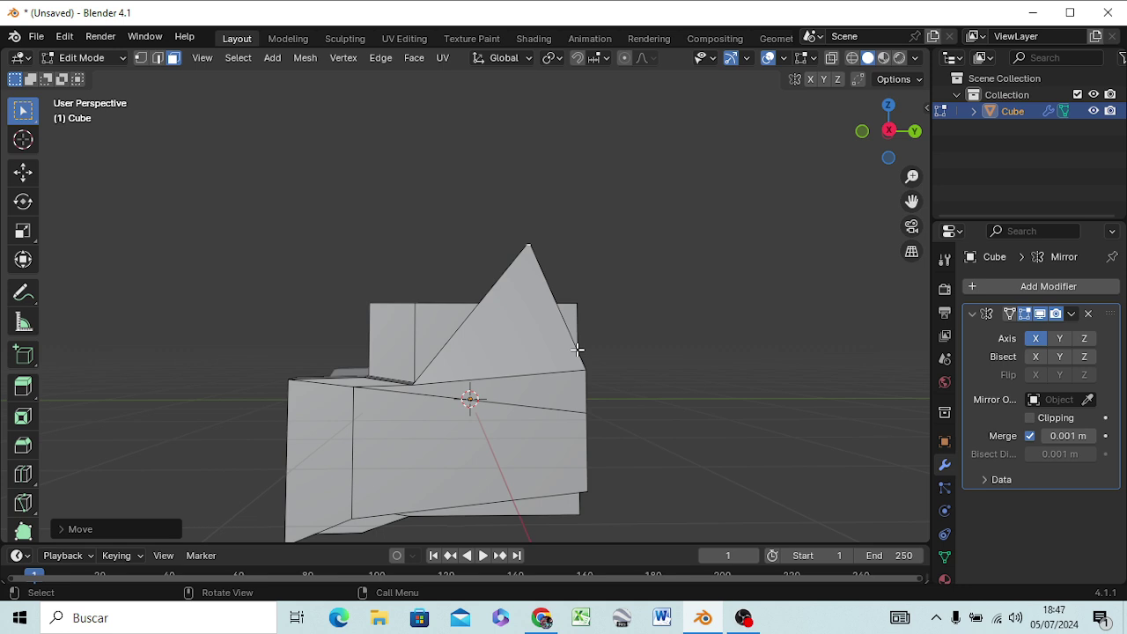
Step: Scale the post tip up slightly, then switch to Right view
{"action": "scroll", "coordinate": [486, 260], "scroll_direction": "up", "scroll_amount": 2}
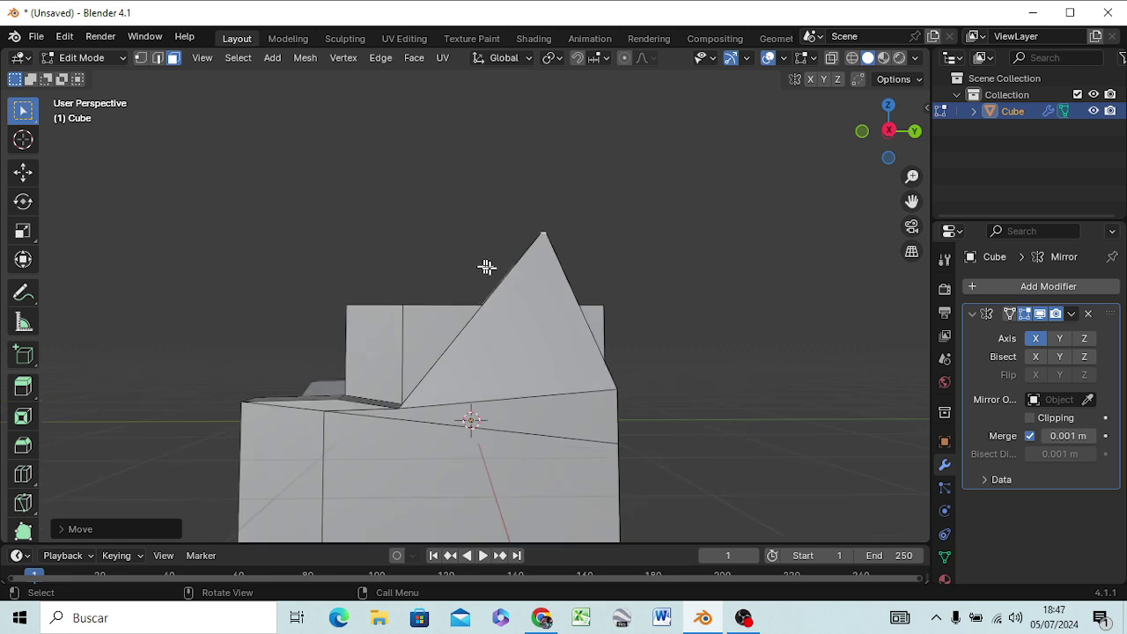
{"action": "scroll", "coordinate": [494, 266], "scroll_direction": "up", "scroll_amount": 3}
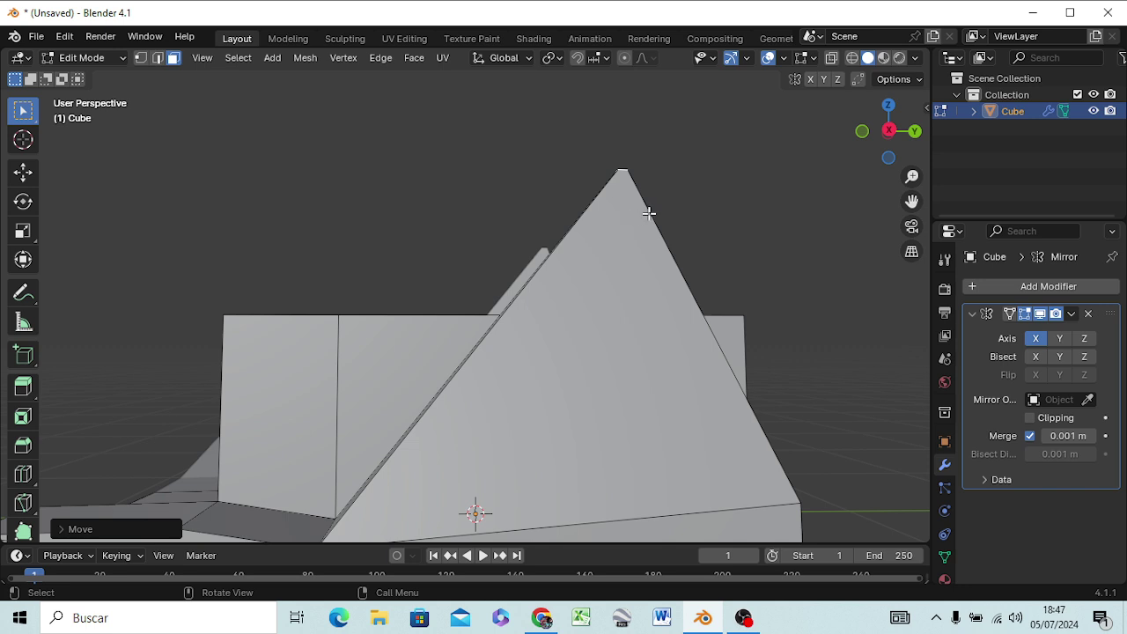
{"action": "key", "text": "s"}
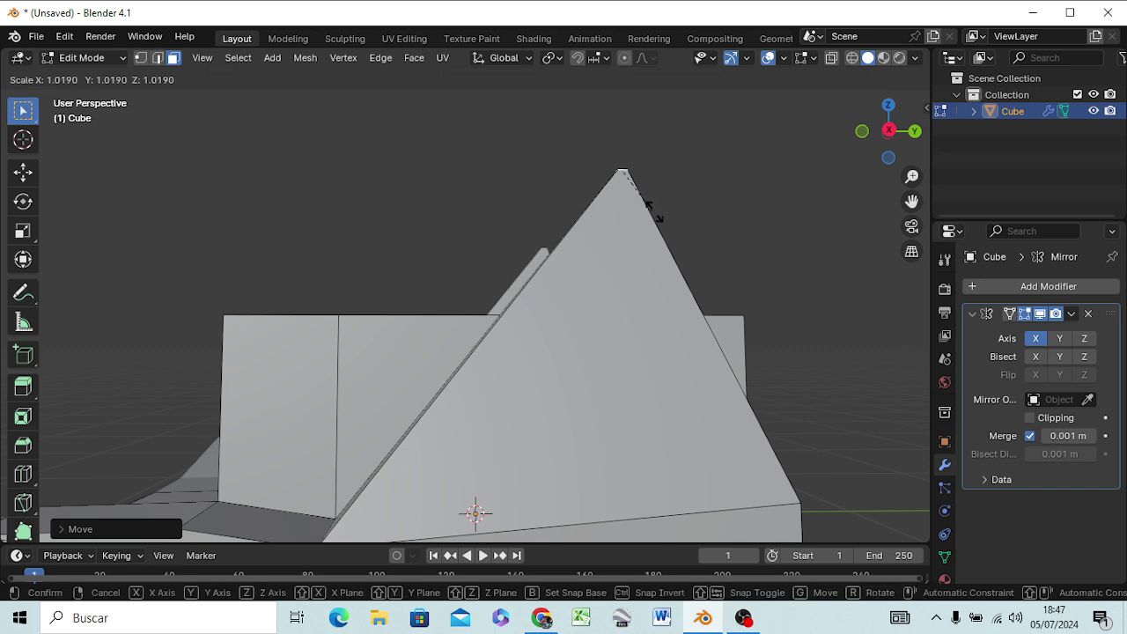
{"action": "left_click", "coordinate": [697, 231]}
{"action": "middle_click_drag", "start_coordinate": [649, 256], "coordinate": [627, 299]}
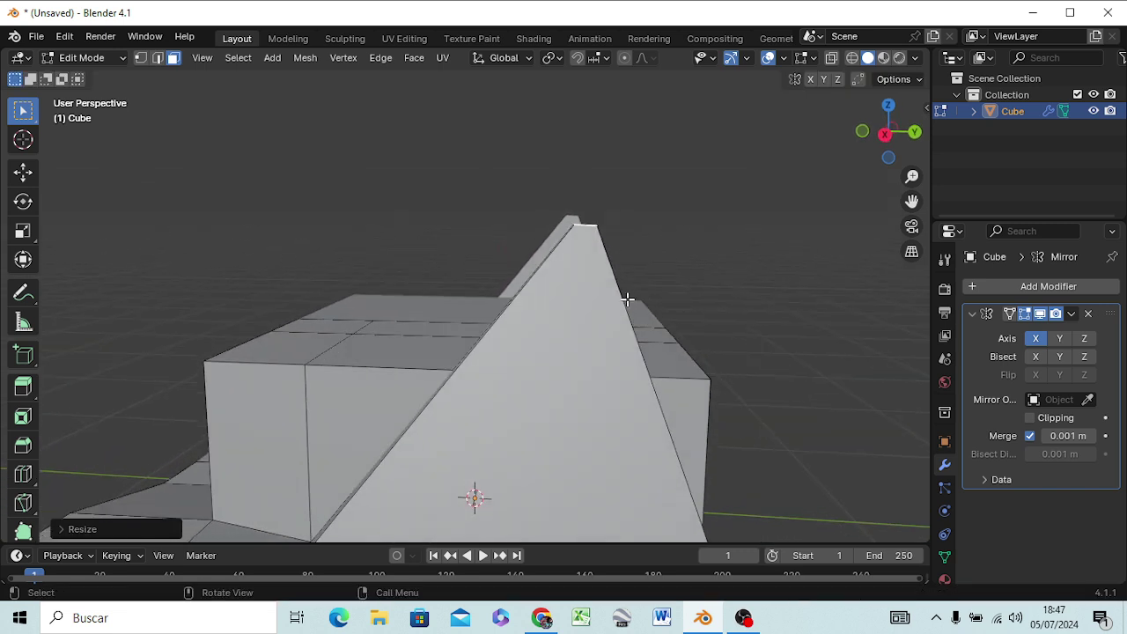
{"action": "key", "text": "KP_3"}
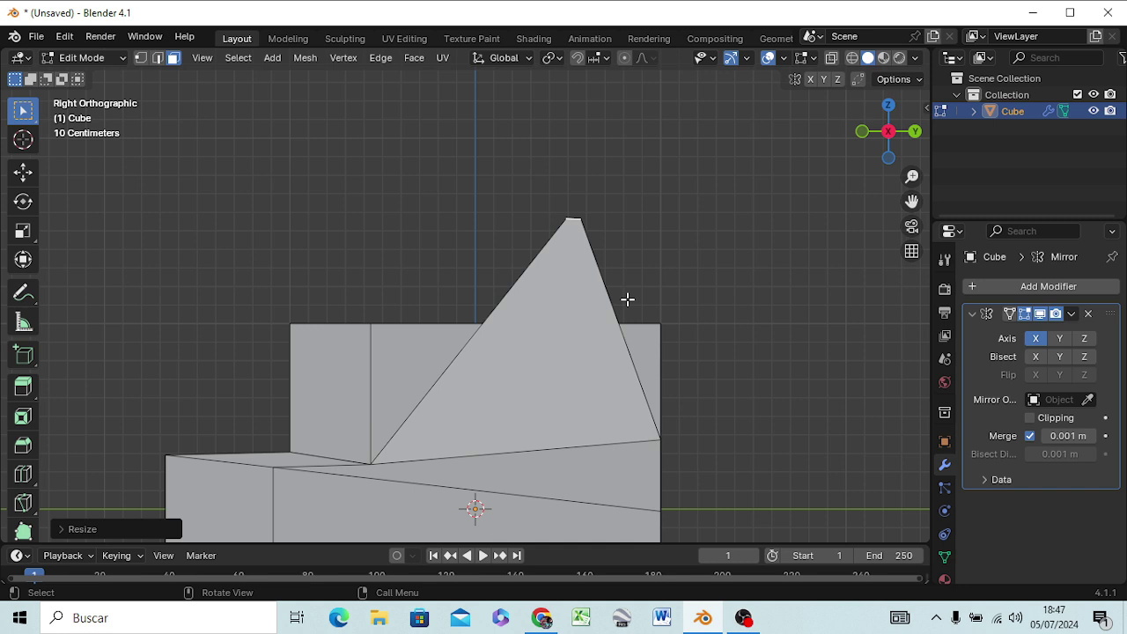
Step: Extrude a new section from the post tip and tilt it slightly
{"action": "key", "text": "g"}
{"action": "key", "text": "z"}
{"action": "key", "text": "z"}
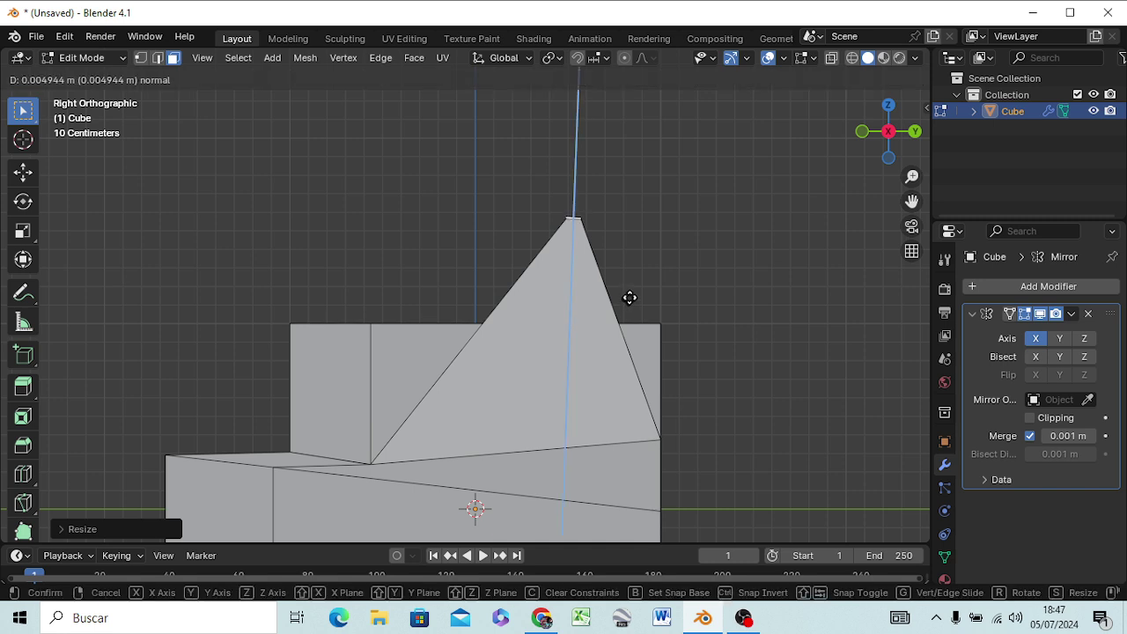
{"action": "right_click", "coordinate": [630, 298]}
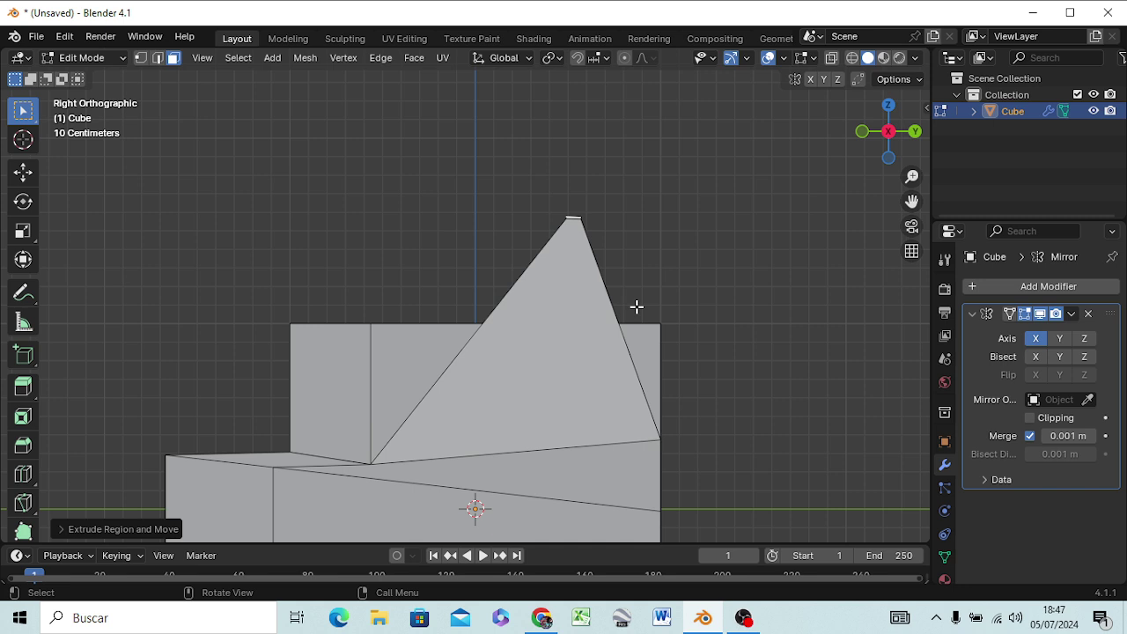
{"action": "key", "text": "r"}
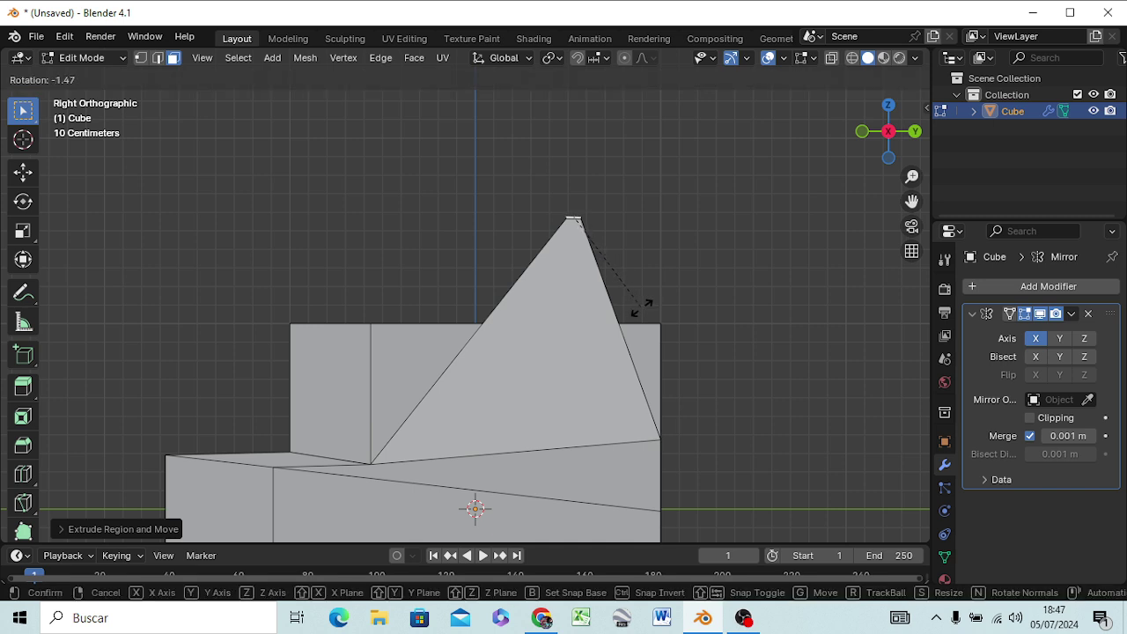
{"action": "left_click", "coordinate": [642, 306]}
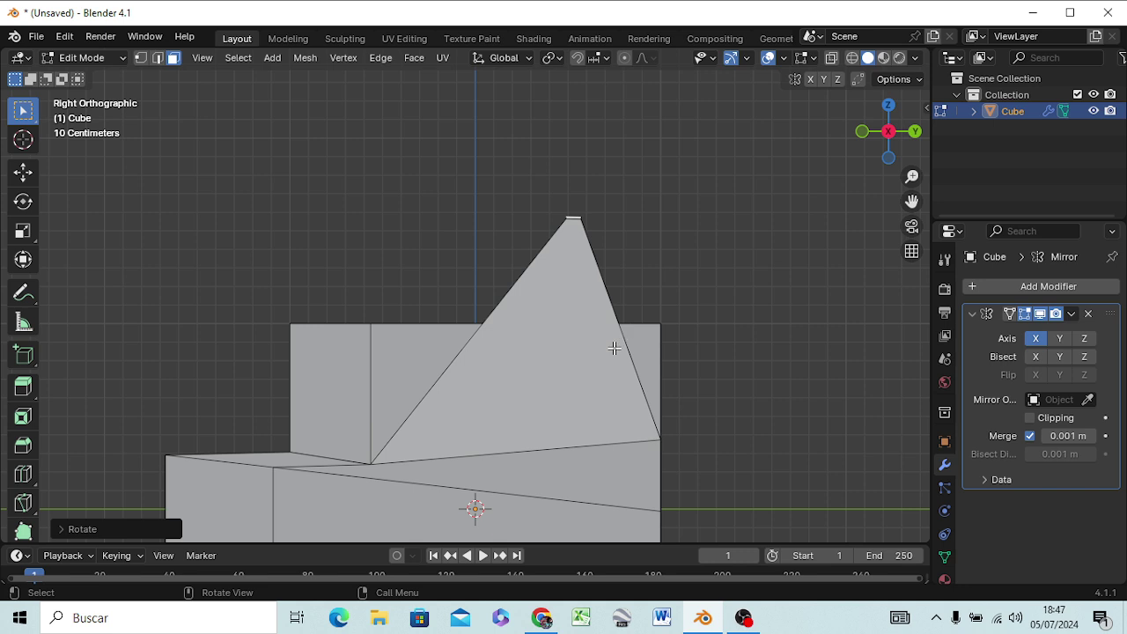
{"action": "key", "text": "r"}
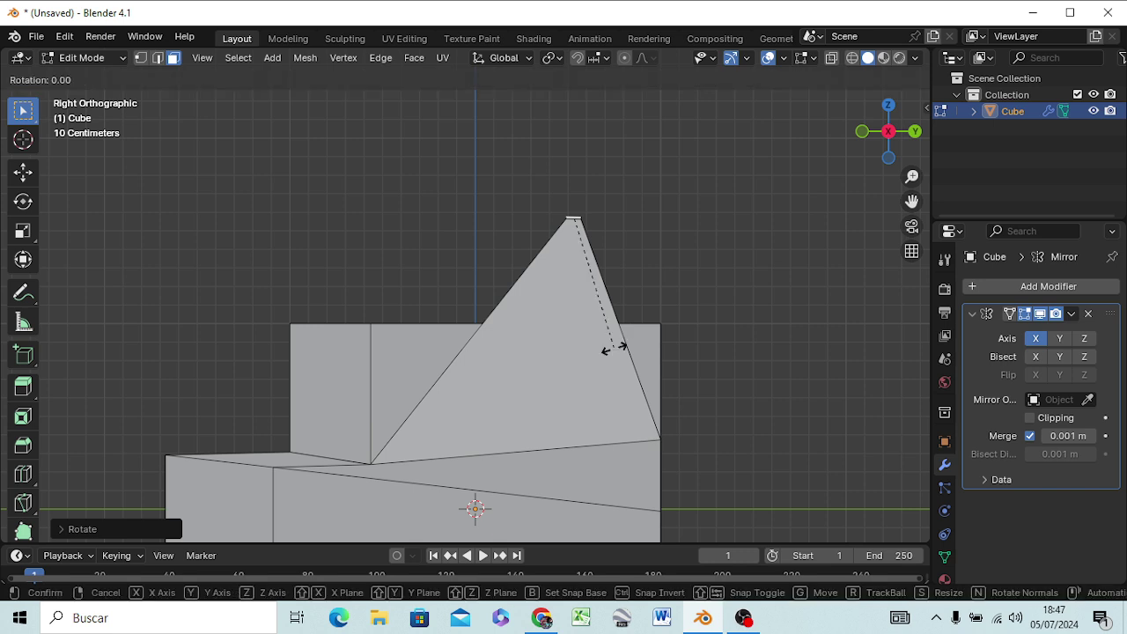
{"action": "key", "text": "Escape"}
Step: Extrude two more tip sections, widening each to form the base of the knob
{"action": "key", "text": "g"}
{"action": "key", "text": "z"}
{"action": "key", "text": "z"}
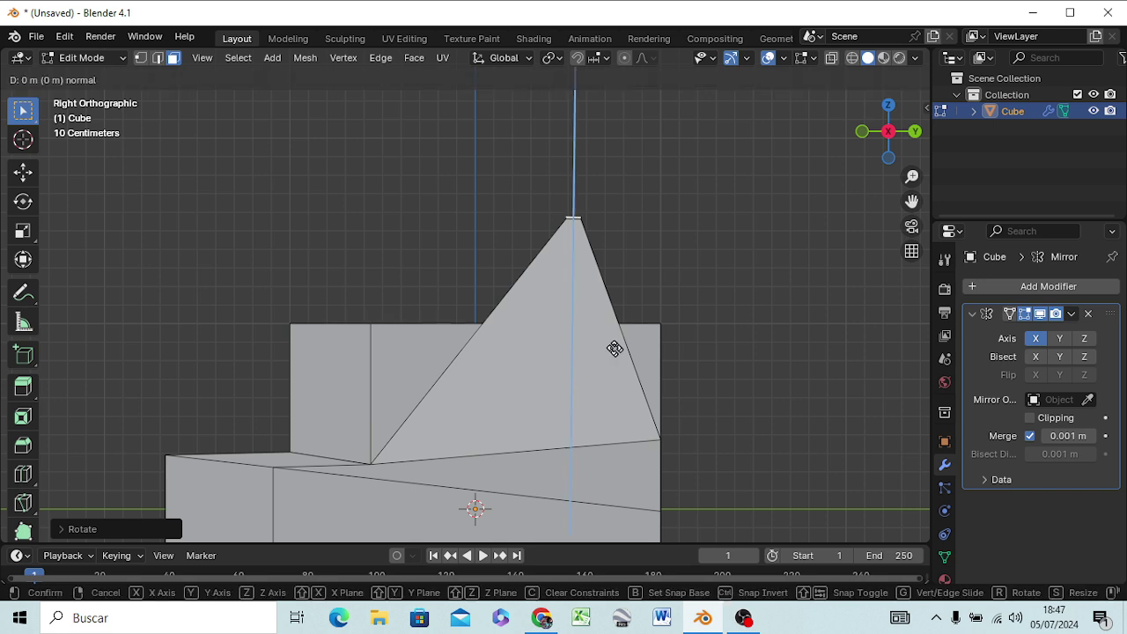
{"action": "left_click", "coordinate": [608, 344]}
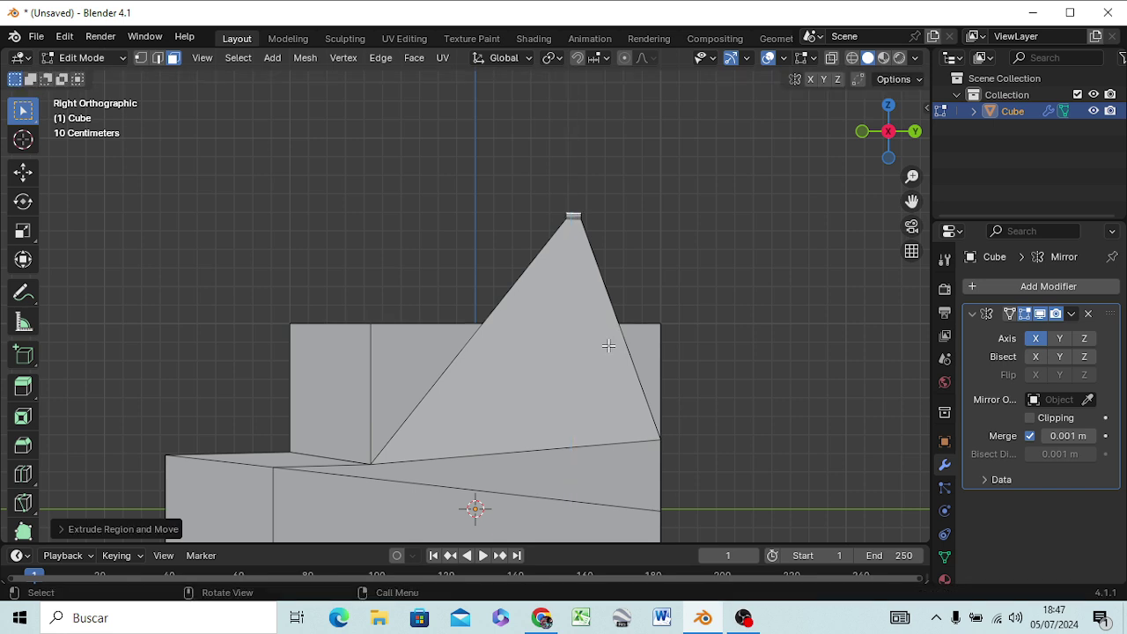
{"action": "key", "text": "s"}
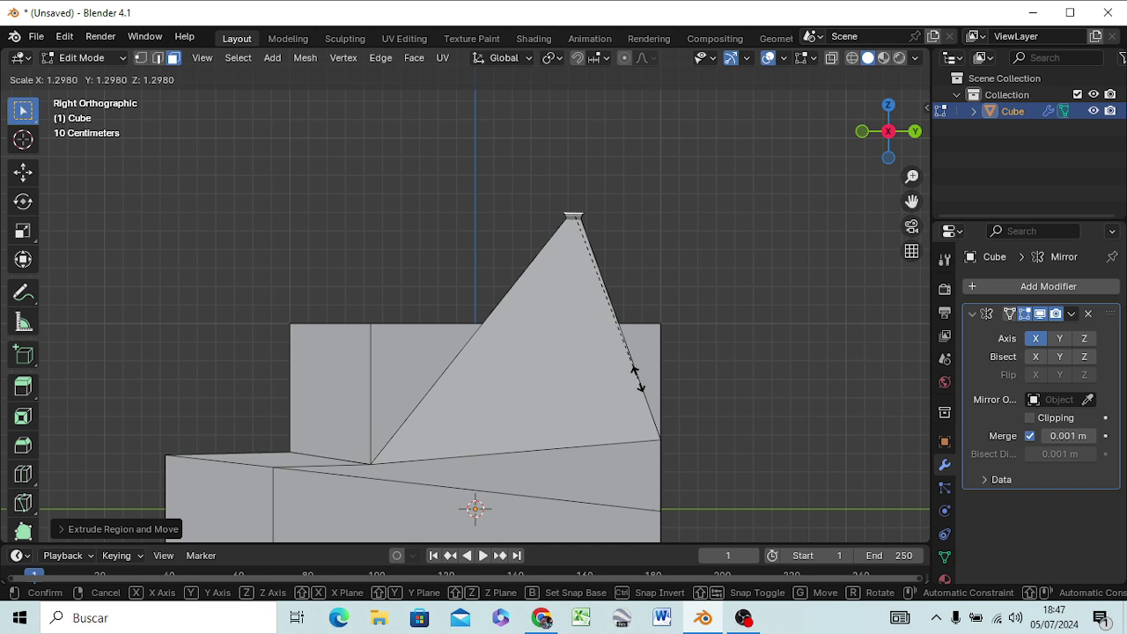
{"action": "left_click", "coordinate": [638, 379]}
{"action": "key", "text": "e"}
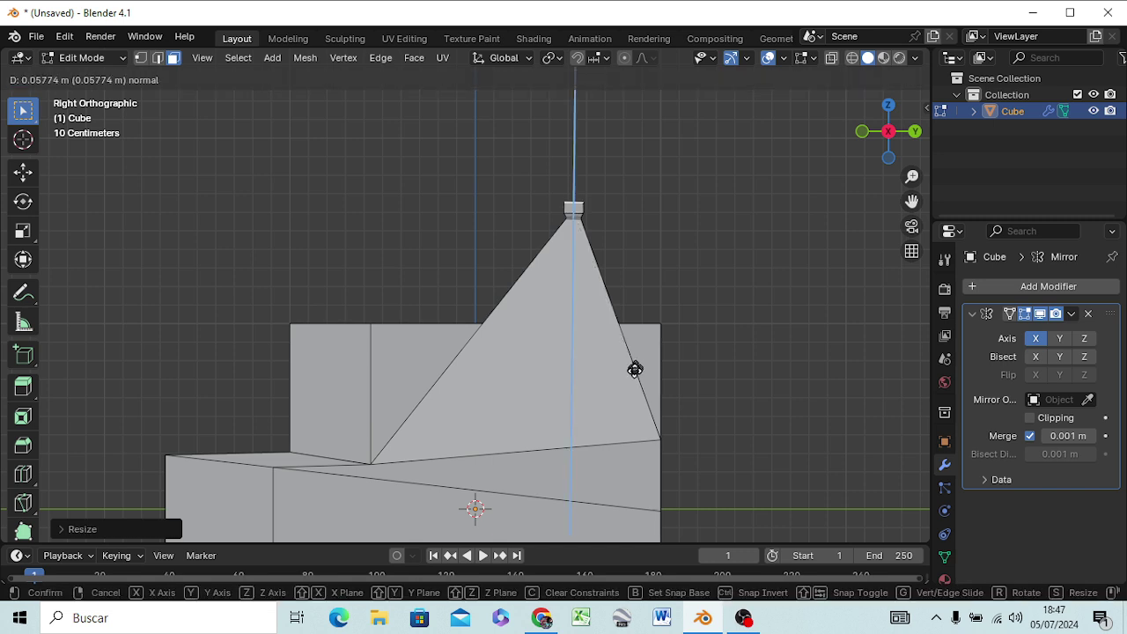
{"action": "left_click", "coordinate": [628, 376]}
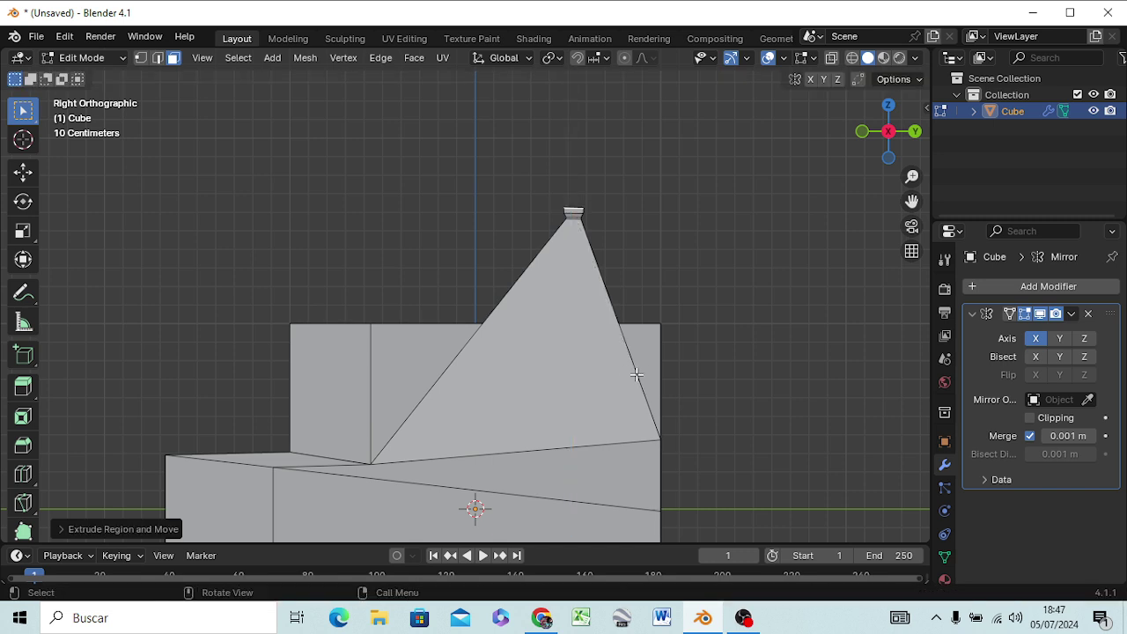
{"action": "key", "text": "s"}
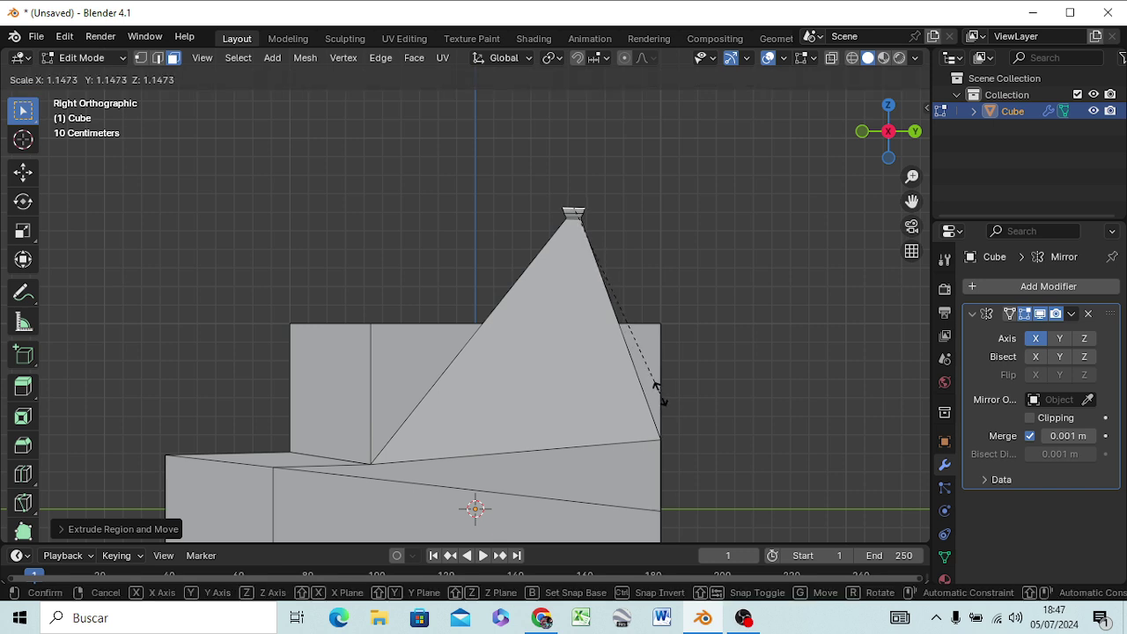
{"action": "left_click", "coordinate": [659, 393]}
Step: Stack further thin layers on the knob and shrink the top ring to close it
{"action": "key", "text": "e"}
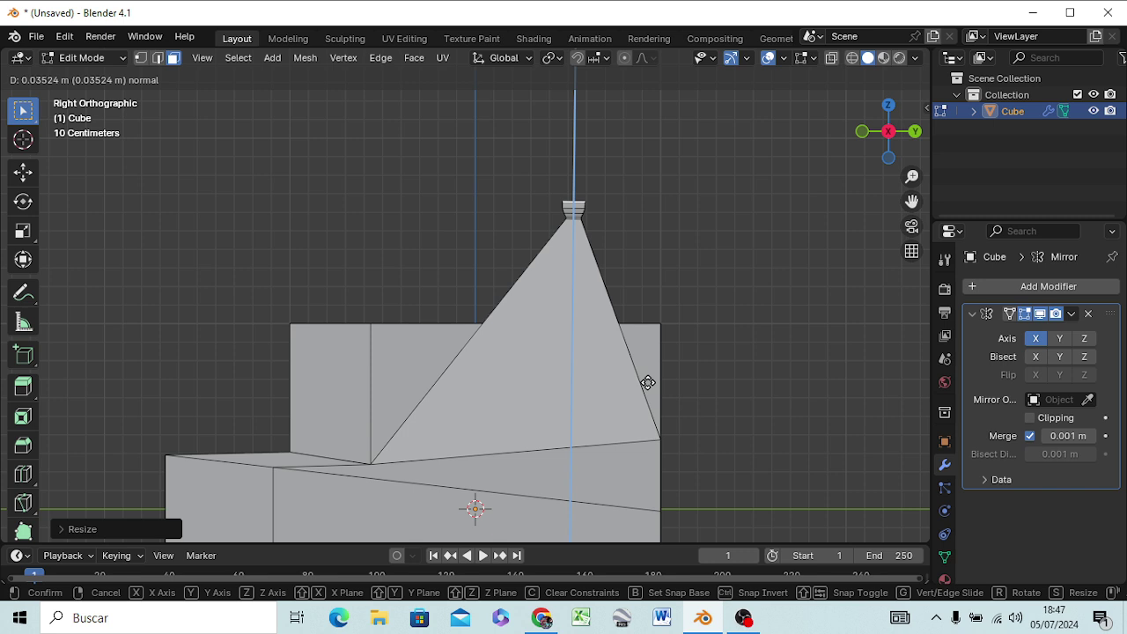
{"action": "left_click", "coordinate": [649, 382]}
{"action": "key", "text": "e"}
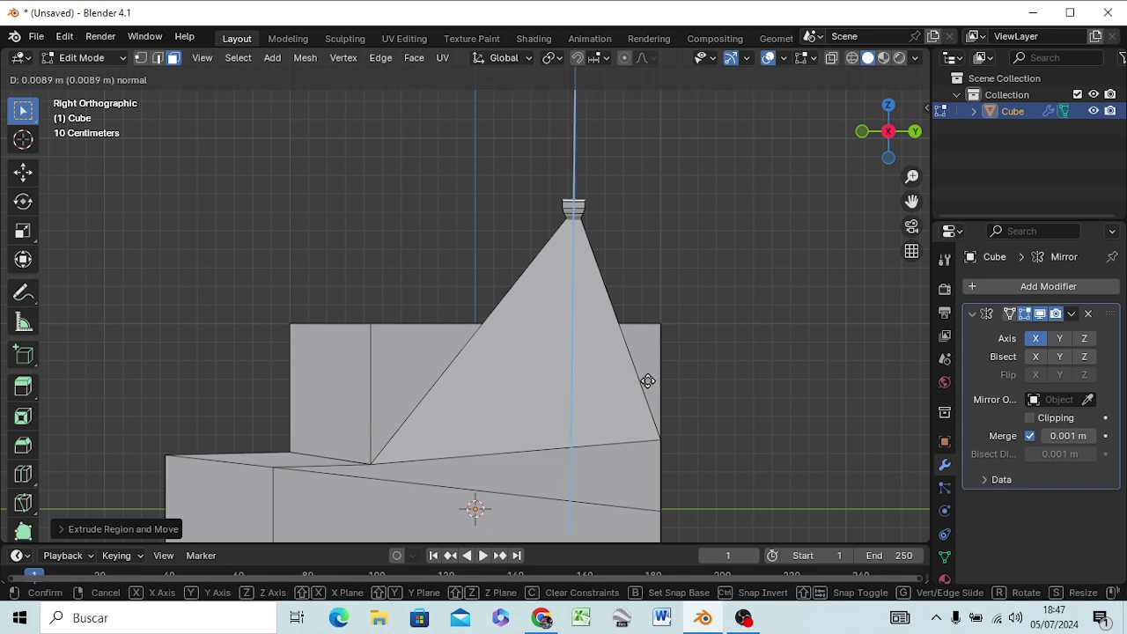
{"action": "left_click", "coordinate": [648, 379]}
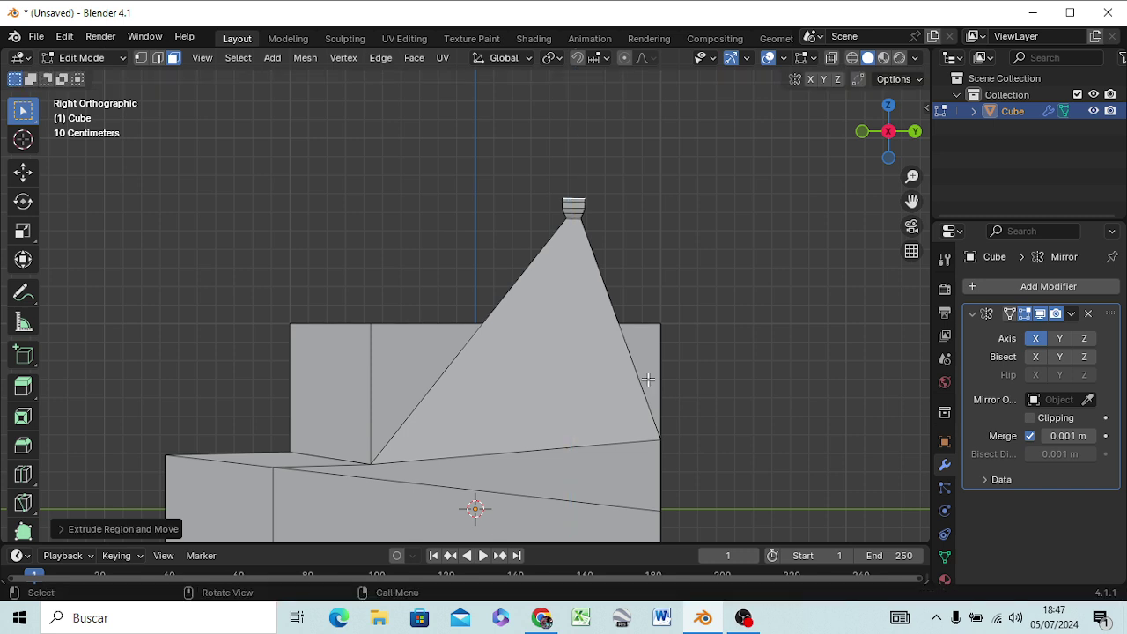
{"action": "key", "text": "s"}
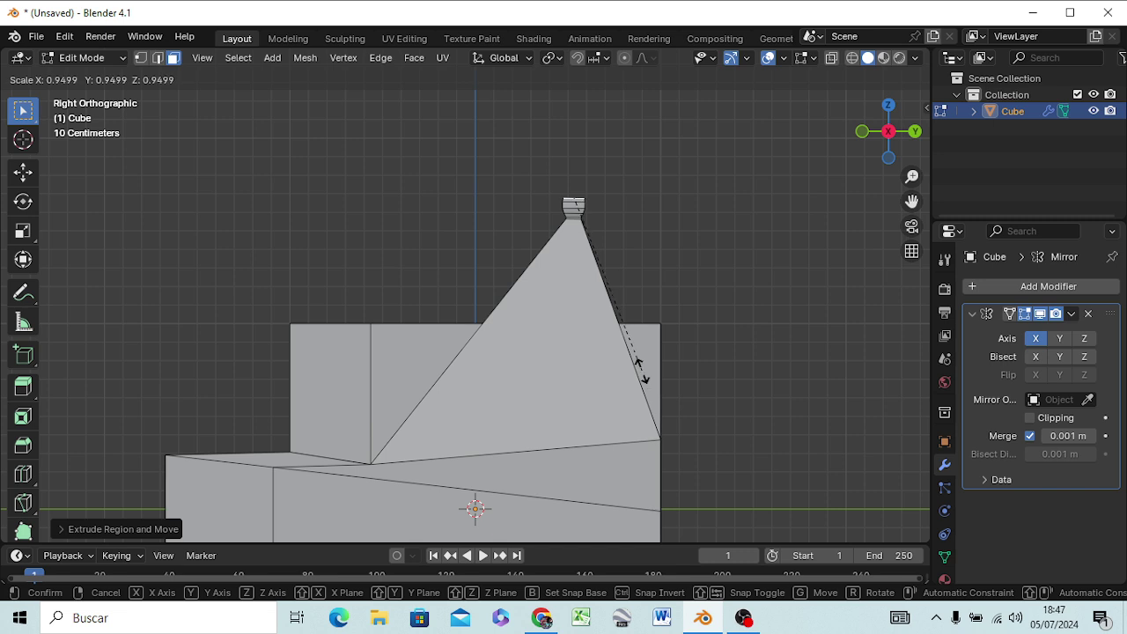
{"action": "left_click", "coordinate": [629, 335]}
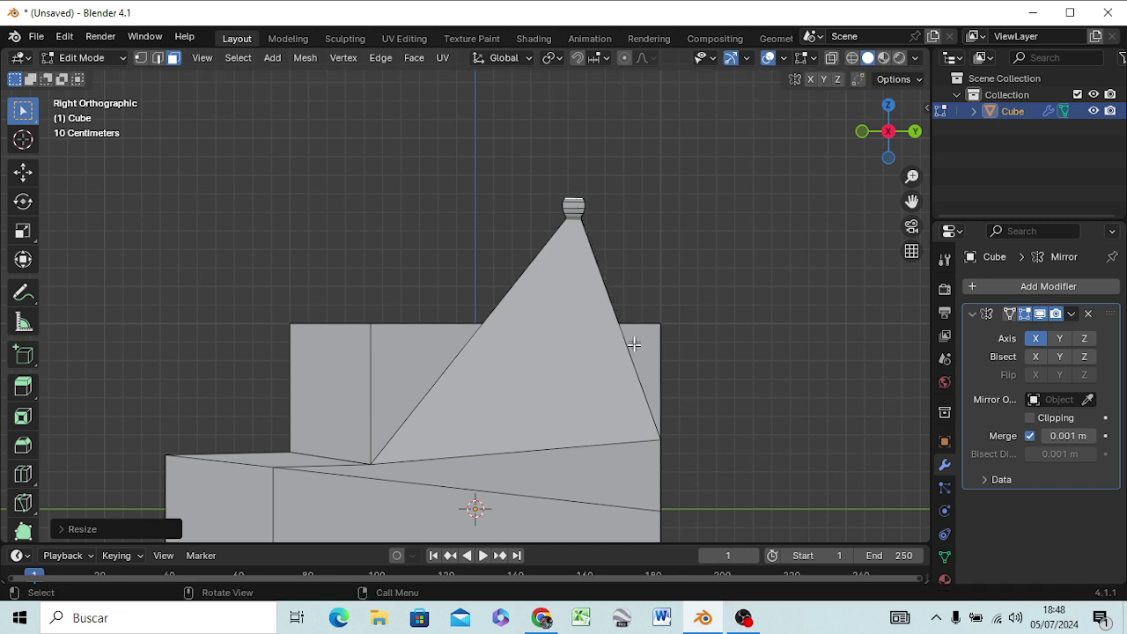
{"action": "key", "text": "e"}
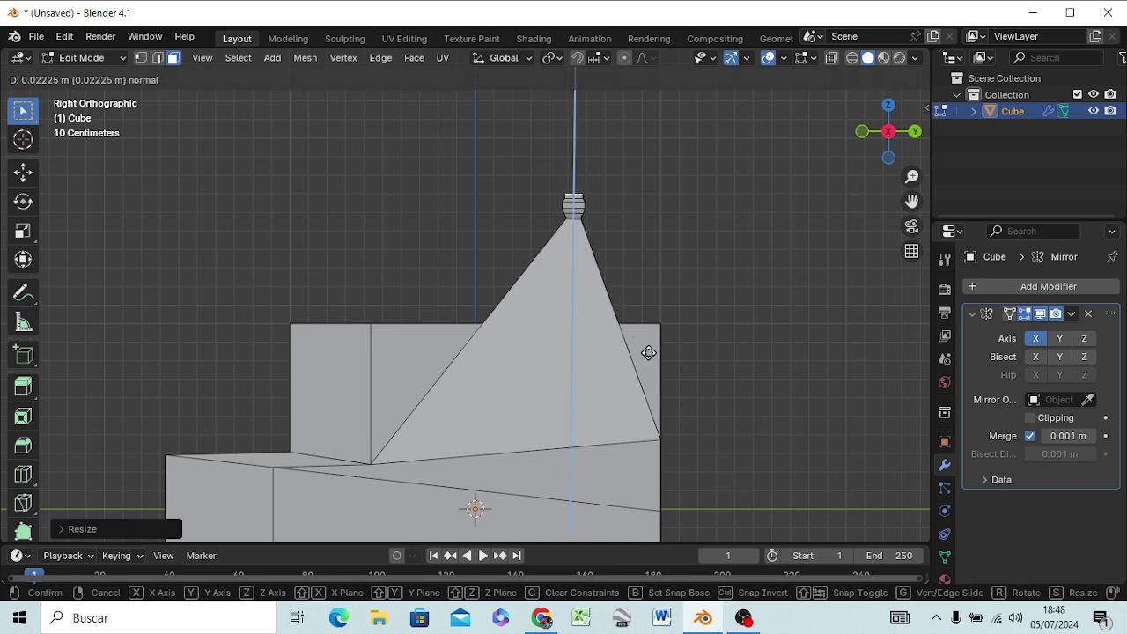
{"action": "left_click", "coordinate": [648, 353]}
{"action": "key", "text": "s"}
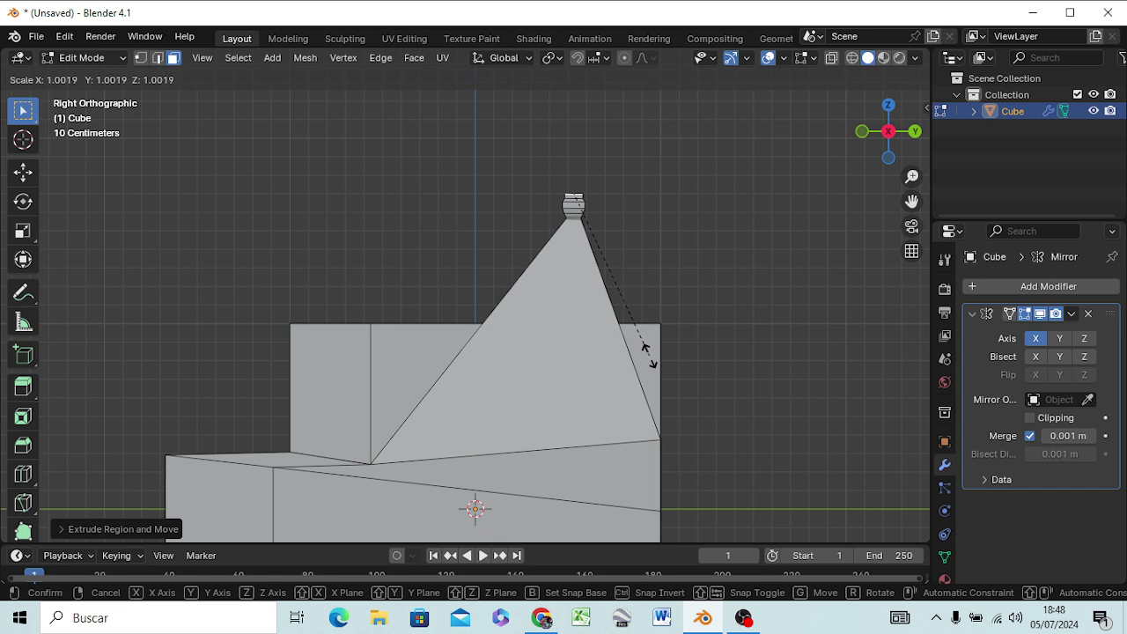
{"action": "left_click", "coordinate": [614, 238]}
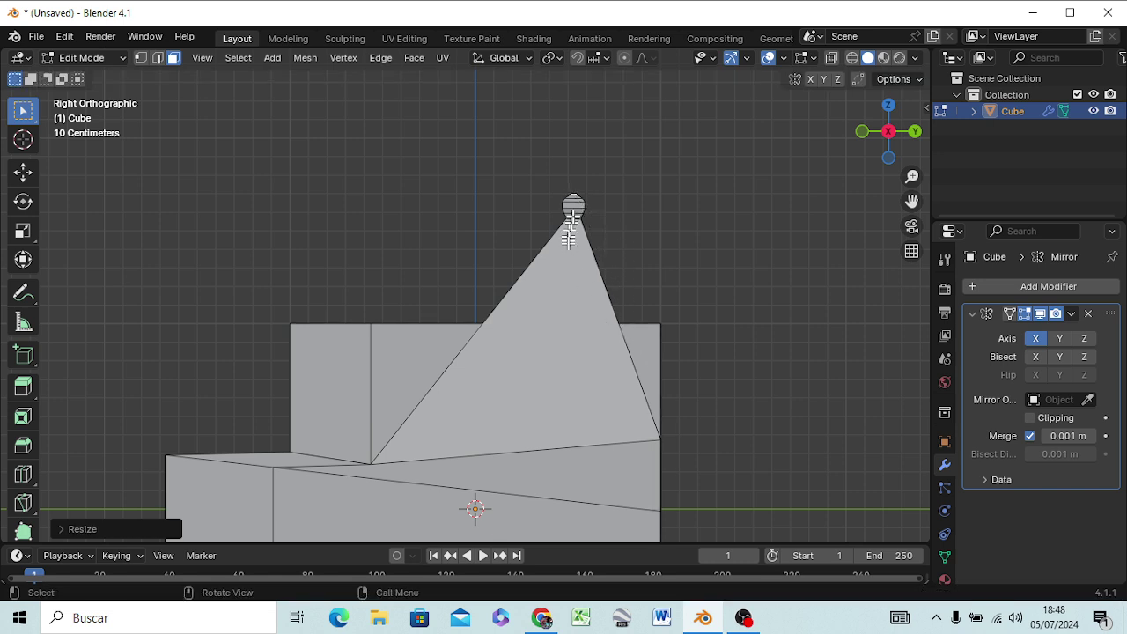
{"action": "mouse_move", "coordinate": [598, 231]}
{"action": "middle_mouse_down"}
{"action": "mouse_move", "coordinate": [721, 237]}
{"action": "mouse_move", "coordinate": [649, 282]}
{"action": "mouse_move", "coordinate": [722, 285]}
{"action": "mouse_move", "coordinate": [731, 305]}
{"action": "mouse_move", "coordinate": [748, 291]}
{"action": "mouse_move", "coordinate": [732, 254]}
{"action": "middle_mouse_up"}
Step: Select the right-hand post and centre it in a zoomed Front Orthographic view
{"action": "left_click_drag", "start_coordinate": [646, 180], "coordinate": [682, 222]}
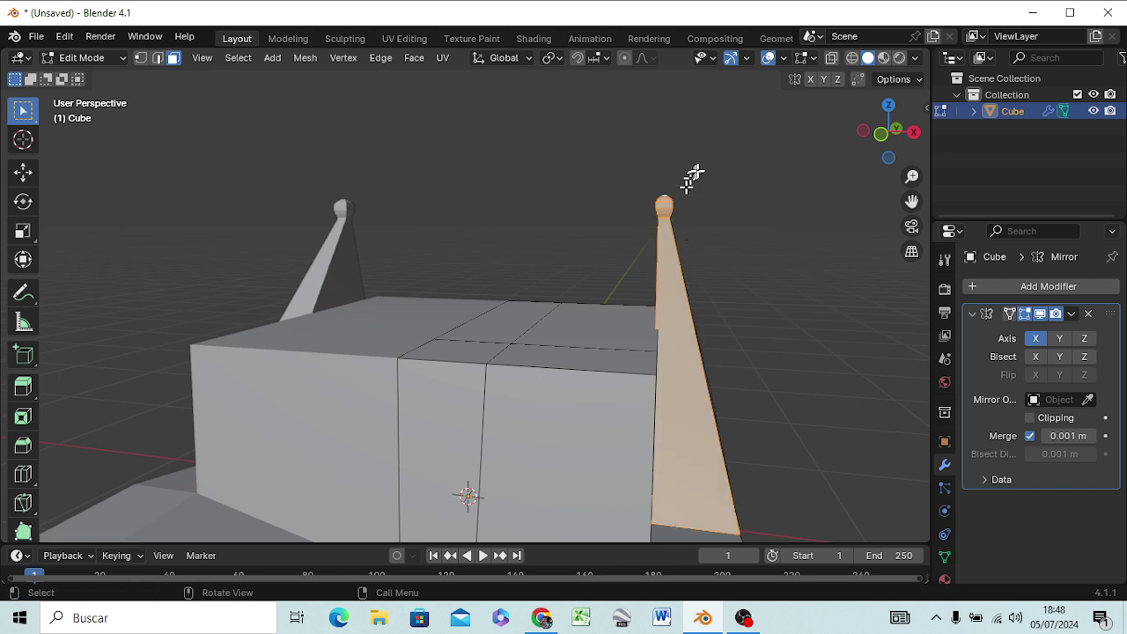
{"action": "scroll", "coordinate": [682, 224], "scroll_direction": "up", "scroll_amount": 4}
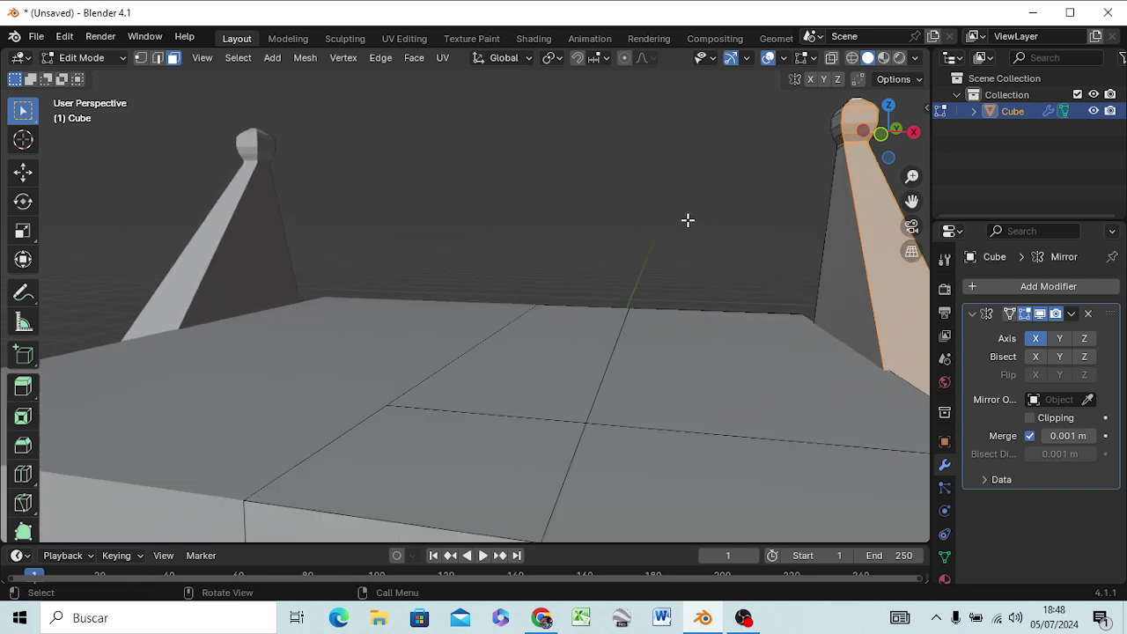
{"action": "key", "text": "KP_1"}
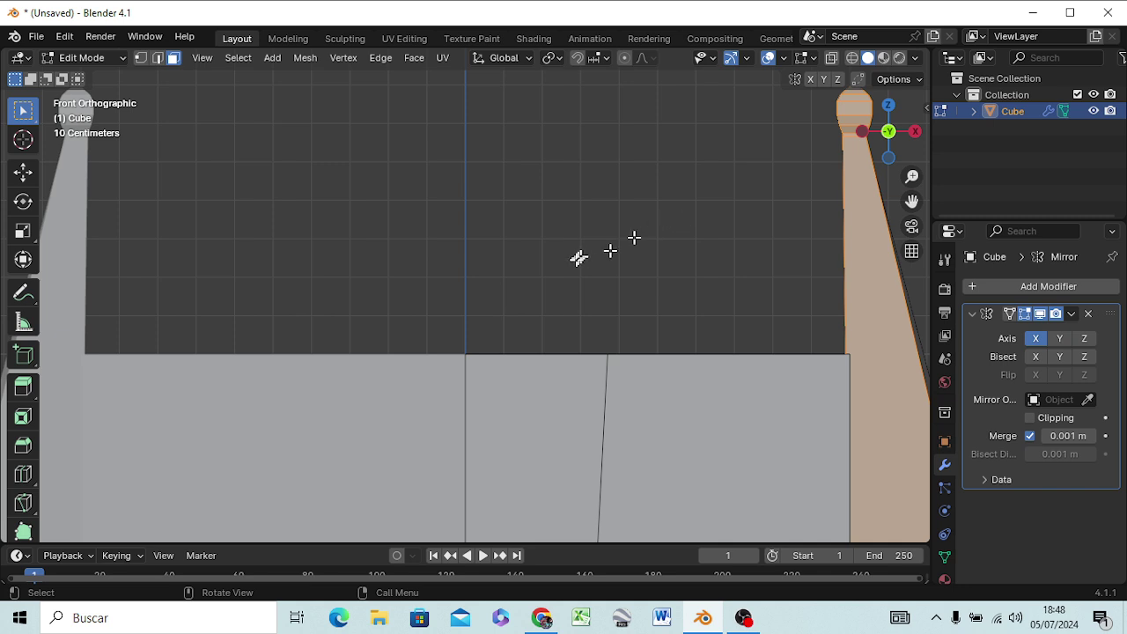
{"action": "mouse_move", "coordinate": [667, 264]}
{"action": "middle_mouse_down", "text": "shift"}
{"action": "mouse_move", "coordinate": [302, 379]}
{"action": "mouse_move", "coordinate": [327, 383]}
{"action": "middle_mouse_up", "text": "shift"}
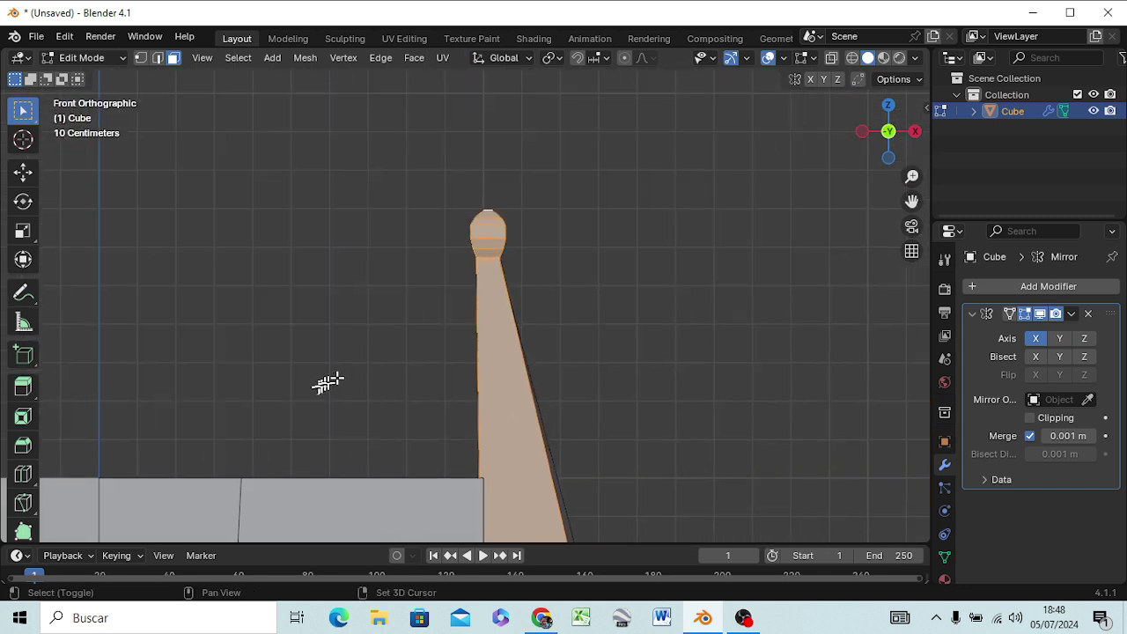
Step: Widen the knob along X, heighten it along Z, and raise it about 0.032 m
{"action": "left_click_drag", "start_coordinate": [455, 193], "coordinate": [521, 256]}
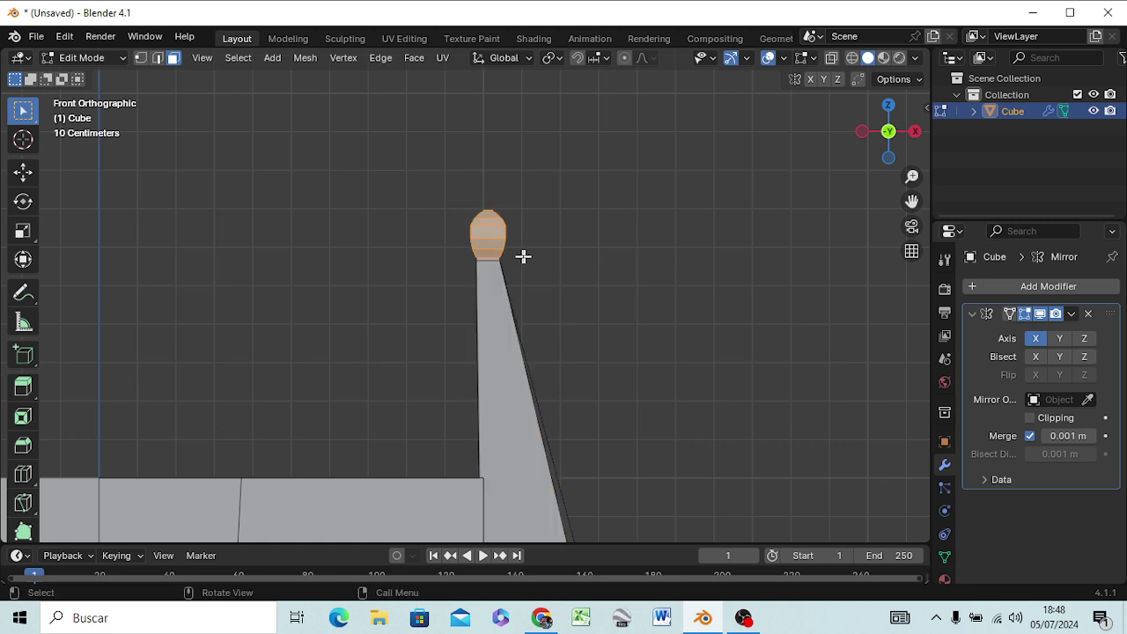
{"action": "key", "text": "s"}
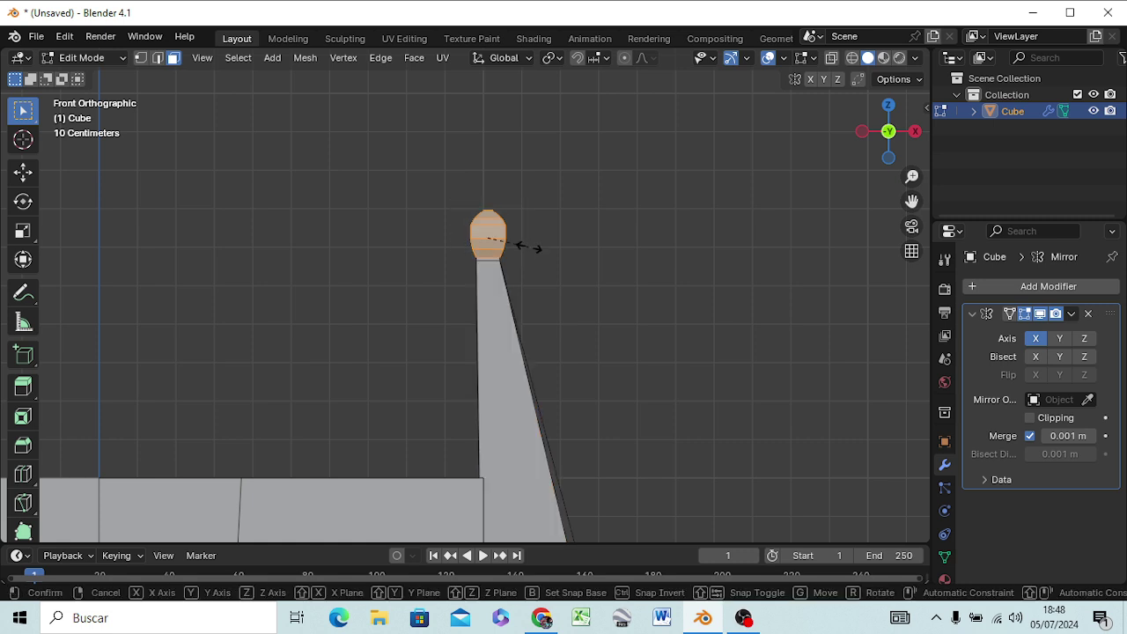
{"action": "key", "text": "x"}
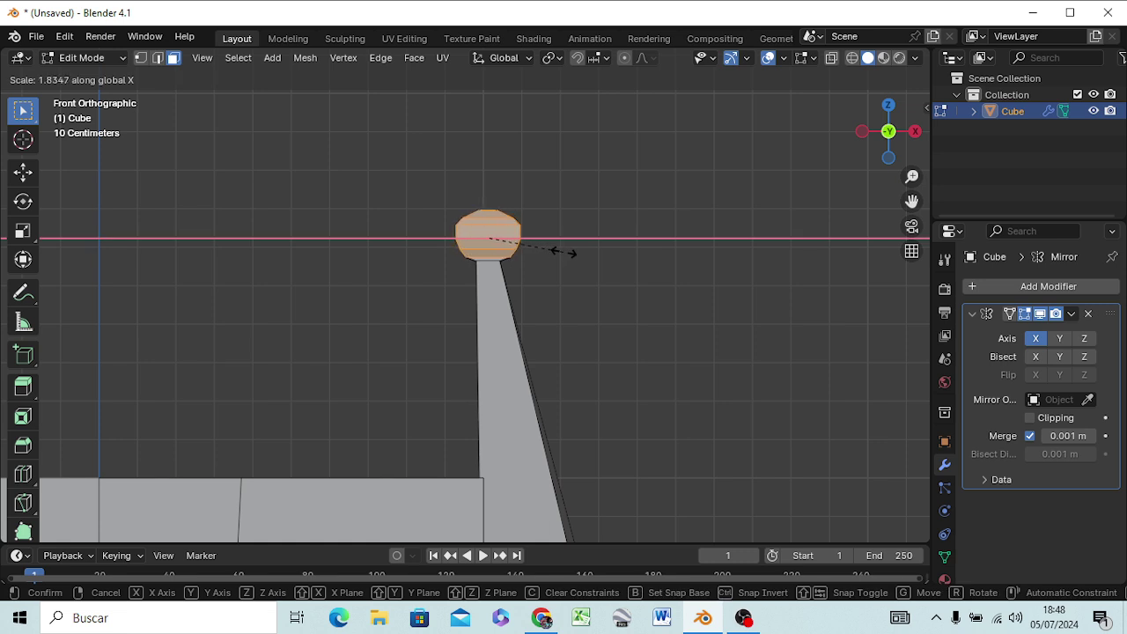
{"action": "left_click", "coordinate": [577, 259]}
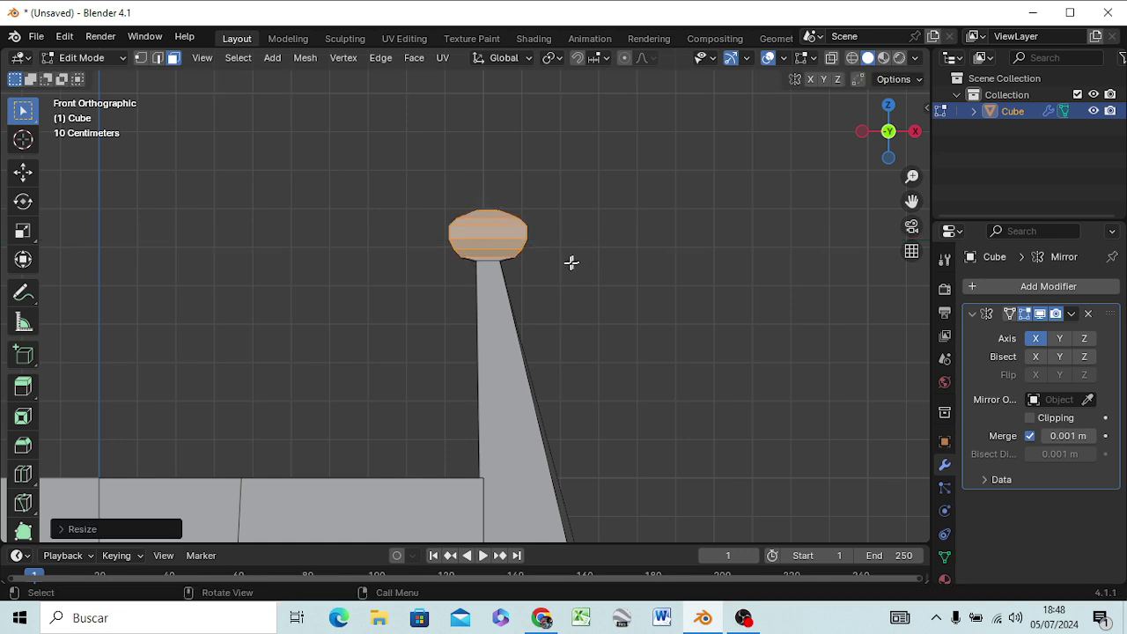
{"action": "key", "text": "s"}
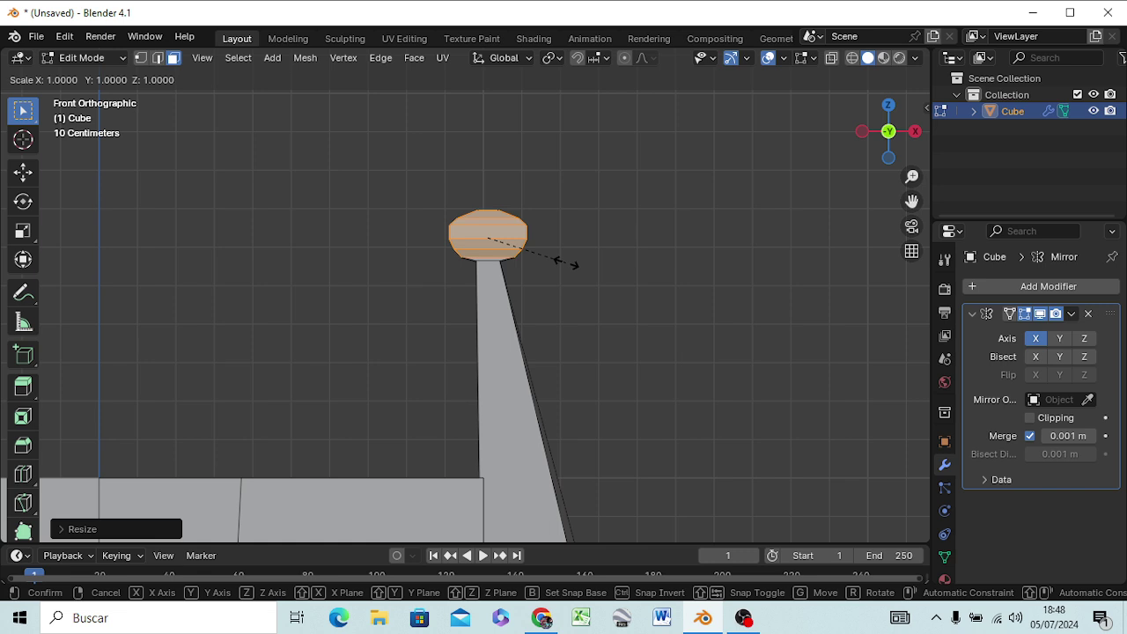
{"action": "key", "text": "z"}
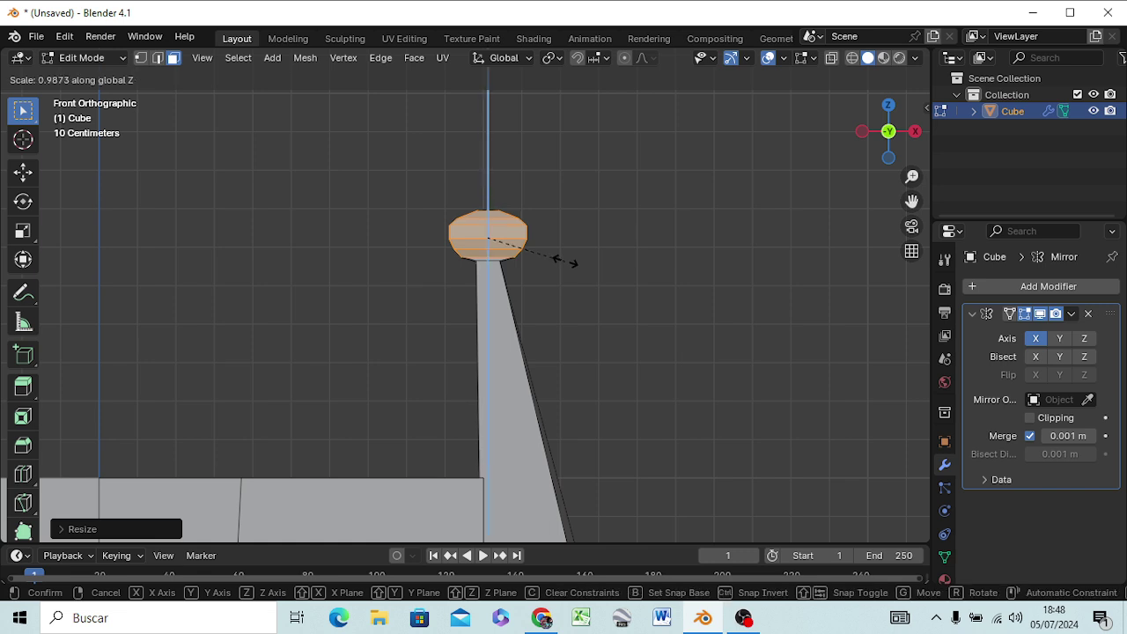
{"action": "left_click", "coordinate": [612, 279]}
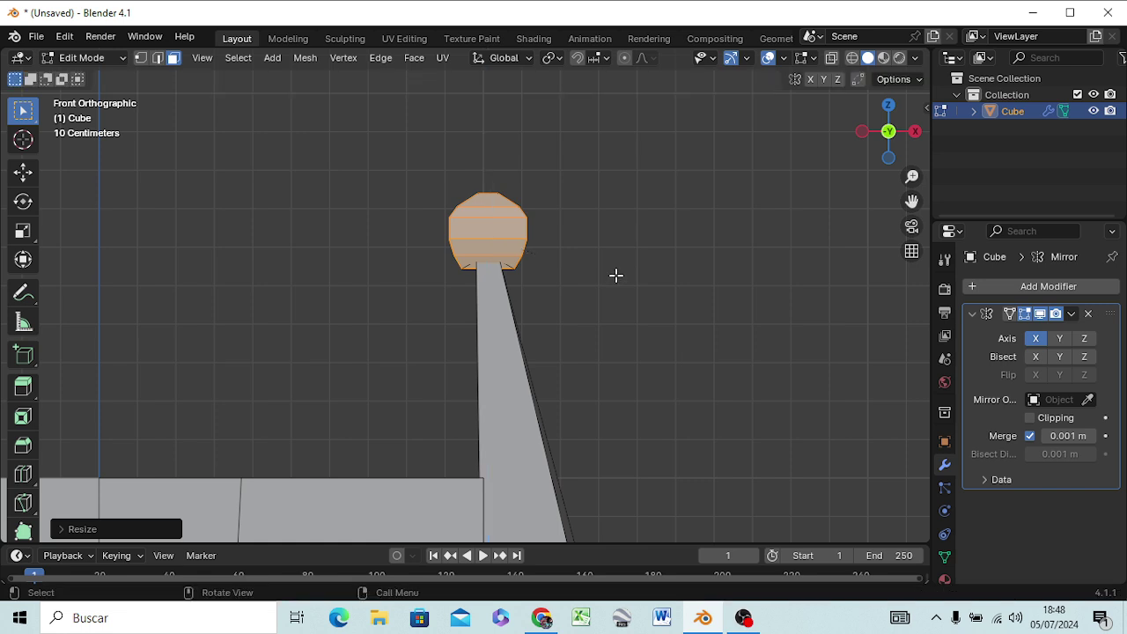
{"action": "key", "text": "g"}
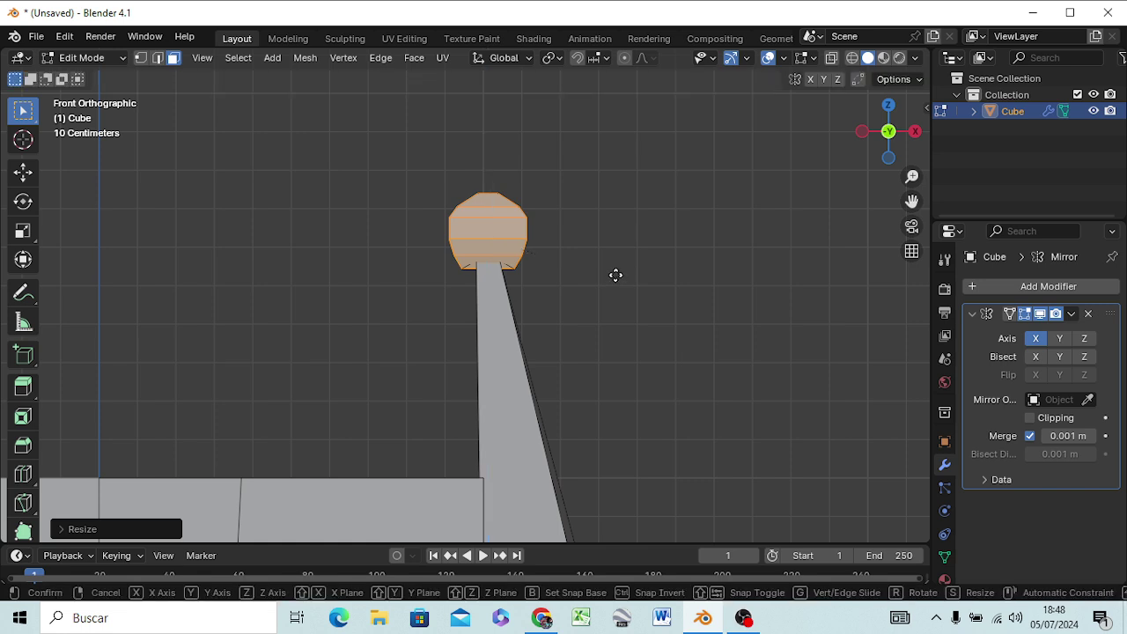
{"action": "key", "text": "z"}
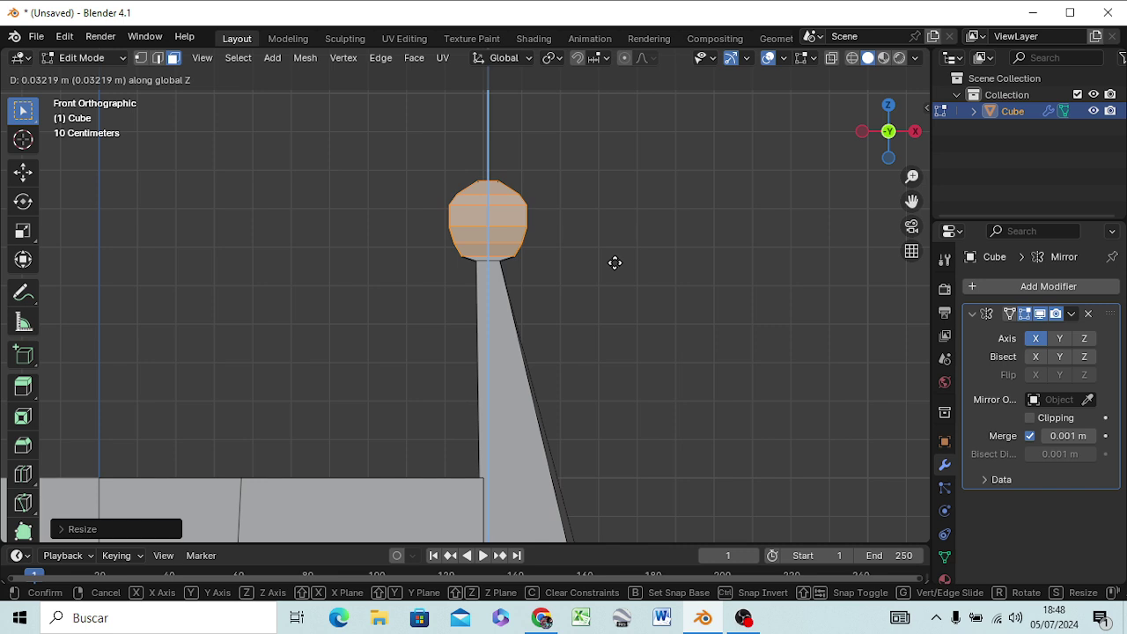
{"action": "left_click", "coordinate": [615, 263]}
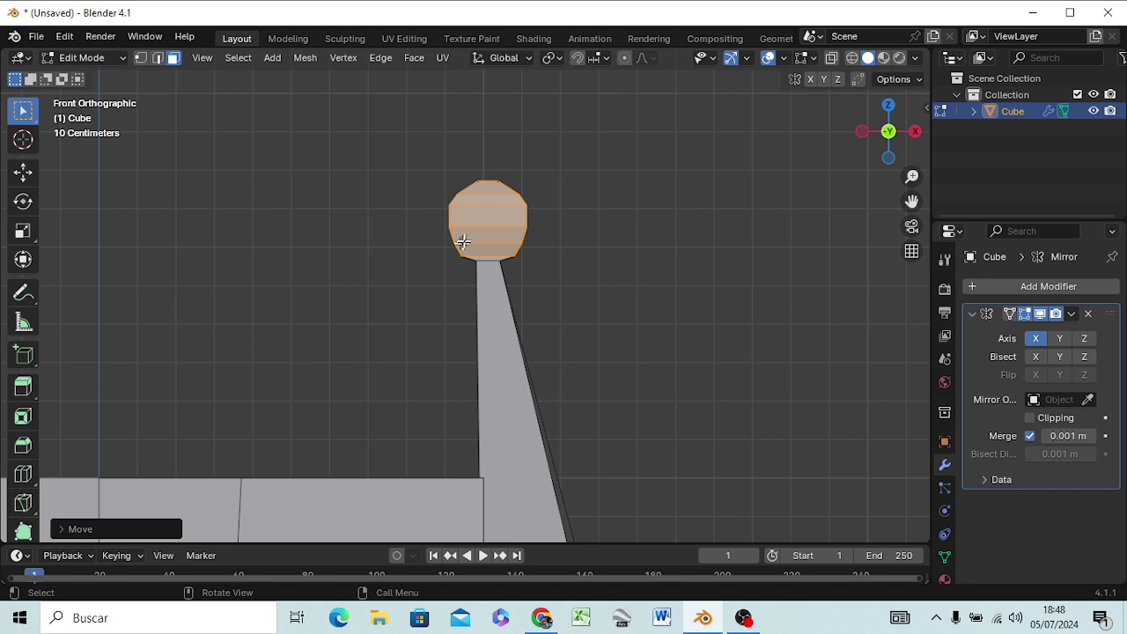
{"action": "left_click", "coordinate": [474, 230], "text": "alt"}
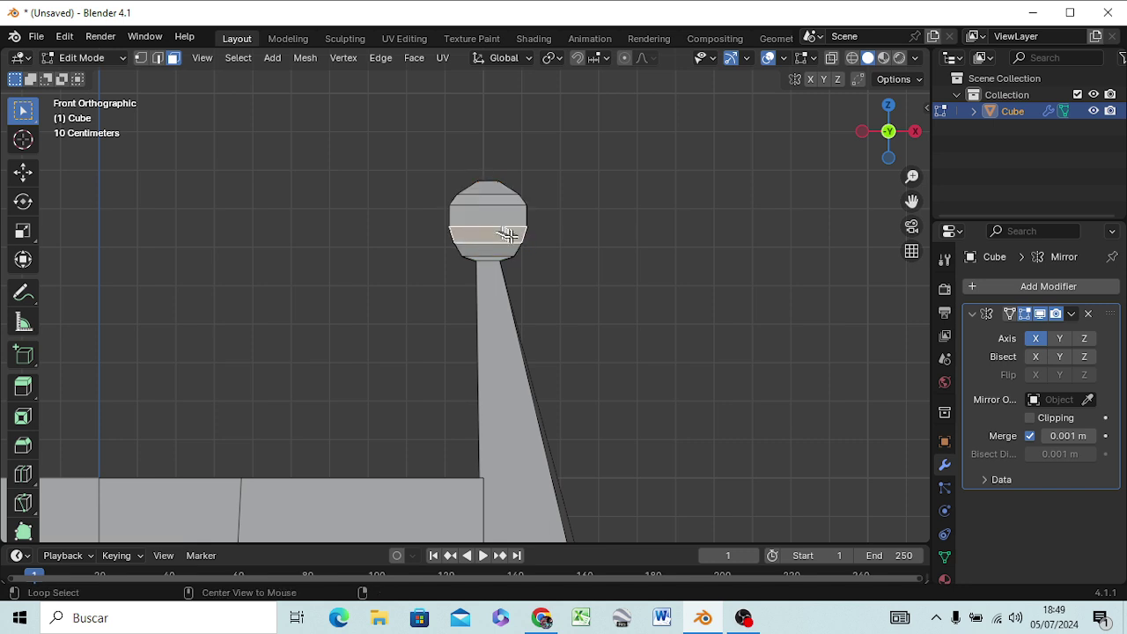
Step: Select the knob's middle face band and scale it up to about 1.03, then clear the selection
{"action": "left_click", "coordinate": [511, 238], "text": "alt"}
{"action": "left_click", "coordinate": [588, 235]}
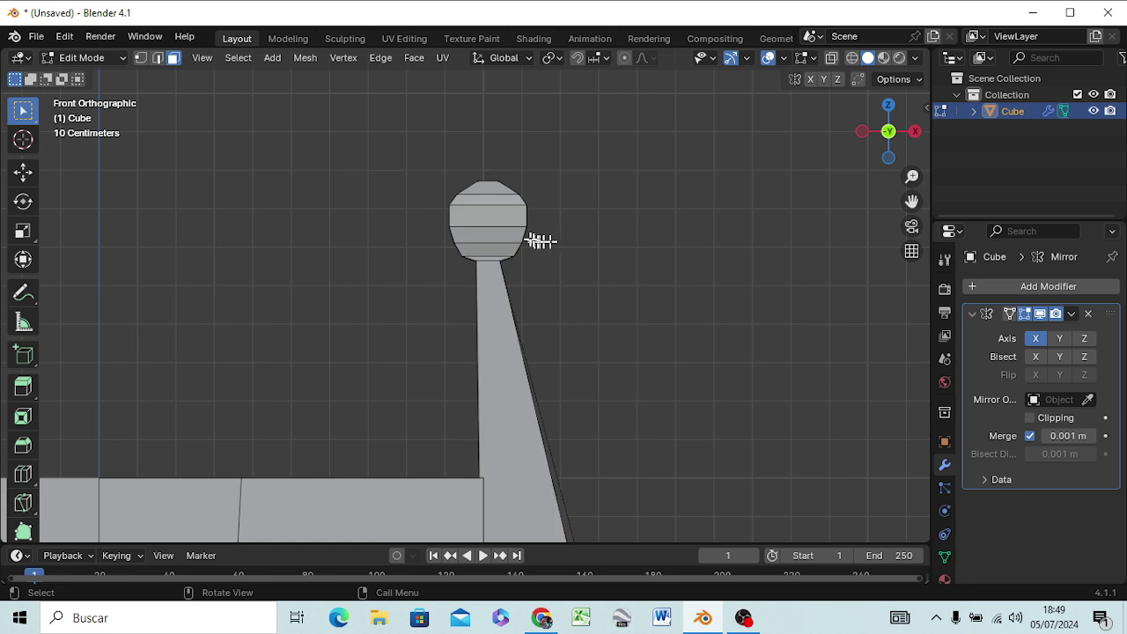
{"action": "left_click", "coordinate": [518, 235], "text": "alt"}
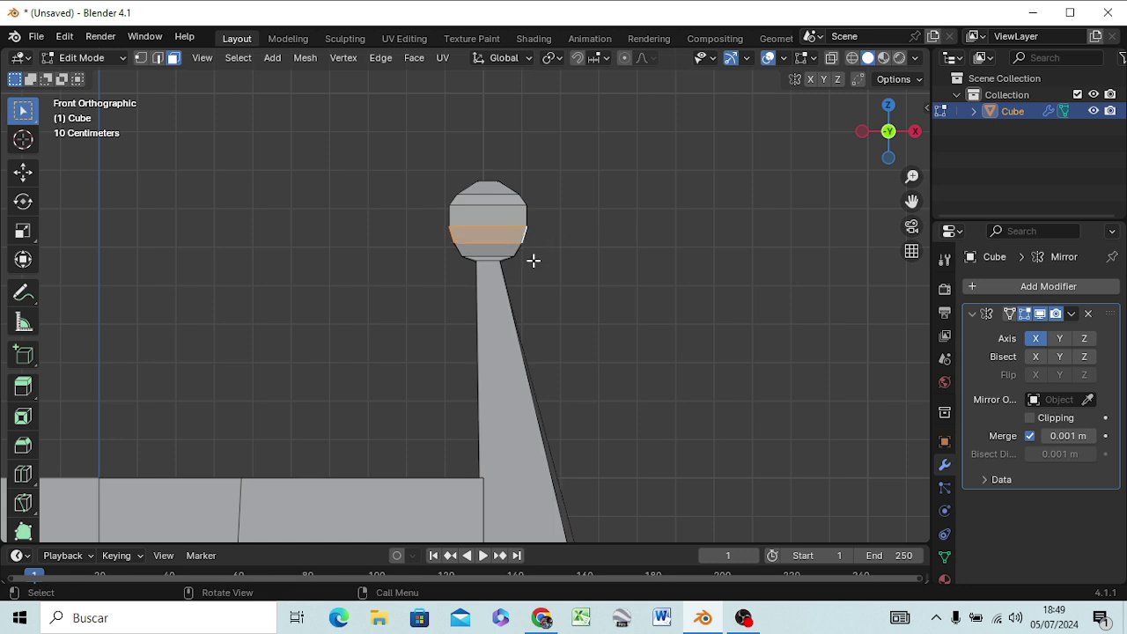
{"action": "key", "text": "s"}
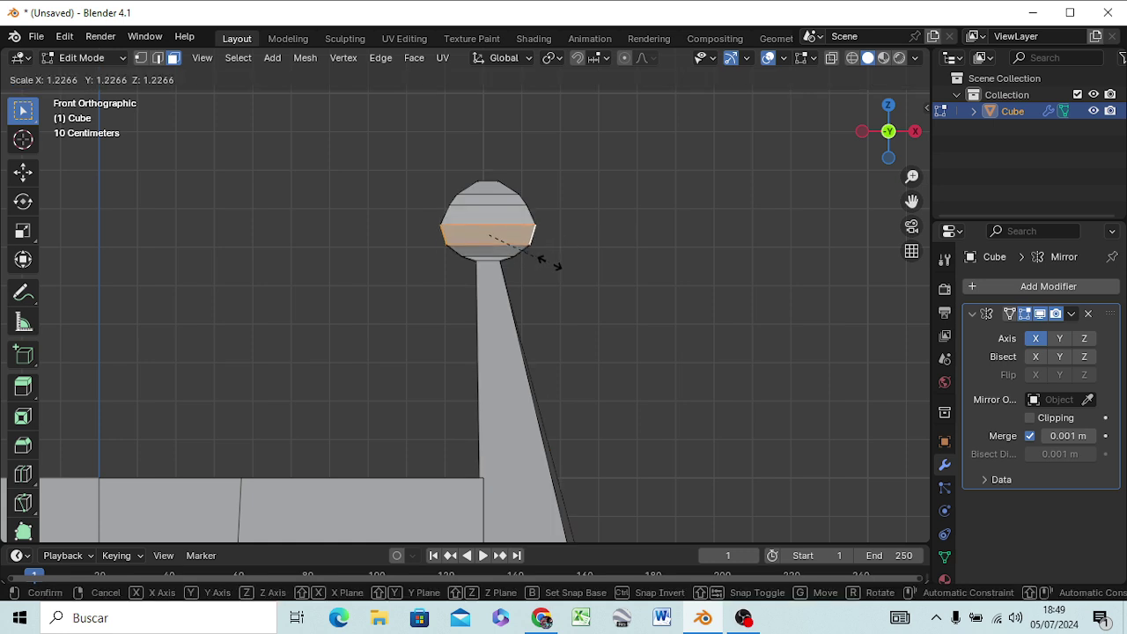
{"action": "left_click", "coordinate": [540, 256]}
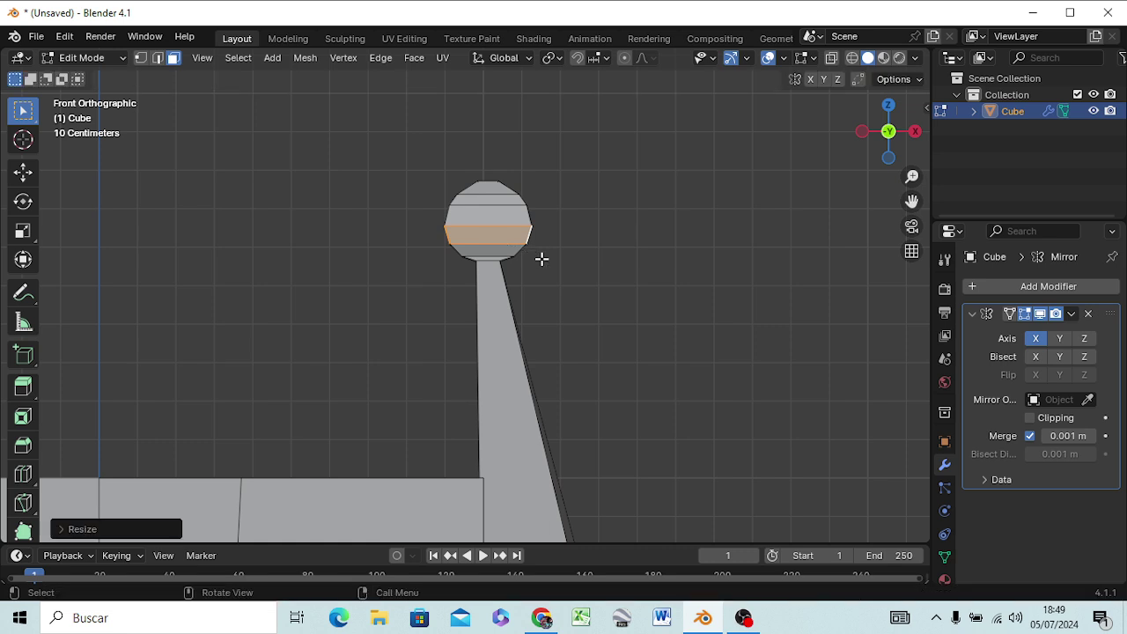
{"action": "left_click", "coordinate": [506, 223]}
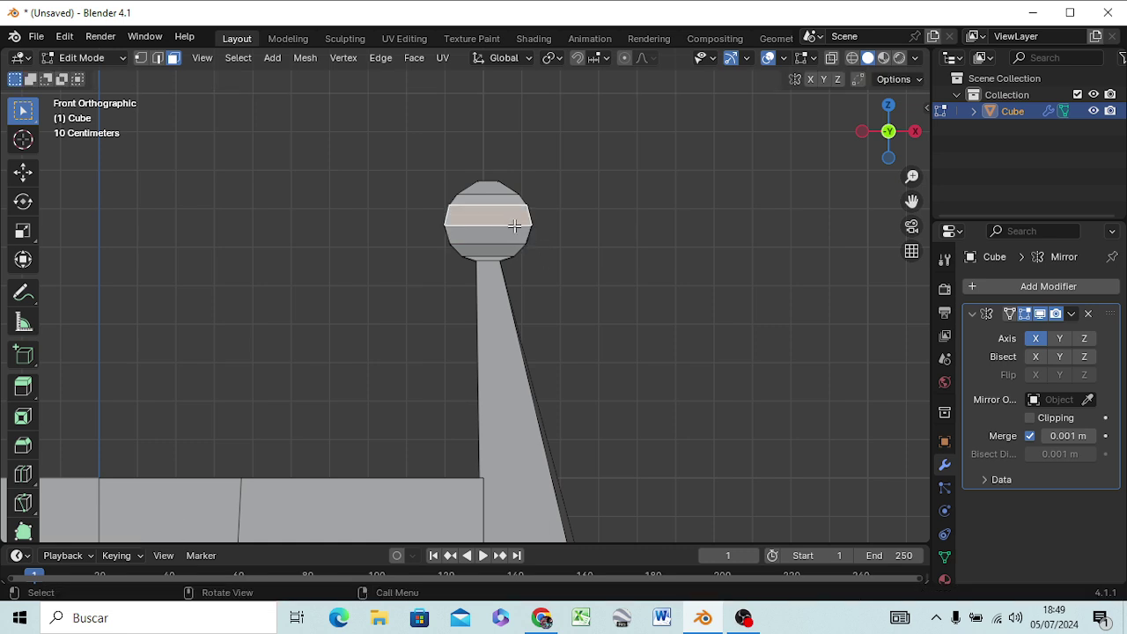
{"action": "key", "text": "s"}
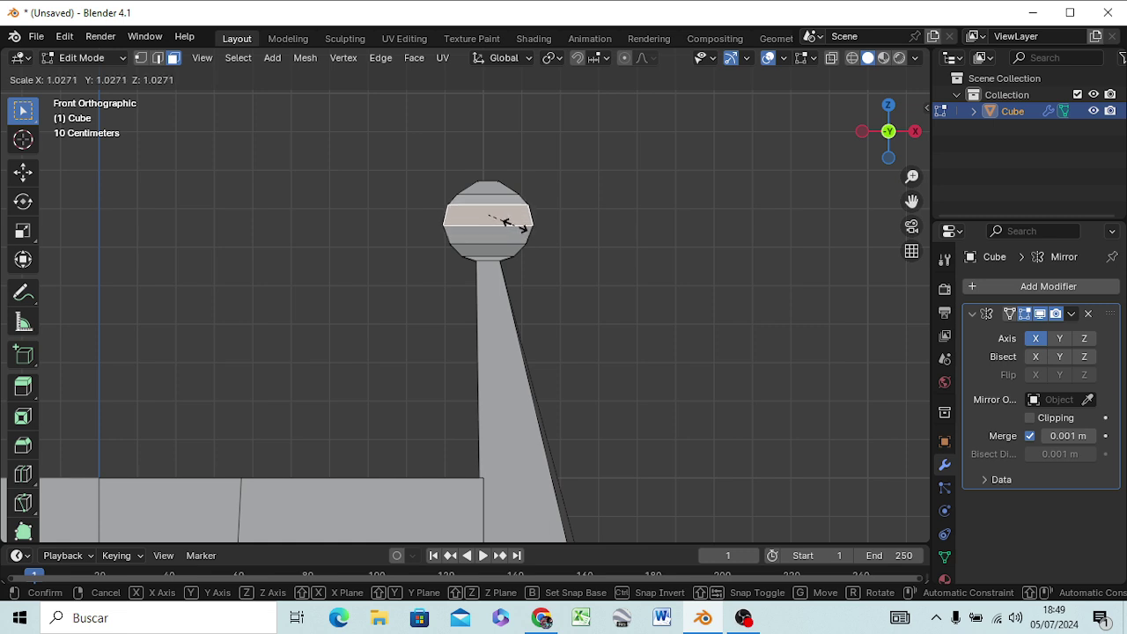
{"action": "left_click", "coordinate": [515, 222]}
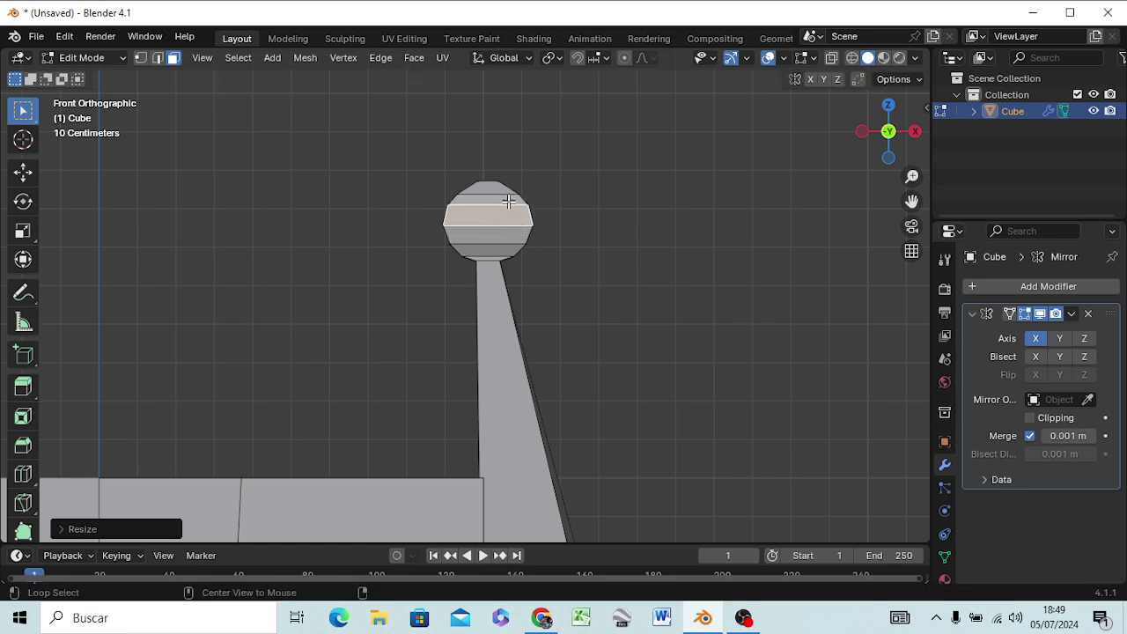
{"action": "left_click", "coordinate": [508, 202], "text": "alt"}
{"action": "left_click", "coordinate": [546, 203]}
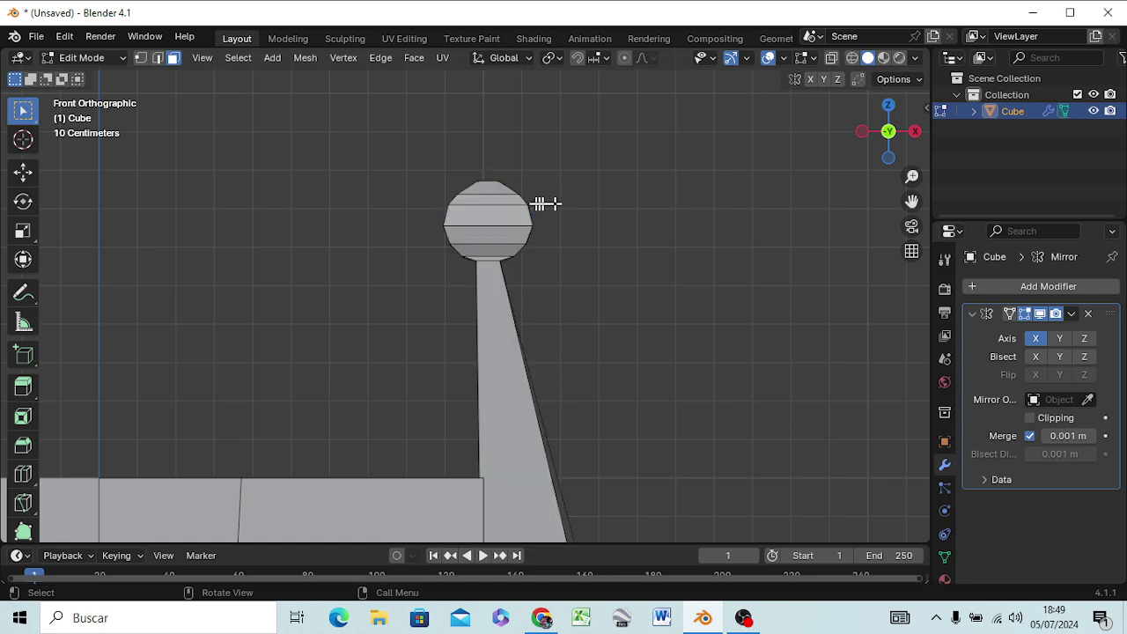
{"action": "left_click", "coordinate": [512, 195], "text": "alt"}
{"action": "left_click", "coordinate": [558, 206]}
{"action": "mouse_move", "coordinate": [591, 297]}
{"action": "middle_mouse_down"}
{"action": "mouse_move", "coordinate": [446, 340]}
{"action": "mouse_move", "coordinate": [277, 345]}
{"action": "mouse_move", "coordinate": [229, 308]}
{"action": "mouse_move", "coordinate": [564, 320]}
{"action": "middle_mouse_up"}
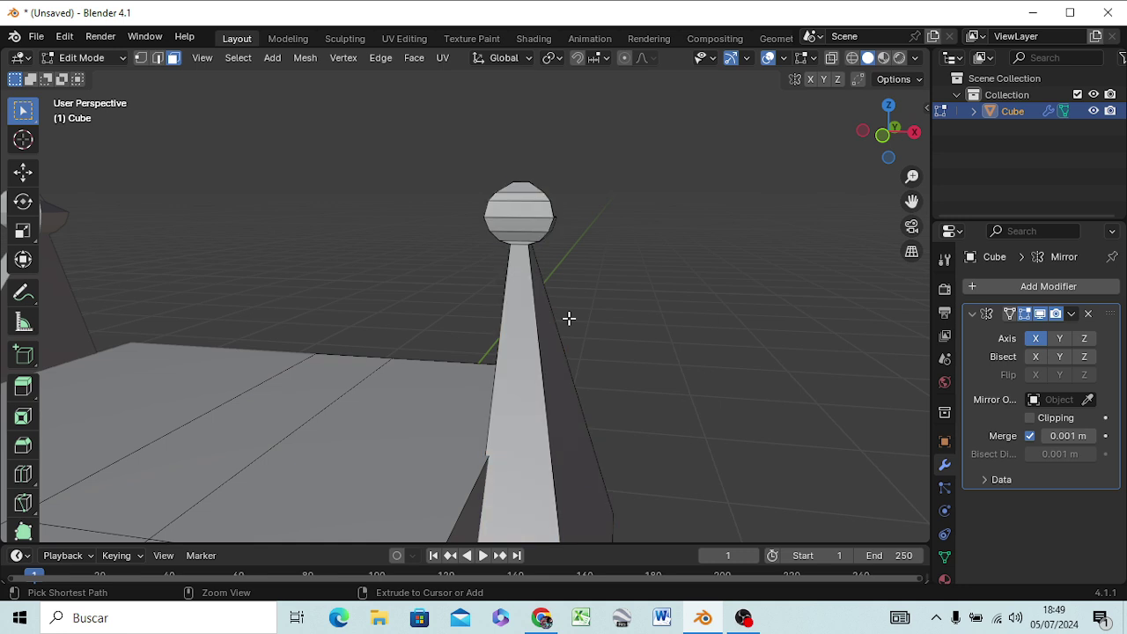
Step: Select the whole mesh and undo the two latest knob edits
{"action": "key", "text": "a"}
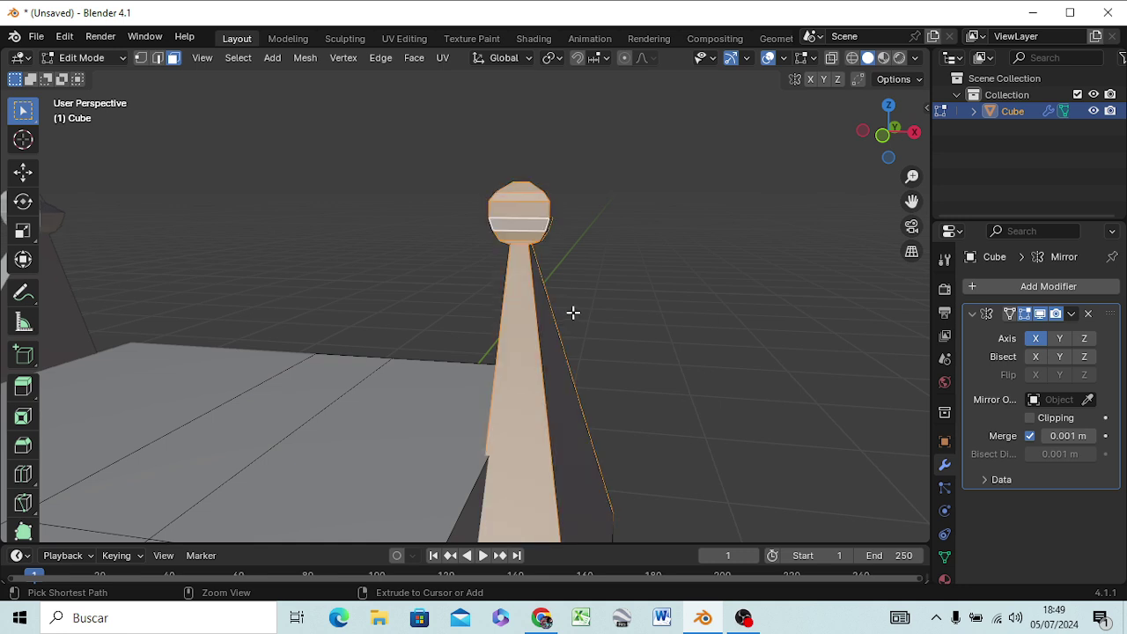
{"action": "key", "text": "ctrl+z"}
{"action": "key", "text": "ctrl+z"}
{"action": "key", "text": "ctrl+z"}
{"action": "key", "text": "ctrl+z"}
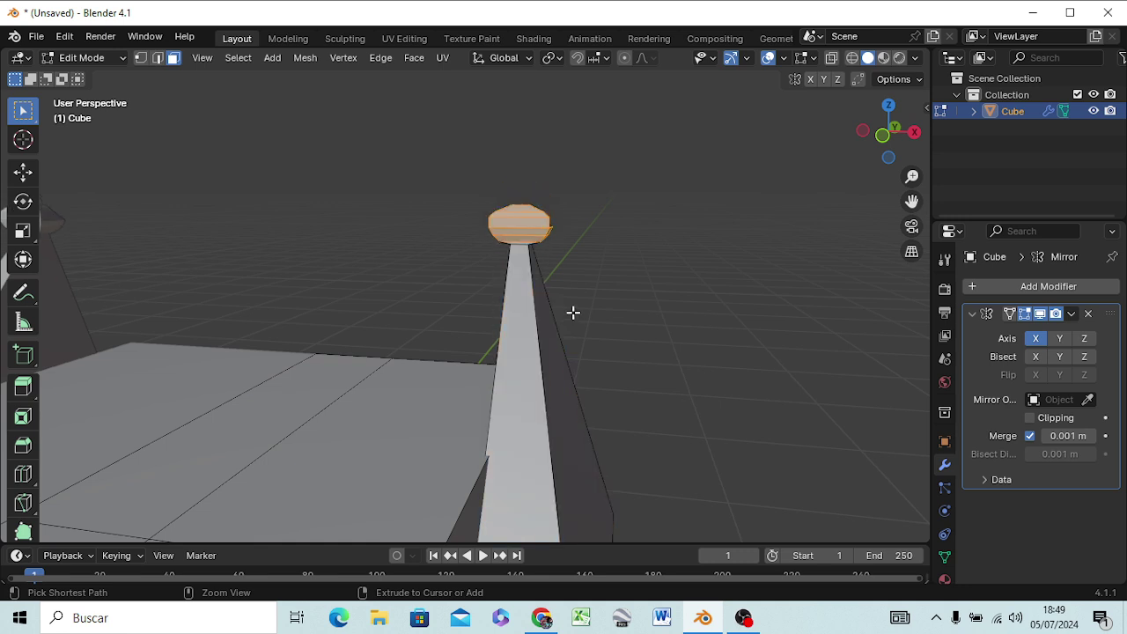
{"action": "key", "text": "ctrl+z"}
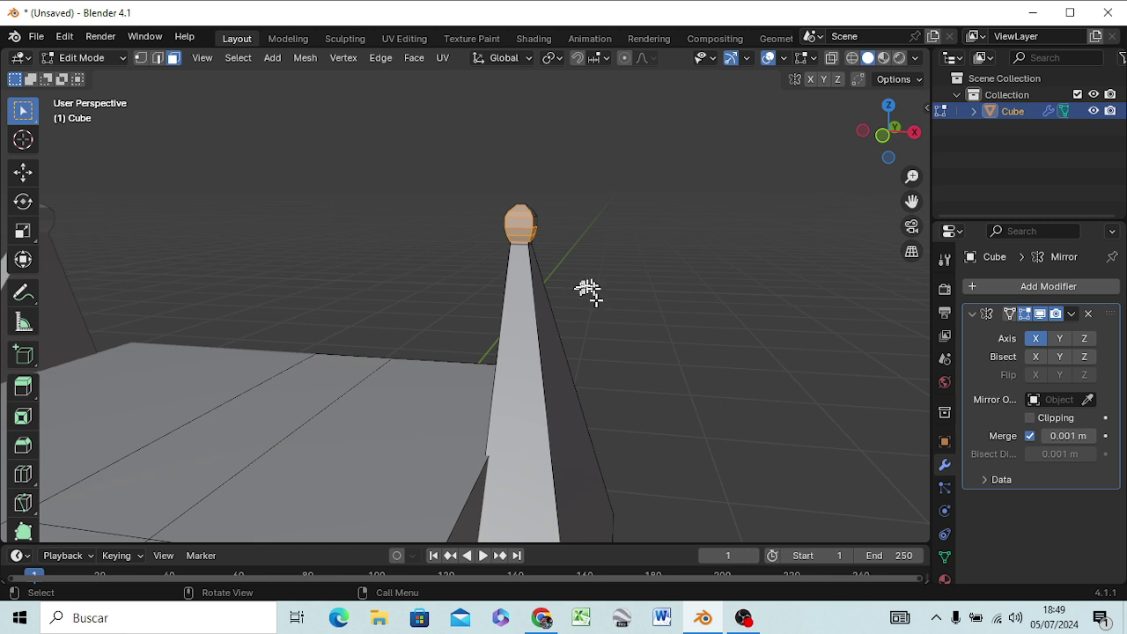
Step: Switch the viewport shading to Wireframe and deselect the knob tip vertices
{"action": "key", "text": "z"}
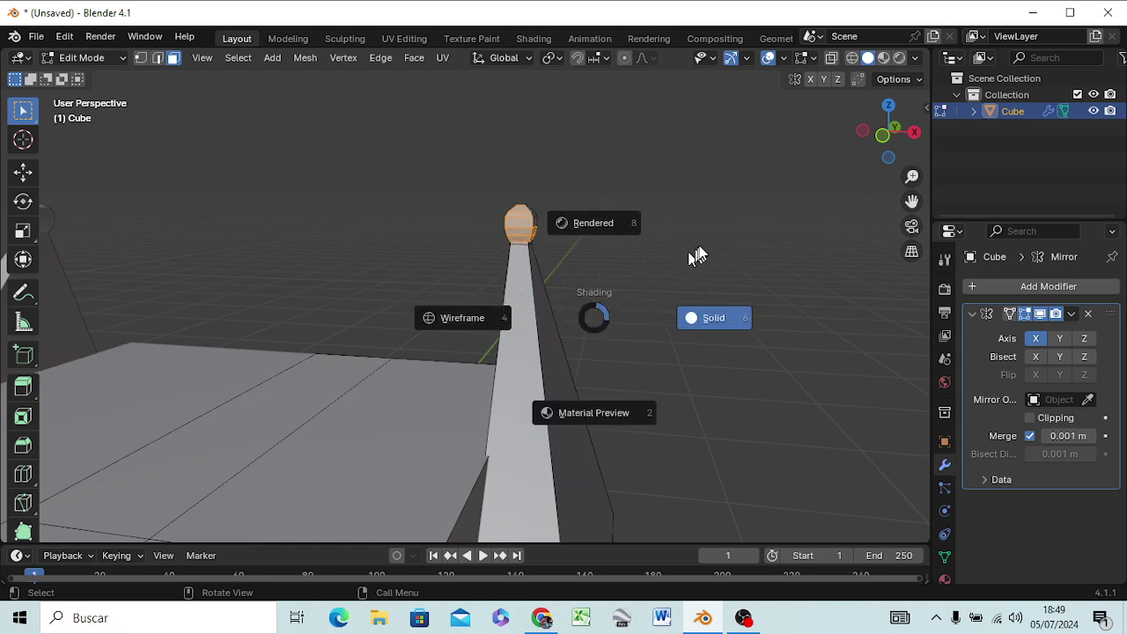
{"action": "left_click", "coordinate": [716, 204]}
{"action": "mouse_move", "coordinate": [711, 199]}
{"action": "middle_mouse_down"}
{"action": "mouse_move", "coordinate": [393, 294]}
{"action": "mouse_move", "coordinate": [385, 264]}
{"action": "mouse_move", "coordinate": [319, 254]}
{"action": "mouse_move", "coordinate": [707, 276]}
{"action": "mouse_move", "coordinate": [692, 261]}
{"action": "mouse_move", "coordinate": [679, 269]}
{"action": "mouse_move", "coordinate": [684, 256]}
{"action": "middle_mouse_up"}
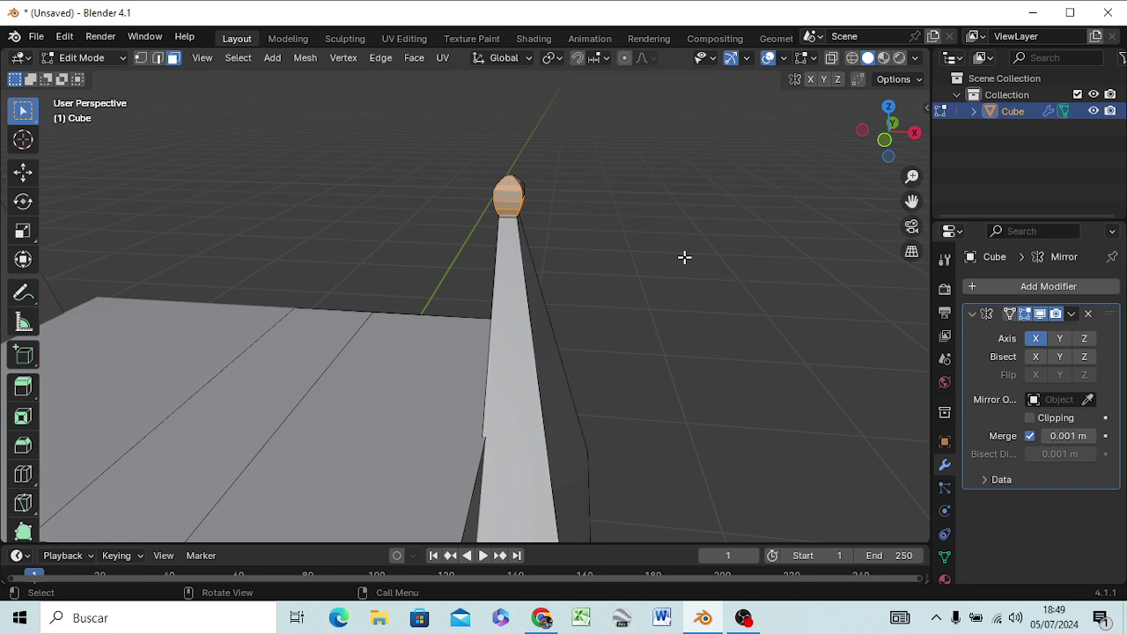
{"action": "key", "text": "z"}
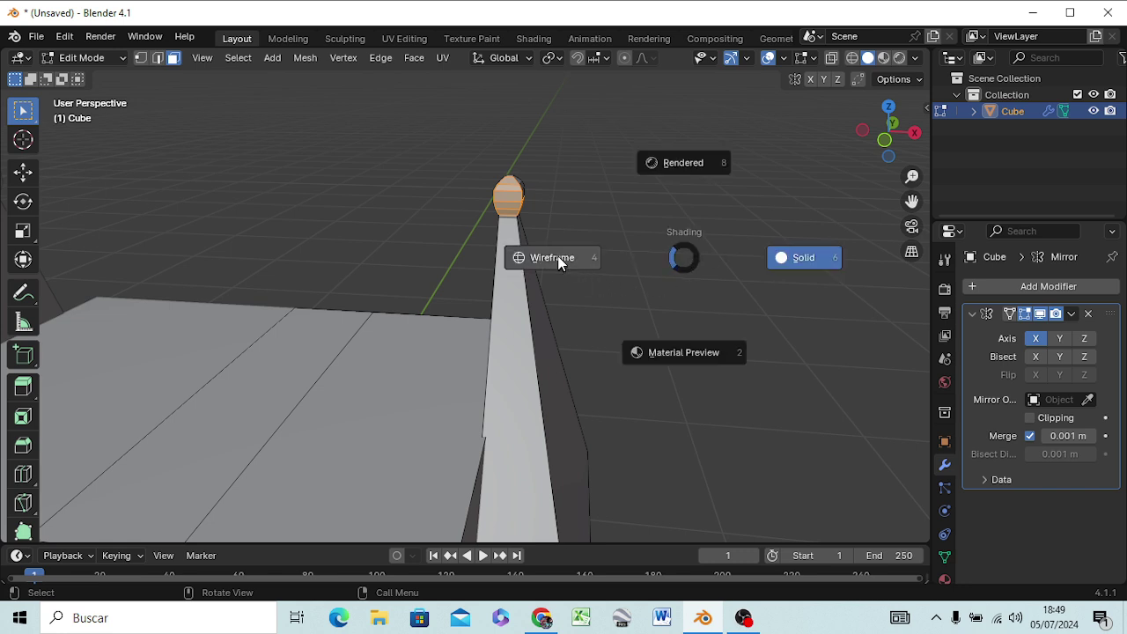
{"action": "left_click", "coordinate": [555, 269]}
{"action": "left_click", "coordinate": [603, 198]}
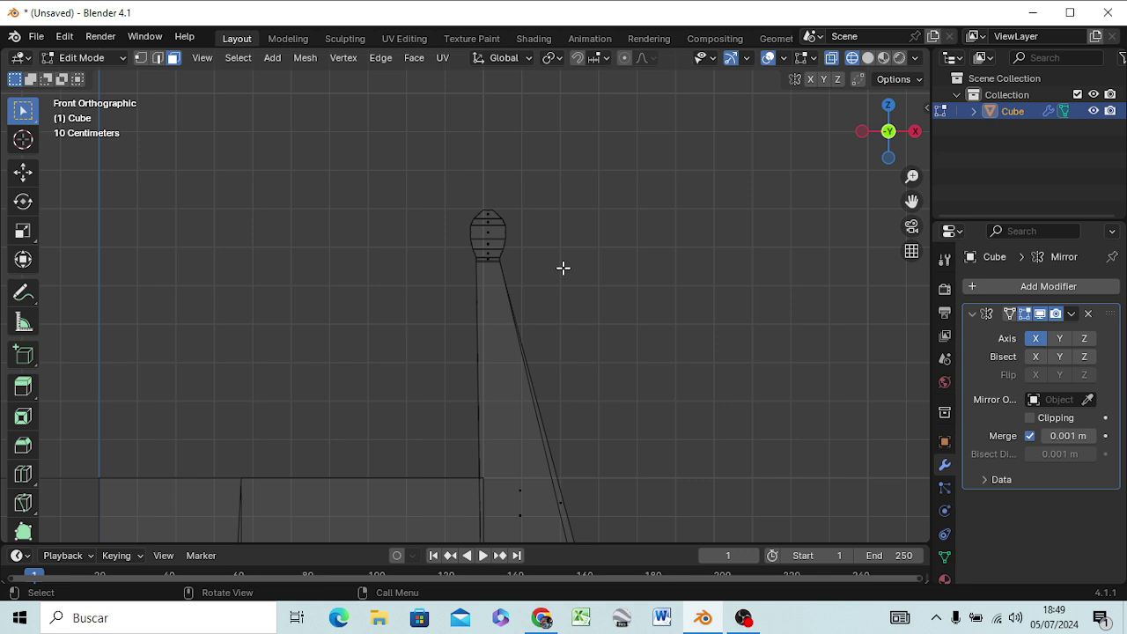
Step: Box-select the knob head, widen it about 1.7 times along X, and make it taller along Z
{"action": "scroll", "coordinate": [508, 271], "scroll_direction": "up", "scroll_amount": 2}
{"action": "scroll", "coordinate": [508, 251], "scroll_direction": "up", "scroll_amount": 2}
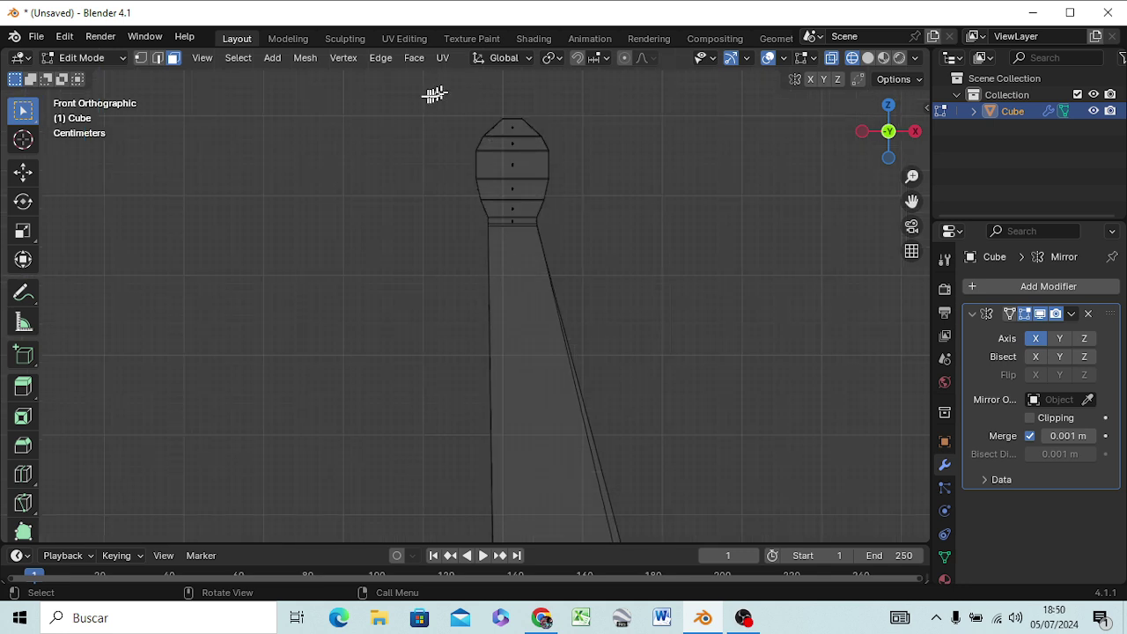
{"action": "left_click_drag", "start_coordinate": [441, 91], "coordinate": [566, 219]}
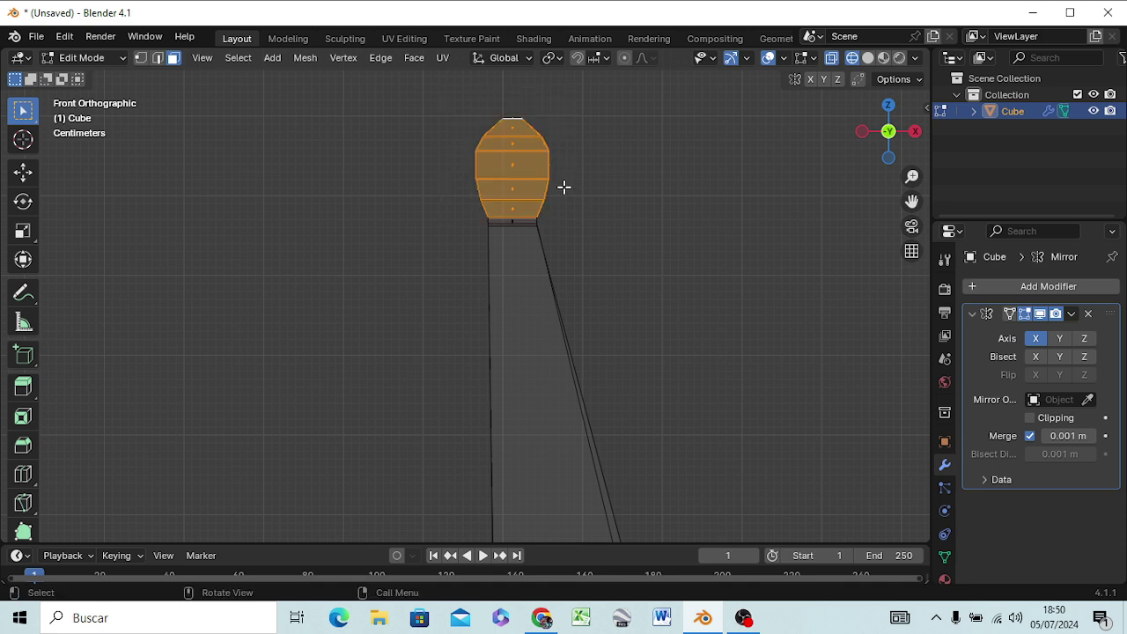
{"action": "key", "text": "s"}
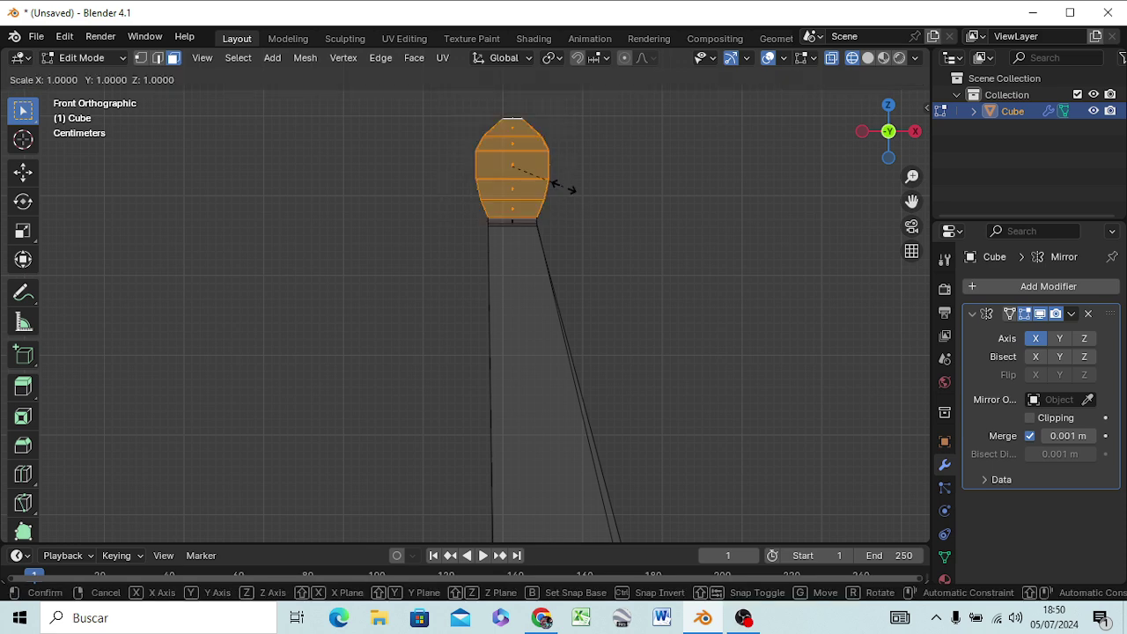
{"action": "key", "text": "x"}
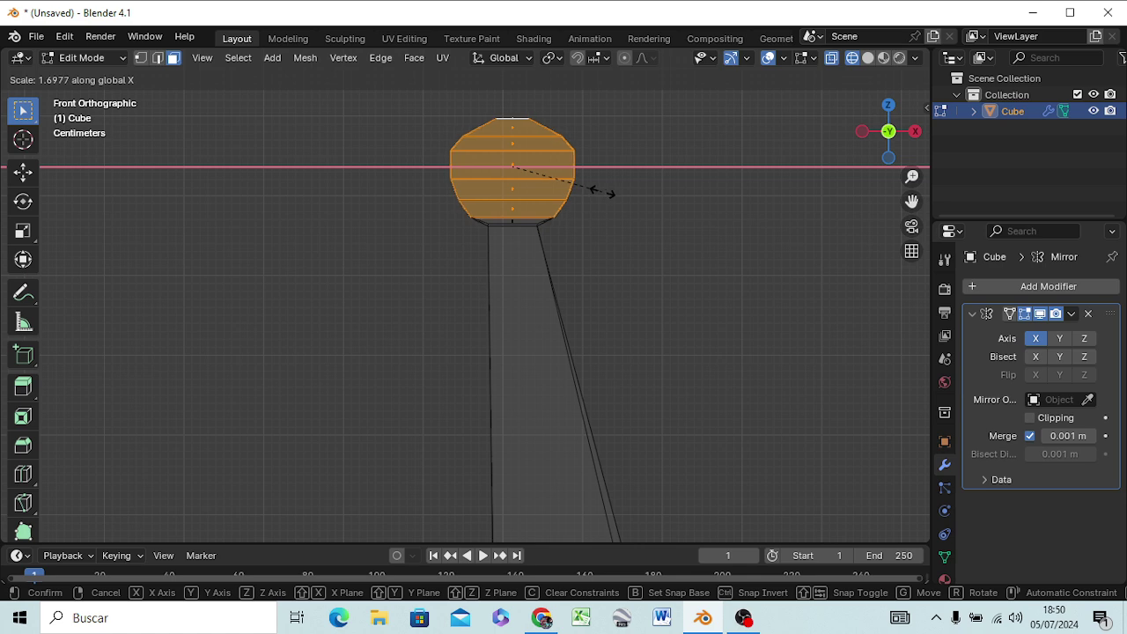
{"action": "left_click", "coordinate": [600, 192]}
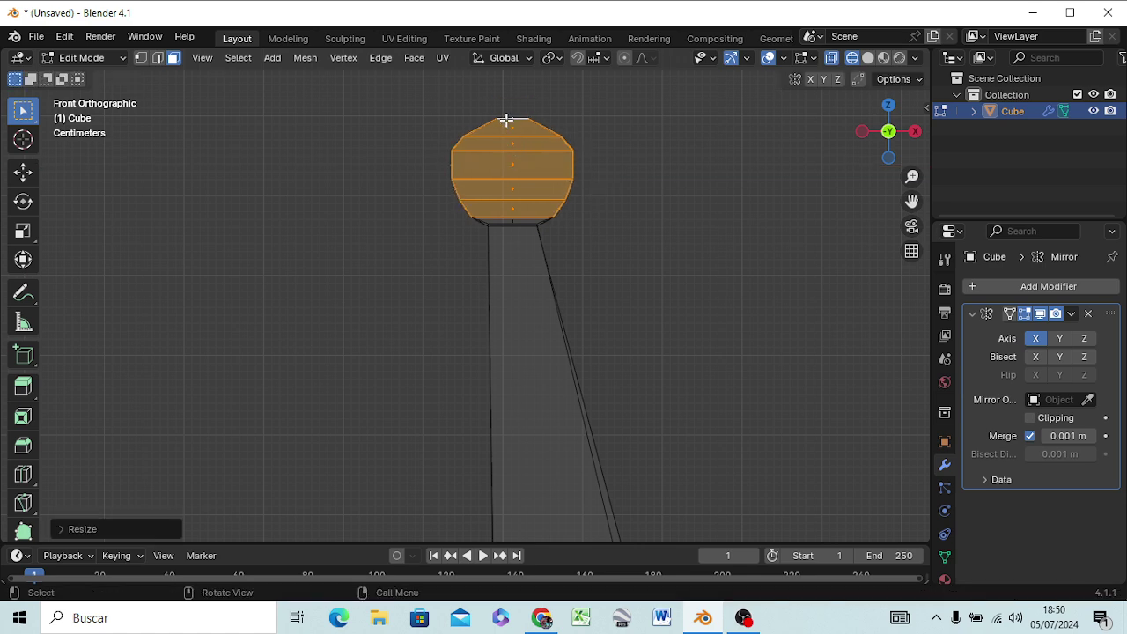
{"action": "key", "text": "s"}
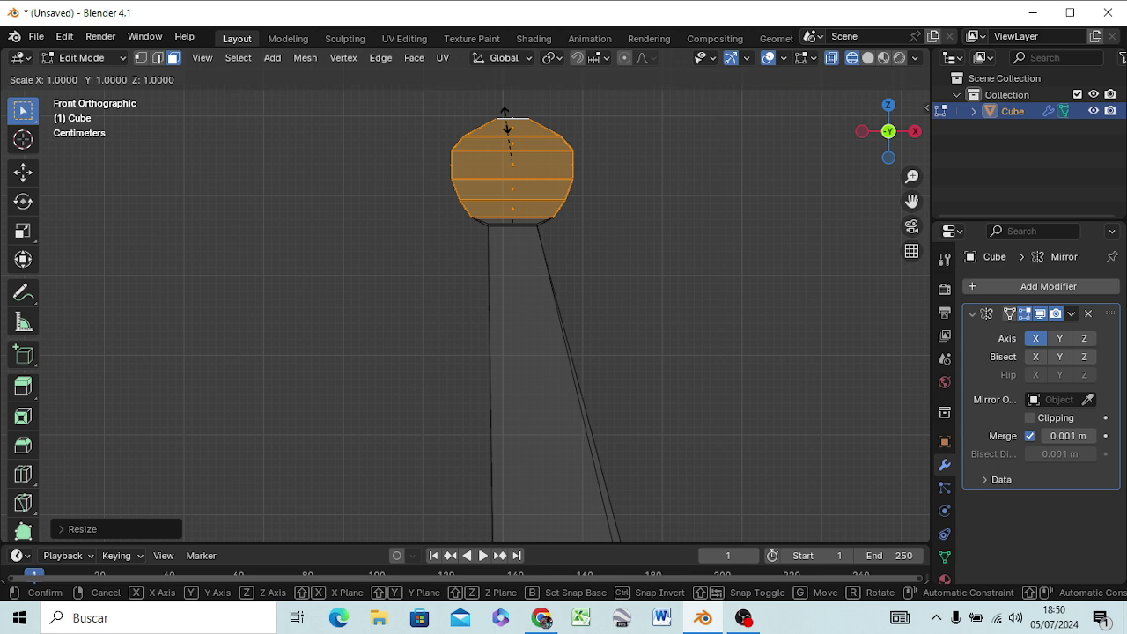
{"action": "key", "text": "z"}
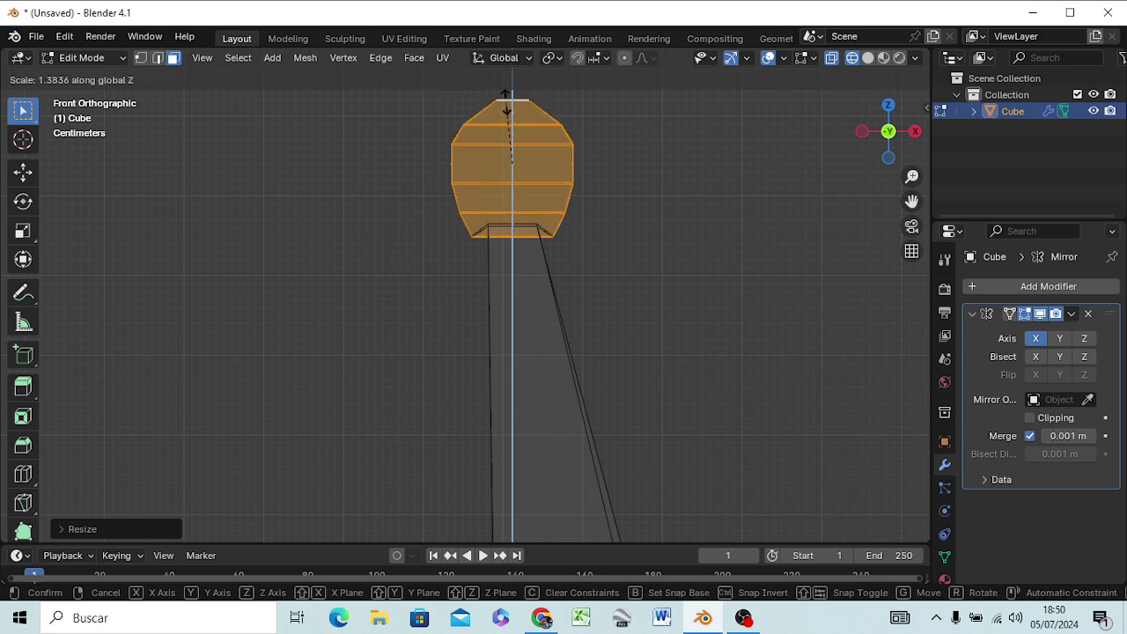
{"action": "left_click", "coordinate": [506, 103]}
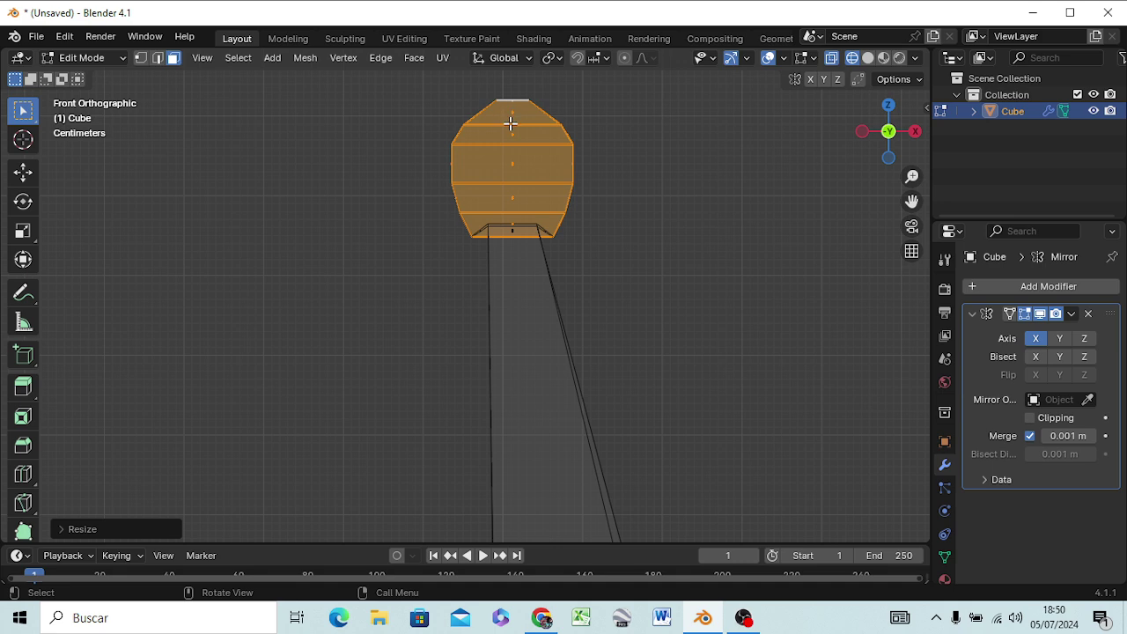
Step: Widen the knob a bit more along X, raise it about 0.031 m, and view the mesh from the top
{"action": "key", "text": "s"}
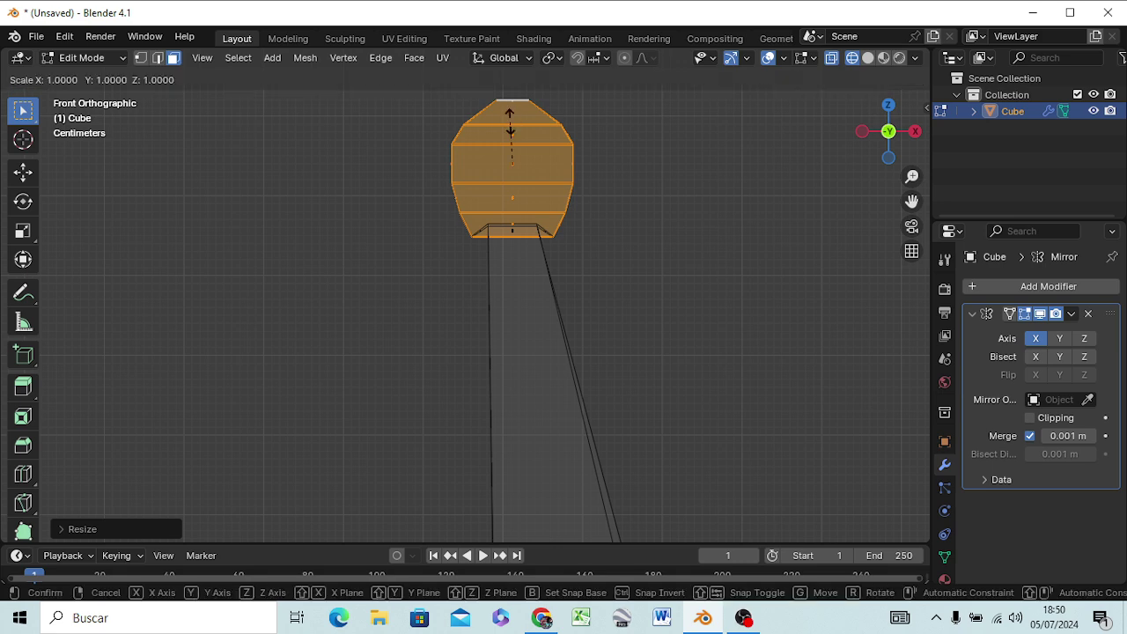
{"action": "key", "text": "x"}
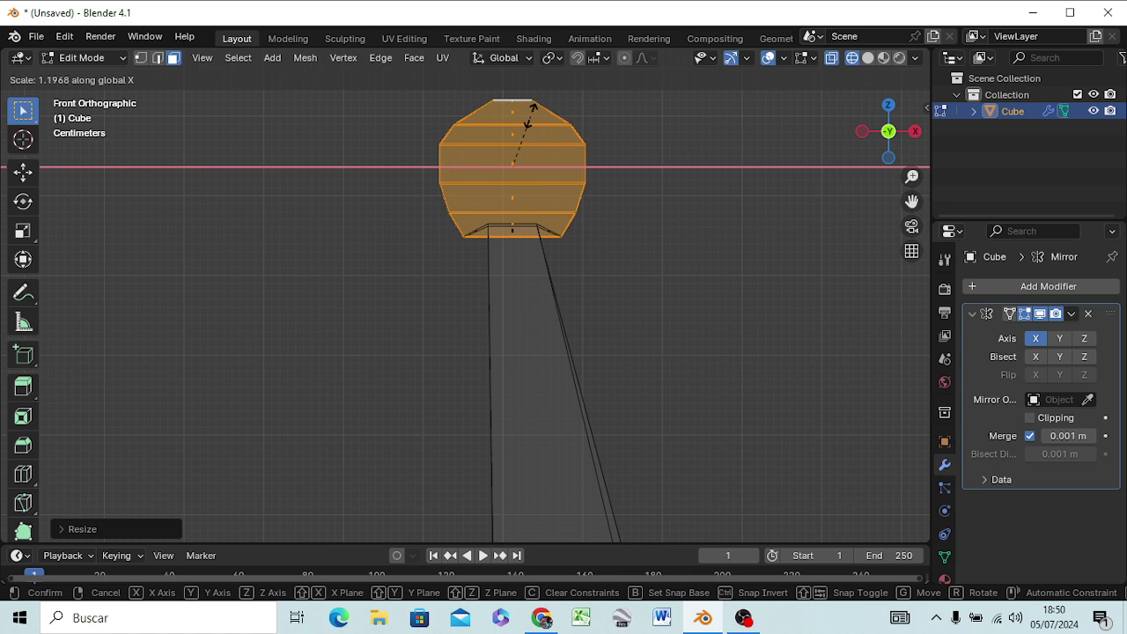
{"action": "left_click", "coordinate": [533, 105]}
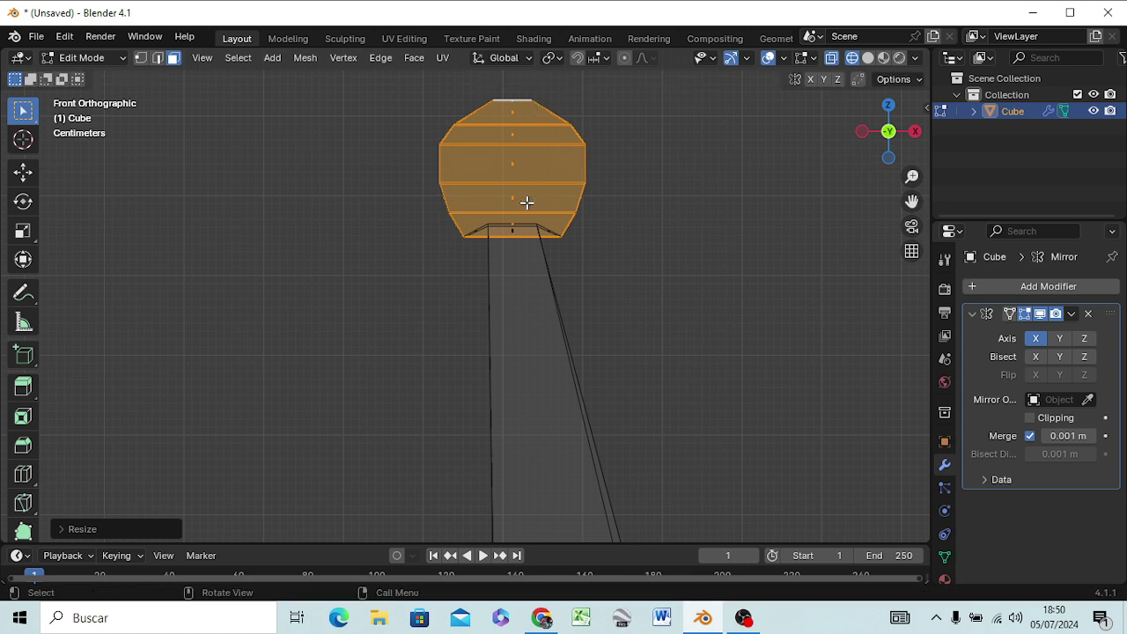
{"action": "key", "text": "g"}
{"action": "key", "text": "z"}
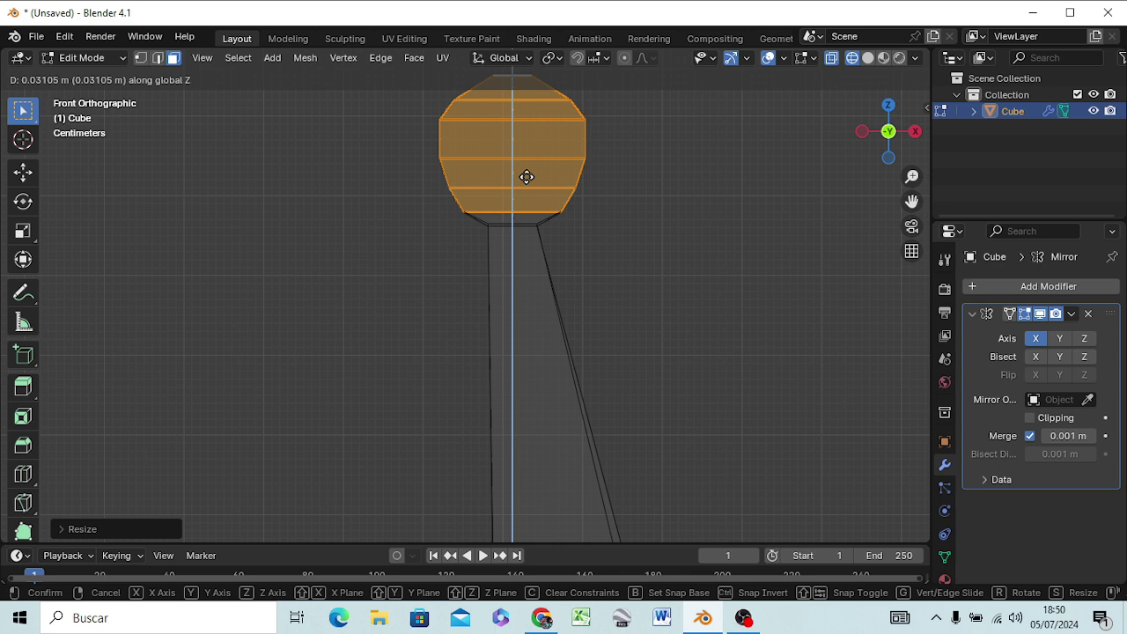
{"action": "left_click", "coordinate": [526, 177]}
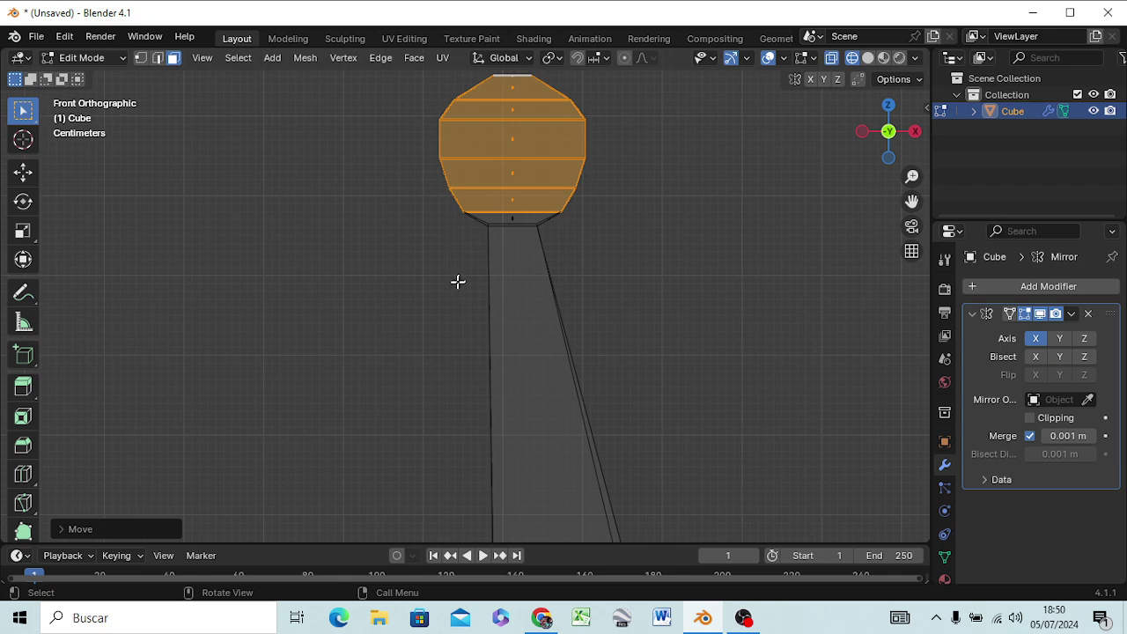
{"action": "left_click", "coordinate": [458, 281]}
{"action": "mouse_move", "coordinate": [418, 300]}
{"action": "middle_mouse_down"}
{"action": "mouse_move", "coordinate": [301, 343]}
{"action": "mouse_move", "coordinate": [433, 382]}
{"action": "middle_mouse_up"}
{"action": "key", "text": "KP_7"}
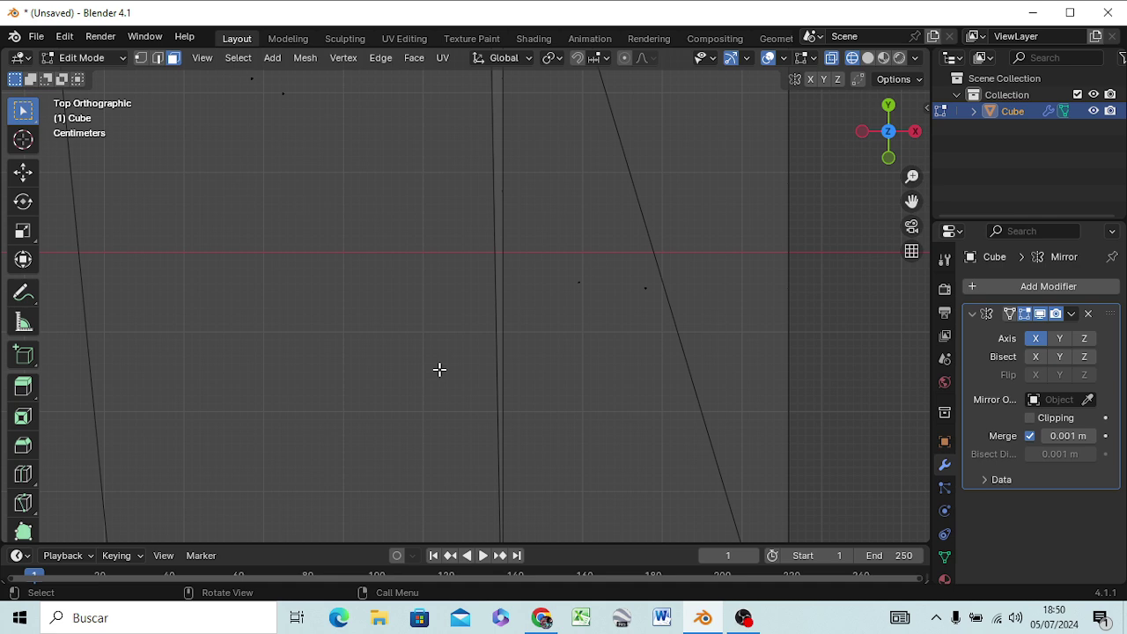
{"action": "scroll", "coordinate": [467, 363], "scroll_direction": "down", "scroll_amount": 3}
{"action": "scroll", "coordinate": [483, 359], "scroll_direction": "down", "scroll_amount": 2}
Step: In Top view, select the right post's knob top and stretch it about 1.5 times along Y
{"action": "scroll", "coordinate": [499, 322], "scroll_direction": "up", "scroll_amount": 1}
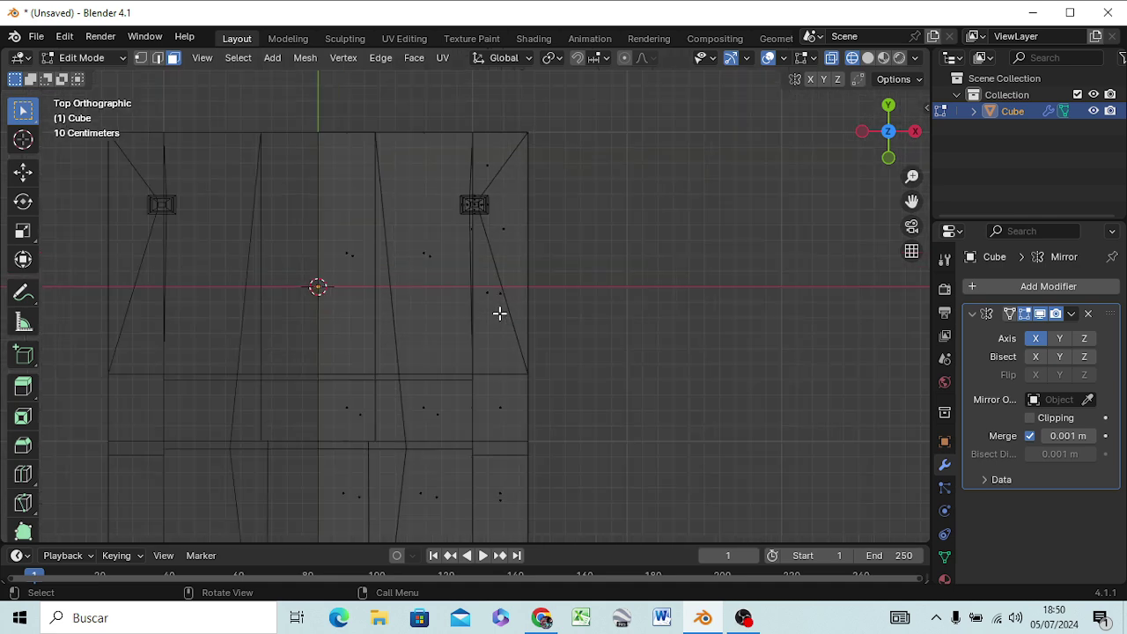
{"action": "scroll", "coordinate": [498, 314], "scroll_direction": "up", "scroll_amount": 1}
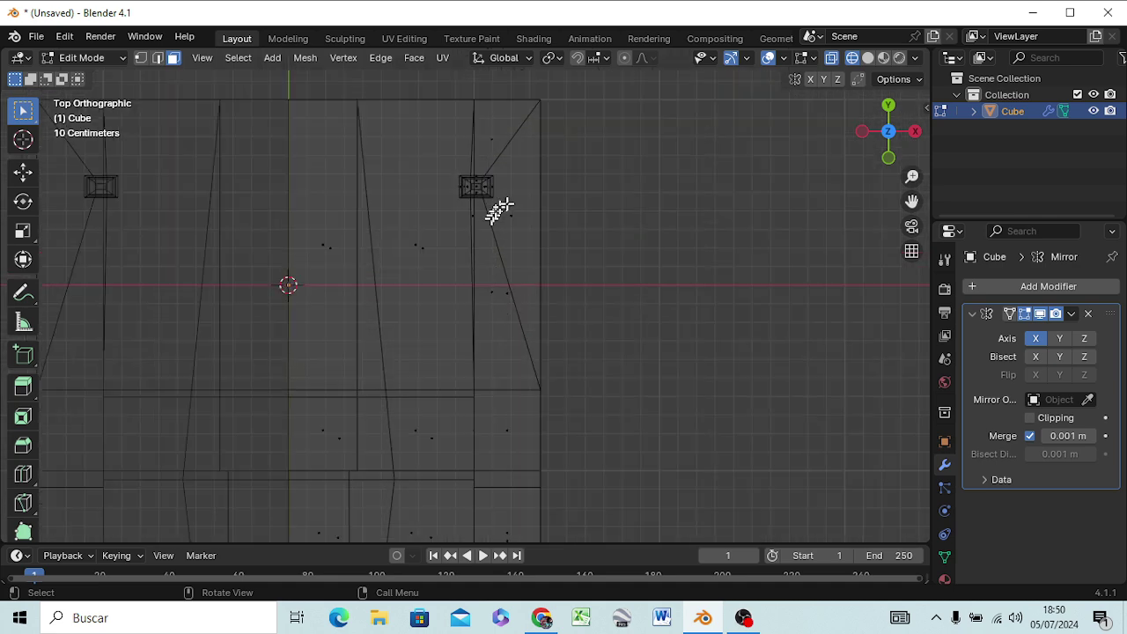
{"action": "left_click", "coordinate": [538, 240], "text": "ctrl"}
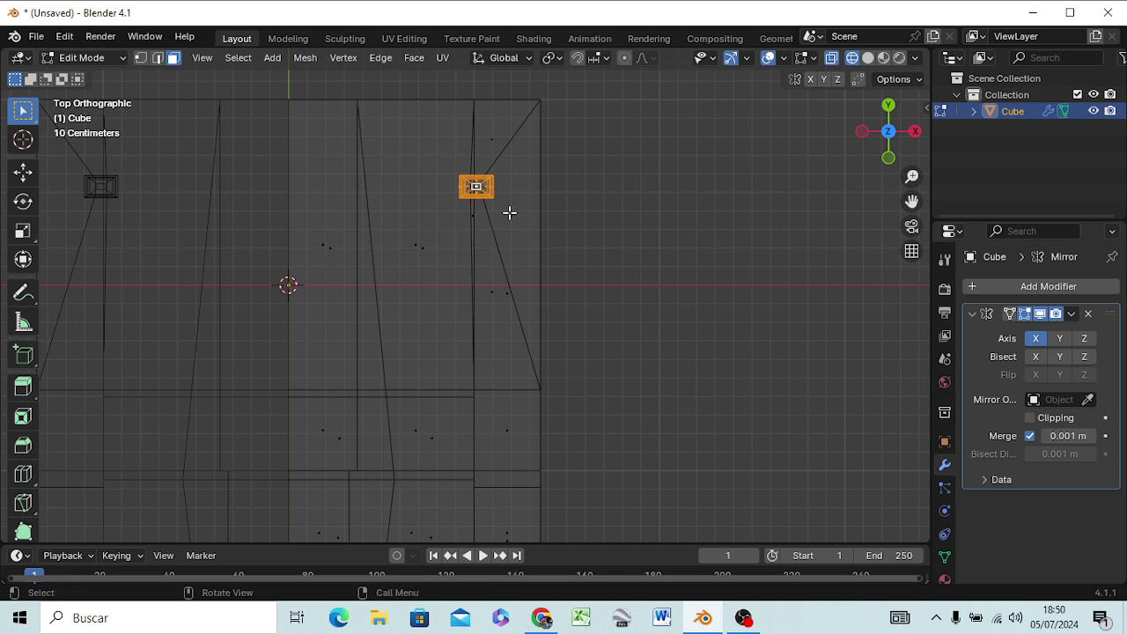
{"action": "key", "text": "s"}
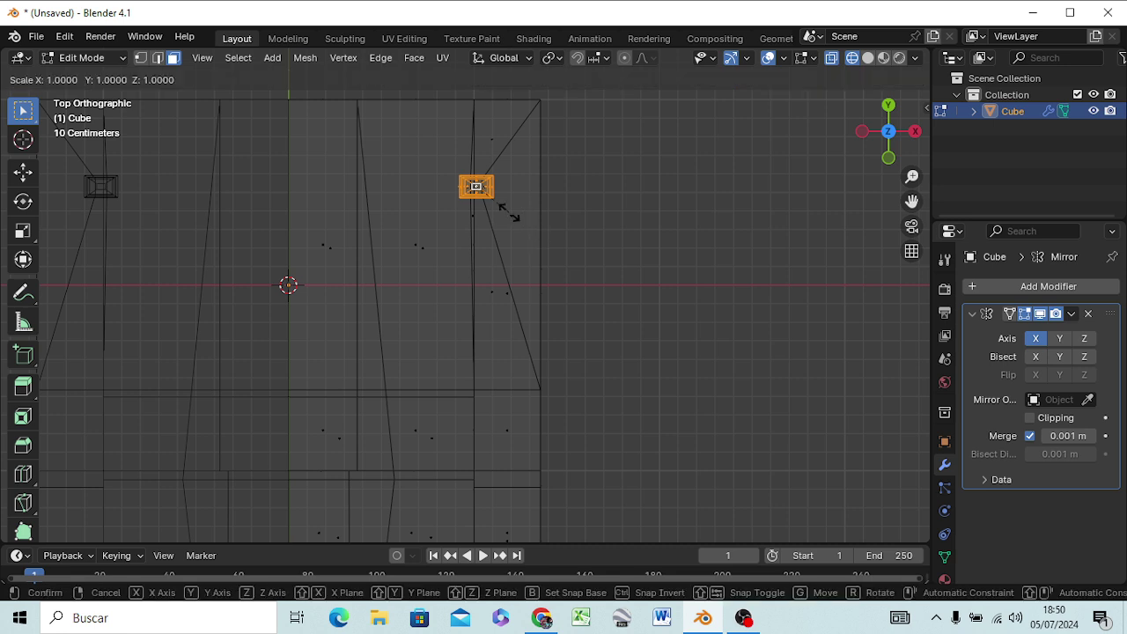
{"action": "key", "text": "y"}
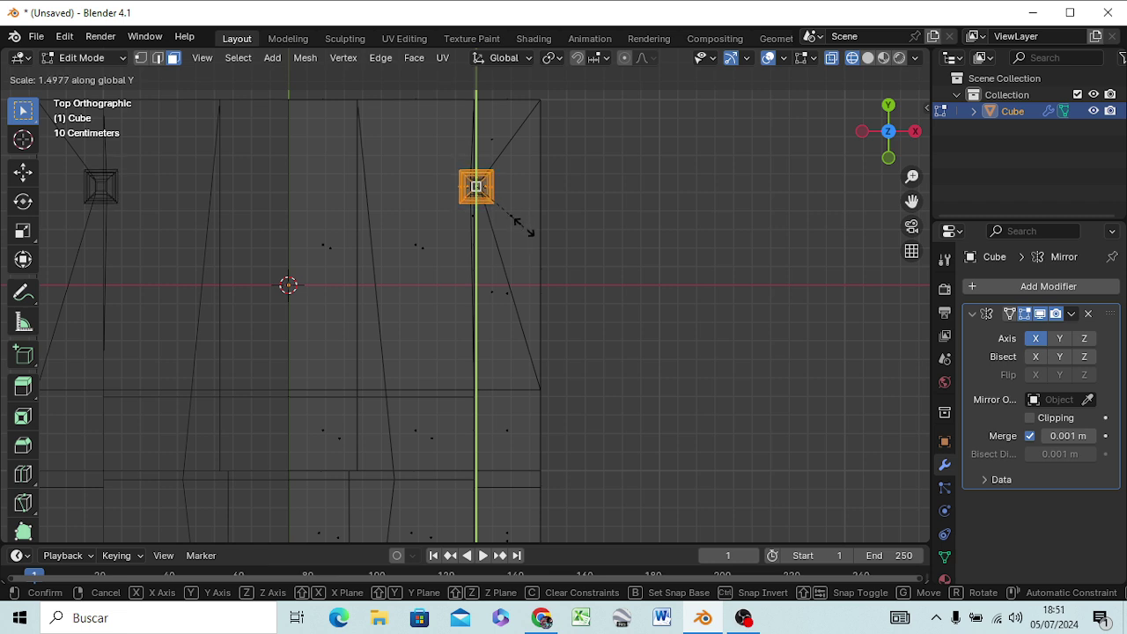
{"action": "left_click", "coordinate": [524, 231]}
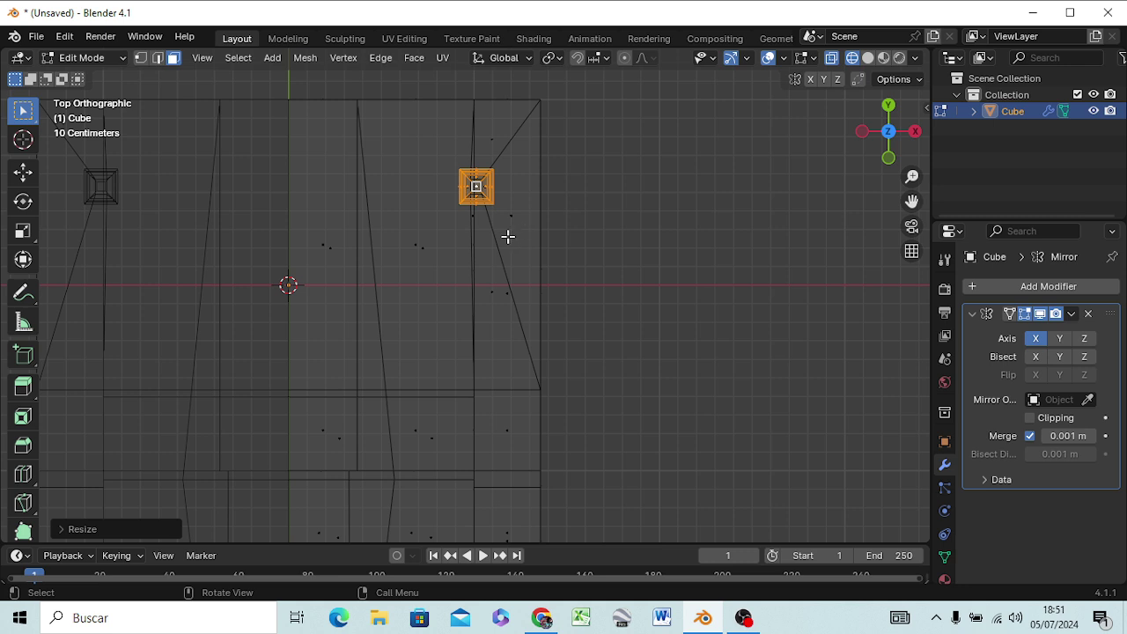
{"action": "key", "text": "r"}
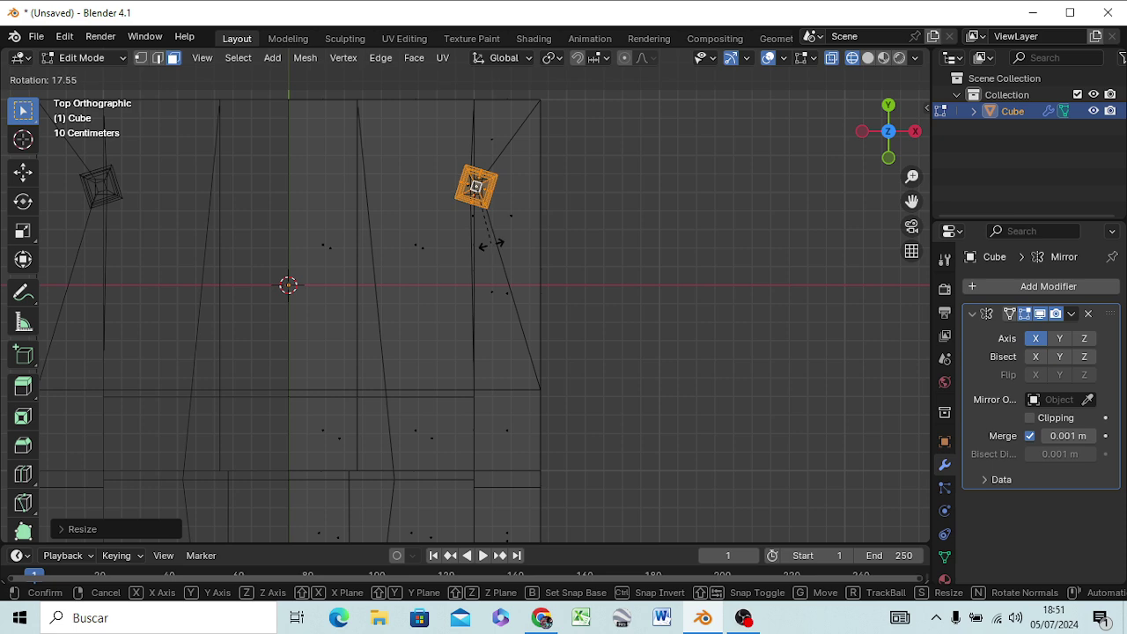
{"action": "key", "text": "Escape"}
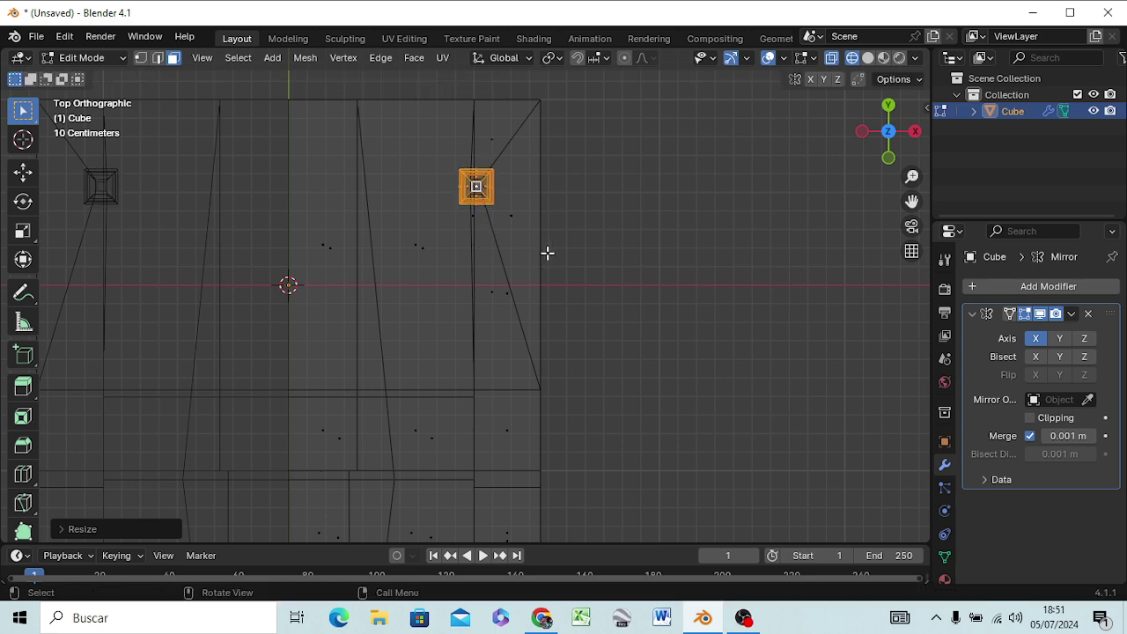
{"action": "middle_click_drag", "start_coordinate": [547, 252], "coordinate": [523, 91]}
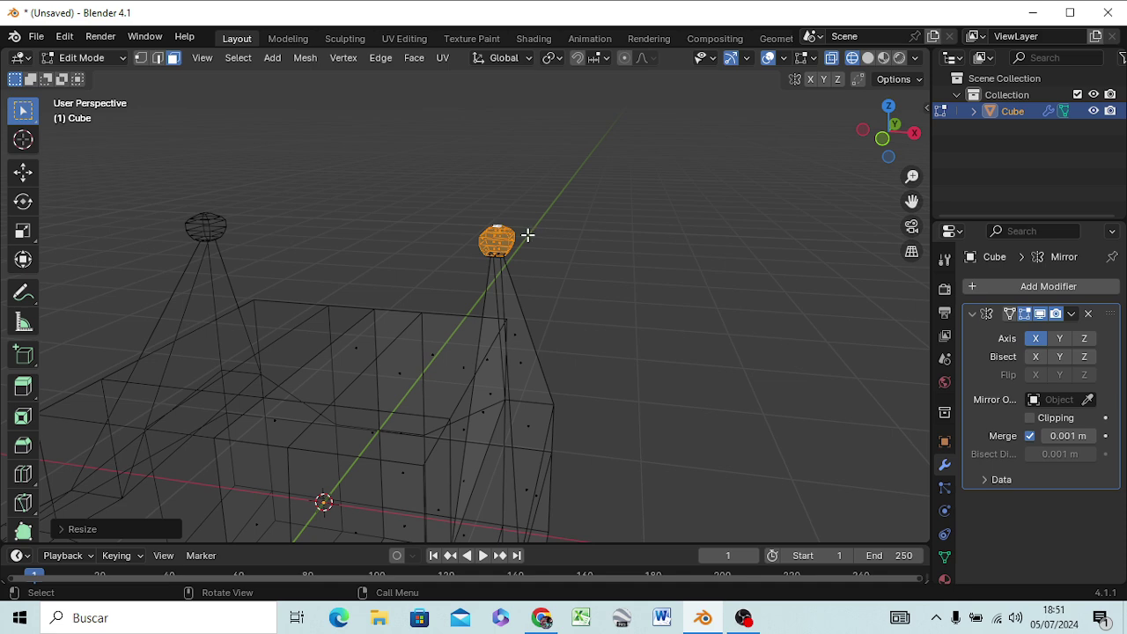
Step: Scale the knob to about 1.55 times its size and lift it about 0.09 m along Z
{"action": "key", "text": "s"}
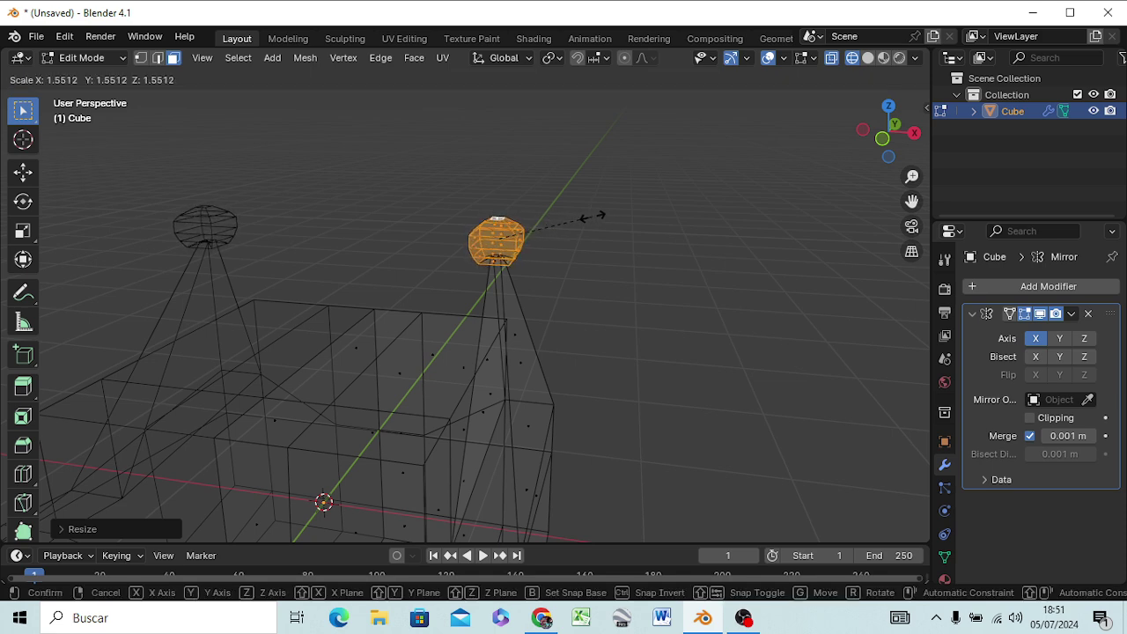
{"action": "left_click", "coordinate": [589, 217]}
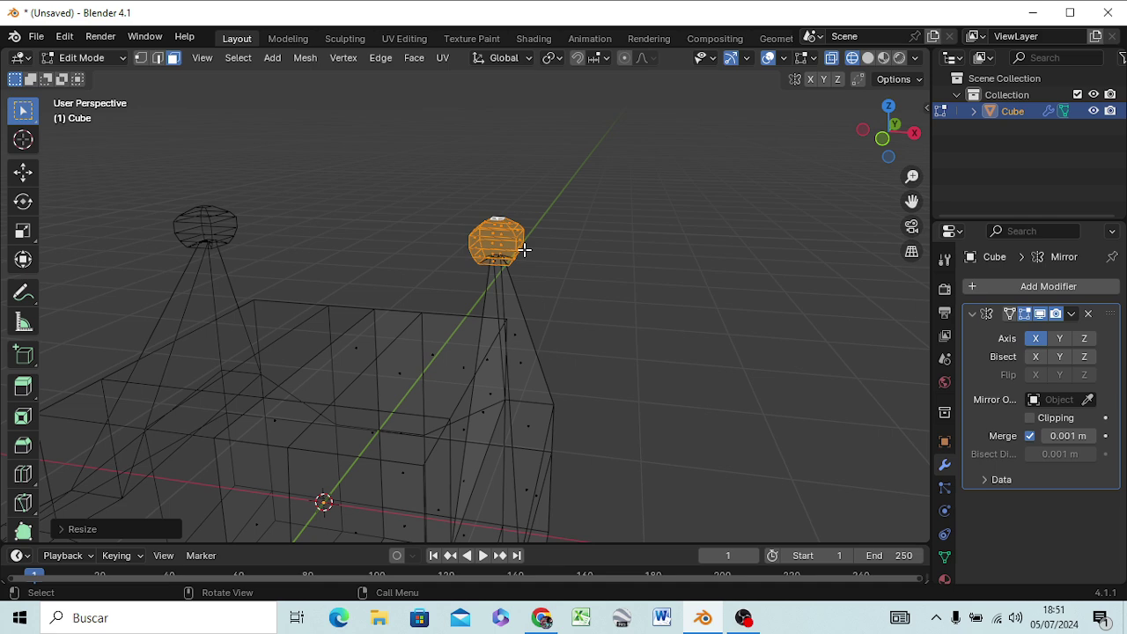
{"action": "key", "text": "g"}
{"action": "key", "text": "z"}
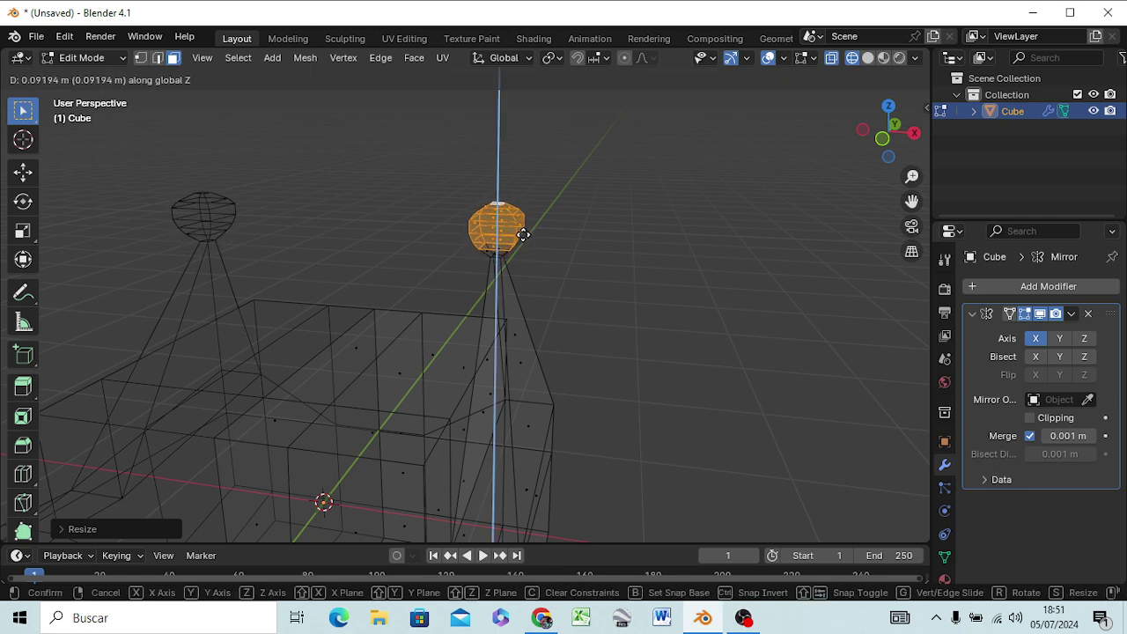
{"action": "left_click", "coordinate": [524, 235]}
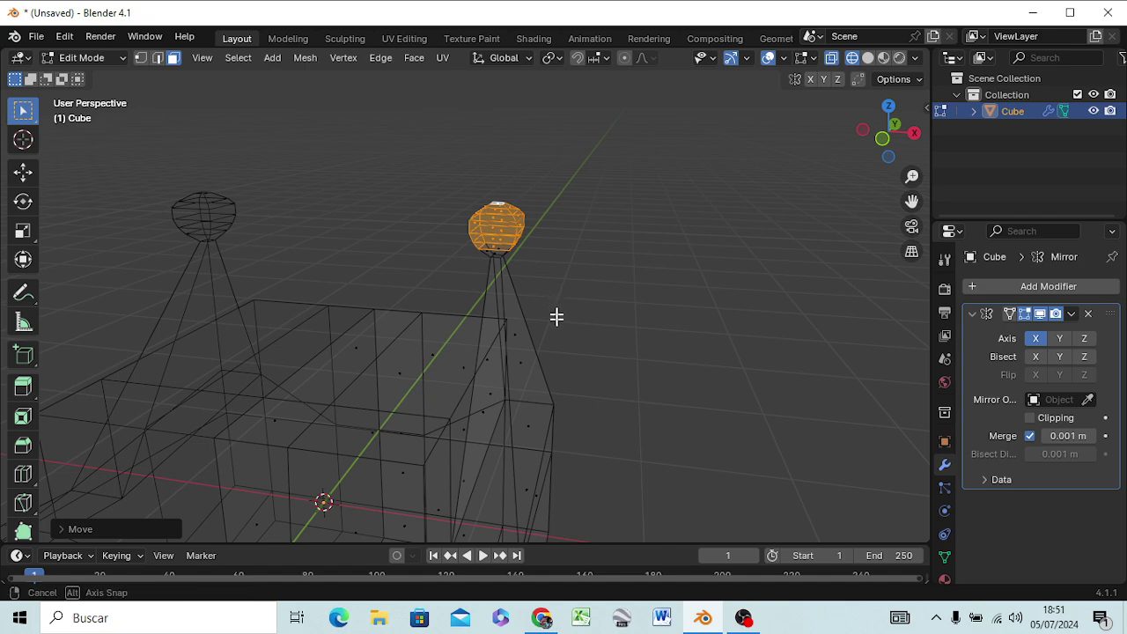
Step: Inspect the raised knob, briefly select the connected post and box, then deselect them
{"action": "mouse_move", "coordinate": [556, 314]}
{"action": "middle_mouse_down"}
{"action": "mouse_move", "coordinate": [524, 351]}
{"action": "mouse_move", "coordinate": [578, 280]}
{"action": "middle_mouse_up"}
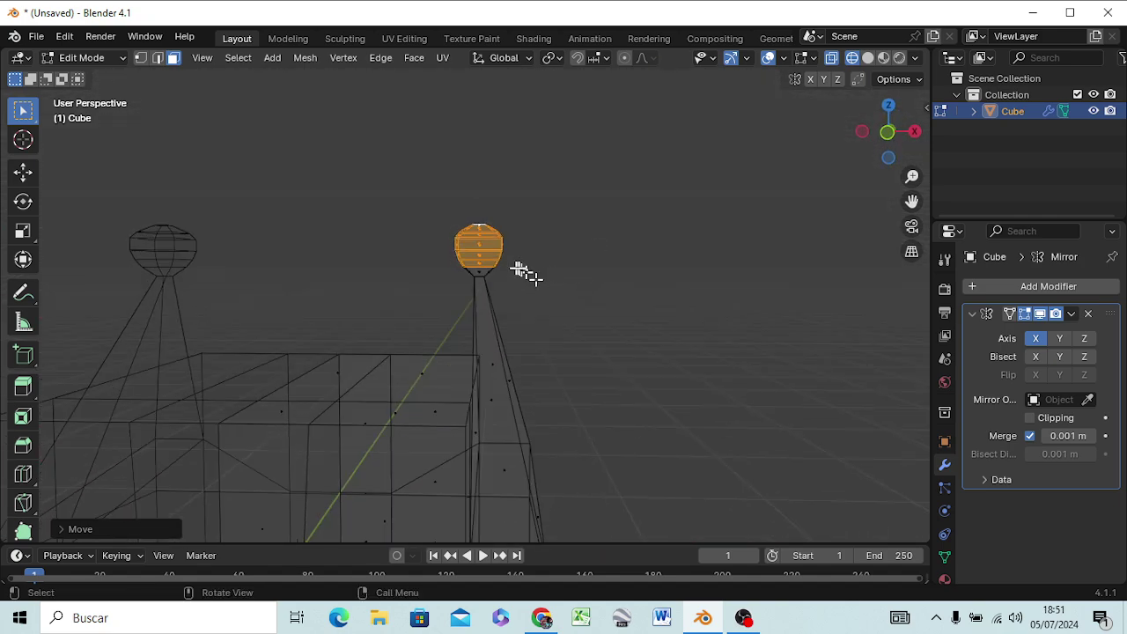
{"action": "scroll", "coordinate": [523, 269], "scroll_direction": "up", "scroll_amount": 2}
{"action": "scroll", "coordinate": [514, 272], "scroll_direction": "up", "scroll_amount": 2}
{"action": "scroll", "coordinate": [514, 273], "scroll_direction": "down", "scroll_amount": 1}
{"action": "scroll", "coordinate": [516, 270], "scroll_direction": "down", "scroll_amount": 3}
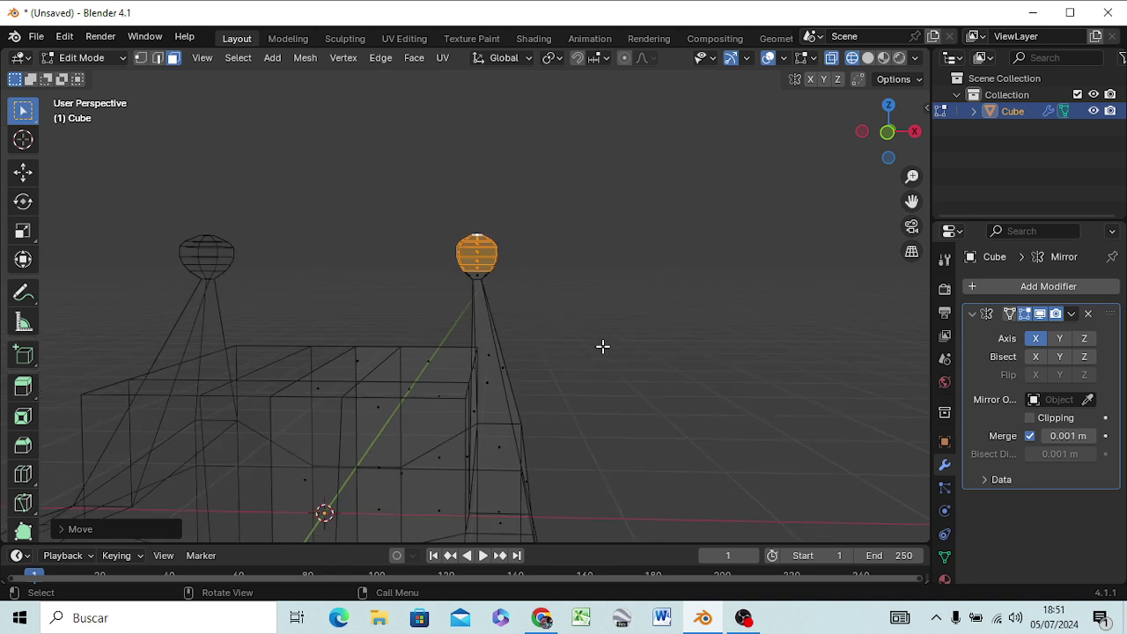
{"action": "key", "text": "ctrl+l"}
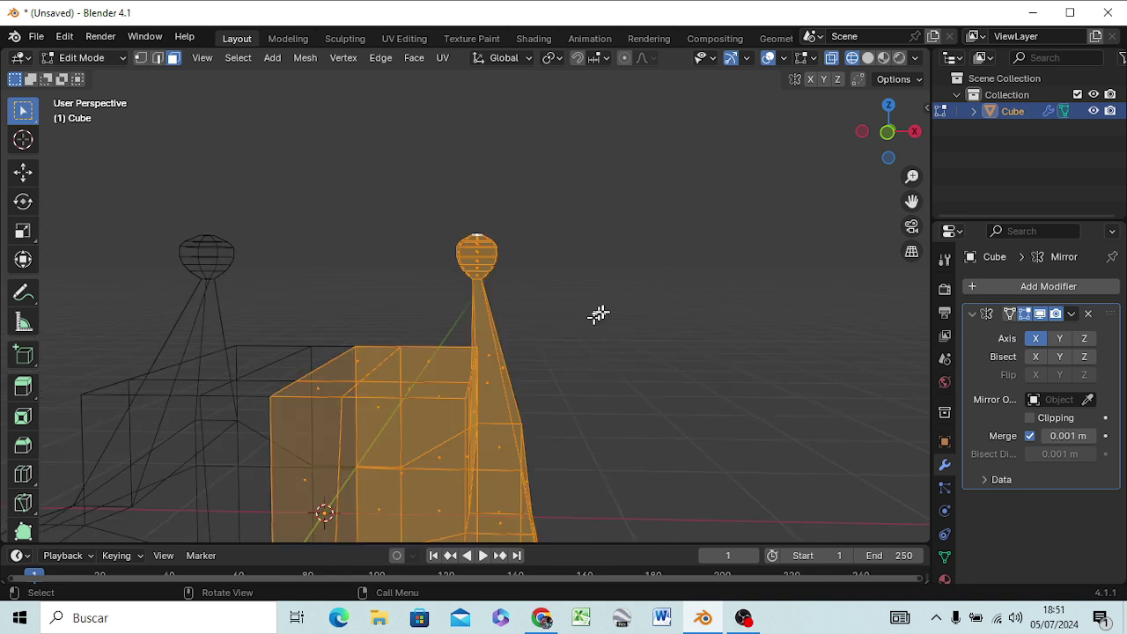
{"action": "left_click", "coordinate": [583, 319]}
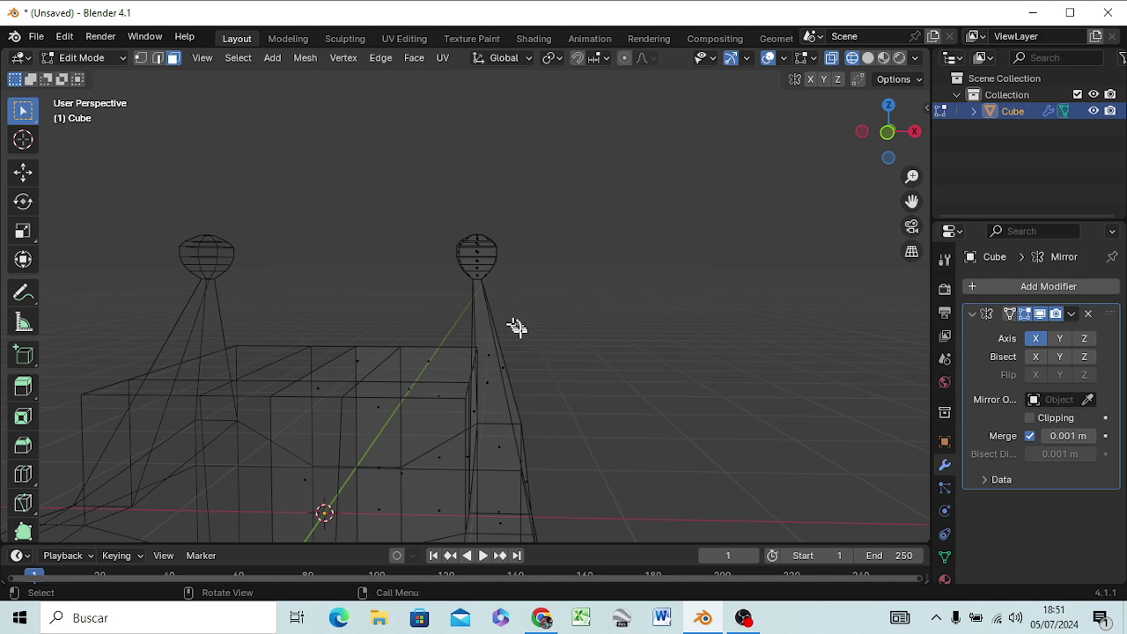
Step: Zoom out, switch to Front Orthographic view, and zoom in on the mesh's upper half
{"action": "scroll", "coordinate": [523, 345], "scroll_direction": "down", "scroll_amount": 3}
{"action": "scroll", "coordinate": [551, 355], "scroll_direction": "down", "scroll_amount": 2}
{"action": "scroll", "coordinate": [575, 388], "scroll_direction": "down", "scroll_amount": 1}
{"action": "mouse_move", "coordinate": [575, 388]}
{"action": "middle_mouse_down"}
{"action": "mouse_move", "coordinate": [538, 379]}
{"action": "mouse_move", "coordinate": [574, 340]}
{"action": "mouse_move", "coordinate": [586, 380]}
{"action": "mouse_move", "coordinate": [555, 393]}
{"action": "mouse_move", "coordinate": [503, 378]}
{"action": "middle_mouse_up"}
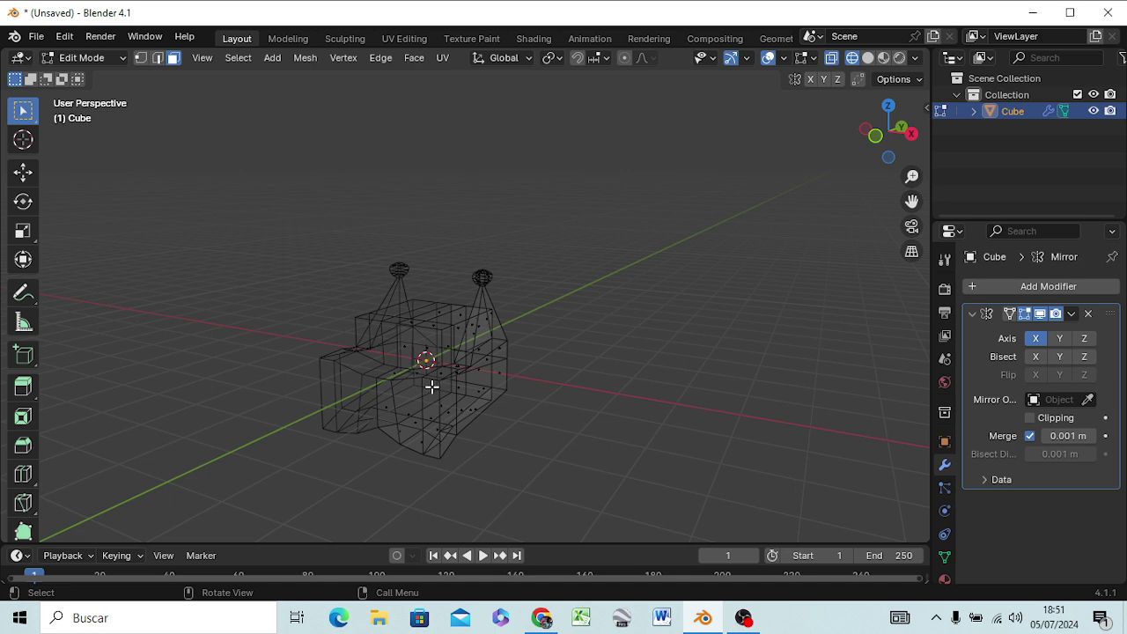
{"action": "key", "text": "KP_1"}
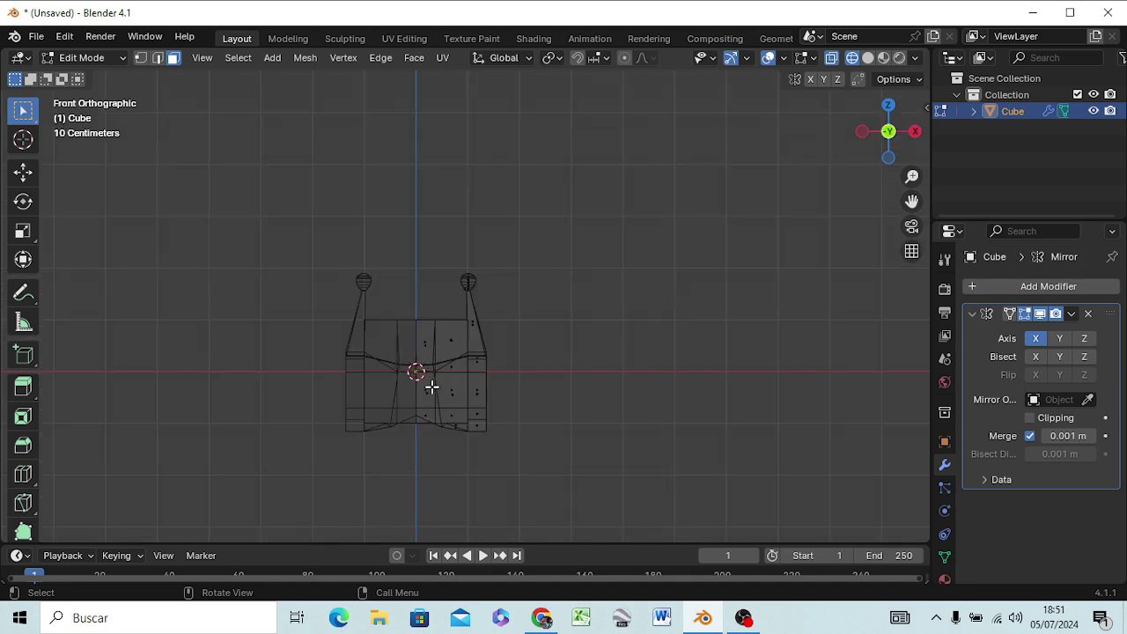
{"action": "scroll", "coordinate": [440, 382], "scroll_direction": "up", "scroll_amount": 1}
{"action": "scroll", "coordinate": [440, 383], "scroll_direction": "up", "scroll_amount": 3}
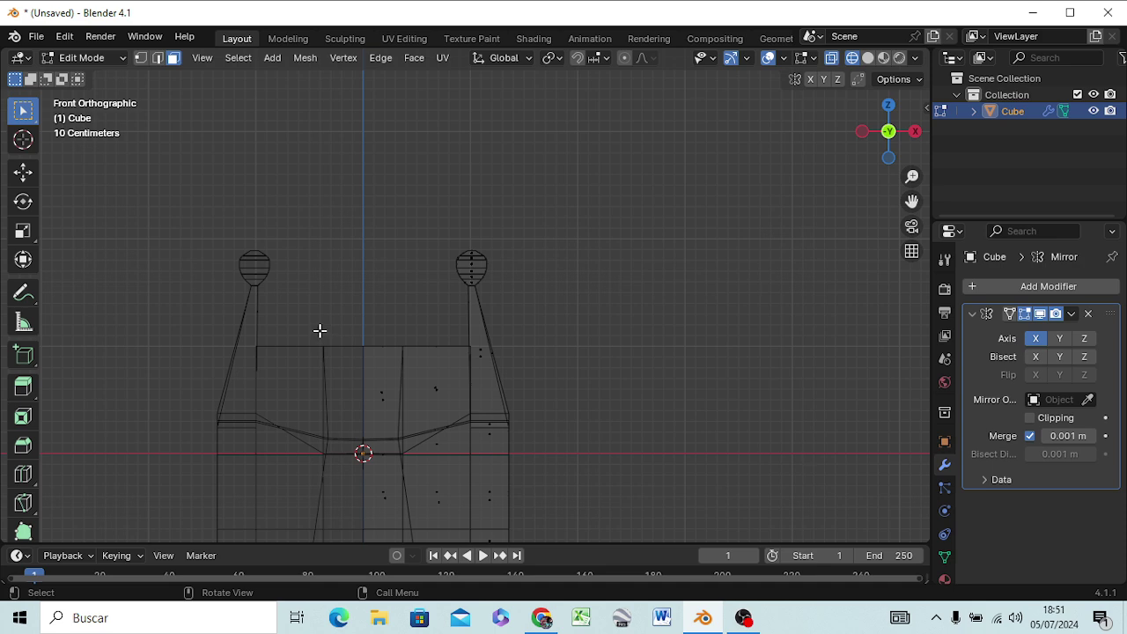
Step: In vertex mode, raise the two top-middle vertices of the box along Z
{"action": "key", "text": "1"}
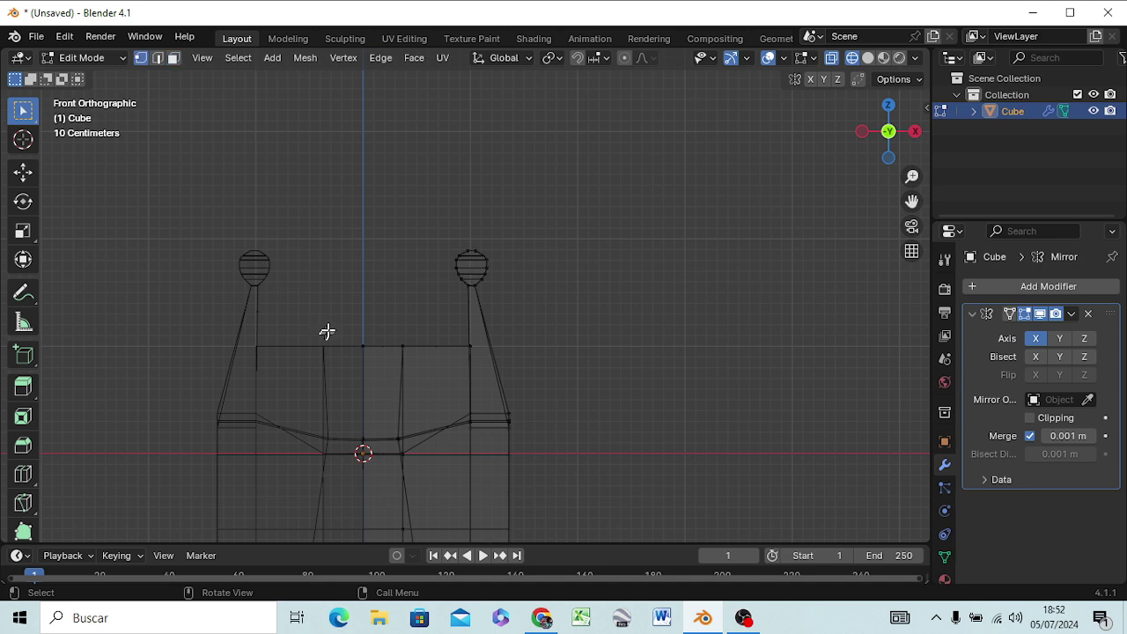
{"action": "left_click", "coordinate": [327, 328]}
{"action": "left_click_drag", "start_coordinate": [299, 319], "coordinate": [416, 352]}
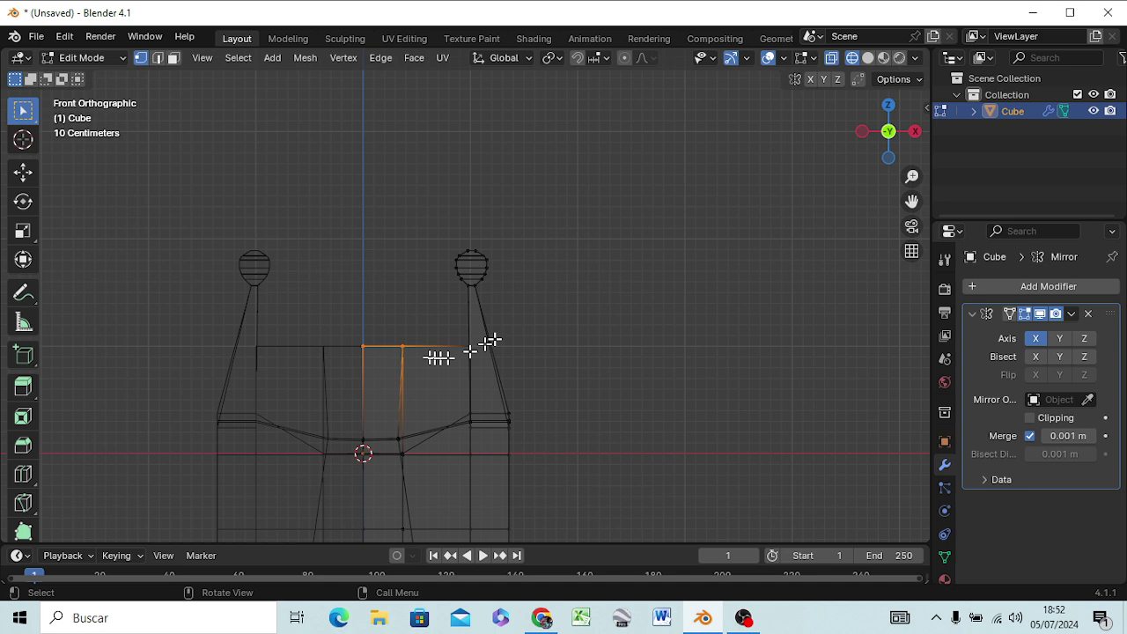
{"action": "left_click", "coordinate": [641, 319]}
{"action": "left_click_drag", "start_coordinate": [344, 328], "coordinate": [410, 353]}
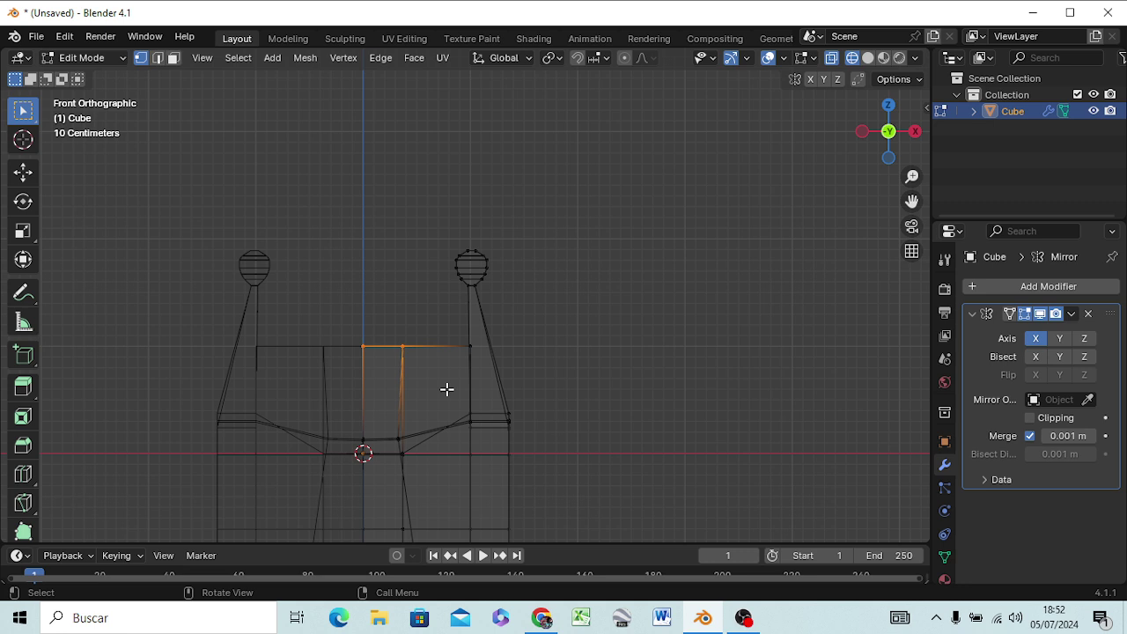
{"action": "key", "text": "g"}
{"action": "key", "text": "z"}
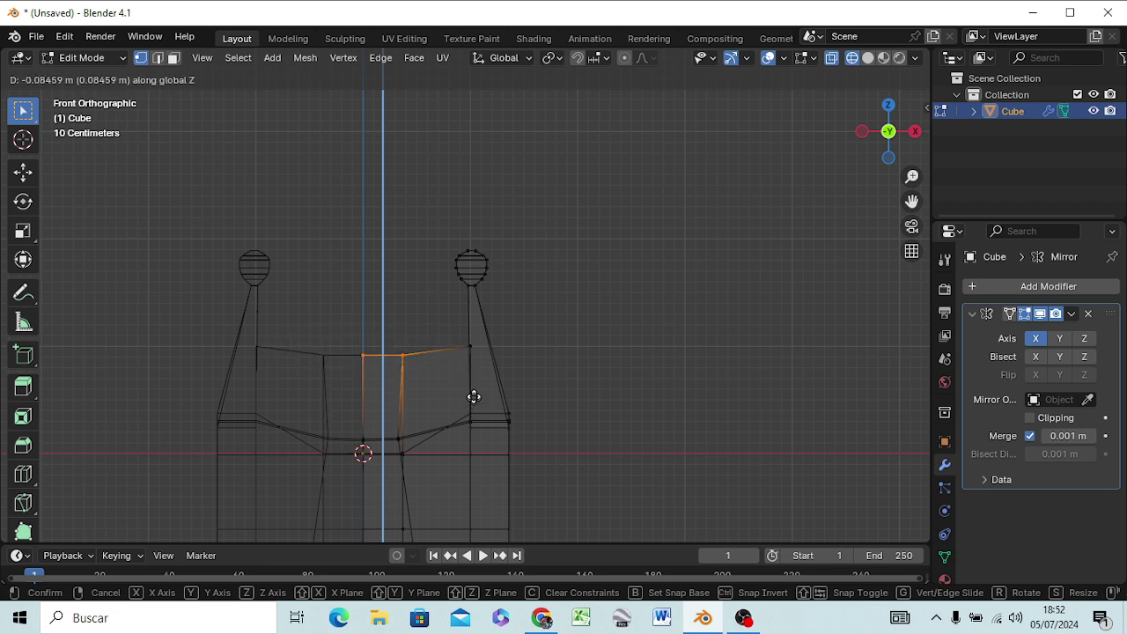
{"action": "left_click", "coordinate": [475, 376]}
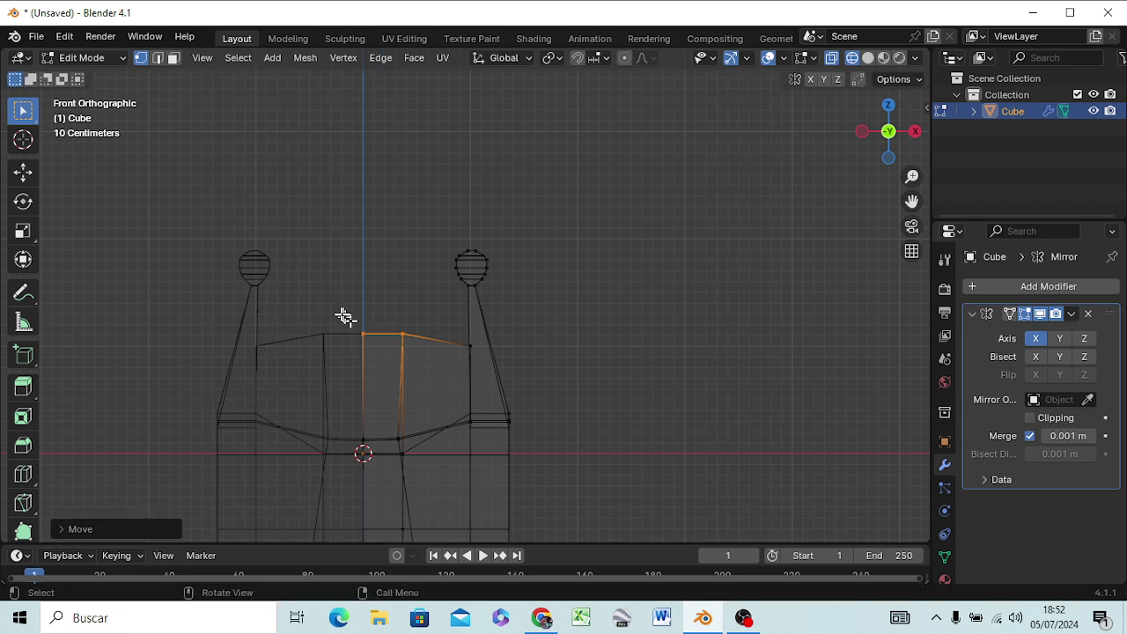
Step: Lower the centre-top vertex about 0.046 m along Z
{"action": "left_click_drag", "start_coordinate": [345, 314], "coordinate": [377, 342]}
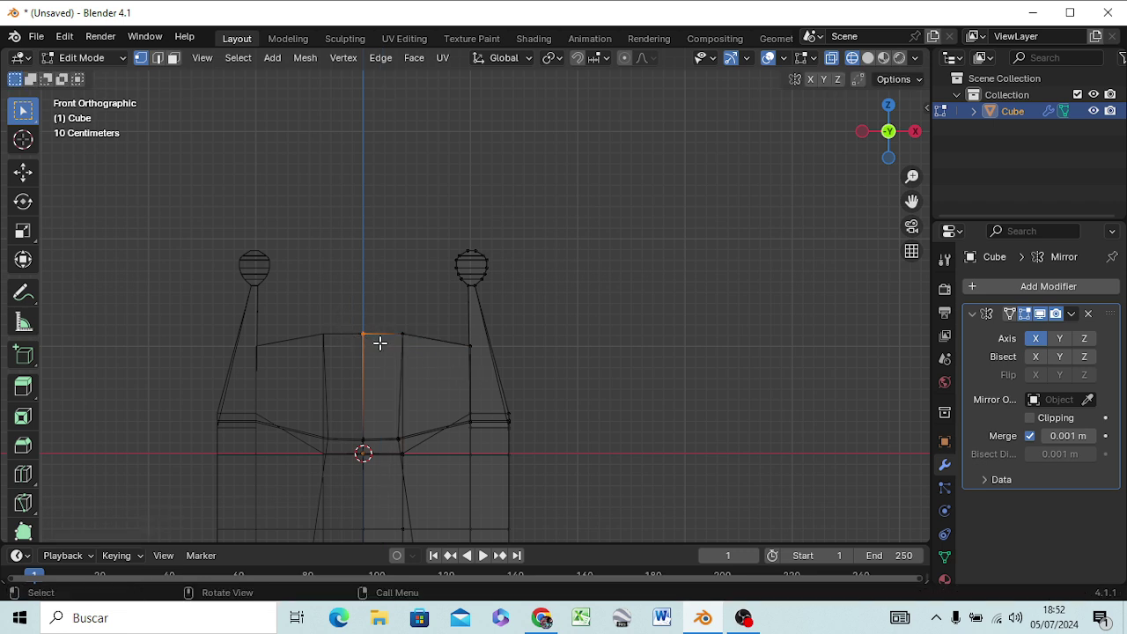
{"action": "key", "text": "g"}
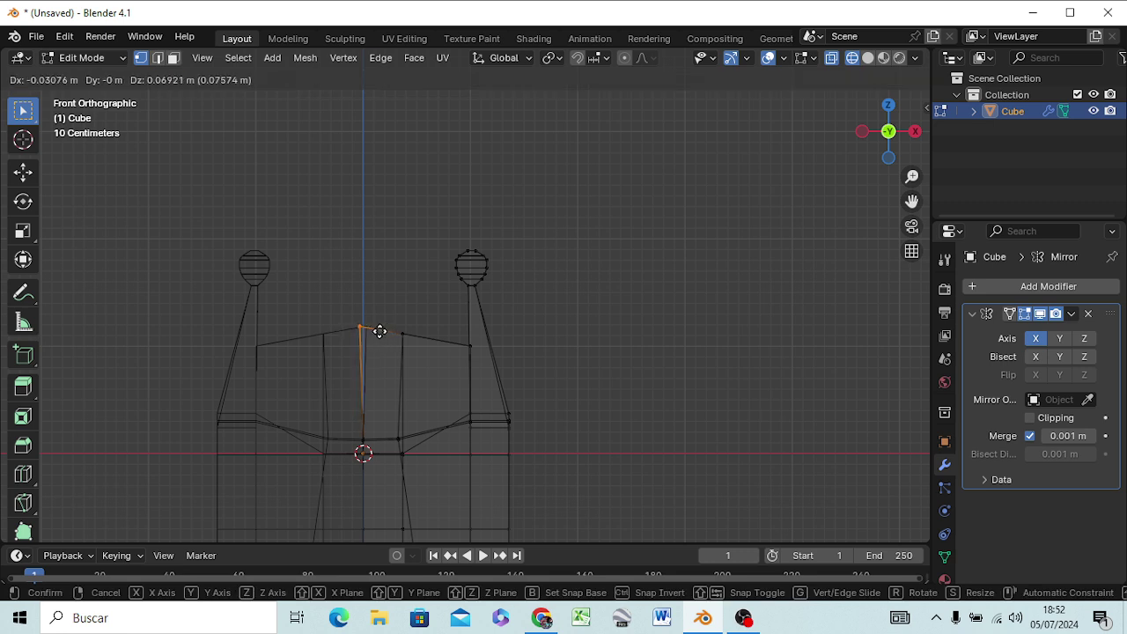
{"action": "key", "text": "z"}
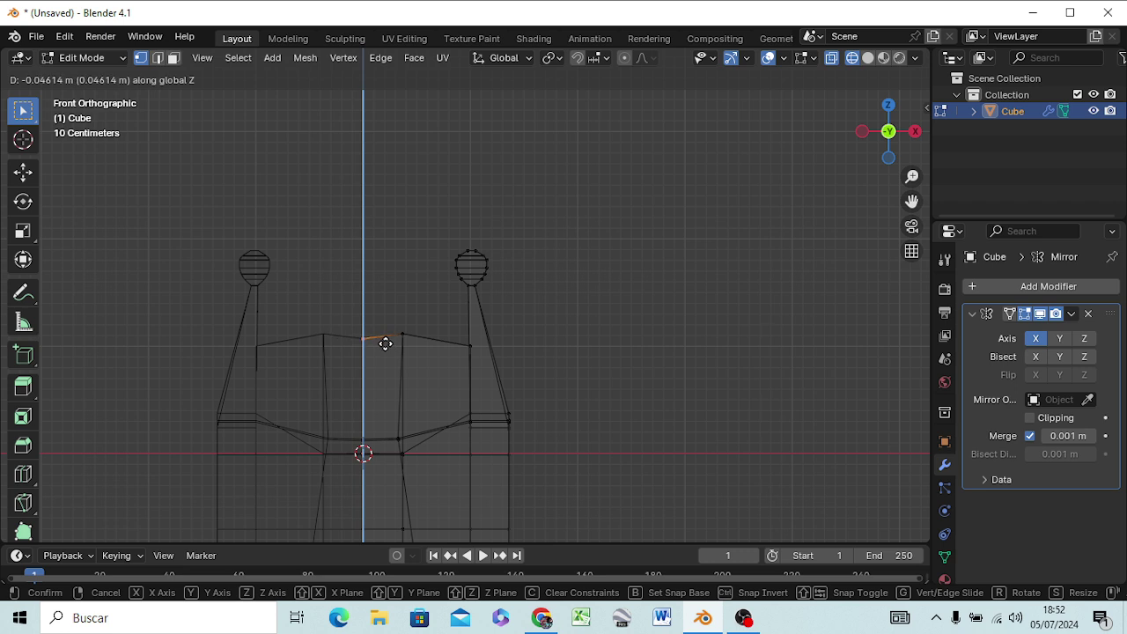
{"action": "left_click", "coordinate": [385, 345]}
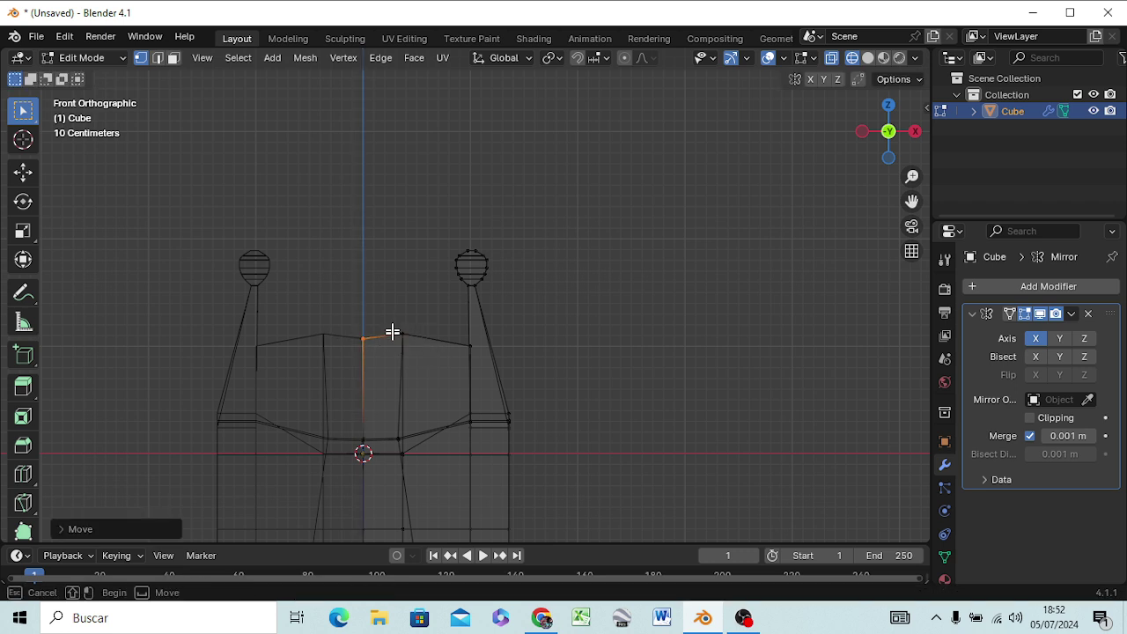
Step: Undo the previous edits and raise the top-middle vertices along Z again
{"action": "left_click", "coordinate": [405, 337]}
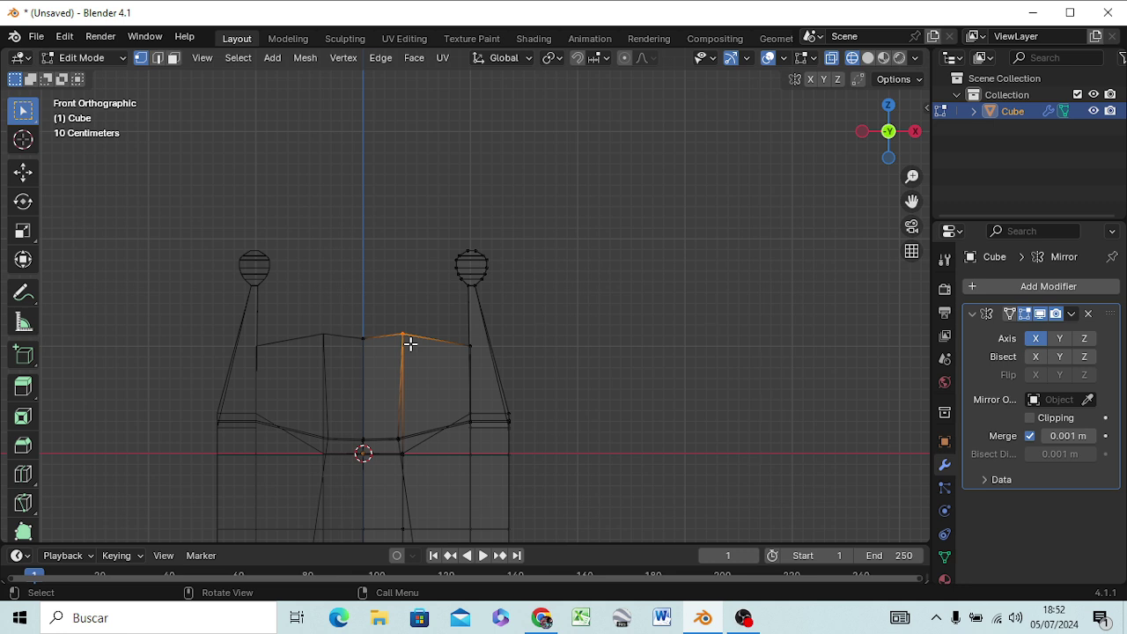
{"action": "key", "text": "ctrl+z"}
{"action": "key", "text": "ctrl+z"}
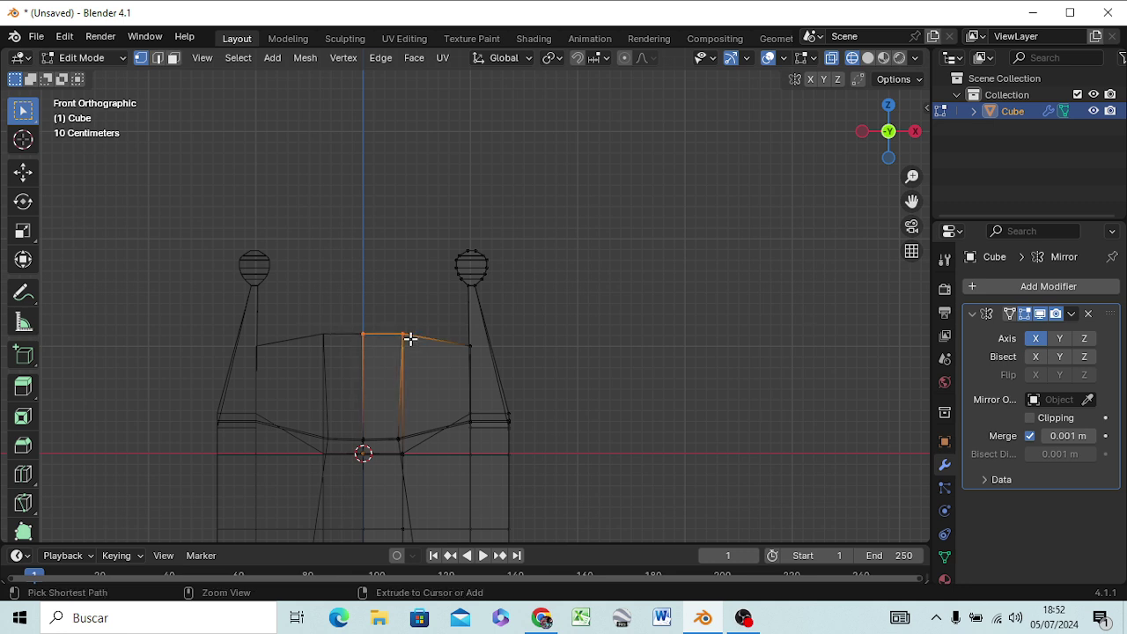
{"action": "key", "text": "ctrl+z"}
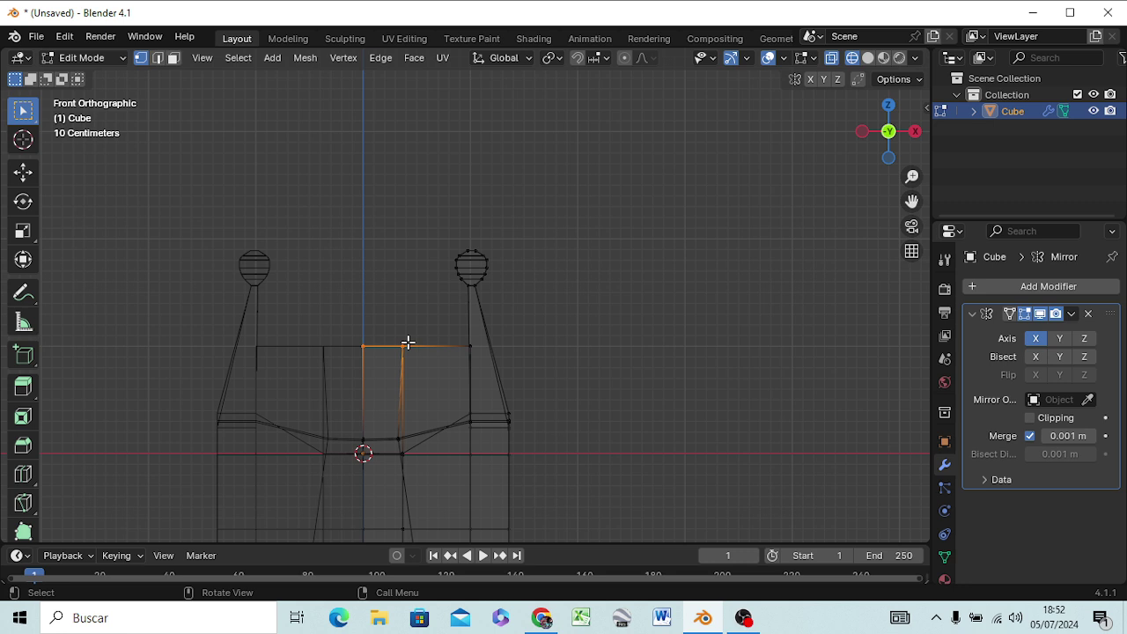
{"action": "key", "text": "g"}
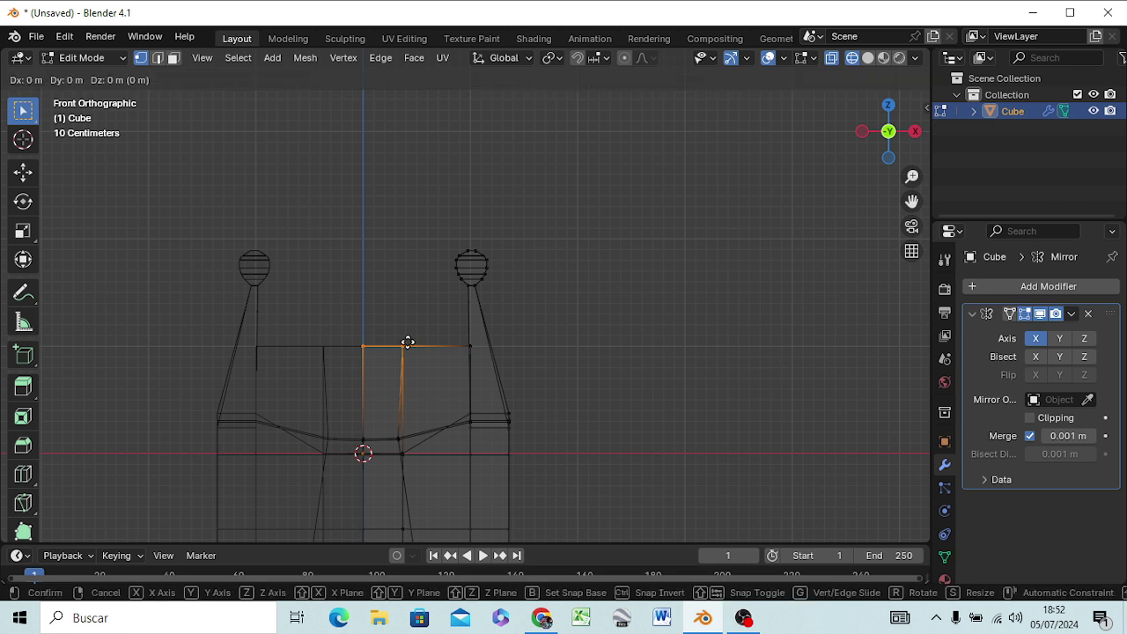
{"action": "key", "text": "z"}
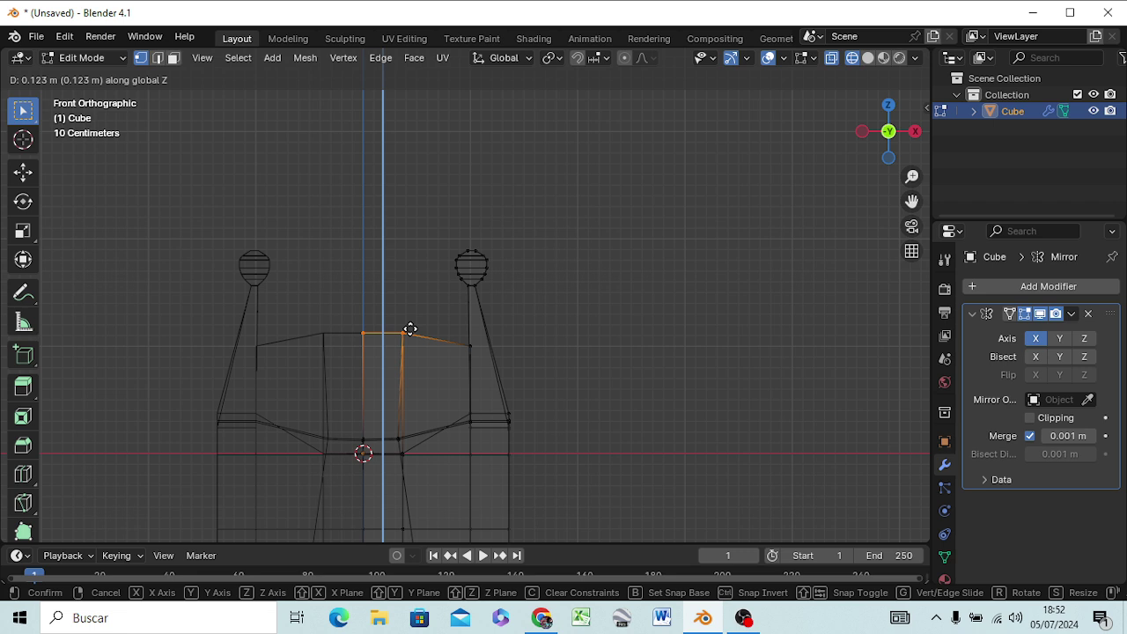
{"action": "left_click", "coordinate": [411, 329]}
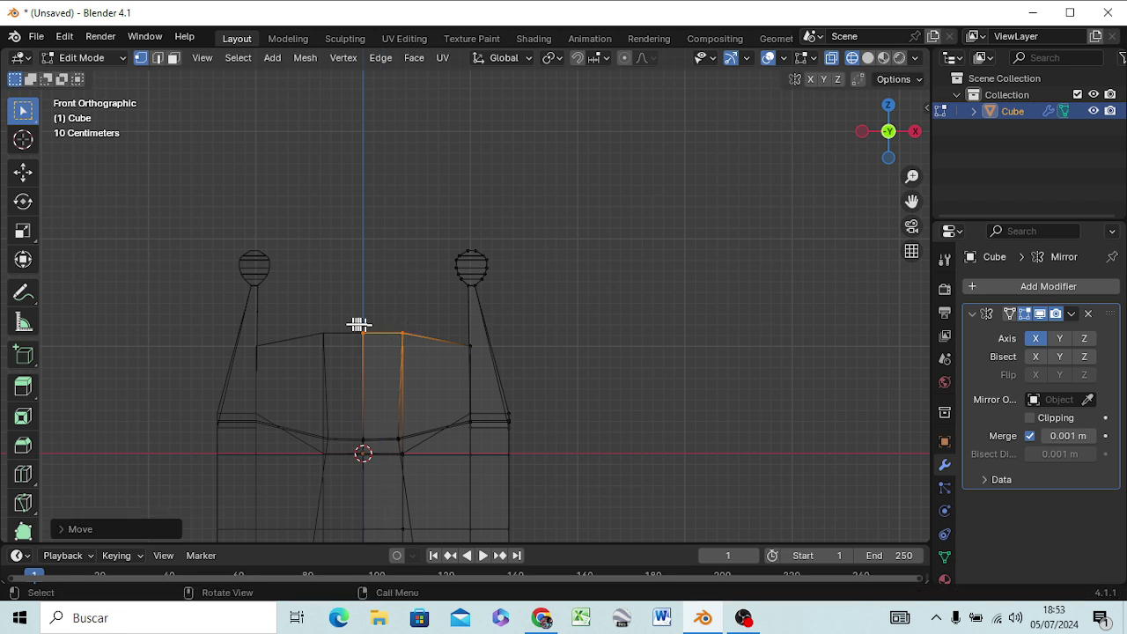
Step: Raise the single top-centre vertex further along Z
{"action": "left_click_drag", "start_coordinate": [353, 325], "coordinate": [372, 339]}
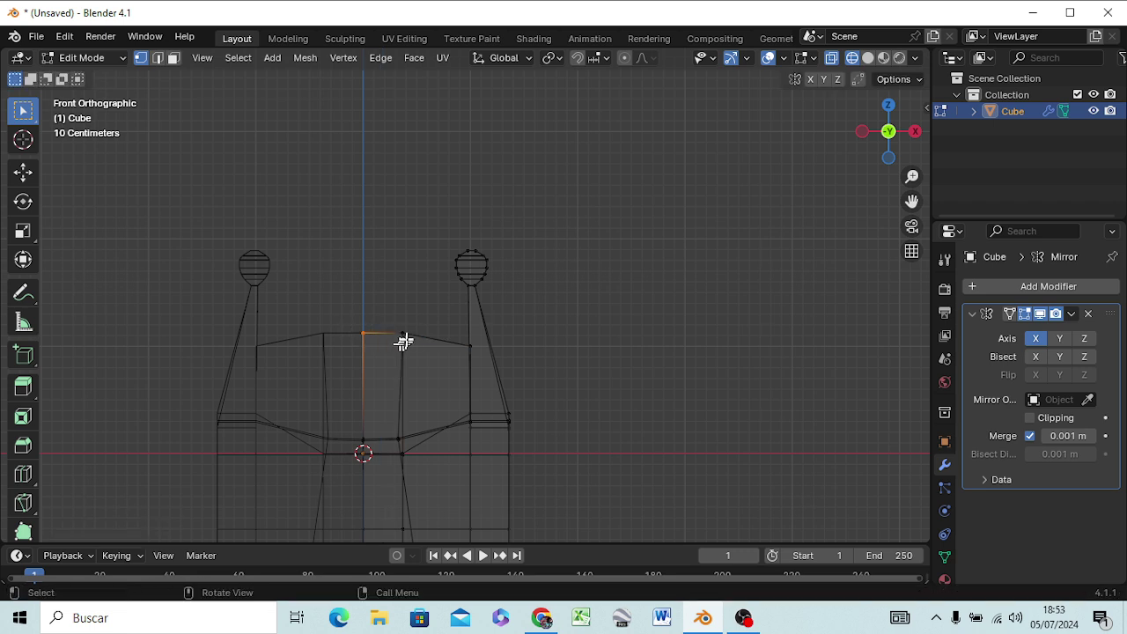
{"action": "key", "text": "g"}
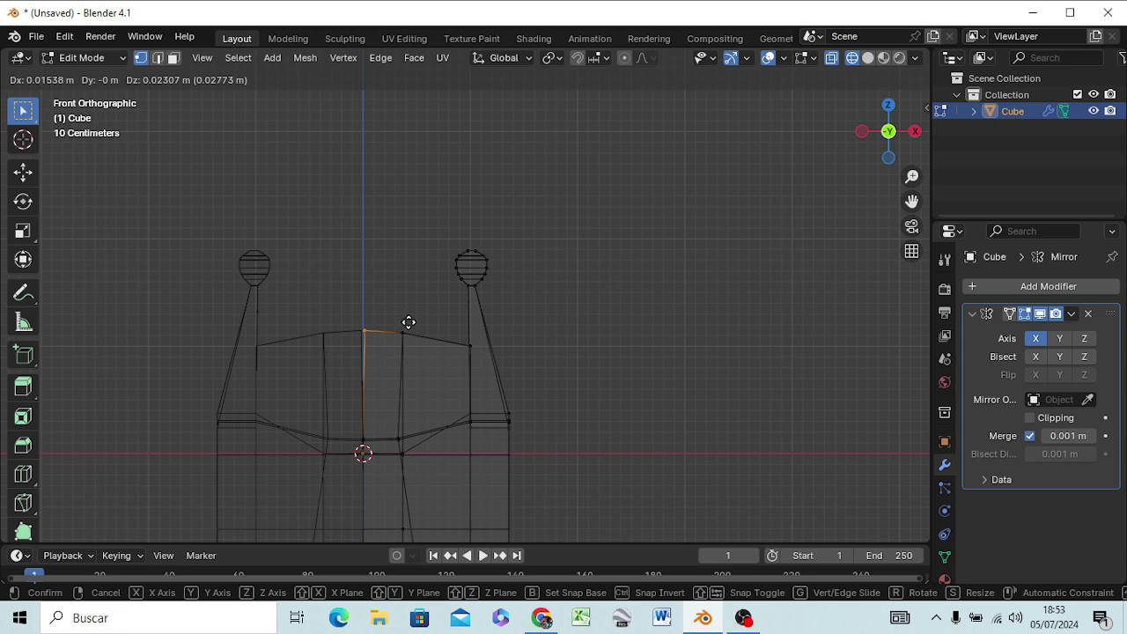
{"action": "key", "text": "z"}
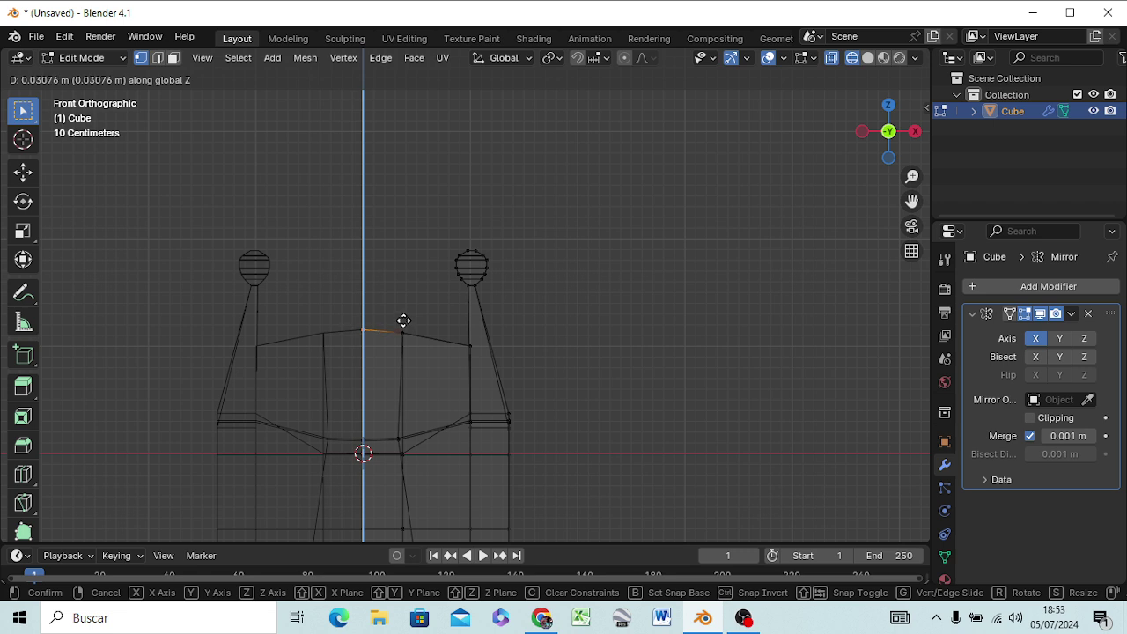
{"action": "left_click", "coordinate": [403, 320]}
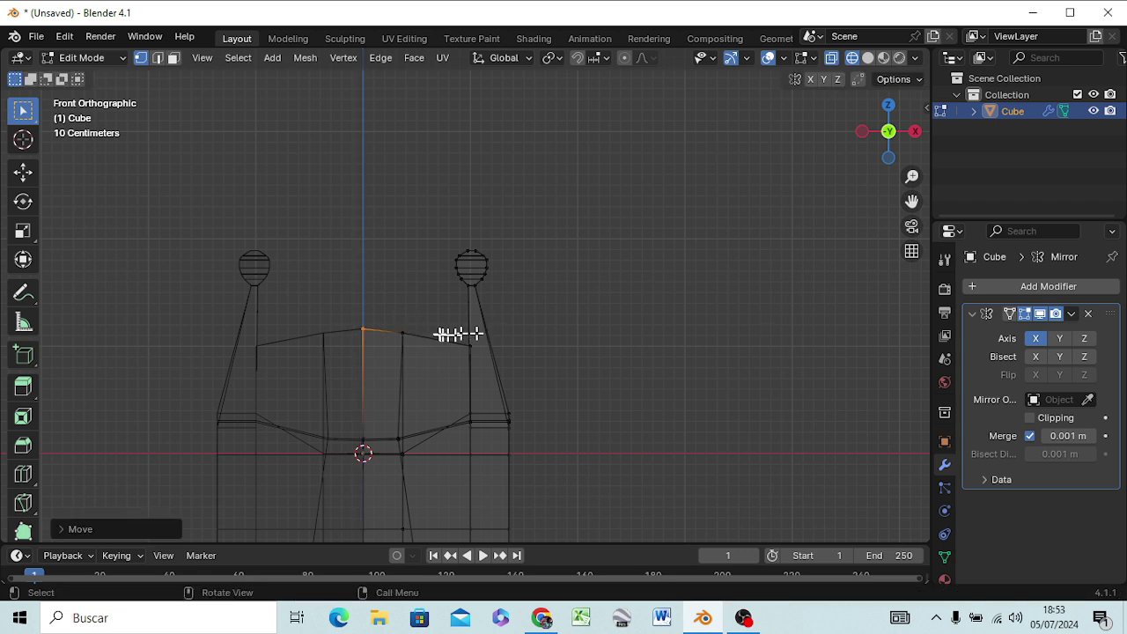
Step: Lift the next top vertex to the right along Z, then shift it about 0.1 m outward along X
{"action": "key", "text": "b"}
{"action": "left_click_drag", "start_coordinate": [403, 334], "coordinate": [415, 341]}
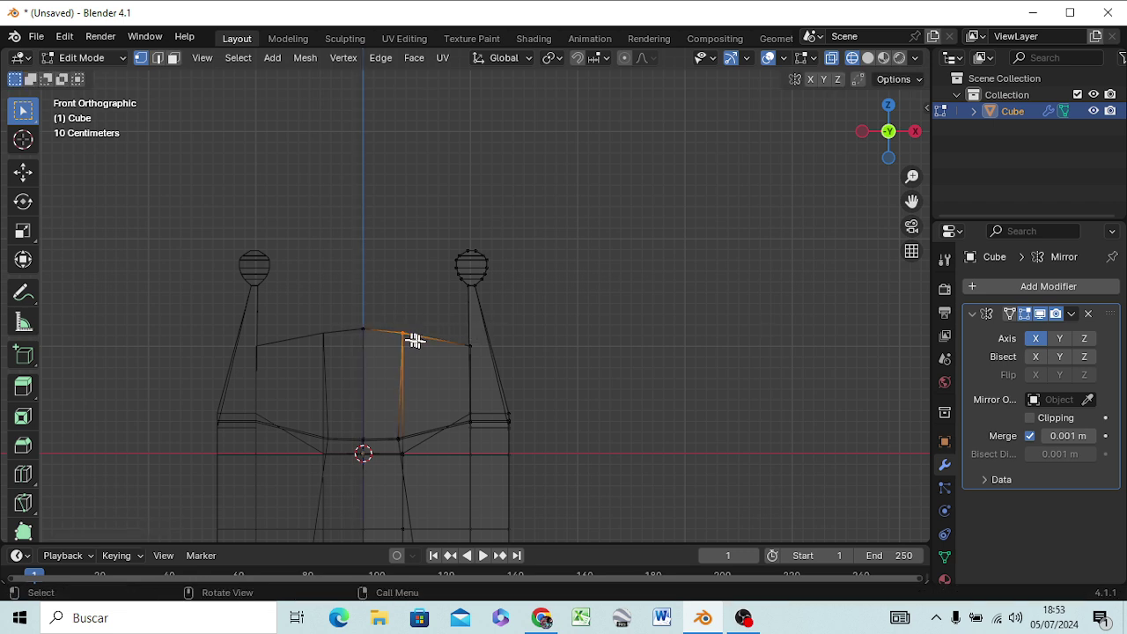
{"action": "key", "text": "g"}
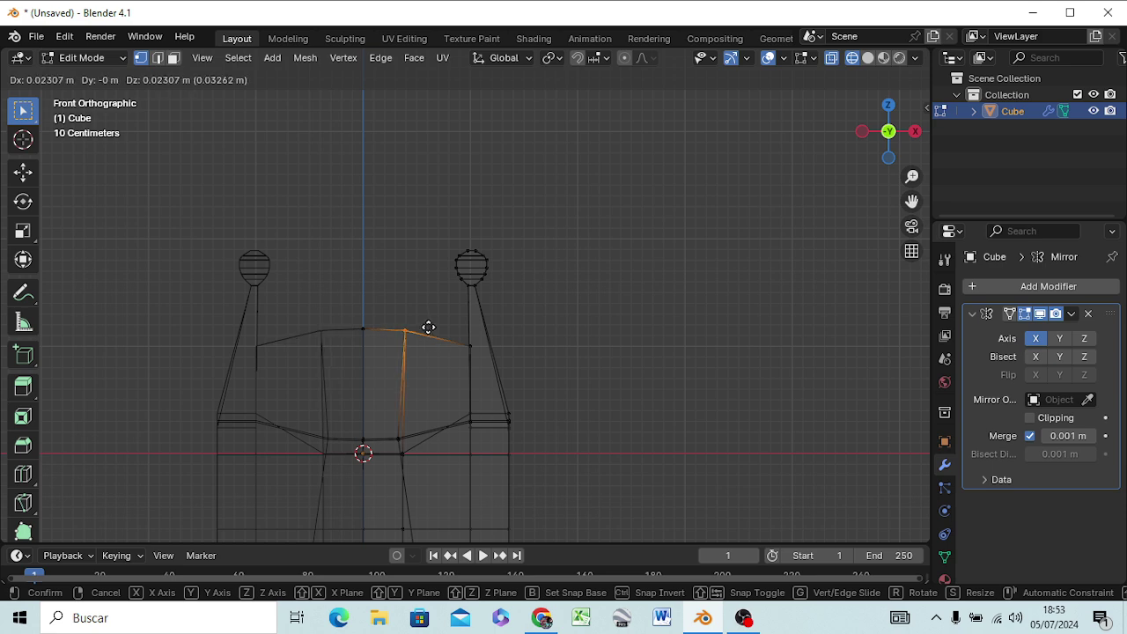
{"action": "key", "text": "z"}
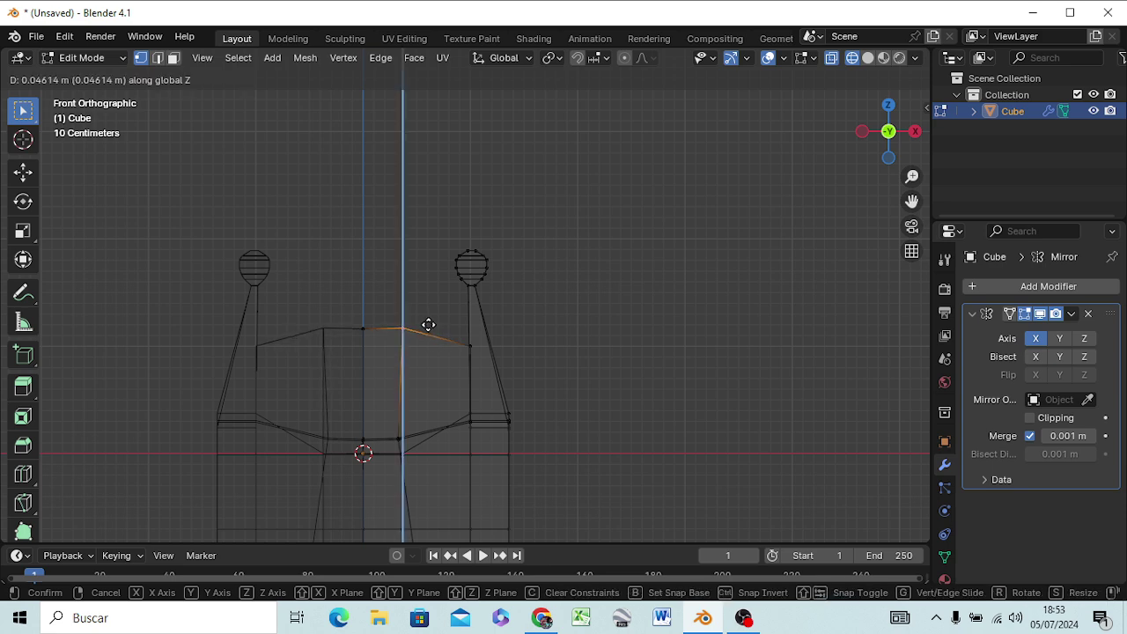
{"action": "left_click", "coordinate": [427, 329]}
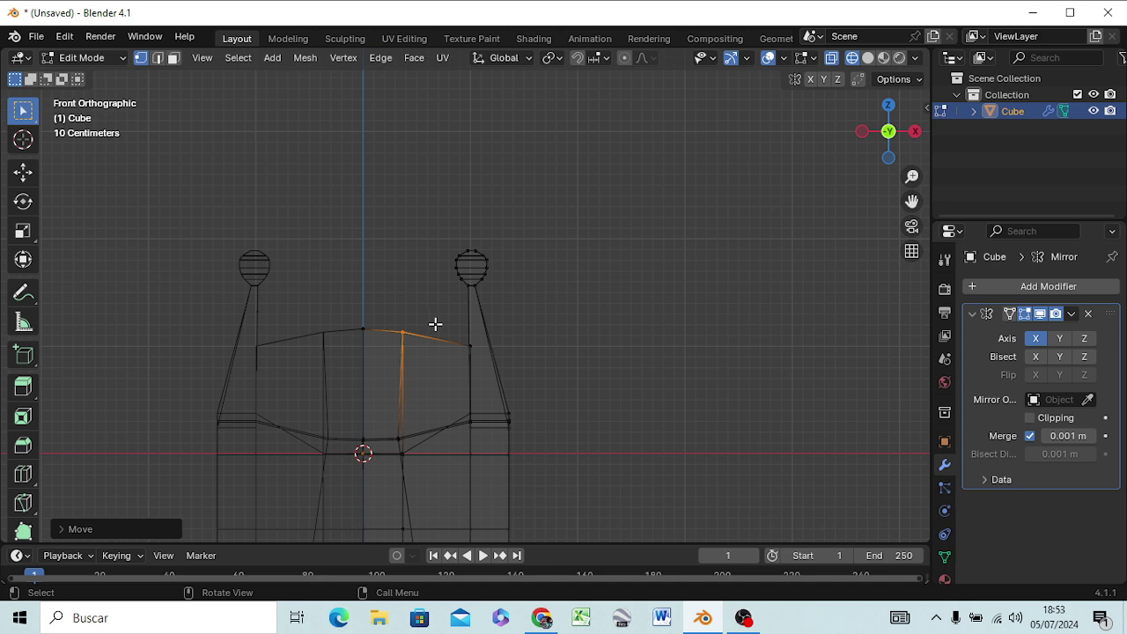
{"action": "key", "text": "g"}
{"action": "key", "text": "x"}
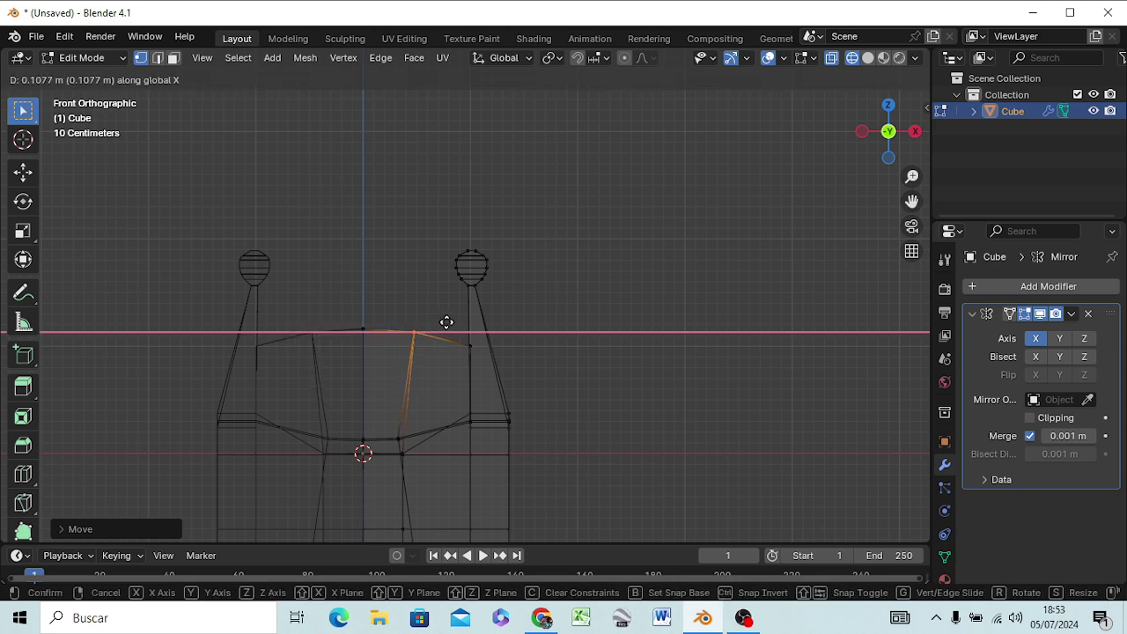
{"action": "left_click", "coordinate": [447, 322]}
{"action": "mouse_move", "coordinate": [476, 352]}
{"action": "middle_mouse_down"}
{"action": "mouse_move", "coordinate": [528, 433]}
{"action": "mouse_move", "coordinate": [335, 436]}
{"action": "mouse_move", "coordinate": [249, 410]}
{"action": "mouse_move", "coordinate": [234, 388]}
{"action": "mouse_move", "coordinate": [237, 464]}
{"action": "mouse_move", "coordinate": [387, 495]}
{"action": "mouse_move", "coordinate": [604, 373]}
{"action": "mouse_move", "coordinate": [640, 382]}
{"action": "mouse_move", "coordinate": [541, 451]}
{"action": "mouse_move", "coordinate": [570, 392]}
{"action": "middle_mouse_up"}
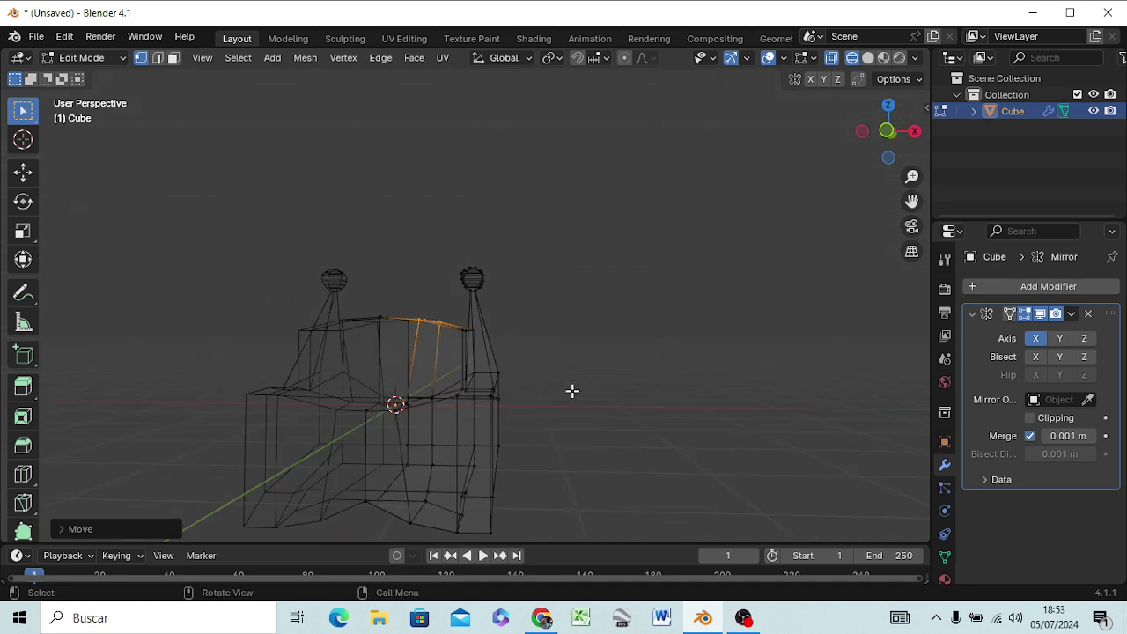
Step: Switch the viewport to Solid shading and orbit to see the underside
{"action": "key", "text": "z"}
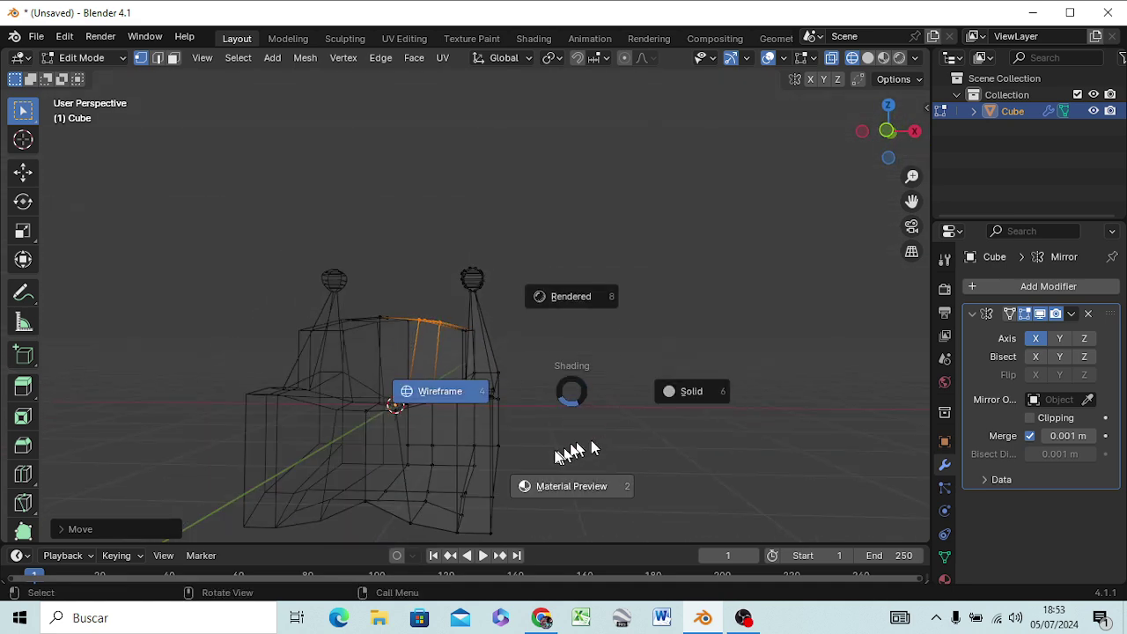
{"action": "left_click", "coordinate": [689, 389]}
{"action": "mouse_move", "coordinate": [599, 406]}
{"action": "middle_mouse_down"}
{"action": "mouse_move", "coordinate": [409, 421]}
{"action": "mouse_move", "coordinate": [461, 453]}
{"action": "mouse_move", "coordinate": [604, 405]}
{"action": "mouse_move", "coordinate": [642, 408]}
{"action": "mouse_move", "coordinate": [617, 469]}
{"action": "mouse_move", "coordinate": [609, 403]}
{"action": "mouse_move", "coordinate": [599, 428]}
{"action": "mouse_move", "coordinate": [475, 452]}
{"action": "mouse_move", "coordinate": [340, 425]}
{"action": "mouse_move", "coordinate": [327, 461]}
{"action": "mouse_move", "coordinate": [415, 431]}
{"action": "mouse_move", "coordinate": [353, 340]}
{"action": "middle_mouse_up"}
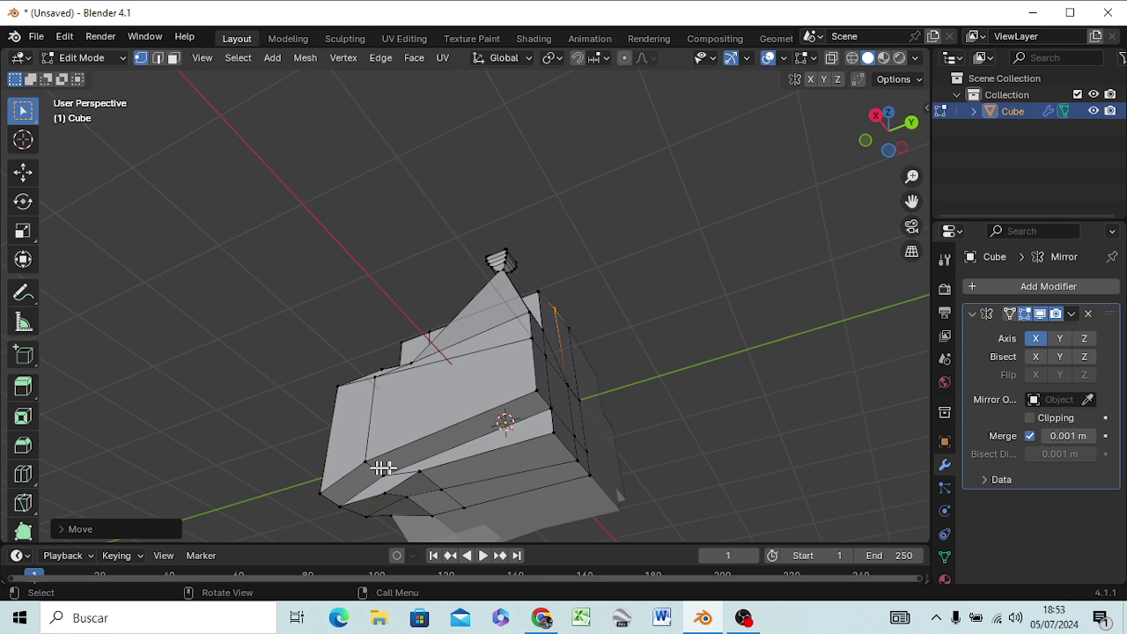
Step: In edge mode, select the two lower-body corner edges and view from the right (Numpad 3)
{"action": "left_click", "coordinate": [368, 464]}
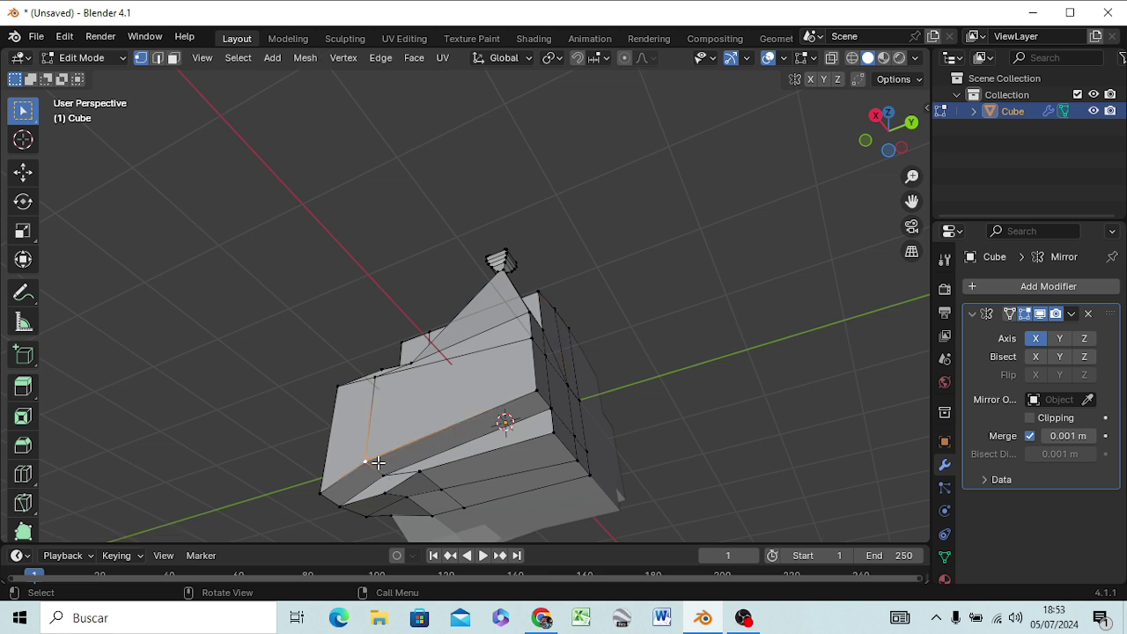
{"action": "key", "text": "2"}
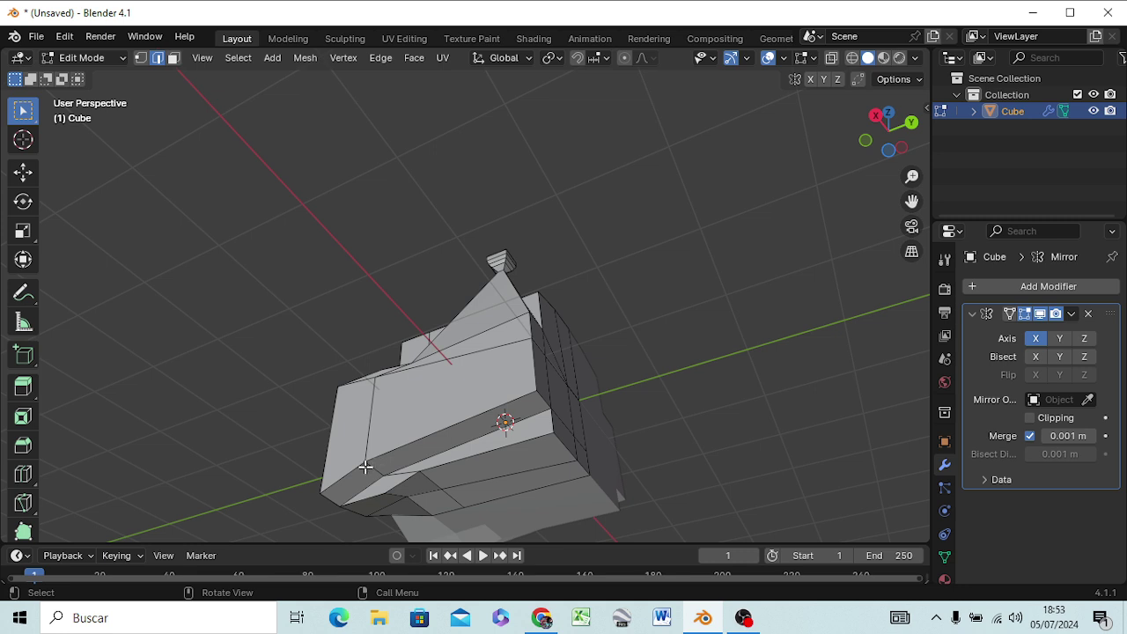
{"action": "left_click", "coordinate": [374, 467]}
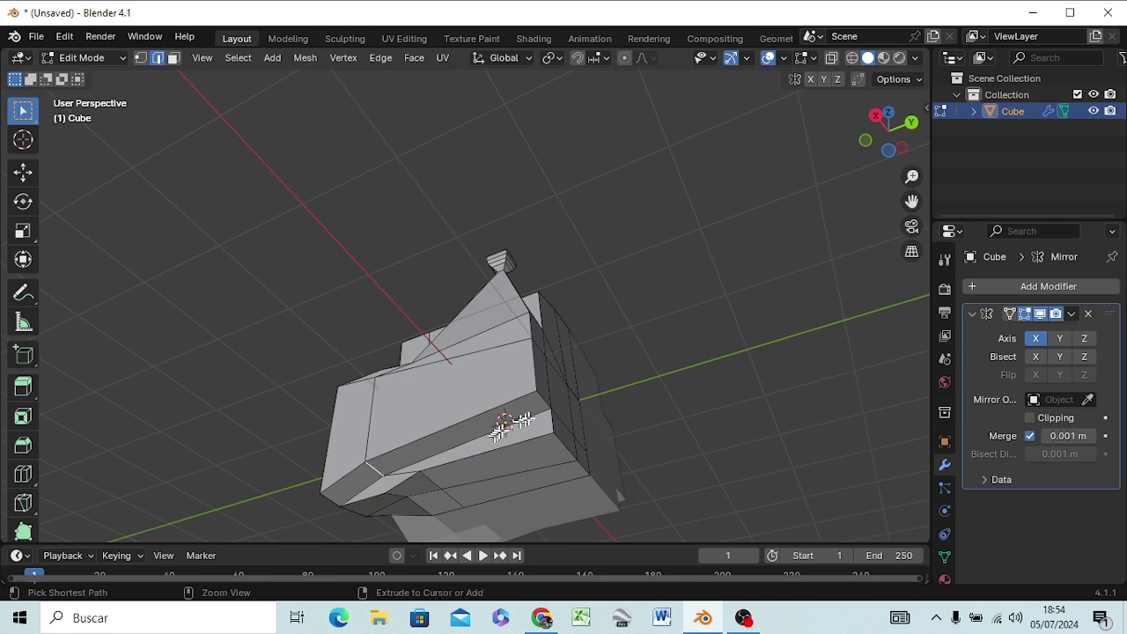
{"action": "left_click", "coordinate": [544, 397], "text": "ctrl"}
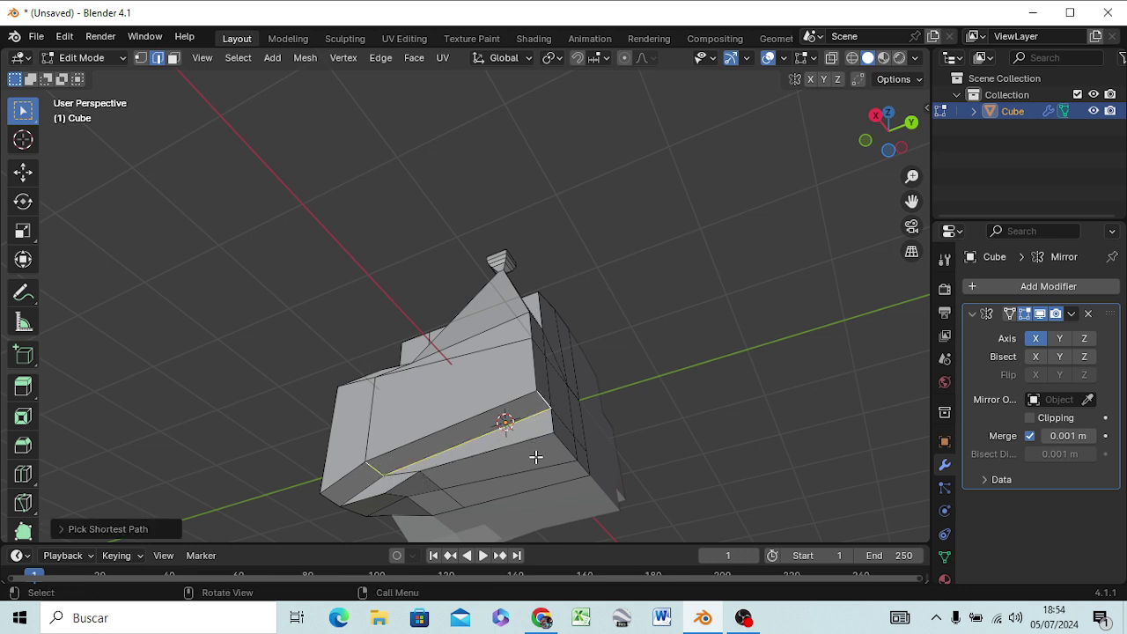
{"action": "left_click", "coordinate": [377, 469]}
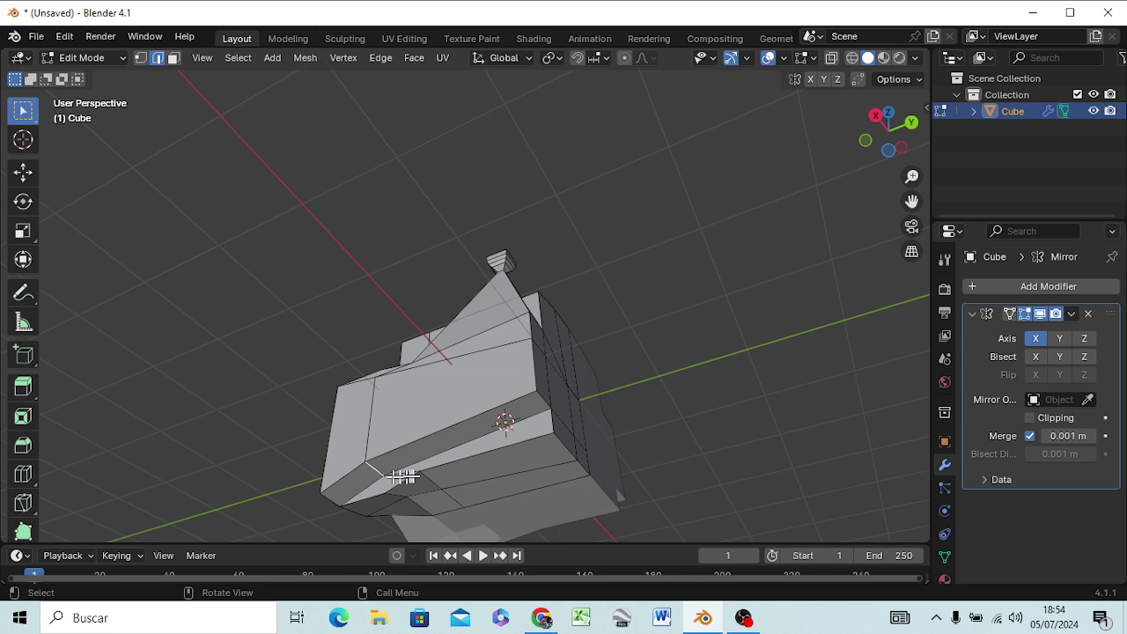
{"action": "left_click", "coordinate": [543, 400], "text": "shift"}
{"action": "key", "text": "KP_3"}
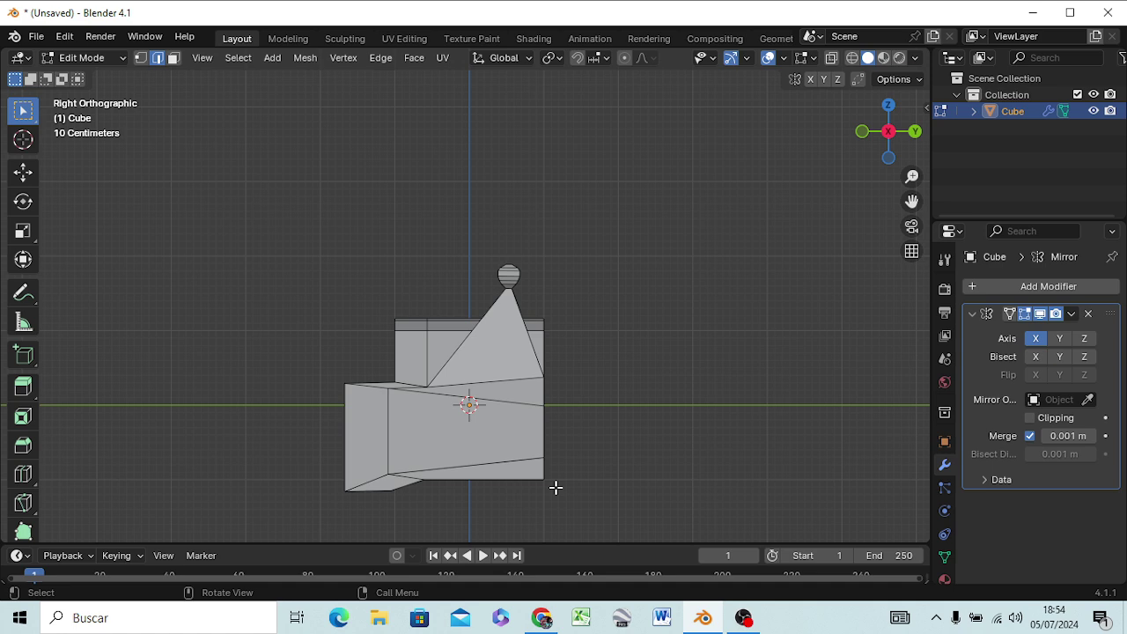
Step: Lower the selected lower-body edges 0.5537 m along Z, inspect from several angles, then deselect
{"action": "key", "text": "g"}
{"action": "key", "text": "z"}
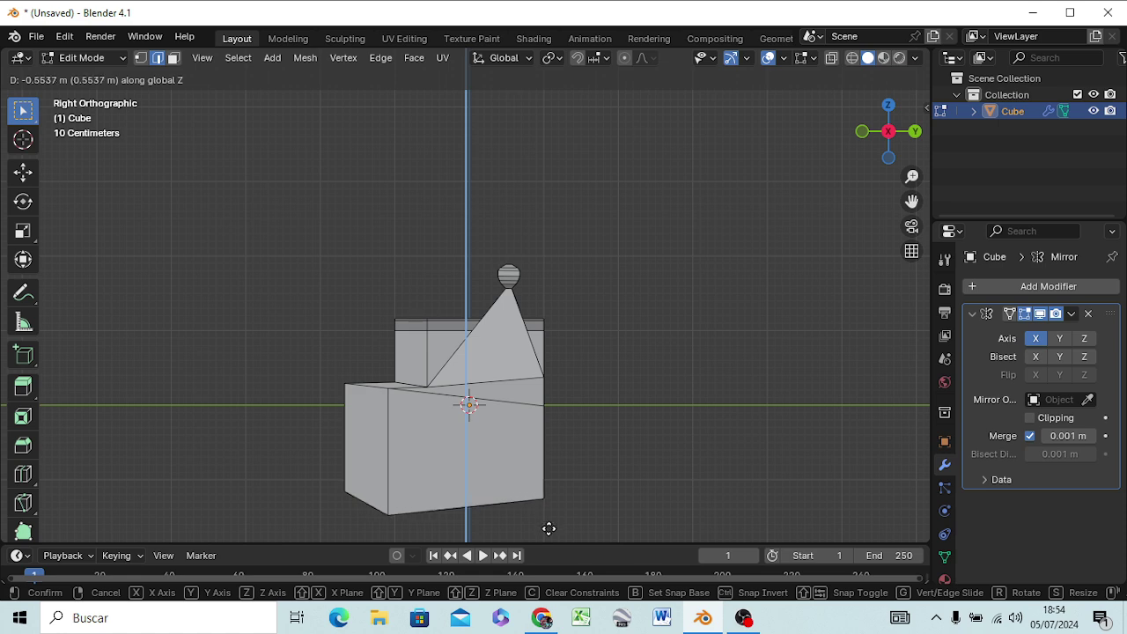
{"action": "left_click", "coordinate": [549, 529]}
{"action": "mouse_move", "coordinate": [561, 483]}
{"action": "middle_mouse_down"}
{"action": "mouse_move", "coordinate": [695, 423]}
{"action": "mouse_move", "coordinate": [697, 405]}
{"action": "mouse_move", "coordinate": [730, 431]}
{"action": "mouse_move", "coordinate": [675, 432]}
{"action": "mouse_move", "coordinate": [662, 406]}
{"action": "mouse_move", "coordinate": [735, 333]}
{"action": "middle_mouse_up"}
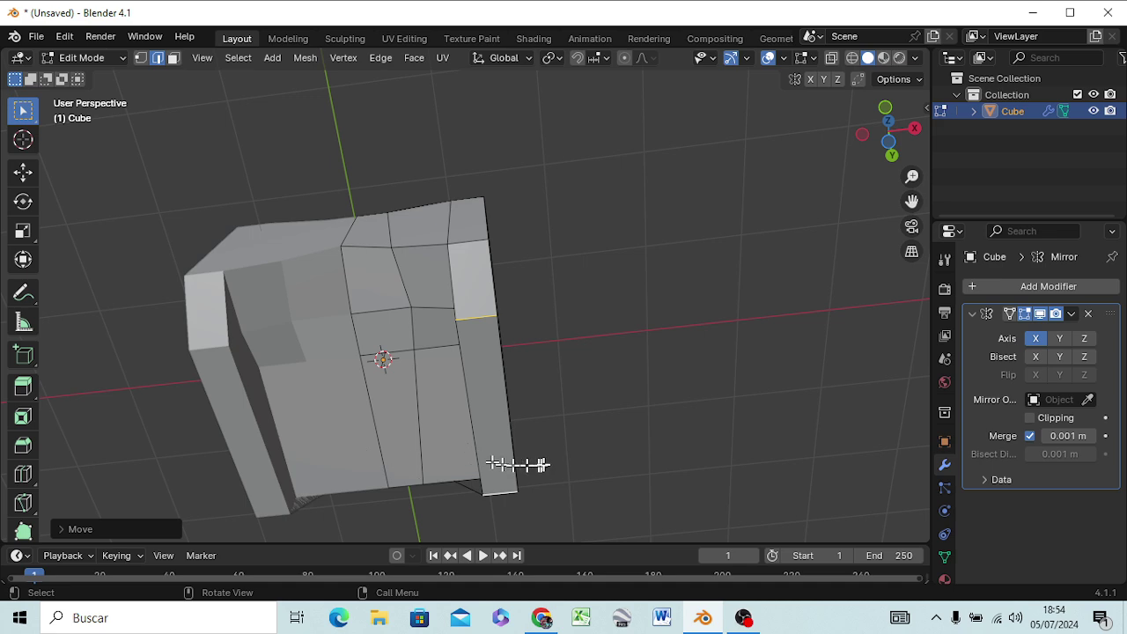
{"action": "mouse_move", "coordinate": [548, 459]}
{"action": "middle_mouse_down"}
{"action": "mouse_move", "coordinate": [558, 455]}
{"action": "mouse_move", "coordinate": [435, 463]}
{"action": "mouse_move", "coordinate": [302, 498]}
{"action": "mouse_move", "coordinate": [247, 291]}
{"action": "mouse_move", "coordinate": [177, 108]}
{"action": "mouse_move", "coordinate": [212, 88]}
{"action": "mouse_move", "coordinate": [257, 115]}
{"action": "middle_mouse_up"}
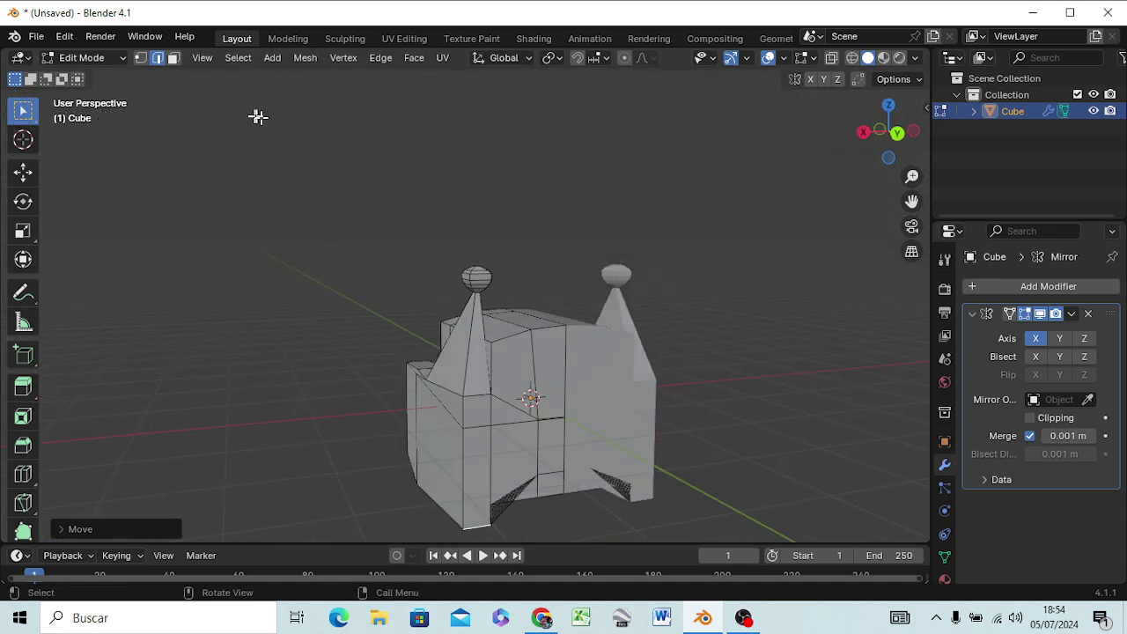
{"action": "mouse_move", "coordinate": [613, 407]}
{"action": "middle_mouse_down"}
{"action": "mouse_move", "coordinate": [838, 395]}
{"action": "mouse_move", "coordinate": [775, 428]}
{"action": "mouse_move", "coordinate": [874, 424]}
{"action": "mouse_move", "coordinate": [878, 405]}
{"action": "mouse_move", "coordinate": [823, 400]}
{"action": "mouse_move", "coordinate": [643, 478]}
{"action": "middle_mouse_up"}
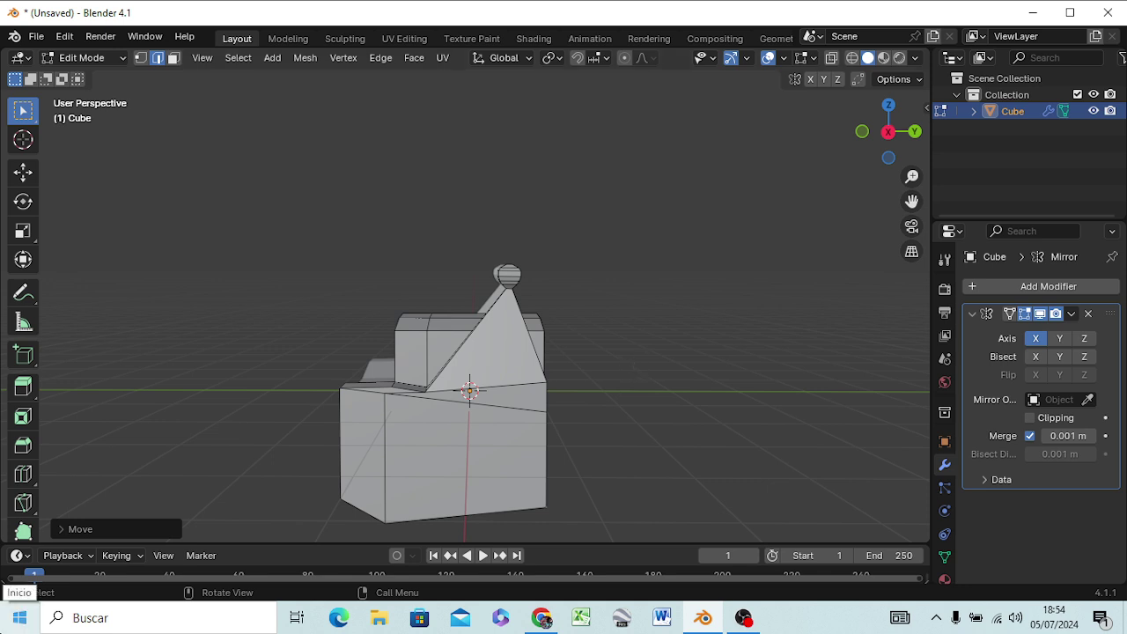
{"action": "left_click", "coordinate": [608, 297]}
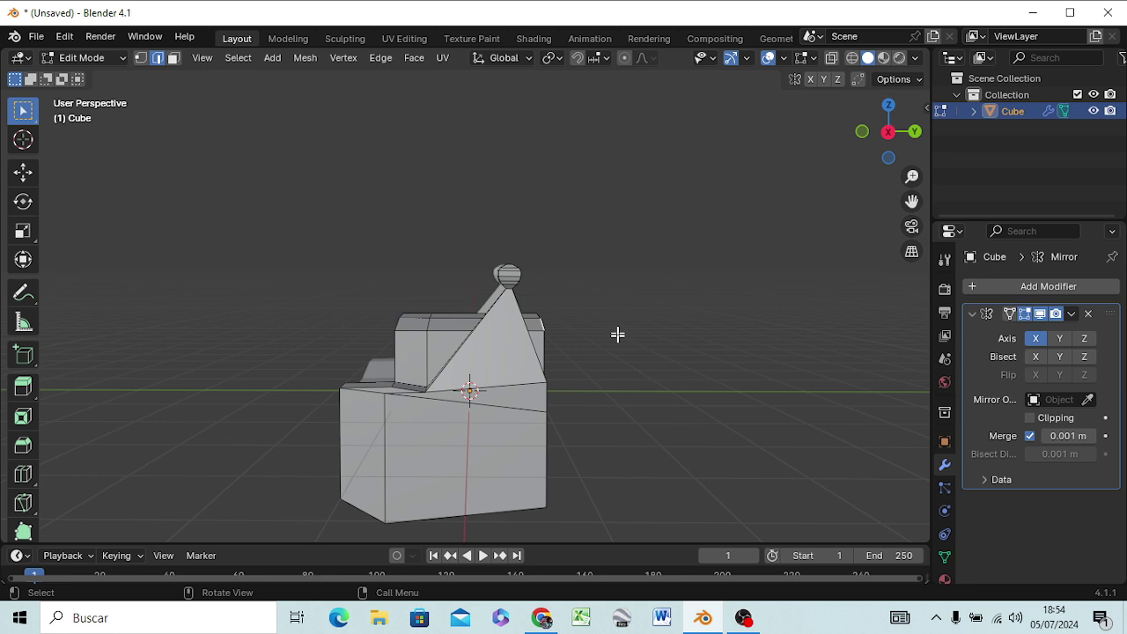
{"action": "middle_click_drag", "start_coordinate": [587, 384], "coordinate": [792, 361]}
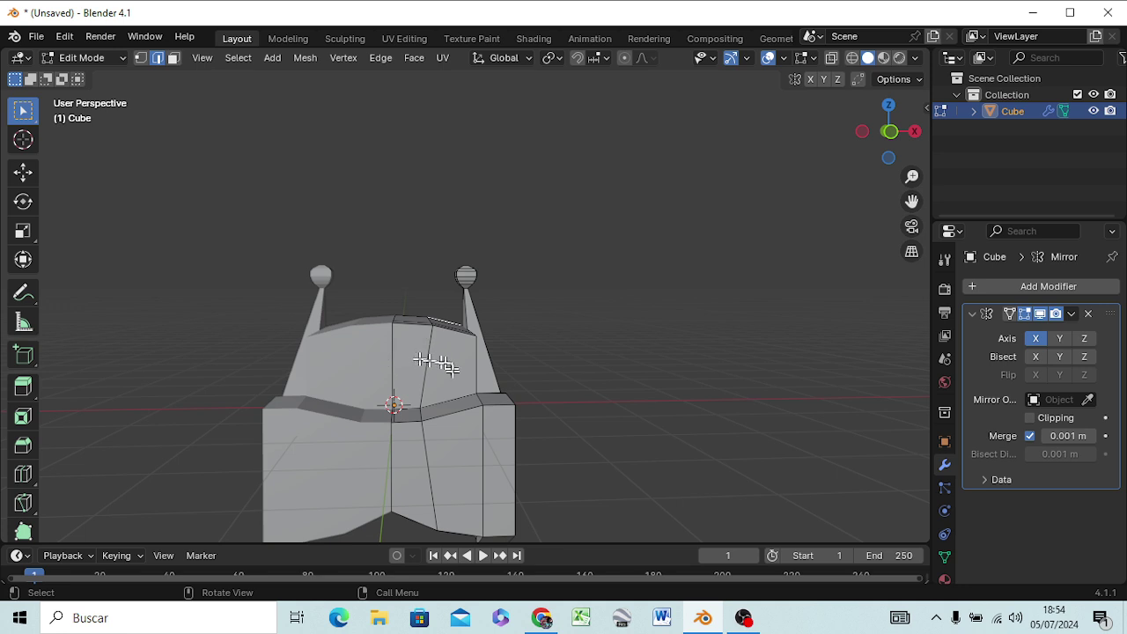
Step: In front view and vertex mode, move the top-right corner vertex lower beside the right post
{"action": "scroll", "coordinate": [435, 380], "scroll_direction": "up", "scroll_amount": 2}
{"action": "scroll", "coordinate": [433, 384], "scroll_direction": "down", "scroll_amount": 2}
{"action": "scroll", "coordinate": [445, 376], "scroll_direction": "down", "scroll_amount": 2}
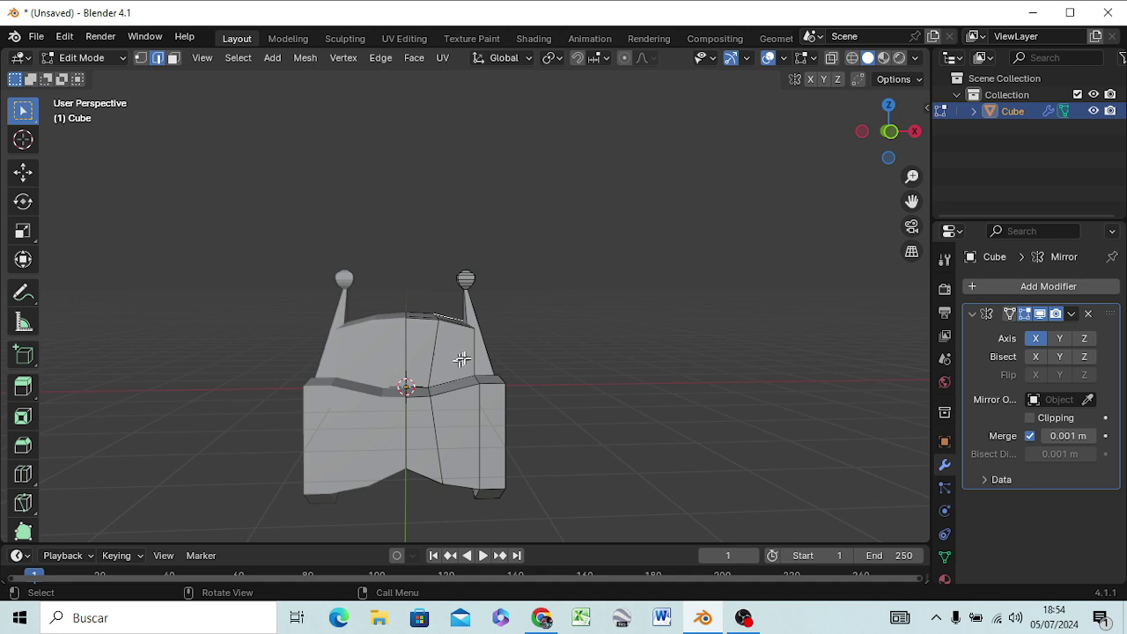
{"action": "scroll", "coordinate": [460, 358], "scroll_direction": "up", "scroll_amount": 1}
{"action": "scroll", "coordinate": [458, 356], "scroll_direction": "up", "scroll_amount": 1}
{"action": "mouse_move", "coordinate": [458, 356]}
{"action": "middle_mouse_down"}
{"action": "mouse_move", "coordinate": [29, 367]}
{"action": "mouse_move", "coordinate": [375, 357]}
{"action": "mouse_move", "coordinate": [491, 335]}
{"action": "mouse_move", "coordinate": [455, 345]}
{"action": "mouse_move", "coordinate": [448, 364]}
{"action": "mouse_move", "coordinate": [475, 352]}
{"action": "middle_mouse_up"}
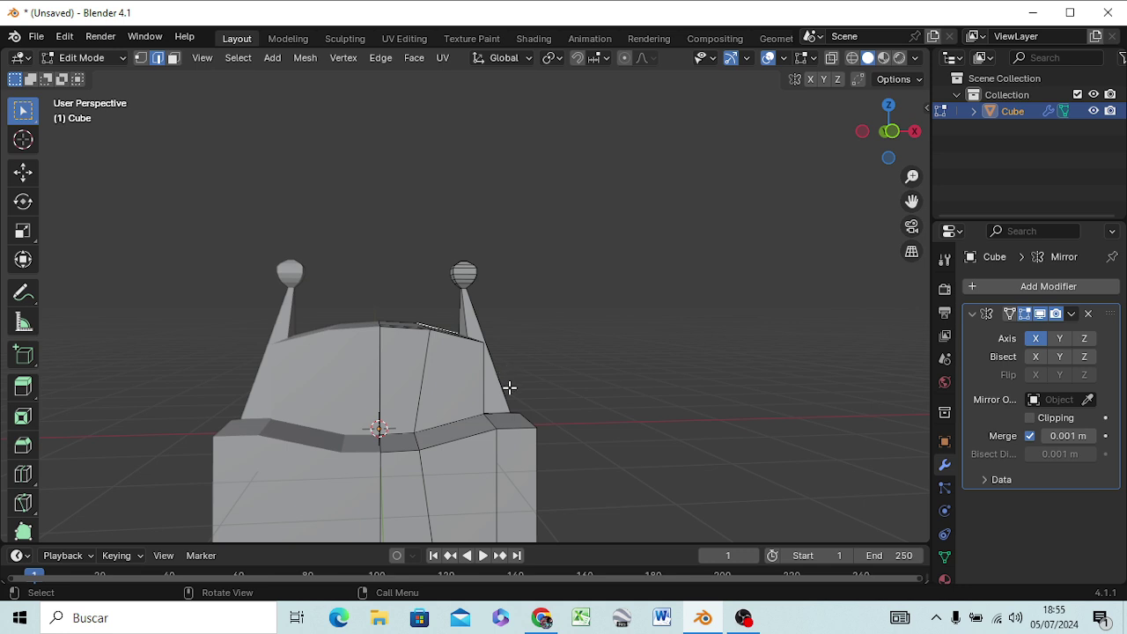
{"action": "key", "text": "KP_1"}
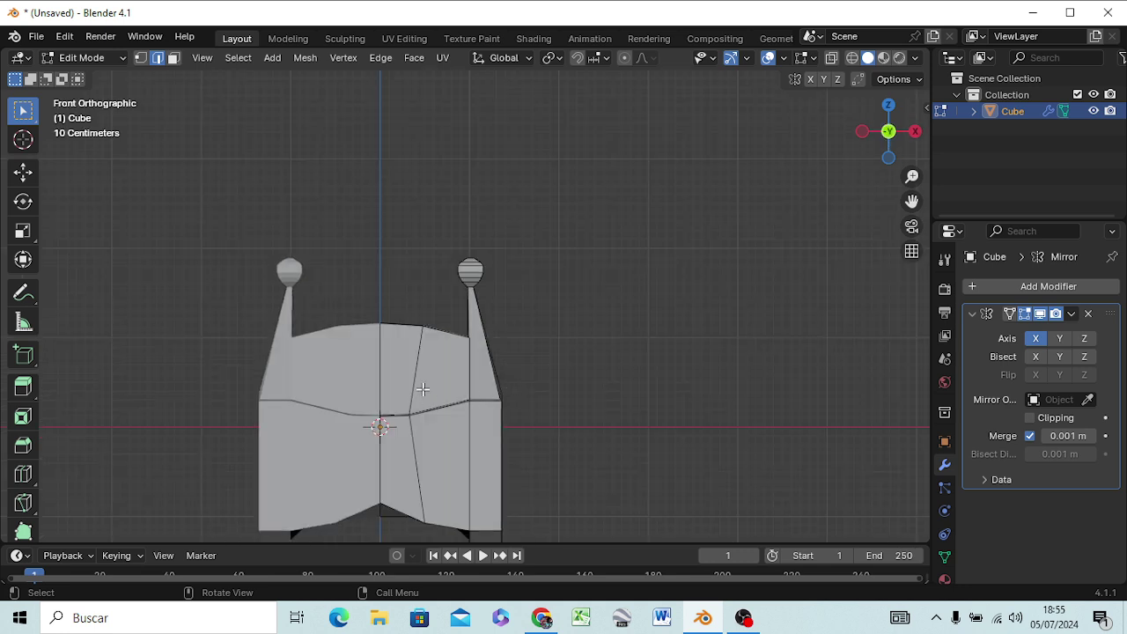
{"action": "key", "text": "1"}
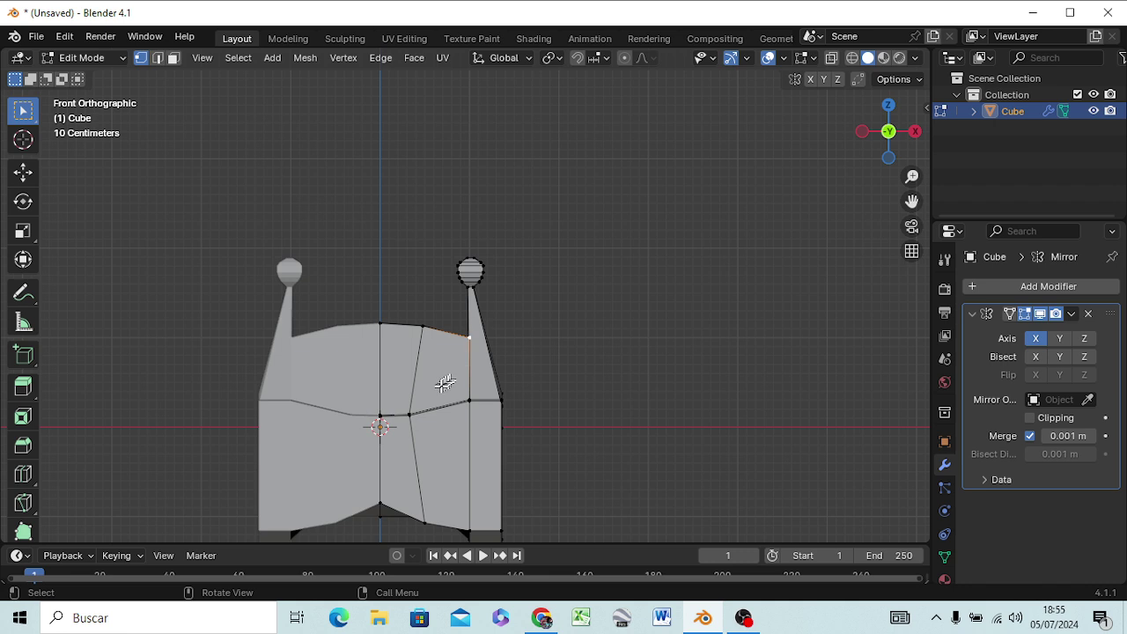
{"action": "key", "text": "g"}
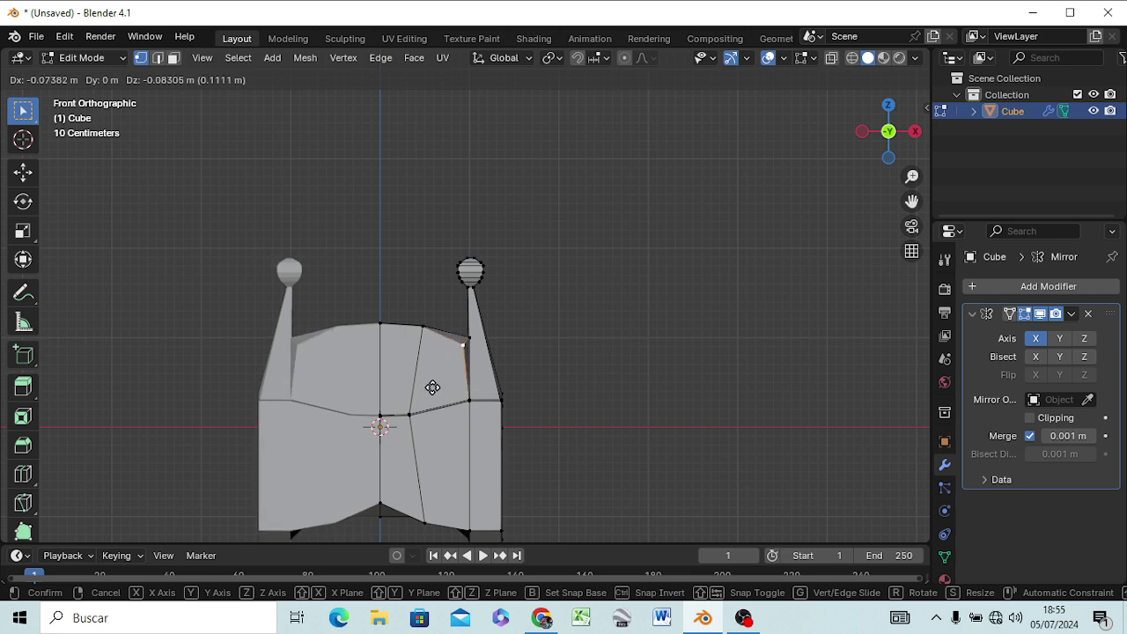
{"action": "left_click", "coordinate": [428, 387]}
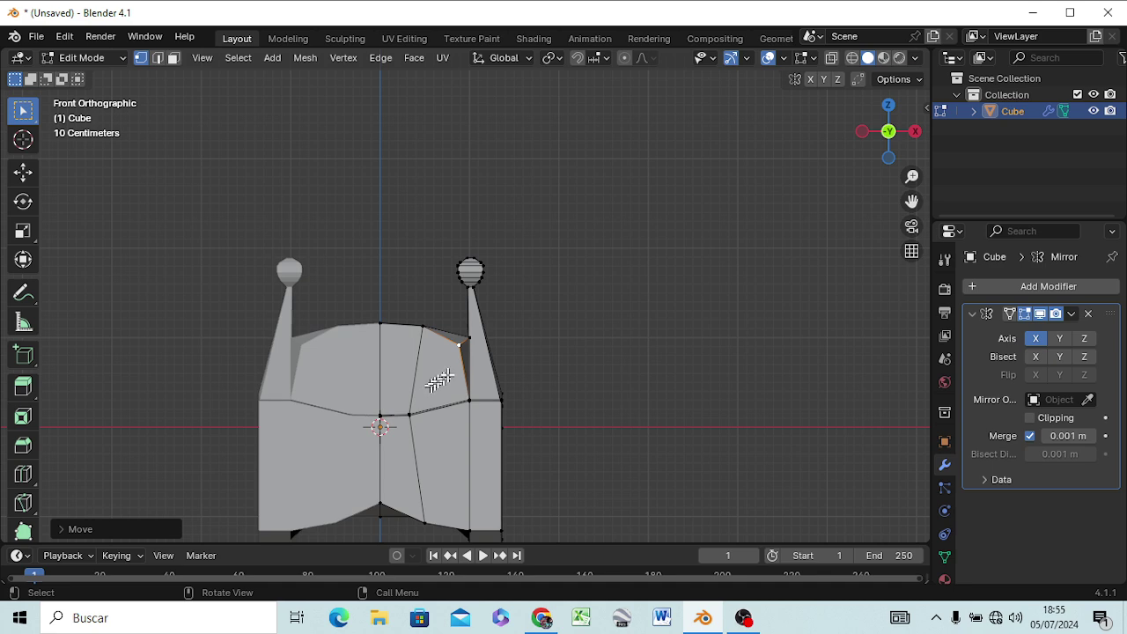
Step: Move the neighbouring vertex about 0.09 m inward and 0.046 m lower beside the right post
{"action": "left_click", "coordinate": [469, 338]}
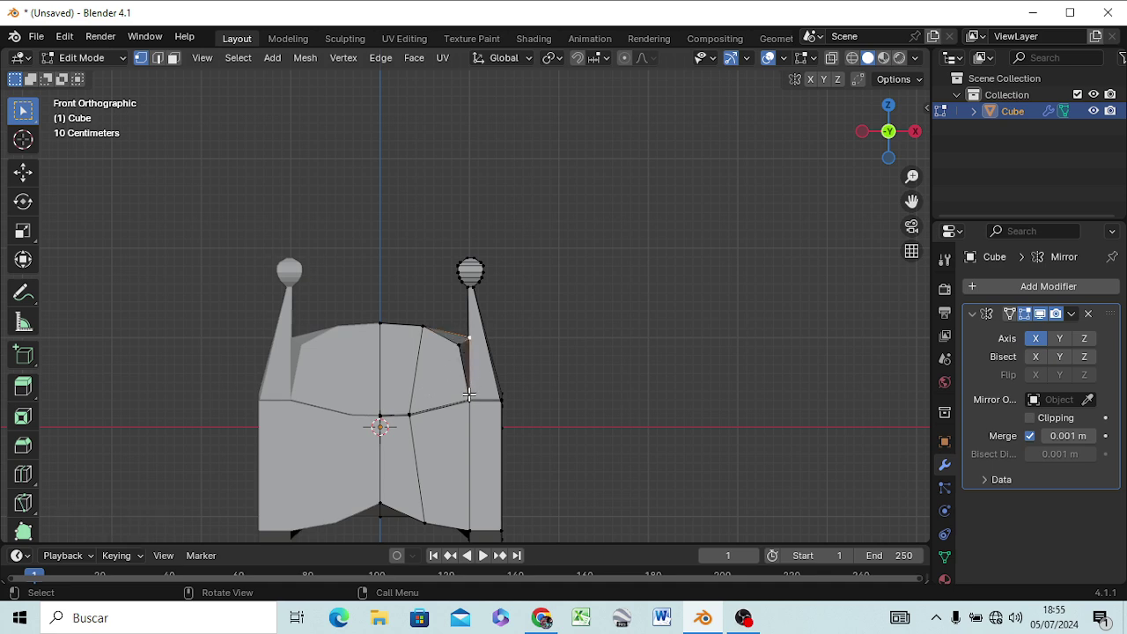
{"action": "key", "text": "g"}
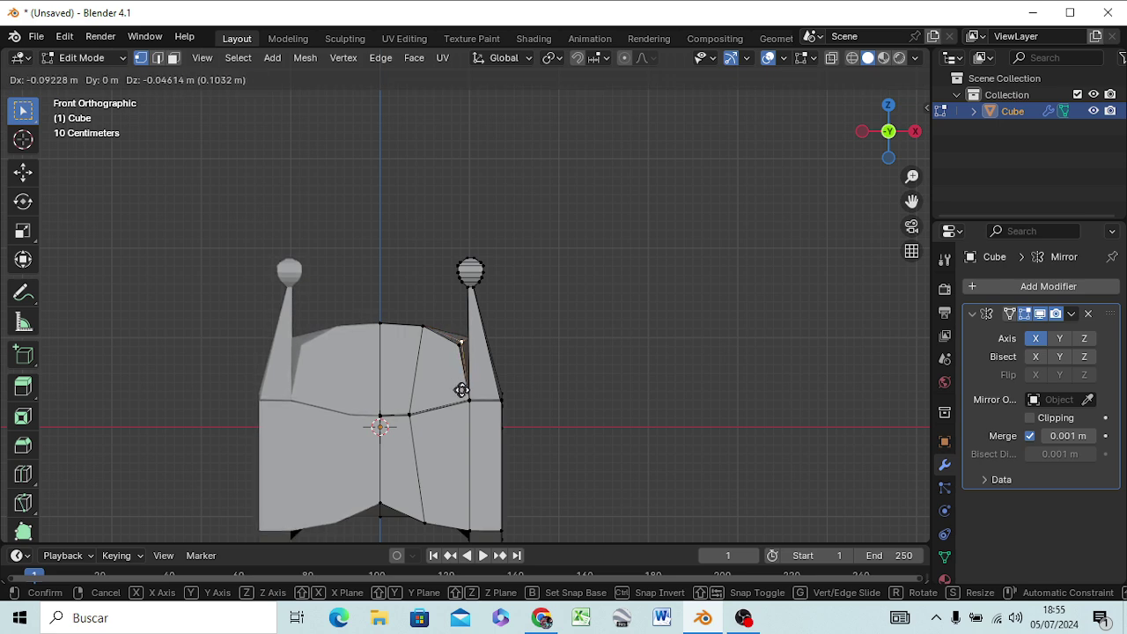
{"action": "left_click", "coordinate": [462, 391]}
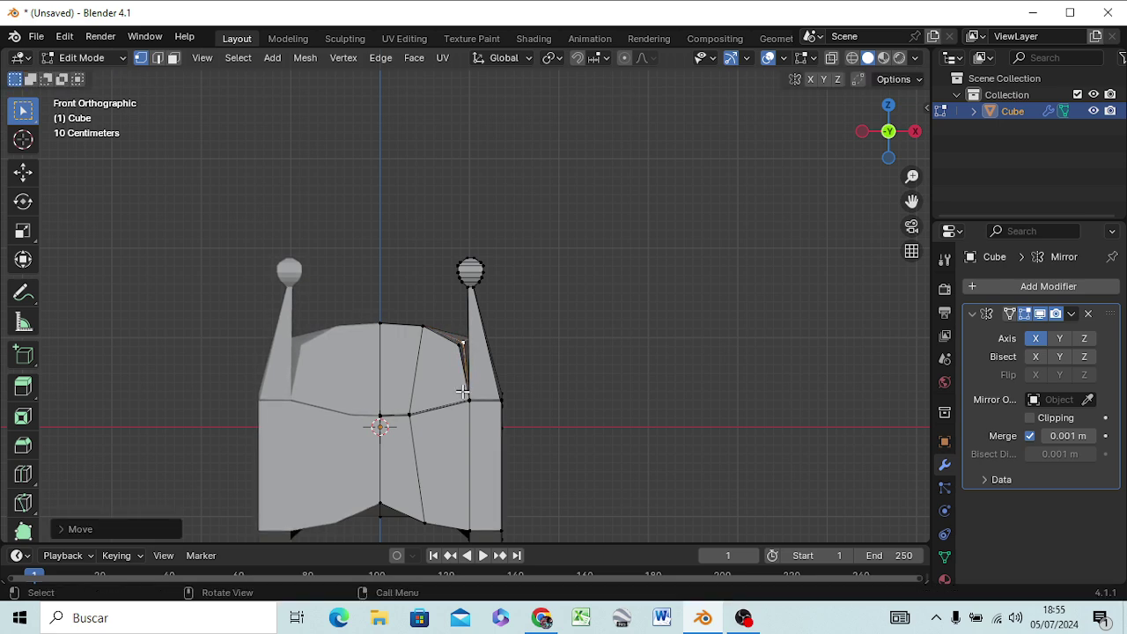
{"action": "mouse_move", "coordinate": [462, 394]}
{"action": "middle_mouse_down"}
{"action": "mouse_move", "coordinate": [365, 451]}
{"action": "mouse_move", "coordinate": [259, 385]}
{"action": "mouse_move", "coordinate": [206, 428]}
{"action": "mouse_move", "coordinate": [353, 434]}
{"action": "mouse_move", "coordinate": [378, 410]}
{"action": "mouse_move", "coordinate": [353, 390]}
{"action": "mouse_move", "coordinate": [264, 397]}
{"action": "mouse_move", "coordinate": [272, 388]}
{"action": "mouse_move", "coordinate": [322, 403]}
{"action": "mouse_move", "coordinate": [401, 374]}
{"action": "mouse_move", "coordinate": [453, 405]}
{"action": "mouse_move", "coordinate": [451, 394]}
{"action": "middle_mouse_up"}
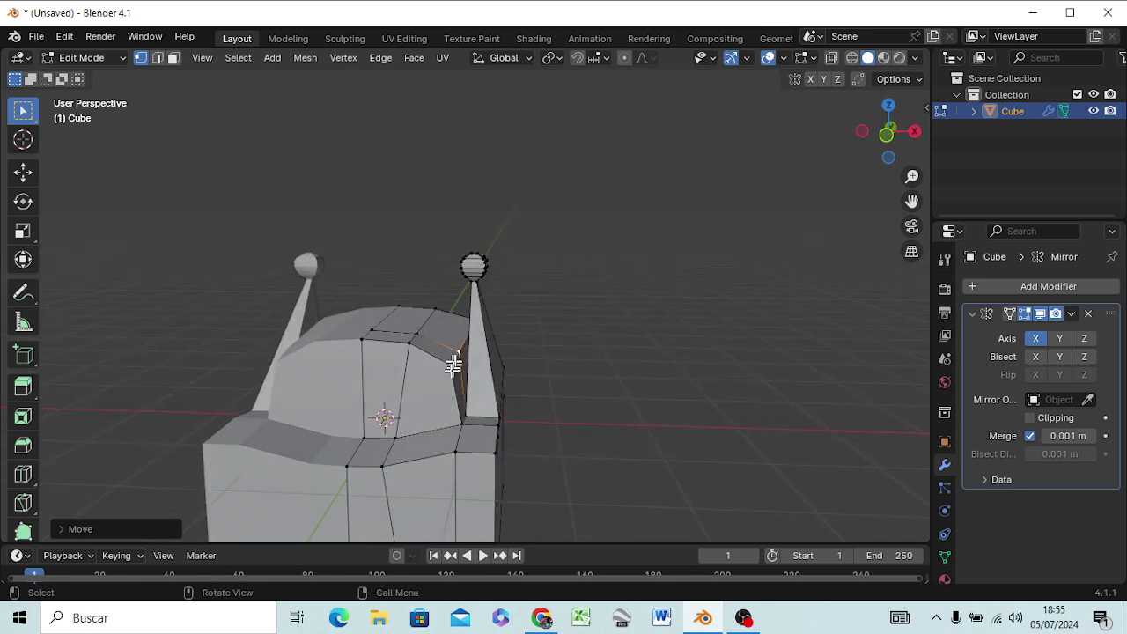
Step: Try moving the vertex on the right post's inner side along Y, then undo and deselect
{"action": "left_click", "coordinate": [448, 367]}
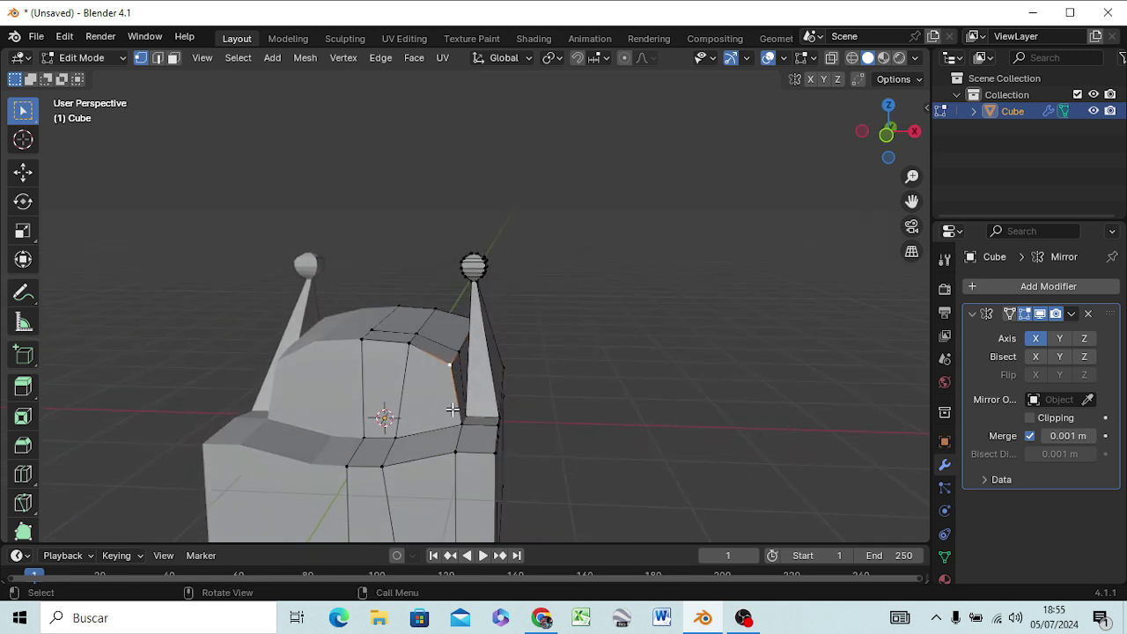
{"action": "key", "text": "g"}
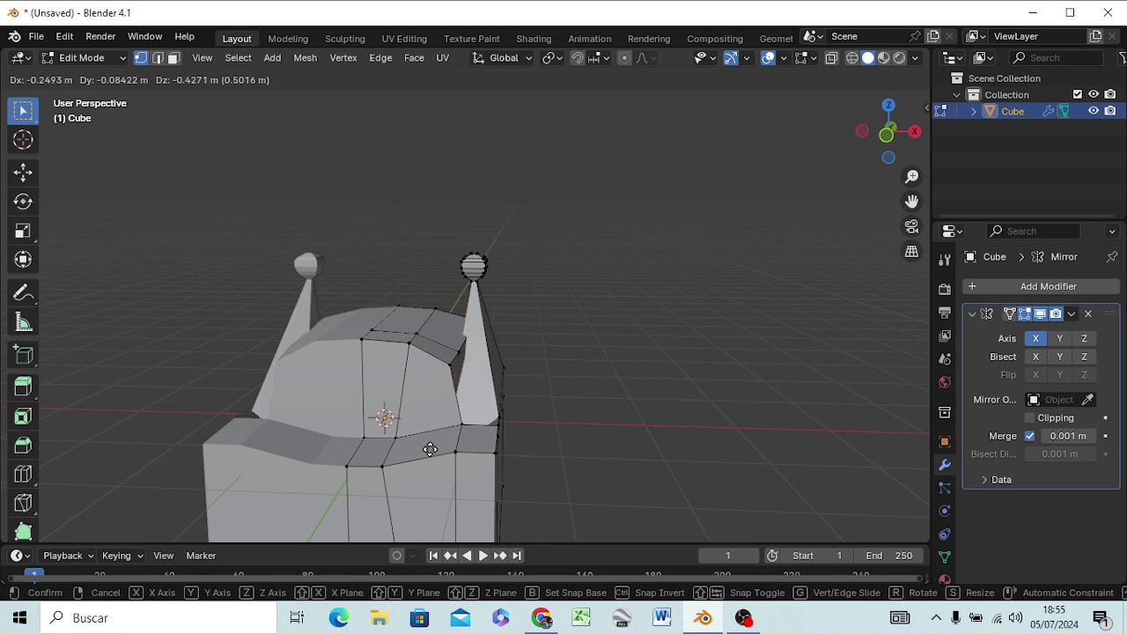
{"action": "key", "text": "y"}
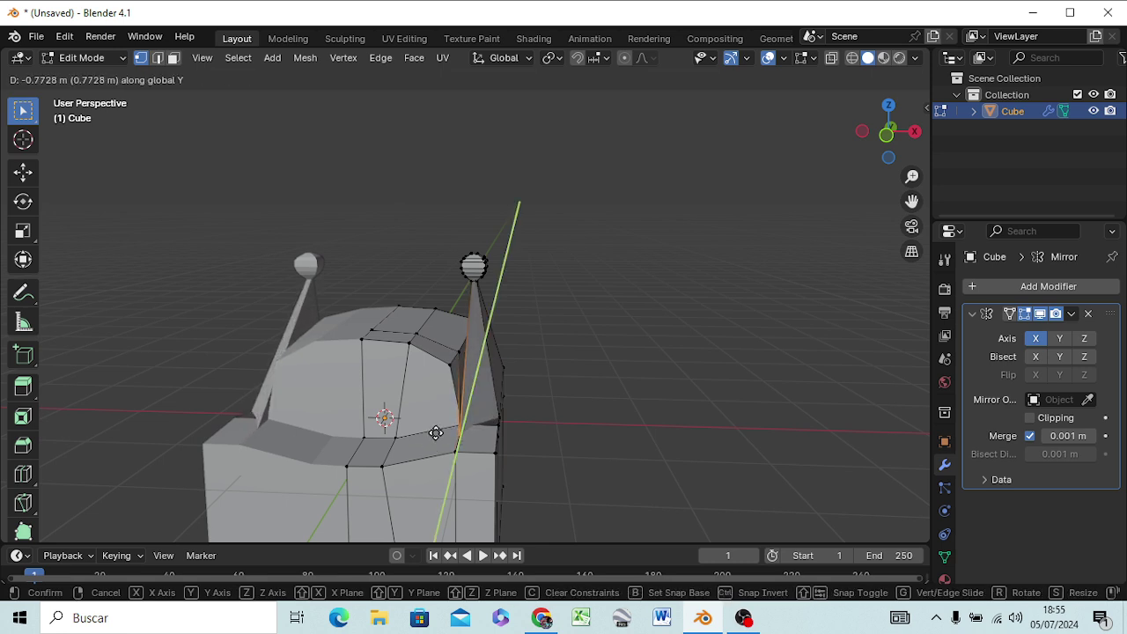
{"action": "left_click", "coordinate": [436, 433]}
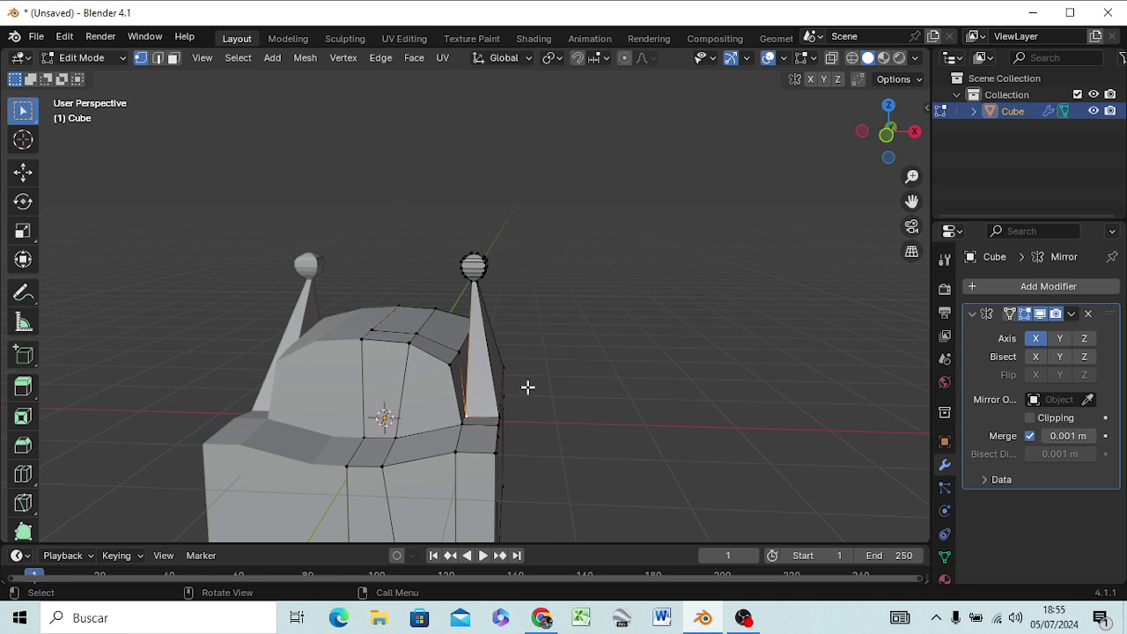
{"action": "key", "text": "ctrl+z"}
{"action": "left_click", "coordinate": [724, 300]}
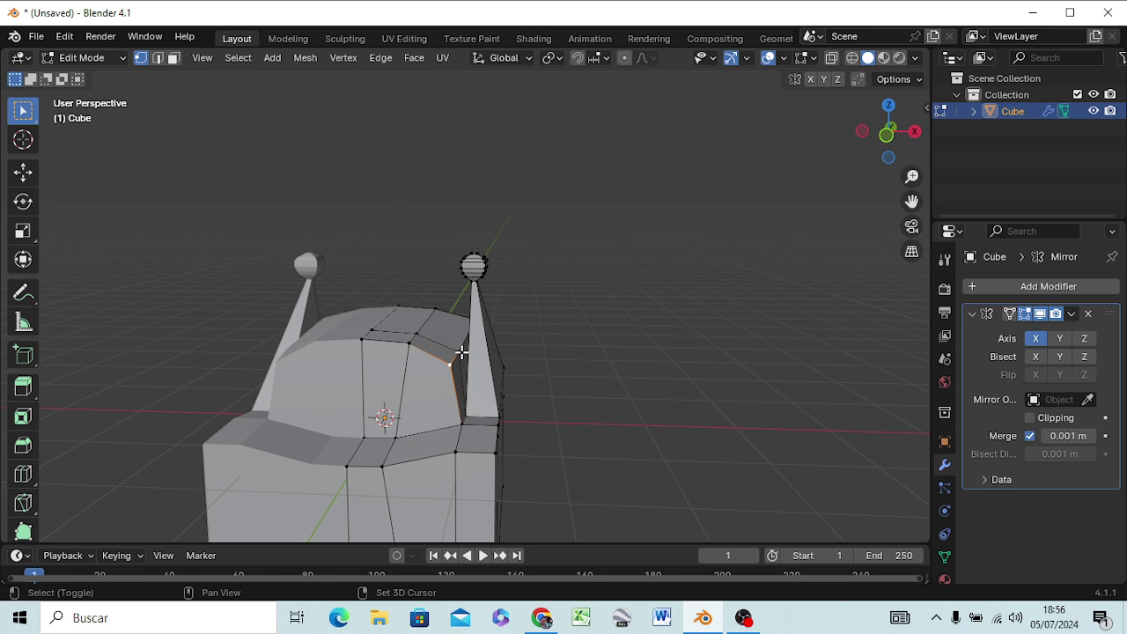
Step: Push the upper front-face vertex beside the right post about 0.38 m back along Y
{"action": "left_click", "coordinate": [460, 354], "text": "shift"}
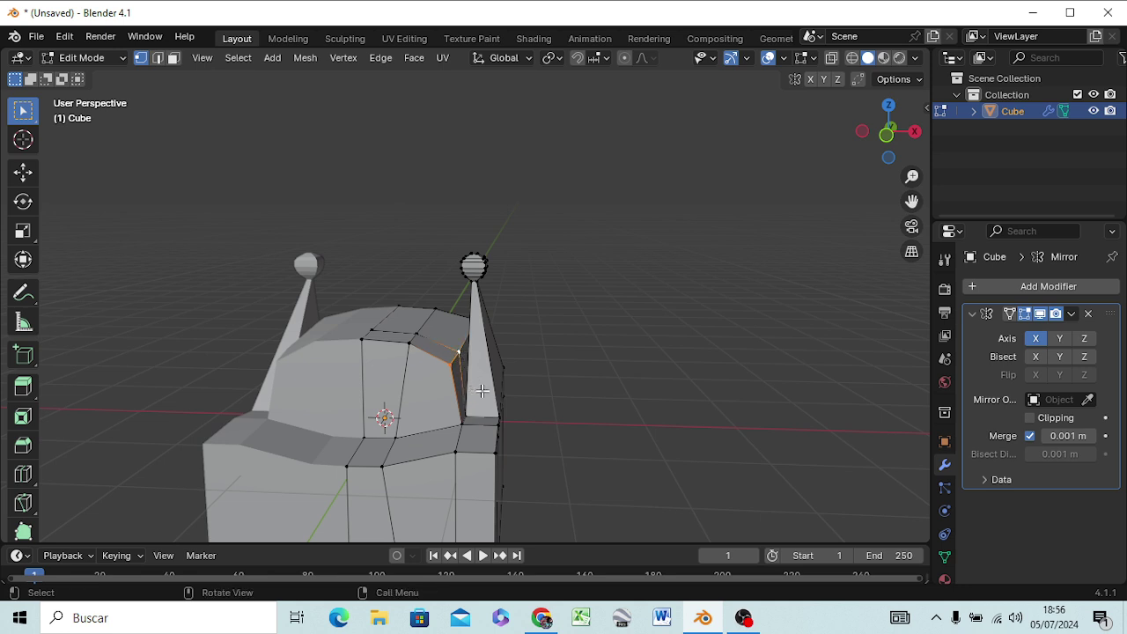
{"action": "key", "text": "g"}
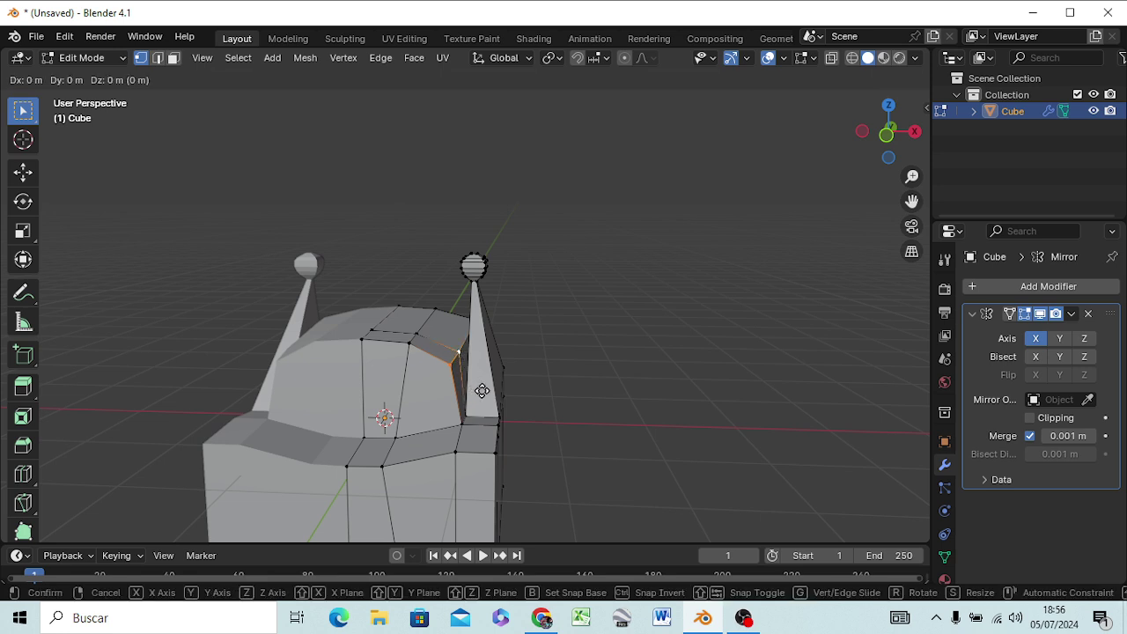
{"action": "key", "text": "y"}
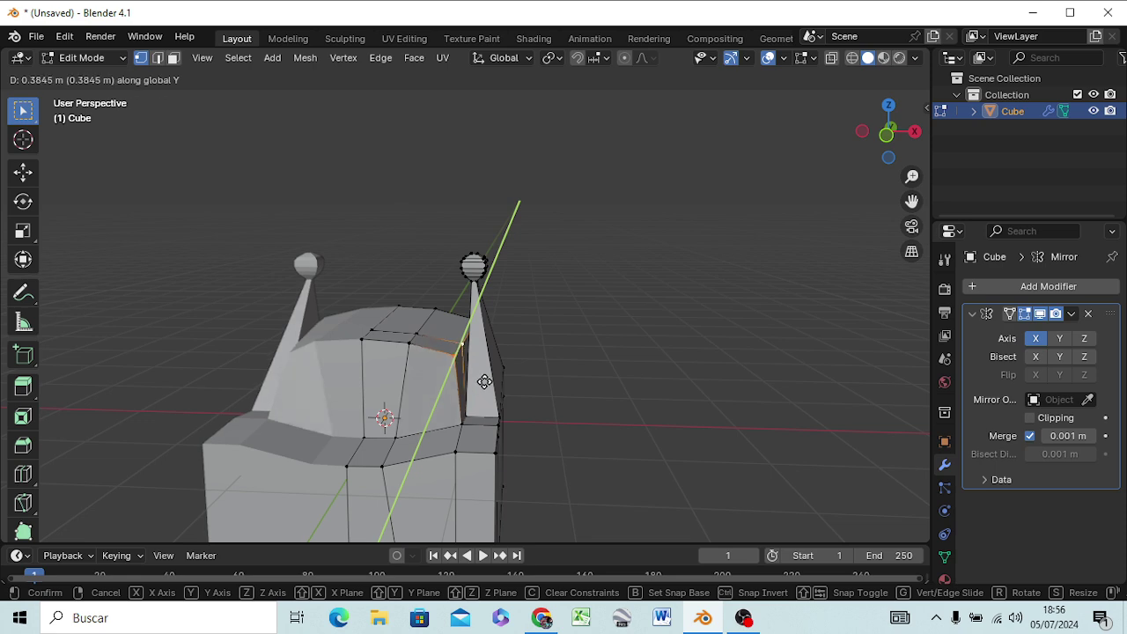
{"action": "left_click", "coordinate": [485, 381]}
{"action": "mouse_move", "coordinate": [430, 402]}
{"action": "middle_mouse_down"}
{"action": "mouse_move", "coordinate": [342, 442]}
{"action": "mouse_move", "coordinate": [276, 405]}
{"action": "mouse_move", "coordinate": [403, 348]}
{"action": "mouse_move", "coordinate": [431, 390]}
{"action": "mouse_move", "coordinate": [405, 448]}
{"action": "mouse_move", "coordinate": [343, 470]}
{"action": "mouse_move", "coordinate": [338, 449]}
{"action": "middle_mouse_up"}
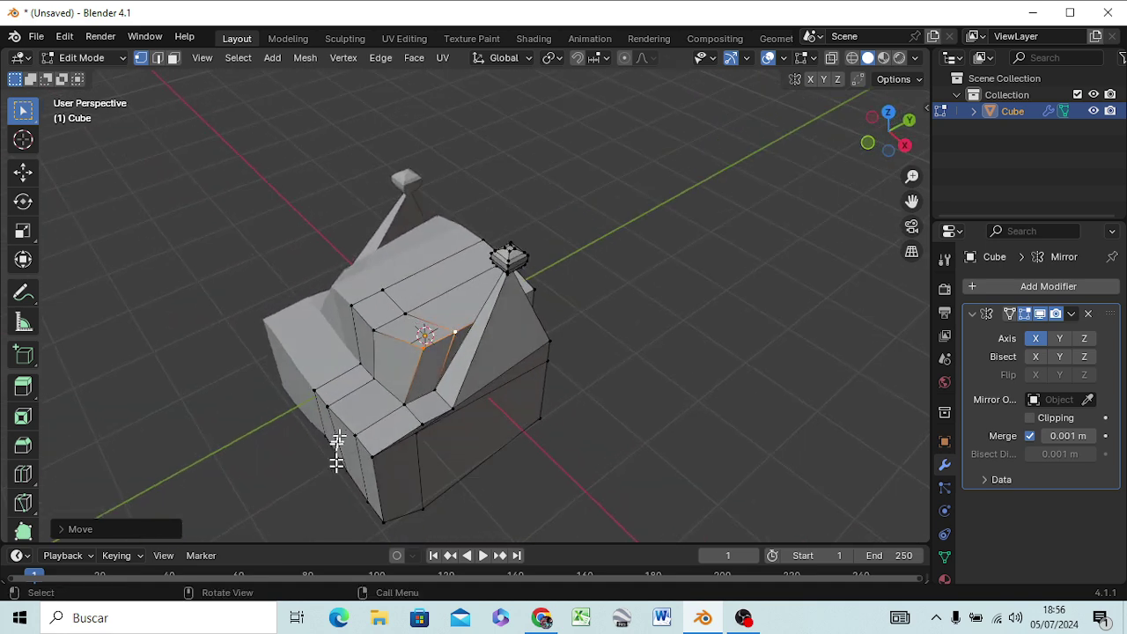
Step: Push the inner corner vertex of the front face back along Y
{"action": "left_click", "coordinate": [351, 305]}
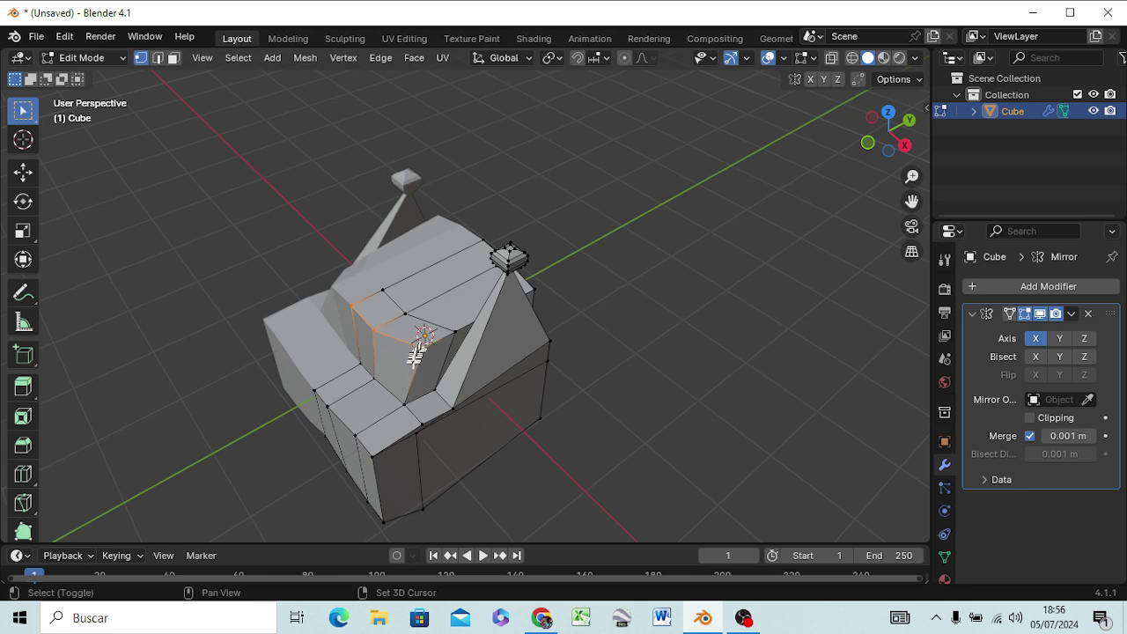
{"action": "key", "text": "g"}
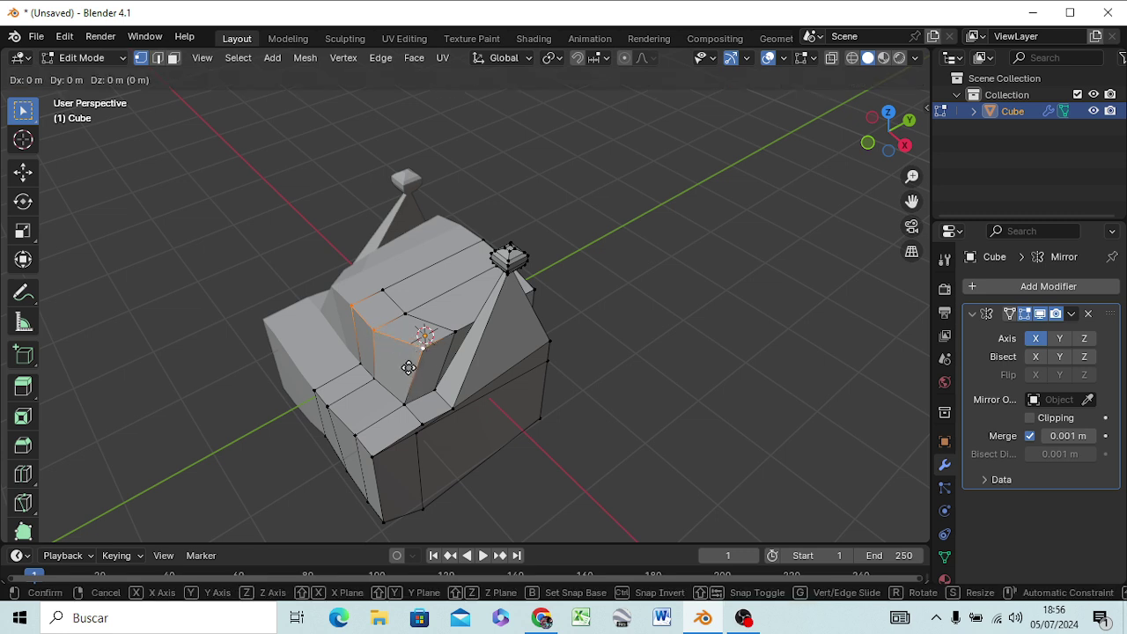
{"action": "key", "text": "y"}
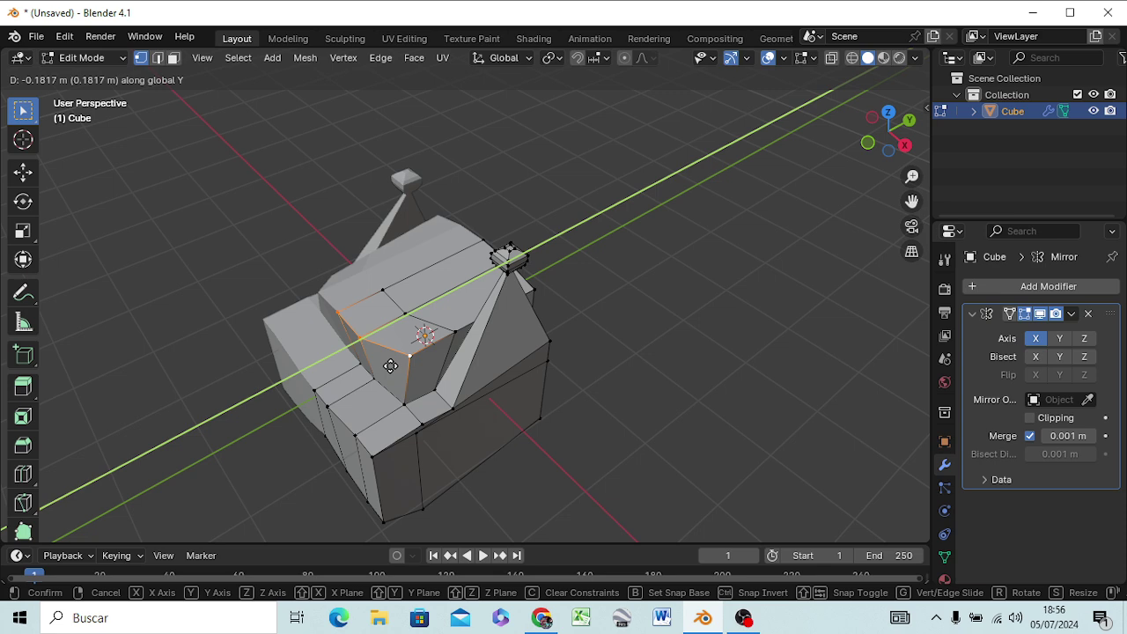
{"action": "left_click", "coordinate": [387, 367]}
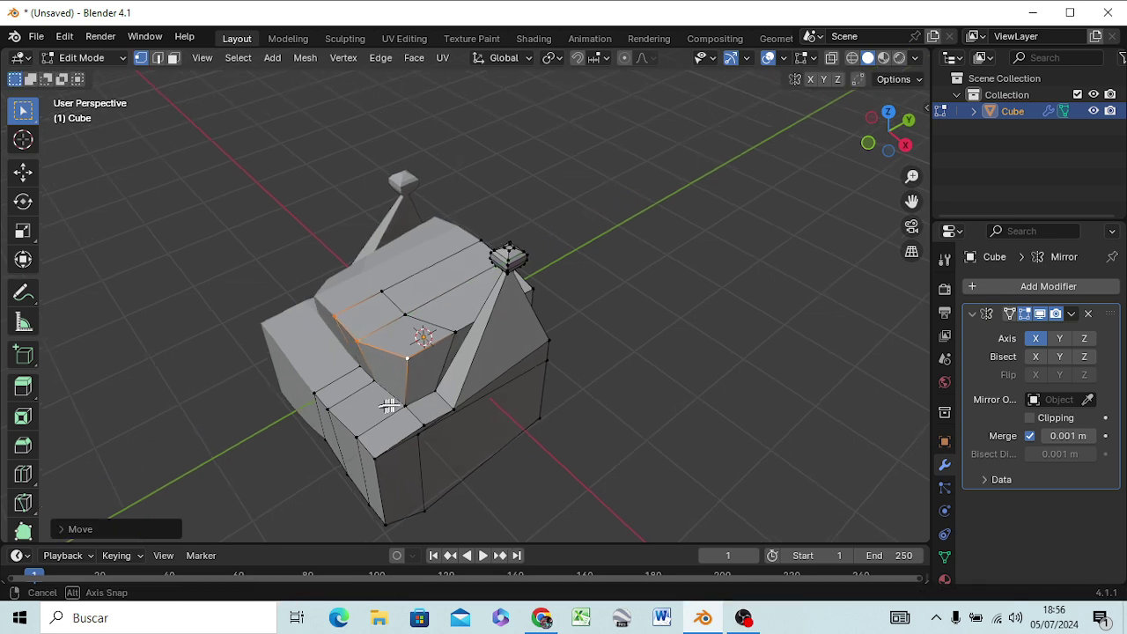
{"action": "mouse_move", "coordinate": [391, 402]}
{"action": "middle_mouse_down"}
{"action": "mouse_move", "coordinate": [557, 313]}
{"action": "mouse_move", "coordinate": [529, 281]}
{"action": "mouse_move", "coordinate": [396, 426]}
{"action": "mouse_move", "coordinate": [368, 436]}
{"action": "middle_mouse_up"}
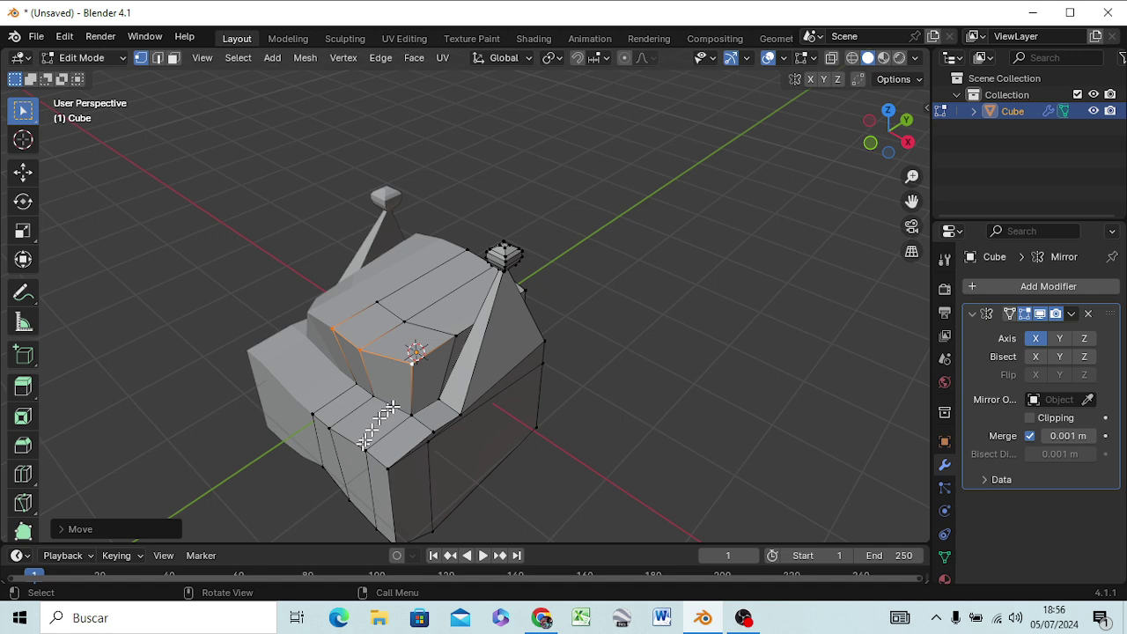
Step: Push a vertex on the recess's lower edge about 0.32 m back along Y
{"action": "left_click", "coordinate": [411, 364]}
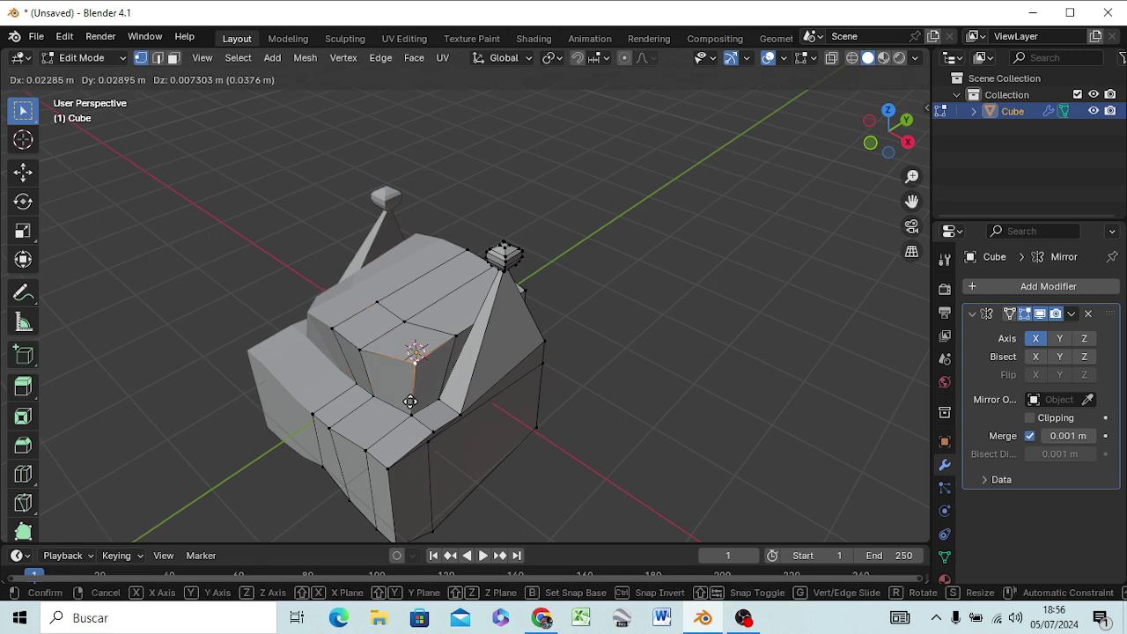
{"action": "key", "text": "y"}
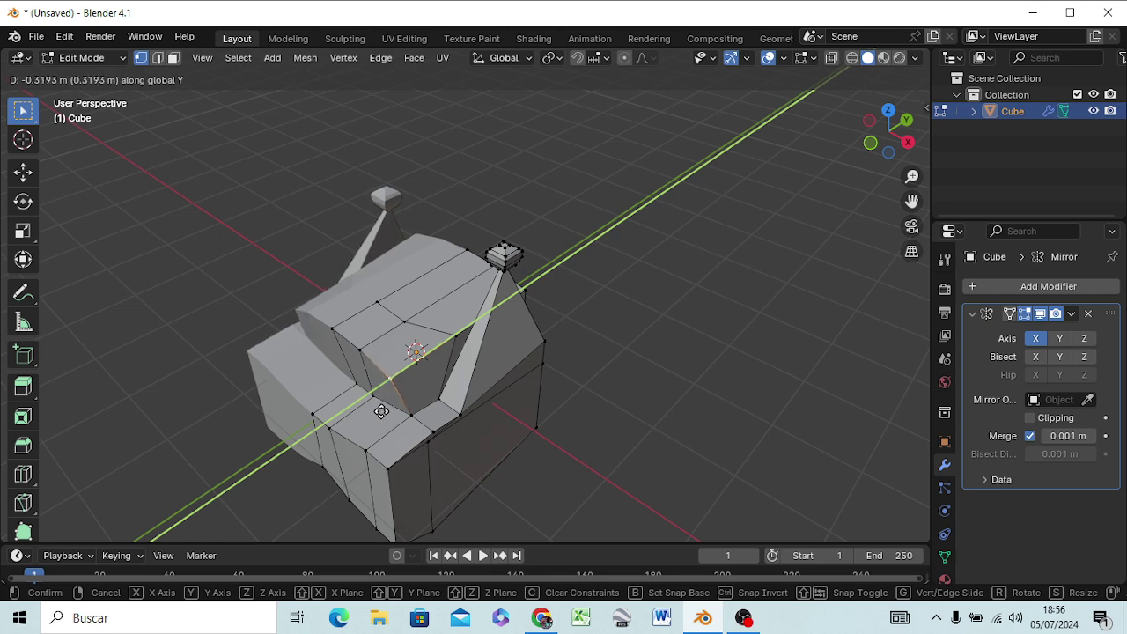
{"action": "left_click", "coordinate": [380, 413]}
{"action": "mouse_move", "coordinate": [415, 410]}
{"action": "middle_mouse_down"}
{"action": "mouse_move", "coordinate": [440, 372]}
{"action": "mouse_move", "coordinate": [497, 453]}
{"action": "middle_mouse_up"}
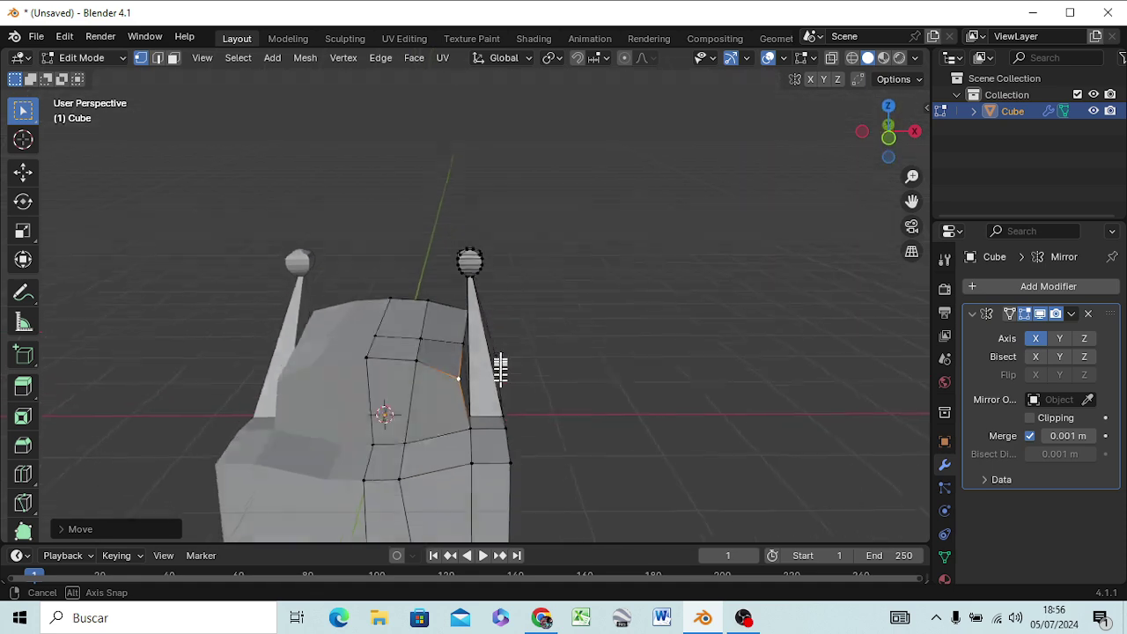
{"action": "middle_click_drag", "start_coordinate": [497, 453], "coordinate": [519, 337]}
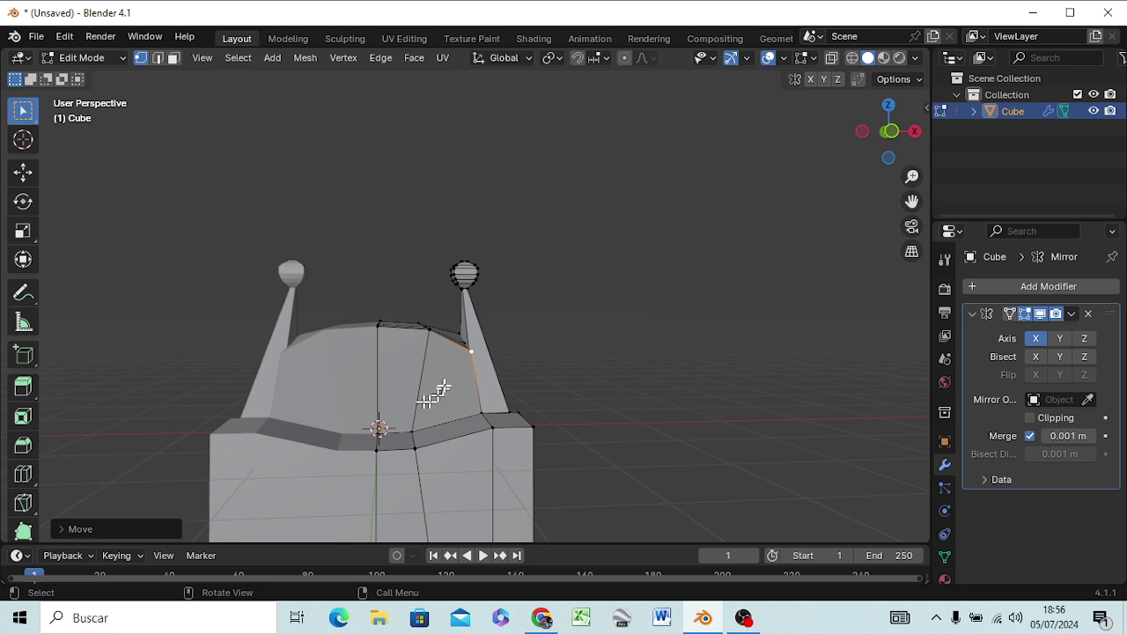
{"action": "key", "text": "ctrl"}
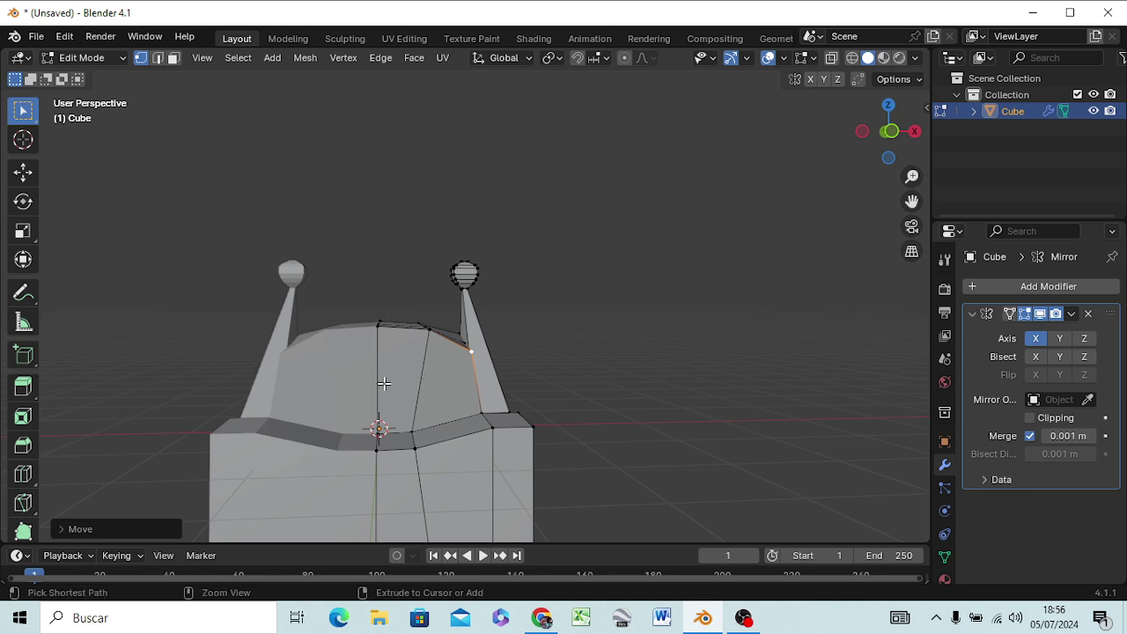
Step: Add loop cuts across the recessed face, including a vertical loop slid toward the right post
{"action": "key", "text": "ctrl+r"}
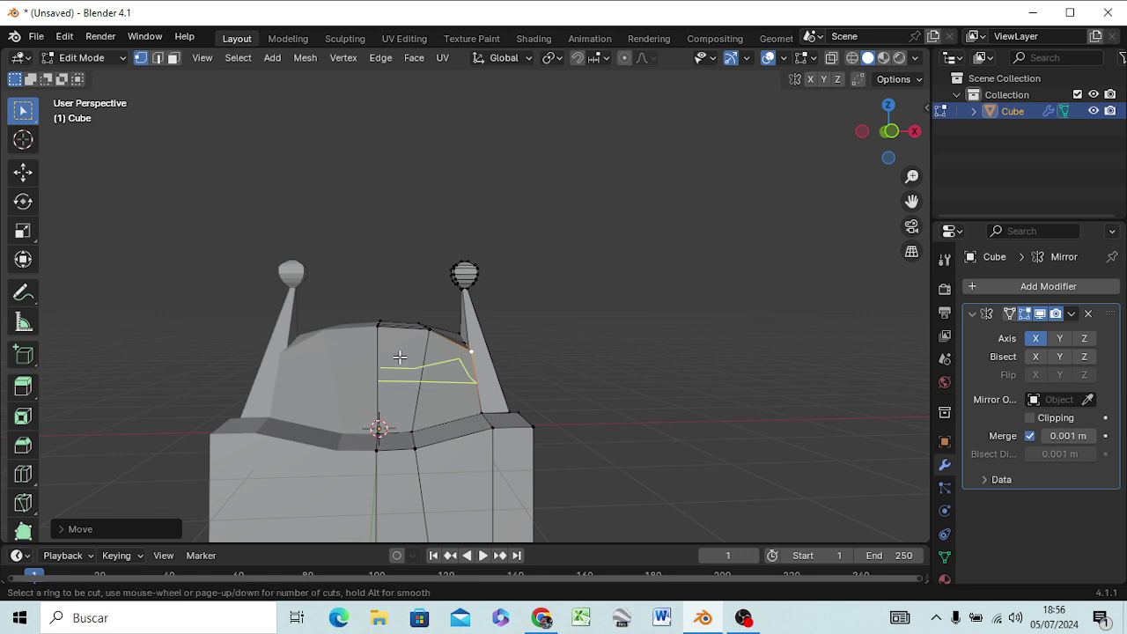
{"action": "scroll", "coordinate": [395, 371], "scroll_direction": "up", "scroll_amount": 1}
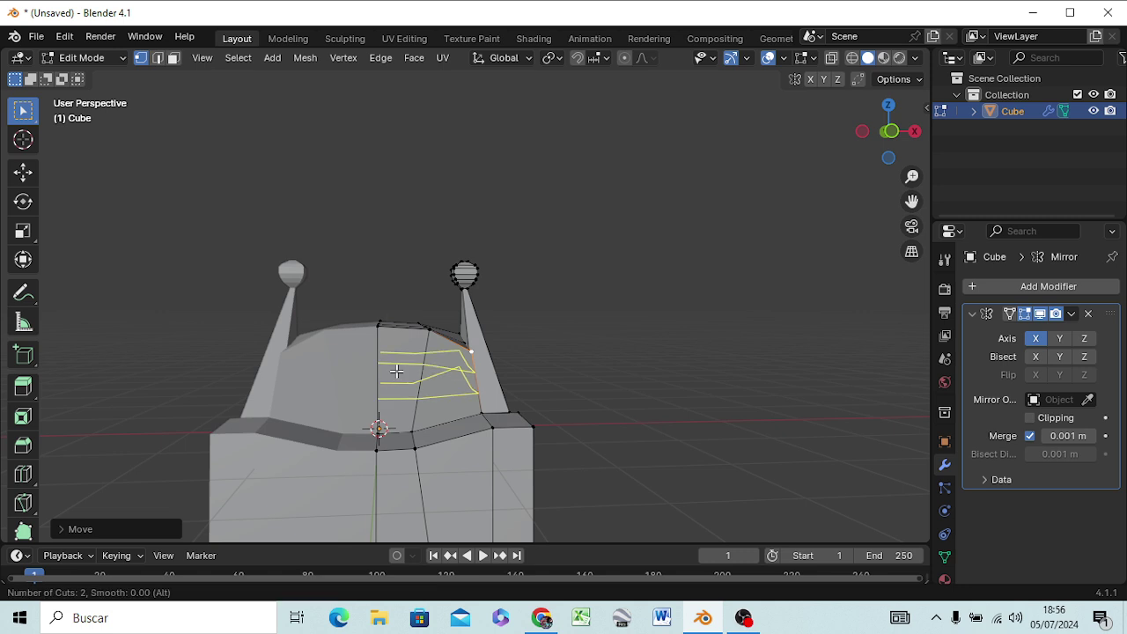
{"action": "left_click", "coordinate": [400, 370]}
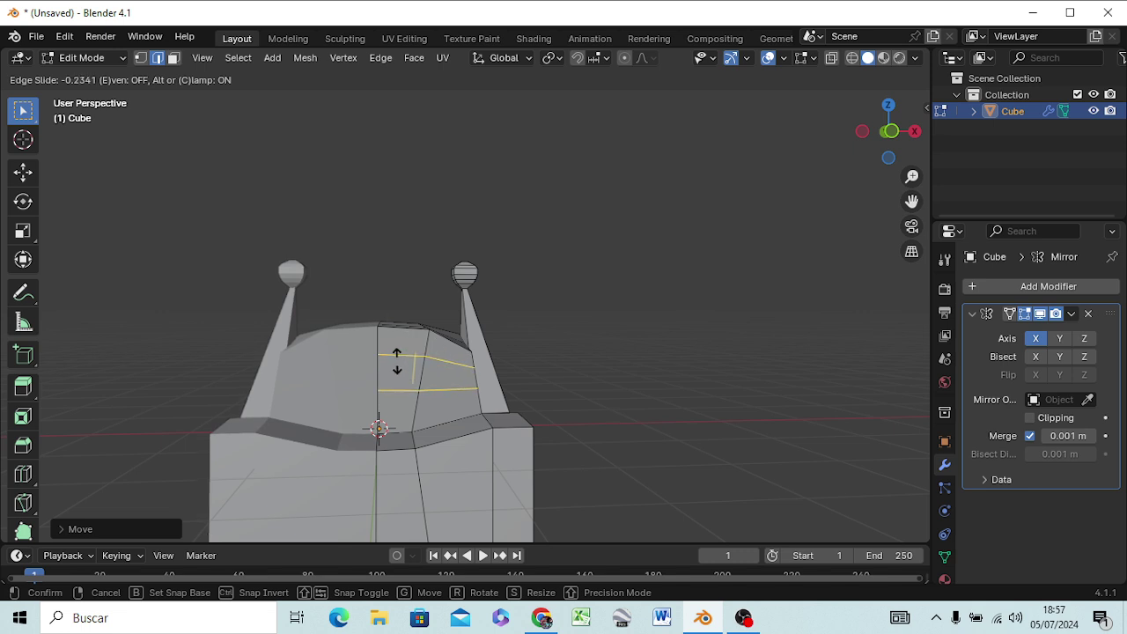
{"action": "left_click", "coordinate": [396, 361]}
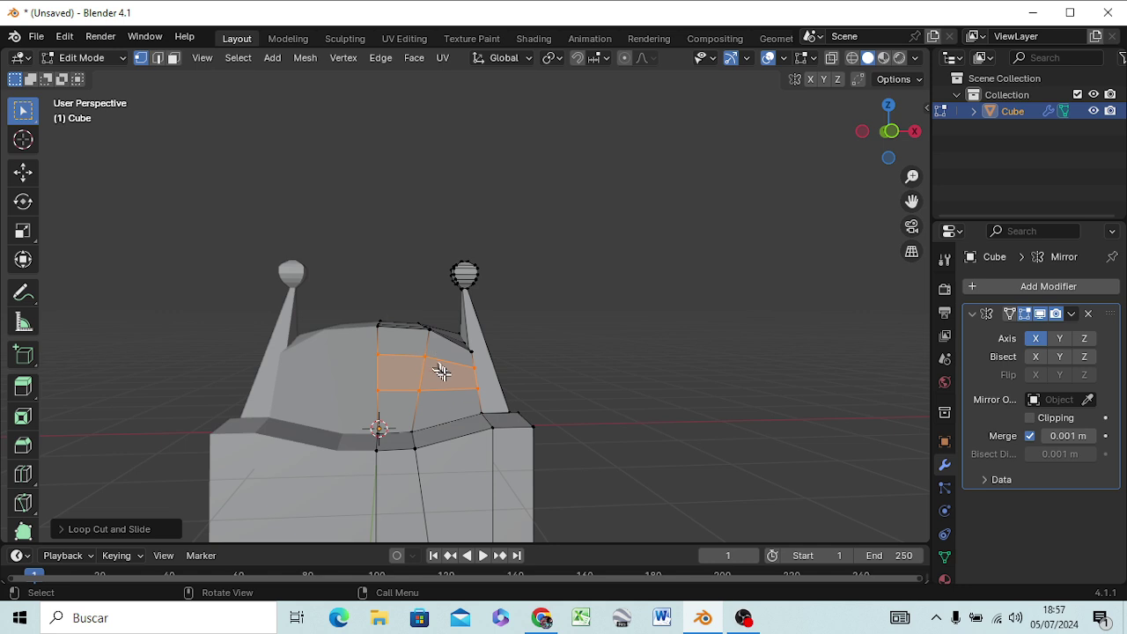
{"action": "left_click", "coordinate": [446, 375]}
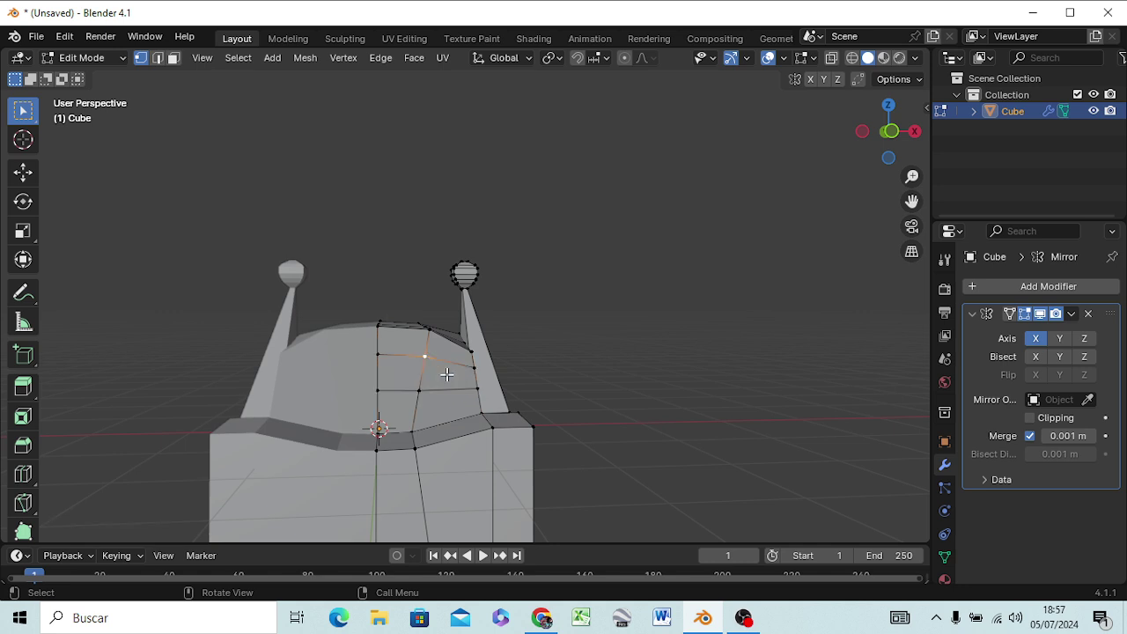
{"action": "key", "text": "ctrl+r"}
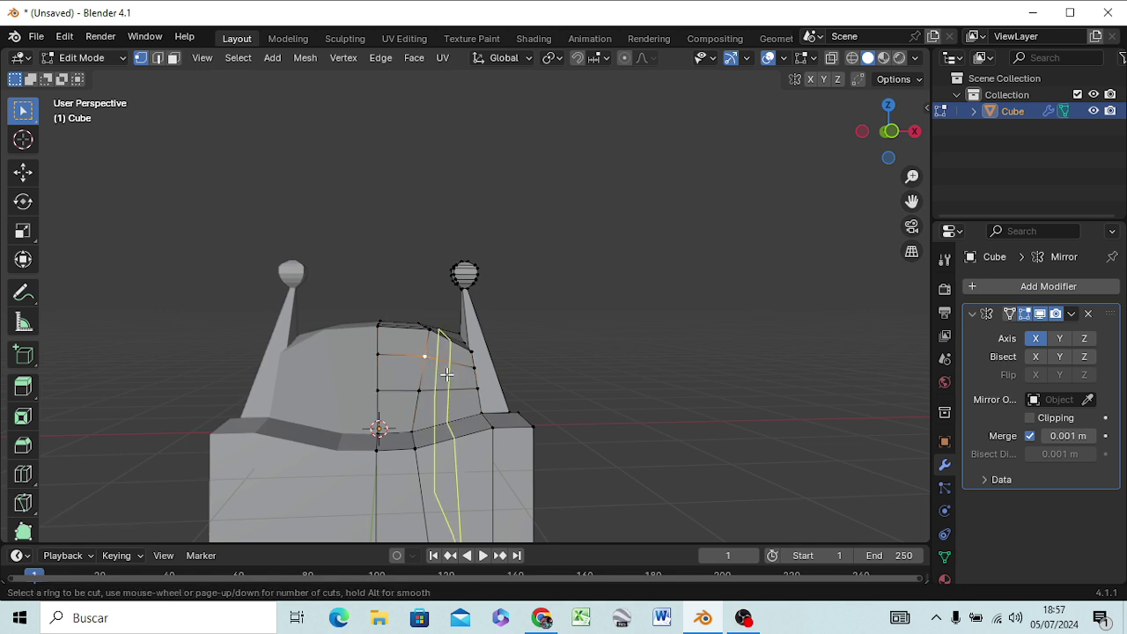
{"action": "left_click", "coordinate": [446, 374]}
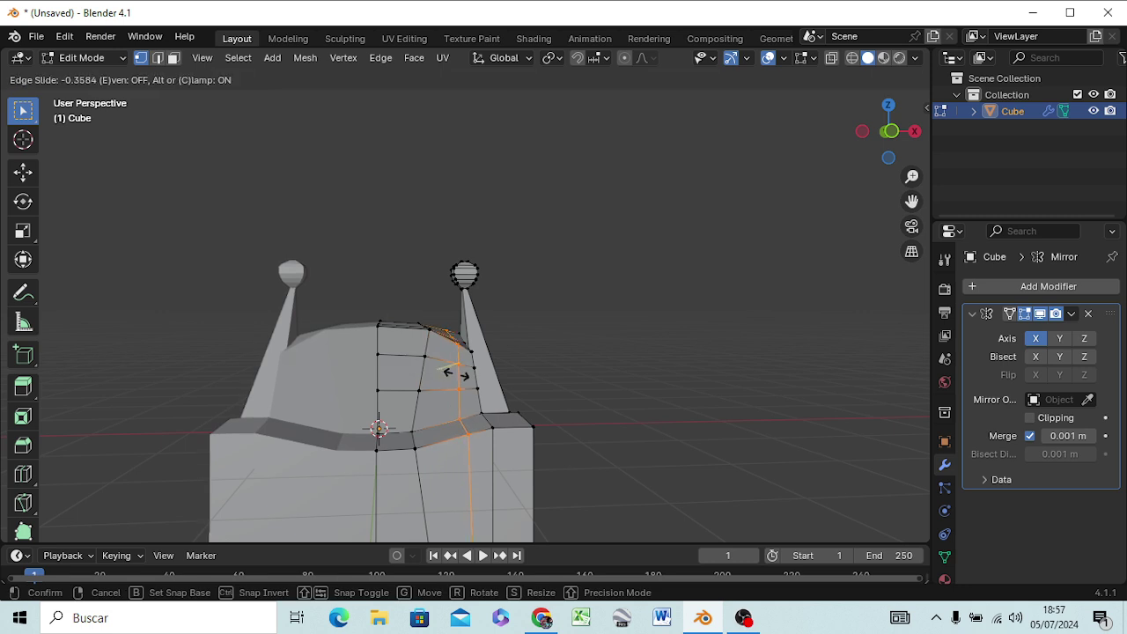
{"action": "left_click", "coordinate": [460, 375]}
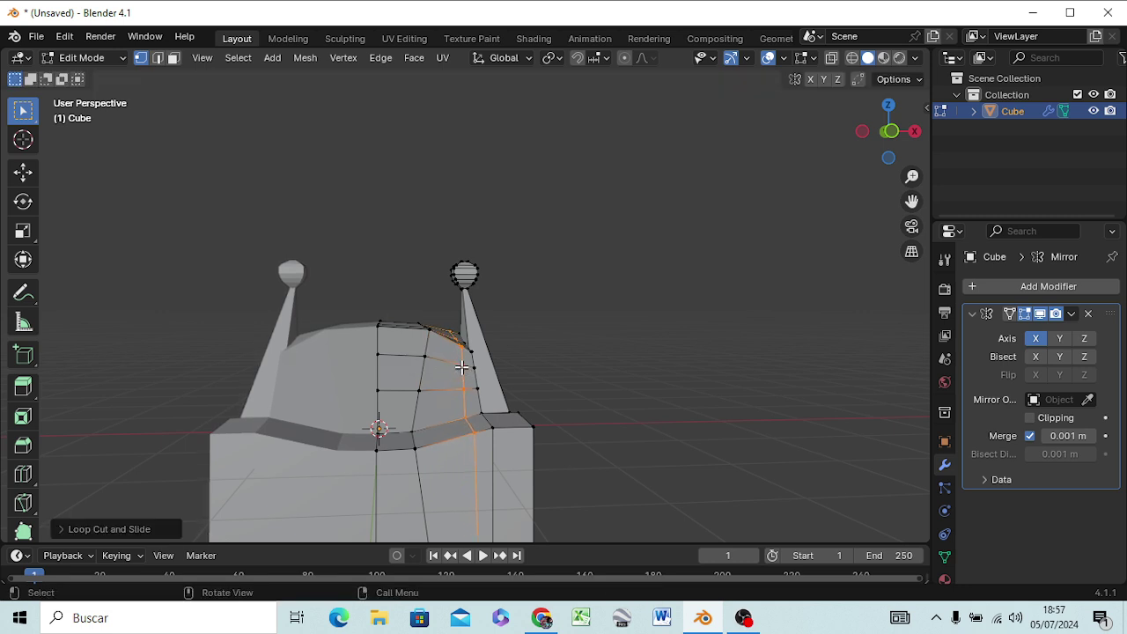
Step: Add a horizontal edge loop across the top front beside the right post
{"action": "left_click", "coordinate": [462, 362]}
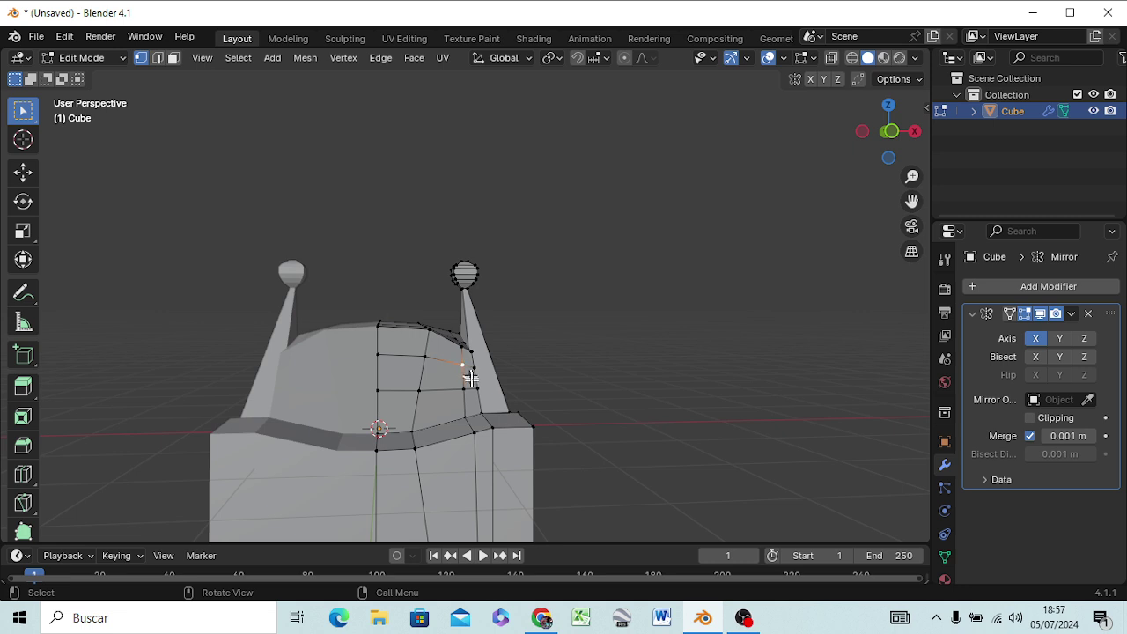
{"action": "left_click", "coordinate": [484, 390]}
{"action": "left_click", "coordinate": [450, 376]}
{"action": "key", "text": "ctrl"}
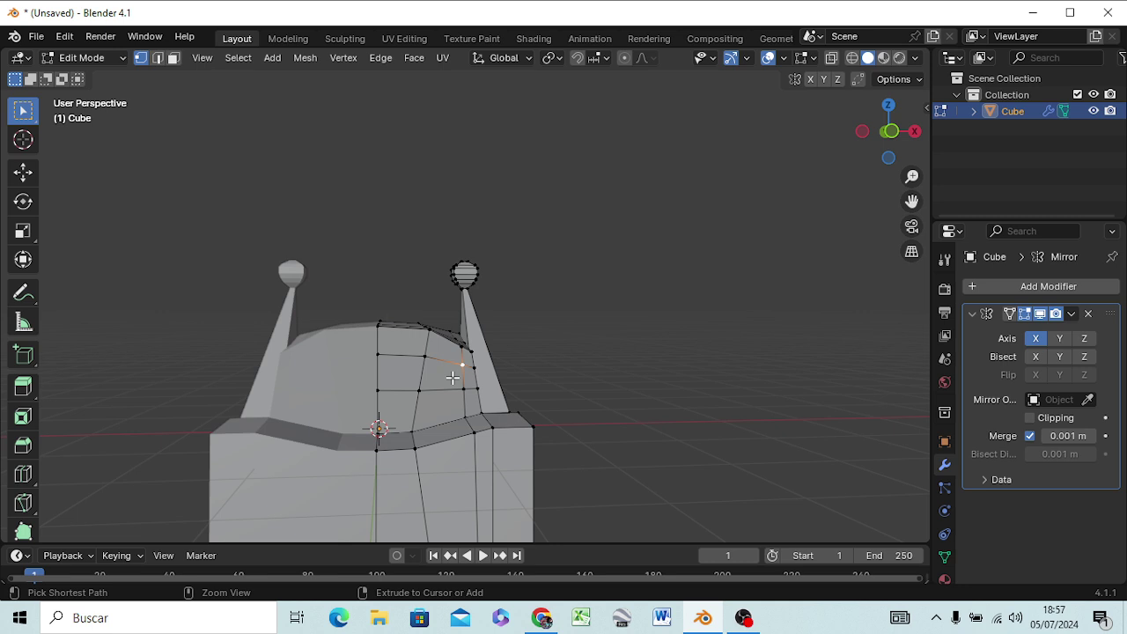
{"action": "key", "text": "ctrl+r"}
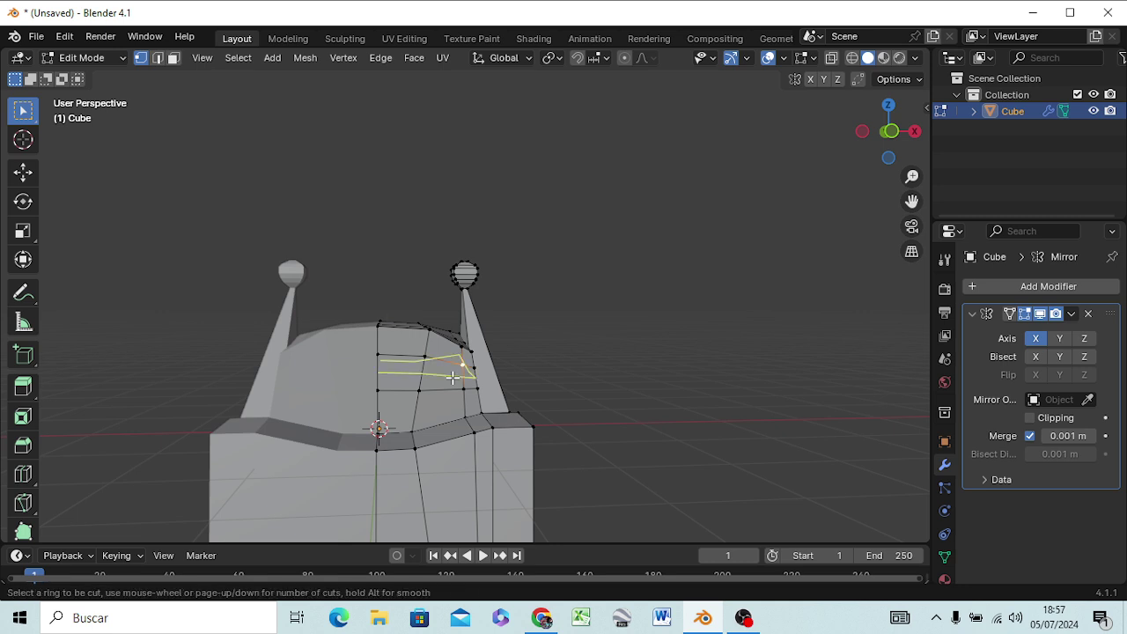
{"action": "left_click", "coordinate": [451, 377]}
{"action": "left_click", "coordinate": [452, 377]}
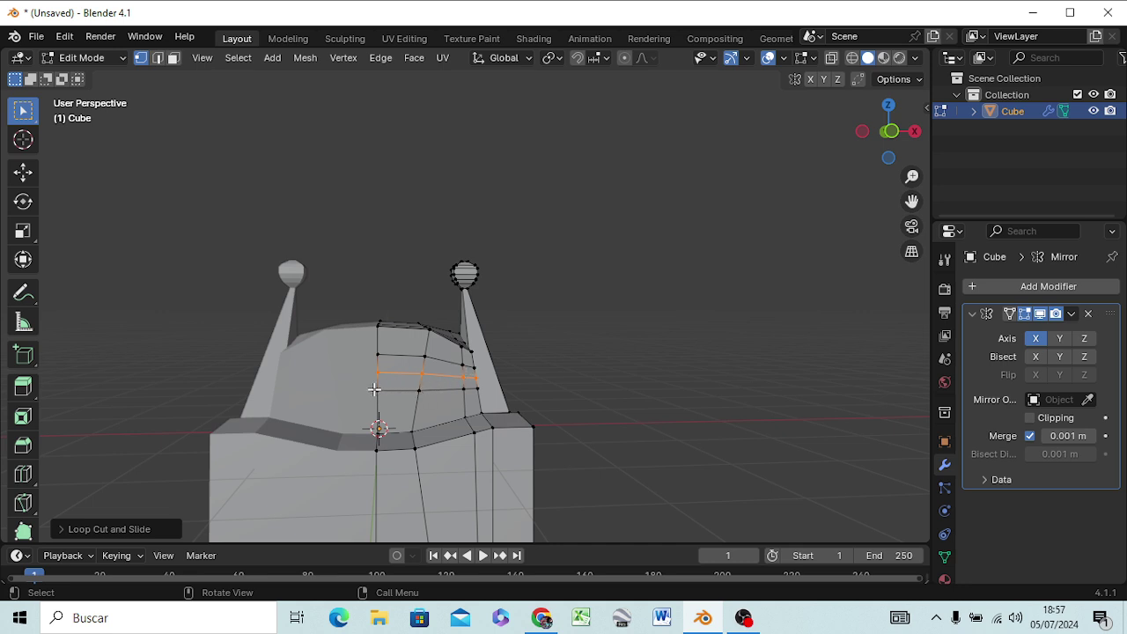
{"action": "left_click", "coordinate": [377, 355]}
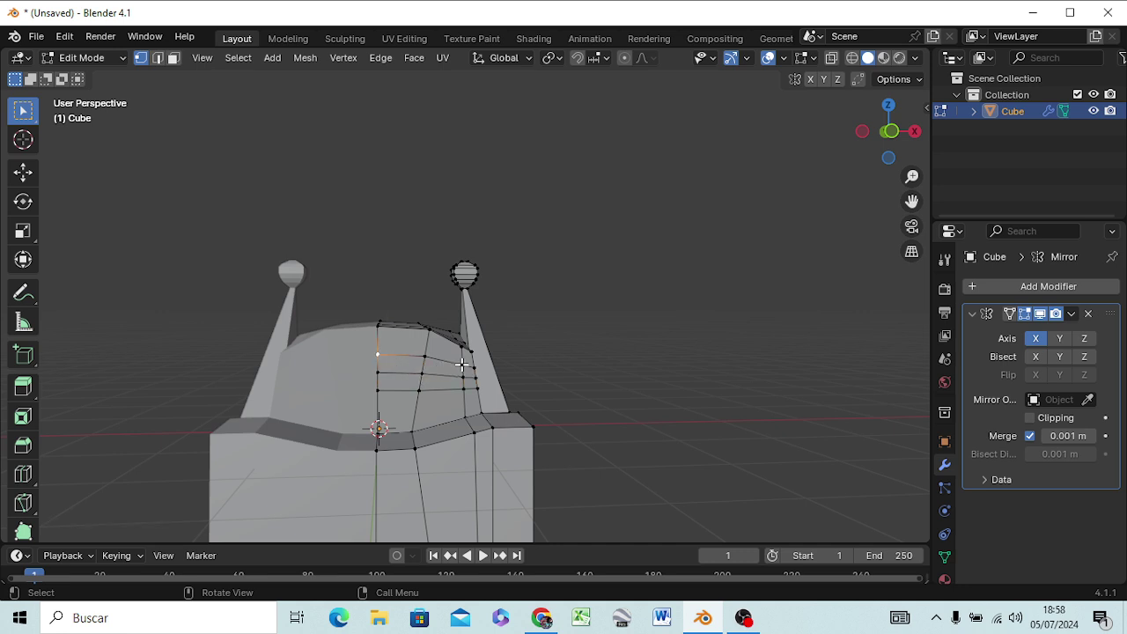
Step: Slide the vertex beside the right post and the one below it vertically along Z
{"action": "left_click", "coordinate": [461, 363]}
{"action": "key", "text": "g"}
{"action": "key", "text": "z"}
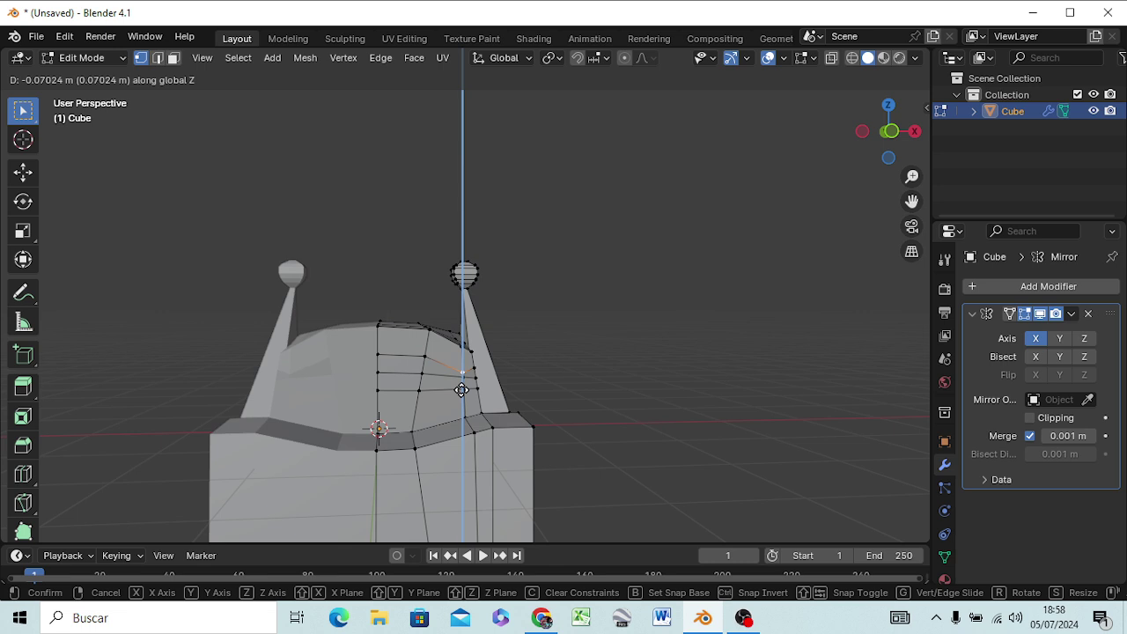
{"action": "left_click", "coordinate": [461, 390]}
{"action": "left_click", "coordinate": [463, 389]}
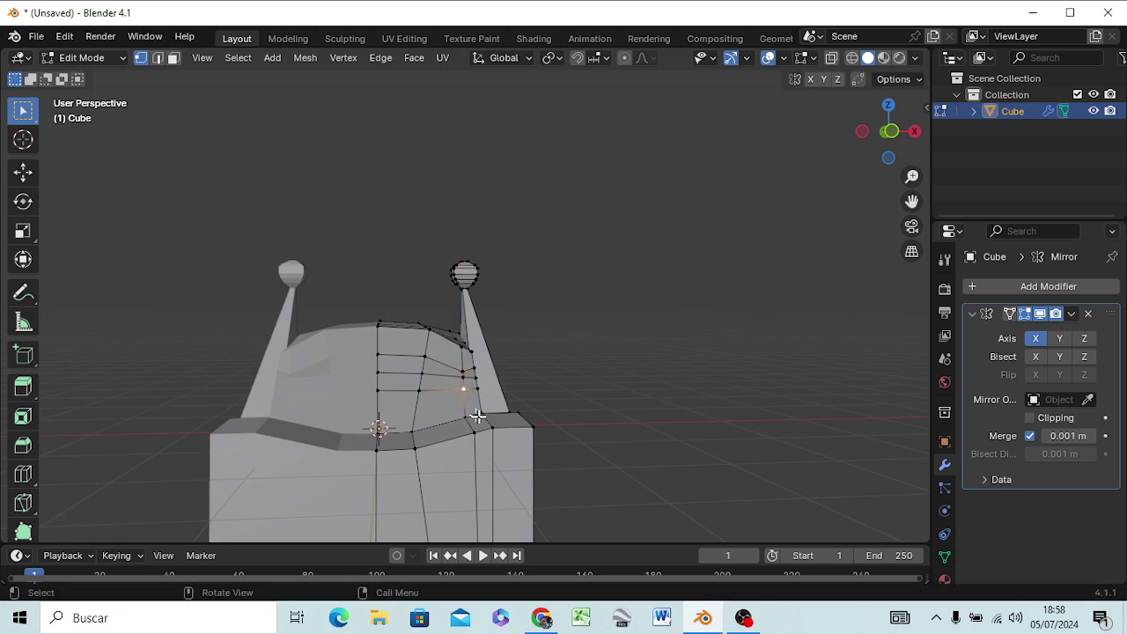
{"action": "key", "text": "g"}
{"action": "key", "text": "z"}
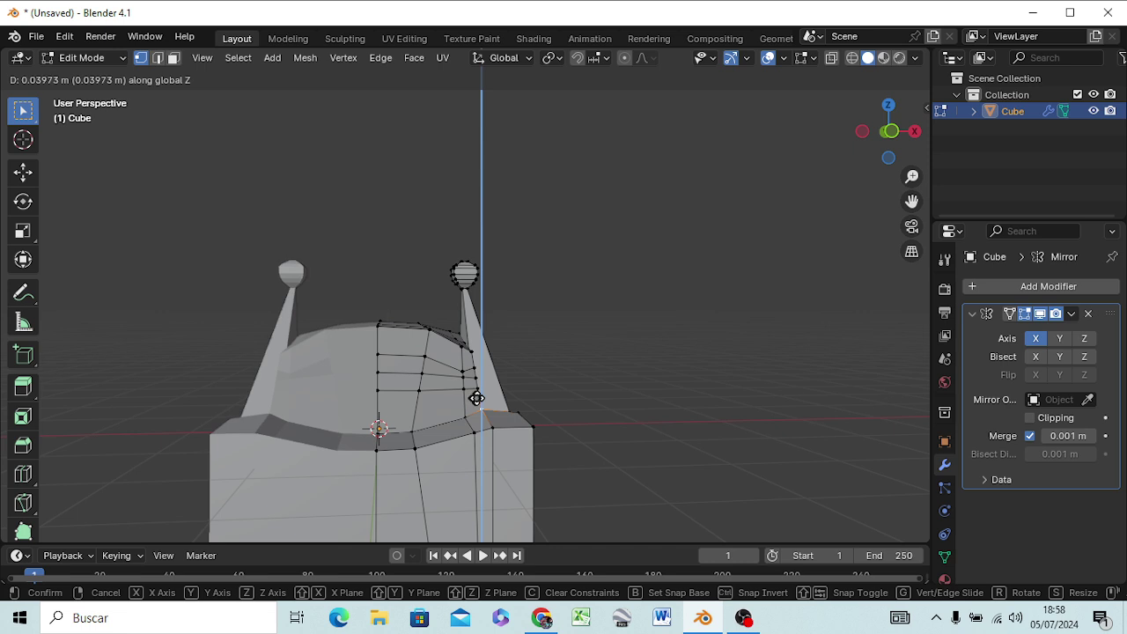
{"action": "right_click", "coordinate": [479, 398]}
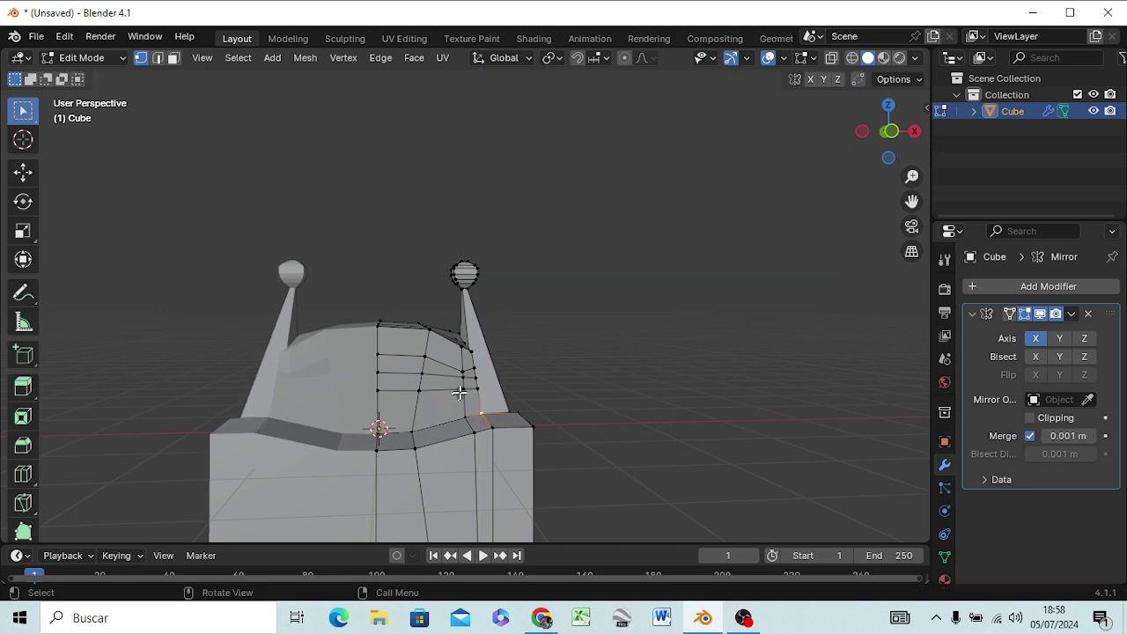
{"action": "key", "text": "g"}
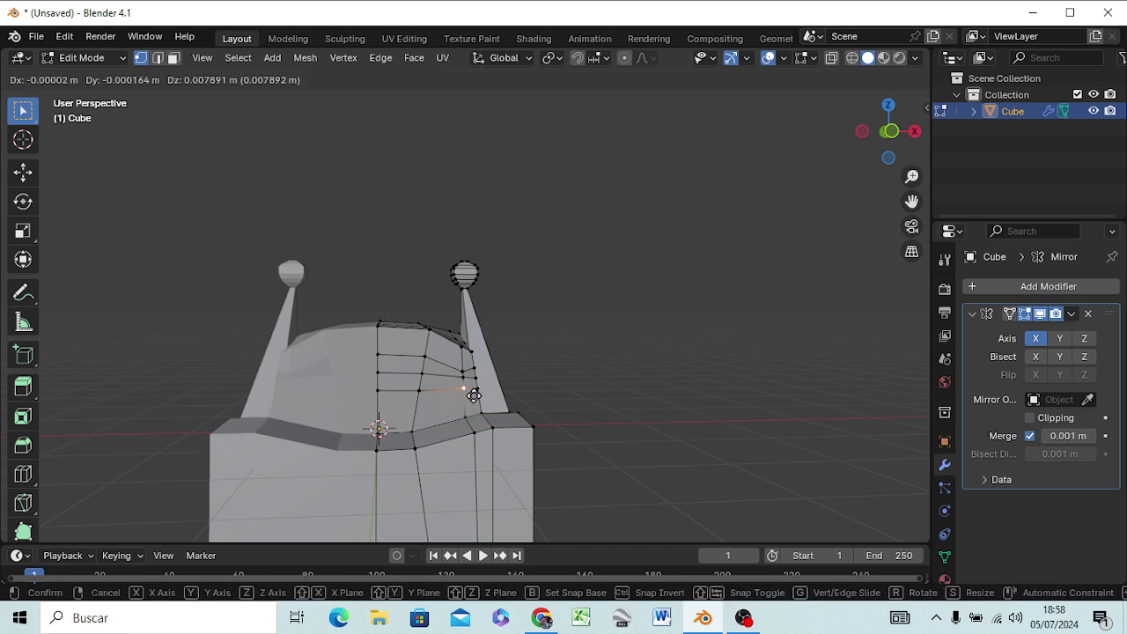
{"action": "key", "text": "z"}
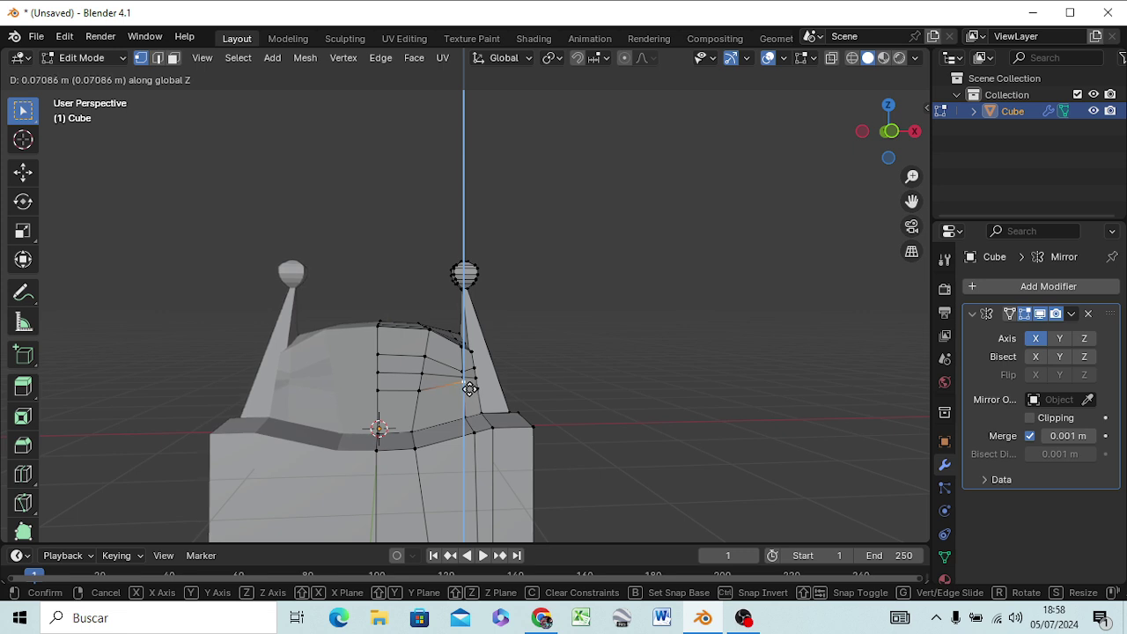
{"action": "left_click", "coordinate": [466, 388]}
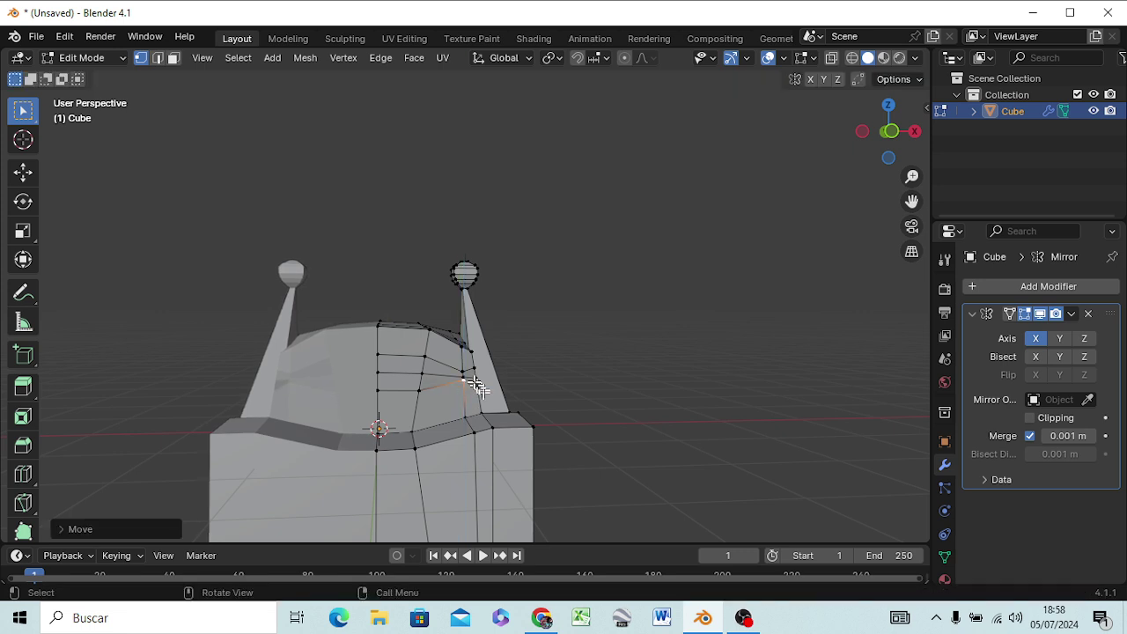
Step: Reposition another vertex near the post, moving it along Z, then X, then freely
{"action": "left_click", "coordinate": [465, 380]}
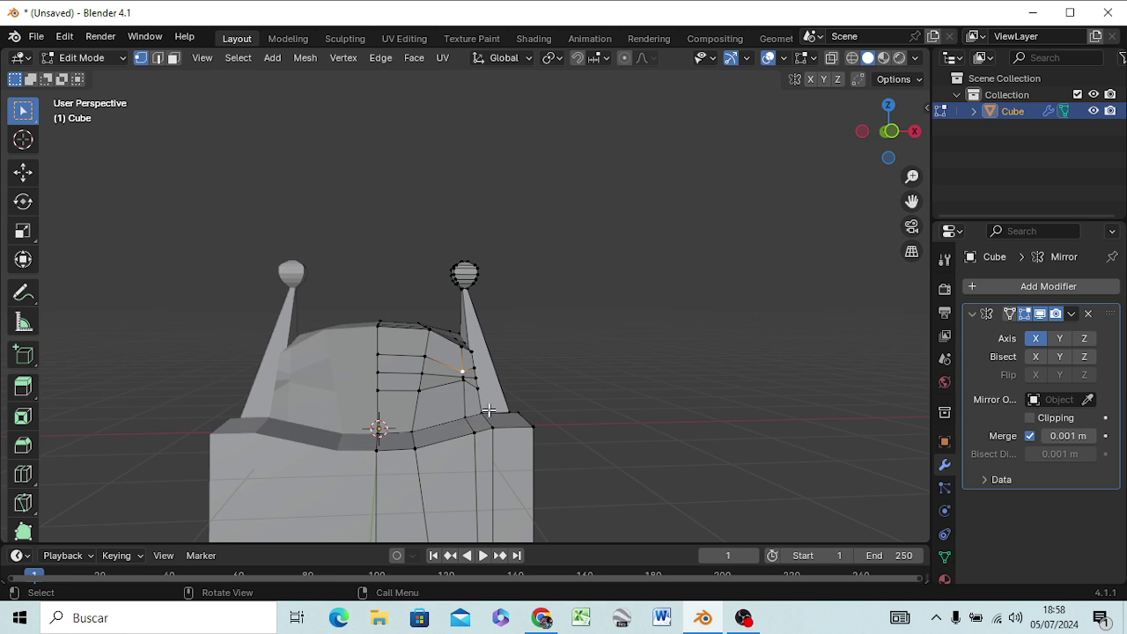
{"action": "key", "text": "g"}
{"action": "key", "text": "z"}
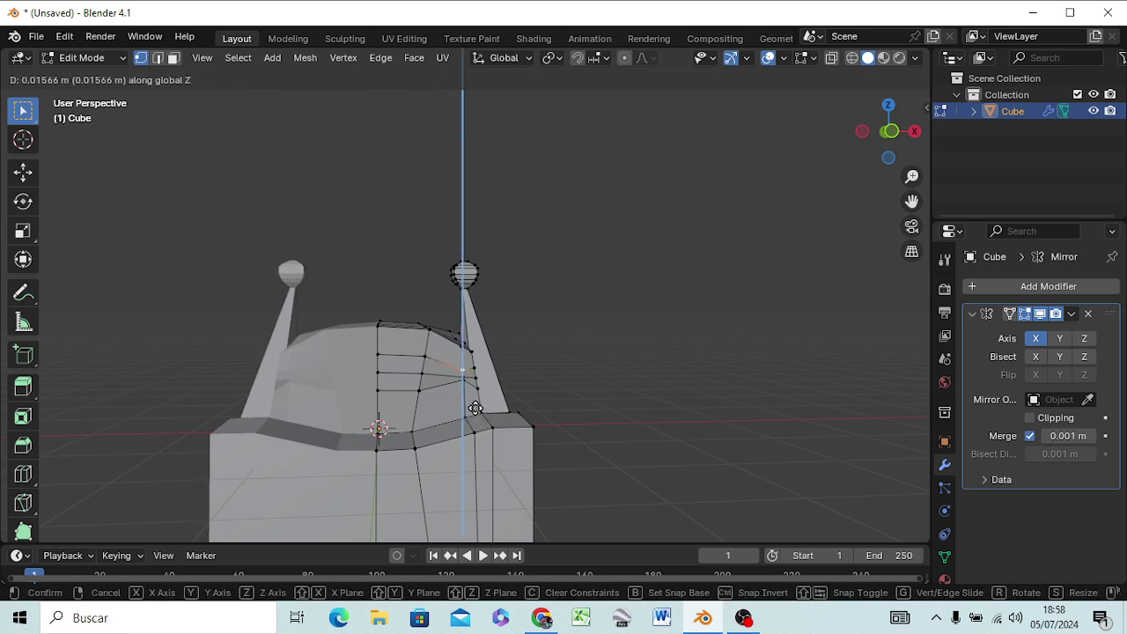
{"action": "left_click", "coordinate": [479, 411]}
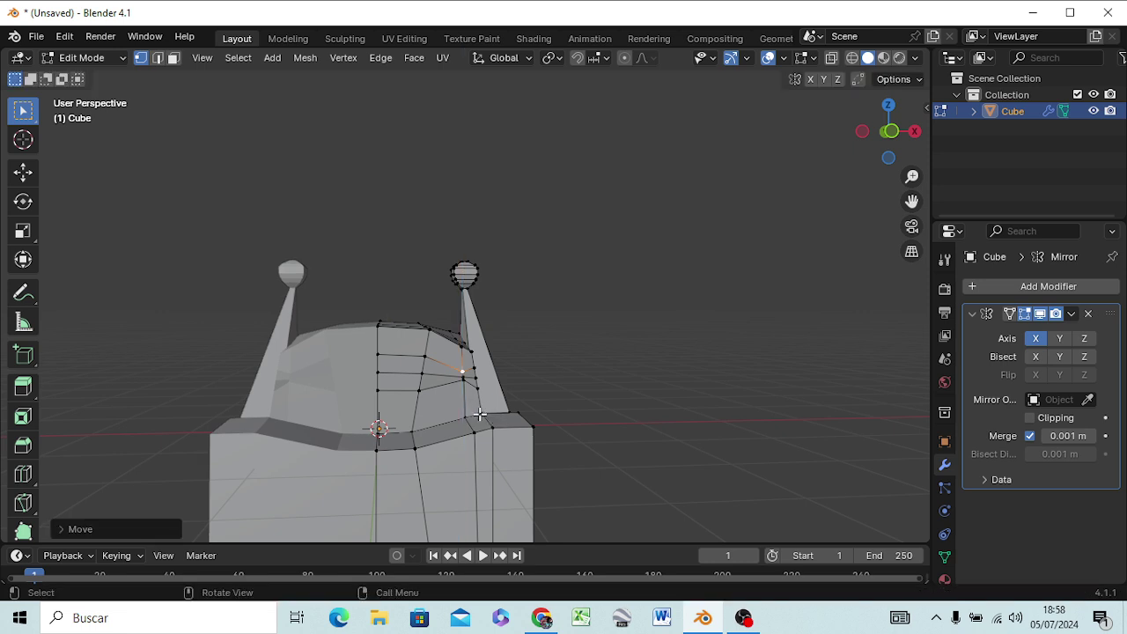
{"action": "key", "text": "g"}
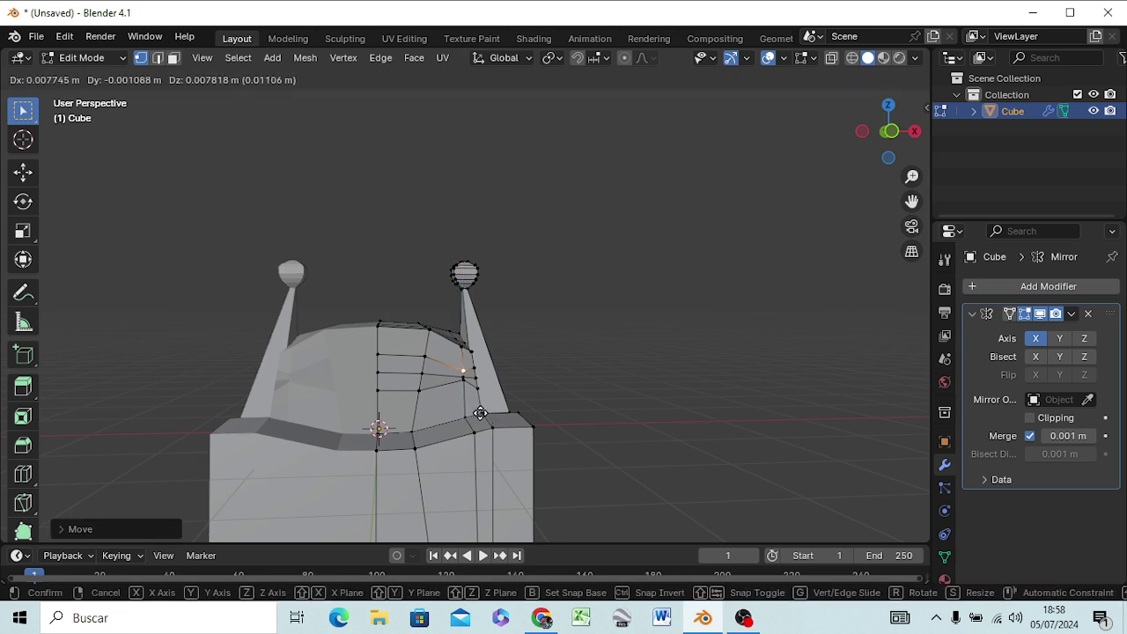
{"action": "key", "text": "x"}
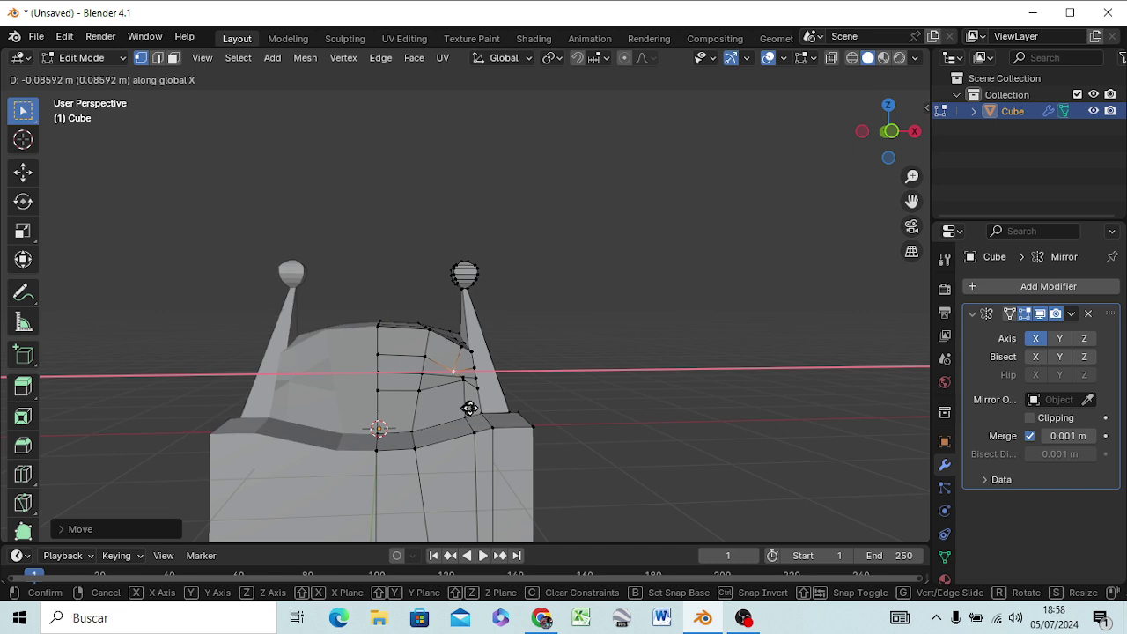
{"action": "left_click", "coordinate": [474, 402]}
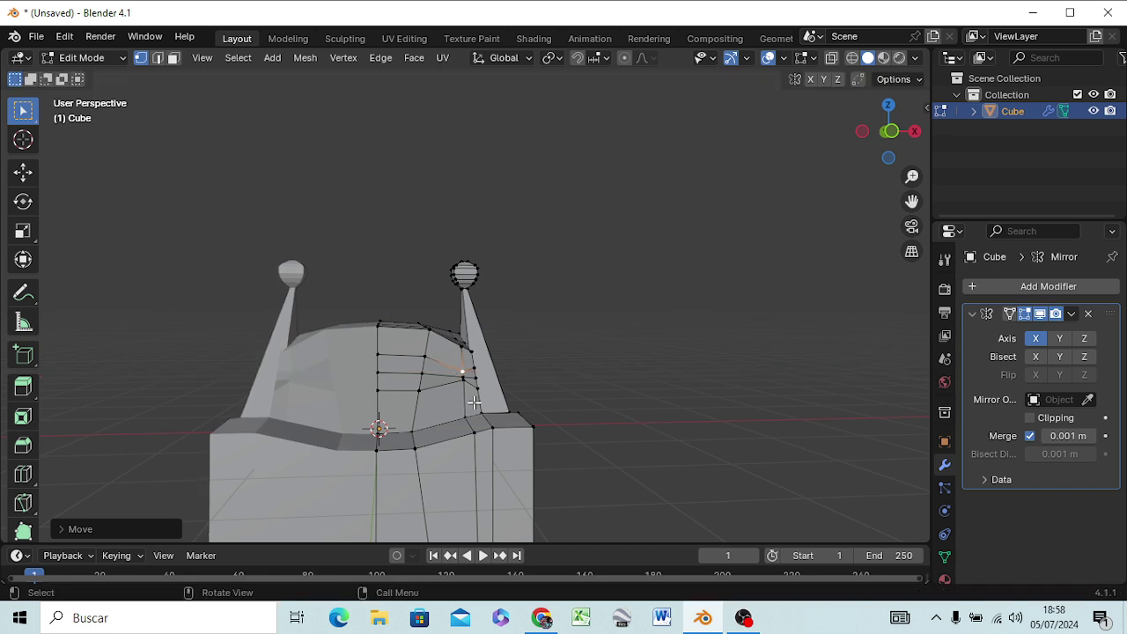
{"action": "key", "text": "g"}
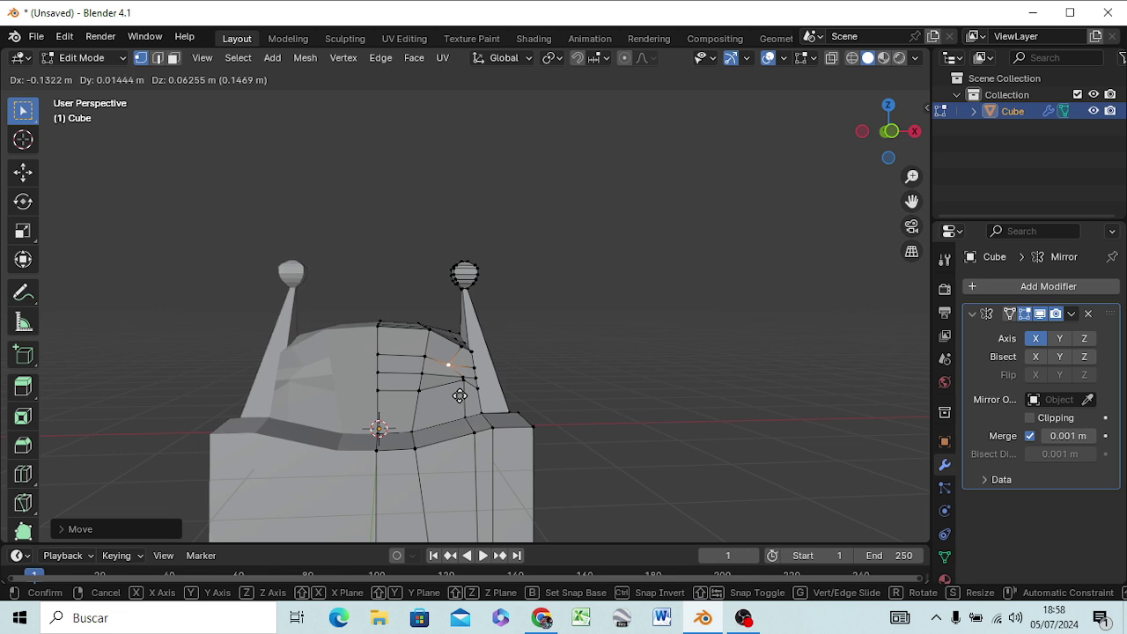
{"action": "left_click", "coordinate": [461, 406]}
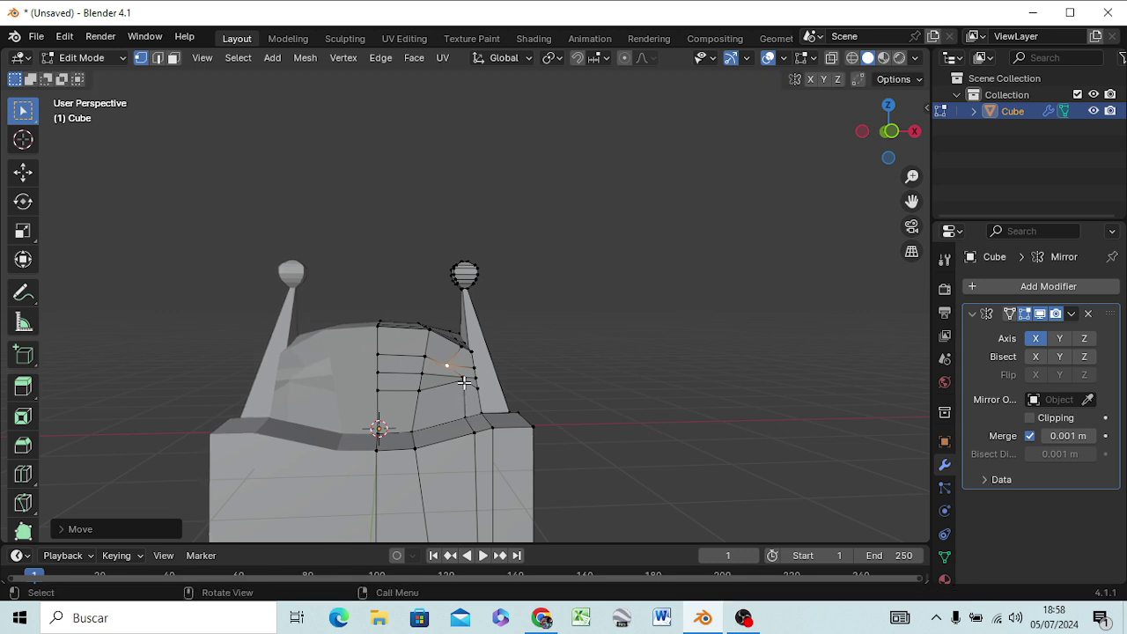
Step: Move the next lower vertex, the inner top vertex and a front-face vertex into new positions
{"action": "left_click", "coordinate": [464, 381]}
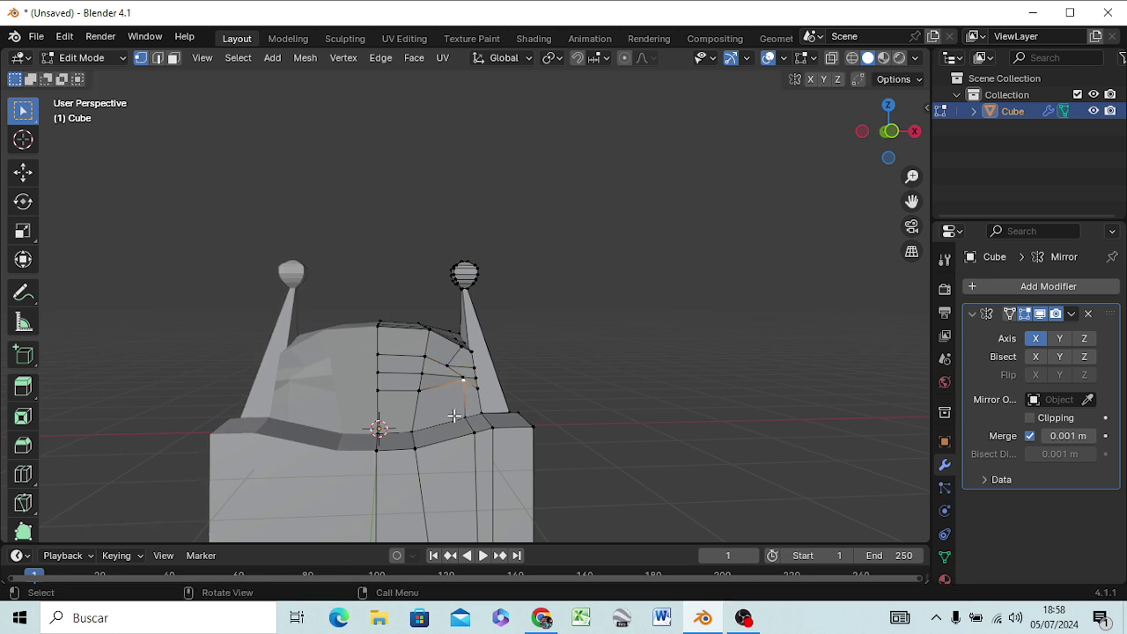
{"action": "key", "text": "g"}
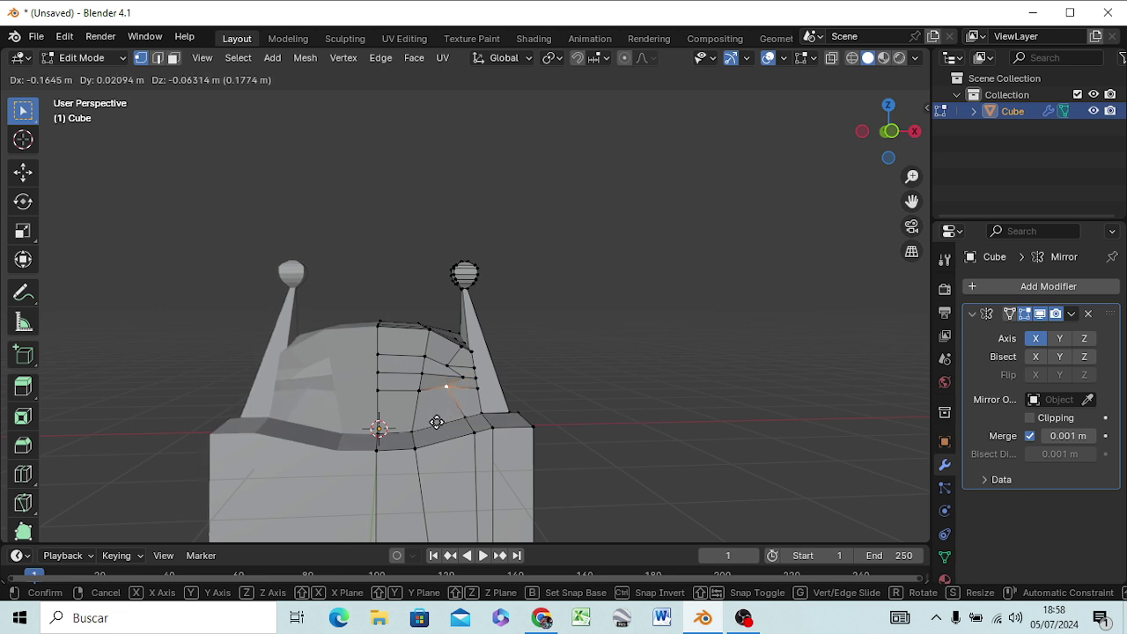
{"action": "left_click", "coordinate": [437, 423]}
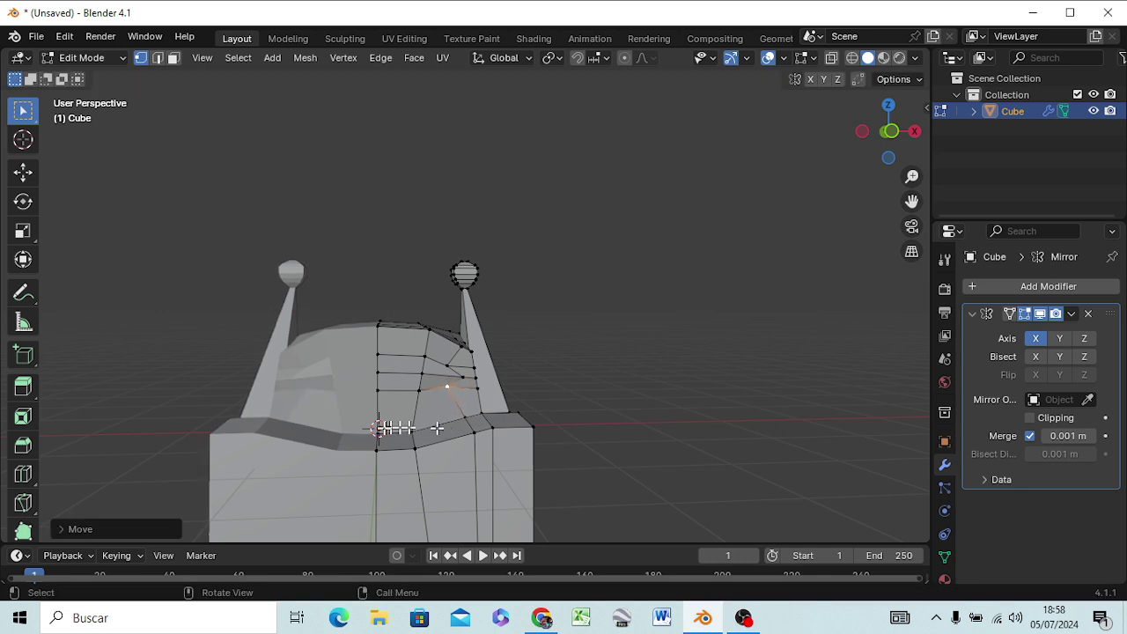
{"action": "left_click", "coordinate": [424, 356]}
{"action": "key", "text": "g"}
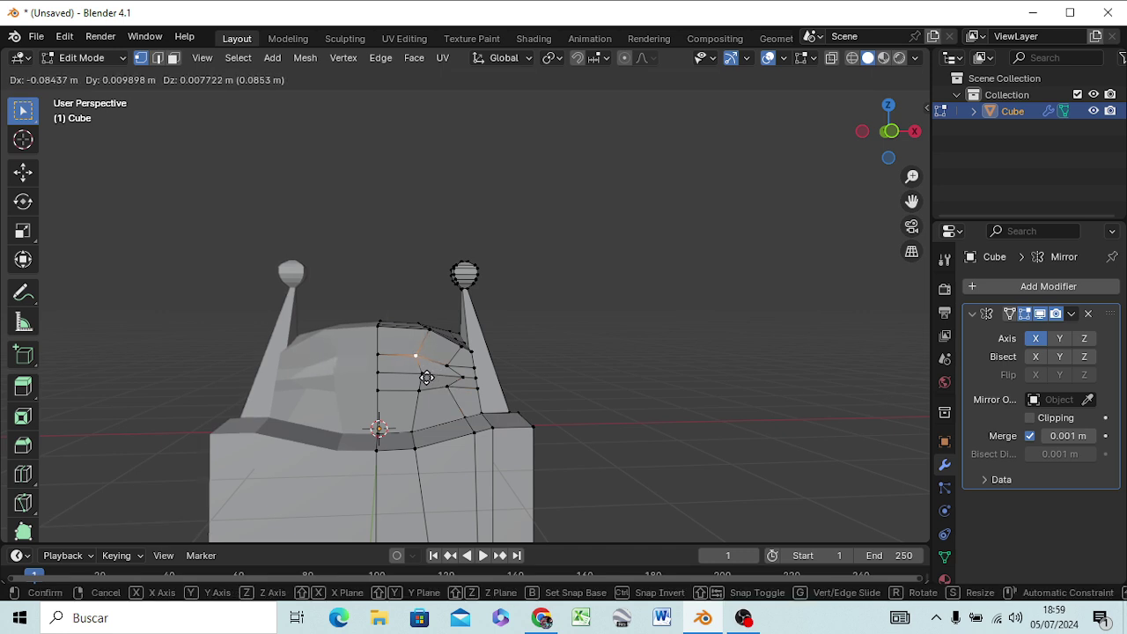
{"action": "left_click", "coordinate": [429, 378]}
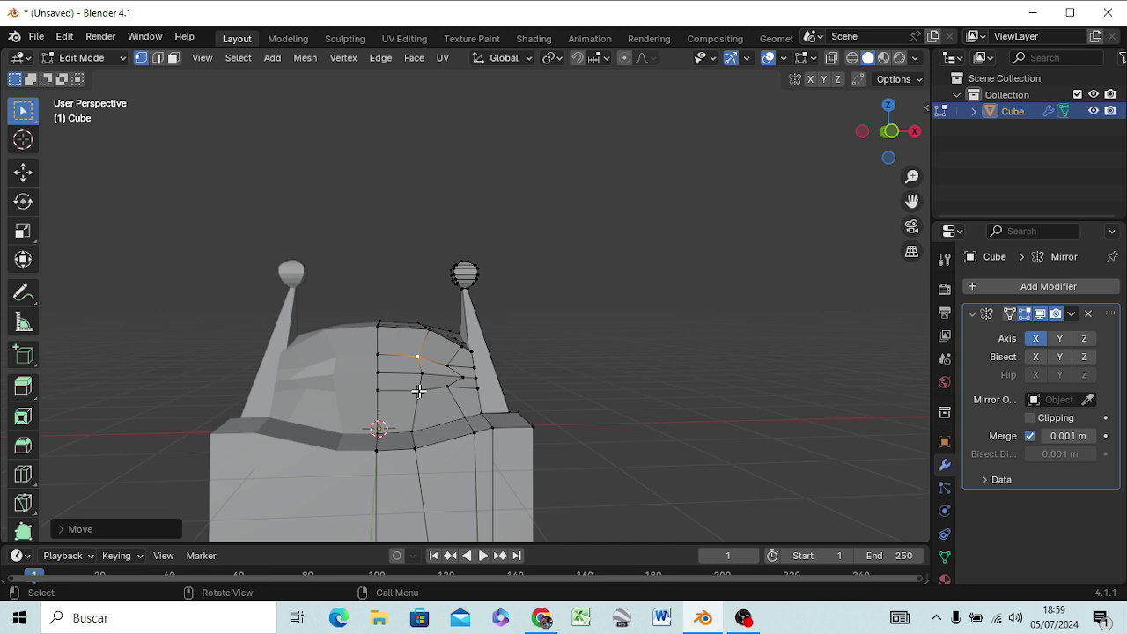
{"action": "key", "text": "g"}
{"action": "left_click", "coordinate": [421, 409]}
{"action": "key", "text": "g"}
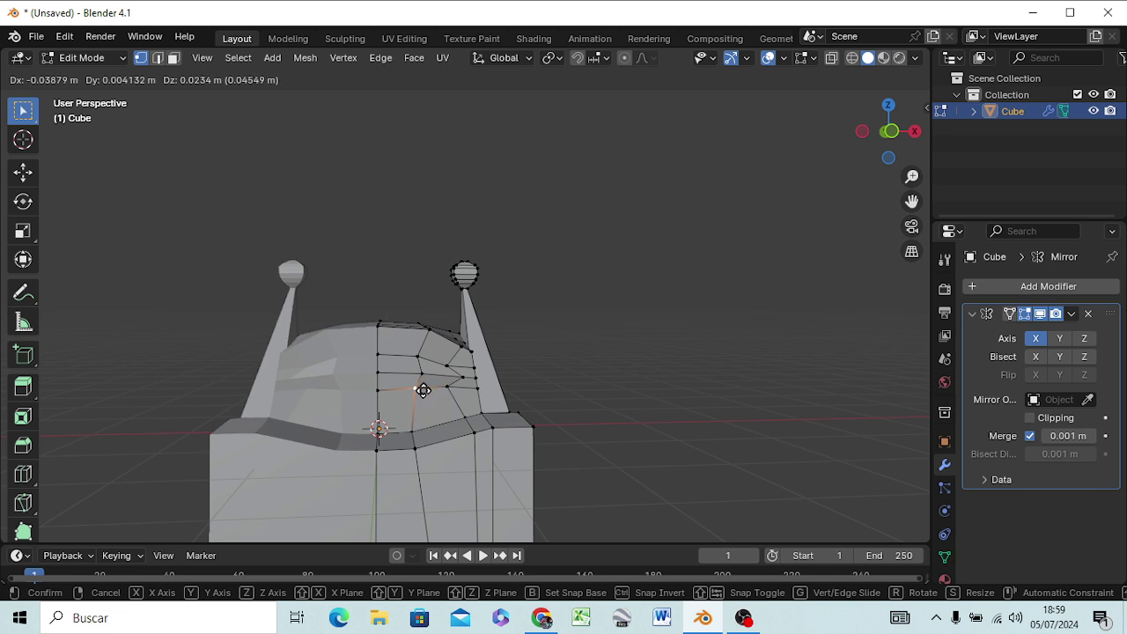
{"action": "left_click", "coordinate": [421, 393]}
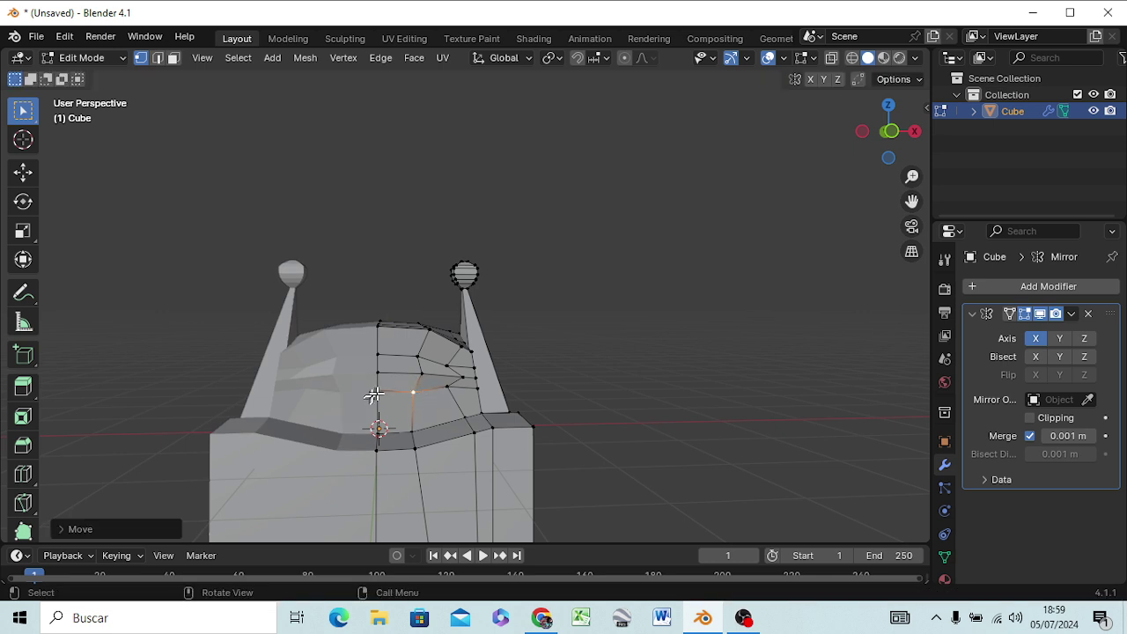
Step: Undo the front-face move, then raise two centre-seam vertices along Z by about 0.038 m
{"action": "key", "text": "ctrl+z"}
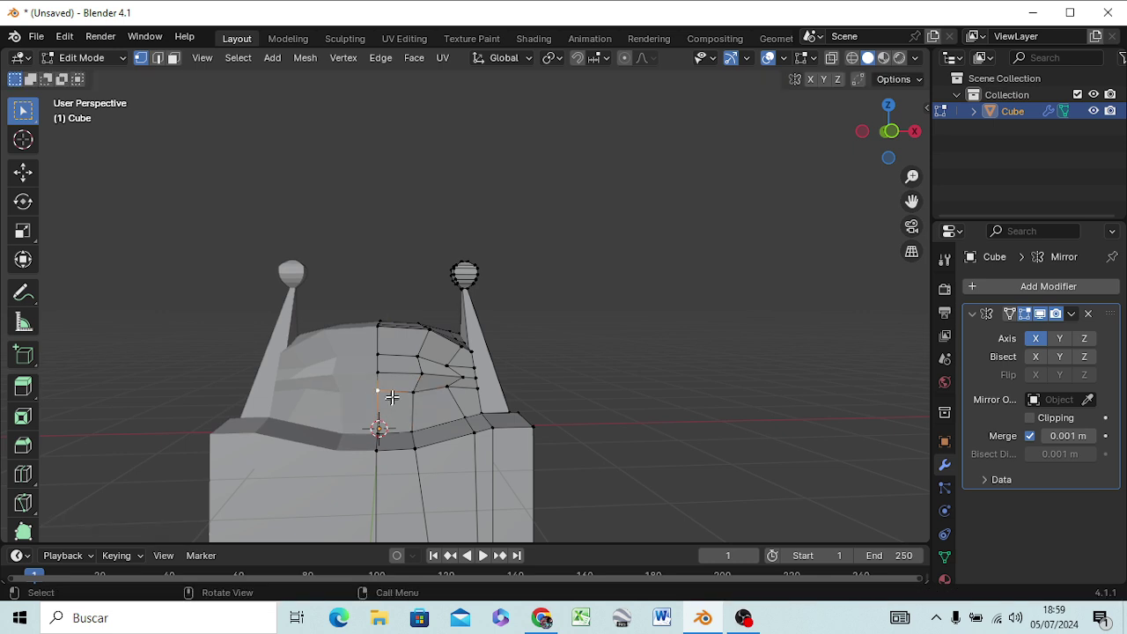
{"action": "key", "text": "g"}
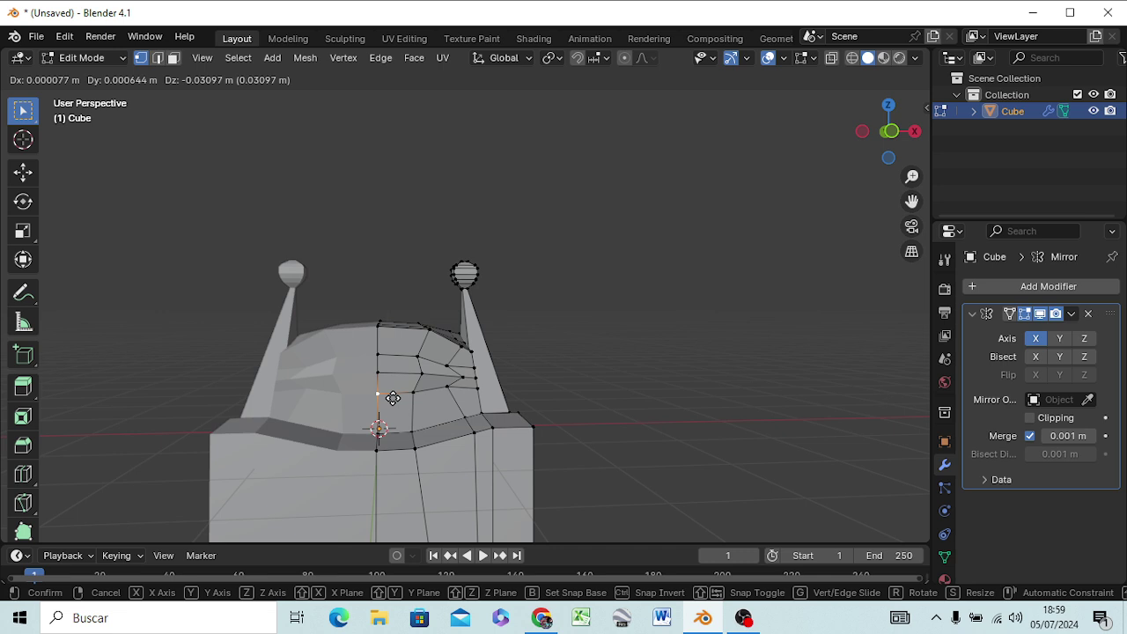
{"action": "key", "text": "z"}
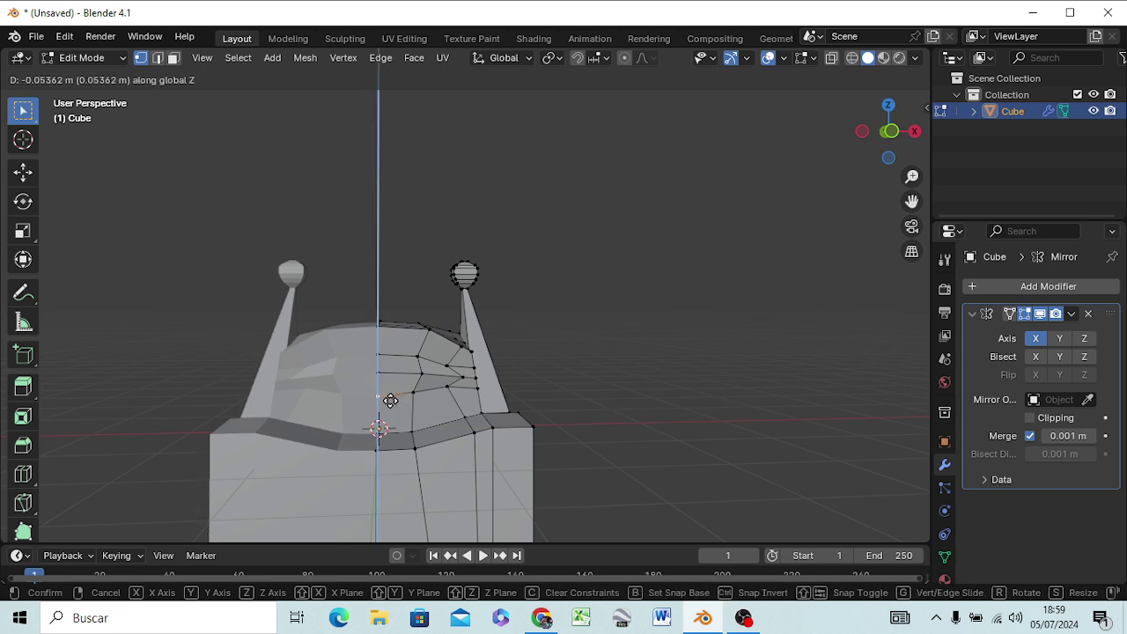
{"action": "left_click", "coordinate": [390, 401]}
{"action": "left_click", "coordinate": [381, 359]}
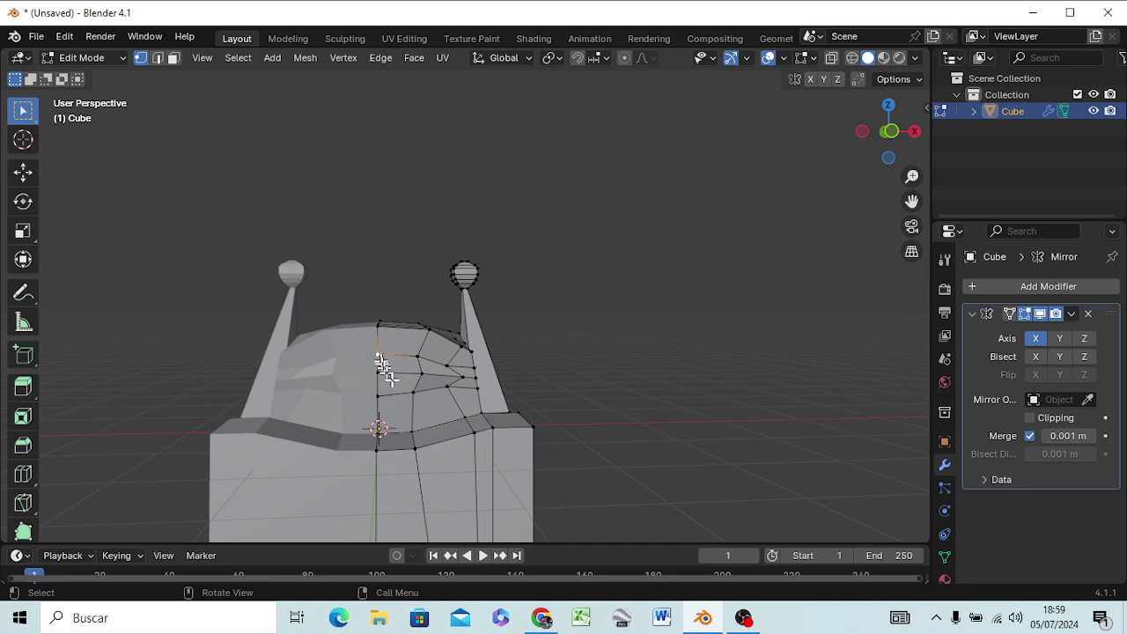
{"action": "key", "text": "g"}
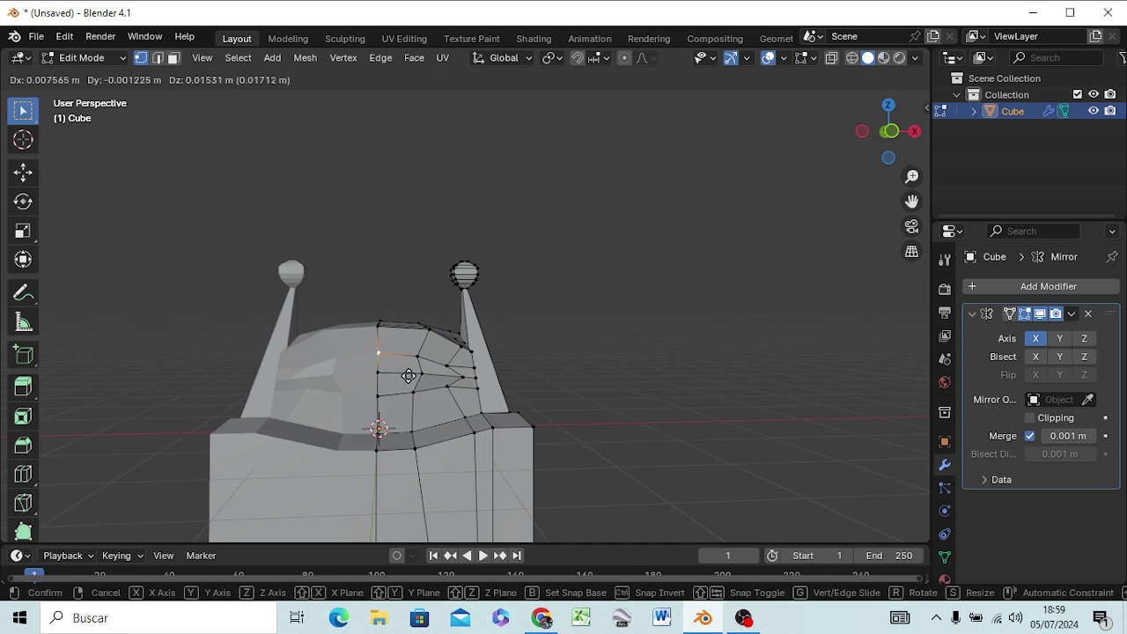
{"action": "key", "text": "z"}
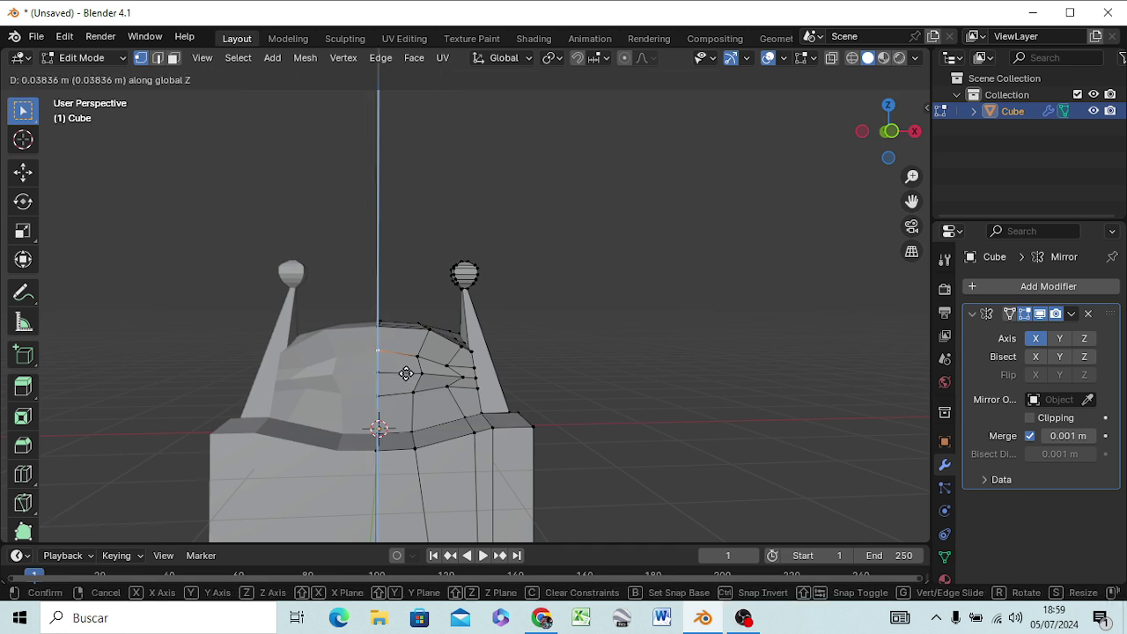
{"action": "left_click", "coordinate": [406, 373]}
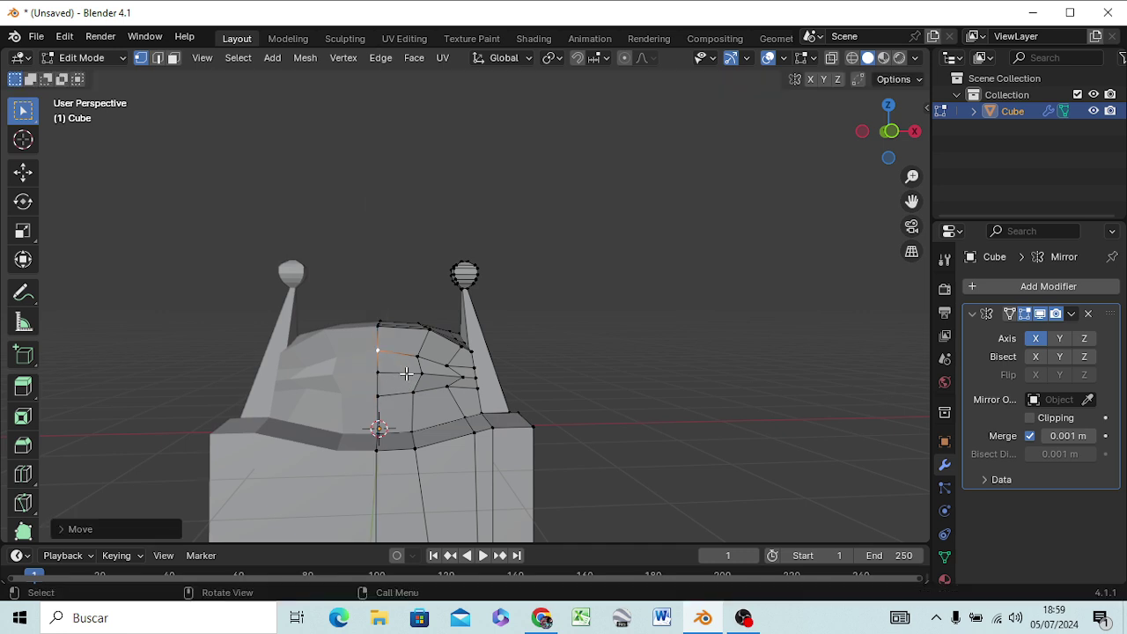
{"action": "left_click", "coordinate": [572, 391]}
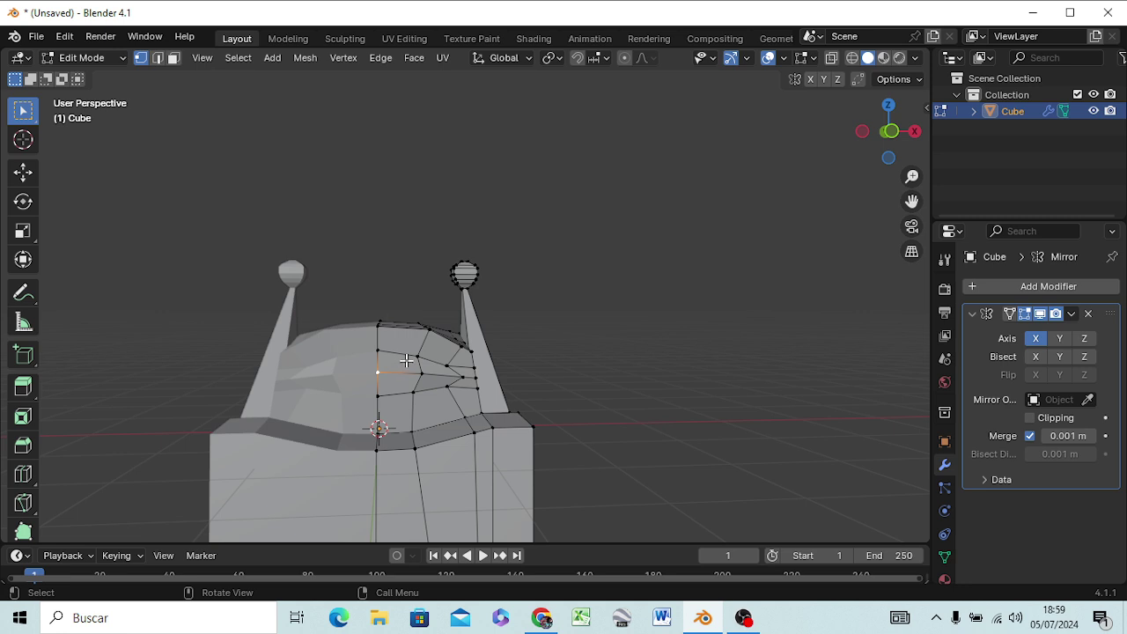
Step: Select the four eye faces beside the seam and inset them by about 0.017 m
{"action": "key", "text": "3"}
{"action": "left_click", "coordinate": [406, 360]}
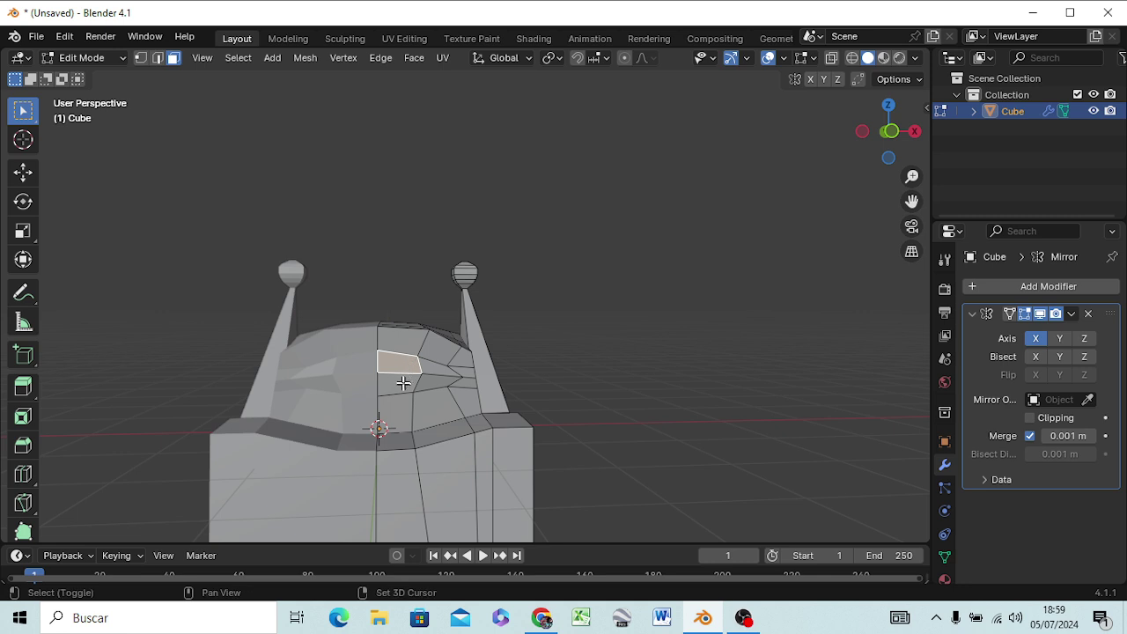
{"action": "left_click", "coordinate": [408, 384], "text": "shift"}
{"action": "left_click", "coordinate": [426, 382], "text": "shift"}
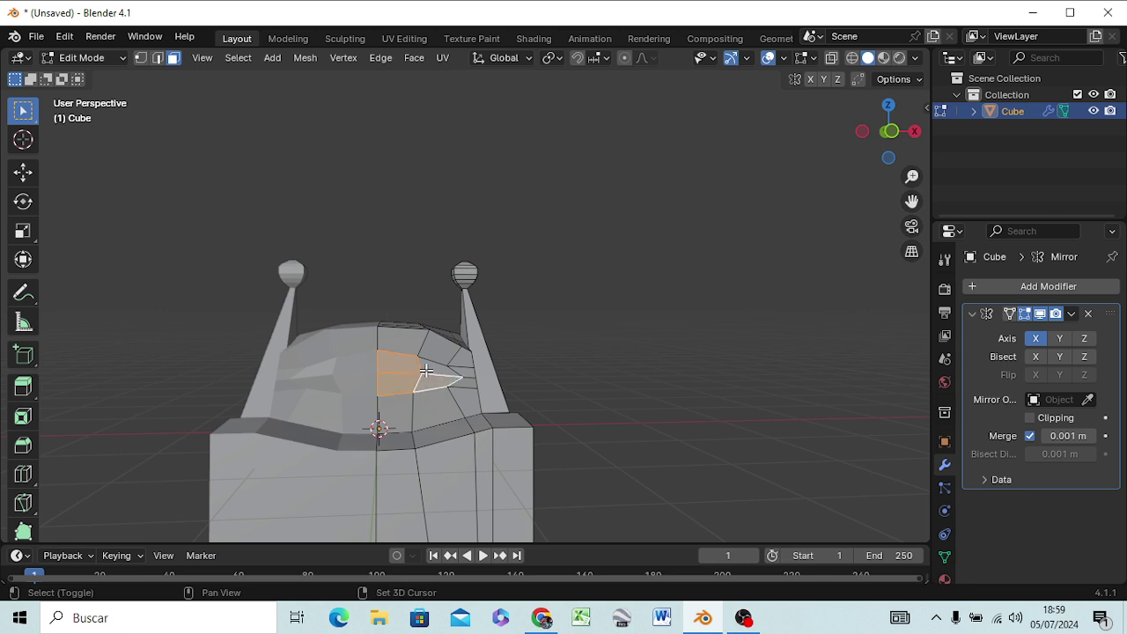
{"action": "left_click", "coordinate": [426, 371], "text": "shift"}
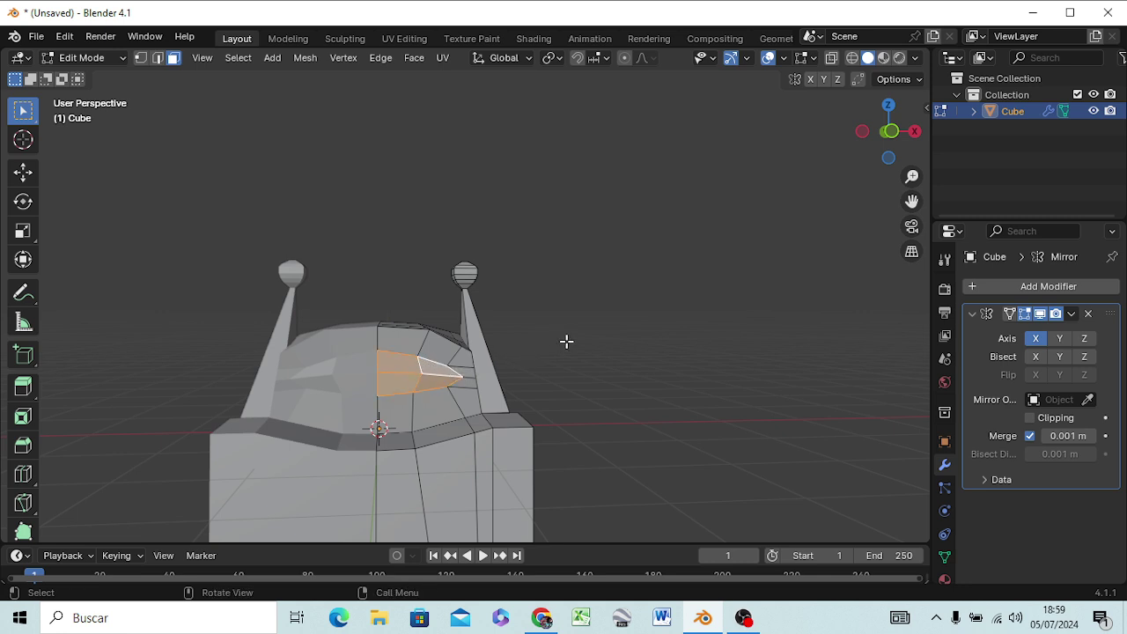
{"action": "key", "text": "i"}
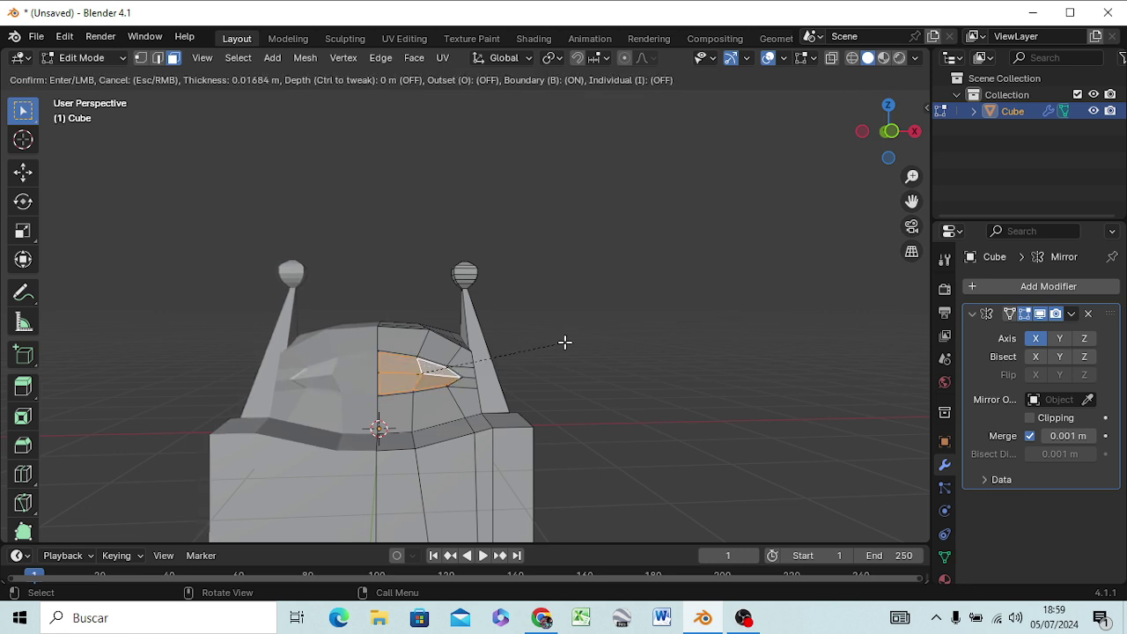
{"action": "left_click", "coordinate": [564, 342]}
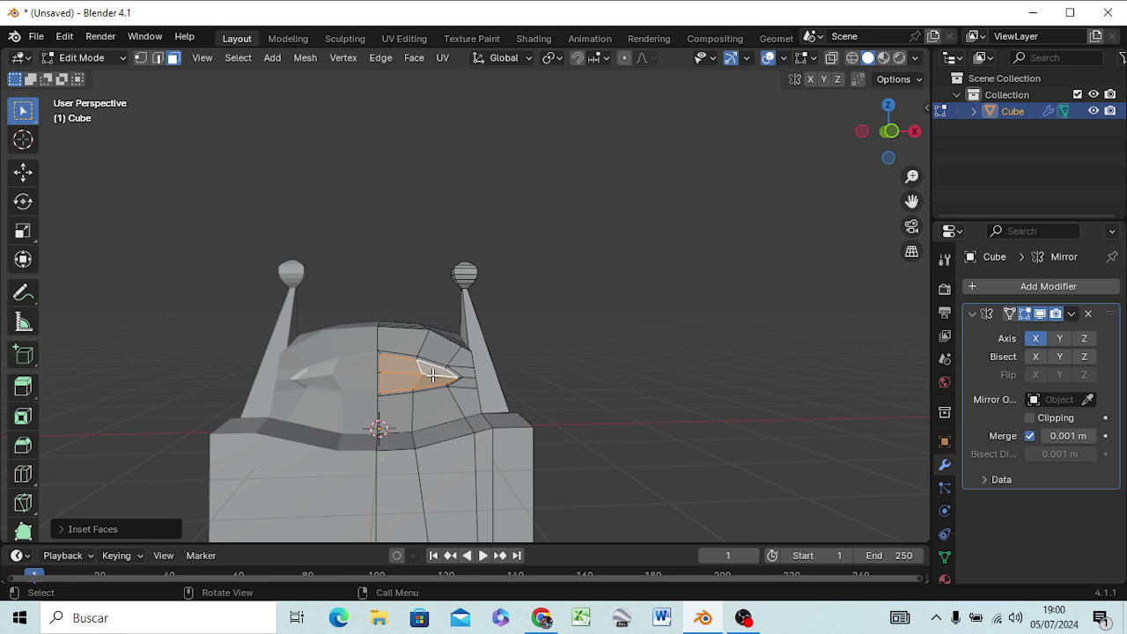
{"action": "key", "text": "KP_3"}
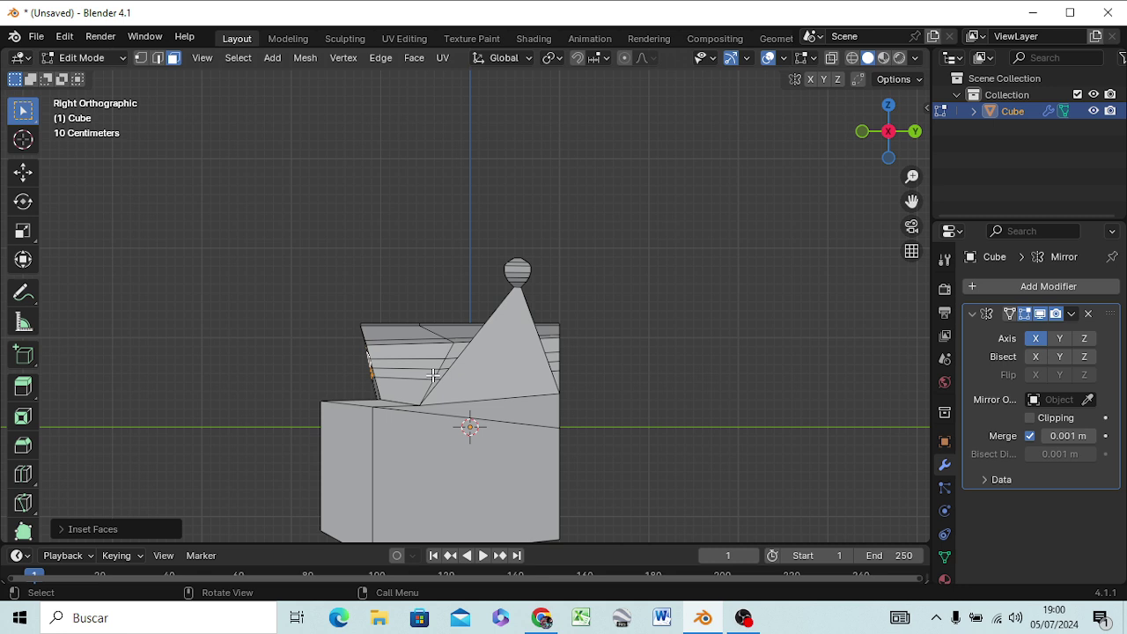
Step: Extrude the inset eye faces along Y, tilt them, extrude again and scale the end about 1.46 times
{"action": "key", "text": "e"}
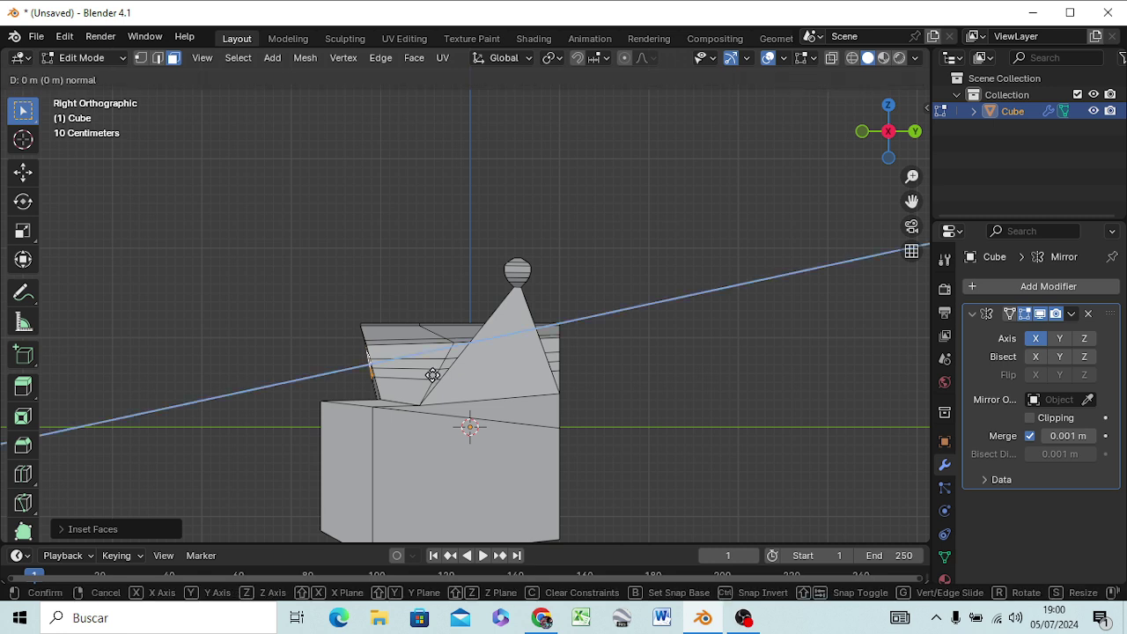
{"action": "key", "text": "y"}
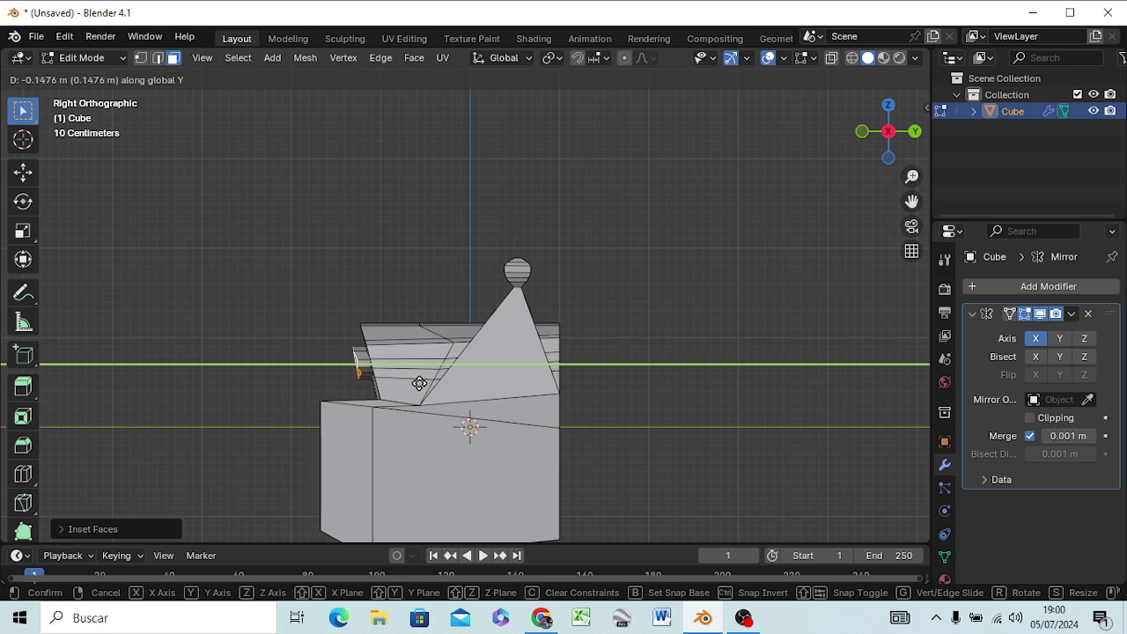
{"action": "left_click", "coordinate": [421, 384]}
{"action": "key", "text": "r"}
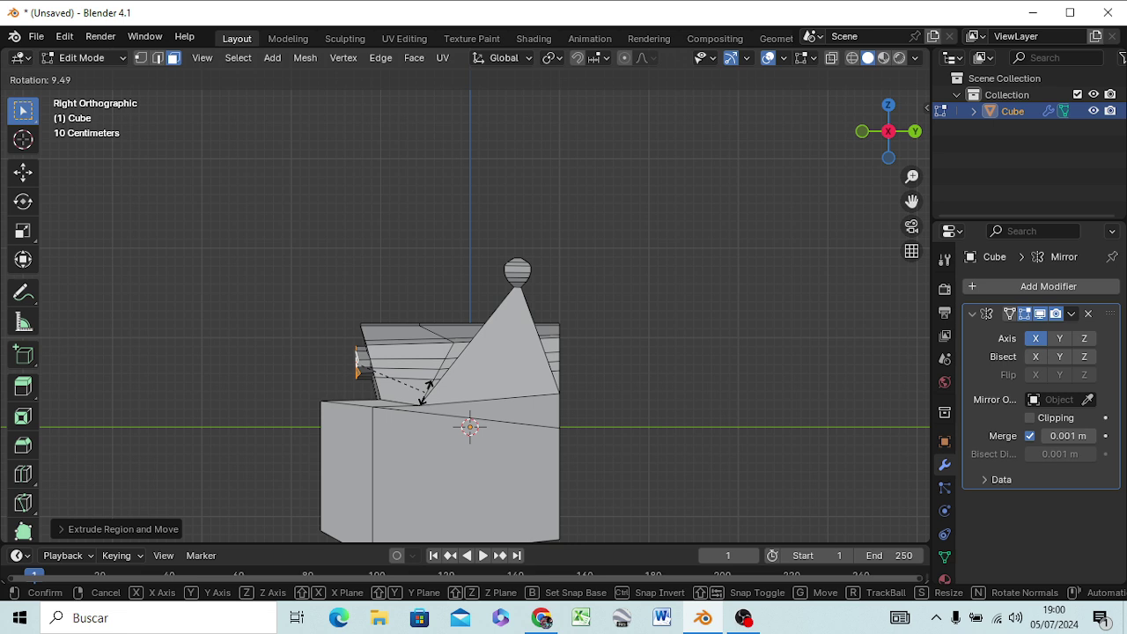
{"action": "left_click", "coordinate": [426, 393]}
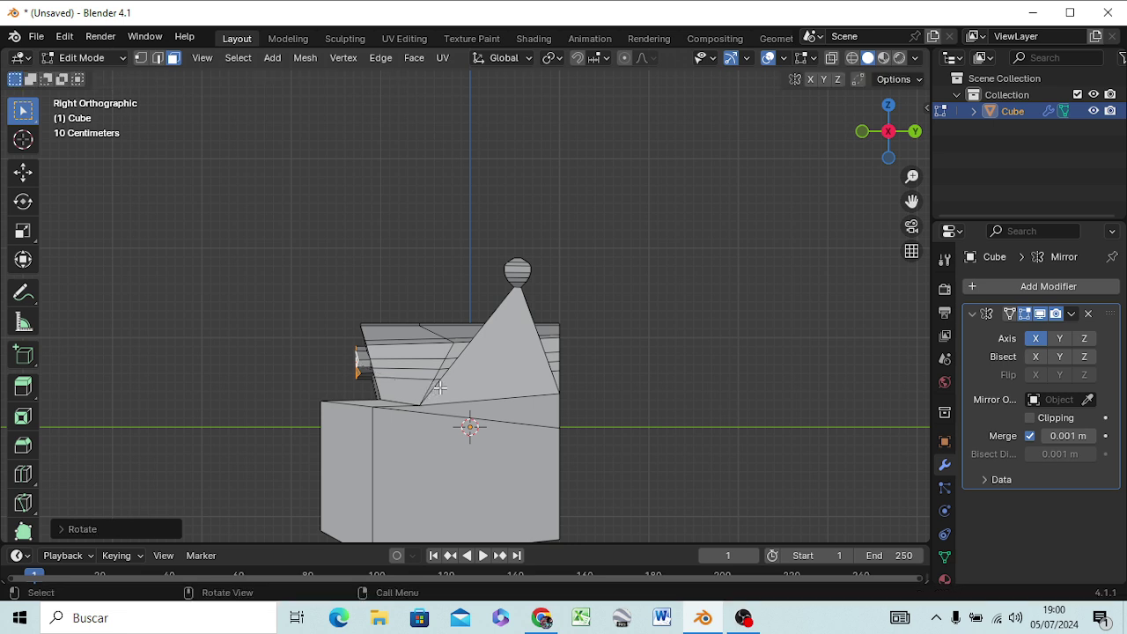
{"action": "key", "text": "e"}
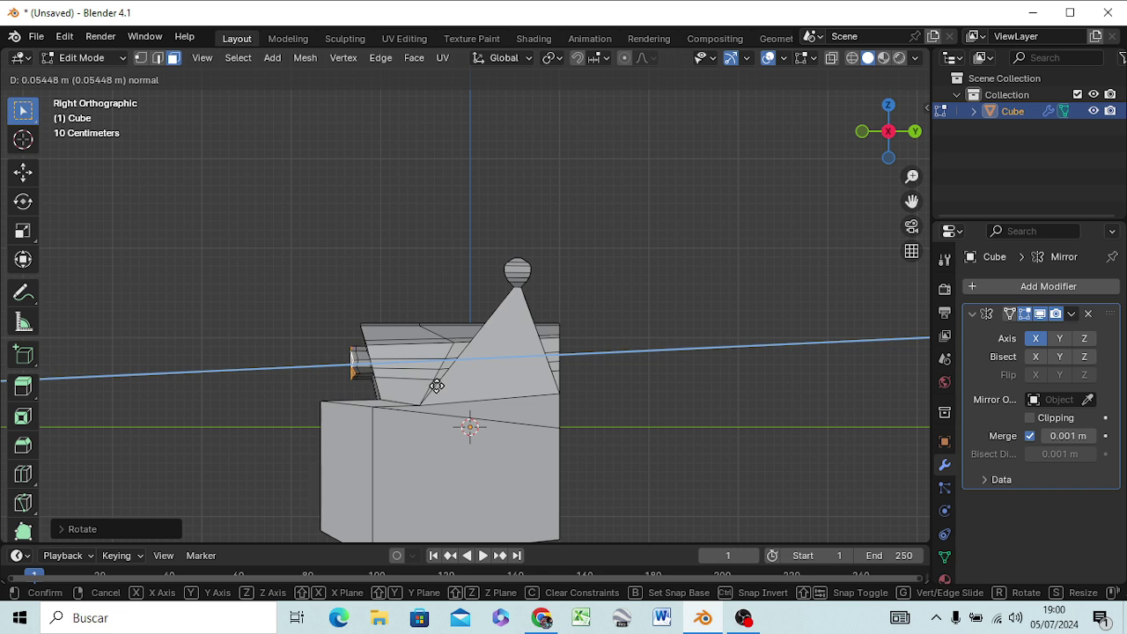
{"action": "left_click", "coordinate": [438, 385]}
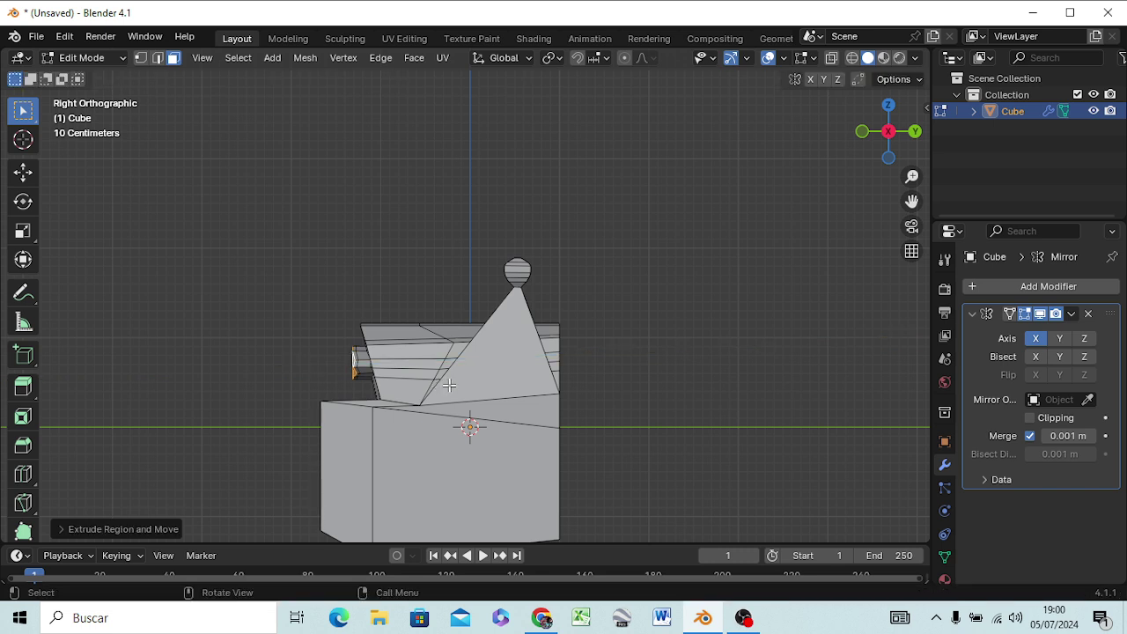
{"action": "key", "text": "s"}
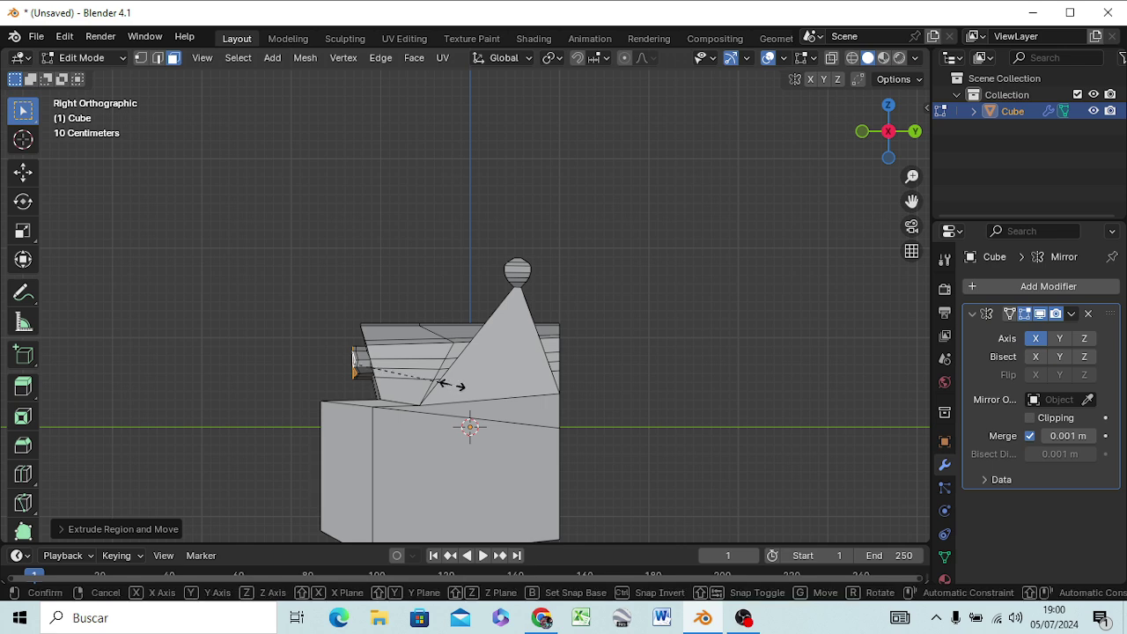
{"action": "left_click", "coordinate": [504, 415]}
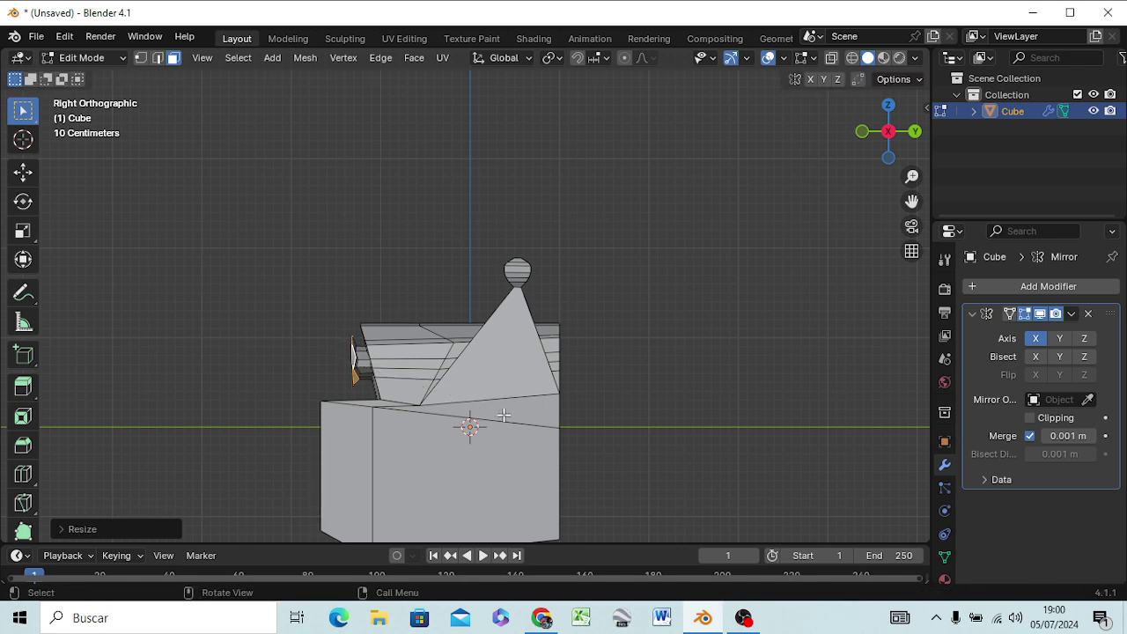
{"action": "mouse_move", "coordinate": [473, 420]}
{"action": "middle_mouse_down"}
{"action": "mouse_move", "coordinate": [530, 427]}
{"action": "mouse_move", "coordinate": [640, 411]}
{"action": "mouse_move", "coordinate": [683, 420]}
{"action": "mouse_move", "coordinate": [608, 440]}
{"action": "mouse_move", "coordinate": [511, 440]}
{"action": "middle_mouse_up"}
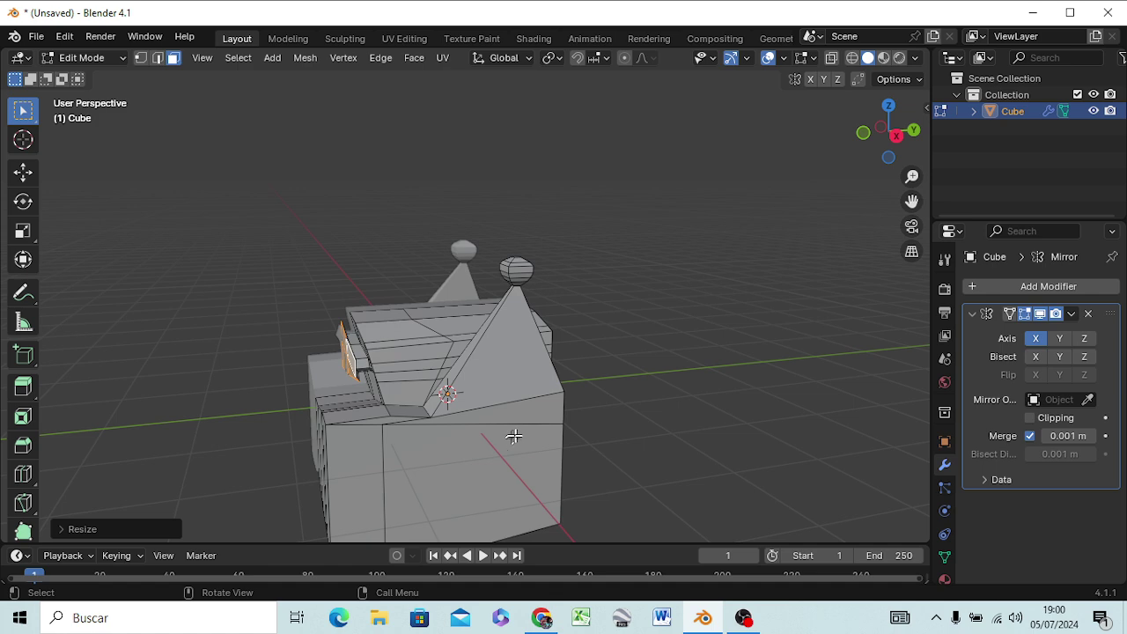
Step: Try moving the eye faces along Z, check from a lower angle, then undo it
{"action": "key", "text": "g"}
{"action": "key", "text": "z"}
{"action": "key", "text": "z"}
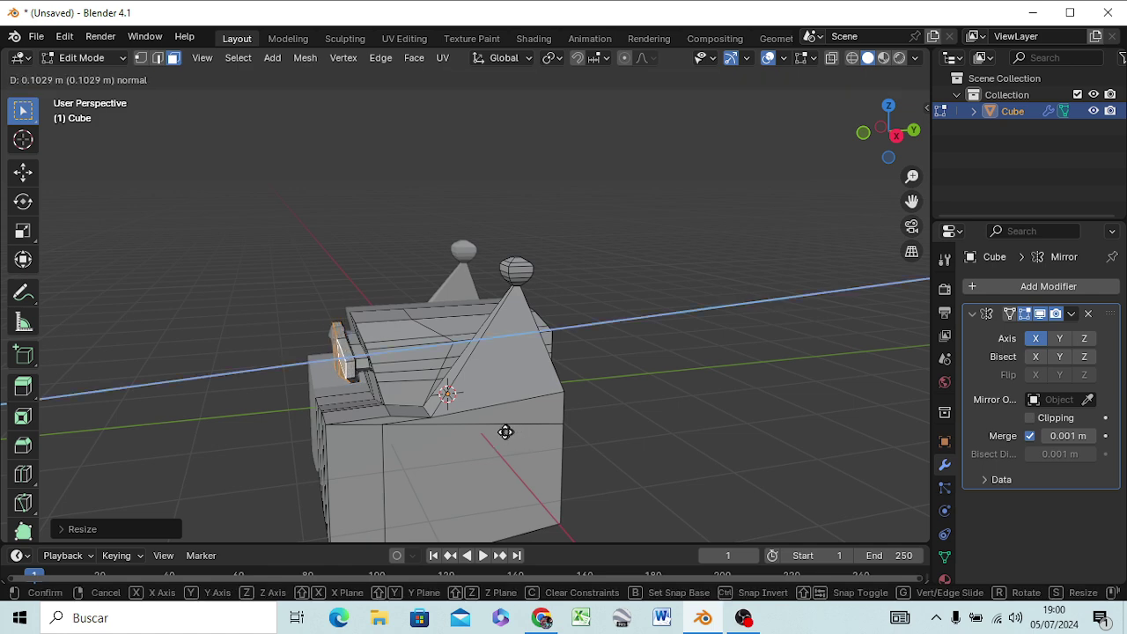
{"action": "left_click", "coordinate": [503, 431]}
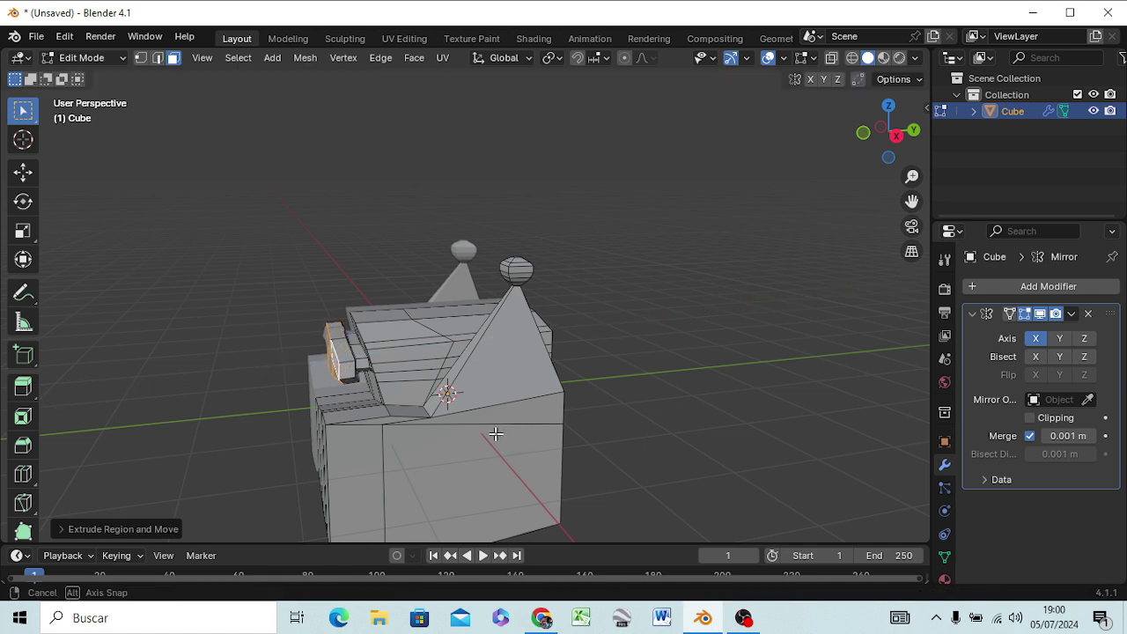
{"action": "mouse_move", "coordinate": [503, 431]}
{"action": "middle_mouse_down"}
{"action": "mouse_move", "coordinate": [484, 390]}
{"action": "mouse_move", "coordinate": [515, 401]}
{"action": "mouse_move", "coordinate": [531, 382]}
{"action": "mouse_move", "coordinate": [523, 370]}
{"action": "mouse_move", "coordinate": [573, 426]}
{"action": "mouse_move", "coordinate": [632, 418]}
{"action": "mouse_move", "coordinate": [667, 379]}
{"action": "mouse_move", "coordinate": [629, 380]}
{"action": "middle_mouse_up"}
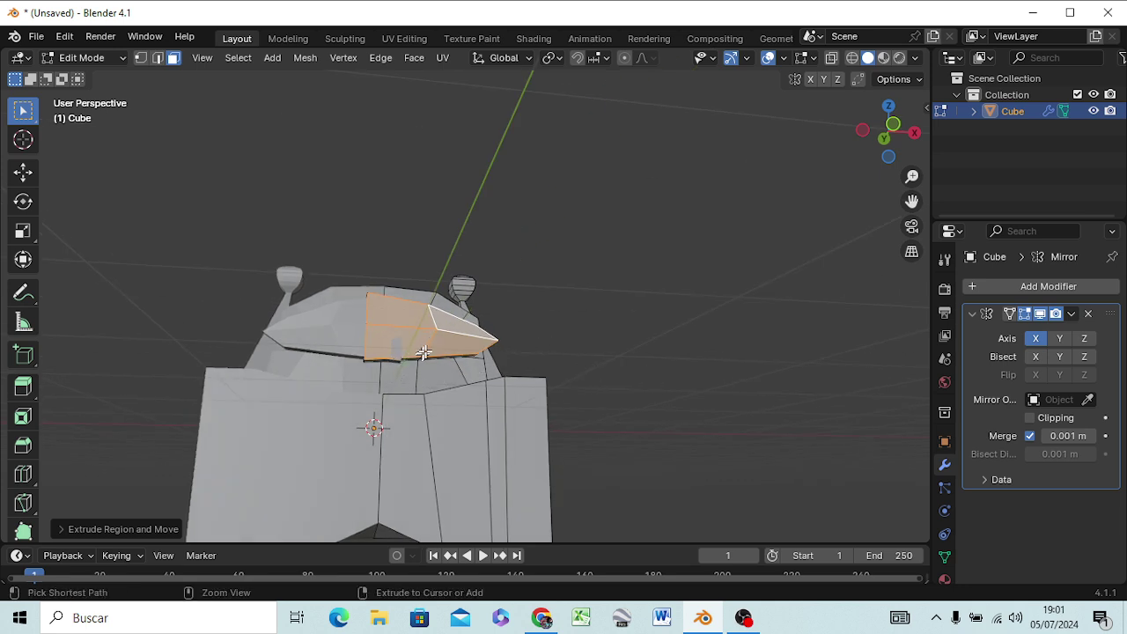
{"action": "key", "text": "ctrl+z"}
{"action": "key", "text": "ctrl+z"}
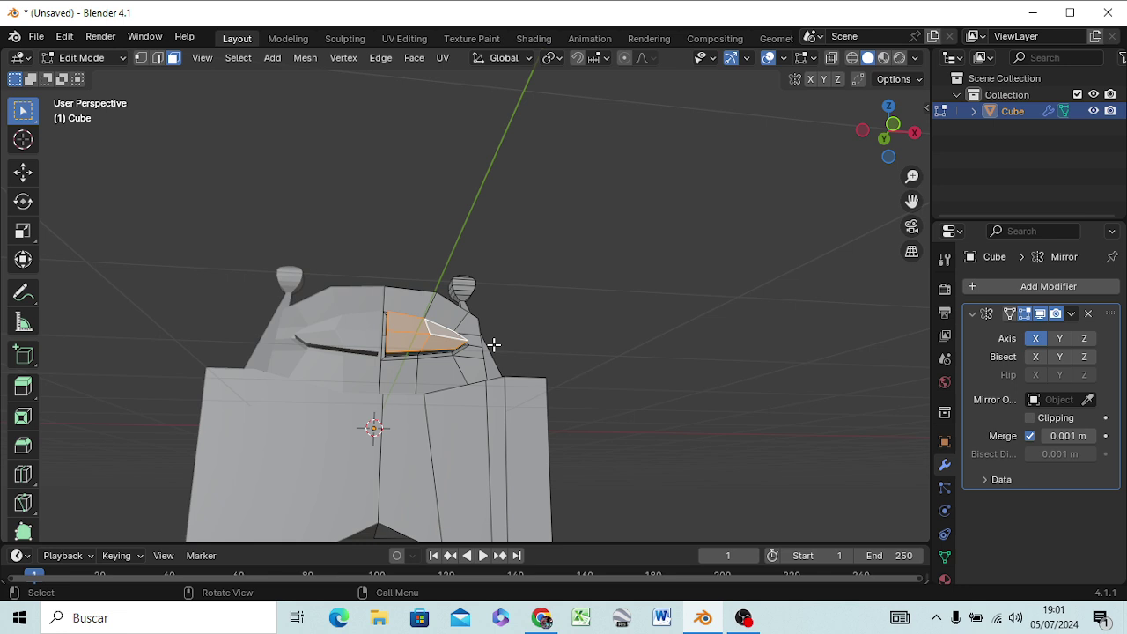
Step: In right-side view, push the eye face about 0.14 m along Y and tilt it roughly 8 degrees
{"action": "right_click", "coordinate": [399, 323], "text": "ctrl"}
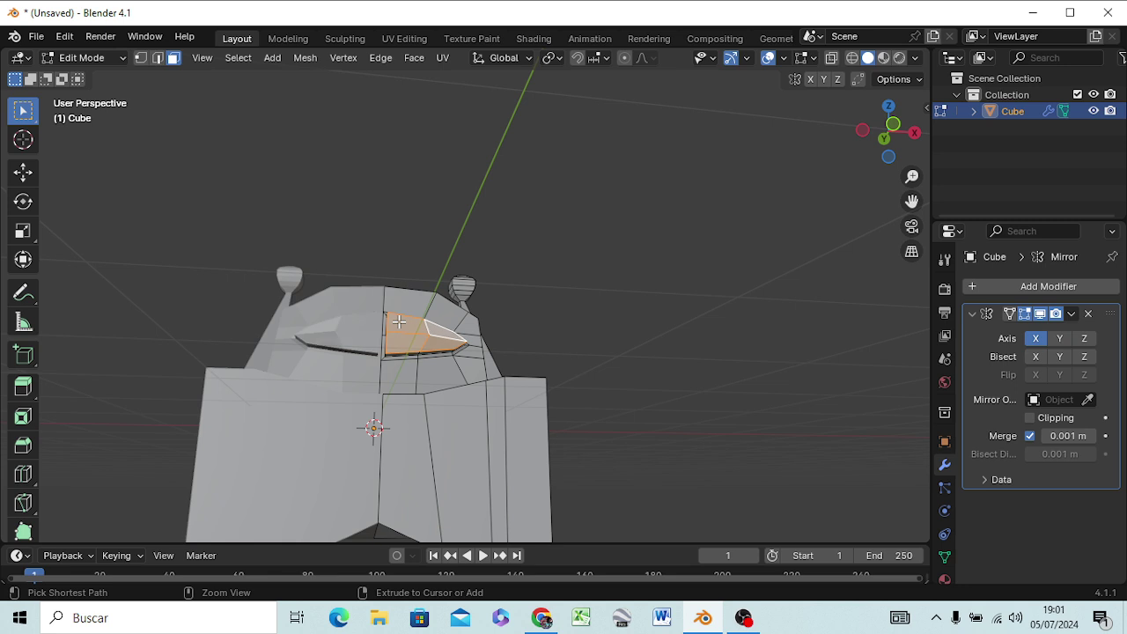
{"action": "right_click", "coordinate": [399, 322], "text": "ctrl"}
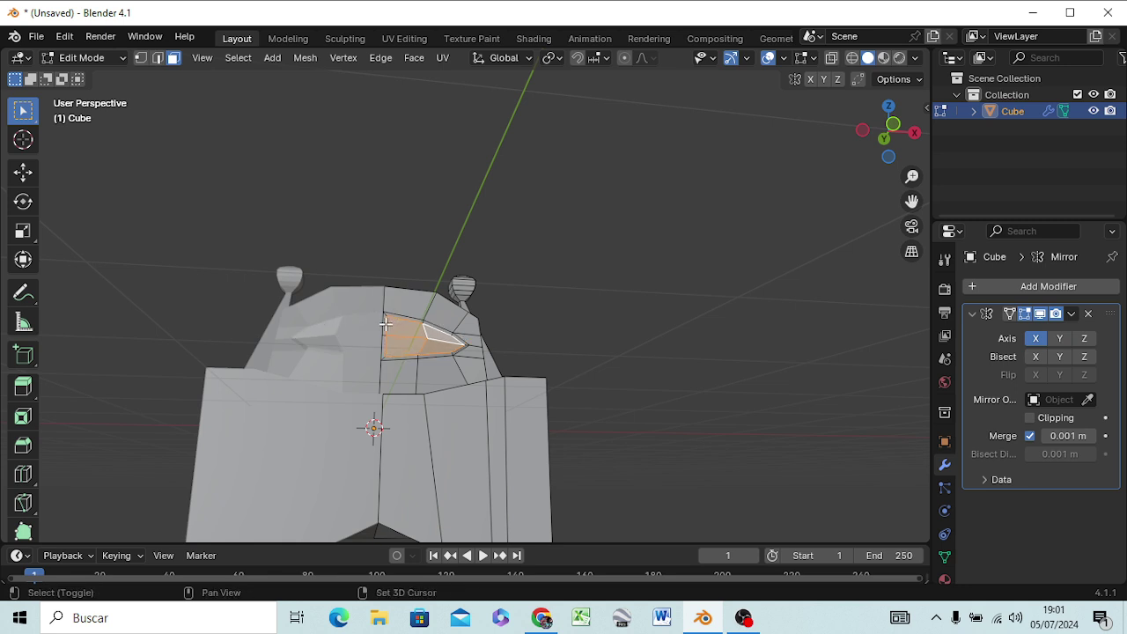
{"action": "left_click", "coordinate": [385, 326], "text": "shift"}
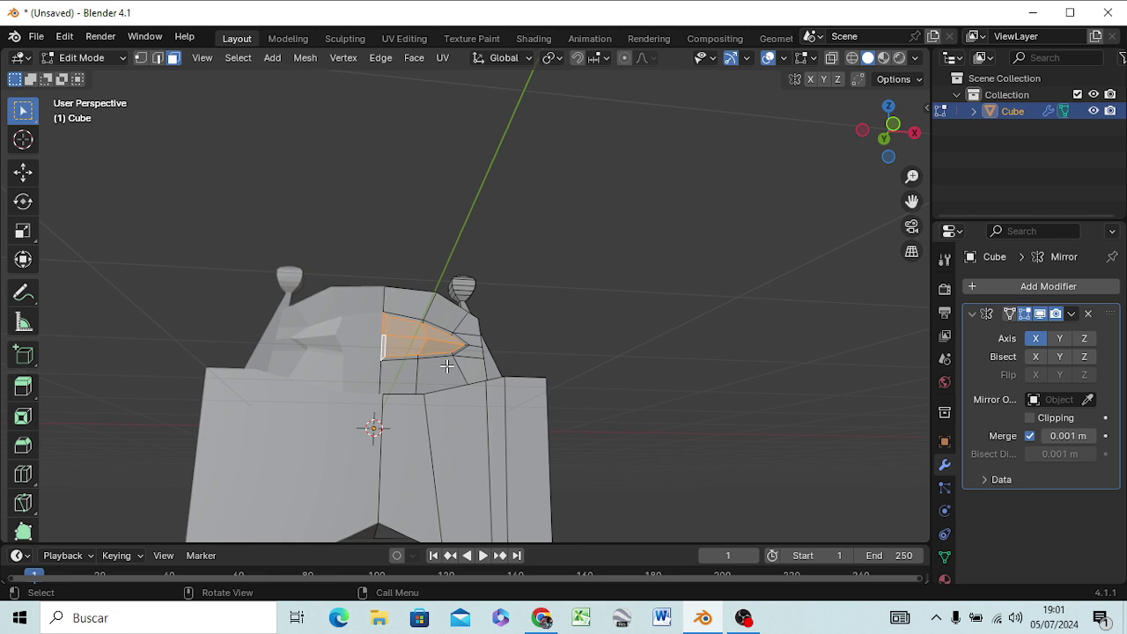
{"action": "middle_click_drag", "start_coordinate": [591, 320], "coordinate": [480, 358]}
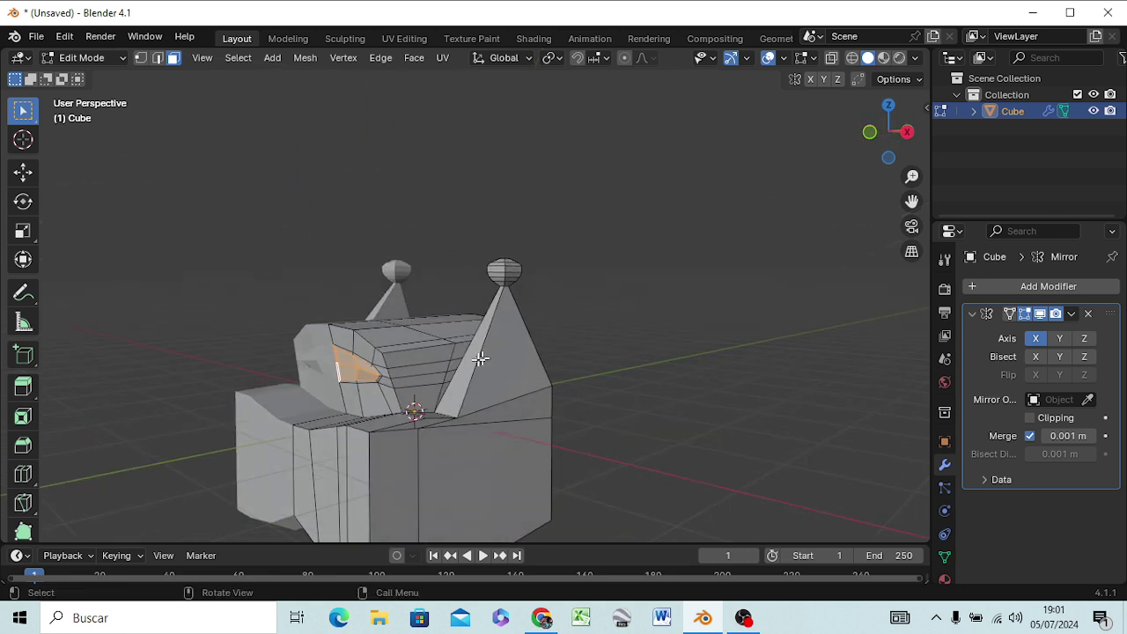
{"action": "key", "text": "KP_3"}
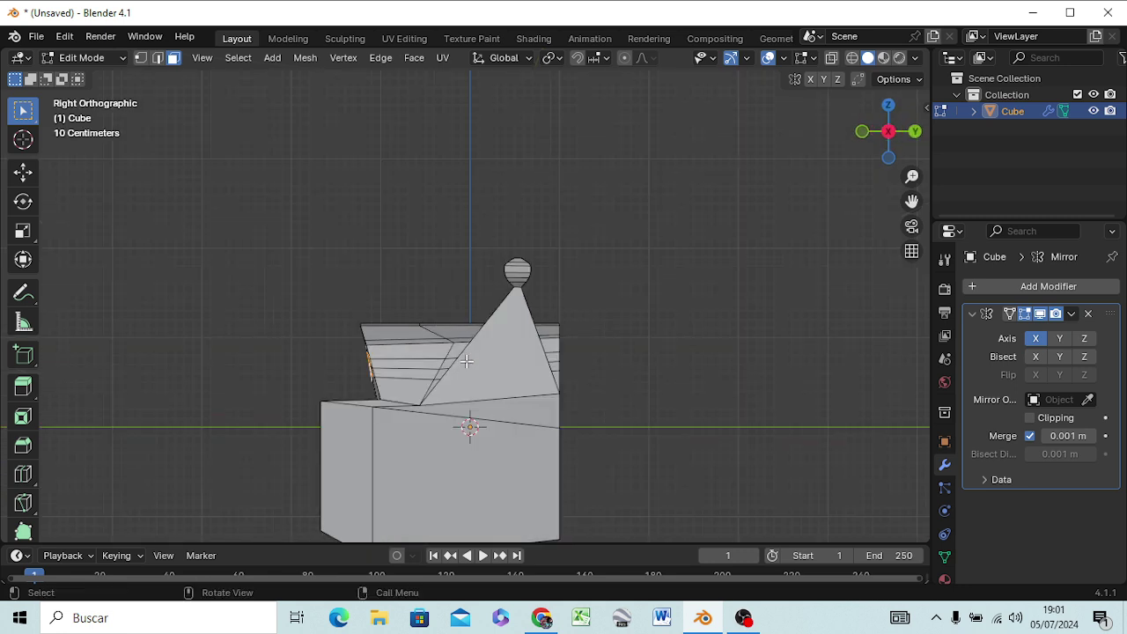
{"action": "key", "text": "g"}
{"action": "key", "text": "z"}
{"action": "key", "text": "z"}
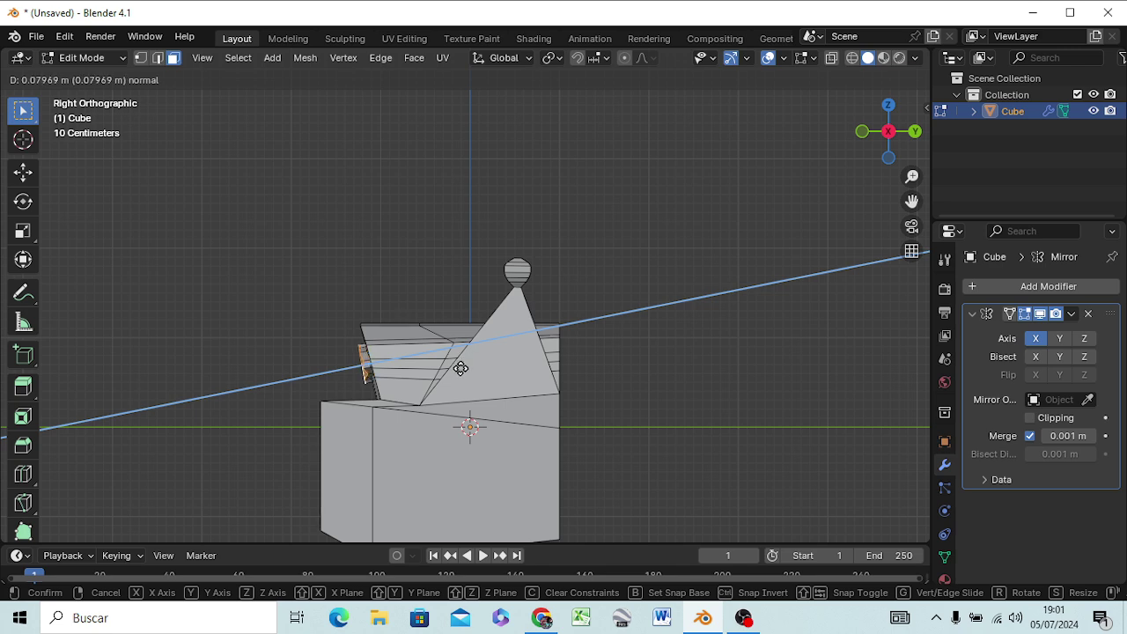
{"action": "key", "text": "y"}
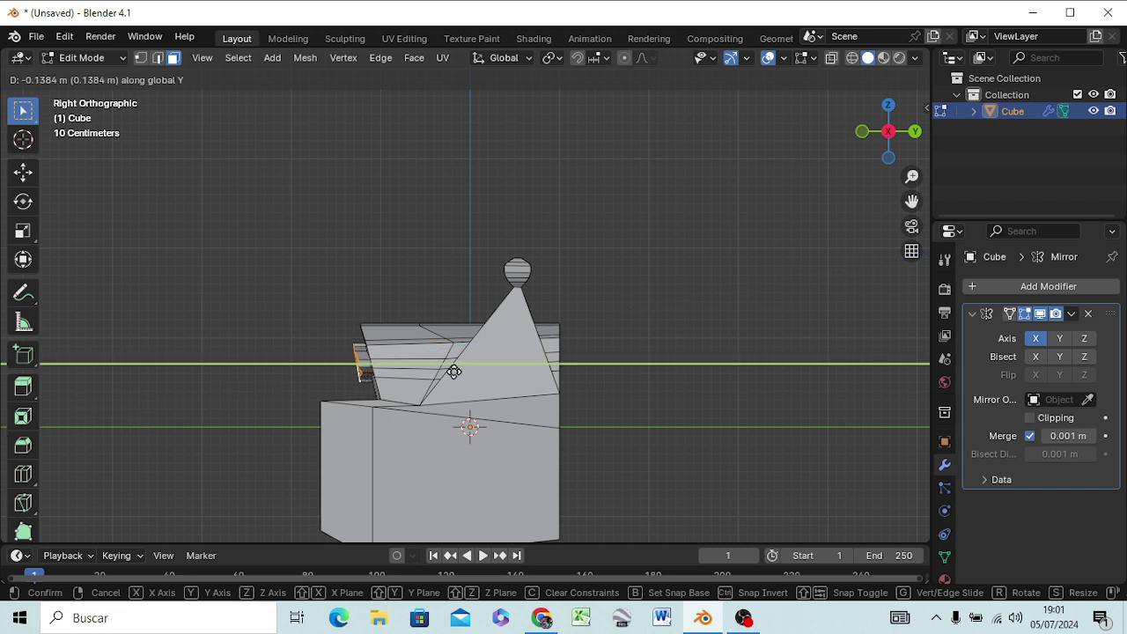
{"action": "left_click", "coordinate": [451, 374]}
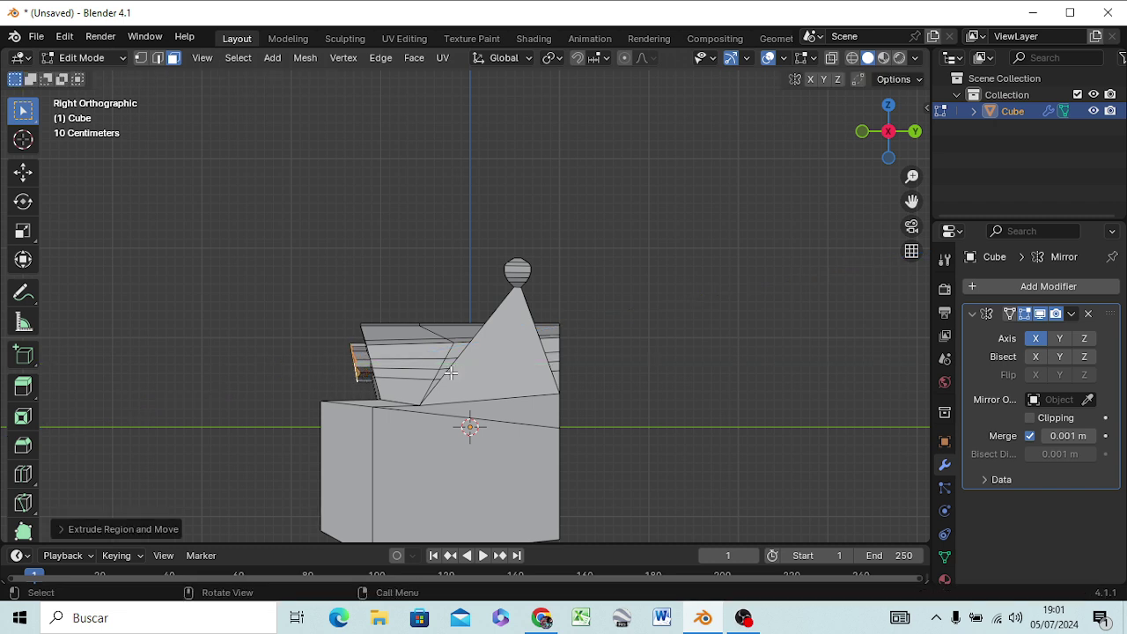
{"action": "key", "text": "r"}
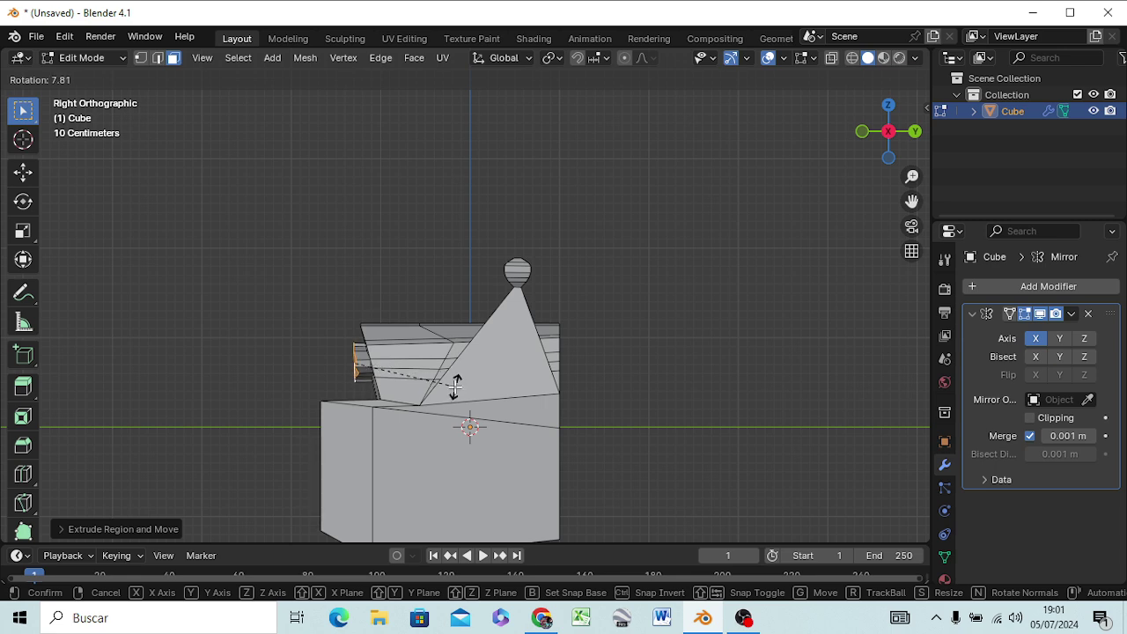
{"action": "left_click", "coordinate": [455, 388]}
{"action": "mouse_move", "coordinate": [427, 398]}
{"action": "middle_mouse_down"}
{"action": "mouse_move", "coordinate": [618, 384]}
{"action": "mouse_move", "coordinate": [609, 438]}
{"action": "middle_mouse_up"}
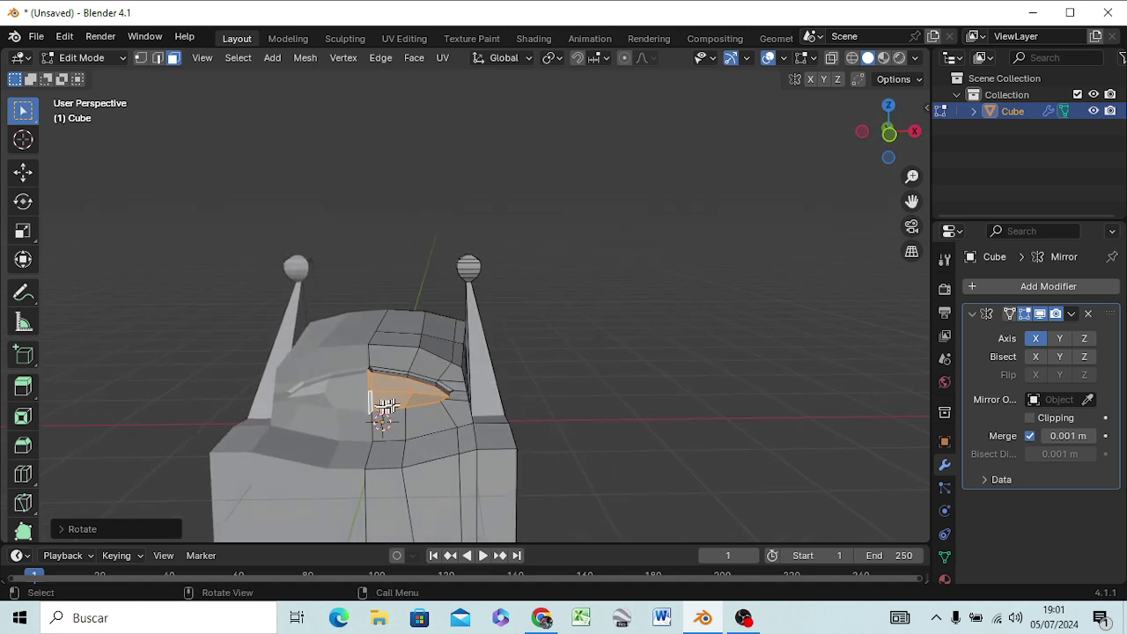
Step: Clear the selection and pick the edges running along the eye groove
{"action": "key", "text": "alt+a"}
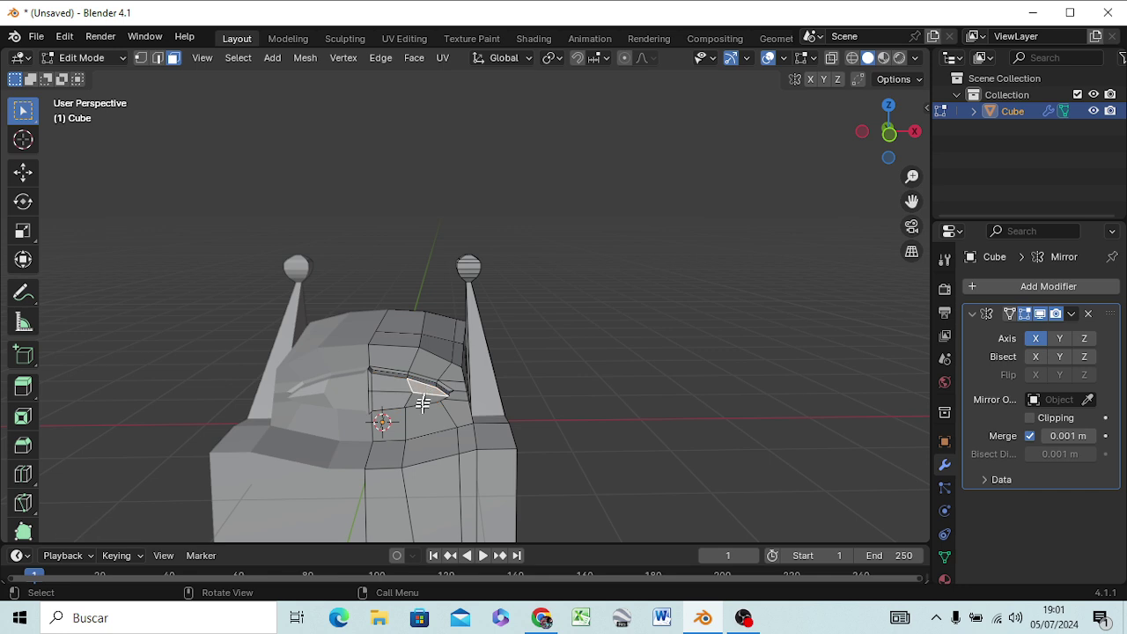
{"action": "left_click", "coordinate": [421, 396], "text": "shift"}
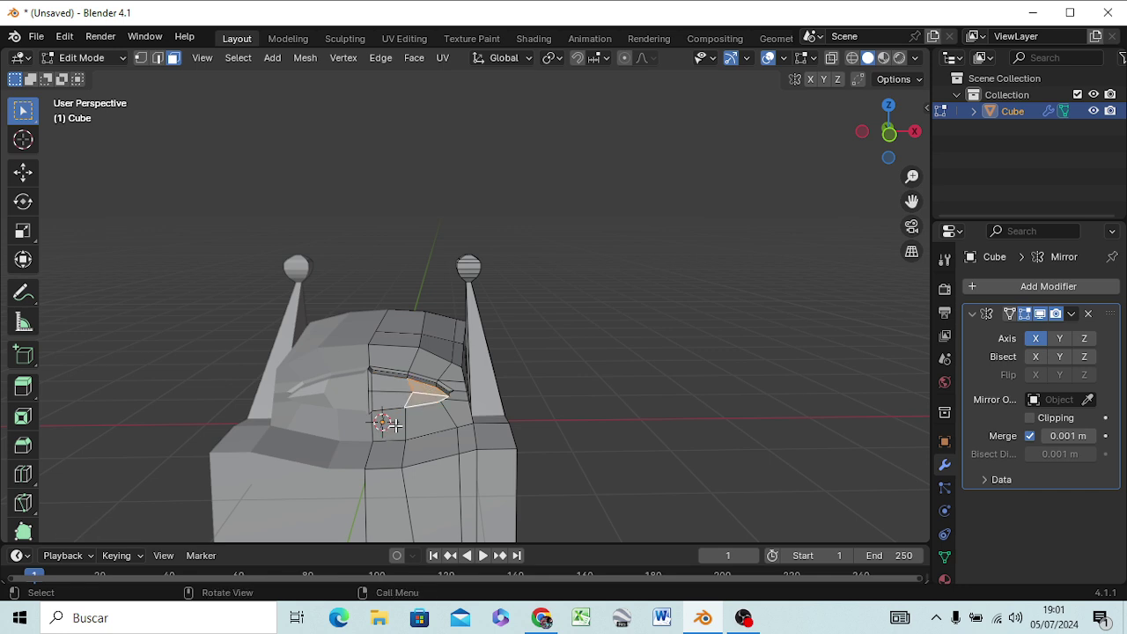
{"action": "mouse_move", "coordinate": [402, 423]}
{"action": "middle_mouse_down"}
{"action": "mouse_move", "coordinate": [397, 386]}
{"action": "mouse_move", "coordinate": [423, 361]}
{"action": "middle_mouse_up"}
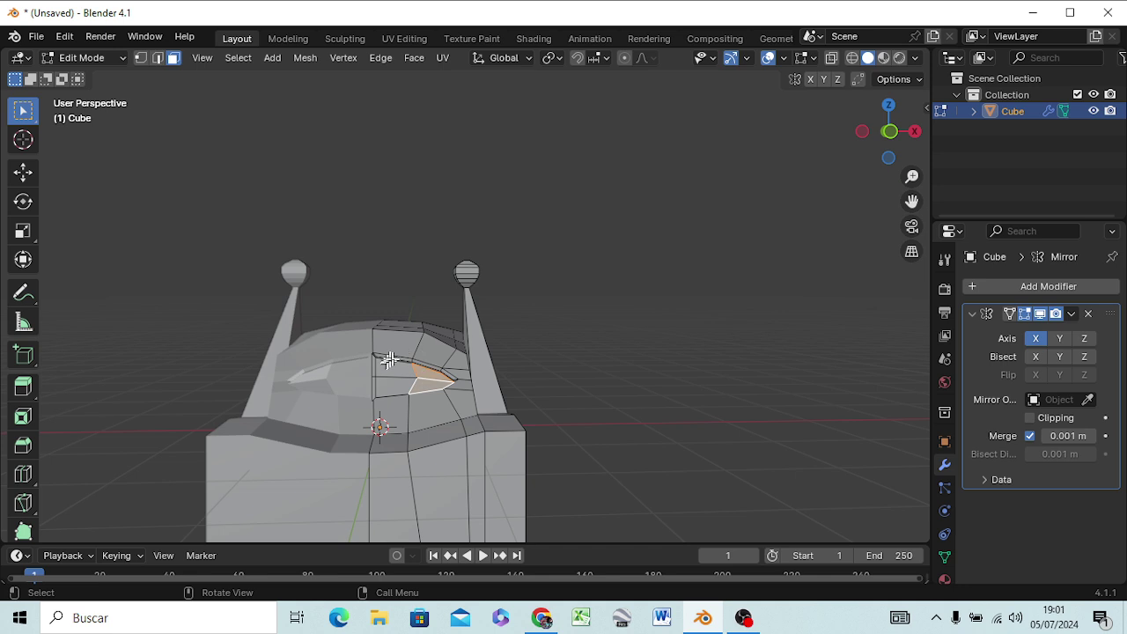
{"action": "left_click", "coordinate": [393, 357]}
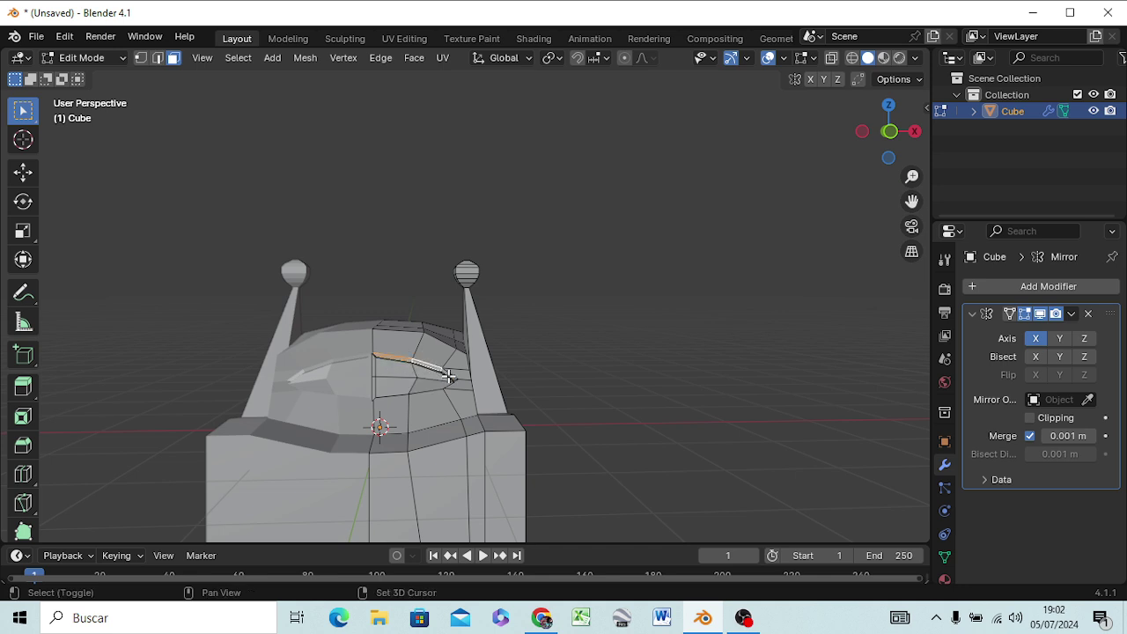
{"action": "middle_click_drag", "start_coordinate": [449, 377], "coordinate": [450, 364]}
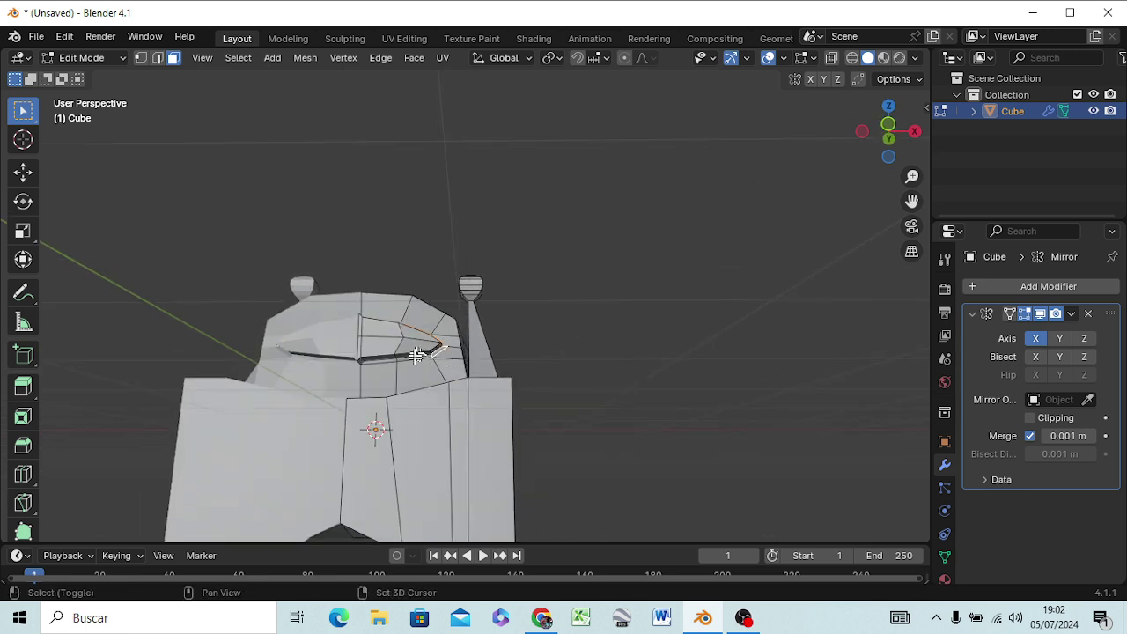
{"action": "left_click", "coordinate": [417, 357], "text": "shift"}
{"action": "left_click", "coordinate": [418, 357], "text": "shift"}
{"action": "left_click", "coordinate": [393, 363], "text": "shift"}
{"action": "mouse_move", "coordinate": [405, 376]}
{"action": "middle_mouse_down"}
{"action": "mouse_move", "coordinate": [432, 387]}
{"action": "mouse_move", "coordinate": [390, 410]}
{"action": "middle_mouse_up"}
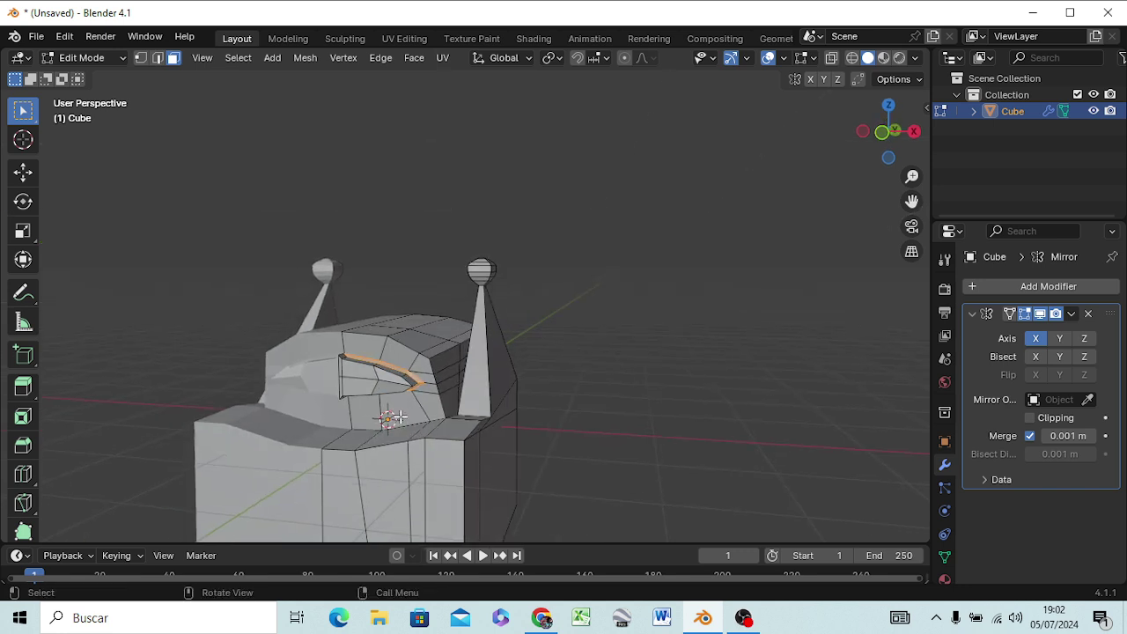
Step: In right-side view, extrude the groove edges back along Y and tilt them about 14.5 degrees
{"action": "key", "text": "KP_3"}
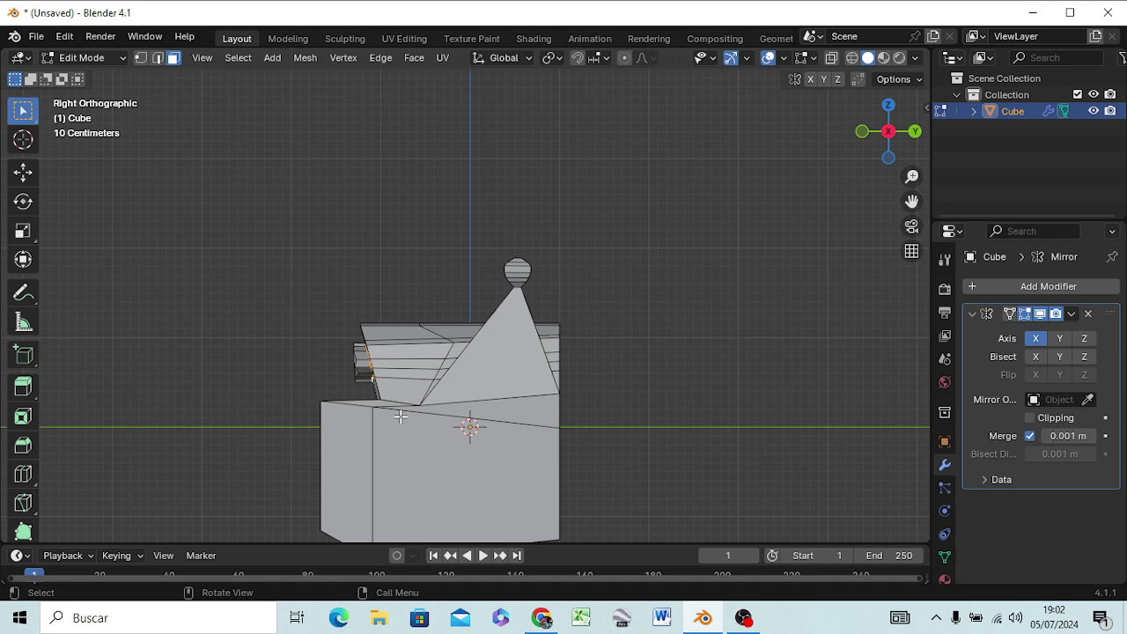
{"action": "key", "text": "g"}
{"action": "key", "text": "z"}
{"action": "key", "text": "z"}
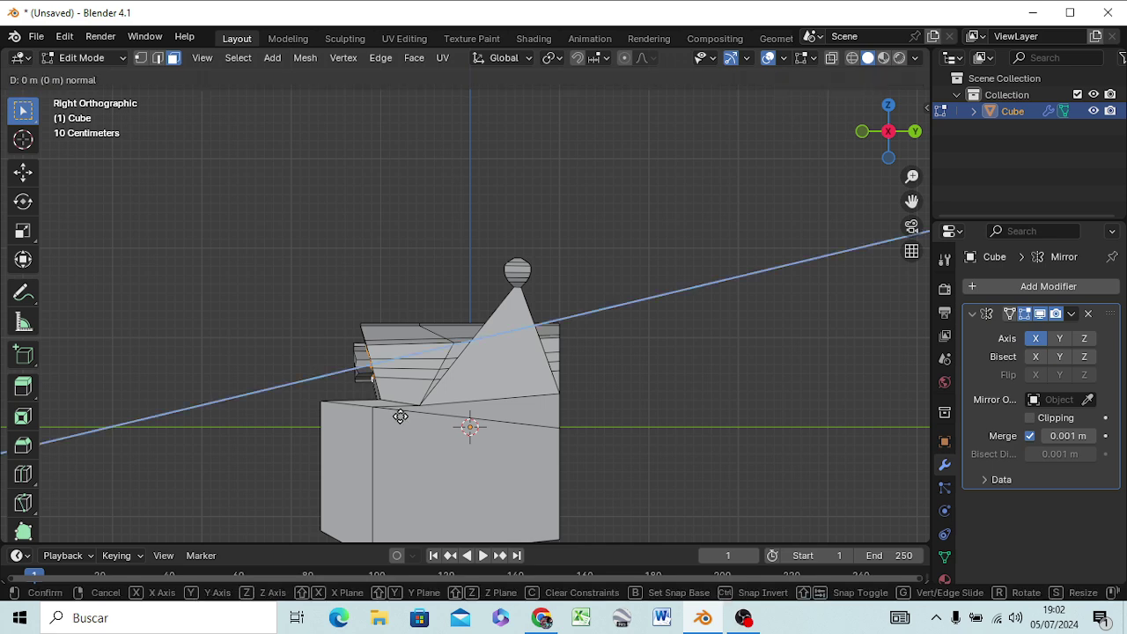
{"action": "key", "text": "y"}
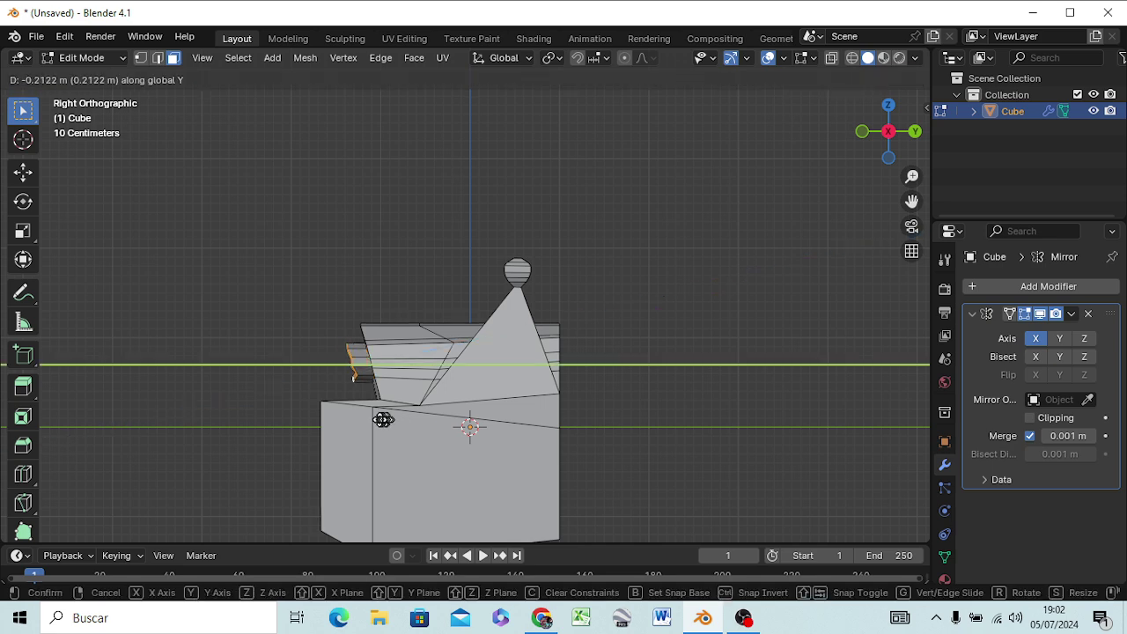
{"action": "left_click", "coordinate": [376, 423]}
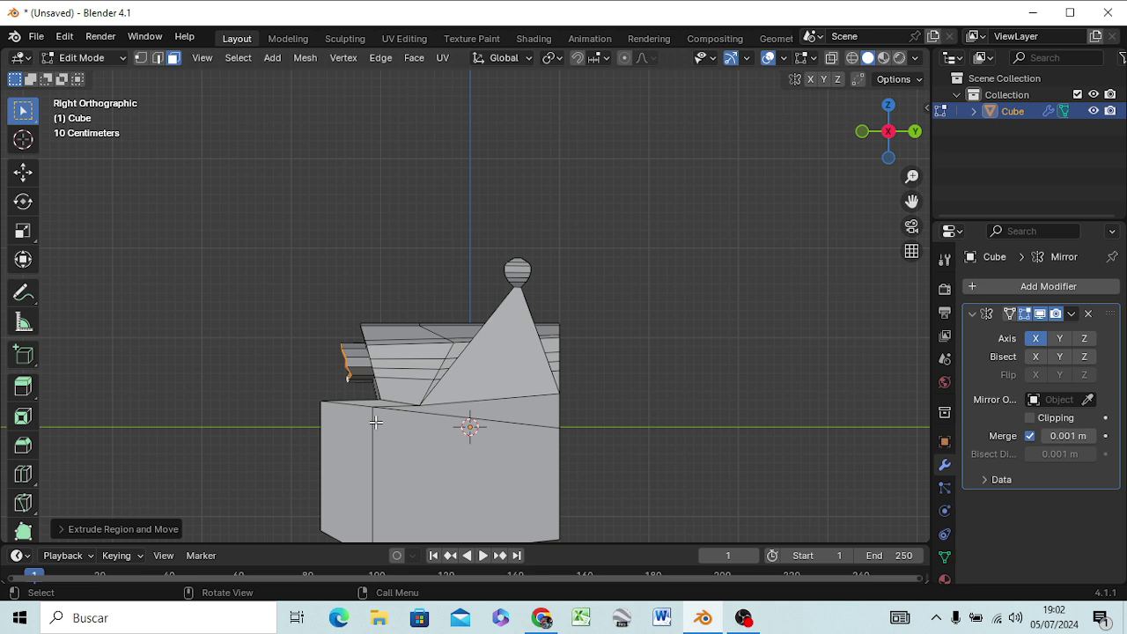
{"action": "key", "text": "r"}
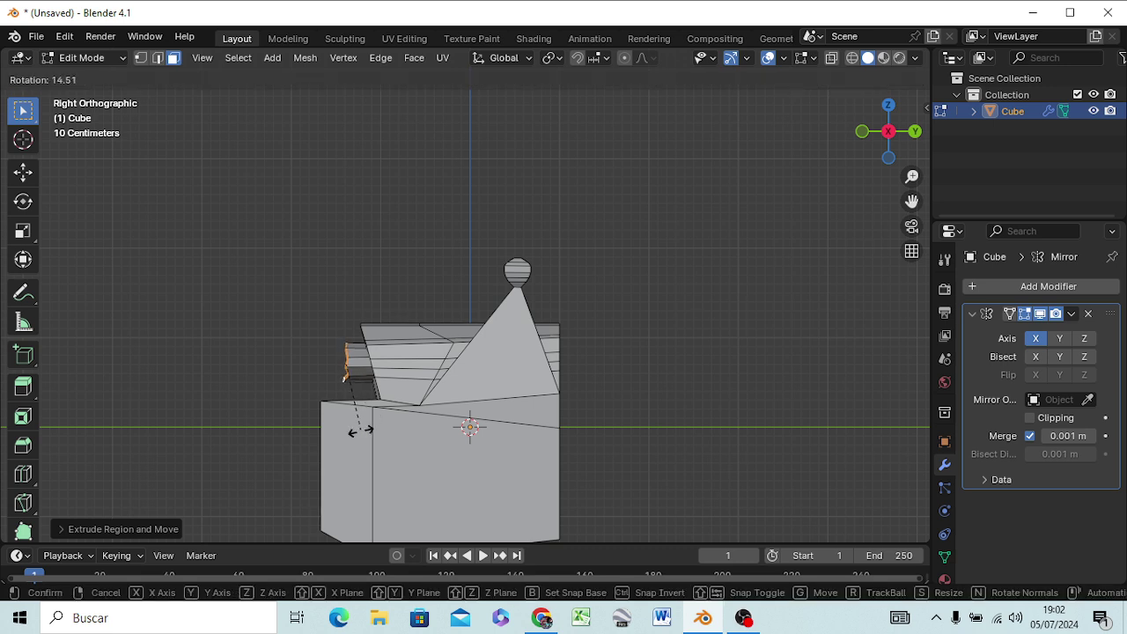
{"action": "left_click", "coordinate": [361, 431]}
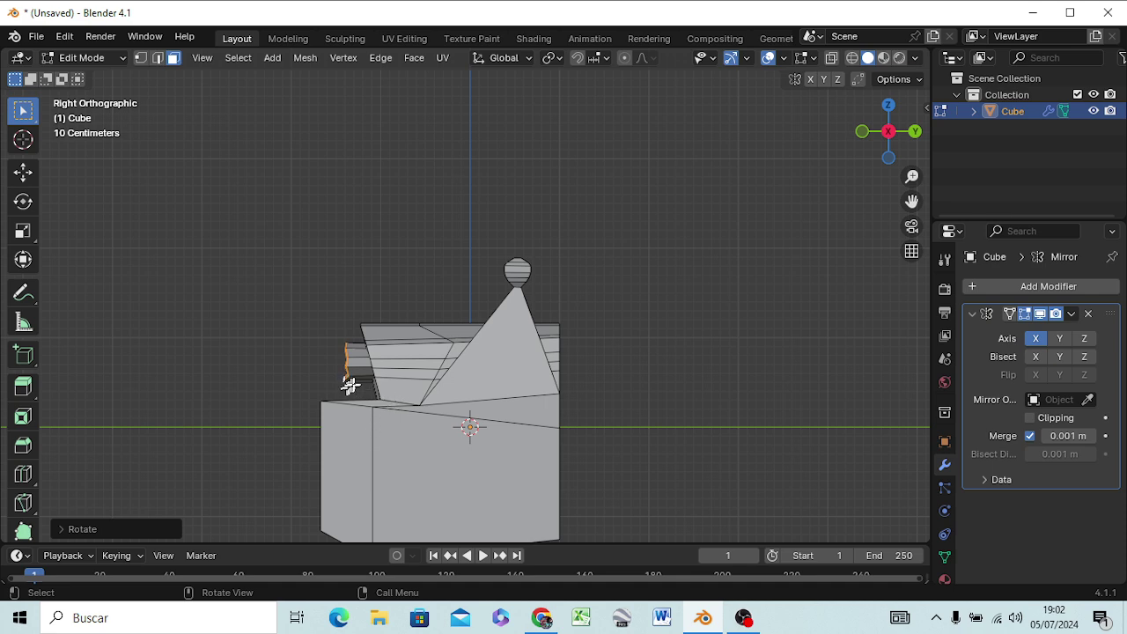
{"action": "mouse_move", "coordinate": [365, 390]}
{"action": "middle_mouse_down"}
{"action": "mouse_move", "coordinate": [392, 409]}
{"action": "mouse_move", "coordinate": [614, 410]}
{"action": "mouse_move", "coordinate": [551, 405]}
{"action": "mouse_move", "coordinate": [543, 368]}
{"action": "mouse_move", "coordinate": [582, 357]}
{"action": "mouse_move", "coordinate": [574, 374]}
{"action": "middle_mouse_up"}
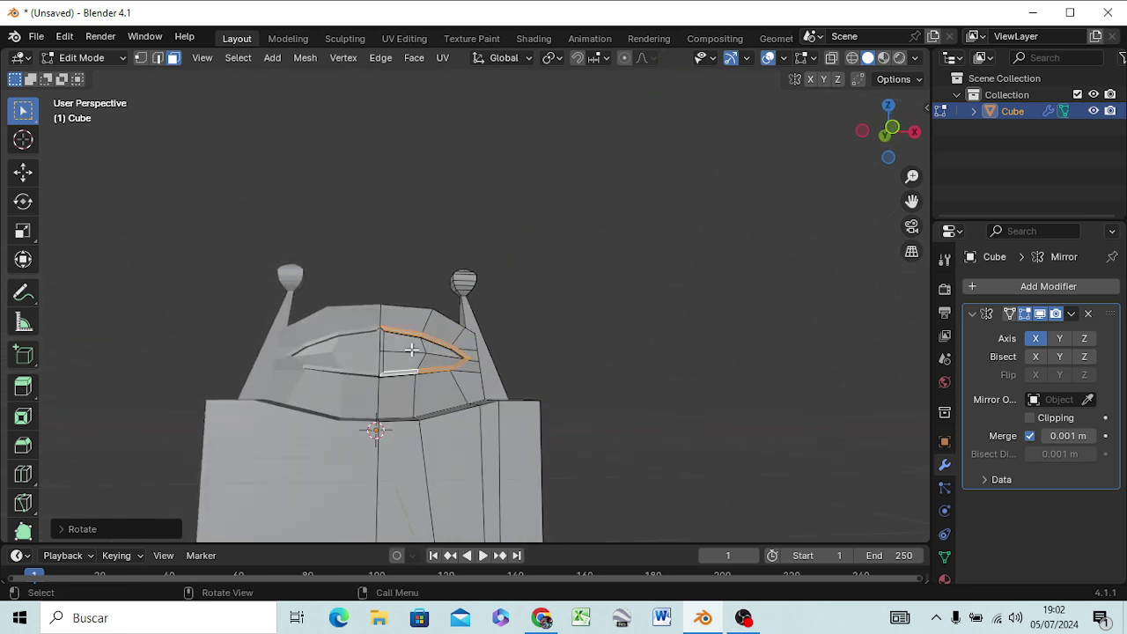
Step: Select all the eye faces and move them about 0.57 m along Y into a hollow socket
{"action": "left_click", "coordinate": [406, 352]}
{"action": "left_click", "coordinate": [407, 361]}
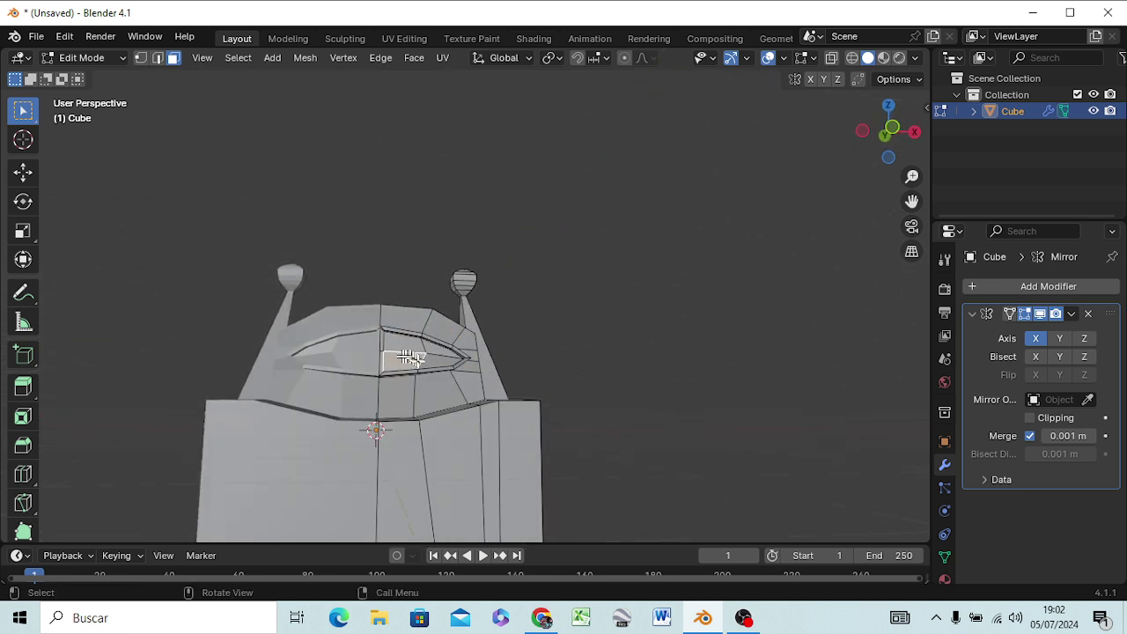
{"action": "left_click", "coordinate": [428, 359]}
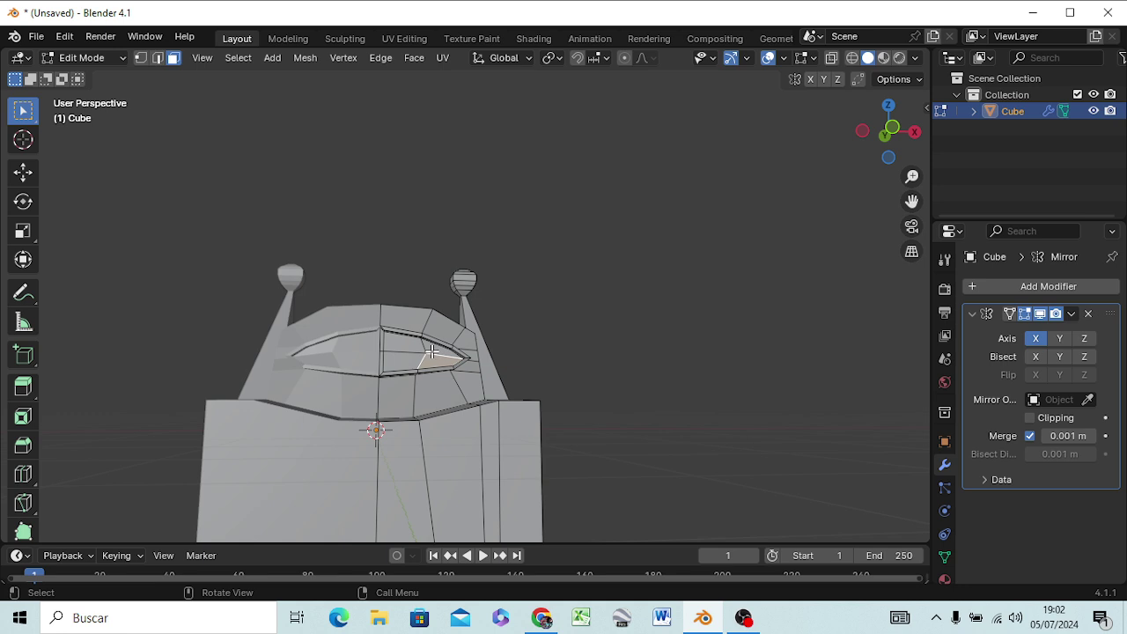
{"action": "left_click", "coordinate": [432, 352]}
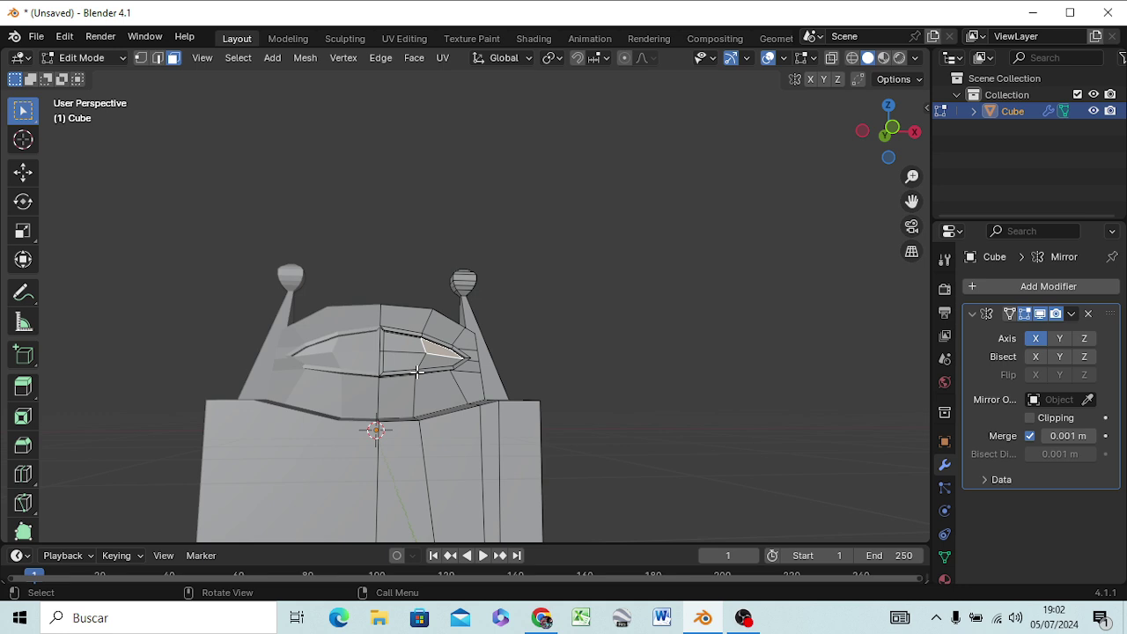
{"action": "left_click", "coordinate": [406, 343]}
{"action": "left_click", "coordinate": [420, 360], "text": "shift"}
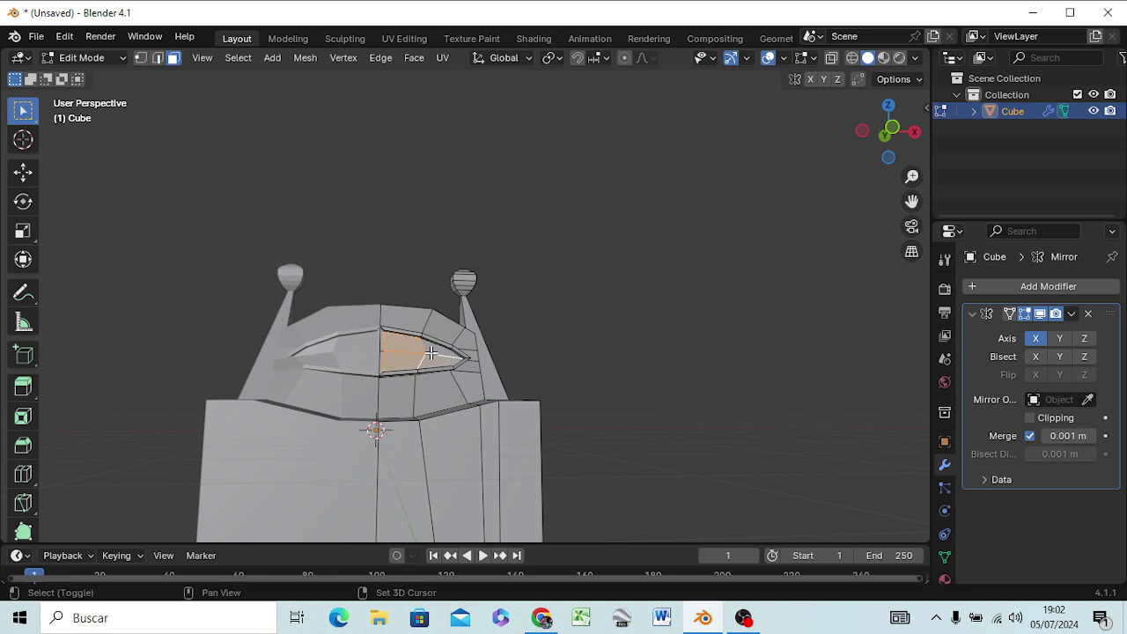
{"action": "left_click", "coordinate": [434, 351], "text": "shift"}
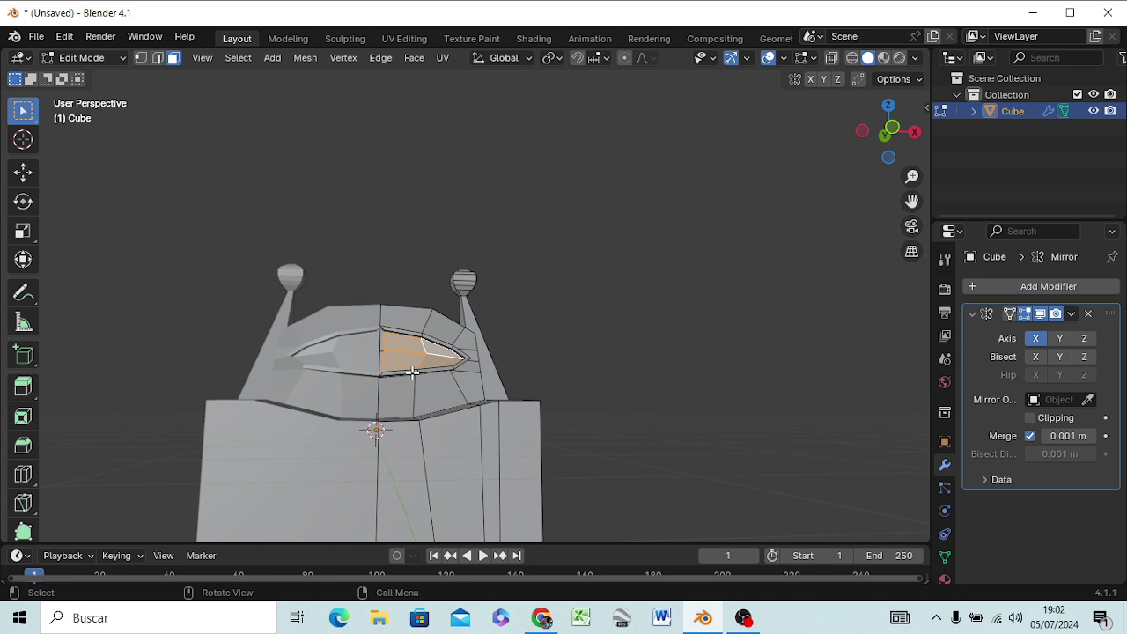
{"action": "key", "text": "g"}
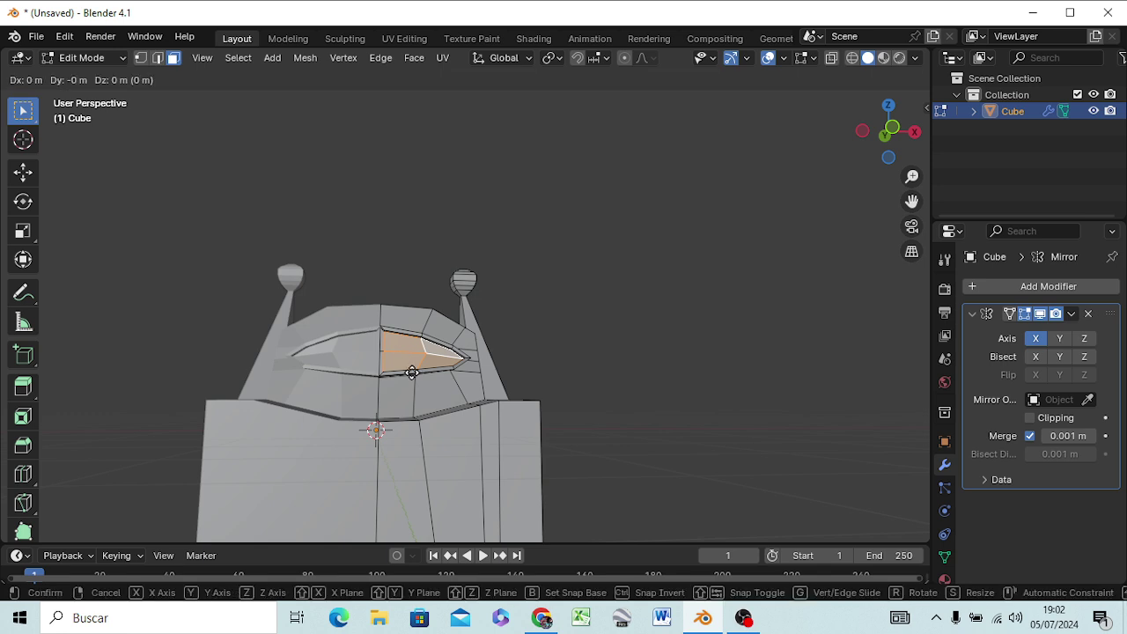
{"action": "key", "text": "y"}
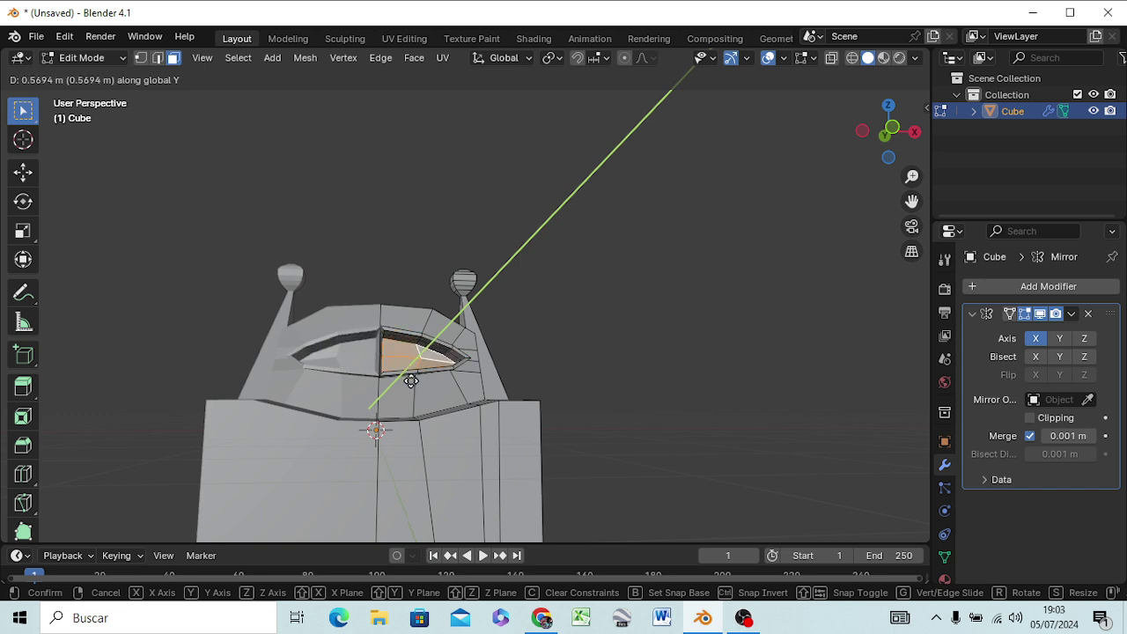
{"action": "left_click", "coordinate": [410, 380]}
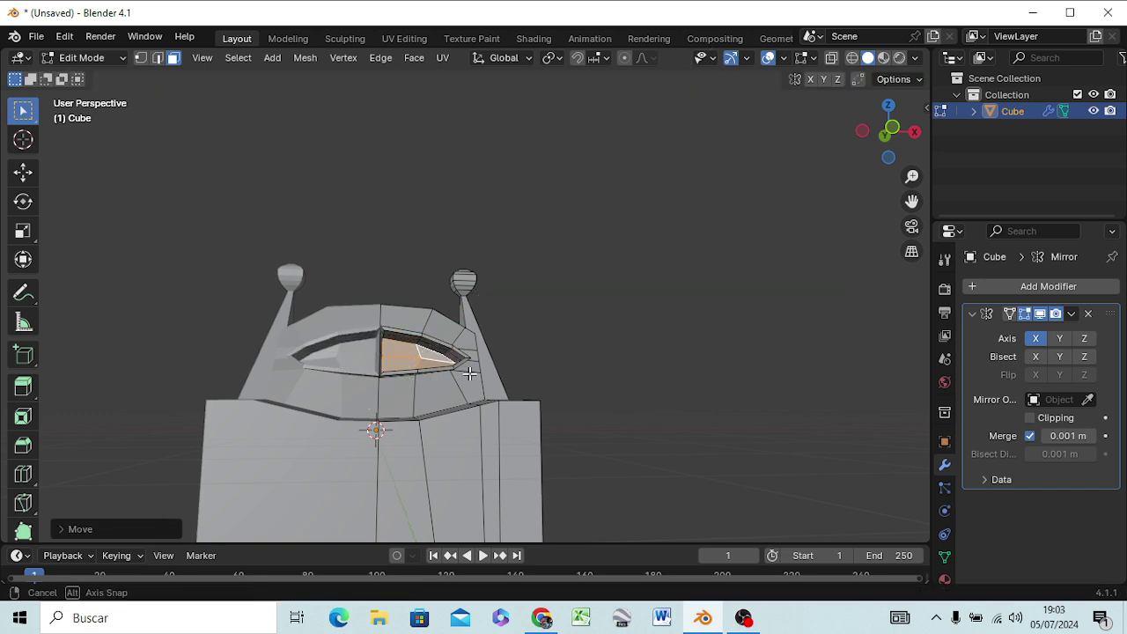
{"action": "mouse_move", "coordinate": [410, 381]}
{"action": "middle_mouse_down"}
{"action": "mouse_move", "coordinate": [412, 408]}
{"action": "mouse_move", "coordinate": [295, 397]}
{"action": "mouse_move", "coordinate": [413, 384]}
{"action": "mouse_move", "coordinate": [479, 332]}
{"action": "mouse_move", "coordinate": [458, 388]}
{"action": "mouse_move", "coordinate": [496, 355]}
{"action": "mouse_move", "coordinate": [437, 381]}
{"action": "mouse_move", "coordinate": [470, 382]}
{"action": "mouse_move", "coordinate": [494, 337]}
{"action": "middle_mouse_up"}
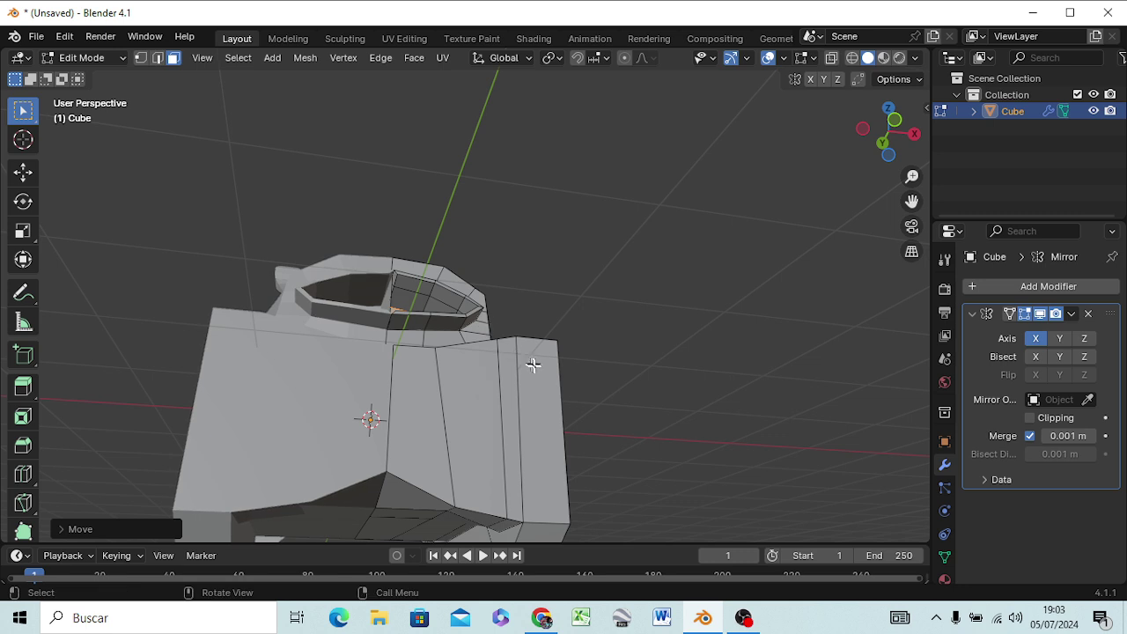
{"action": "scroll", "coordinate": [534, 365], "scroll_direction": "down", "scroll_amount": 3}
{"action": "scroll", "coordinate": [537, 387], "scroll_direction": "down", "scroll_amount": 2}
{"action": "middle_click_drag", "start_coordinate": [539, 411], "coordinate": [526, 458]}
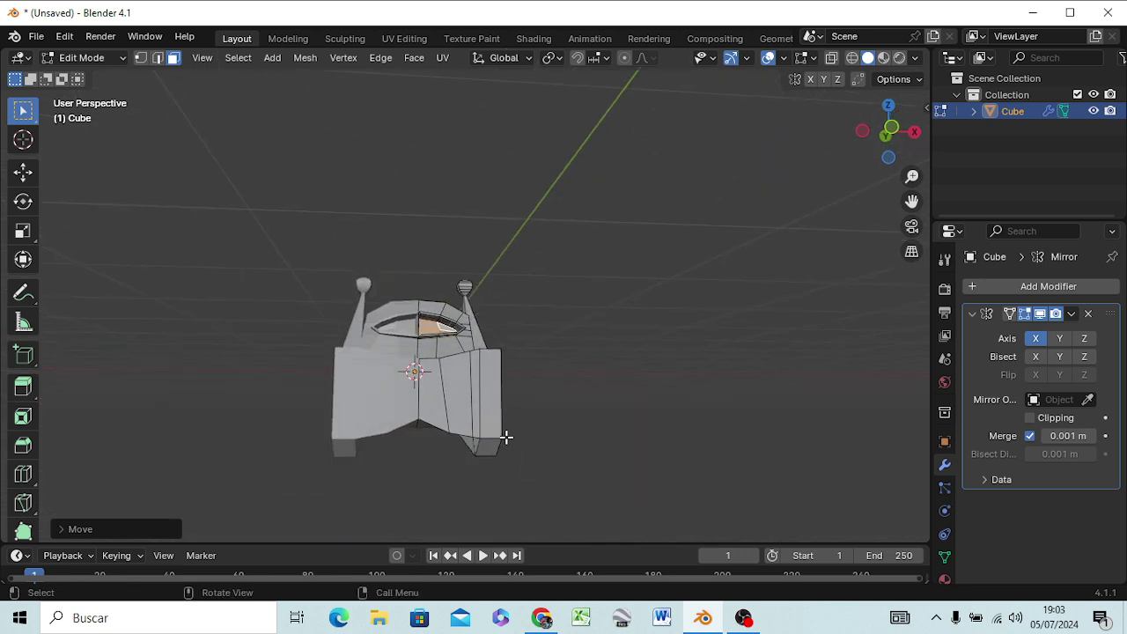
{"action": "left_click", "coordinate": [495, 448]}
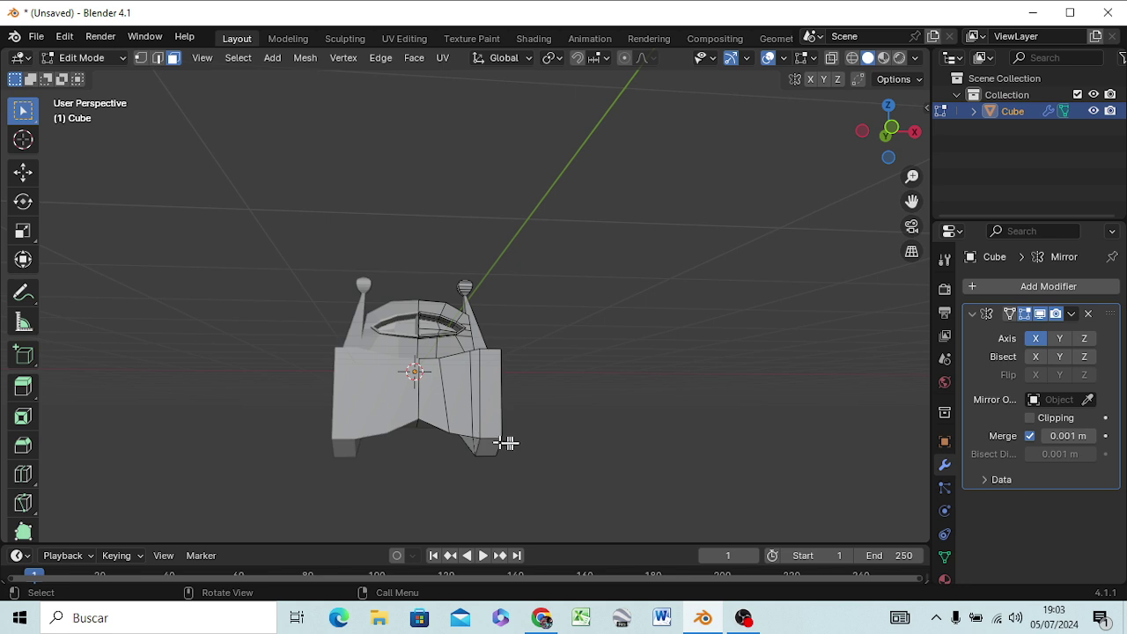
{"action": "middle_click_drag", "start_coordinate": [514, 442], "coordinate": [516, 431]}
{"action": "middle_click_drag", "start_coordinate": [476, 432], "coordinate": [482, 431]}
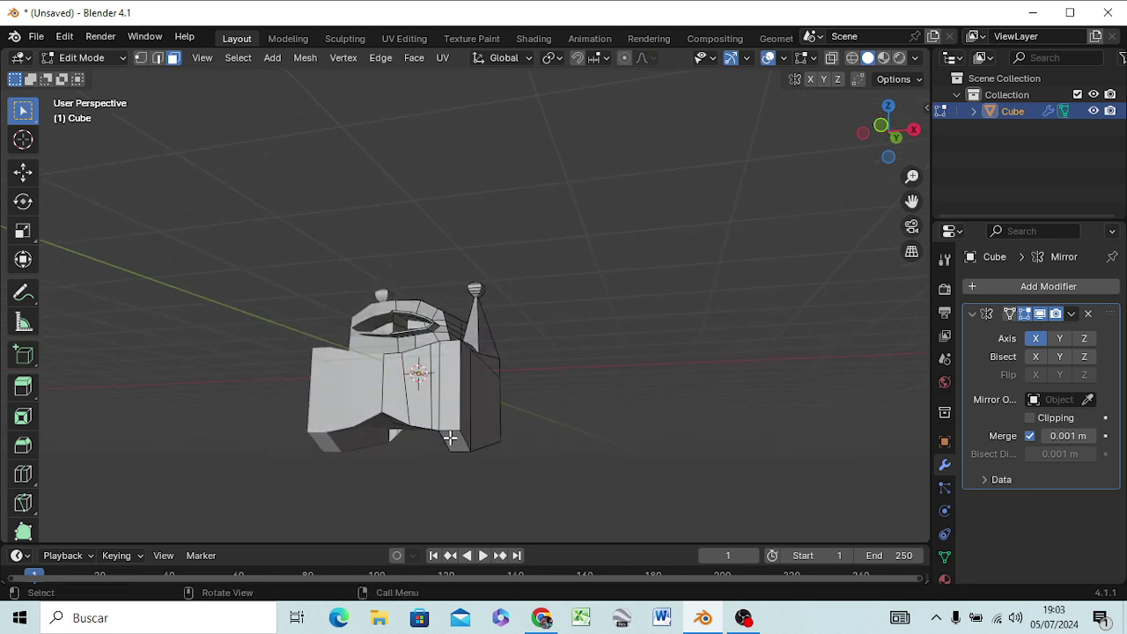
{"action": "left_click", "coordinate": [459, 430]}
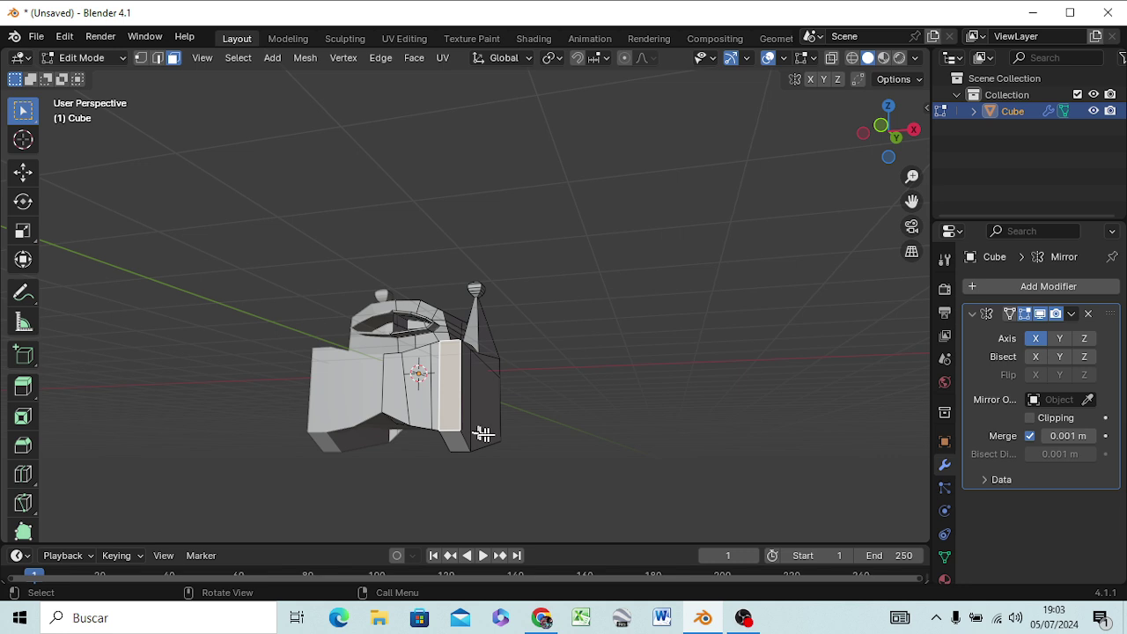
Step: Raise the lower vertex of the front vertical edge about 0.68 m along Z
{"action": "key", "text": "1"}
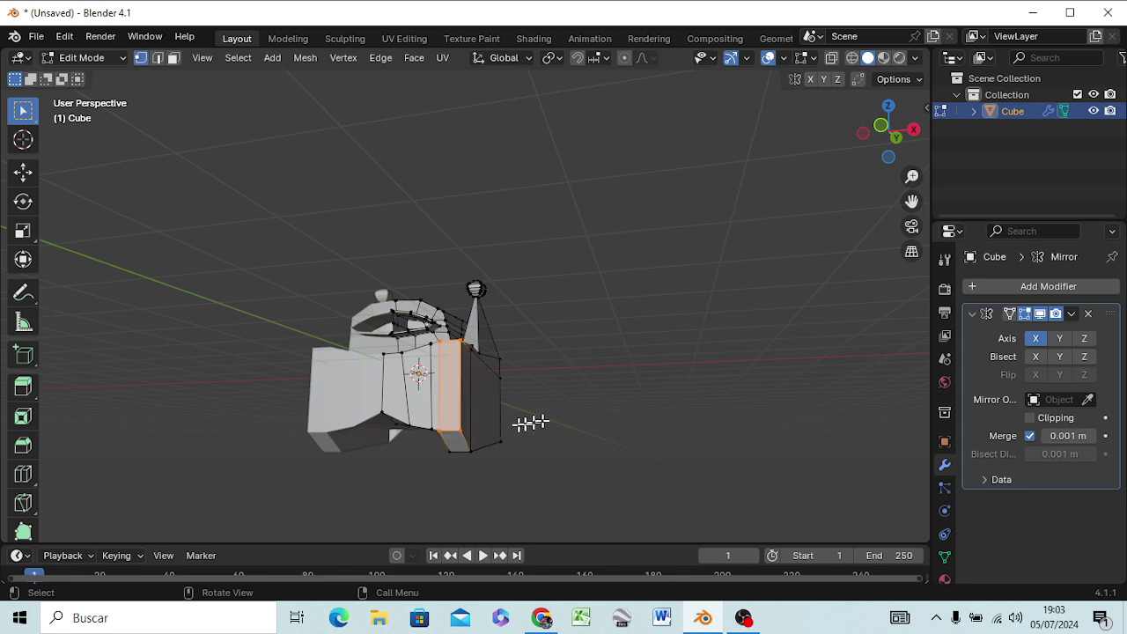
{"action": "left_click", "coordinate": [497, 424]}
{"action": "left_click", "coordinate": [460, 431]}
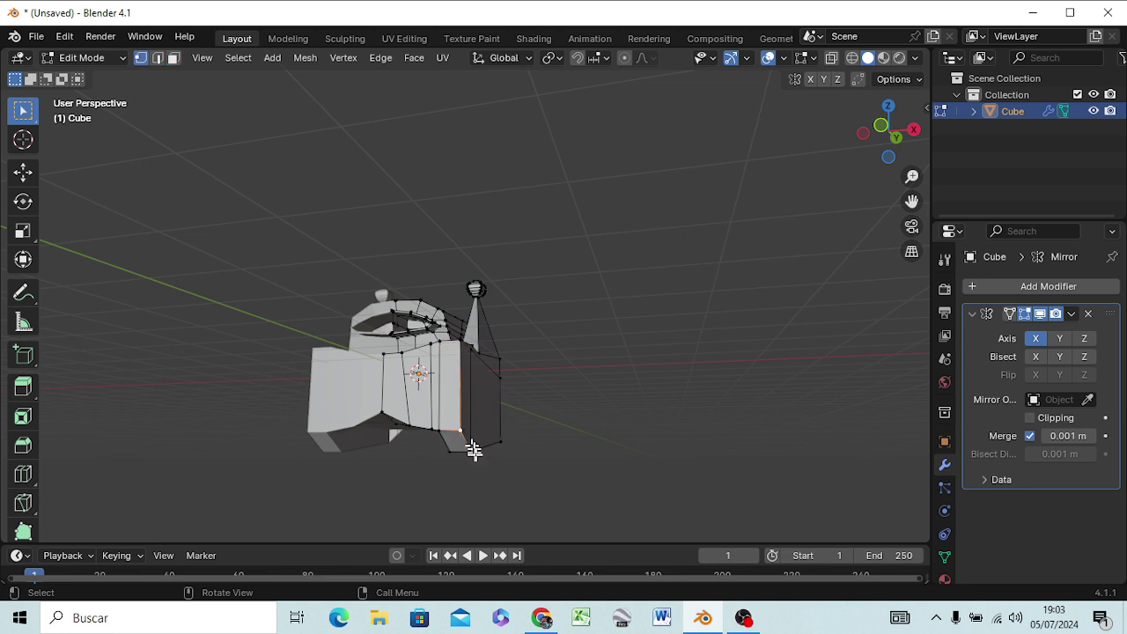
{"action": "left_click", "coordinate": [509, 468]}
{"action": "key", "text": "g"}
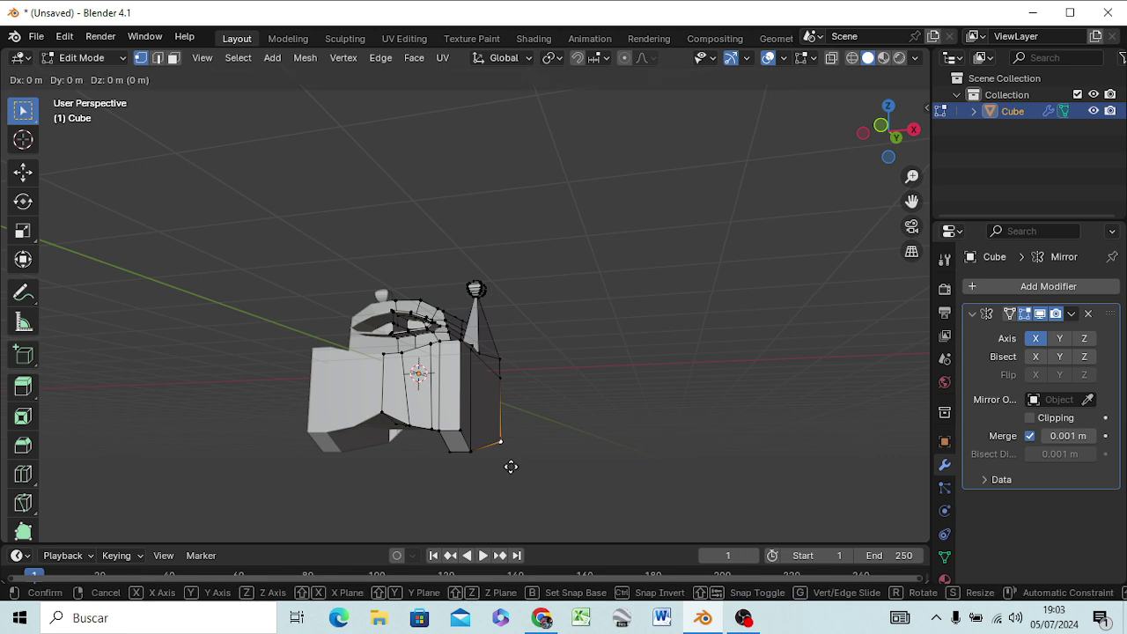
{"action": "left_click", "coordinate": [511, 466]}
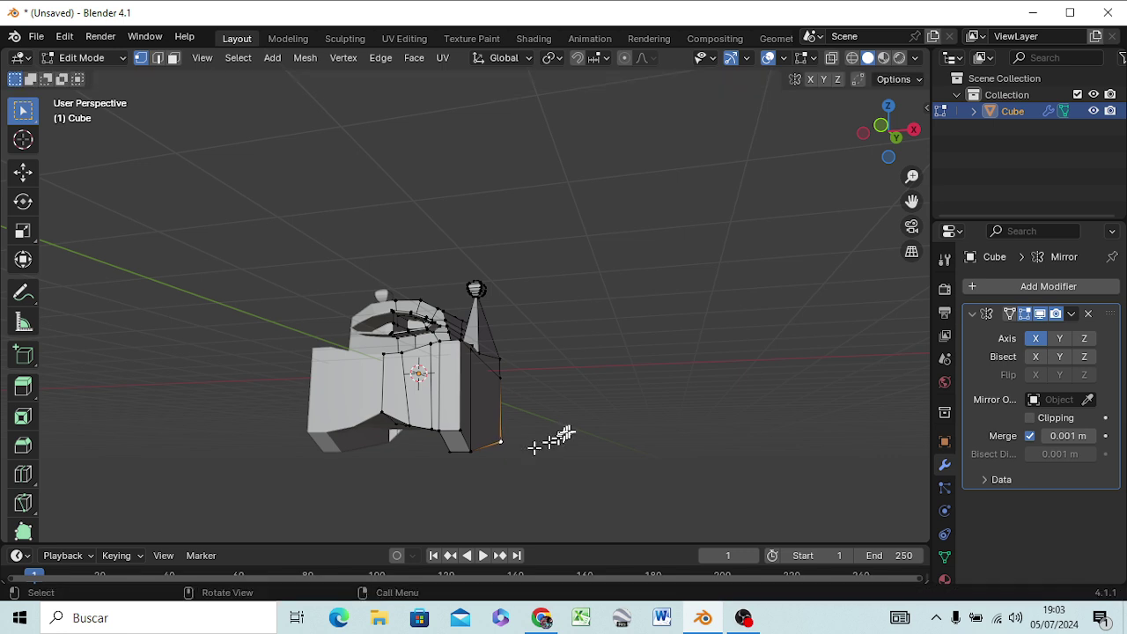
{"action": "left_click", "coordinate": [460, 431]}
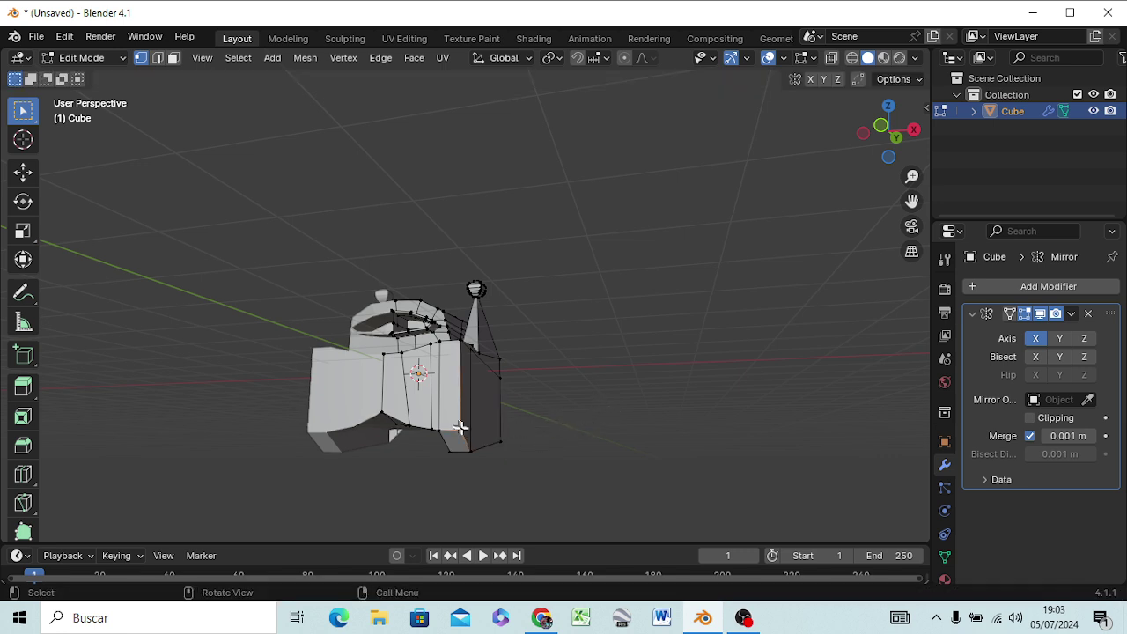
{"action": "key", "text": "g"}
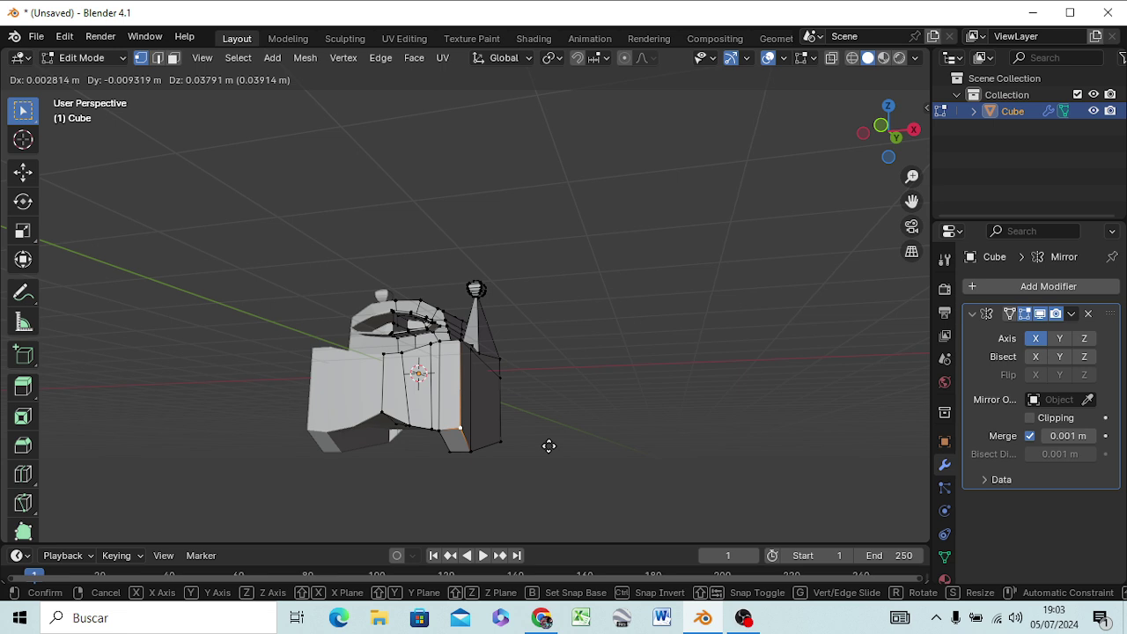
{"action": "key", "text": "z"}
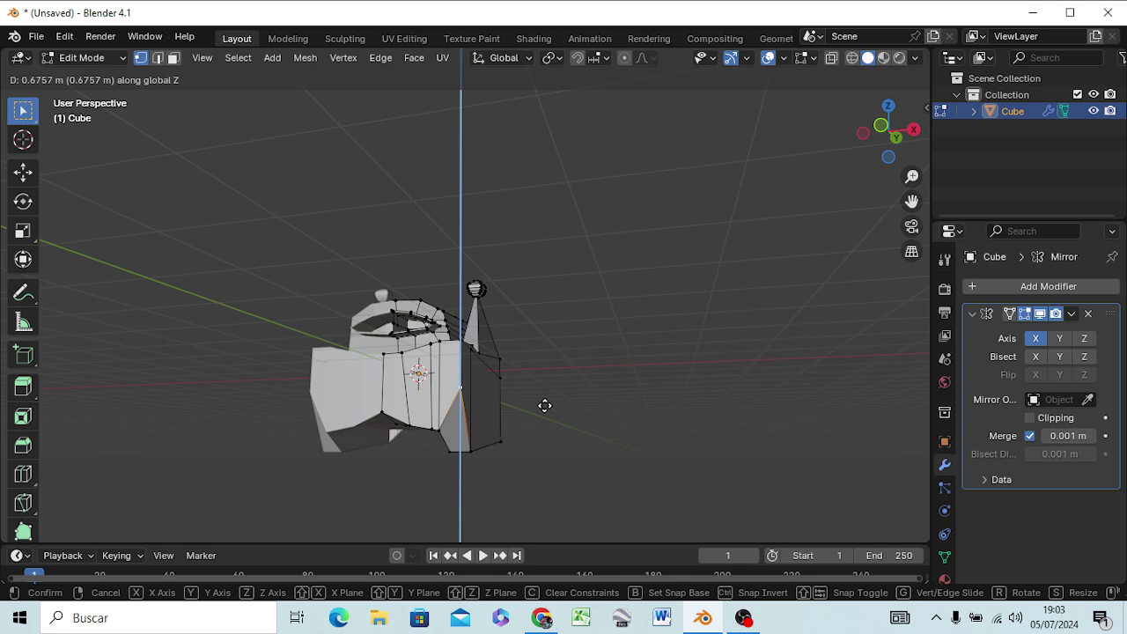
{"action": "left_click", "coordinate": [544, 406]}
{"action": "mouse_move", "coordinate": [591, 435]}
{"action": "middle_mouse_down"}
{"action": "mouse_move", "coordinate": [590, 462]}
{"action": "mouse_move", "coordinate": [509, 470]}
{"action": "mouse_move", "coordinate": [548, 453]}
{"action": "middle_mouse_up"}
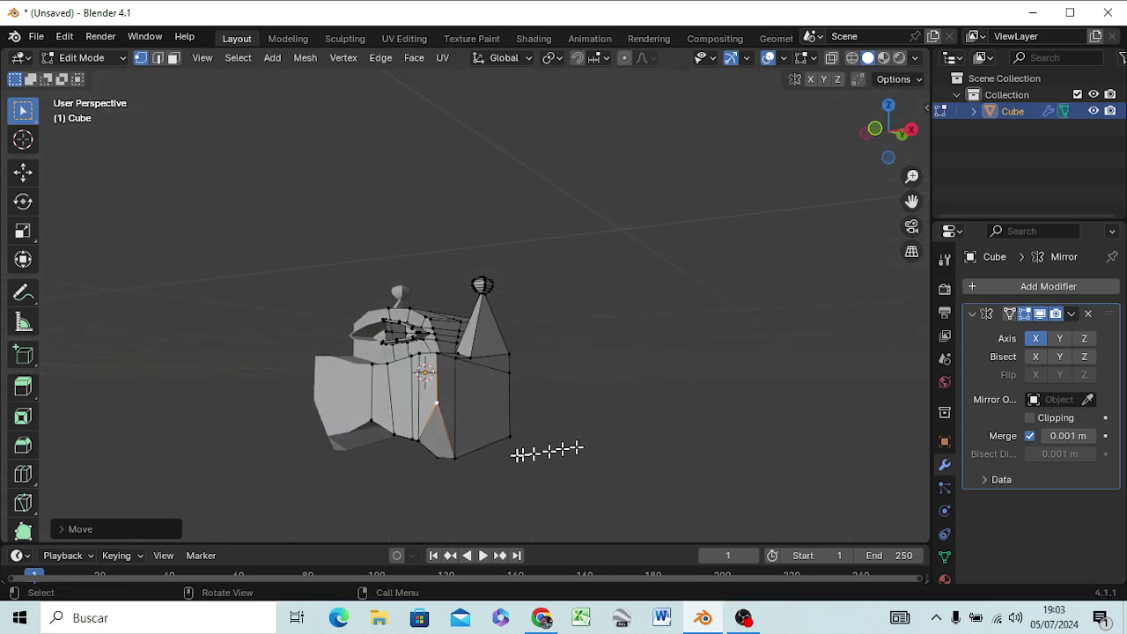
Step: Move the bottom vertex and the vertex above it up about 0.4 m and inward, slanting the second corner
{"action": "left_click", "coordinate": [426, 449]}
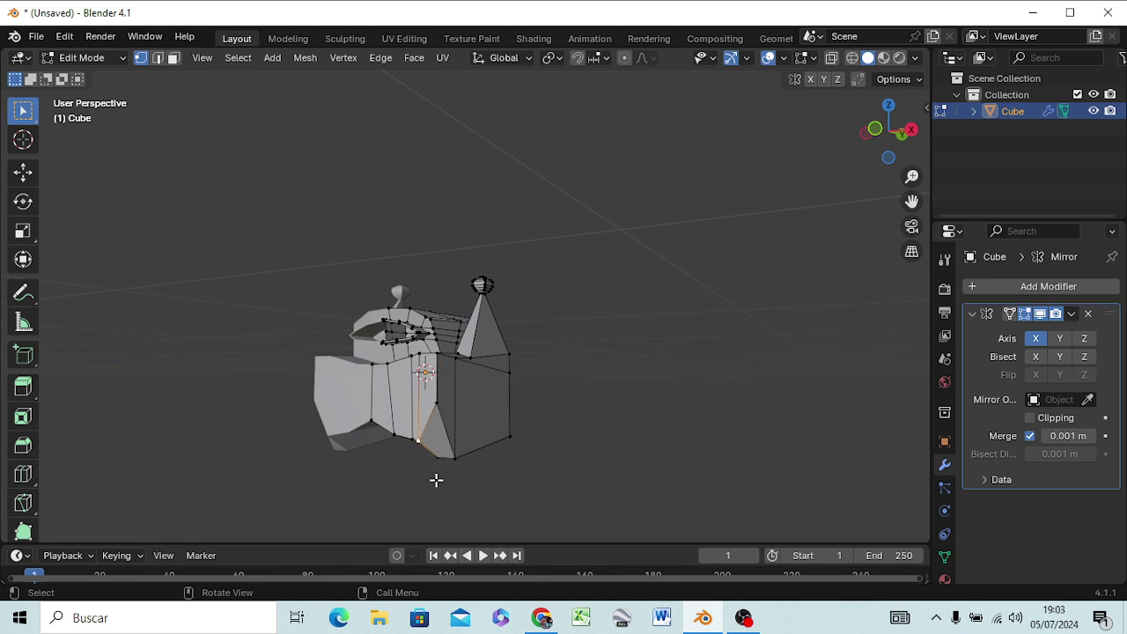
{"action": "key", "text": "g"}
{"action": "key", "text": "g"}
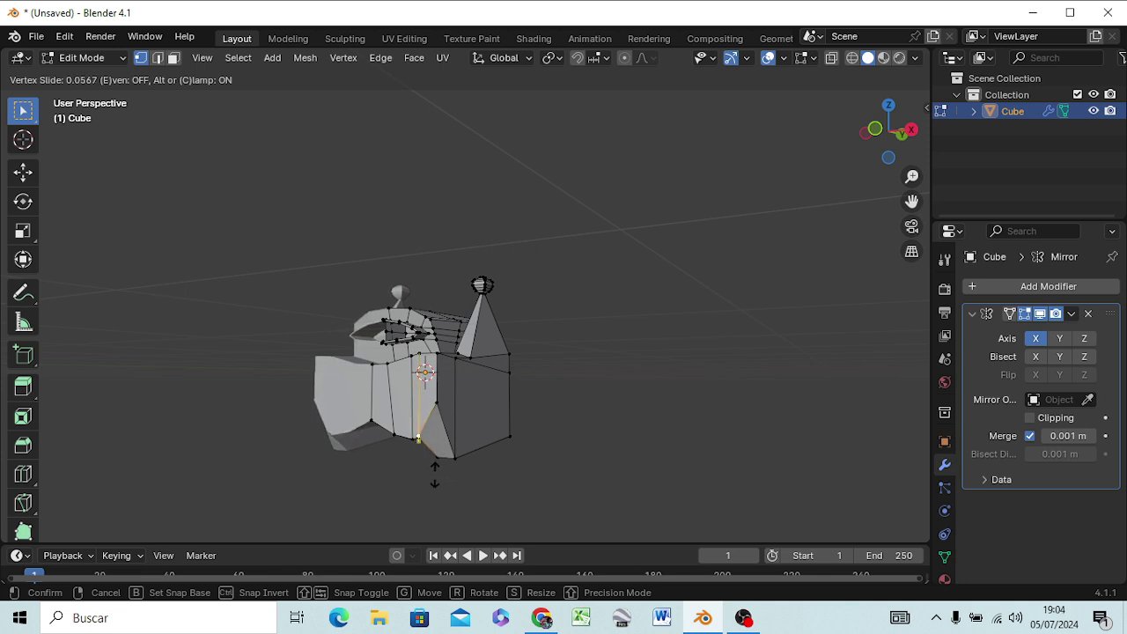
{"action": "left_click", "coordinate": [429, 477]}
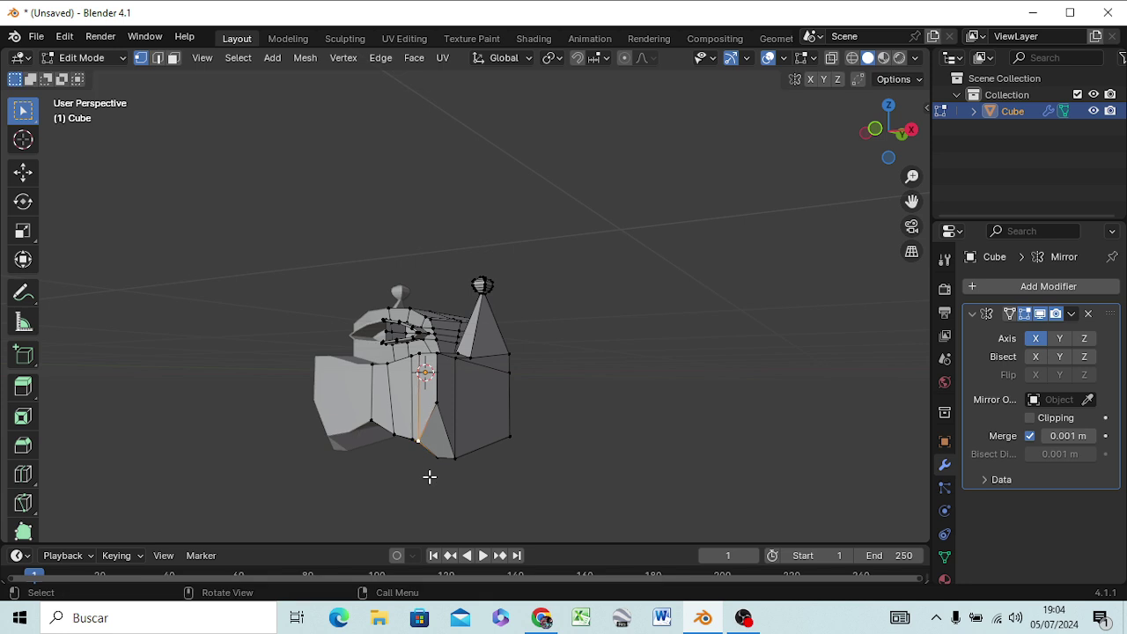
{"action": "key", "text": "ctrl+z"}
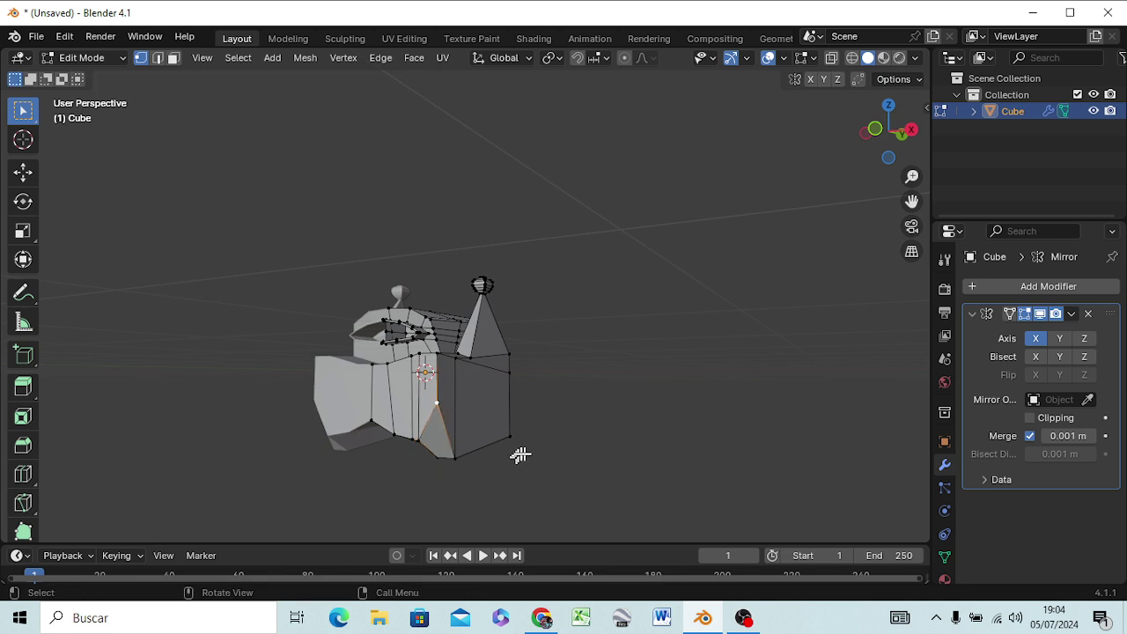
{"action": "left_click", "coordinate": [438, 456]}
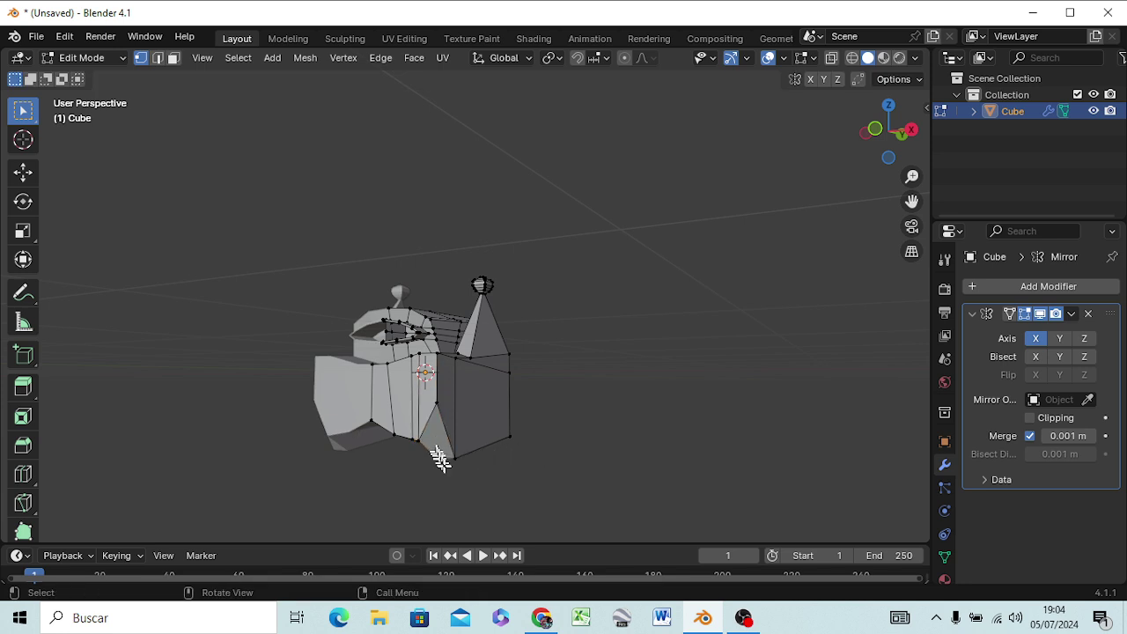
{"action": "left_click", "coordinate": [435, 405], "text": "shift"}
{"action": "key", "text": "g"}
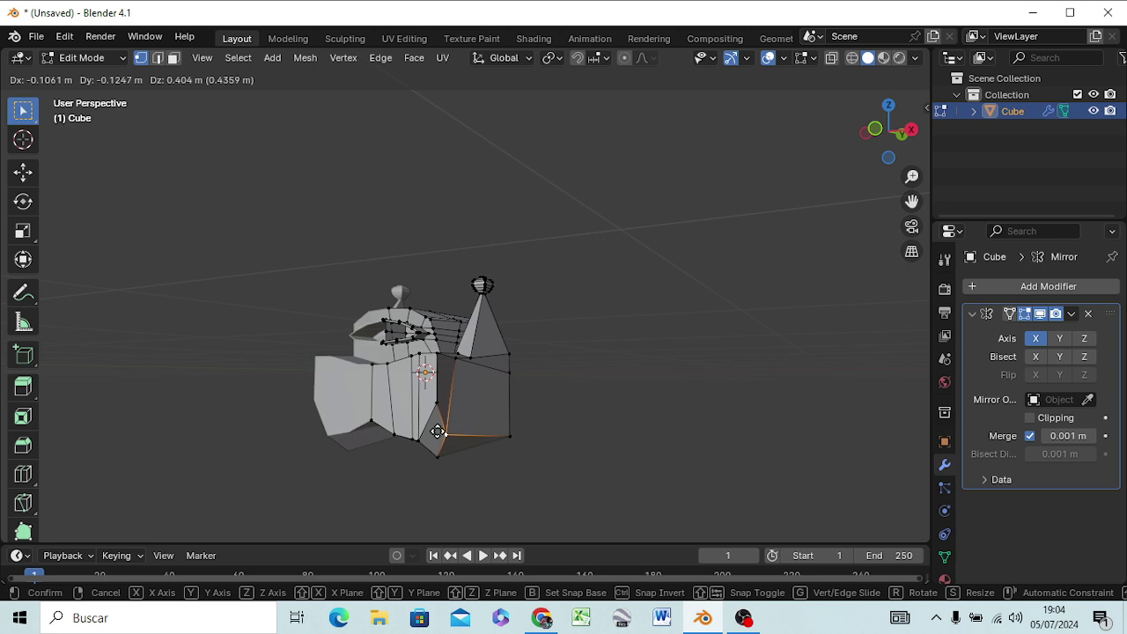
{"action": "left_click", "coordinate": [438, 431]}
{"action": "mouse_move", "coordinate": [511, 456]}
{"action": "middle_mouse_down"}
{"action": "mouse_move", "coordinate": [414, 500]}
{"action": "mouse_move", "coordinate": [596, 464]}
{"action": "mouse_move", "coordinate": [649, 503]}
{"action": "mouse_move", "coordinate": [502, 529]}
{"action": "mouse_move", "coordinate": [329, 506]}
{"action": "mouse_move", "coordinate": [302, 471]}
{"action": "mouse_move", "coordinate": [438, 480]}
{"action": "mouse_move", "coordinate": [531, 443]}
{"action": "mouse_move", "coordinate": [584, 473]}
{"action": "middle_mouse_up"}
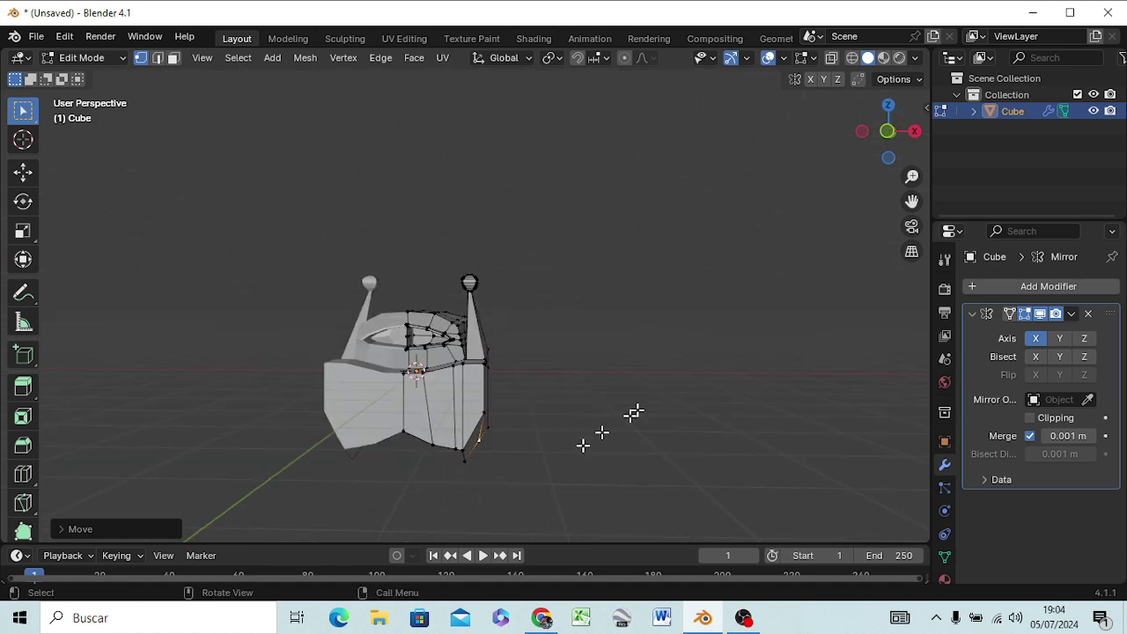
Step: Return to Object Mode, switch to Right Orthographic view, and start repositioning the model along Y
{"action": "key", "text": "Tab"}
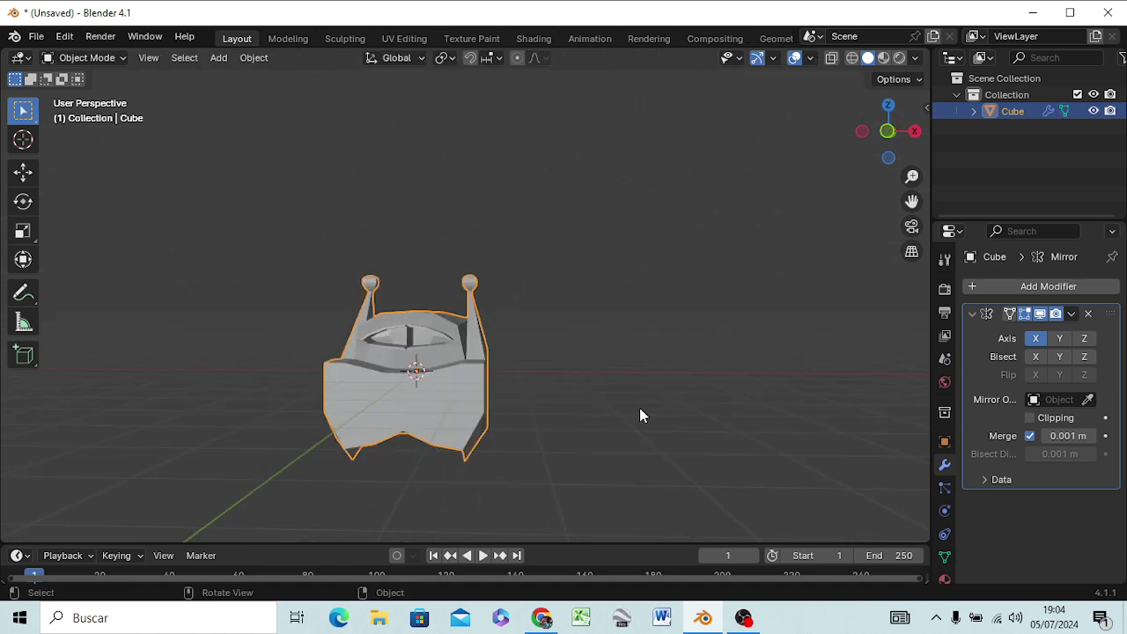
{"action": "mouse_move", "coordinate": [566, 395]}
{"action": "middle_mouse_down"}
{"action": "mouse_move", "coordinate": [573, 443]}
{"action": "mouse_move", "coordinate": [394, 422]}
{"action": "middle_mouse_up"}
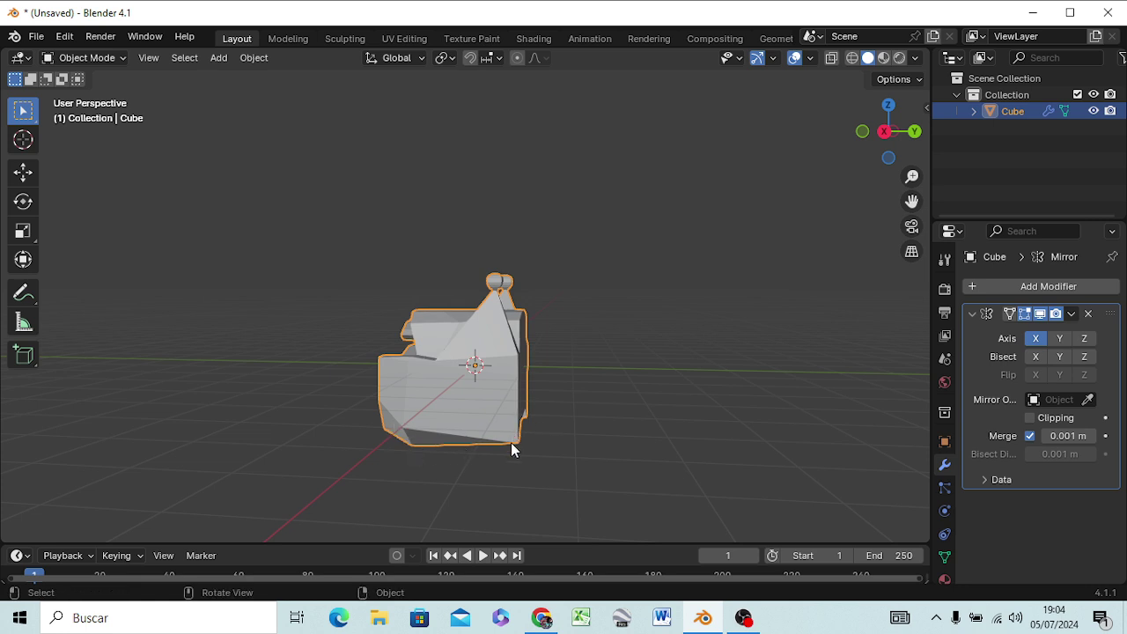
{"action": "key", "text": "KP_3"}
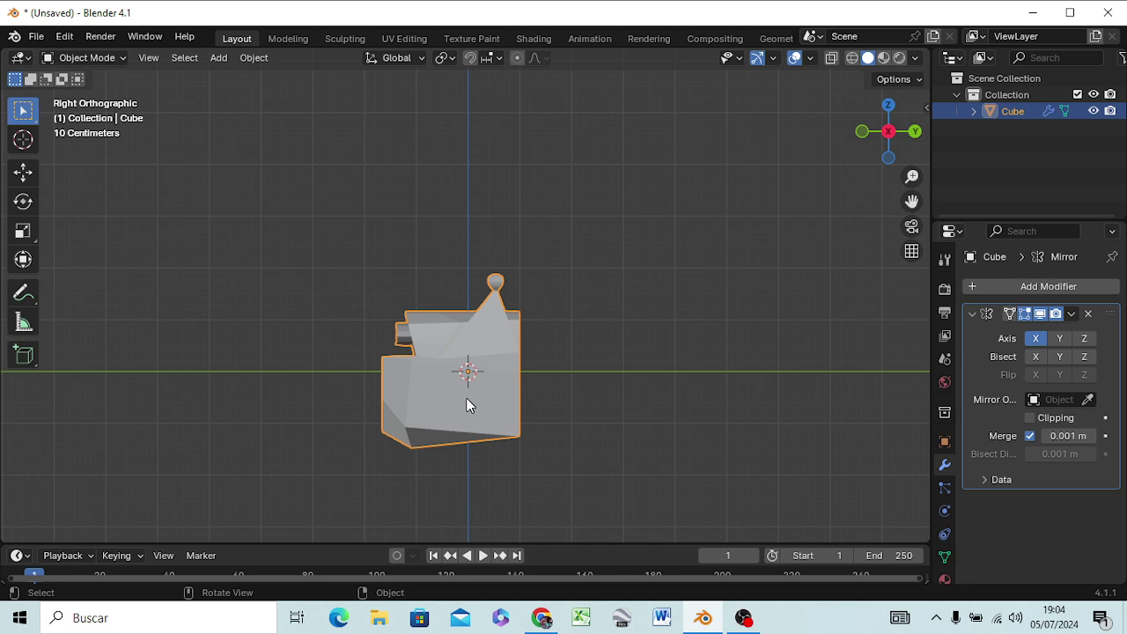
{"action": "key", "text": "g"}
{"action": "key", "text": "y"}
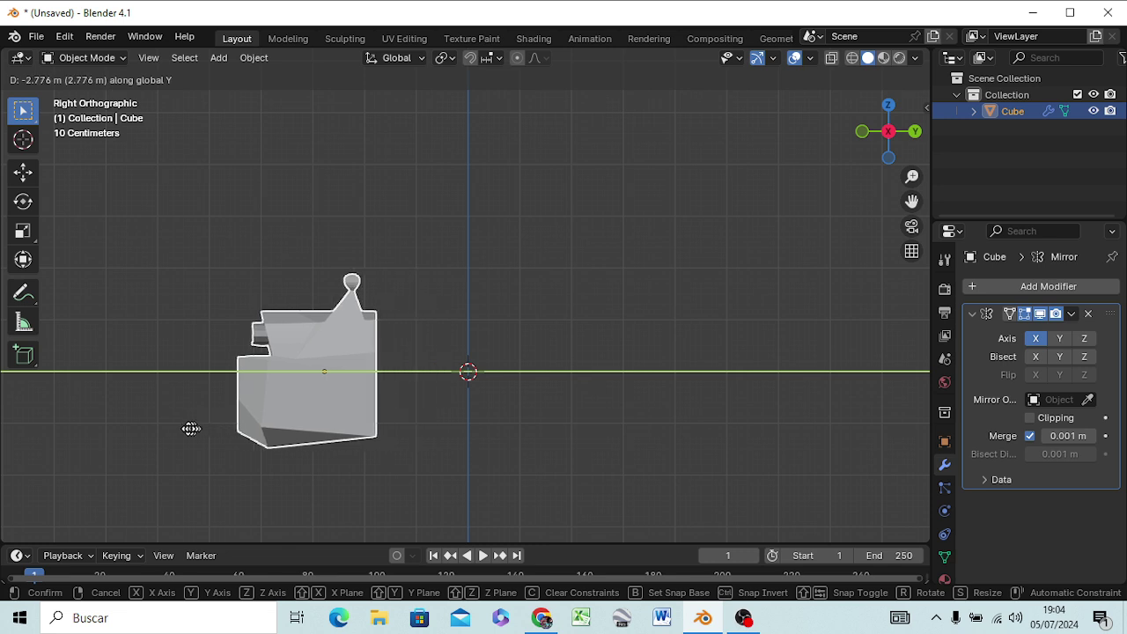
{"action": "key", "text": "Escape"}
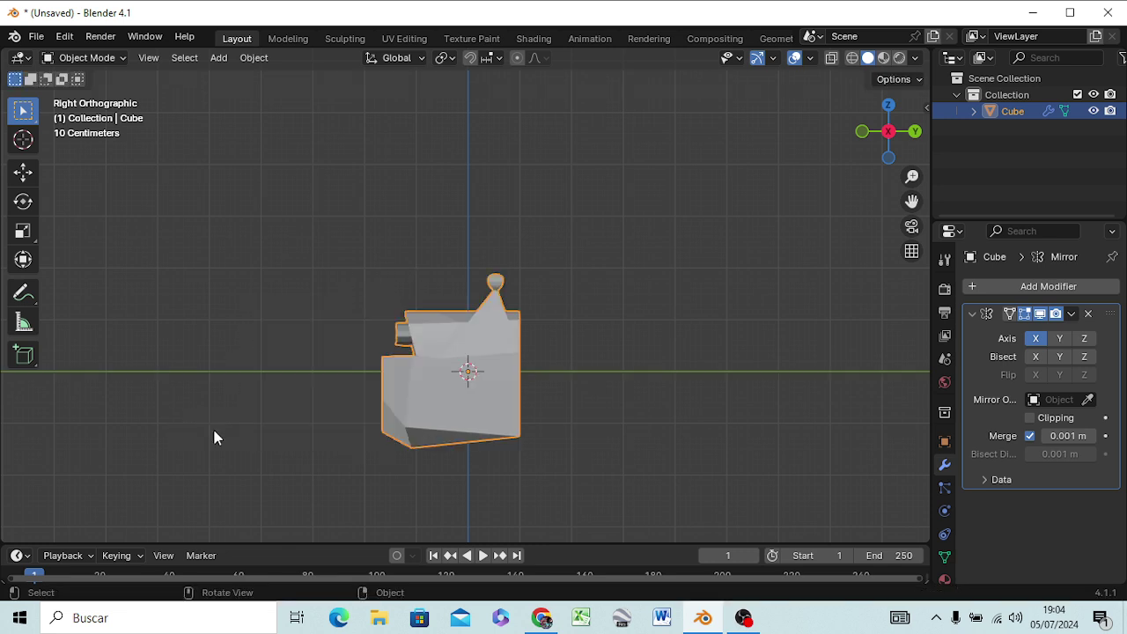
{"action": "key", "text": "g"}
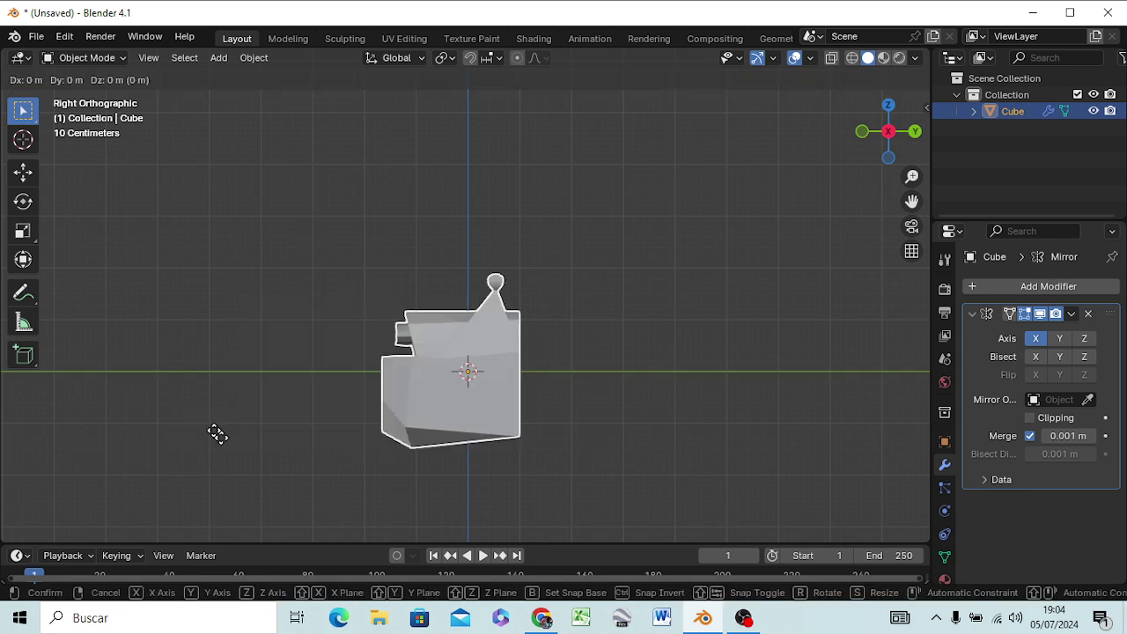
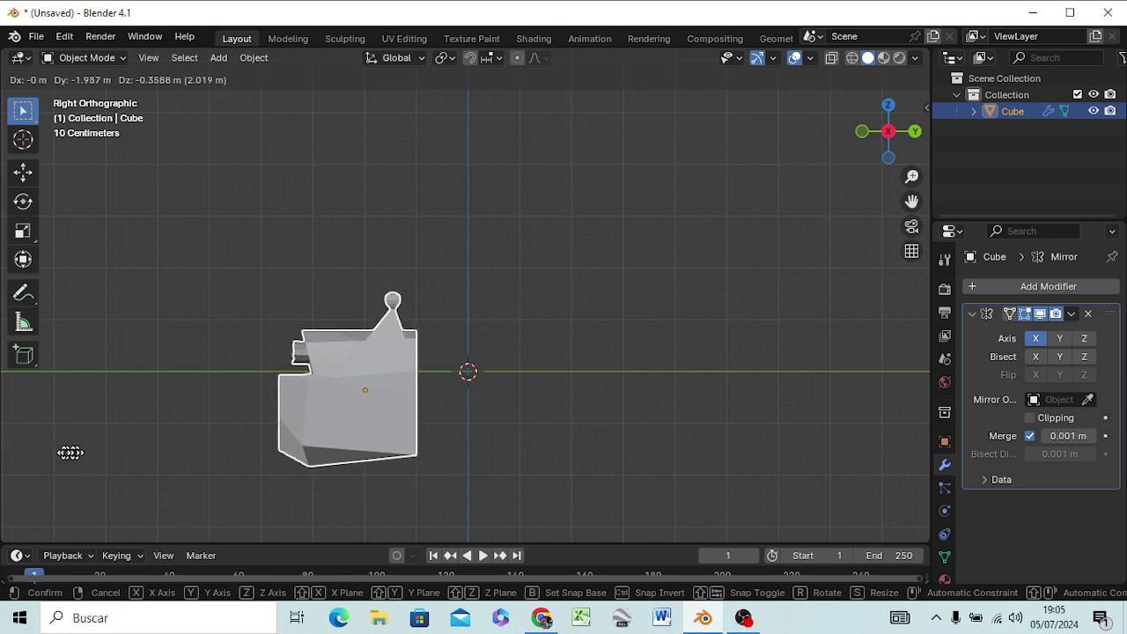
Step: Confirm the car body's new position and add a cube mesh at the 3D cursor
{"action": "left_click", "coordinate": [61, 452]}
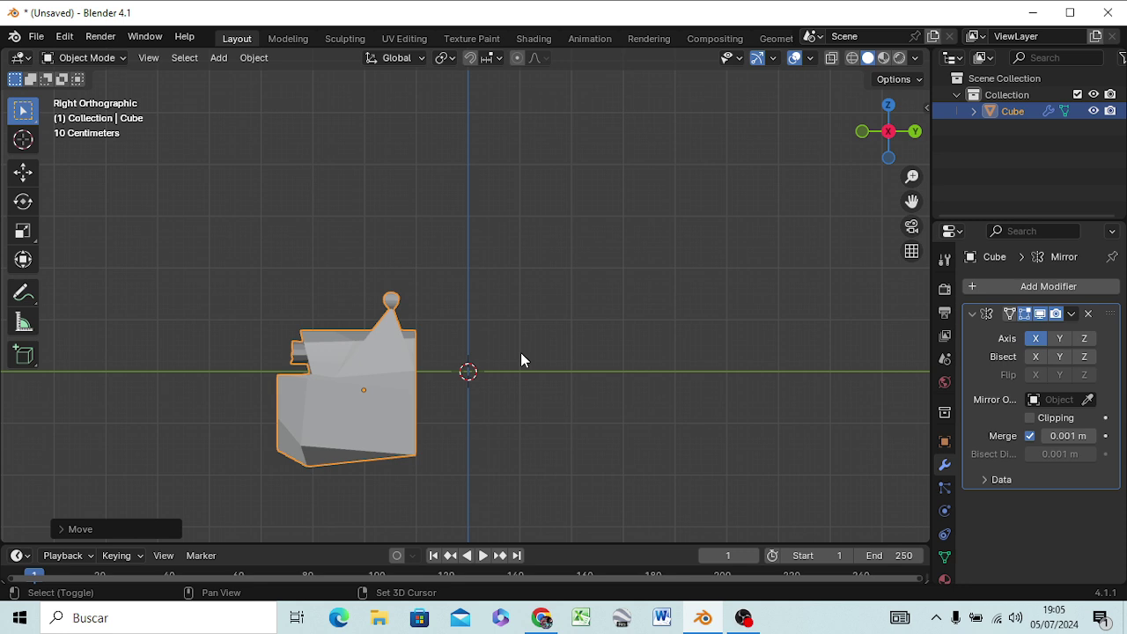
{"action": "key", "text": "shift+a"}
{"action": "mouse_move", "coordinate": [440, 276]}
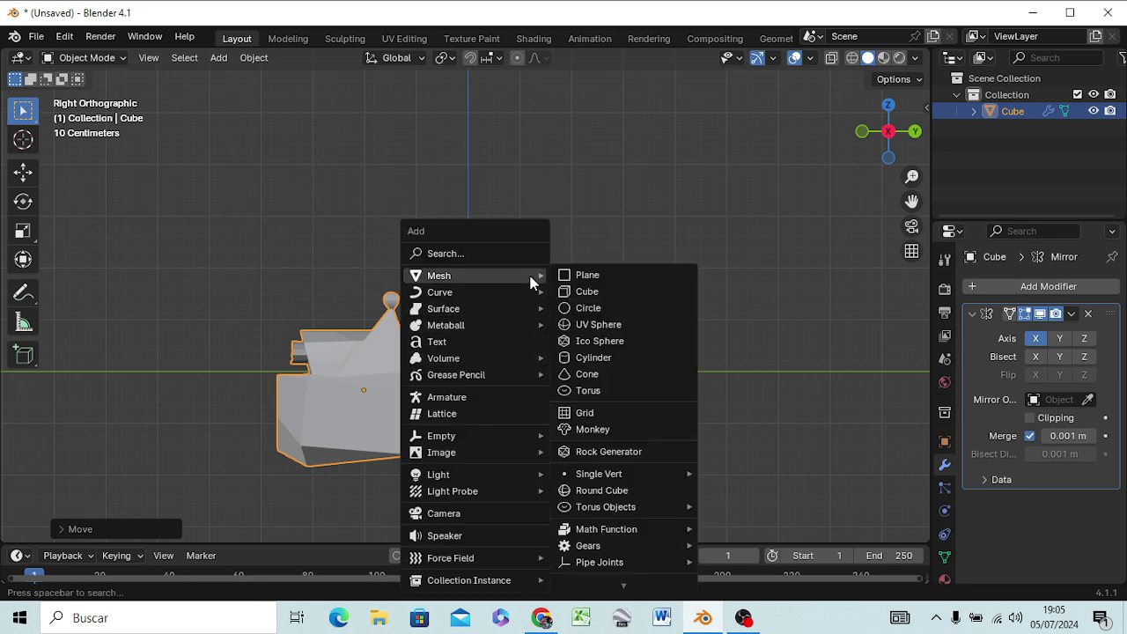
{"action": "left_click", "coordinate": [590, 296]}
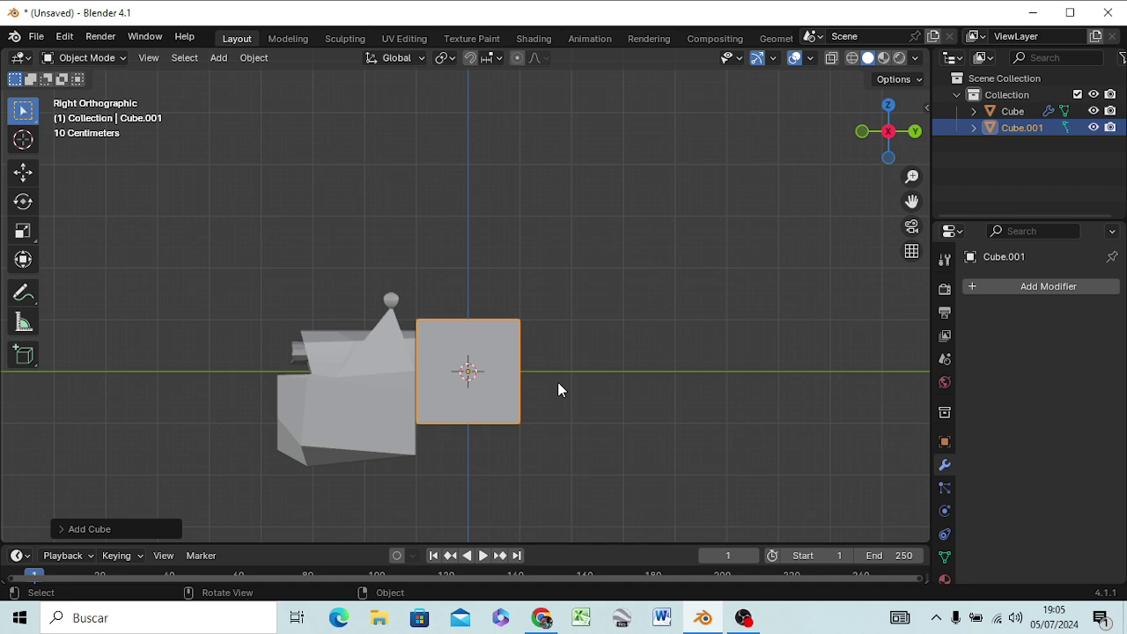
{"action": "mouse_move", "coordinate": [558, 390]}
{"action": "middle_mouse_down"}
{"action": "mouse_move", "coordinate": [753, 480]}
{"action": "mouse_move", "coordinate": [705, 428]}
{"action": "mouse_move", "coordinate": [702, 373]}
{"action": "mouse_move", "coordinate": [708, 352]}
{"action": "mouse_move", "coordinate": [775, 368]}
{"action": "mouse_move", "coordinate": [679, 415]}
{"action": "mouse_move", "coordinate": [537, 455]}
{"action": "mouse_move", "coordinate": [388, 439]}
{"action": "mouse_move", "coordinate": [491, 382]}
{"action": "mouse_move", "coordinate": [546, 384]}
{"action": "mouse_move", "coordinate": [606, 415]}
{"action": "mouse_move", "coordinate": [614, 449]}
{"action": "mouse_move", "coordinate": [679, 456]}
{"action": "mouse_move", "coordinate": [630, 441]}
{"action": "middle_mouse_up"}
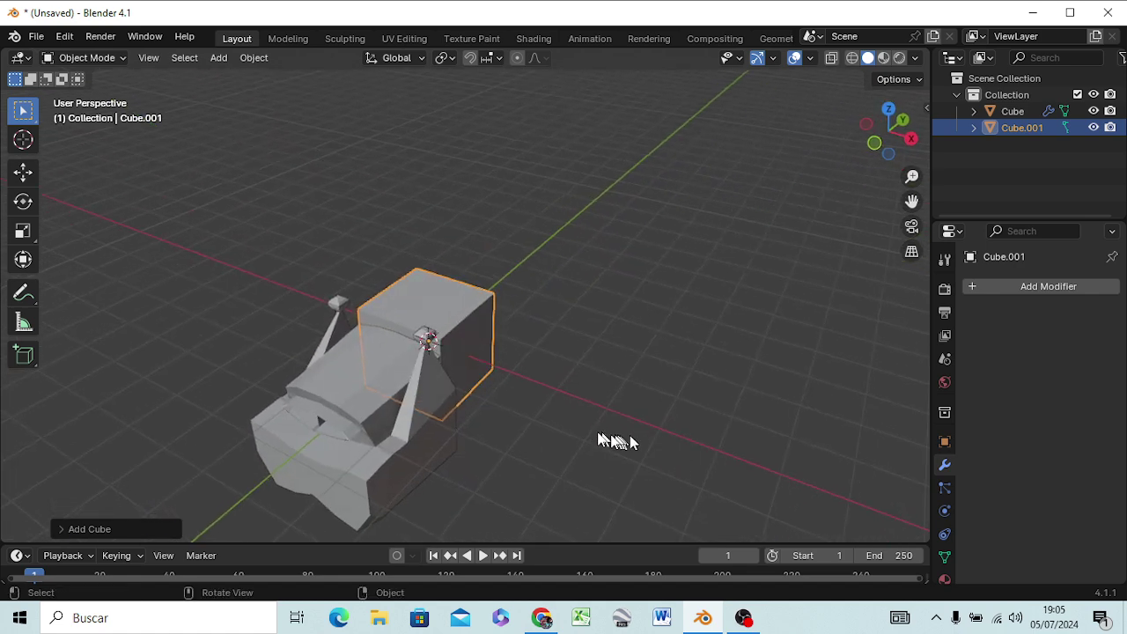
Step: Try joining the car body and the new box, then undo the join
{"action": "left_click", "coordinate": [366, 374]}
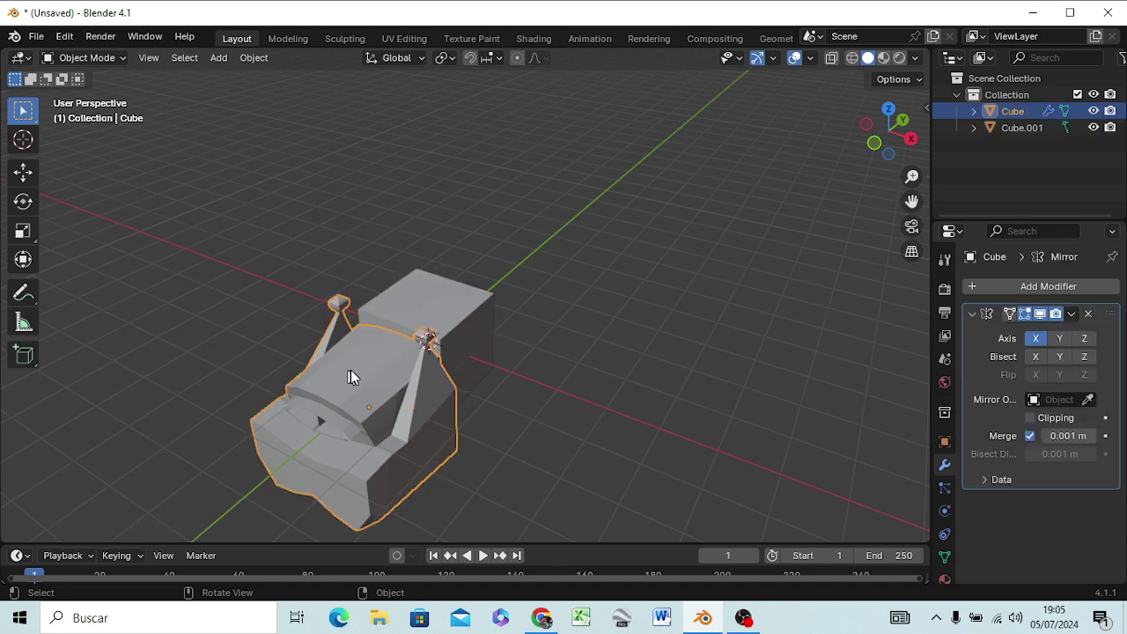
{"action": "left_click", "coordinate": [442, 310], "text": "shift"}
{"action": "right_click", "coordinate": [446, 309]}
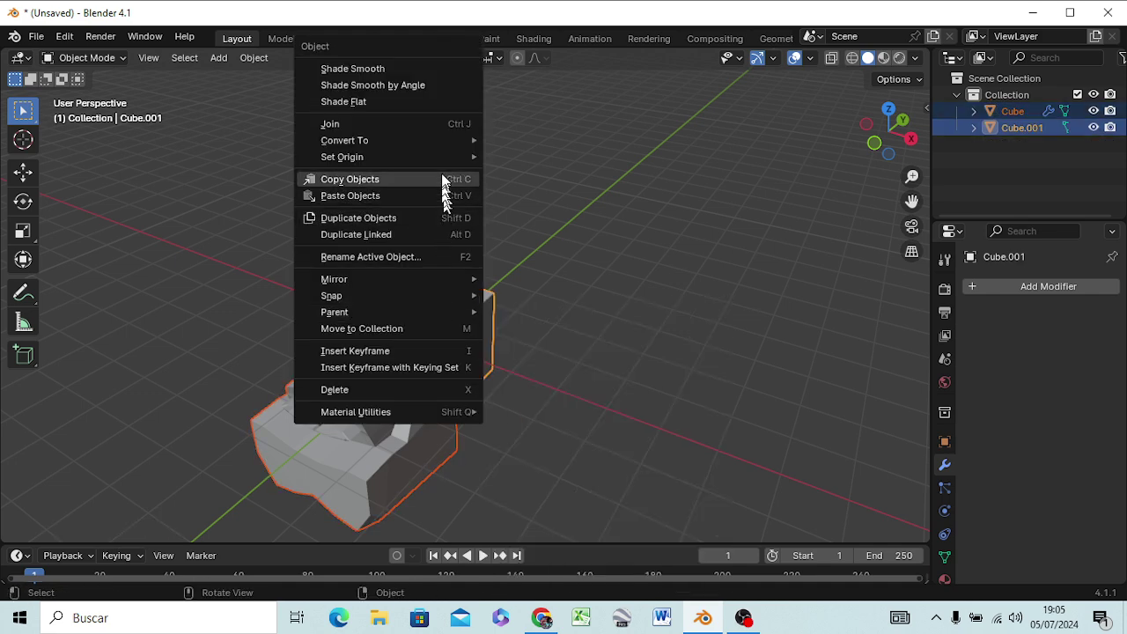
{"action": "left_click", "coordinate": [455, 124]}
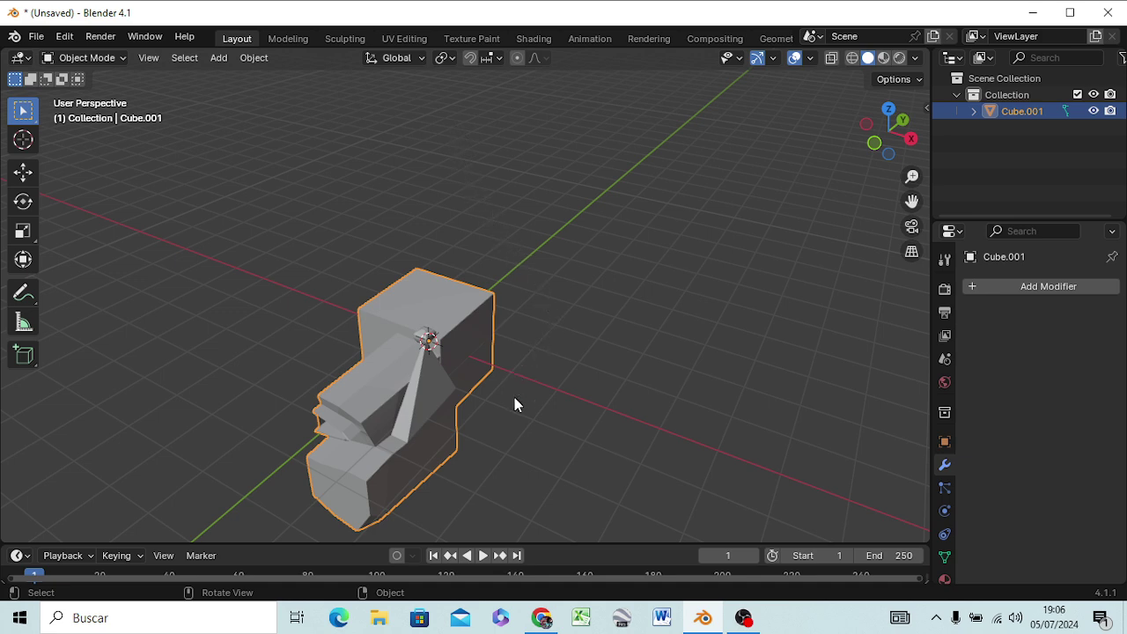
{"action": "key", "text": "ctrl+z"}
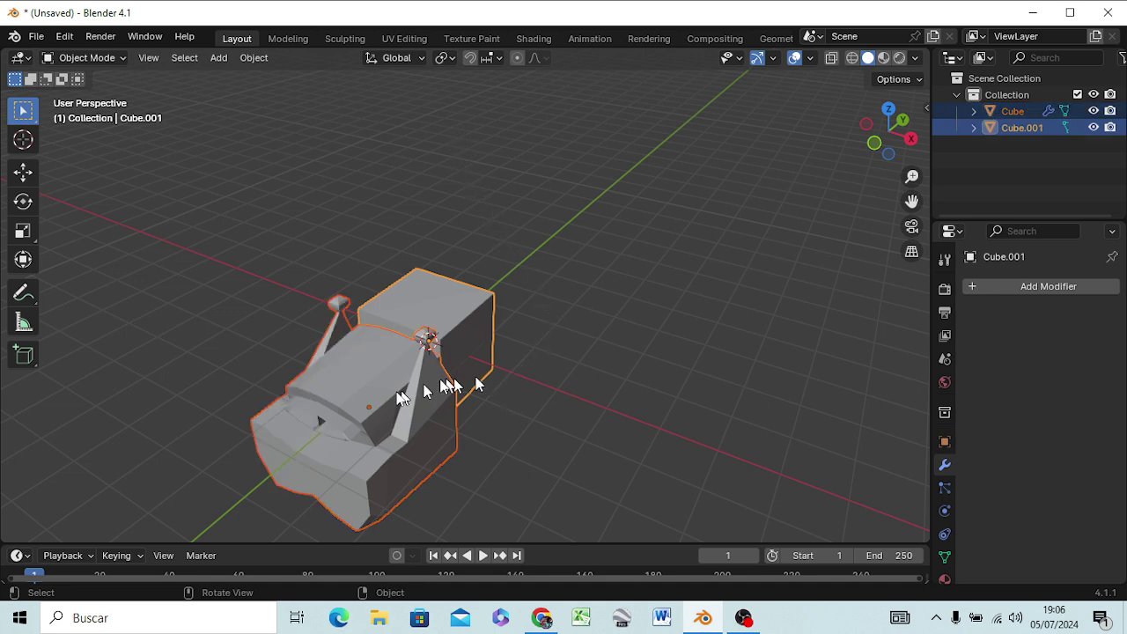
Step: Apply the car body's Mirror modifier permanently
{"action": "left_click", "coordinate": [344, 395]}
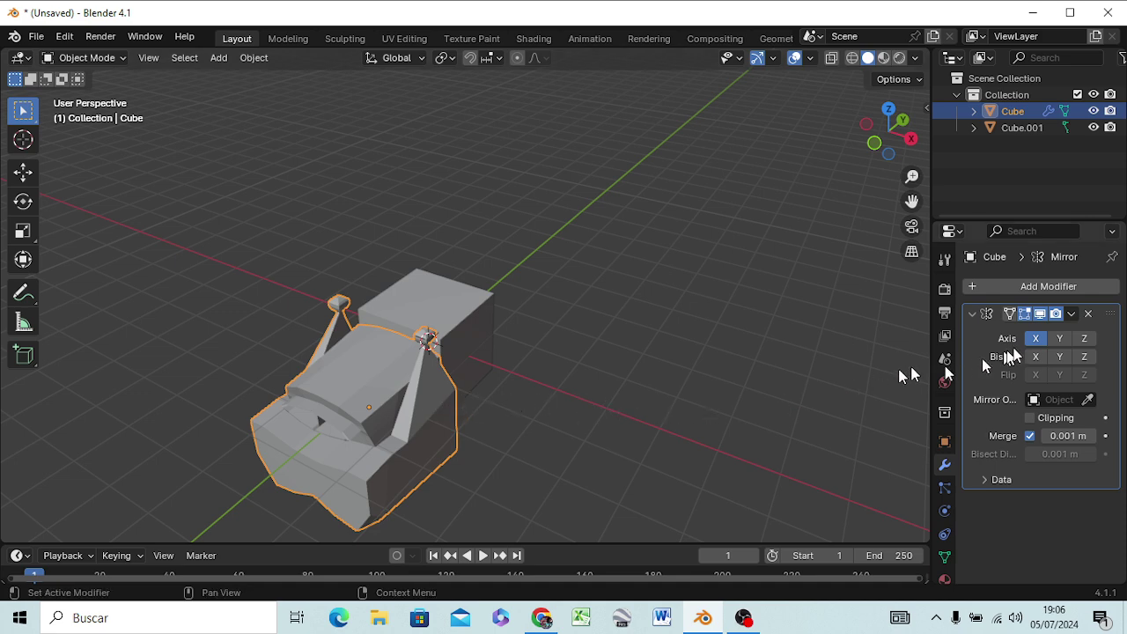
{"action": "left_click", "coordinate": [1036, 338]}
{"action": "left_click", "coordinate": [1073, 315]}
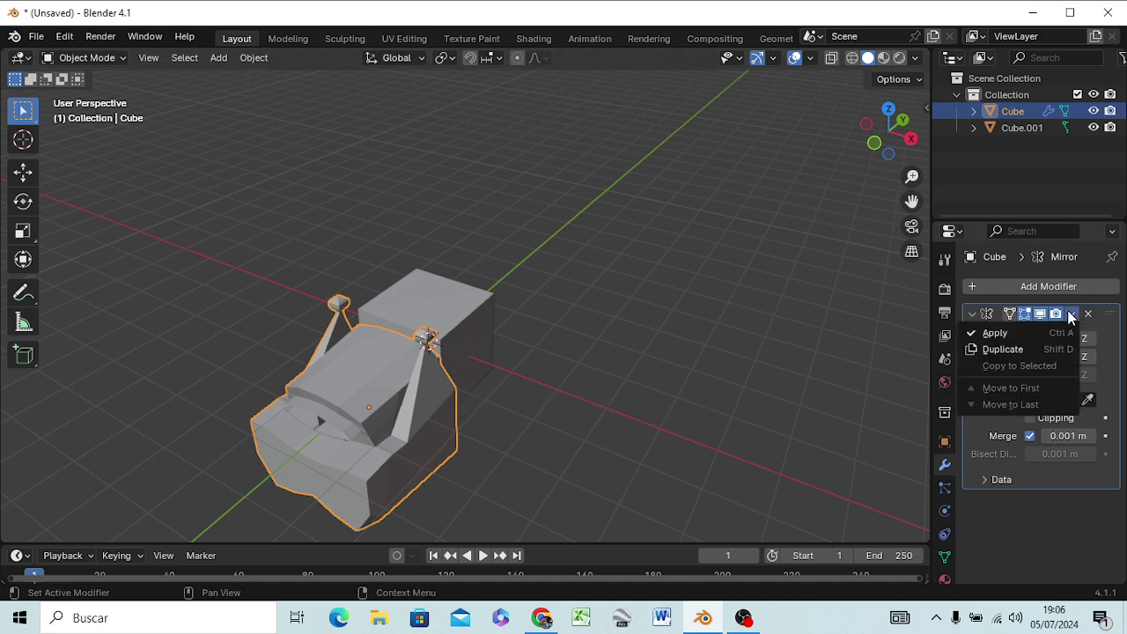
{"action": "left_click", "coordinate": [1071, 319]}
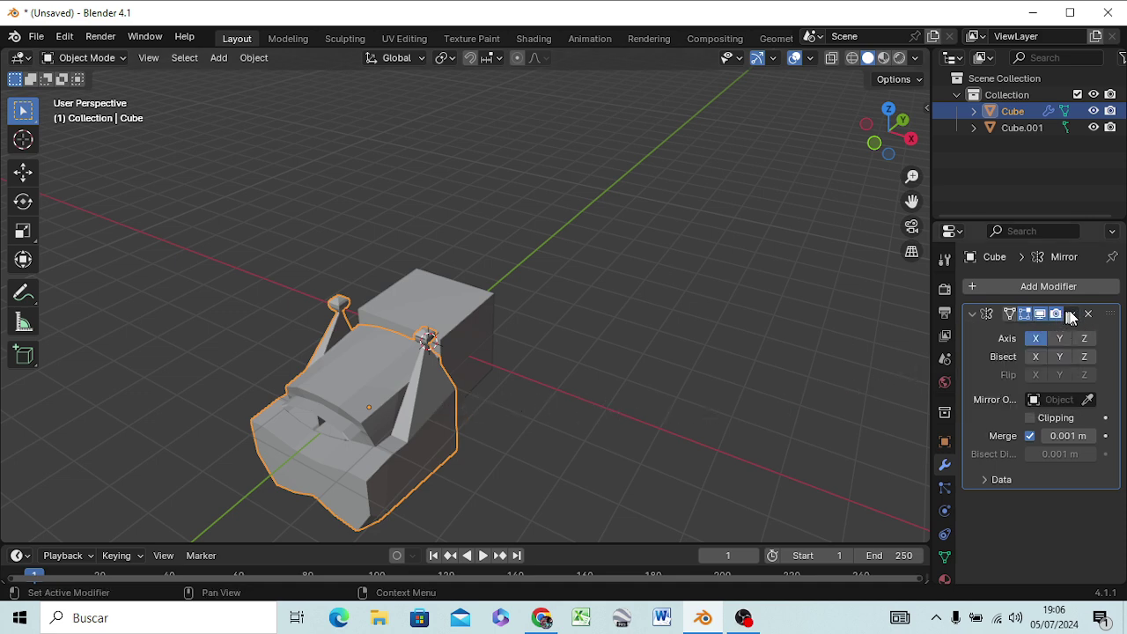
{"action": "left_click", "coordinate": [1072, 315]}
{"action": "left_click", "coordinate": [1022, 333]}
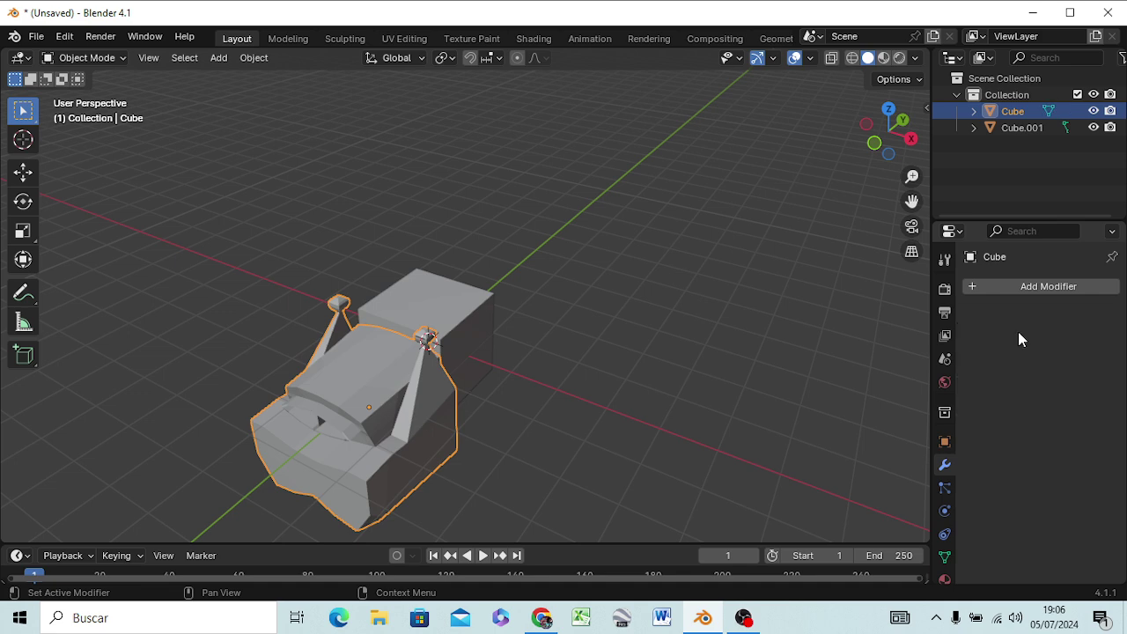
Step: Join the car body into the box as the single object Cube.001
{"action": "left_click", "coordinate": [441, 323], "text": "shift"}
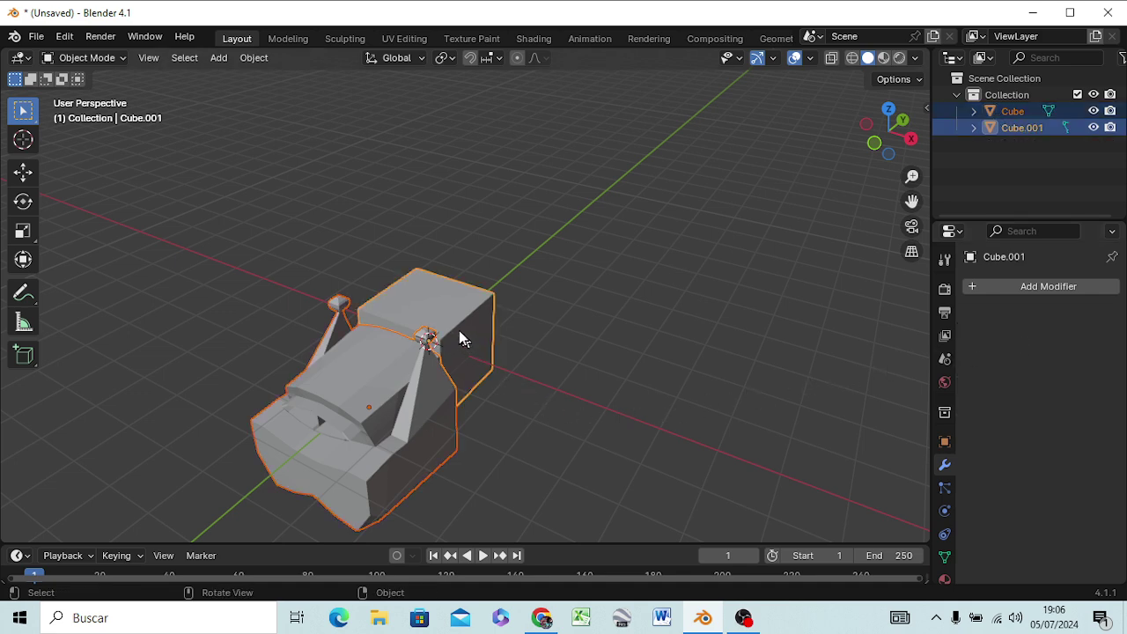
{"action": "right_click", "coordinate": [459, 330]}
{"action": "left_click", "coordinate": [431, 299]}
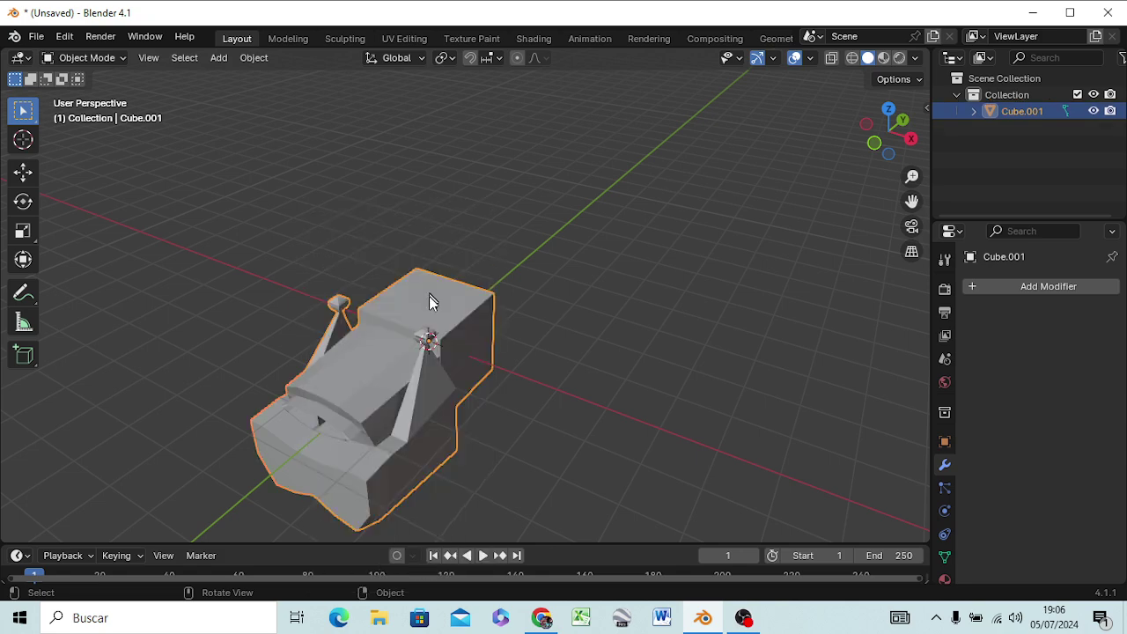
{"action": "mouse_move", "coordinate": [555, 414]}
{"action": "middle_mouse_down"}
{"action": "mouse_move", "coordinate": [365, 334]}
{"action": "mouse_move", "coordinate": [335, 342]}
{"action": "mouse_move", "coordinate": [528, 369]}
{"action": "mouse_move", "coordinate": [748, 382]}
{"action": "mouse_move", "coordinate": [744, 423]}
{"action": "mouse_move", "coordinate": [490, 437]}
{"action": "mouse_move", "coordinate": [420, 377]}
{"action": "mouse_move", "coordinate": [433, 360]}
{"action": "mouse_move", "coordinate": [445, 370]}
{"action": "middle_mouse_up"}
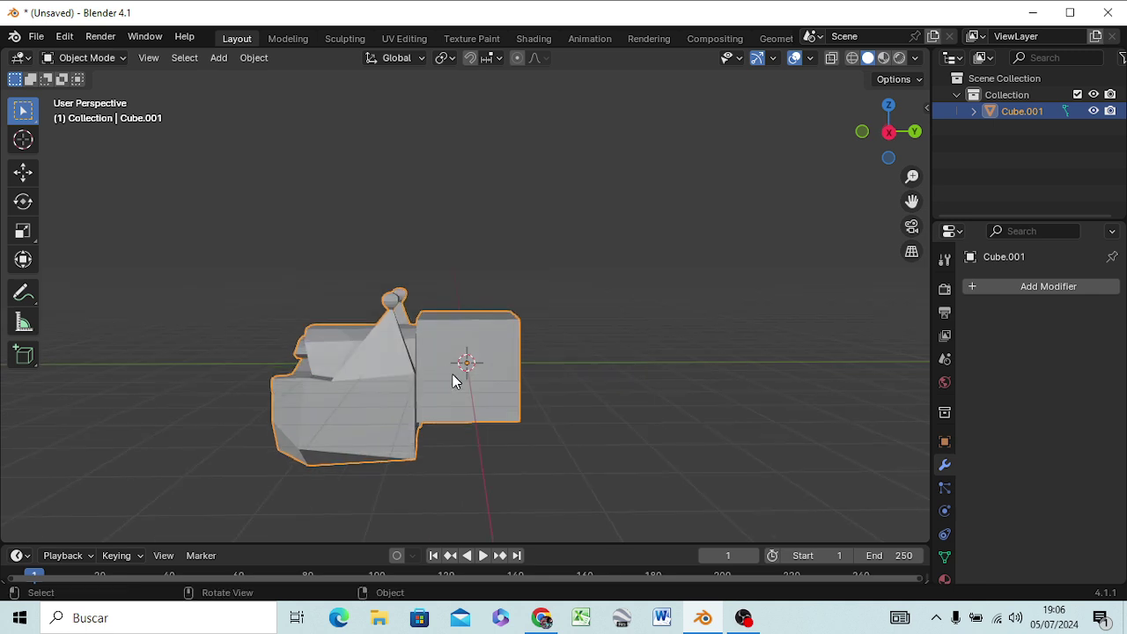
Step: Enter Edit Mode and select the box's side face in face-select mode
{"action": "key", "text": "Tab"}
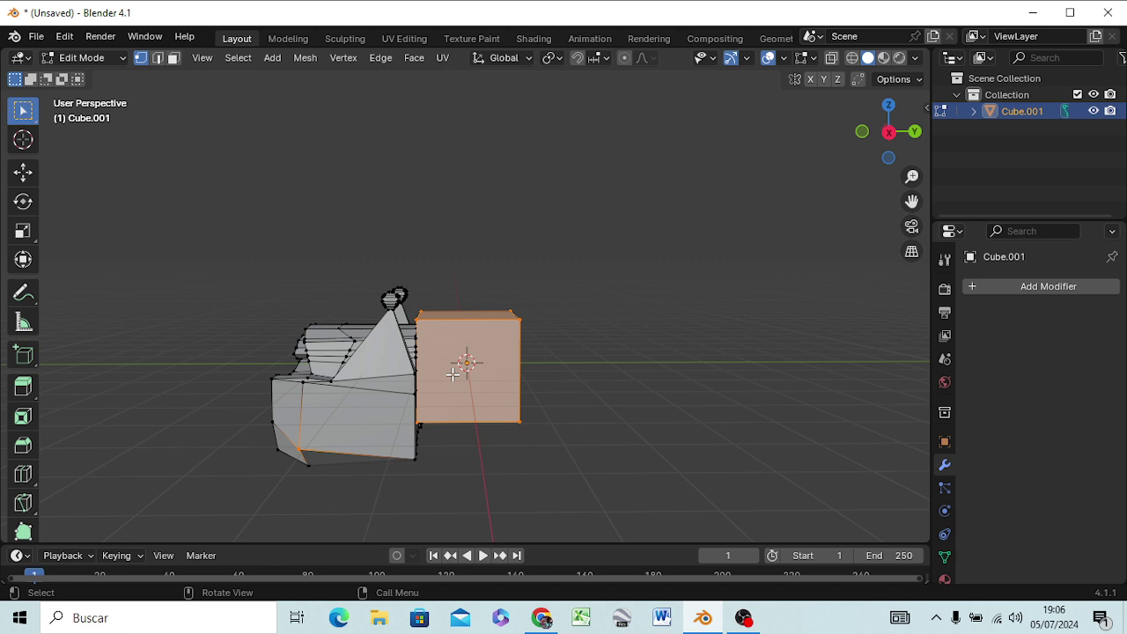
{"action": "left_click", "coordinate": [551, 322]}
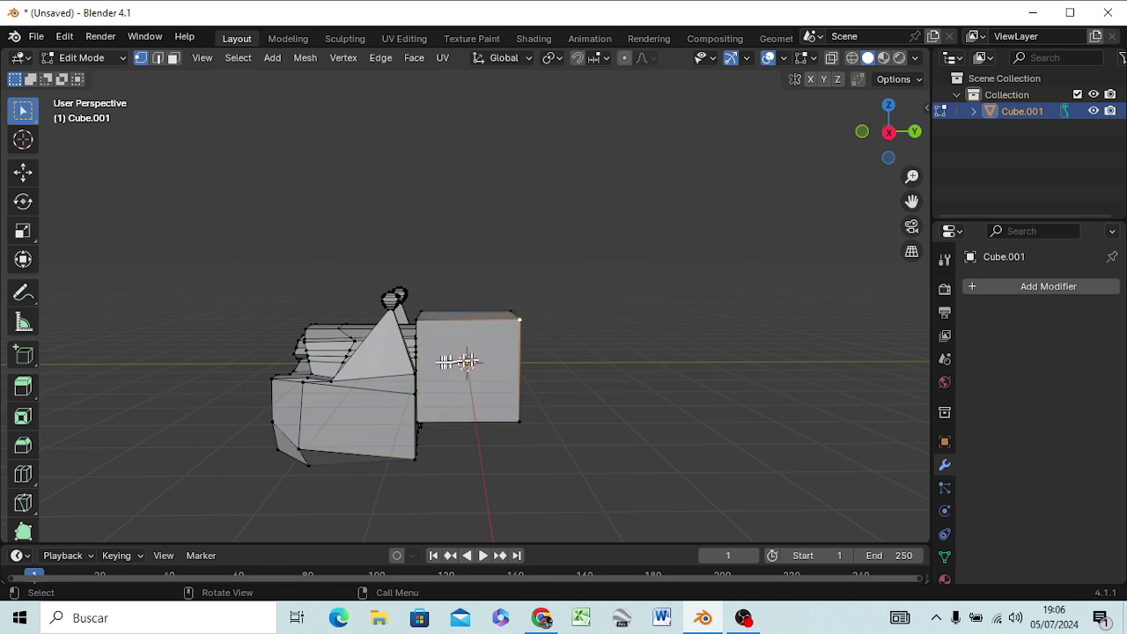
{"action": "left_click", "coordinate": [453, 361]}
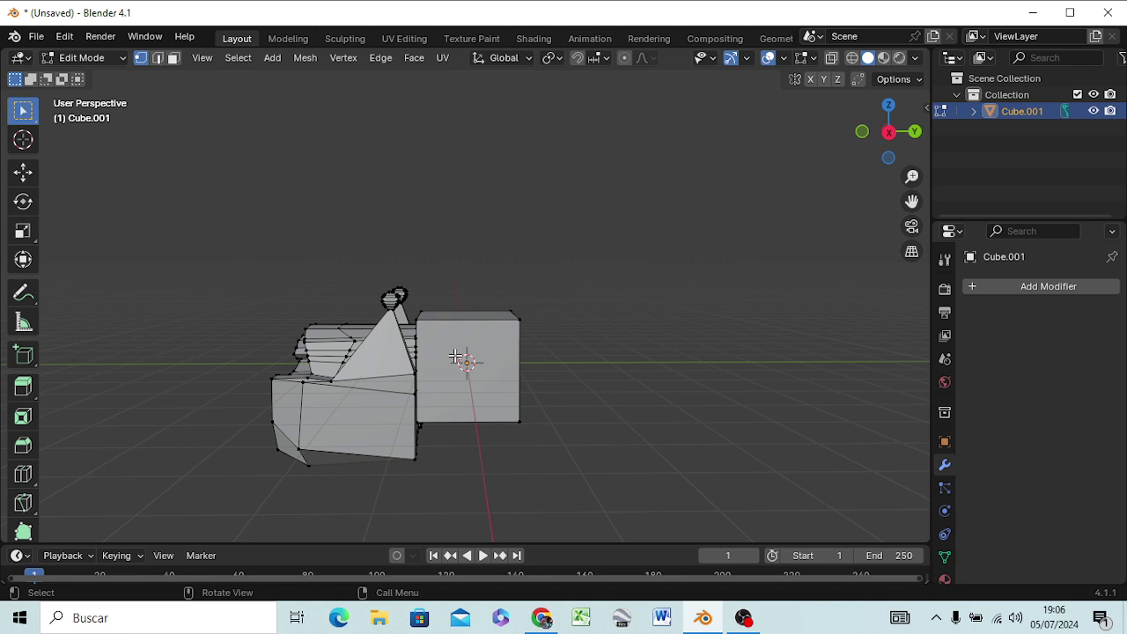
{"action": "key", "text": "3"}
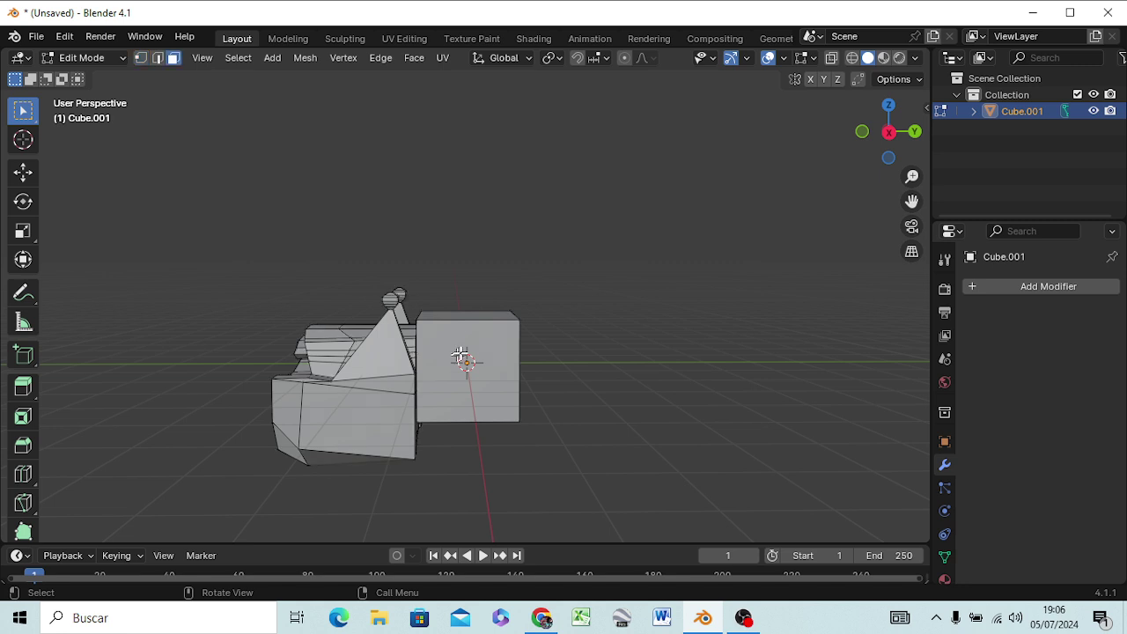
{"action": "left_click", "coordinate": [487, 352]}
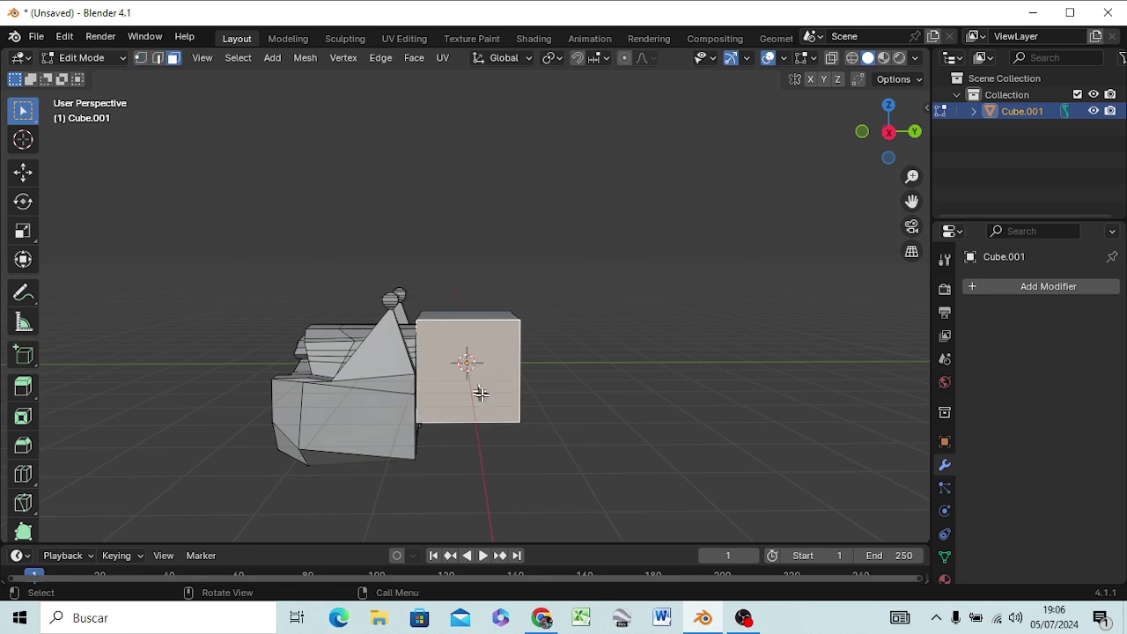
Step: In Back Orthographic view, triangulate the selected face and select the box's large back face
{"action": "middle_click_drag", "start_coordinate": [465, 433], "coordinate": [661, 430]}
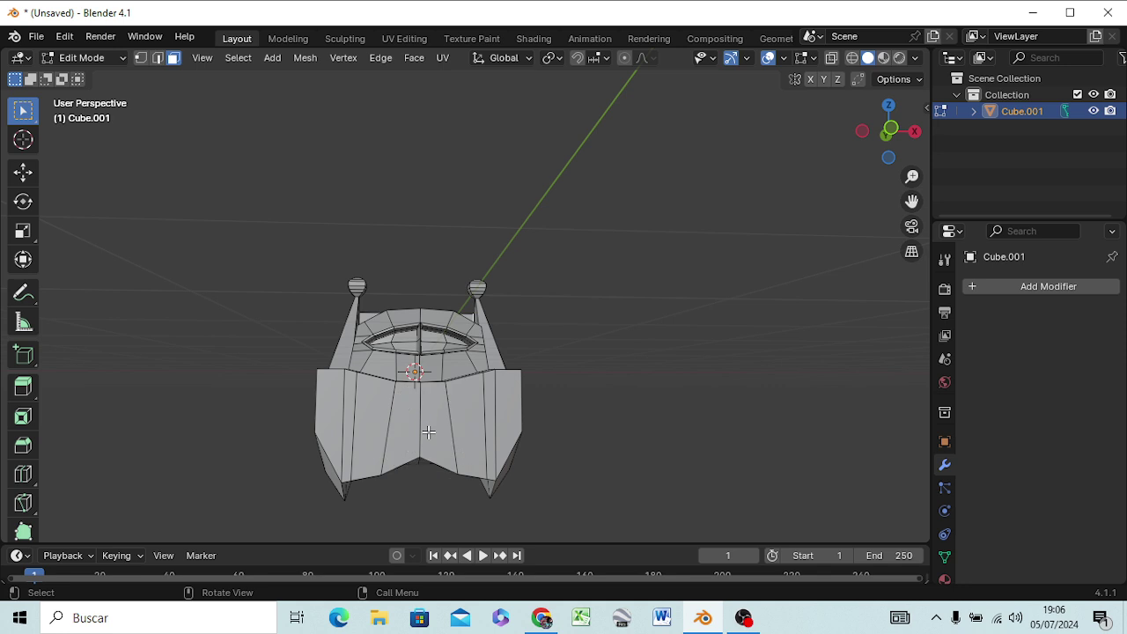
{"action": "key", "text": "KP_3"}
{"action": "key", "text": "KP_1"}
{"action": "key", "text": "ctrl+KP_1"}
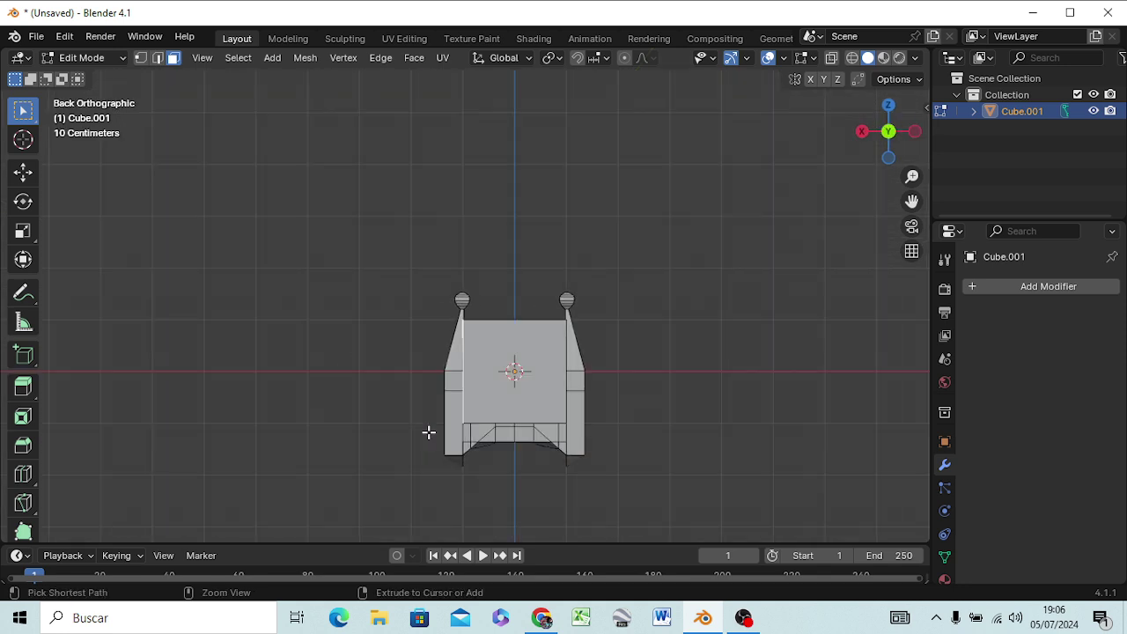
{"action": "key", "text": "ctrl+t"}
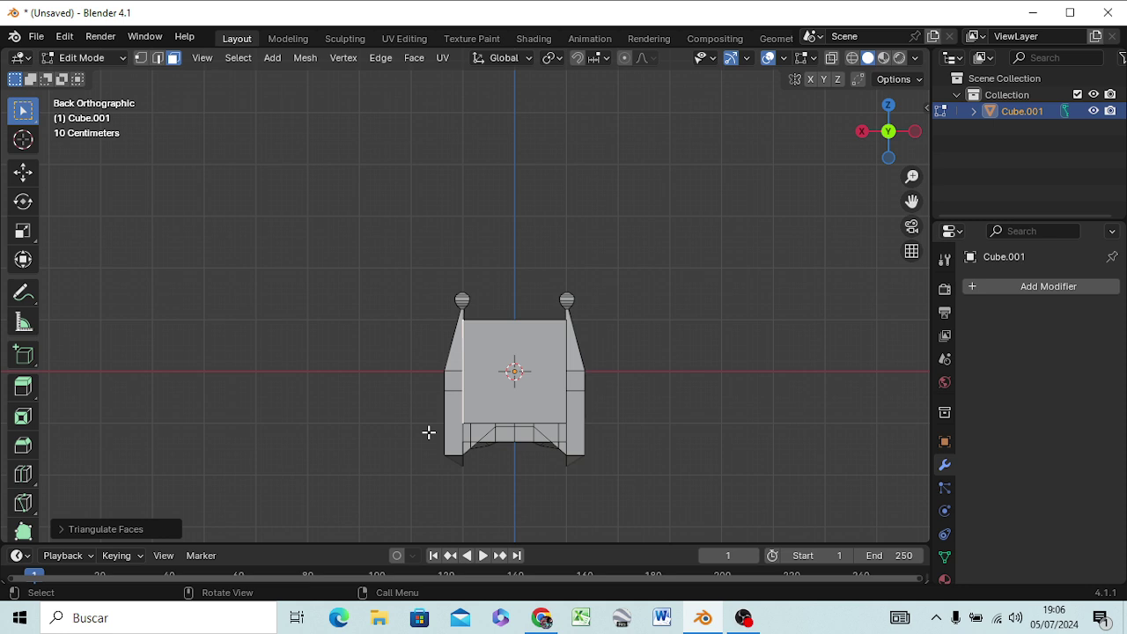
{"action": "left_click", "coordinate": [525, 346]}
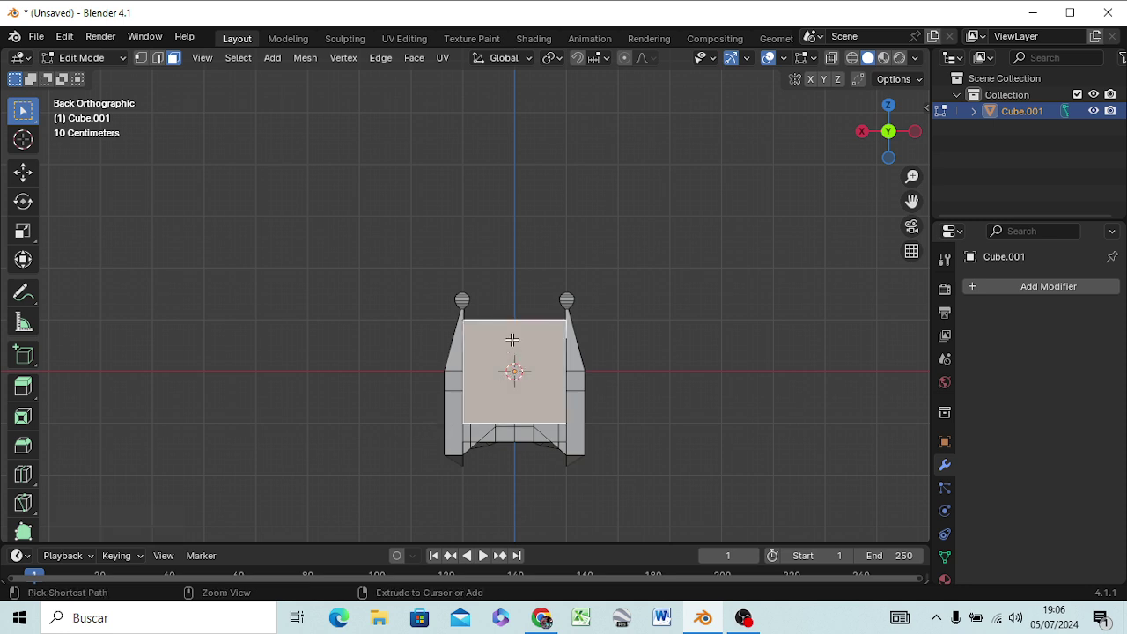
Step: Add a centred vertical edge loop across the rear box
{"action": "key", "text": "ctrl+r"}
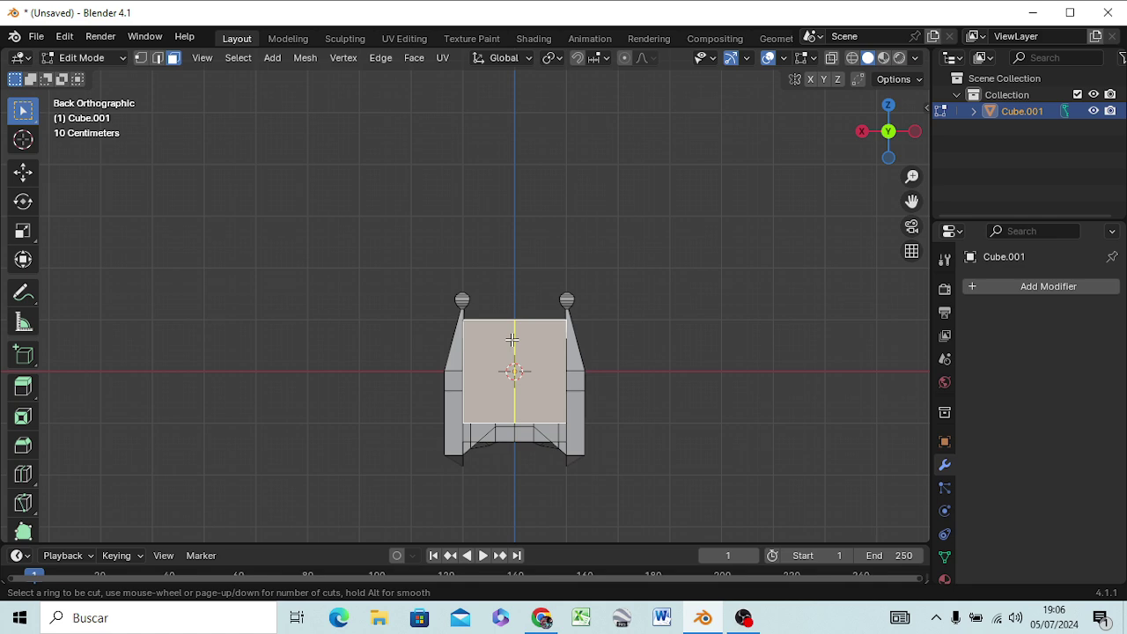
{"action": "left_click", "coordinate": [512, 339]}
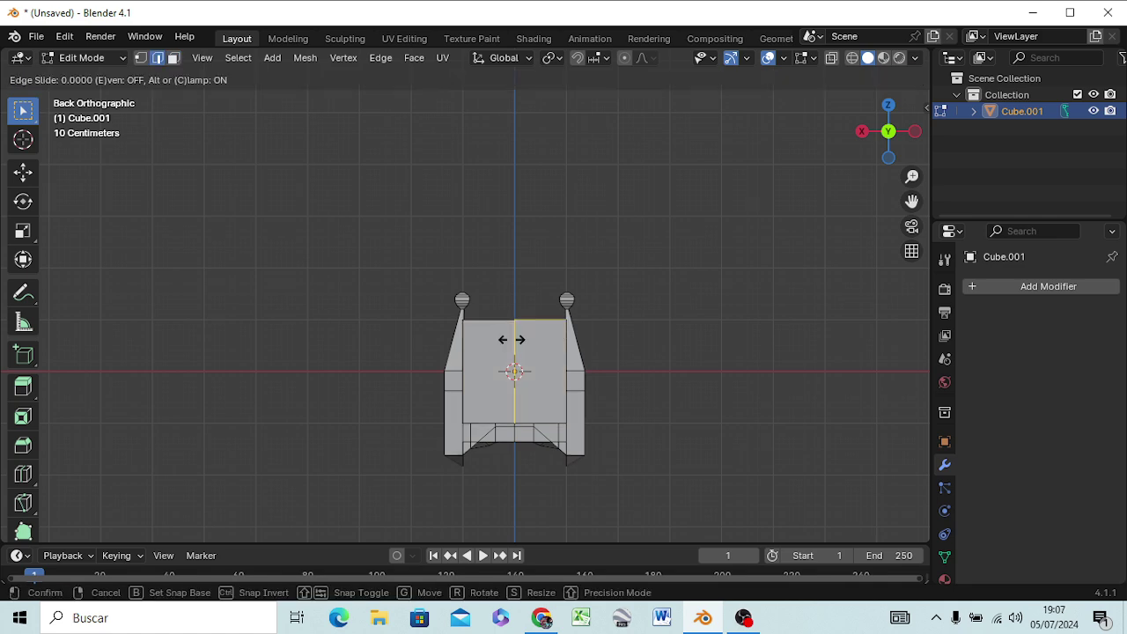
{"action": "left_click", "coordinate": [513, 339]}
{"action": "mouse_move", "coordinate": [498, 352]}
{"action": "middle_mouse_down"}
{"action": "mouse_move", "coordinate": [861, 379]}
{"action": "mouse_move", "coordinate": [76, 289]}
{"action": "mouse_move", "coordinate": [881, 299]}
{"action": "mouse_move", "coordinate": [868, 327]}
{"action": "mouse_move", "coordinate": [876, 353]}
{"action": "mouse_move", "coordinate": [760, 415]}
{"action": "mouse_move", "coordinate": [487, 392]}
{"action": "mouse_move", "coordinate": [617, 438]}
{"action": "mouse_move", "coordinate": [843, 360]}
{"action": "mouse_move", "coordinate": [662, 394]}
{"action": "middle_mouse_up"}
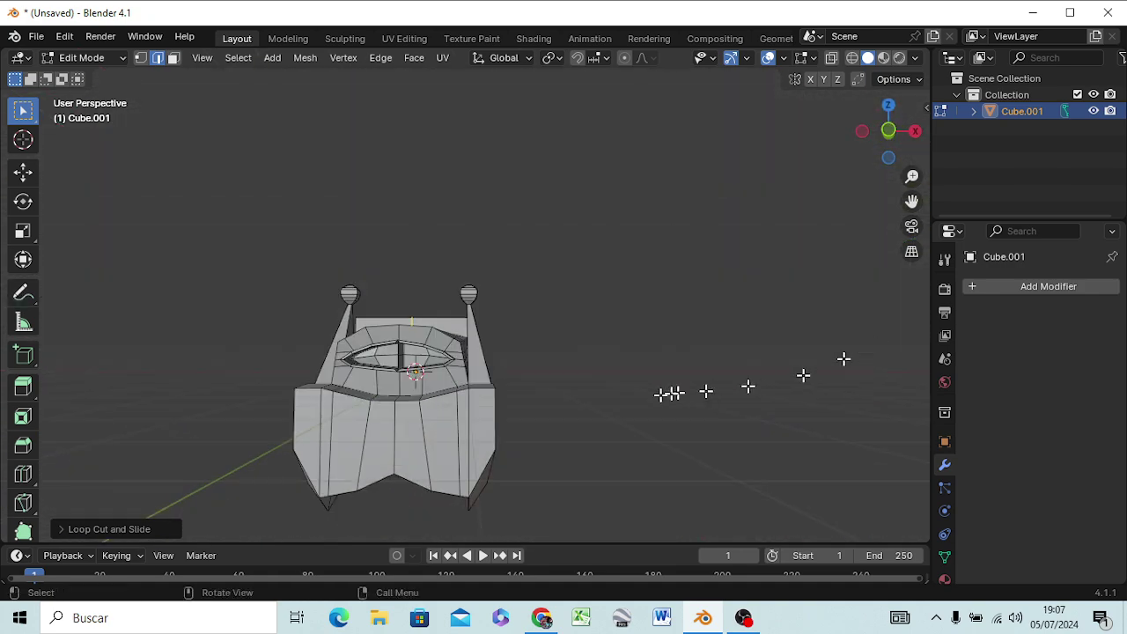
Step: Preview a second loop cut across the mesh, then cancel it
{"action": "left_click", "coordinate": [399, 339]}
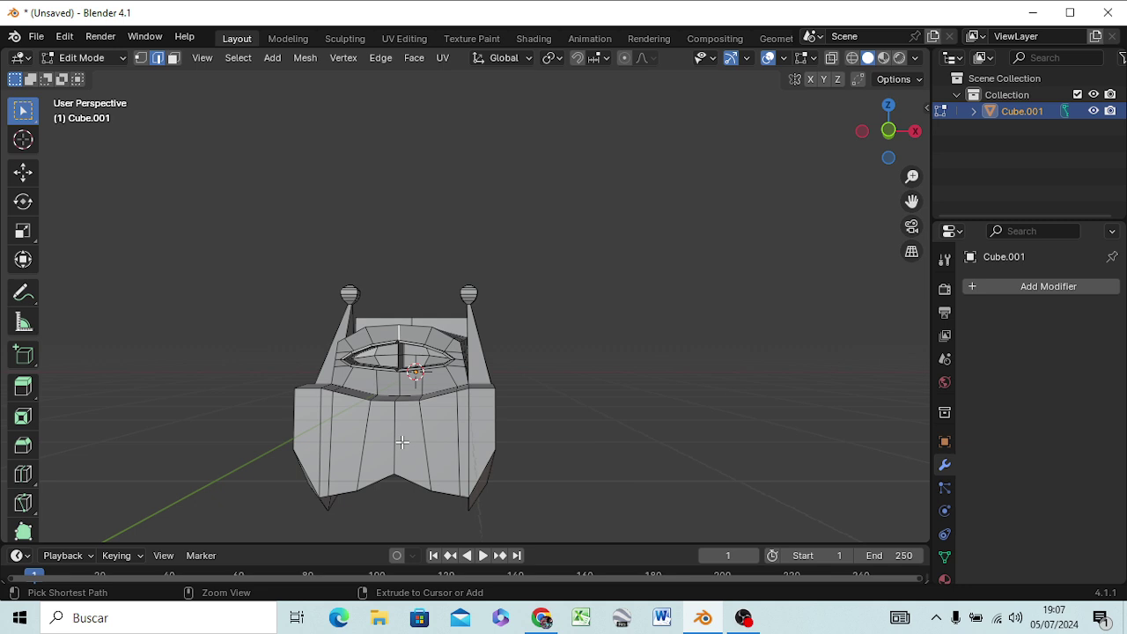
{"action": "key", "text": "ctrl+r"}
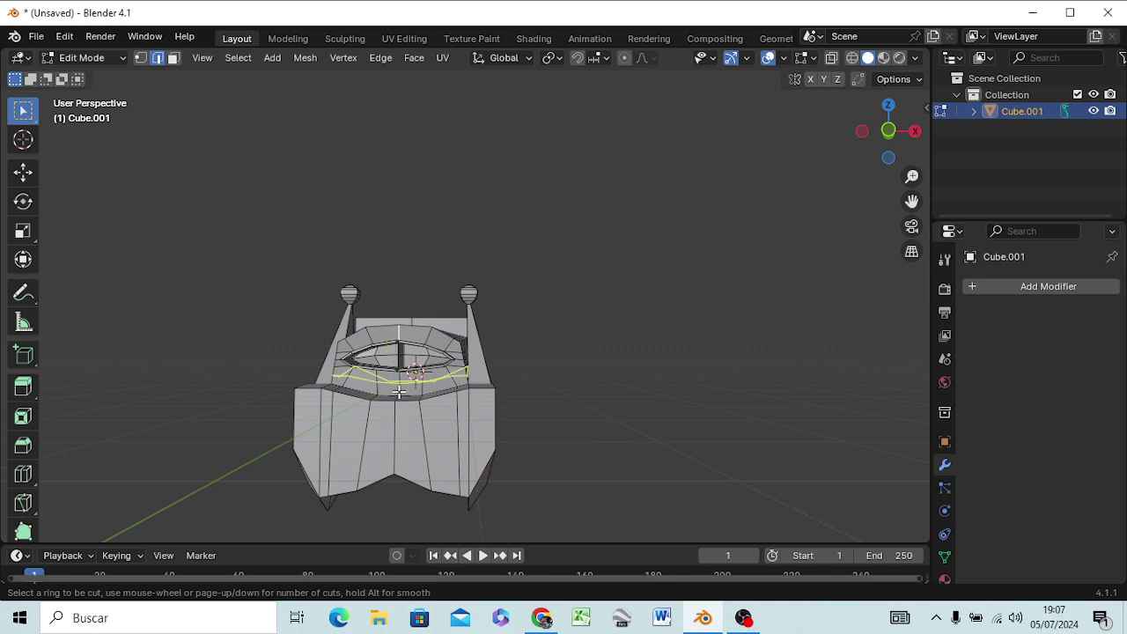
{"action": "key", "text": "Escape"}
Step: From the front view, preview another edge loop on the body and cancel it
{"action": "key", "text": "KP_1"}
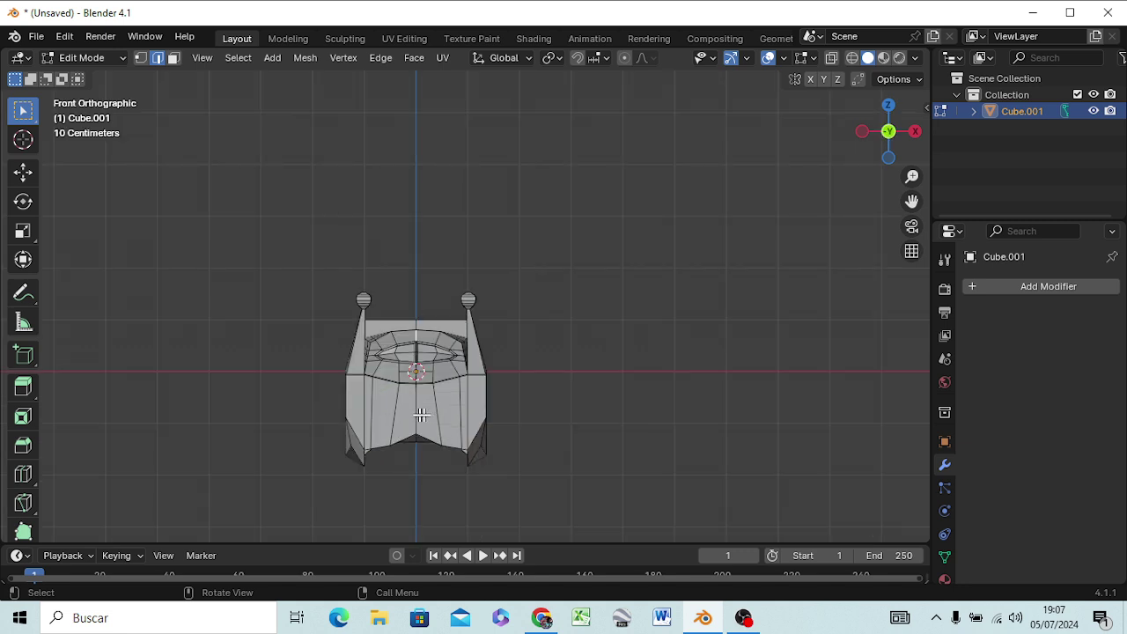
{"action": "key", "text": "ctrl"}
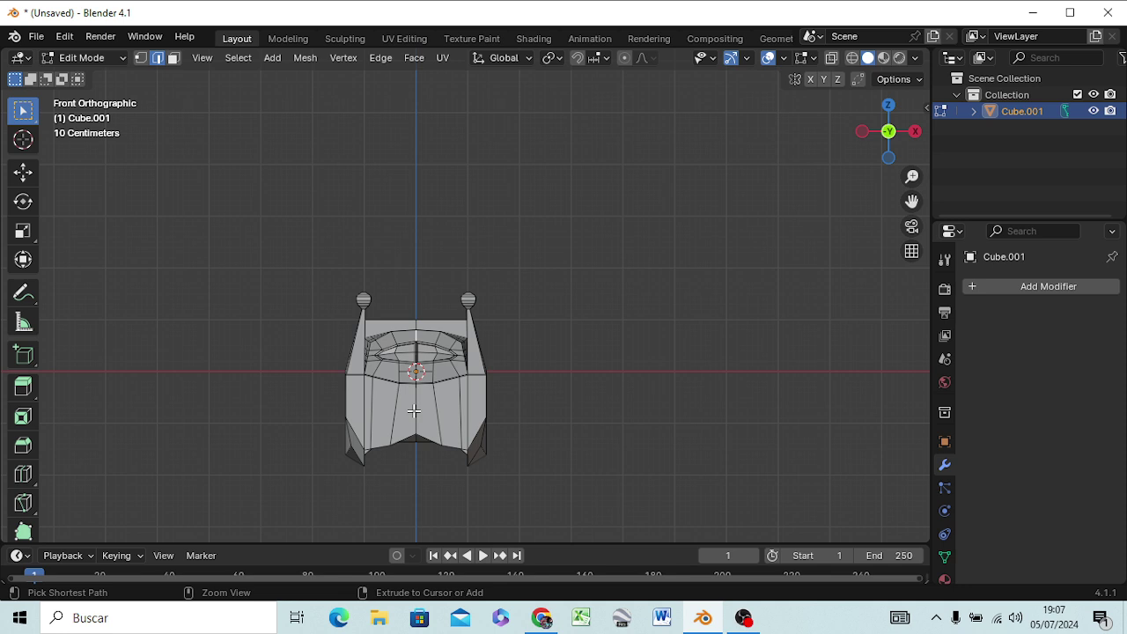
{"action": "key", "text": "ctrl+r"}
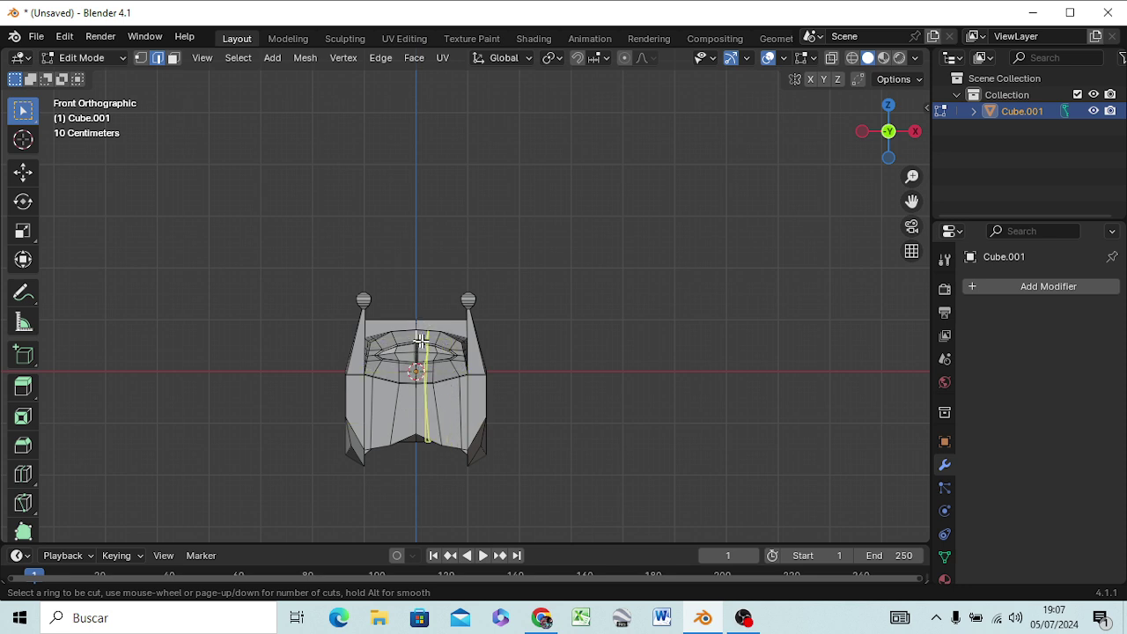
{"action": "right_click", "coordinate": [602, 384]}
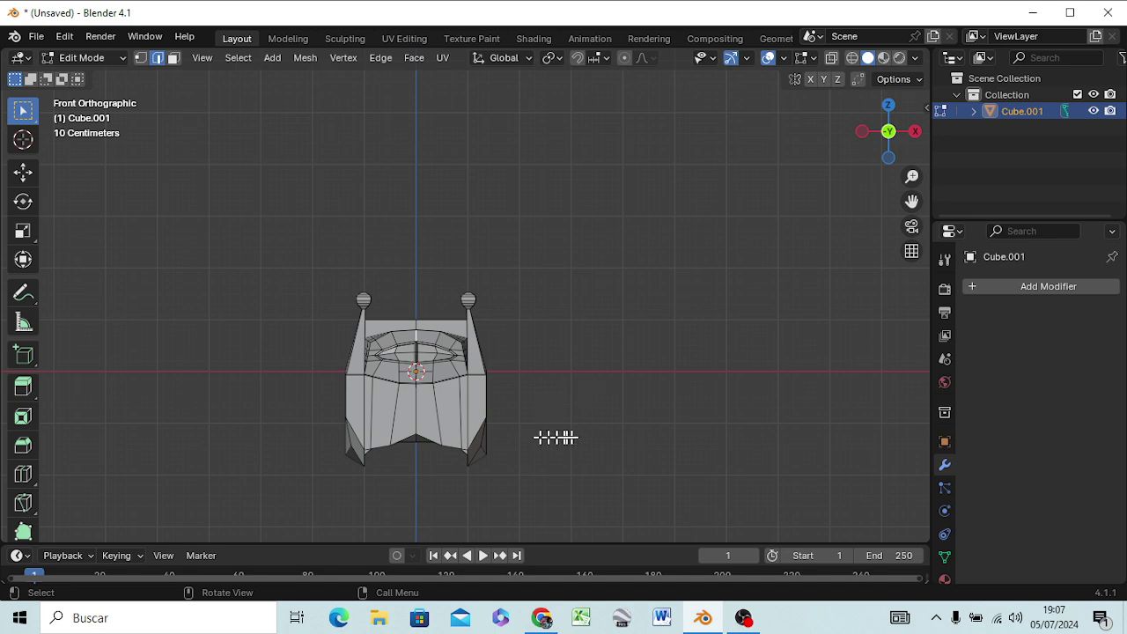
{"action": "mouse_move", "coordinate": [554, 438]}
{"action": "middle_mouse_down"}
{"action": "mouse_move", "coordinate": [335, 425]}
{"action": "mouse_move", "coordinate": [407, 426]}
{"action": "middle_mouse_up"}
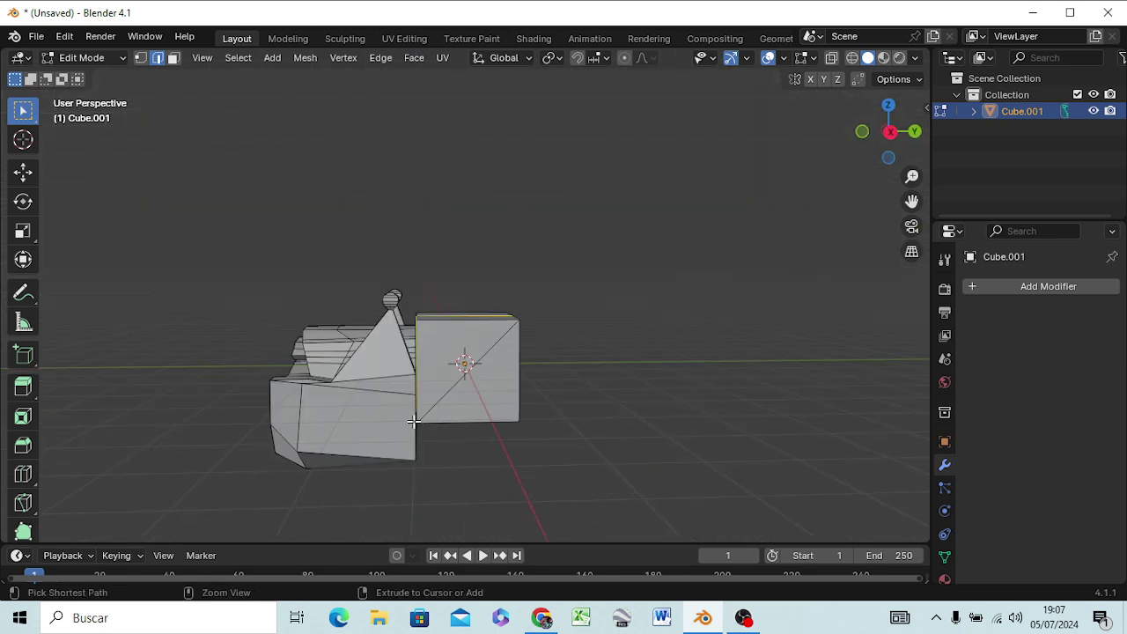
Step: Select the box's front face, then select the whole mesh in vertex mode and return to Object Mode
{"action": "key", "text": "3"}
{"action": "left_click", "coordinate": [505, 403]}
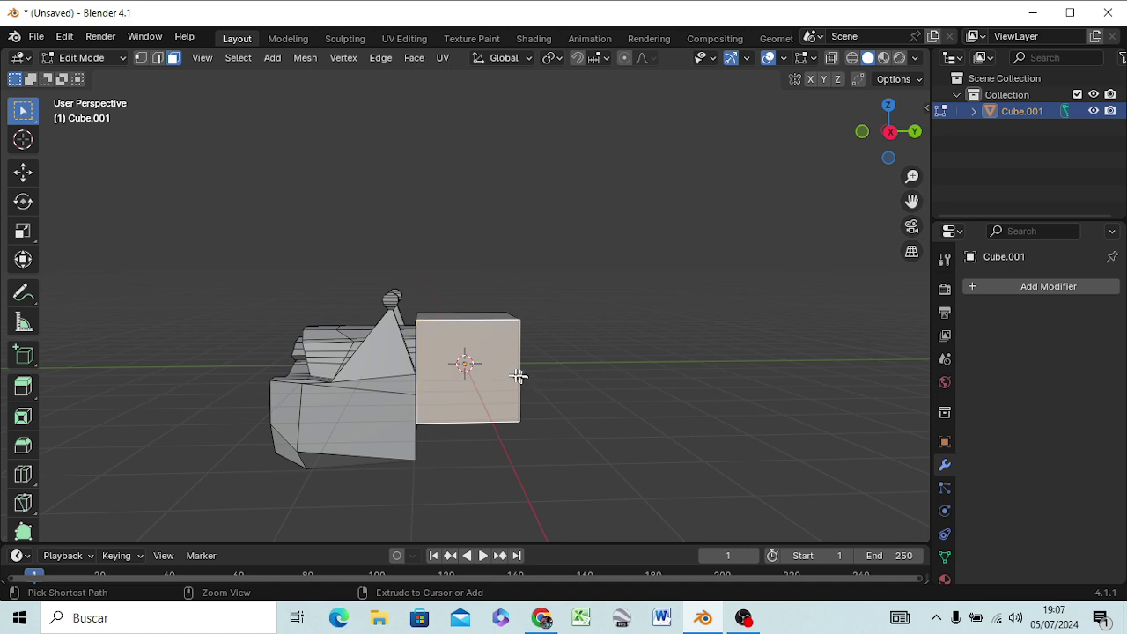
{"action": "middle_click_drag", "start_coordinate": [521, 377], "coordinate": [340, 415]}
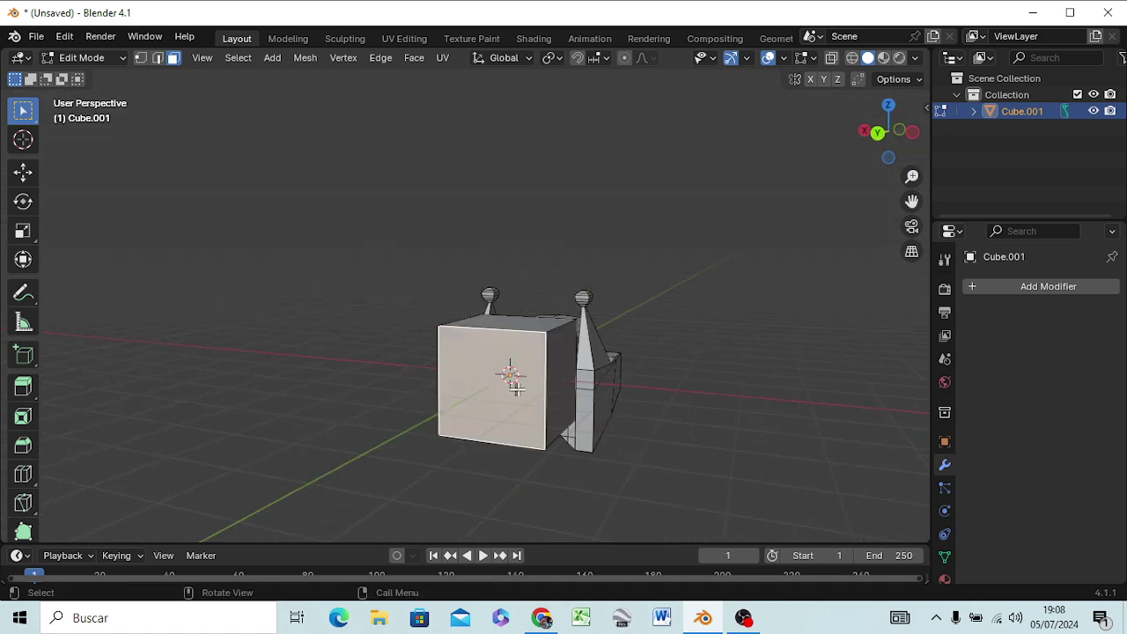
{"action": "key", "text": "ctrl+1"}
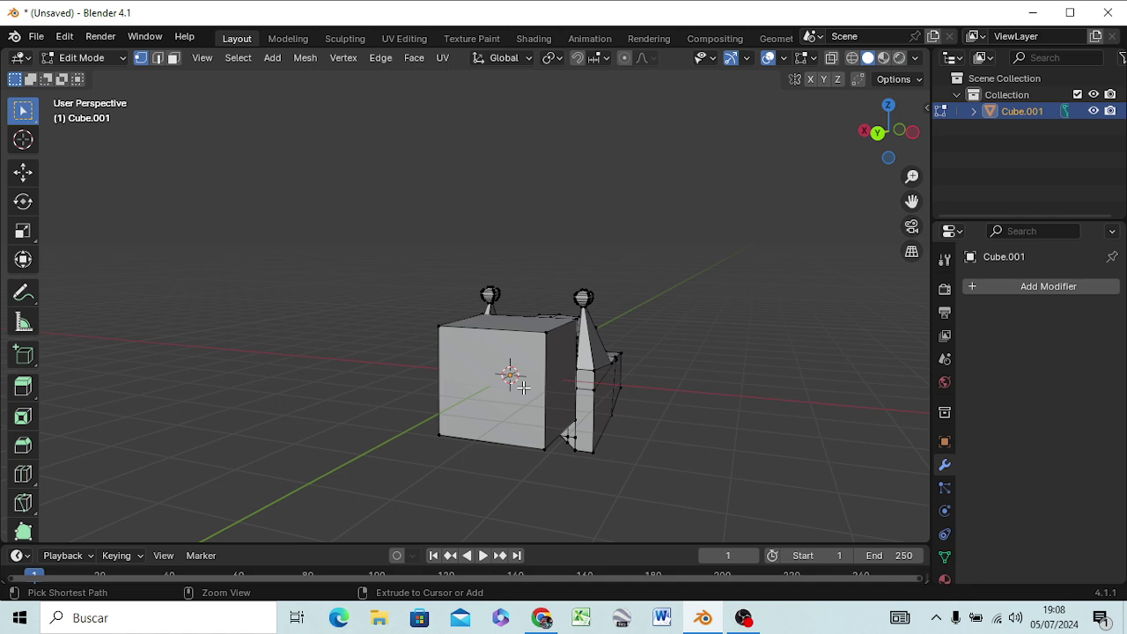
{"action": "key", "text": "a"}
{"action": "key", "text": "Tab"}
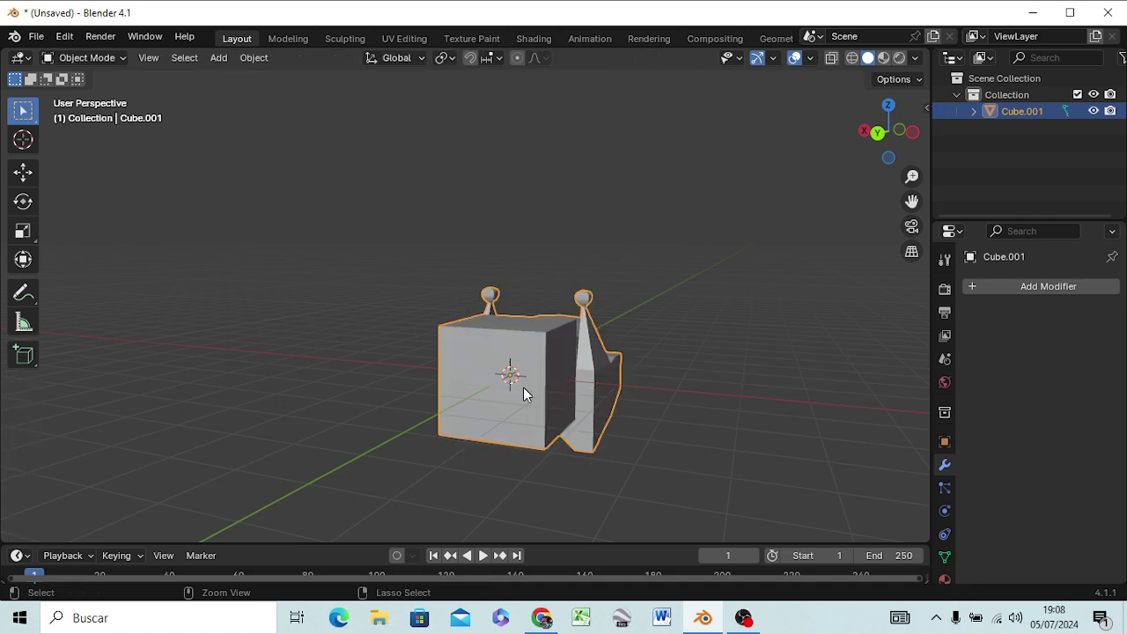
Step: Turn off Edit Mode display on Cube's Mirror modifier, then select the Cube.001 box
{"action": "key", "text": "shift+d"}
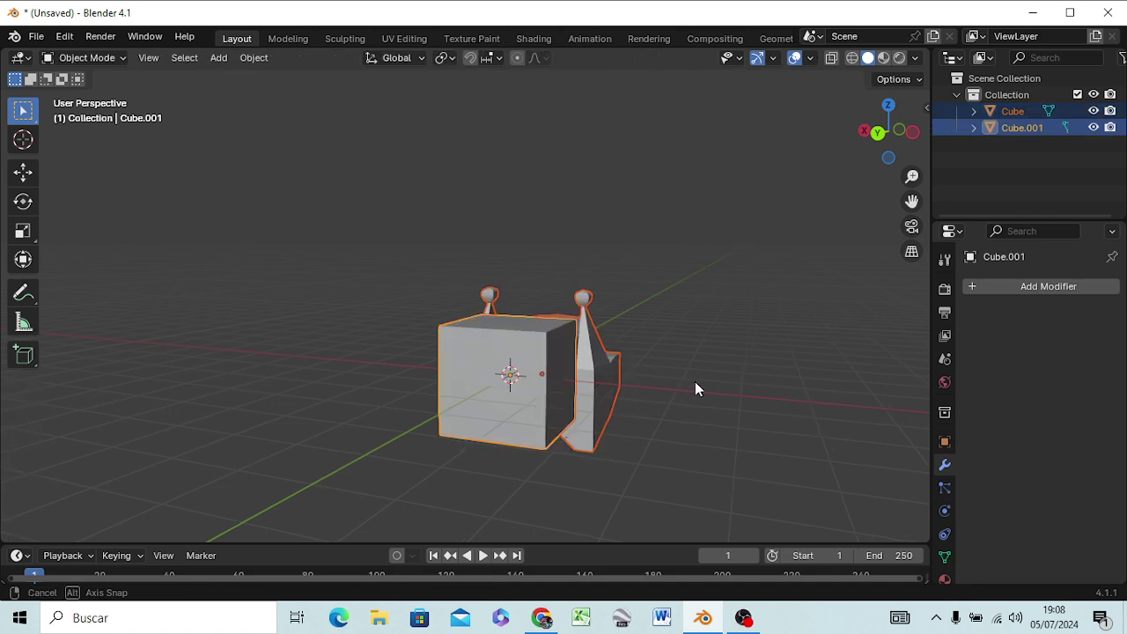
{"action": "mouse_move", "coordinate": [696, 388]}
{"action": "middle_mouse_down"}
{"action": "mouse_move", "coordinate": [135, 441]}
{"action": "mouse_move", "coordinate": [194, 395]}
{"action": "middle_mouse_up"}
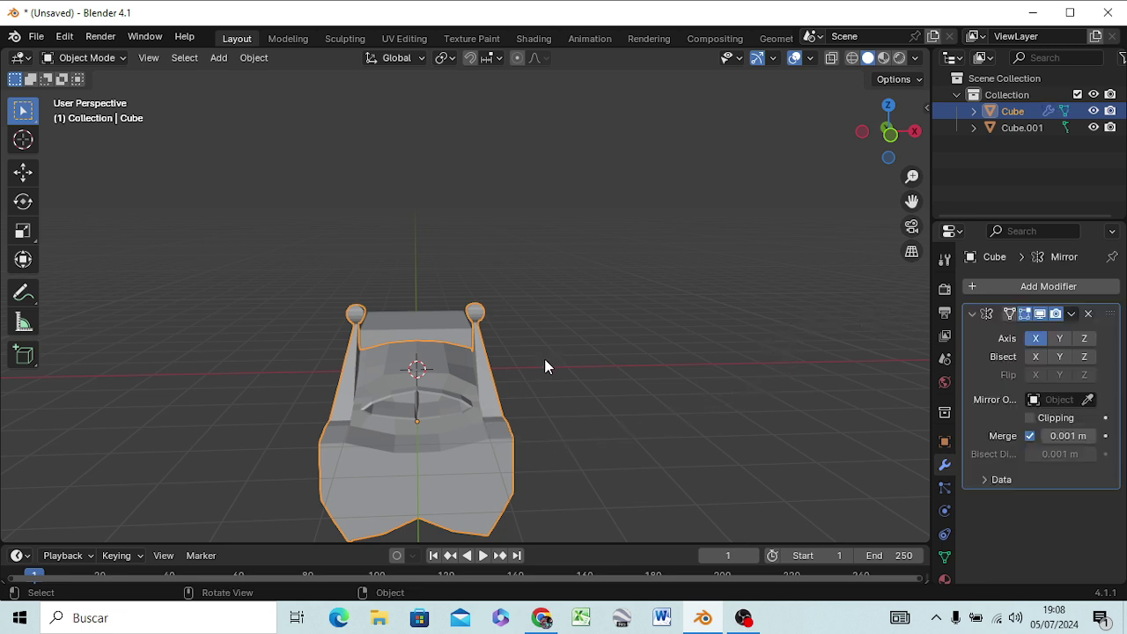
{"action": "left_click", "coordinate": [1024, 315]}
{"action": "key", "text": "Tab"}
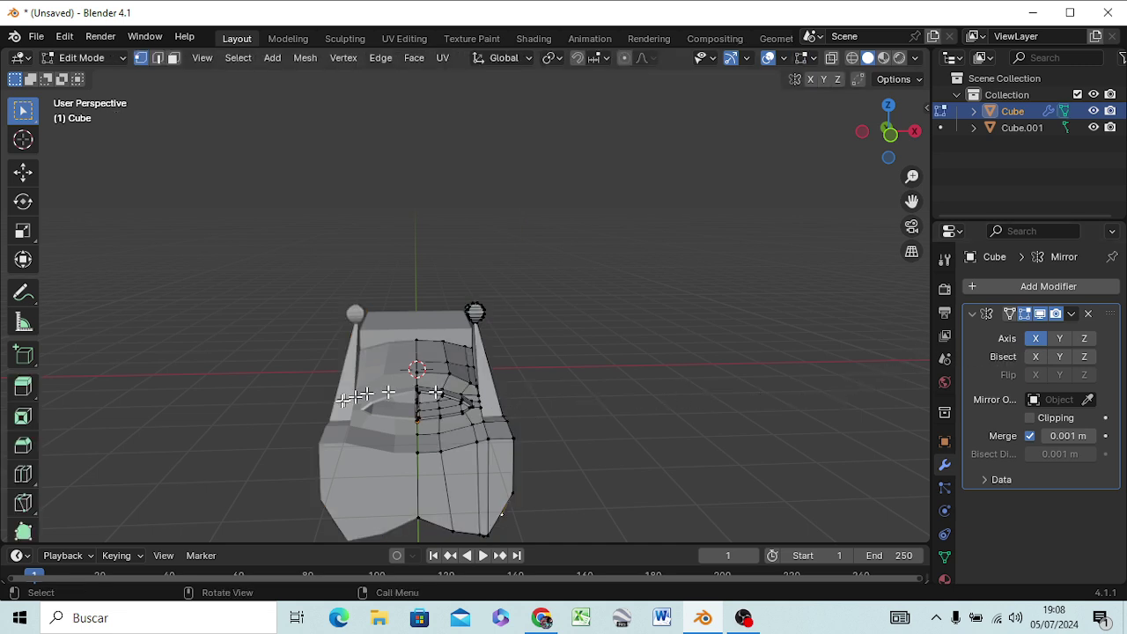
{"action": "left_click", "coordinate": [1024, 313]}
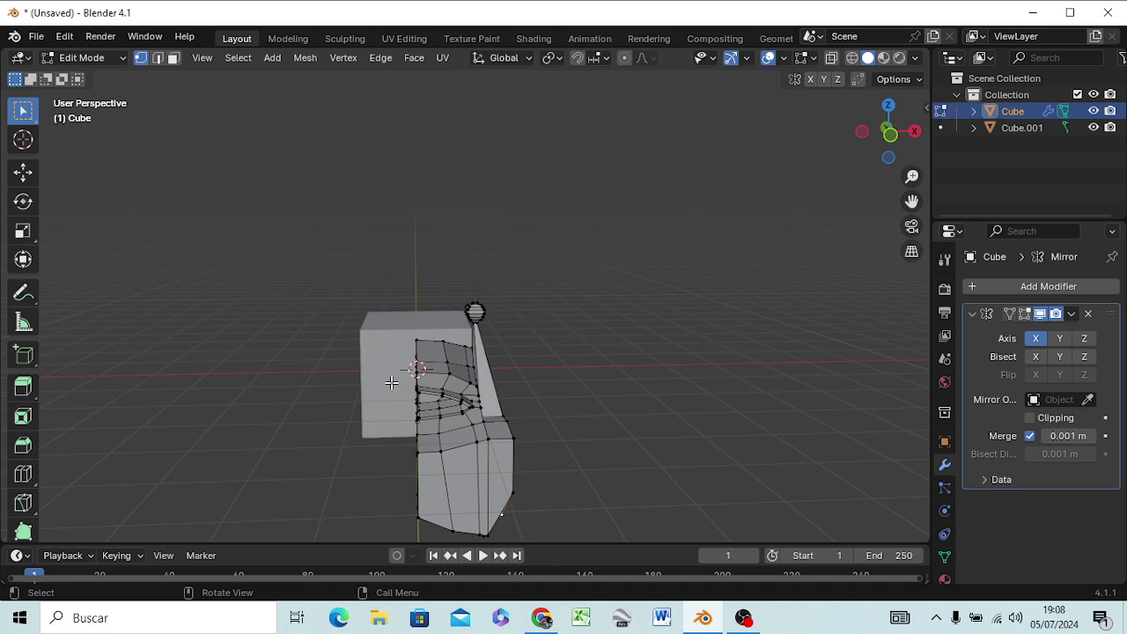
{"action": "mouse_move", "coordinate": [414, 387]}
{"action": "middle_mouse_down"}
{"action": "mouse_move", "coordinate": [747, 370]}
{"action": "mouse_move", "coordinate": [536, 402]}
{"action": "middle_mouse_up"}
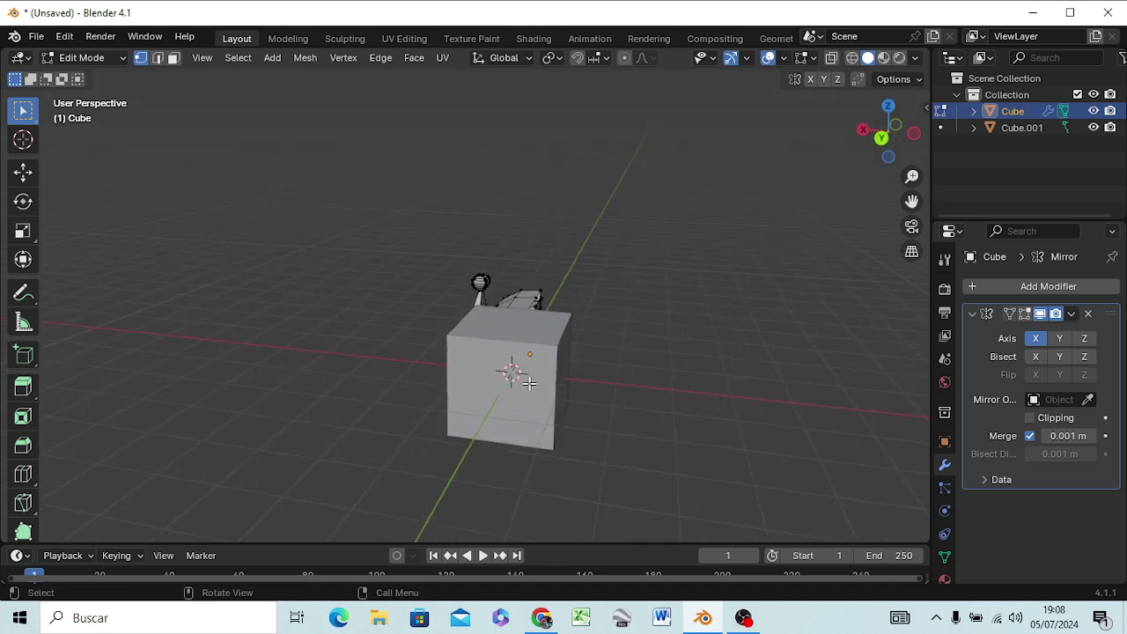
{"action": "key", "text": "Tab"}
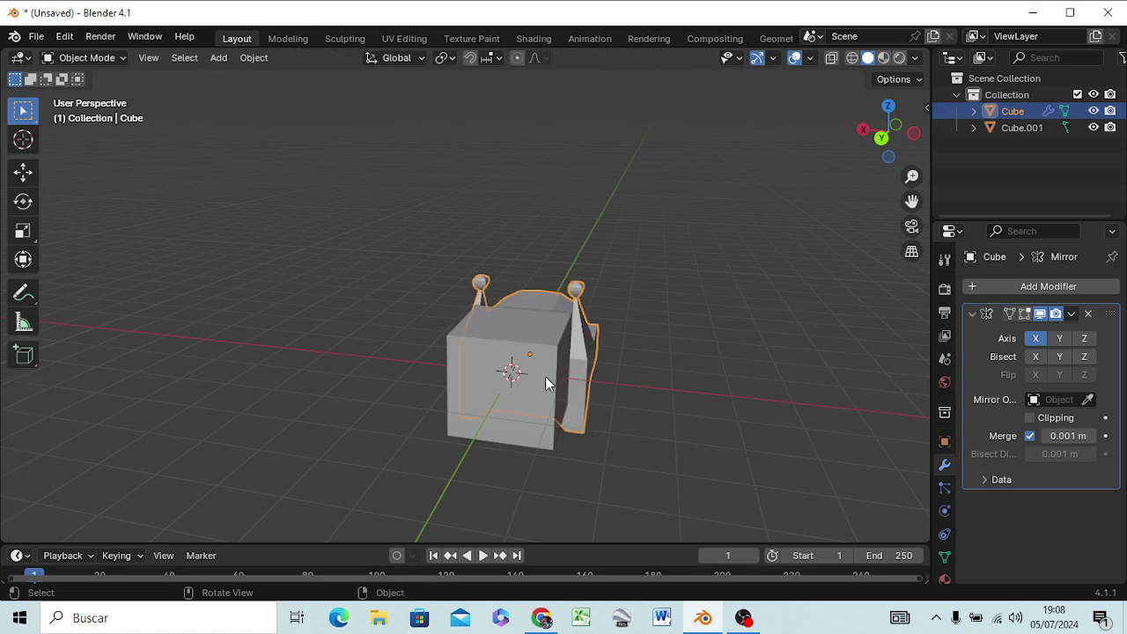
{"action": "left_click", "coordinate": [459, 431]}
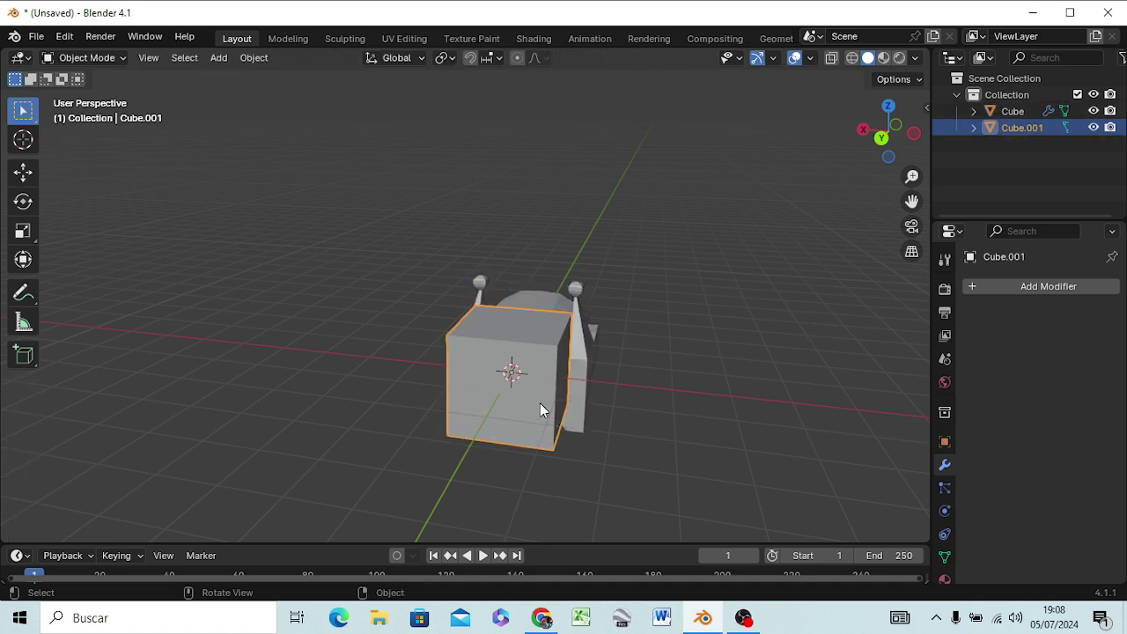
Step: Cut a centred vertical edge loop through Cube.001 in Edit Mode
{"action": "key", "text": "Tab"}
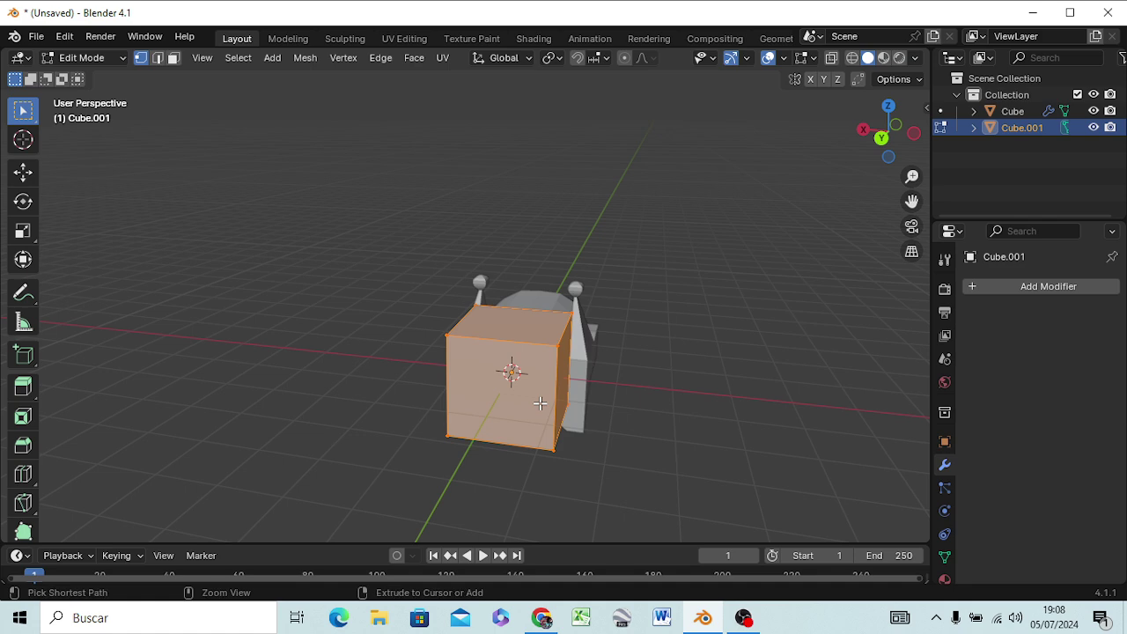
{"action": "key", "text": "ctrl+r"}
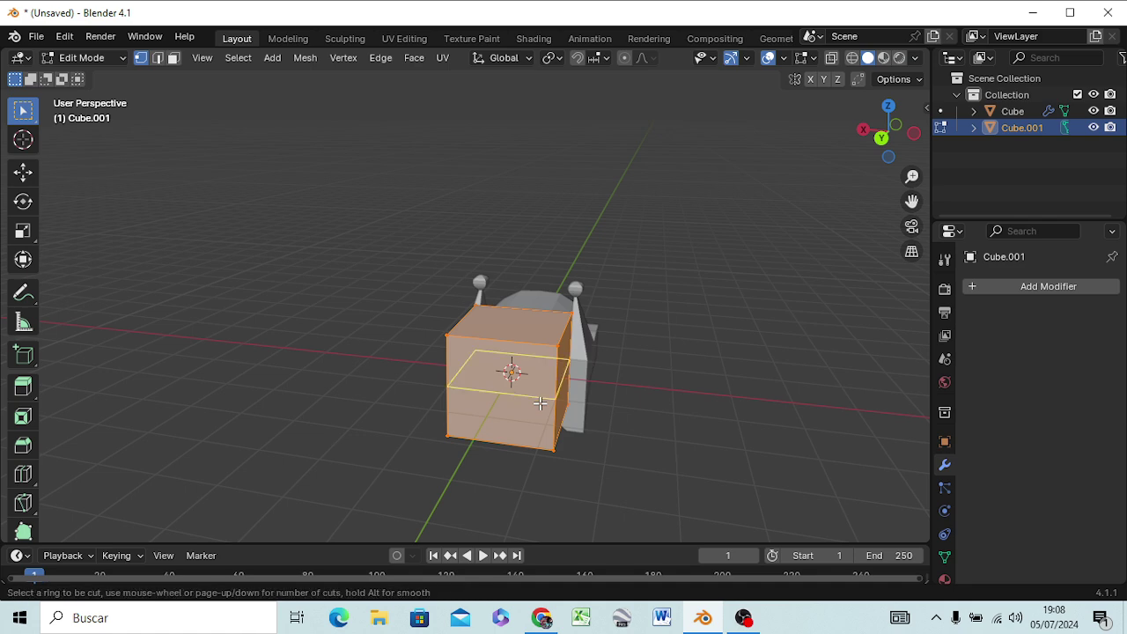
{"action": "left_click", "coordinate": [511, 368]}
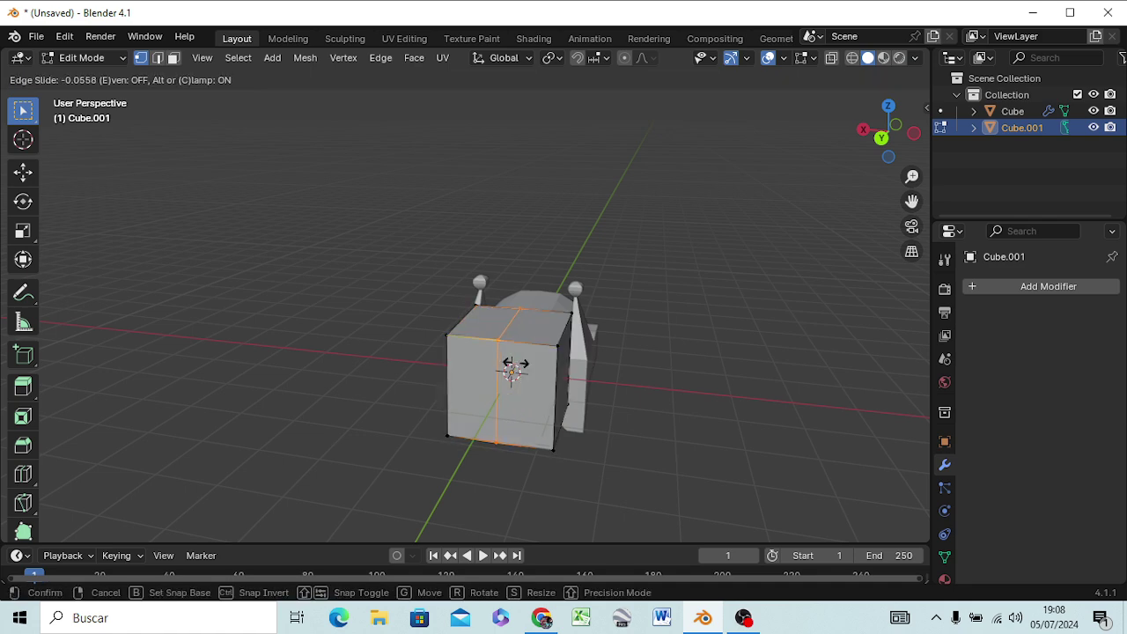
{"action": "left_click", "coordinate": [518, 366]}
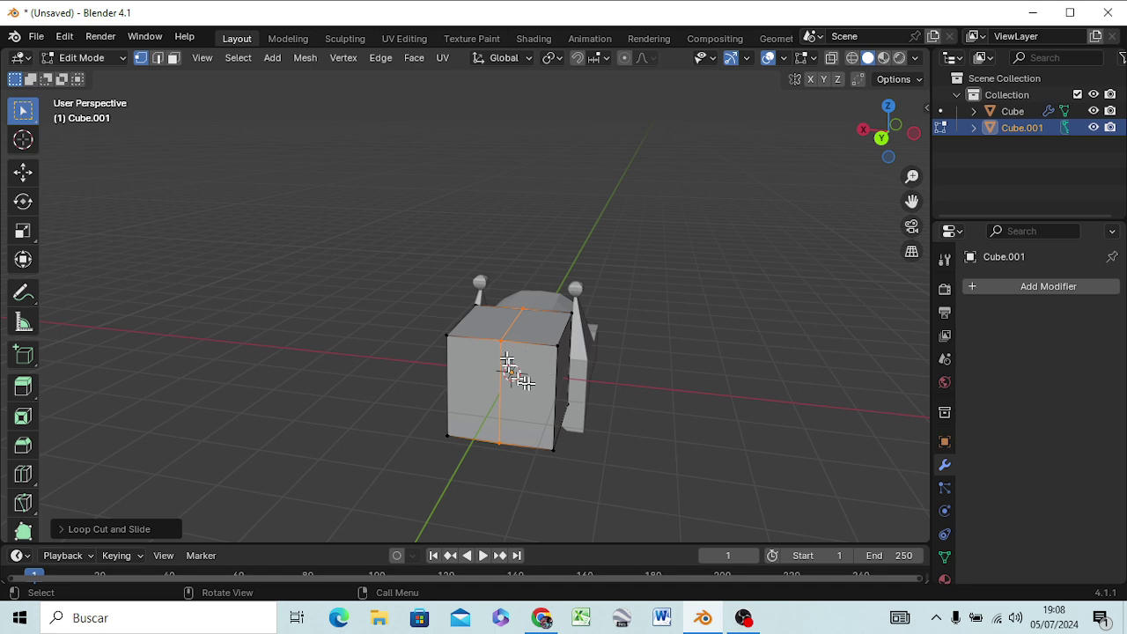
{"action": "middle_click_drag", "start_coordinate": [576, 363], "coordinate": [588, 322]}
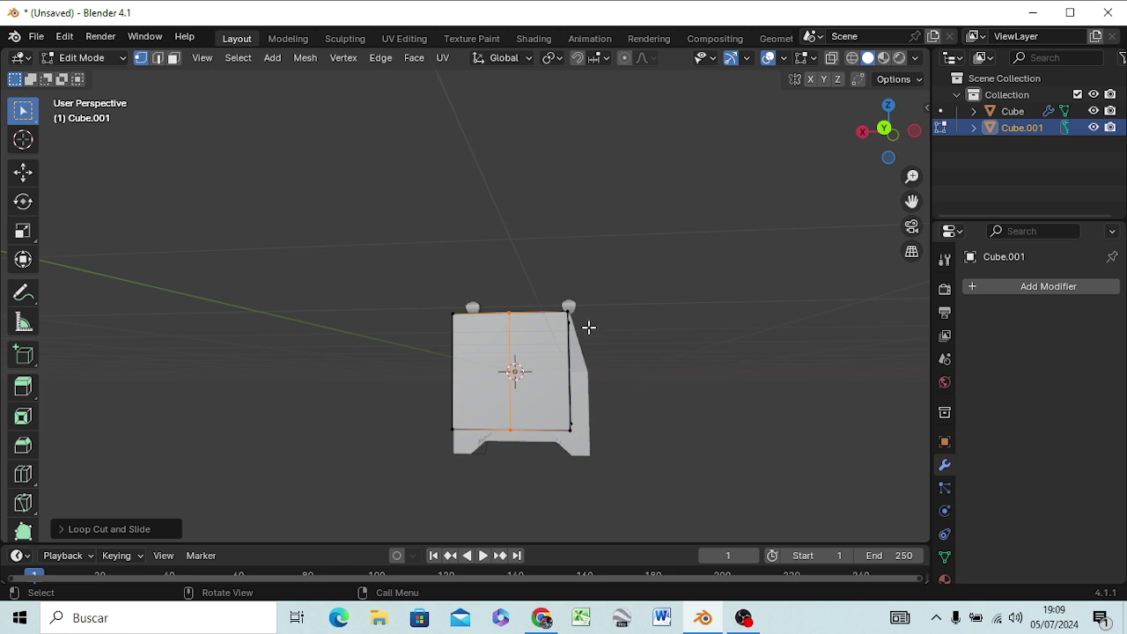
Step: In wireframe shading, delete the box's right-half vertices and return to Object Mode
{"action": "key", "text": "z"}
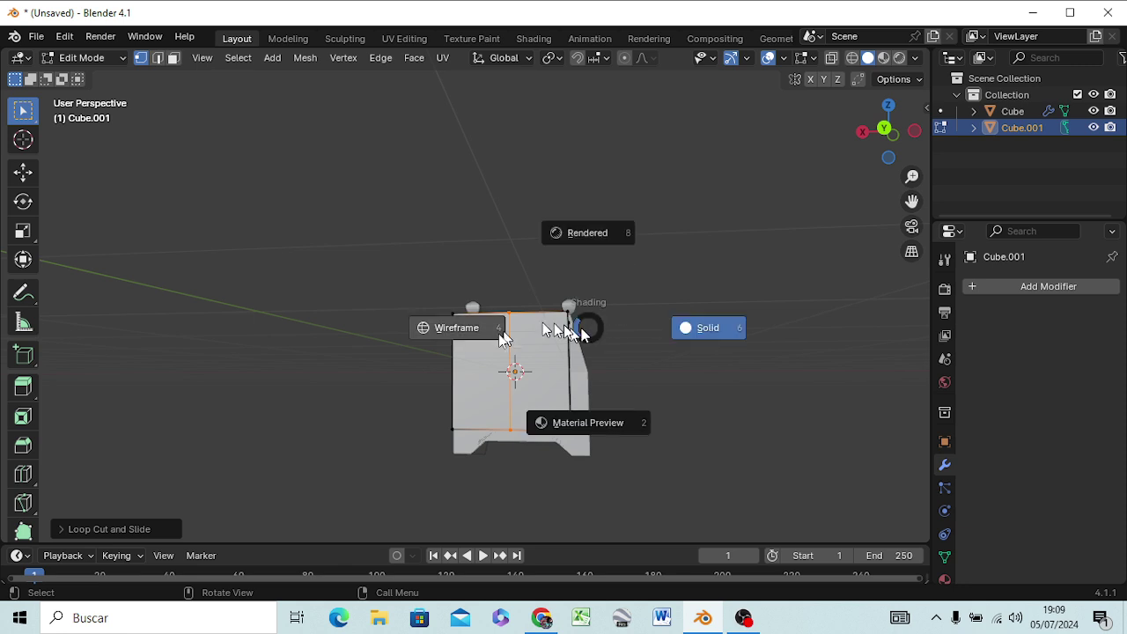
{"action": "left_click", "coordinate": [449, 340]}
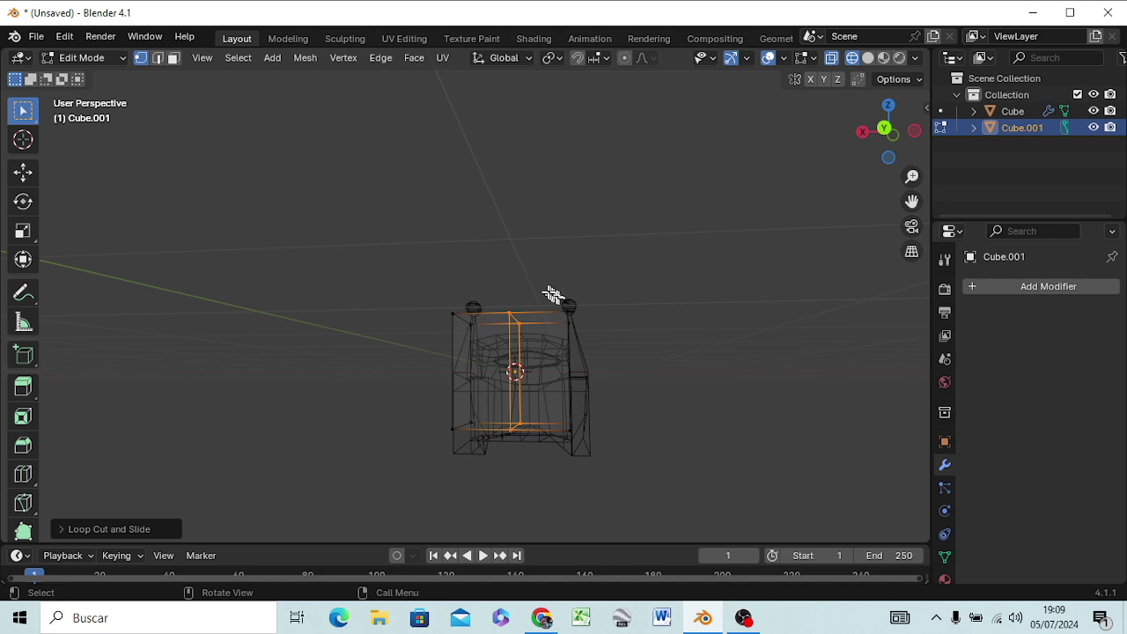
{"action": "mouse_move", "coordinate": [548, 291]}
{"action": "left_mouse_down"}
{"action": "mouse_move", "coordinate": [565, 442]}
{"action": "mouse_move", "coordinate": [581, 447]}
{"action": "left_mouse_up"}
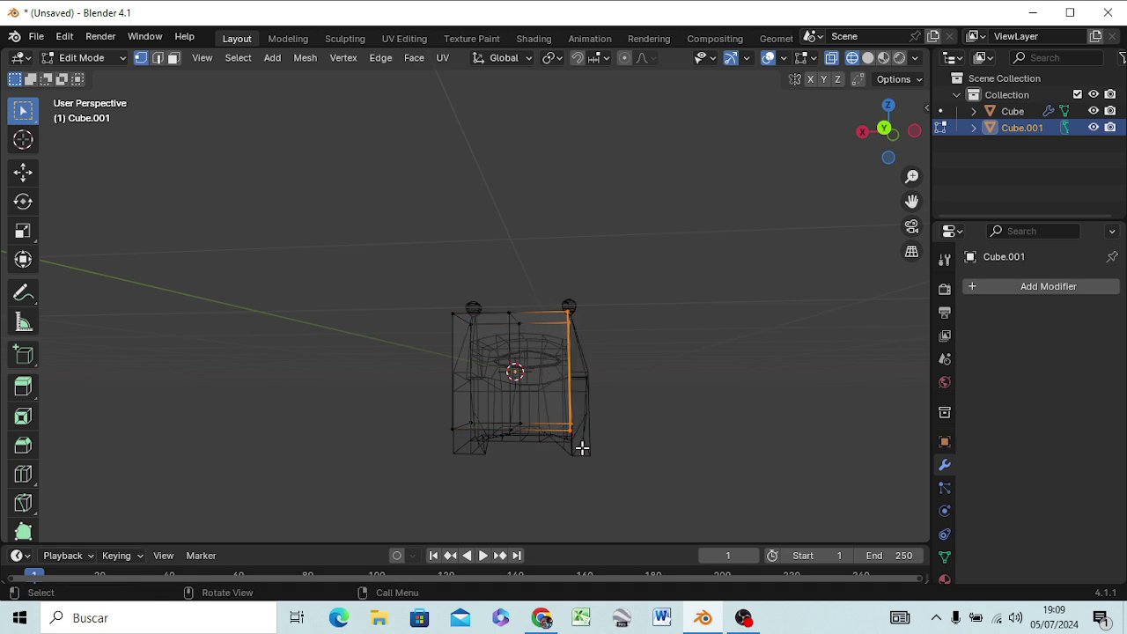
{"action": "mouse_move", "coordinate": [574, 397]}
{"action": "middle_mouse_down"}
{"action": "mouse_move", "coordinate": [427, 451]}
{"action": "mouse_move", "coordinate": [584, 441]}
{"action": "mouse_move", "coordinate": [597, 424]}
{"action": "middle_mouse_up"}
{"action": "key", "text": "x"}
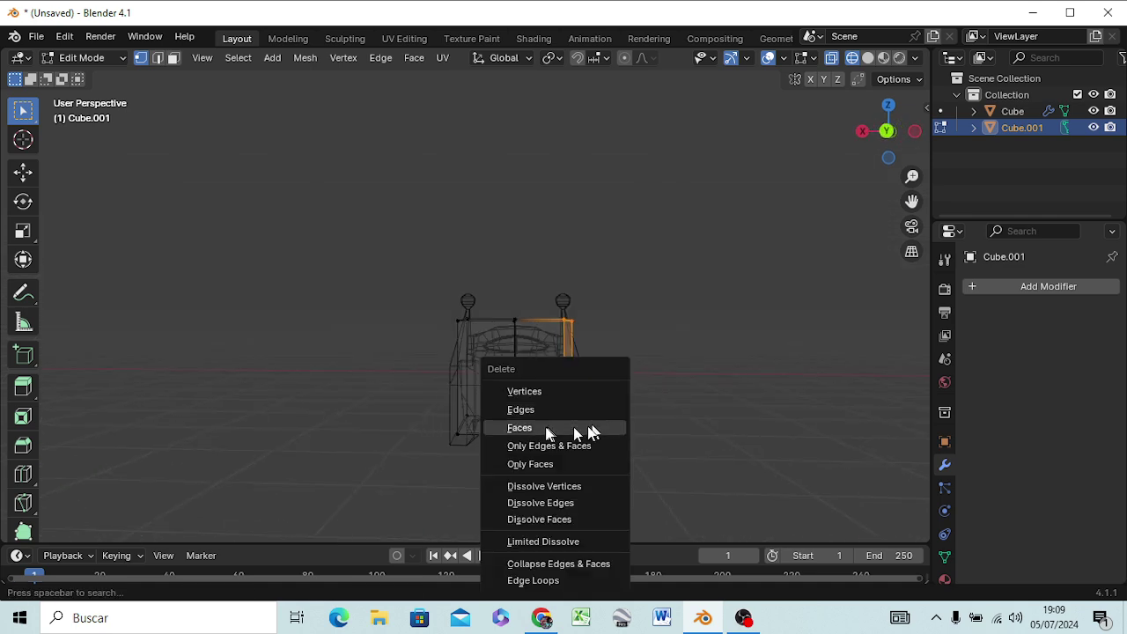
{"action": "left_click", "coordinate": [535, 391]}
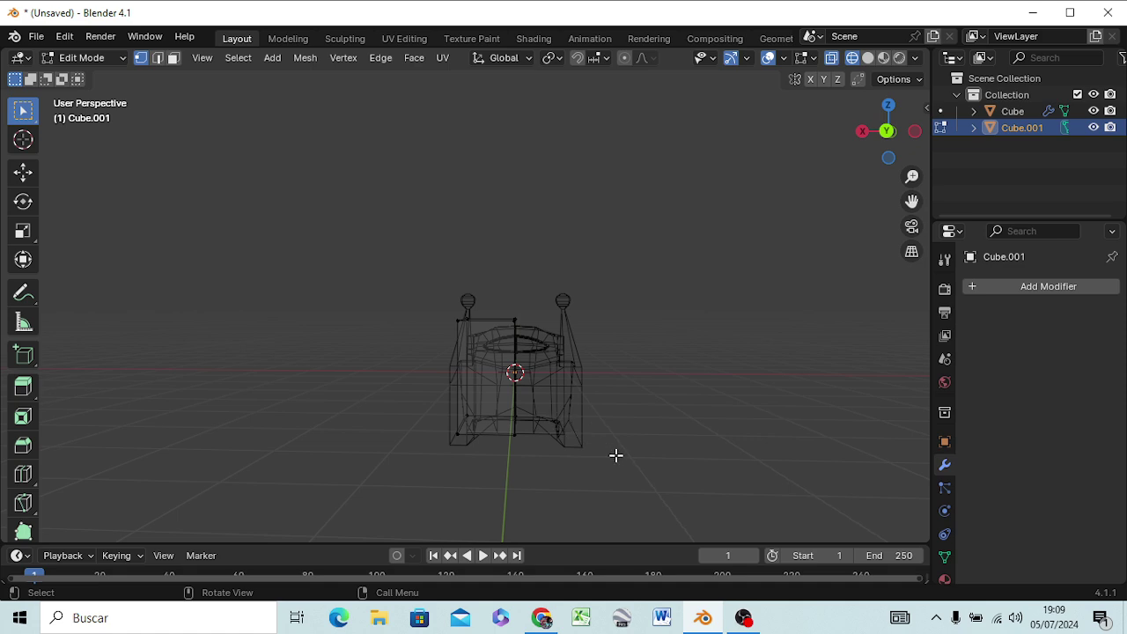
{"action": "mouse_move", "coordinate": [614, 455]}
{"action": "middle_mouse_down"}
{"action": "mouse_move", "coordinate": [448, 506]}
{"action": "mouse_move", "coordinate": [347, 501]}
{"action": "mouse_move", "coordinate": [579, 441]}
{"action": "middle_mouse_up"}
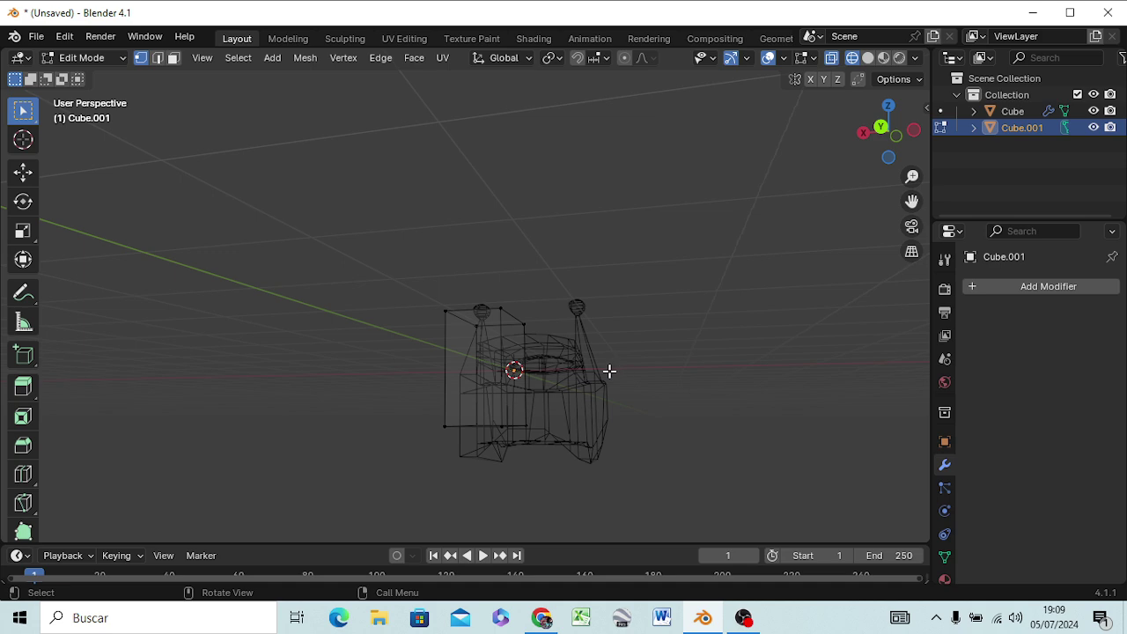
{"action": "key", "text": "Tab"}
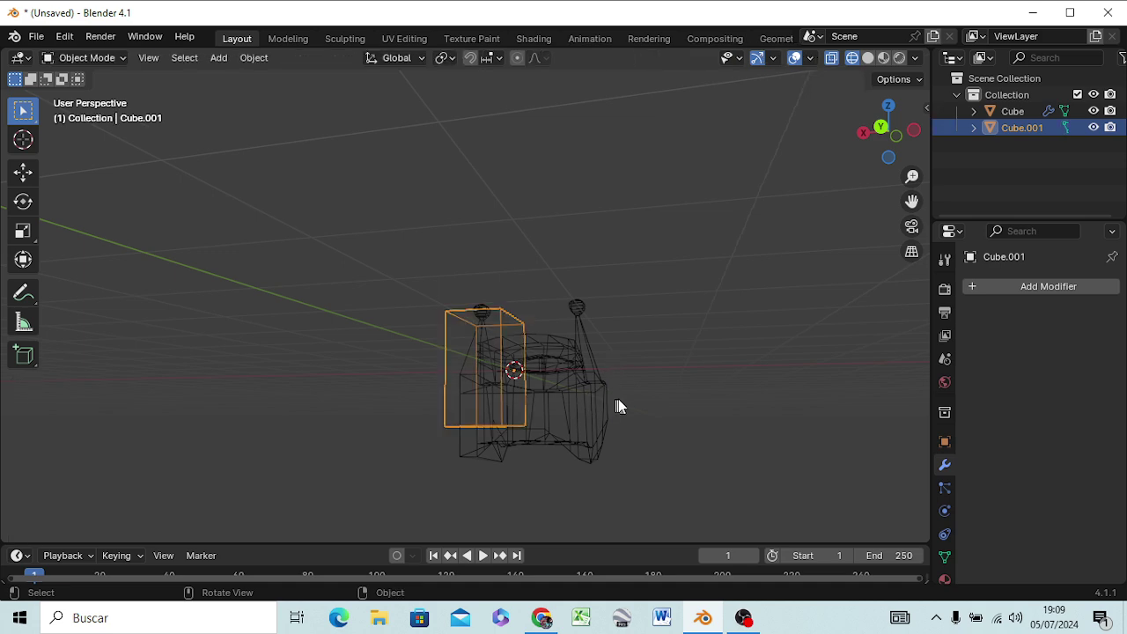
Step: Add an X-axis Mirror modifier to the Cube.001 half-box
{"action": "mouse_move", "coordinate": [618, 400]}
{"action": "middle_mouse_down"}
{"action": "mouse_move", "coordinate": [493, 455]}
{"action": "mouse_move", "coordinate": [236, 389]}
{"action": "mouse_move", "coordinate": [295, 443]}
{"action": "middle_mouse_up"}
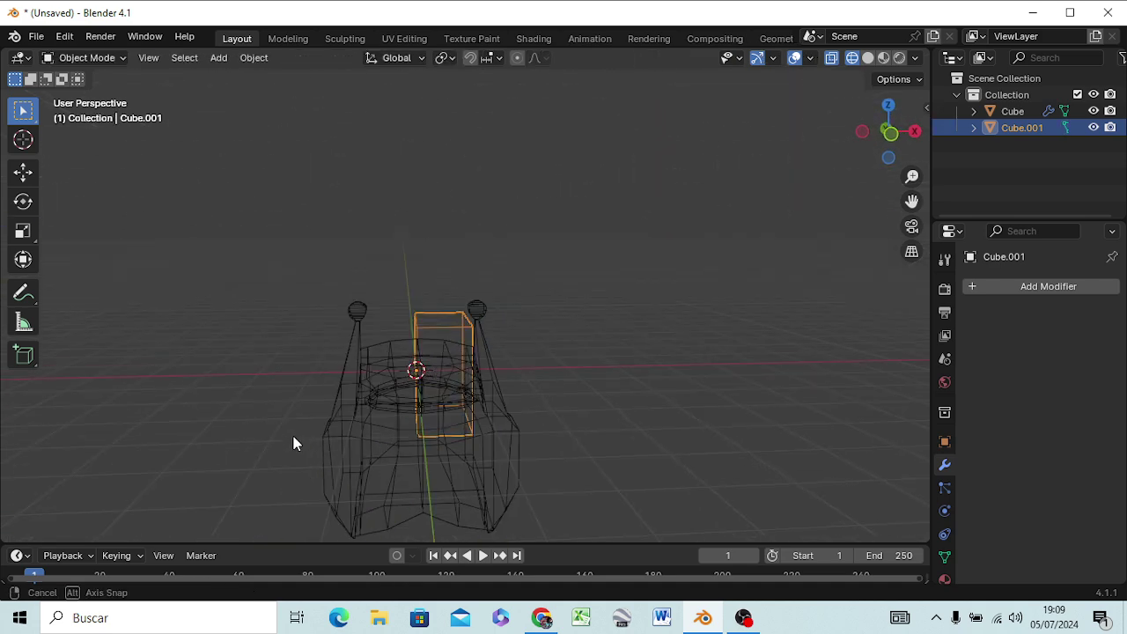
{"action": "left_click", "coordinate": [996, 283]}
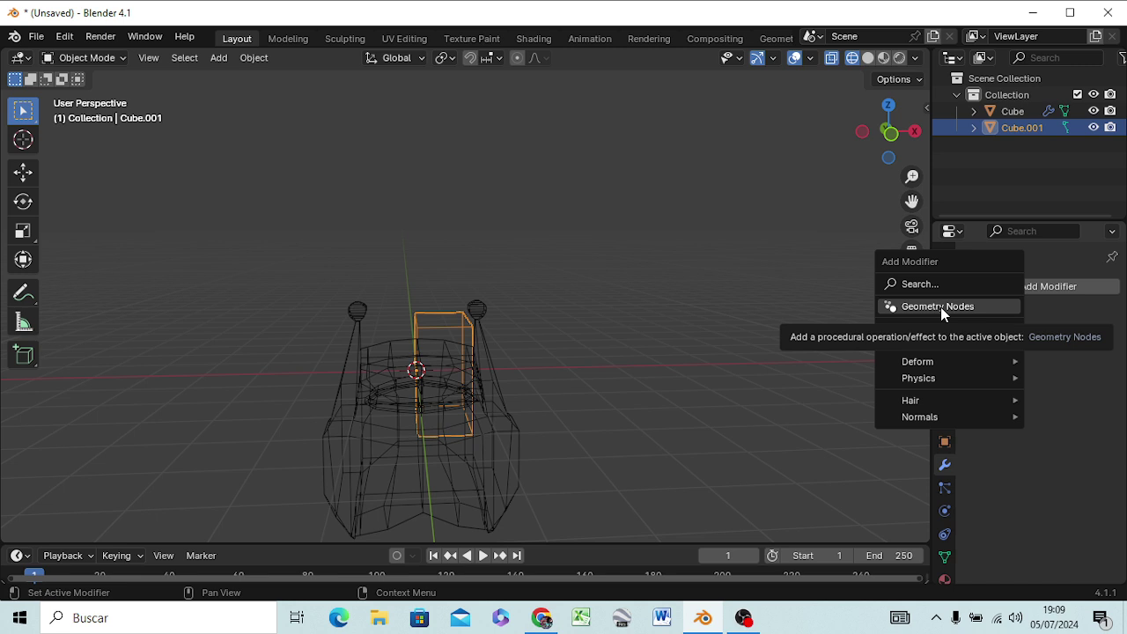
{"action": "left_click", "coordinate": [996, 285]}
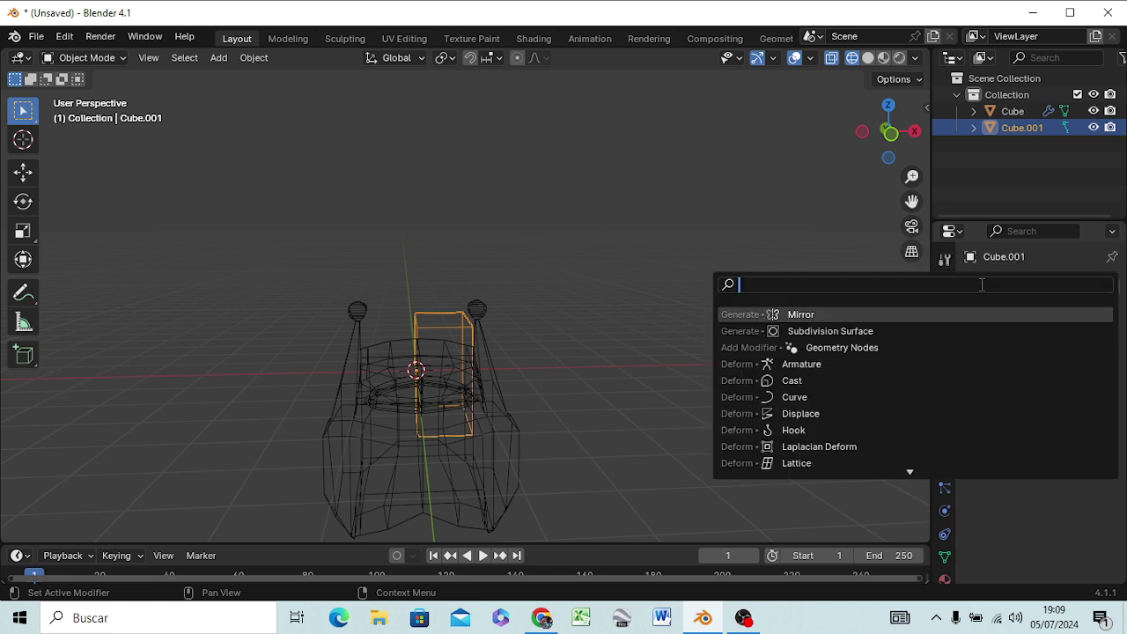
{"action": "left_click", "coordinate": [764, 318]}
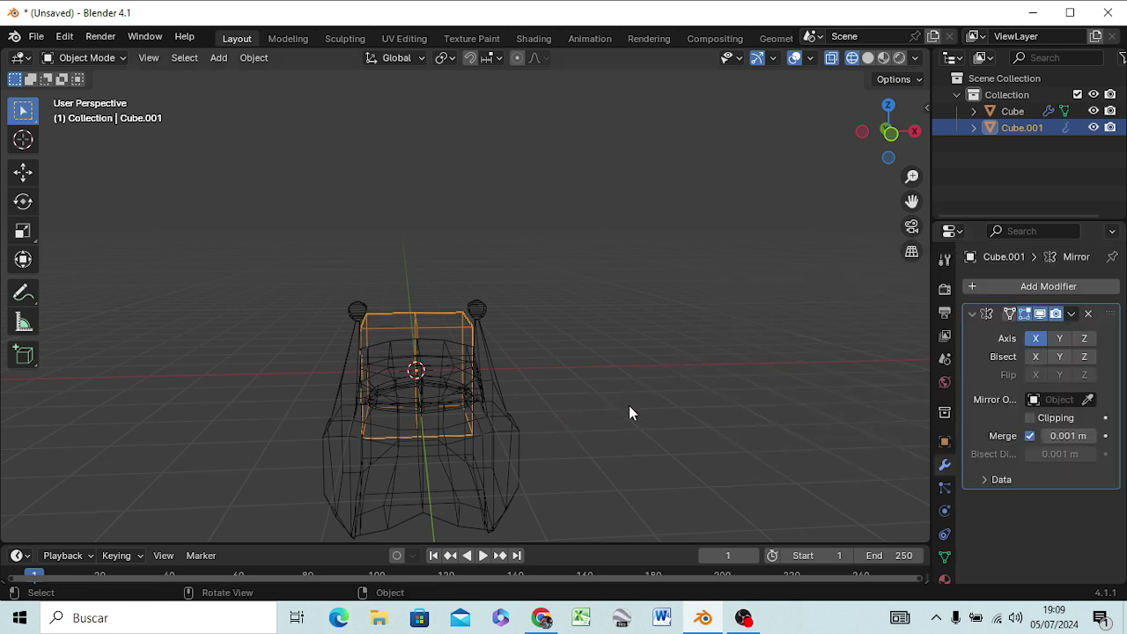
{"action": "key", "text": "Tab"}
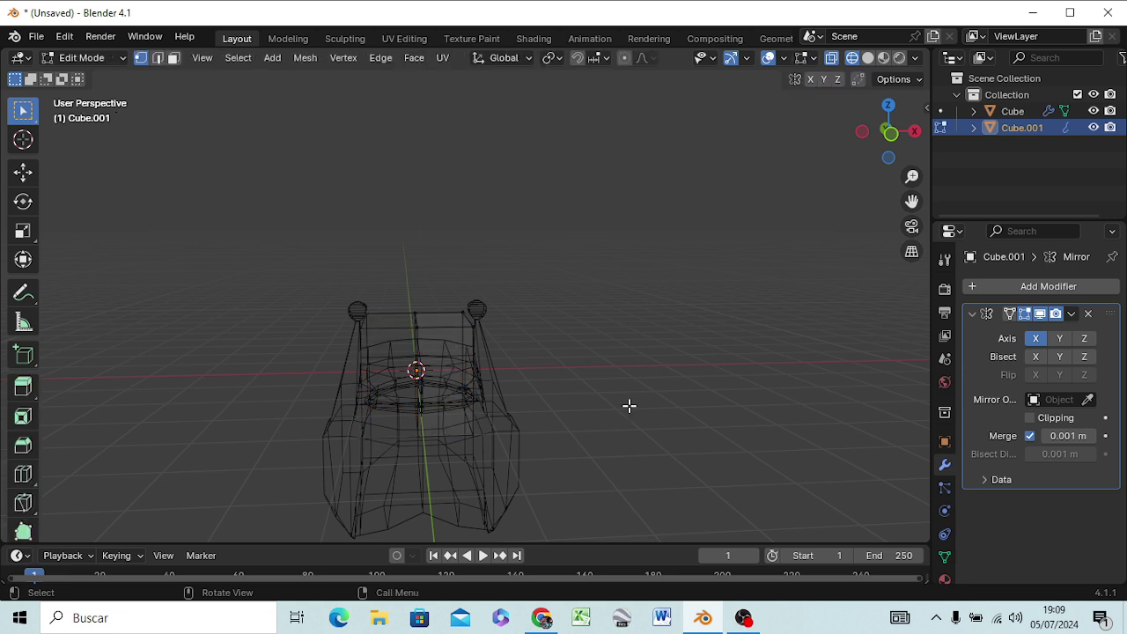
{"action": "key", "text": "Tab"}
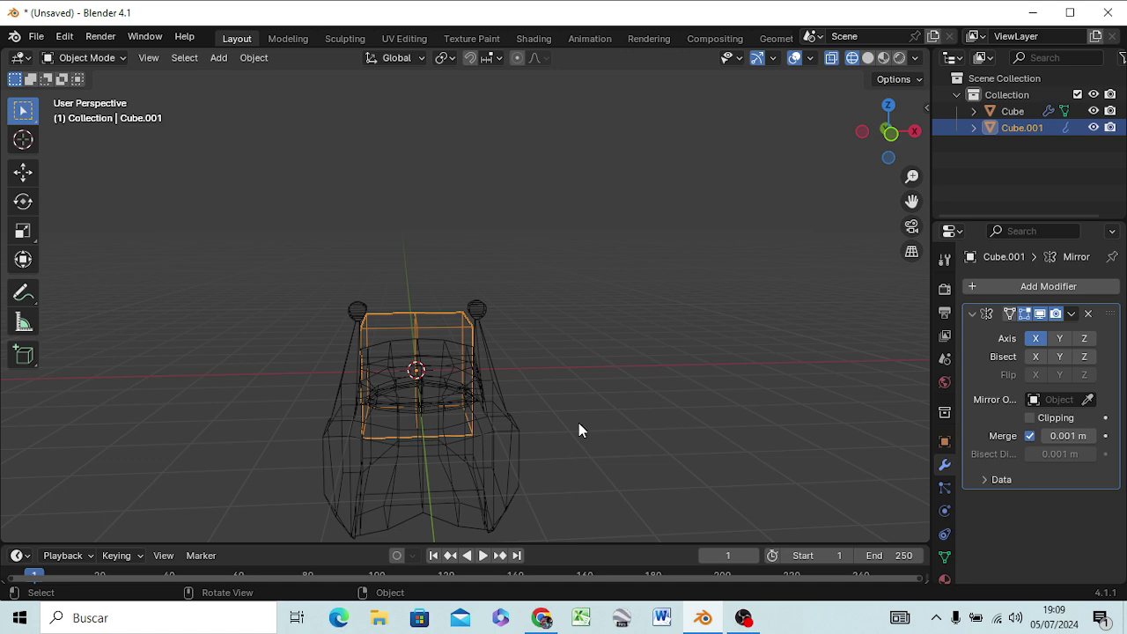
Step: Switch the viewport to solid shading
{"action": "key", "text": "z"}
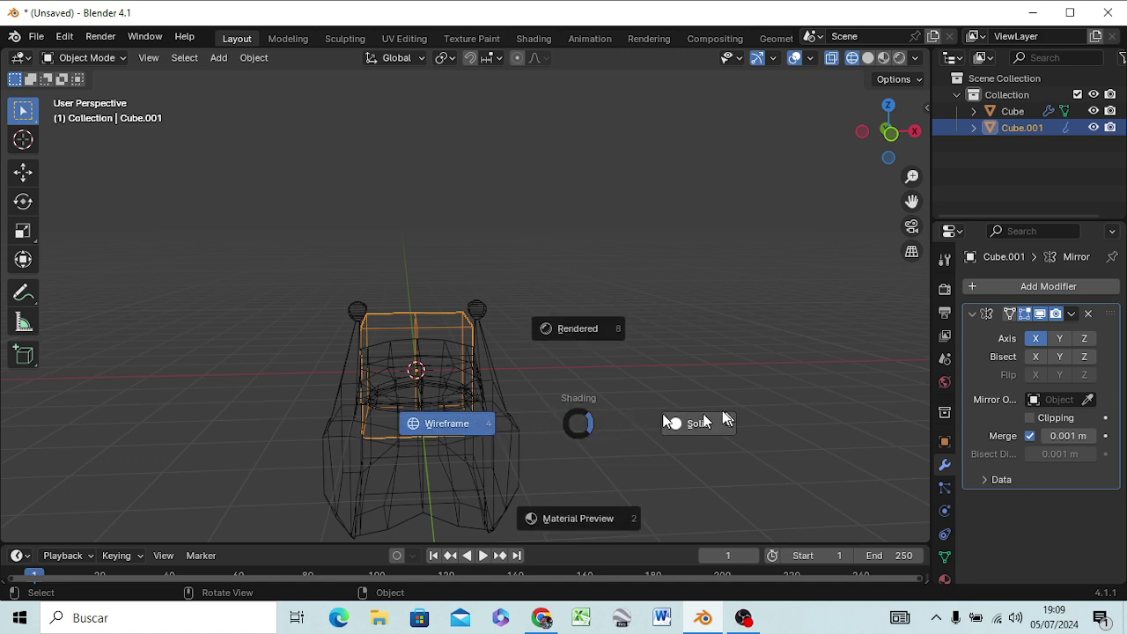
{"action": "left_click", "coordinate": [697, 424]}
{"action": "middle_click_drag", "start_coordinate": [529, 416], "coordinate": [260, 370]}
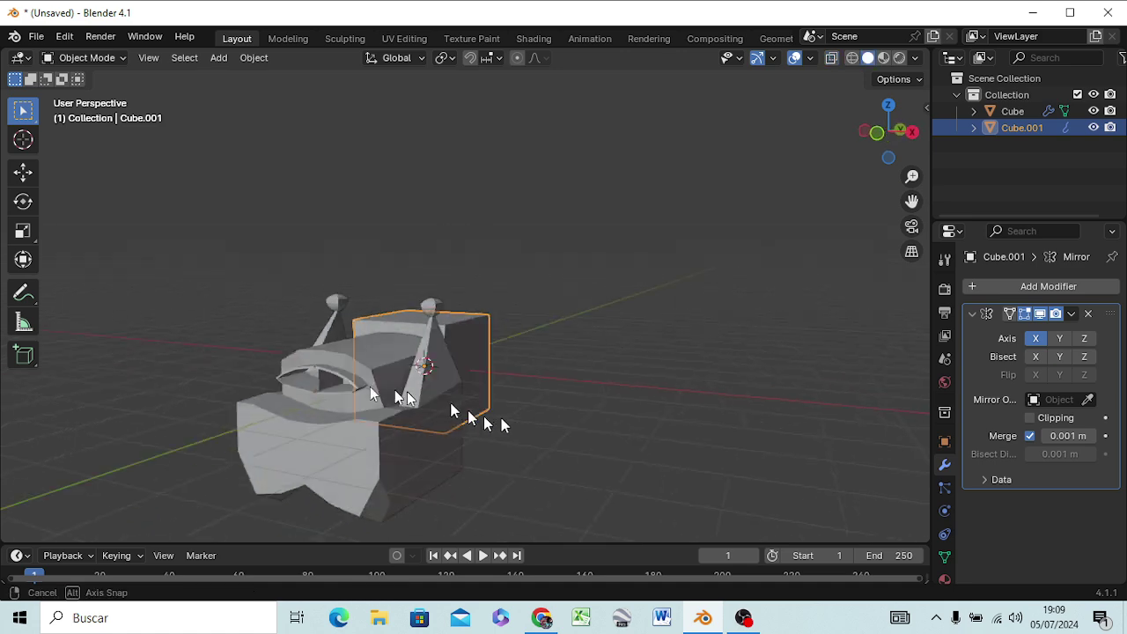
{"action": "middle_click_drag", "start_coordinate": [348, 416], "coordinate": [359, 412]}
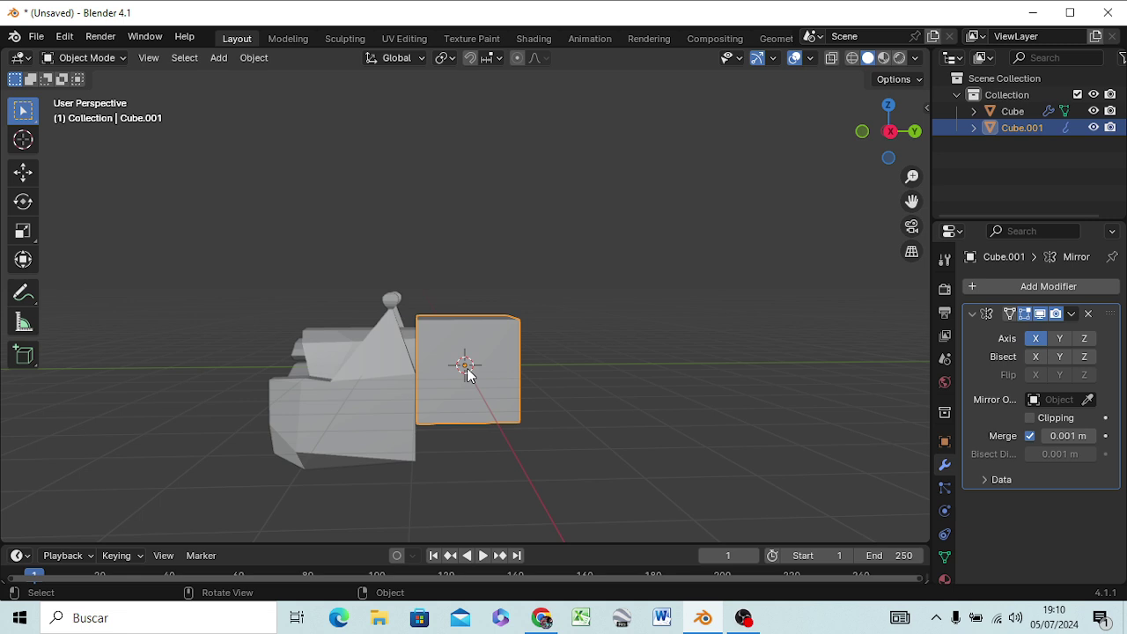
Step: Enable Edit Mode display on the box's Mirror modifier, then return to Object Mode and select the body
{"action": "key", "text": "Tab"}
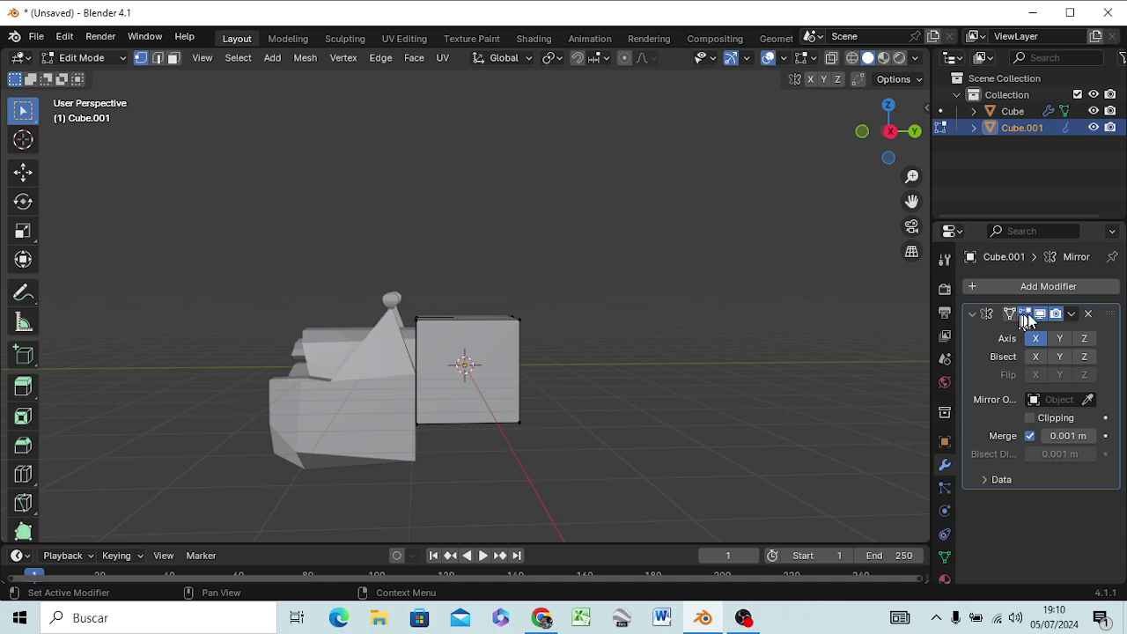
{"action": "middle_click_drag", "start_coordinate": [448, 456], "coordinate": [851, 425]}
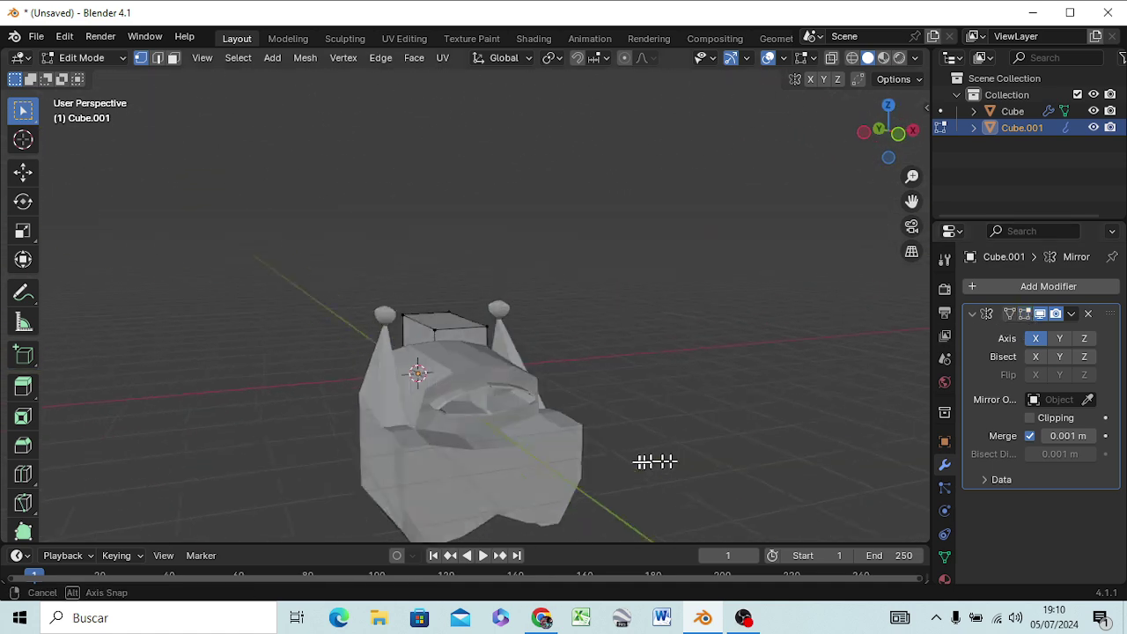
{"action": "mouse_move", "coordinate": [851, 426]}
{"action": "middle_mouse_down"}
{"action": "mouse_move", "coordinate": [525, 466]}
{"action": "mouse_move", "coordinate": [465, 446]}
{"action": "middle_mouse_up"}
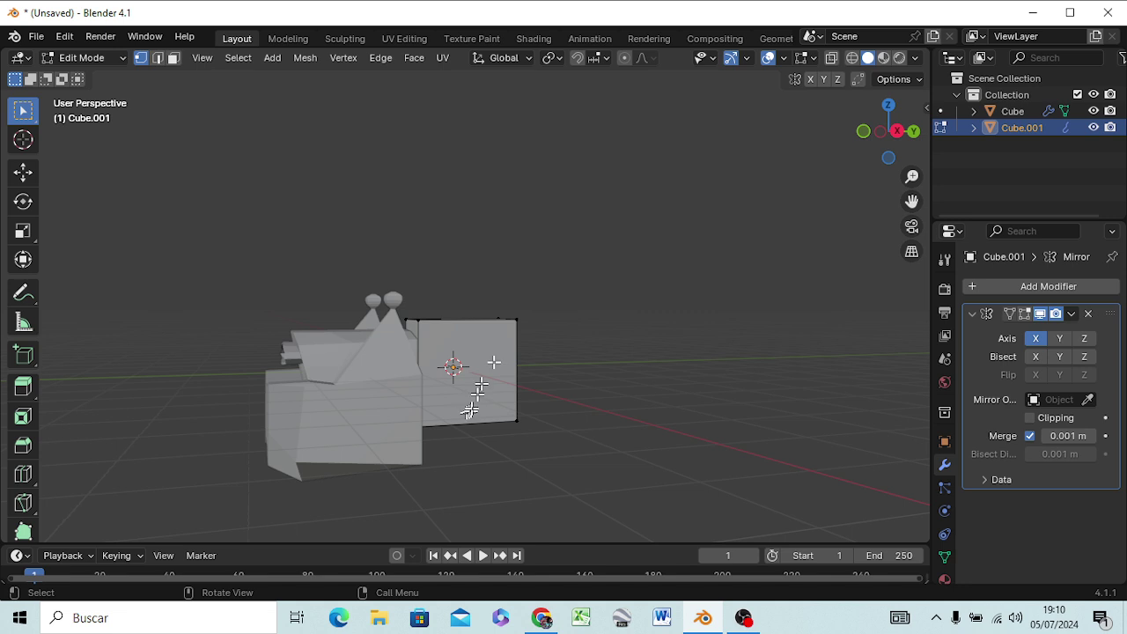
{"action": "left_click", "coordinate": [1024, 313]}
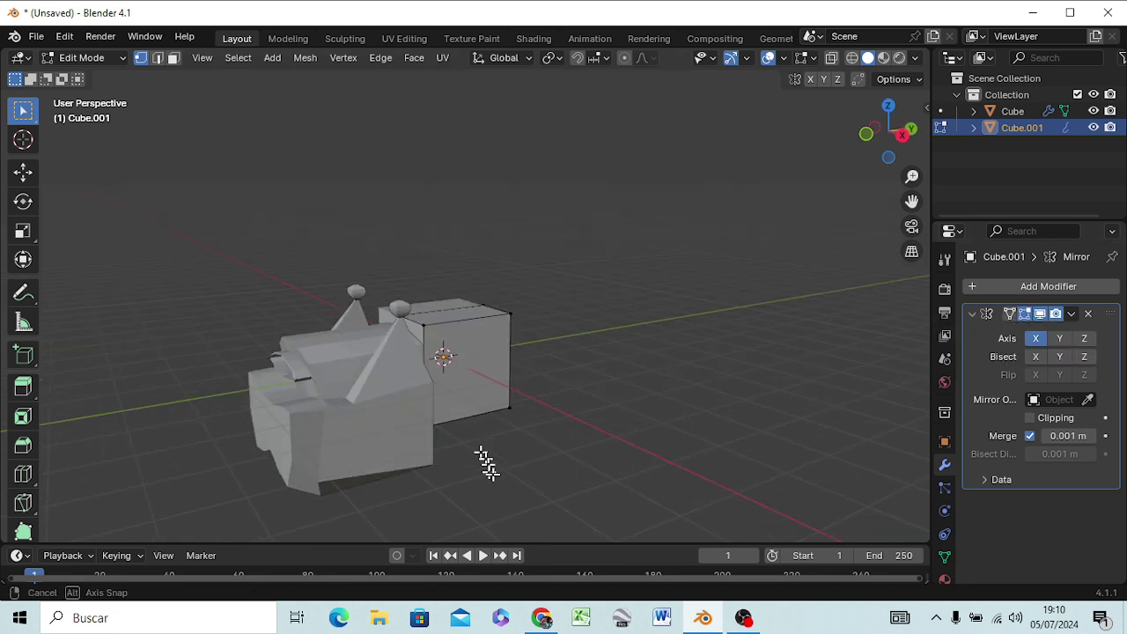
{"action": "middle_click_drag", "start_coordinate": [432, 411], "coordinate": [485, 388]}
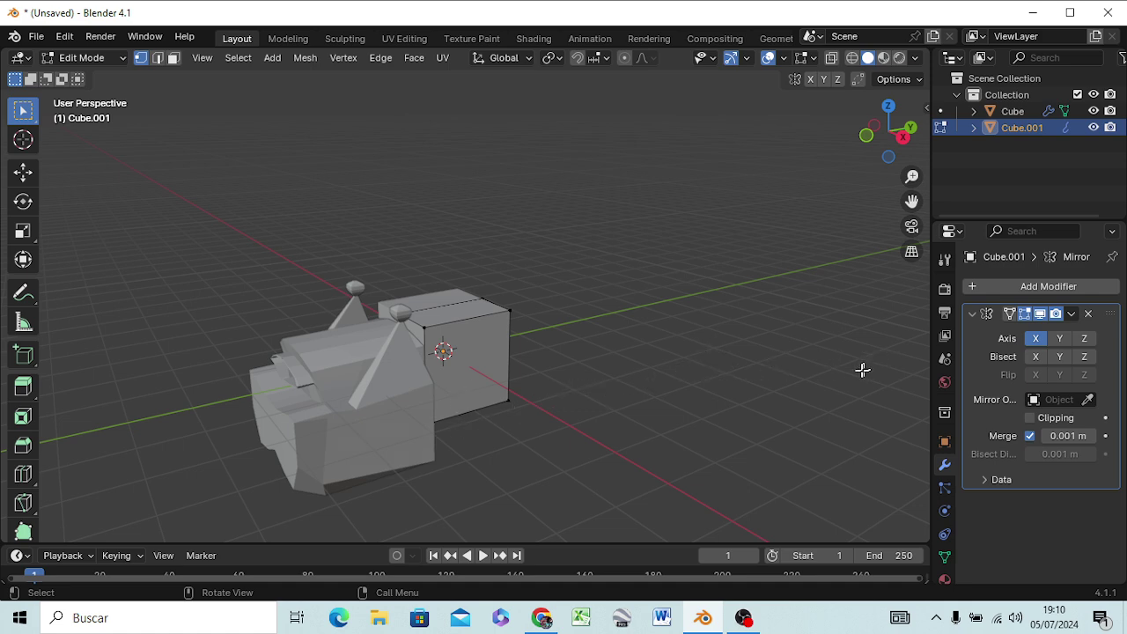
{"action": "key", "text": "Tab"}
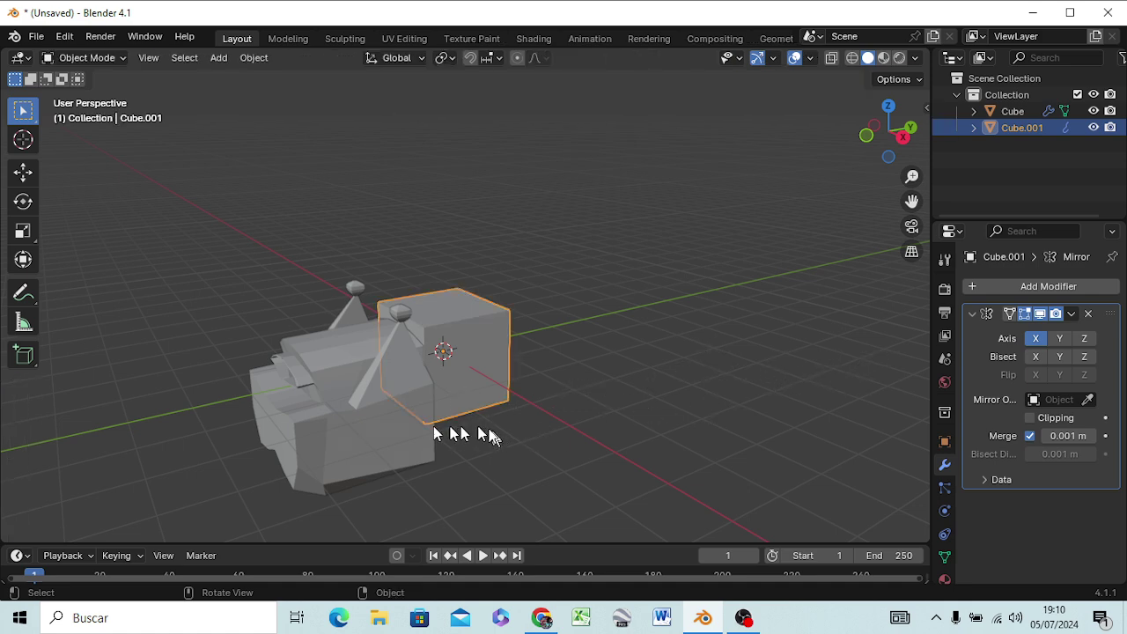
{"action": "left_click", "coordinate": [318, 394]}
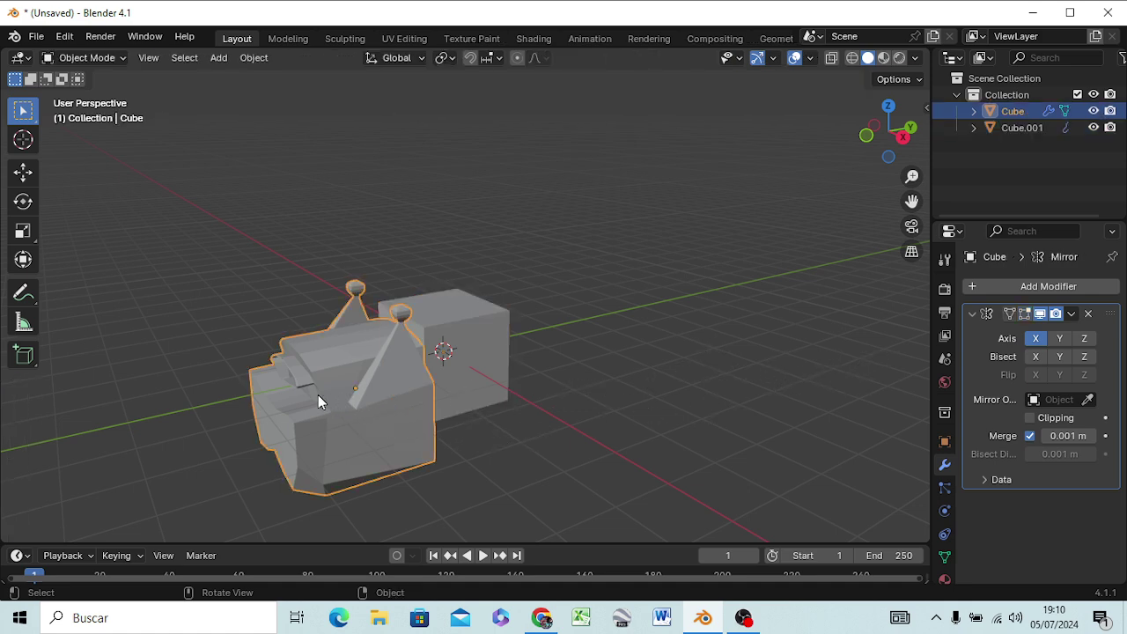
Step: Select the car body and Cube.001 together and raise both along Z above the grid
{"action": "left_click", "coordinate": [455, 363], "text": "shift"}
{"action": "key", "text": "KP_3"}
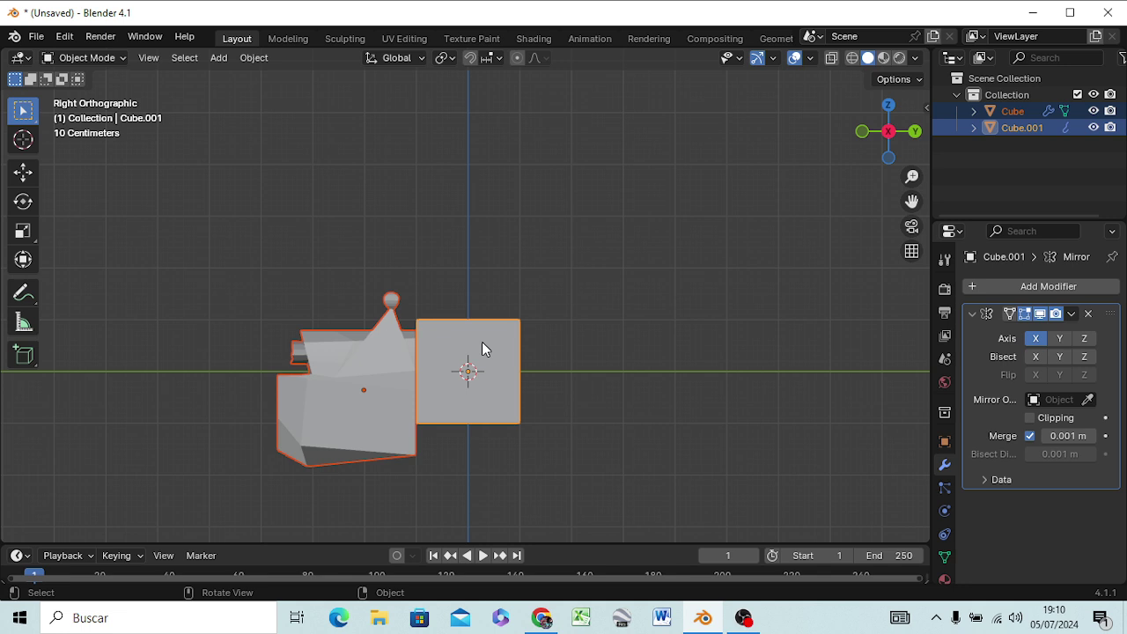
{"action": "key", "text": "g"}
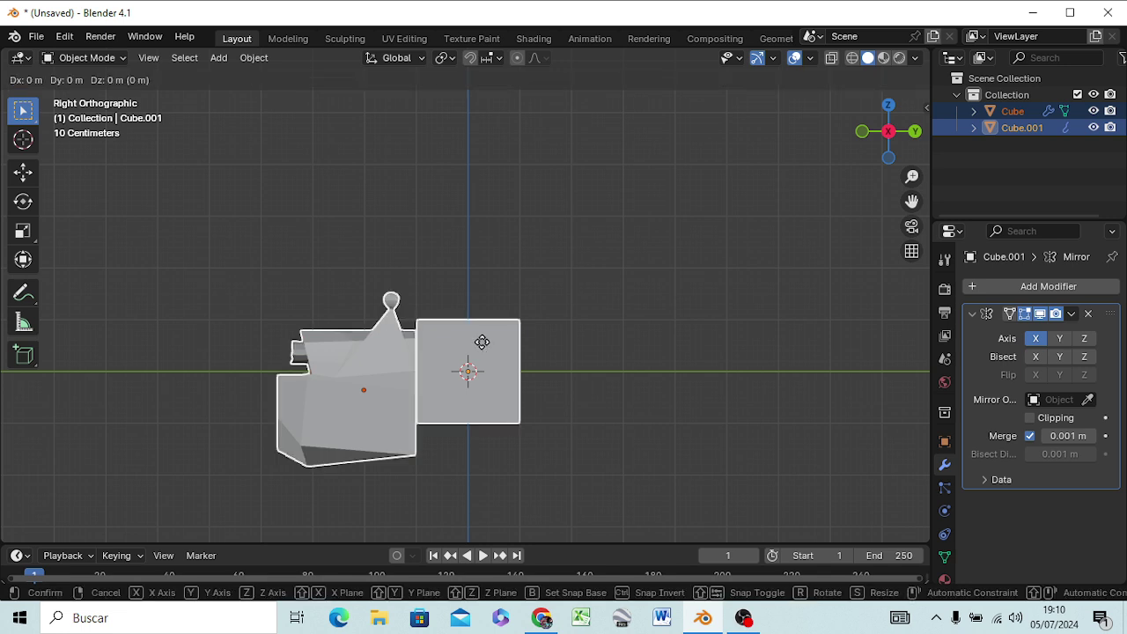
{"action": "key", "text": "z"}
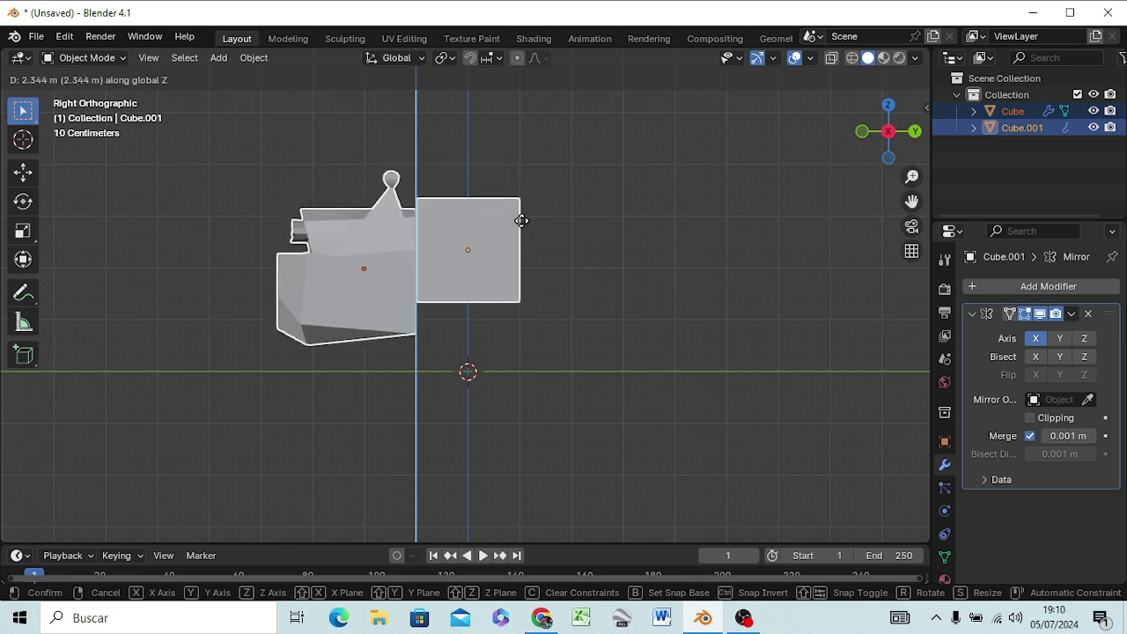
{"action": "left_click", "coordinate": [522, 212]}
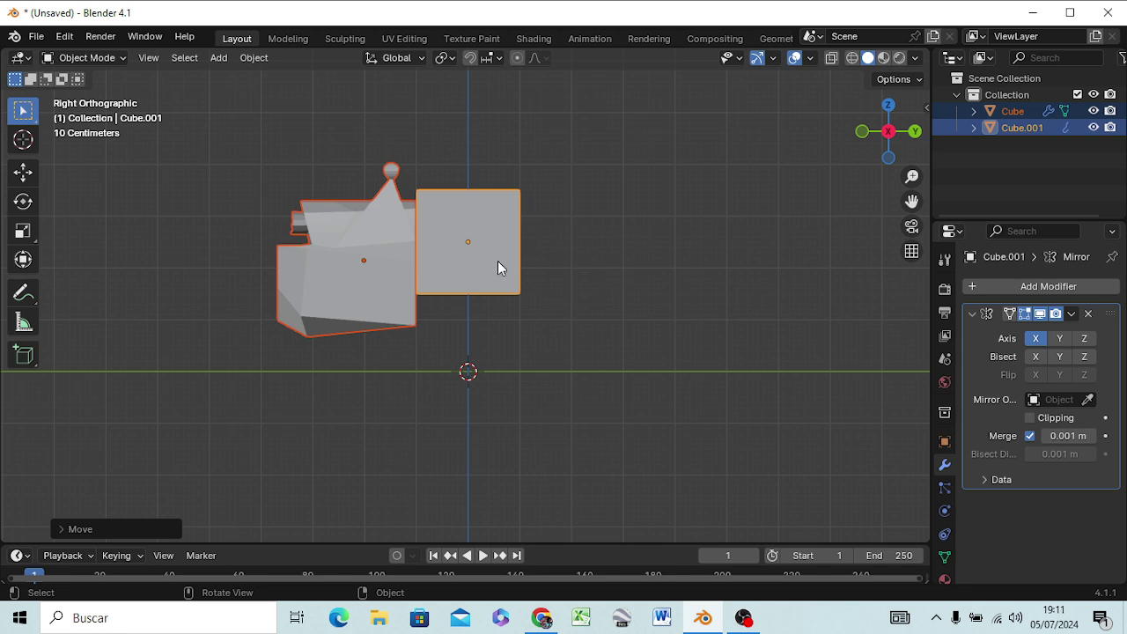
{"action": "key", "text": "g"}
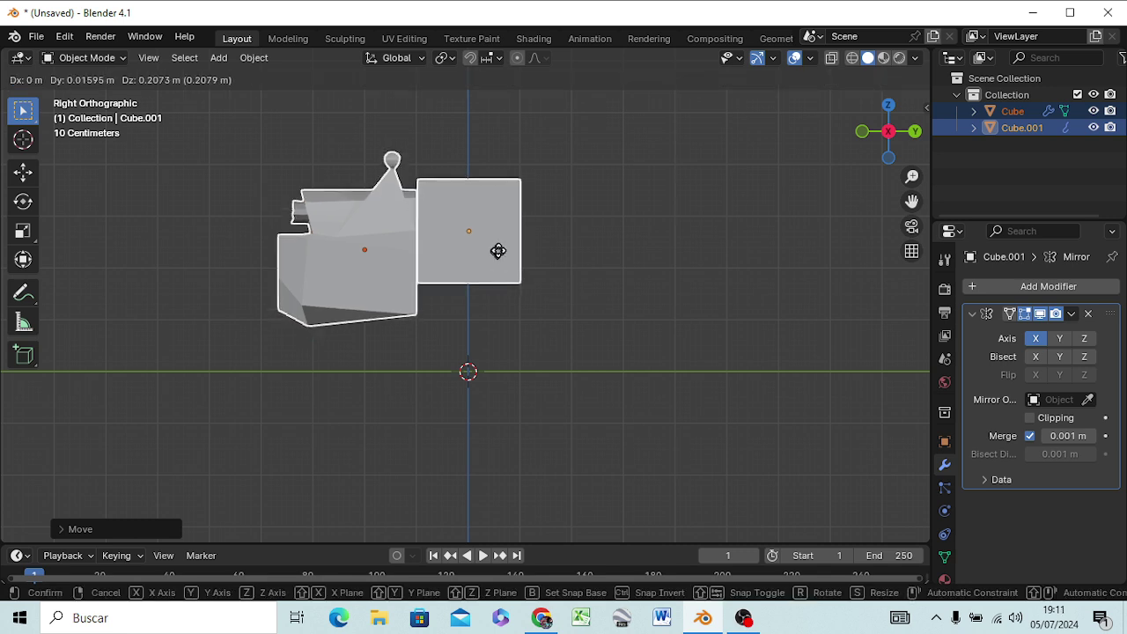
{"action": "left_click", "coordinate": [498, 252]}
{"action": "left_click", "coordinate": [592, 324]}
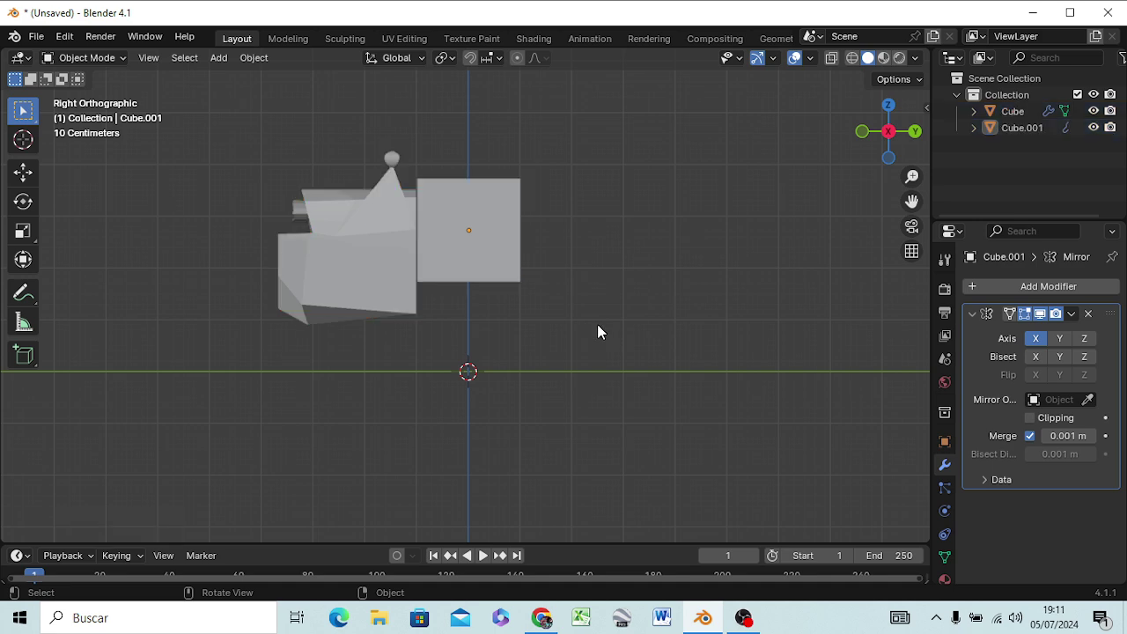
Step: Put Cube.001 in Edit Mode with face select and pick its outer end face, seen from Right view
{"action": "mouse_move", "coordinate": [551, 347]}
{"action": "middle_mouse_down"}
{"action": "mouse_move", "coordinate": [679, 442]}
{"action": "mouse_move", "coordinate": [712, 423]}
{"action": "mouse_move", "coordinate": [573, 443]}
{"action": "mouse_move", "coordinate": [518, 399]}
{"action": "mouse_move", "coordinate": [523, 391]}
{"action": "middle_mouse_up"}
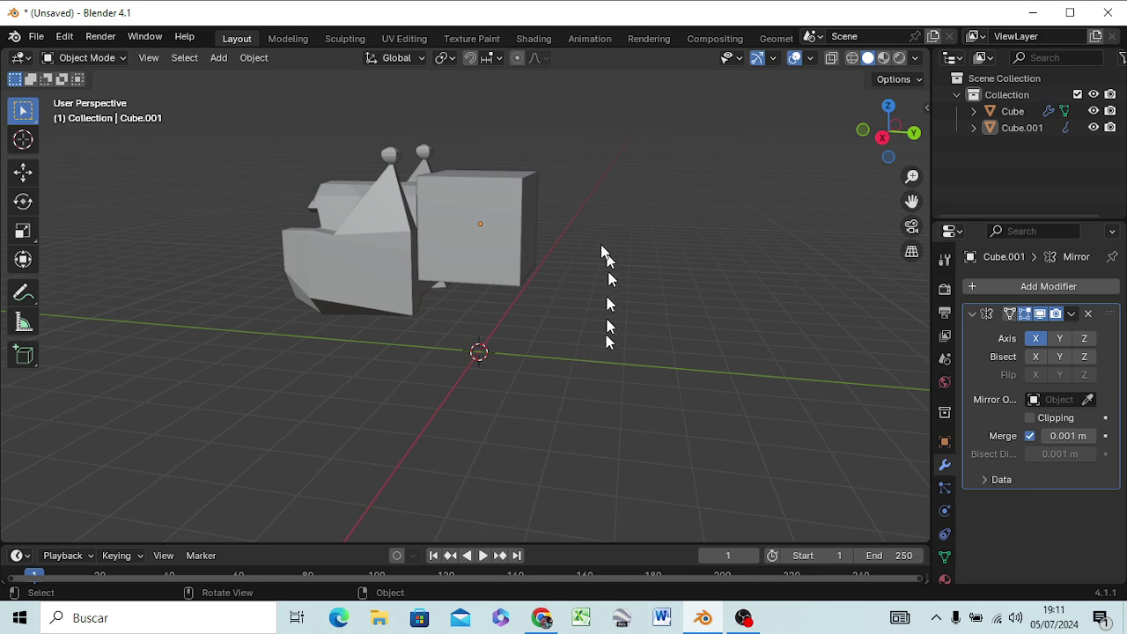
{"action": "left_click", "coordinate": [499, 225]}
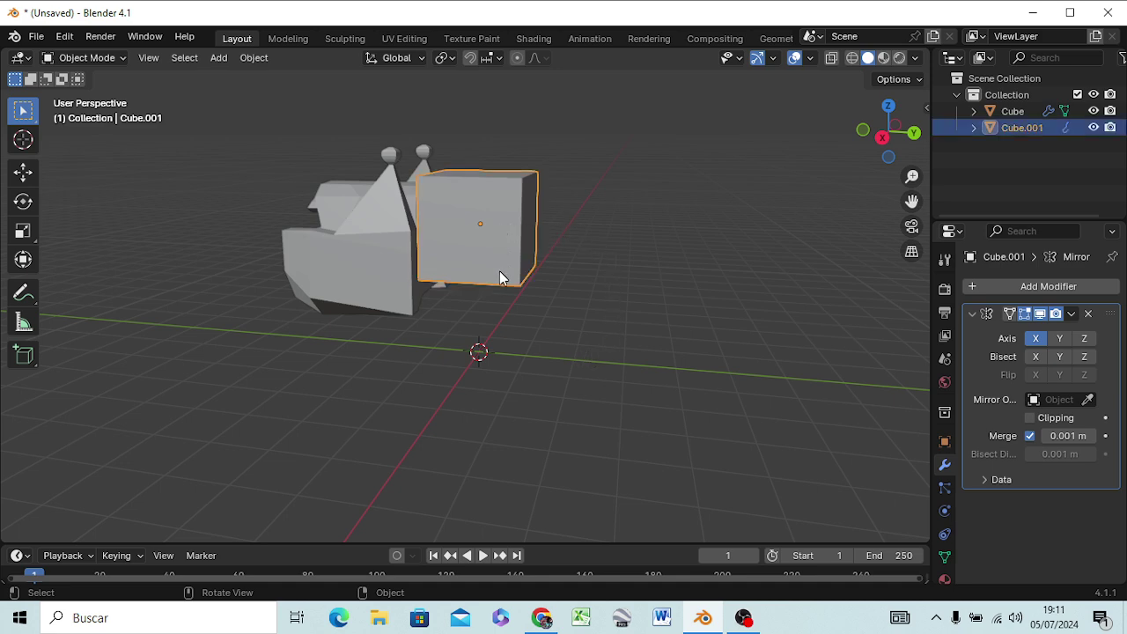
{"action": "key", "text": "Tab"}
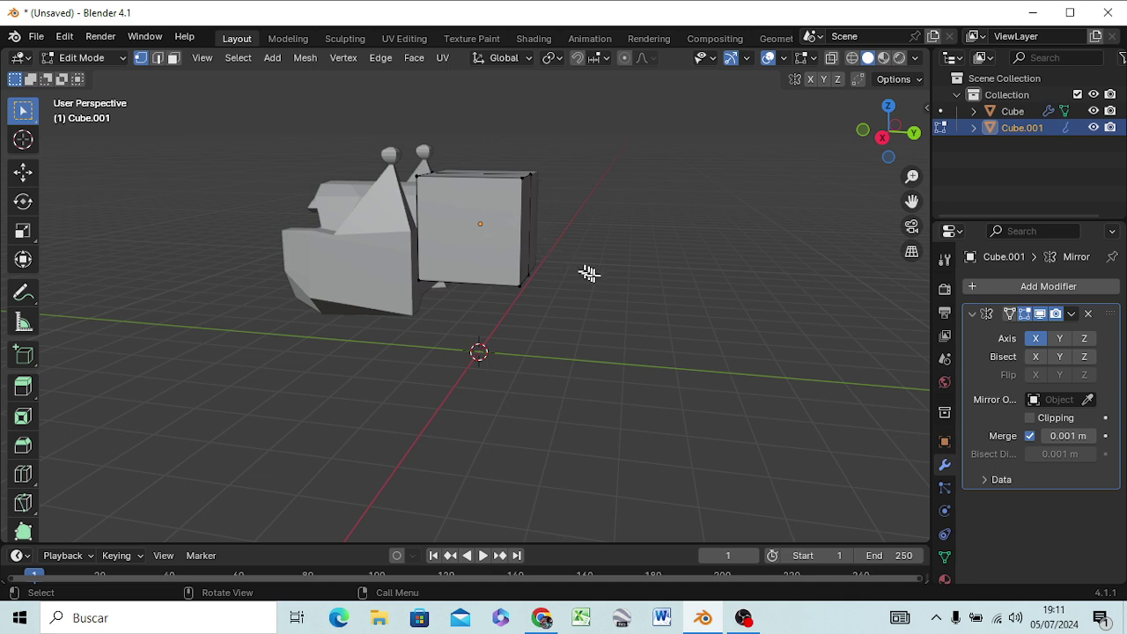
{"action": "mouse_move", "coordinate": [586, 272]}
{"action": "middle_mouse_down"}
{"action": "mouse_move", "coordinate": [579, 289]}
{"action": "mouse_move", "coordinate": [466, 297]}
{"action": "mouse_move", "coordinate": [495, 239]}
{"action": "middle_mouse_up"}
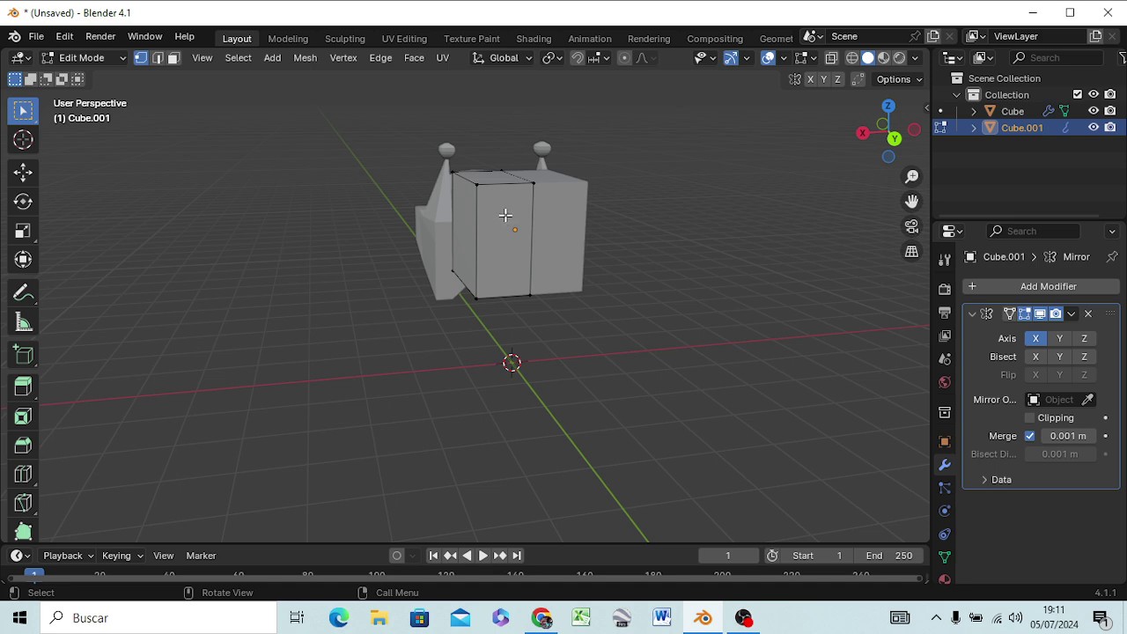
{"action": "key", "text": "3"}
{"action": "left_click", "coordinate": [505, 215]}
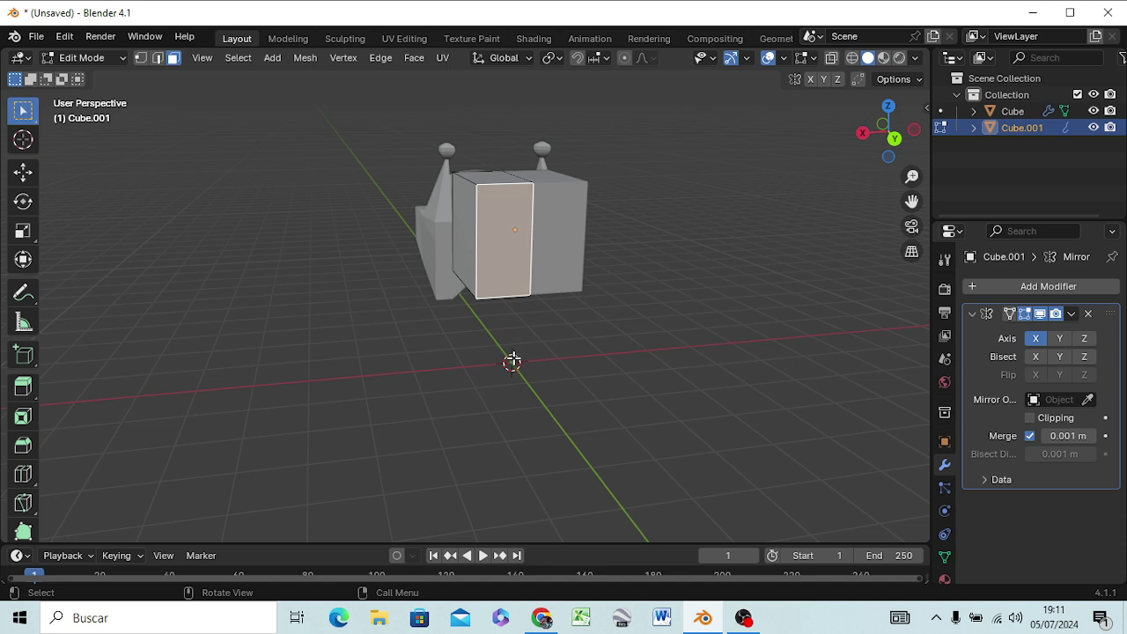
{"action": "key", "text": "KP_3"}
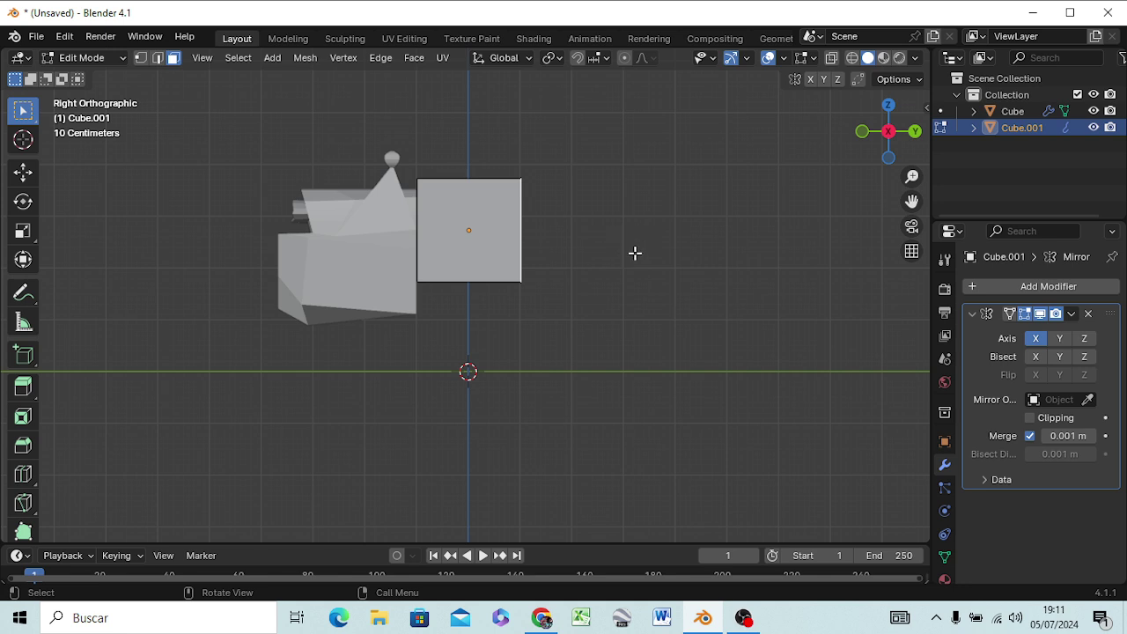
Step: Move the rear box's end face along Y to lengthen the box
{"action": "key", "text": "g"}
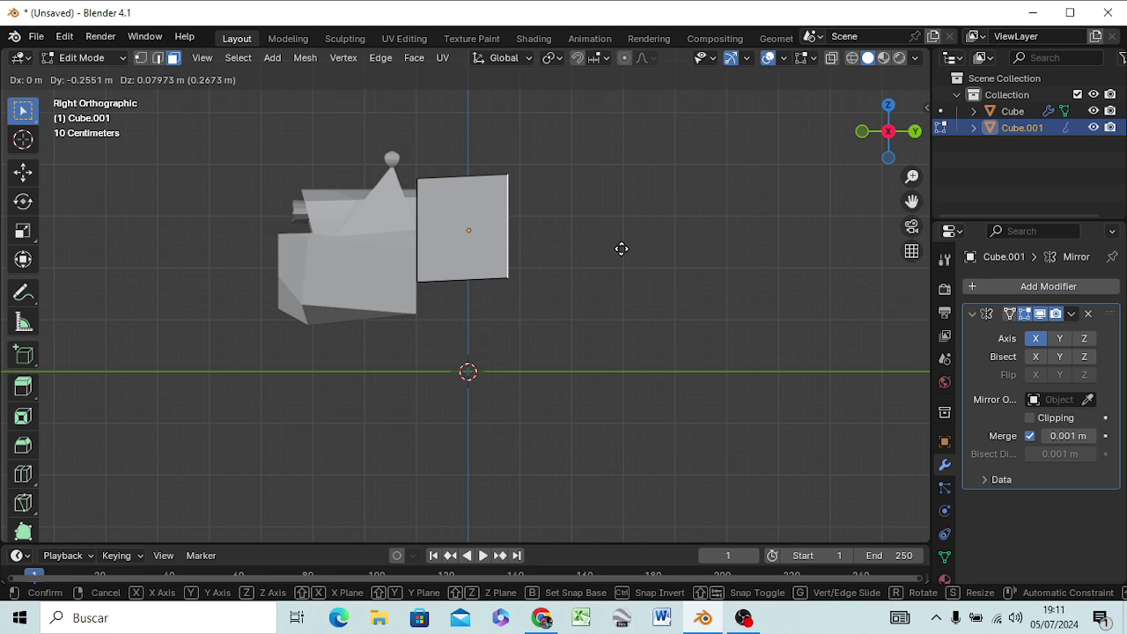
{"action": "key", "text": "y"}
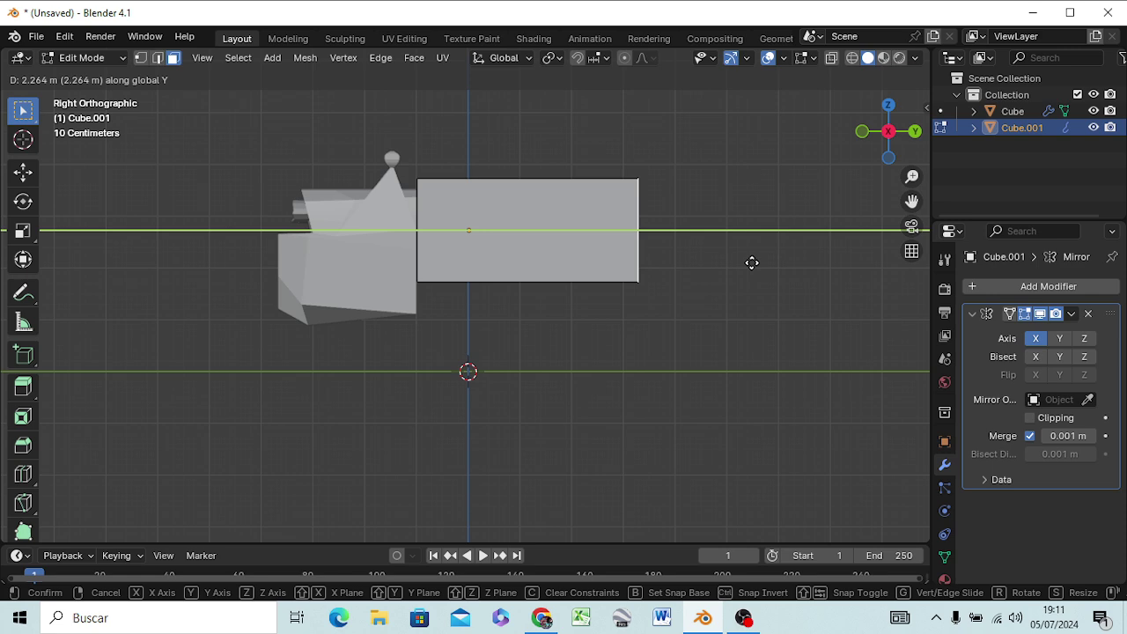
{"action": "left_click", "coordinate": [738, 260]}
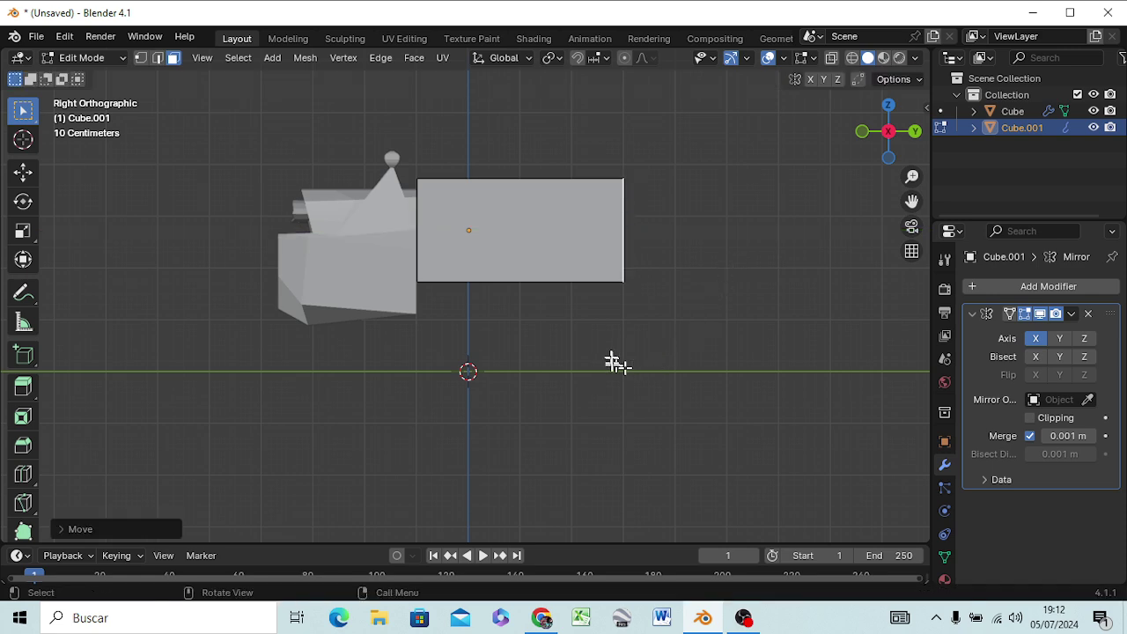
{"action": "middle_click_drag", "start_coordinate": [503, 428], "coordinate": [479, 293]}
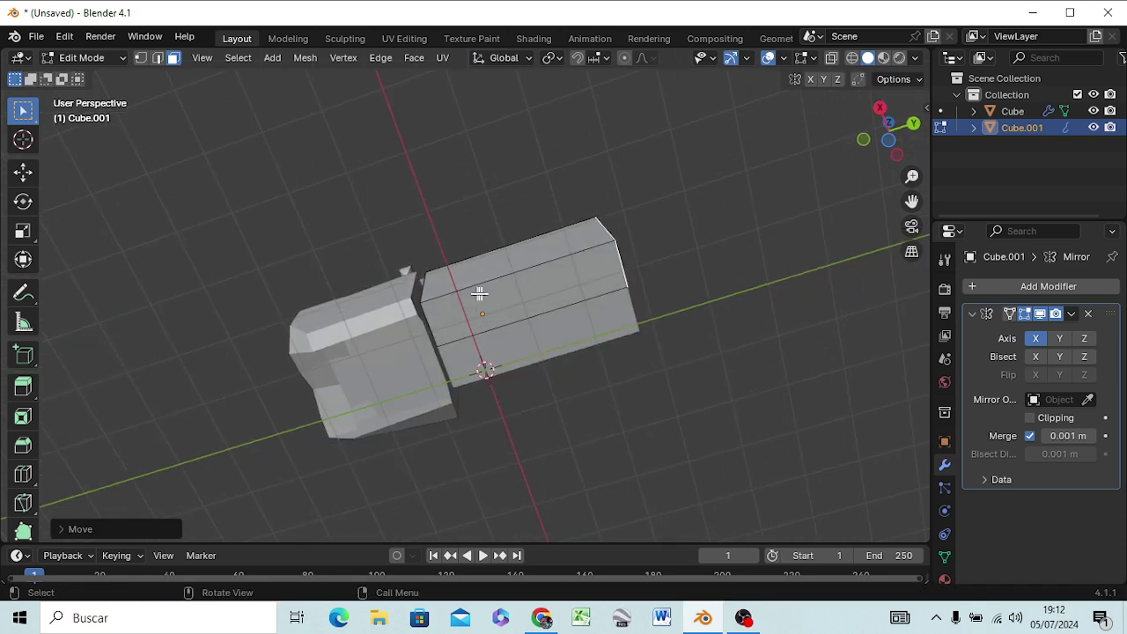
Step: Lower the rear box's bottom face about 0.62 m along Z to the cab's underside
{"action": "left_click", "coordinate": [522, 305]}
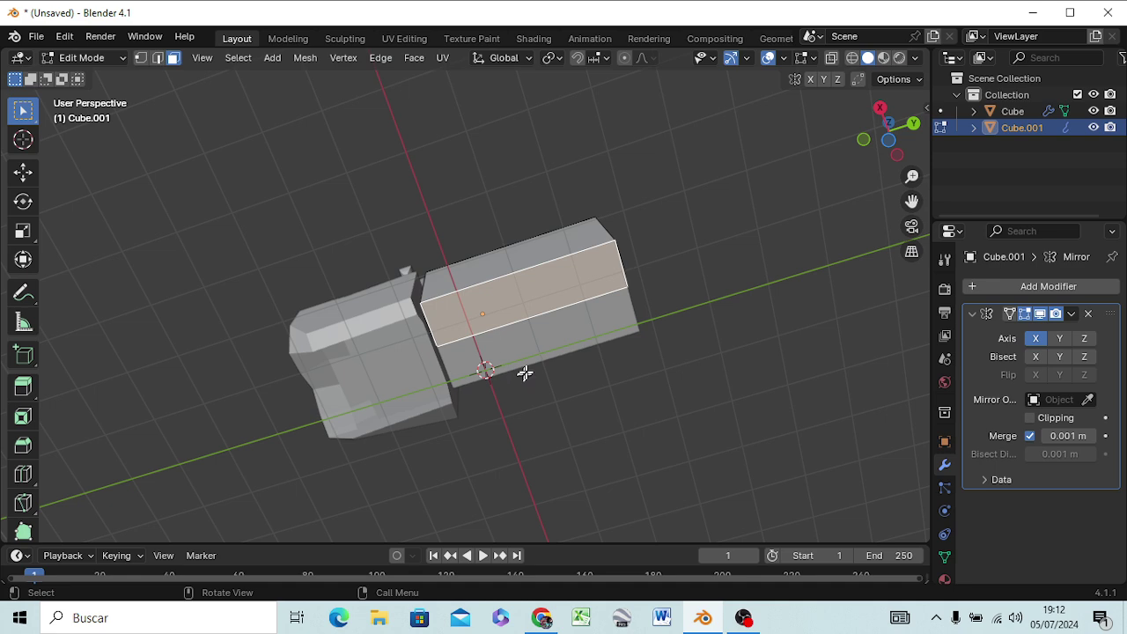
{"action": "key", "text": "KP_3"}
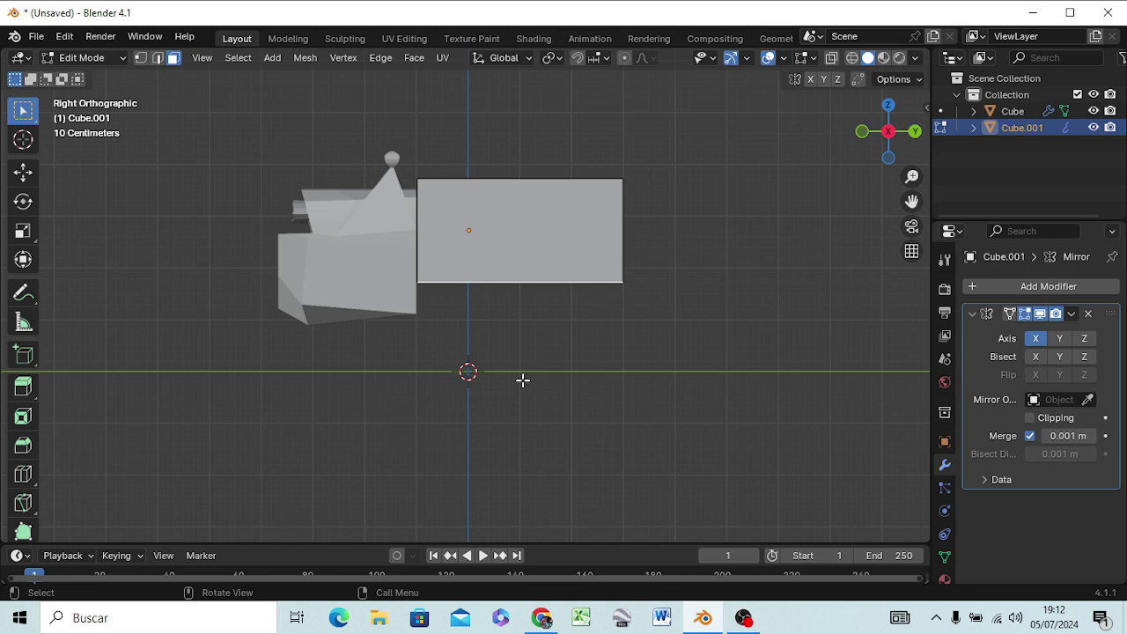
{"action": "key", "text": "g"}
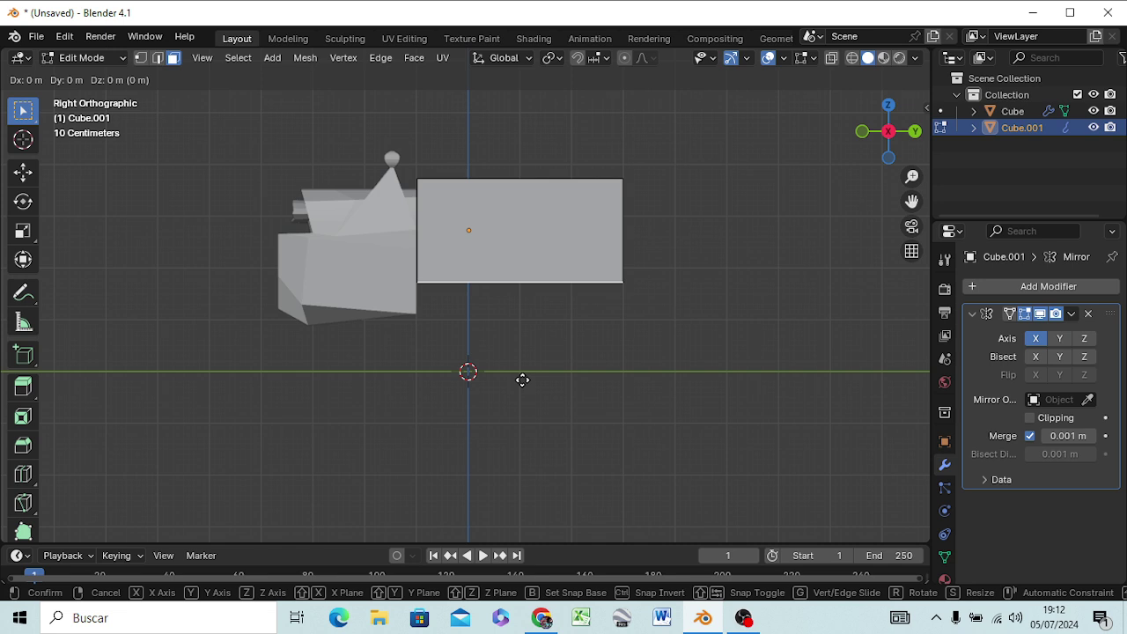
{"action": "key", "text": "z"}
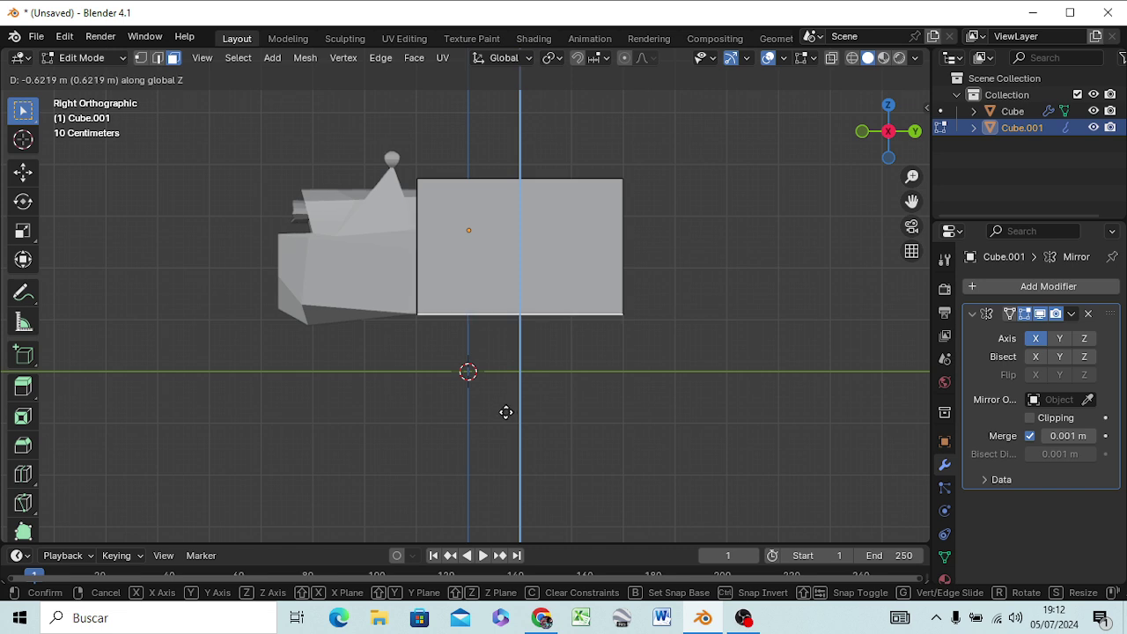
{"action": "left_click", "coordinate": [506, 410]}
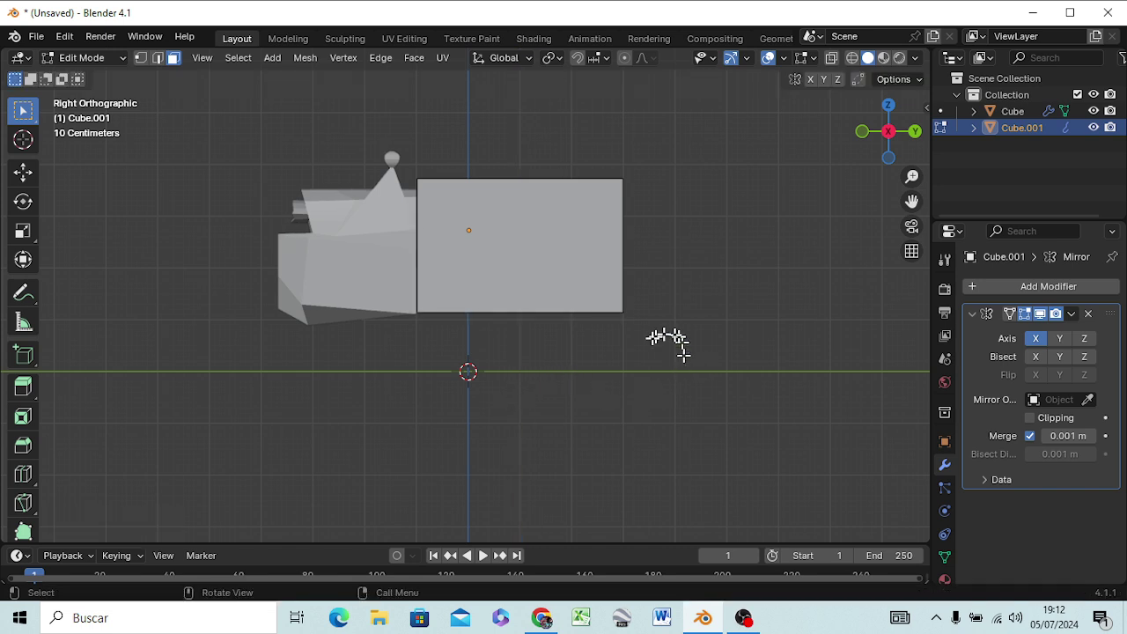
{"action": "mouse_move", "coordinate": [510, 351]}
{"action": "middle_mouse_down"}
{"action": "mouse_move", "coordinate": [517, 392]}
{"action": "mouse_move", "coordinate": [370, 380]}
{"action": "middle_mouse_up"}
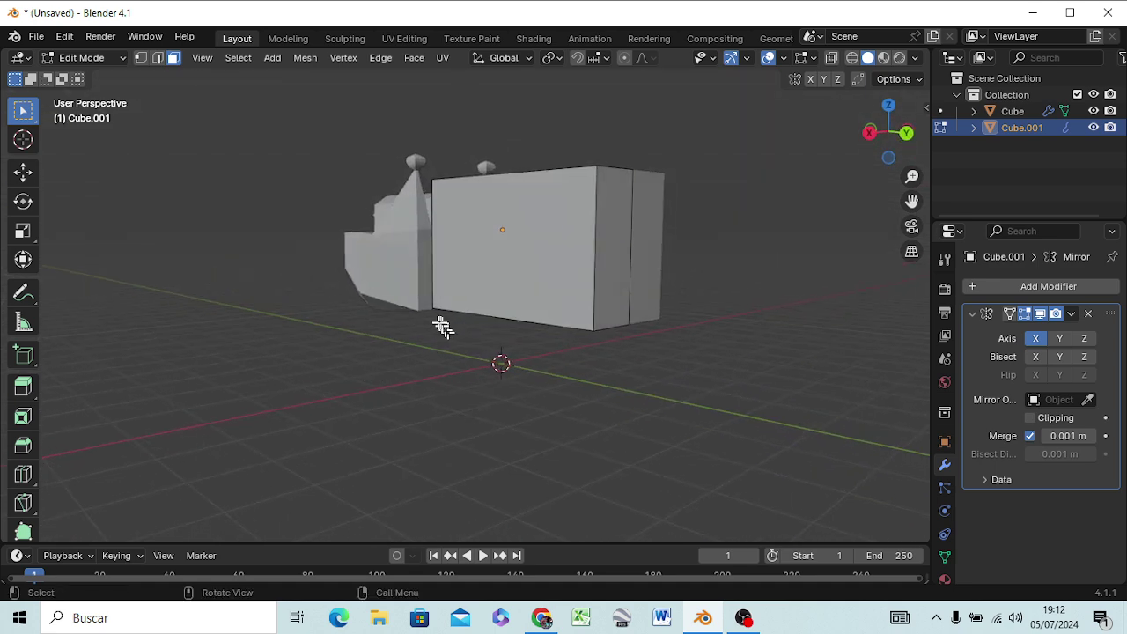
{"action": "left_click", "coordinate": [458, 270]}
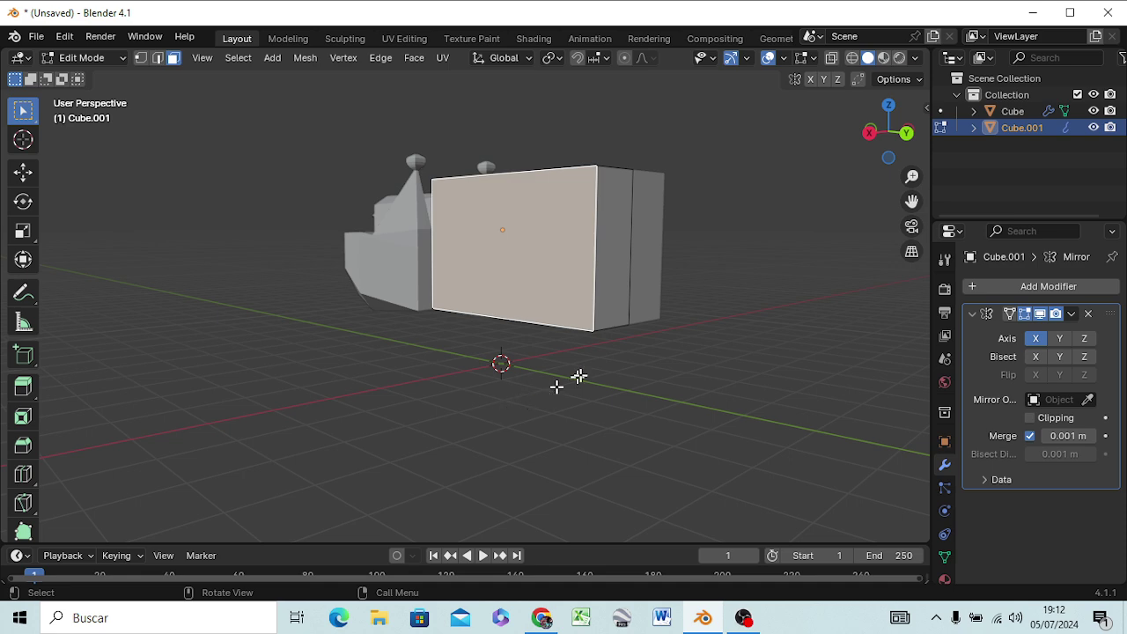
{"action": "key", "text": "KP_1"}
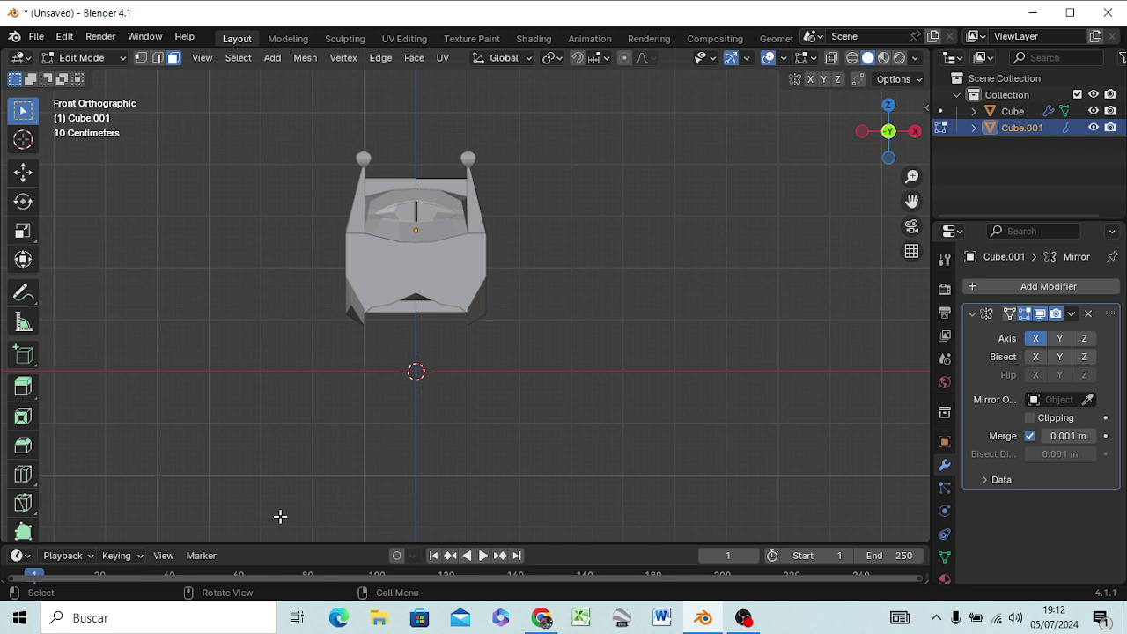
{"action": "key", "text": "x"}
{"action": "key", "text": "z"}
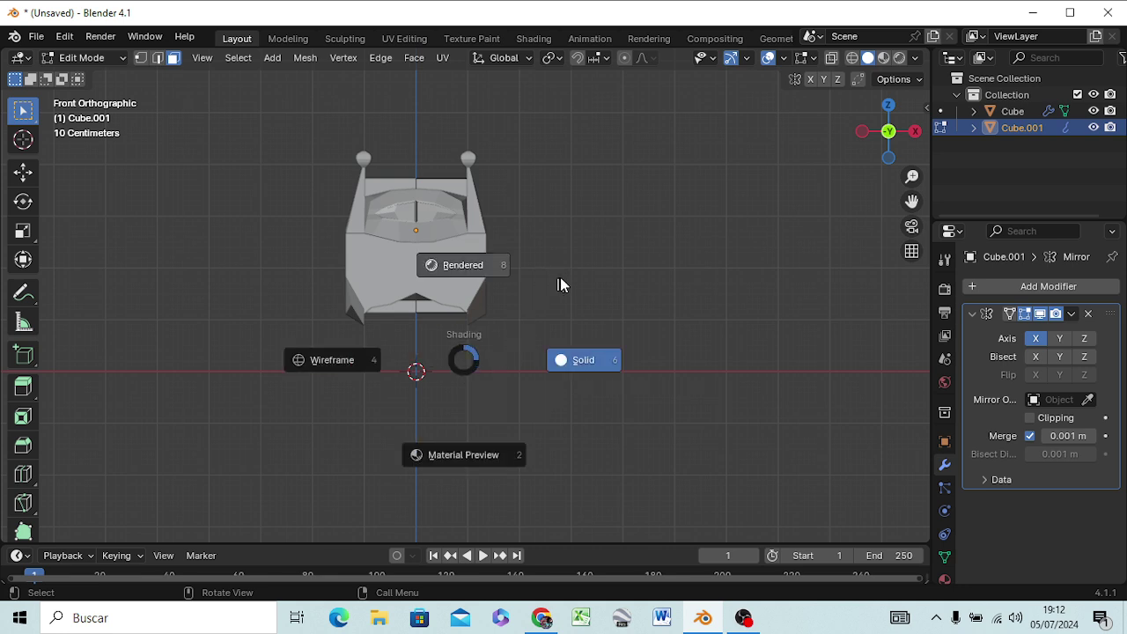
{"action": "key", "text": "8"}
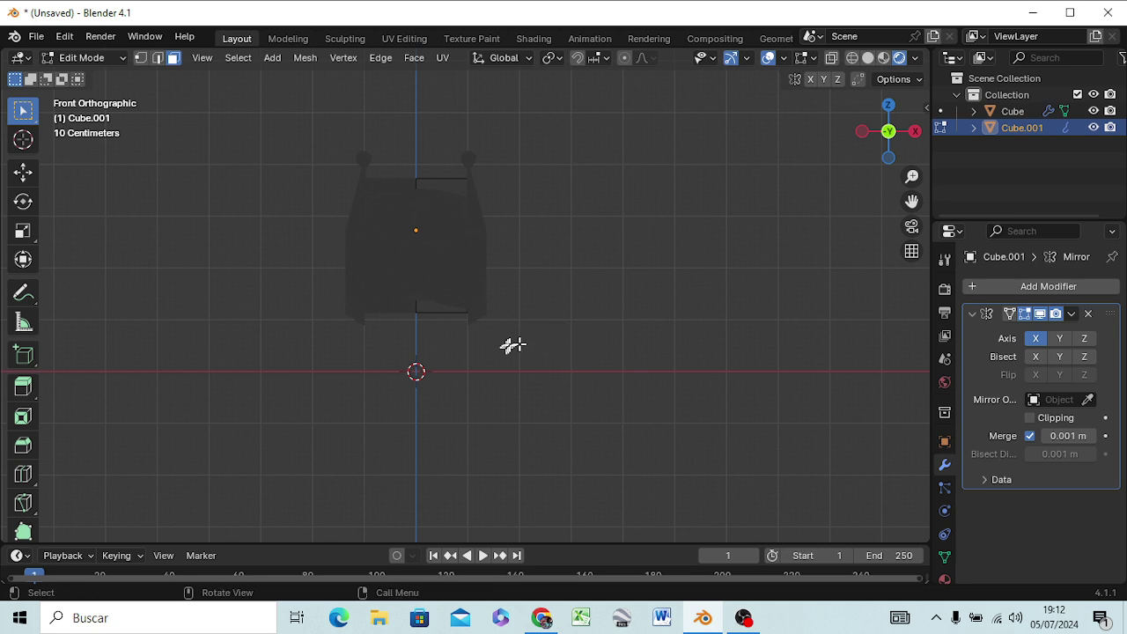
{"action": "mouse_move", "coordinate": [576, 367]}
{"action": "middle_mouse_down"}
{"action": "mouse_move", "coordinate": [421, 458]}
{"action": "mouse_move", "coordinate": [355, 431]}
{"action": "middle_mouse_up"}
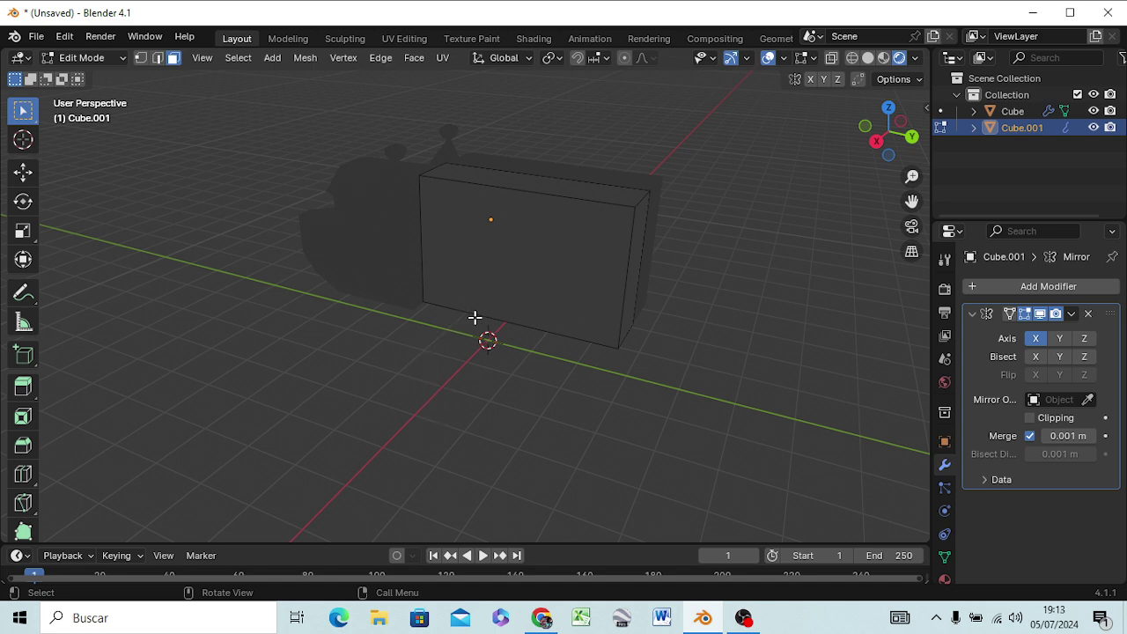
{"action": "key", "text": "z"}
{"action": "left_click", "coordinate": [351, 321]}
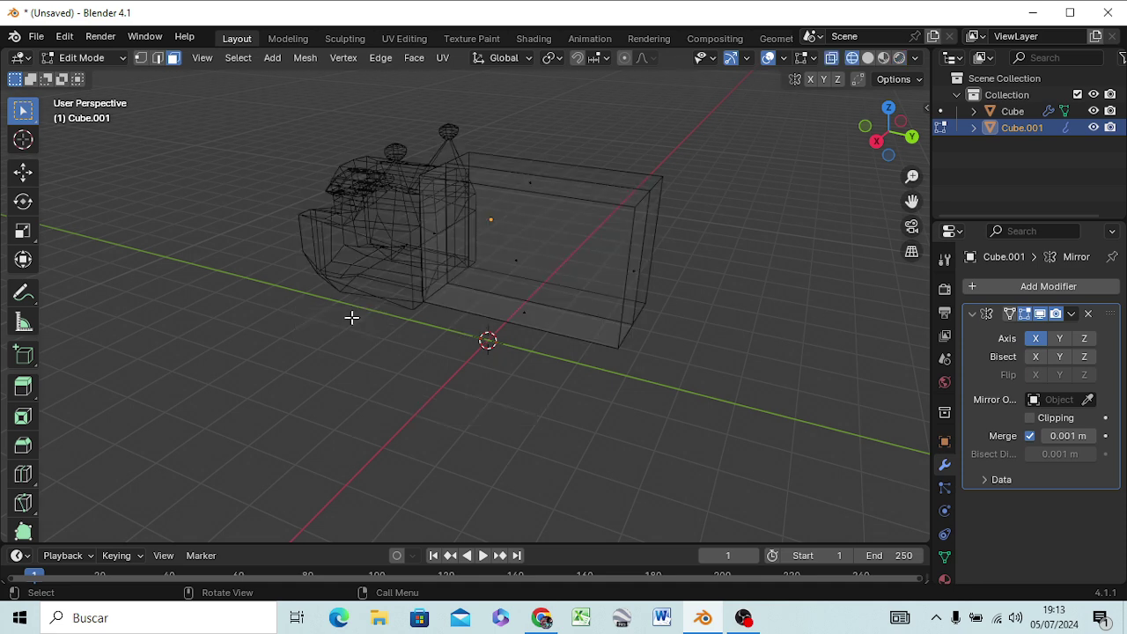
{"action": "left_click", "coordinate": [491, 280]}
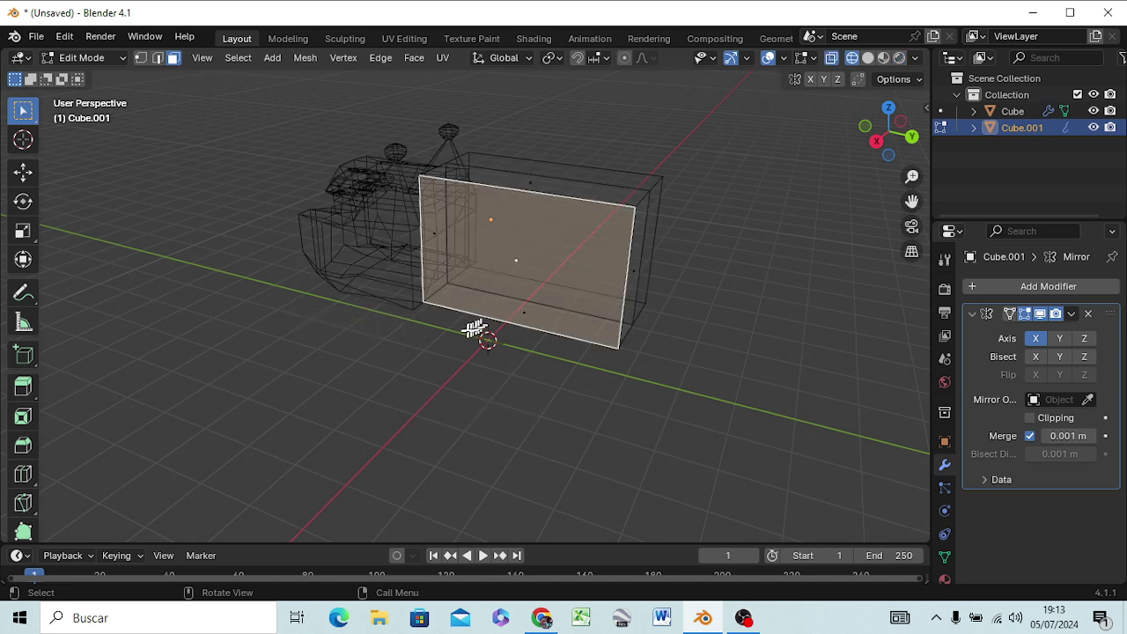
{"action": "key", "text": "z"}
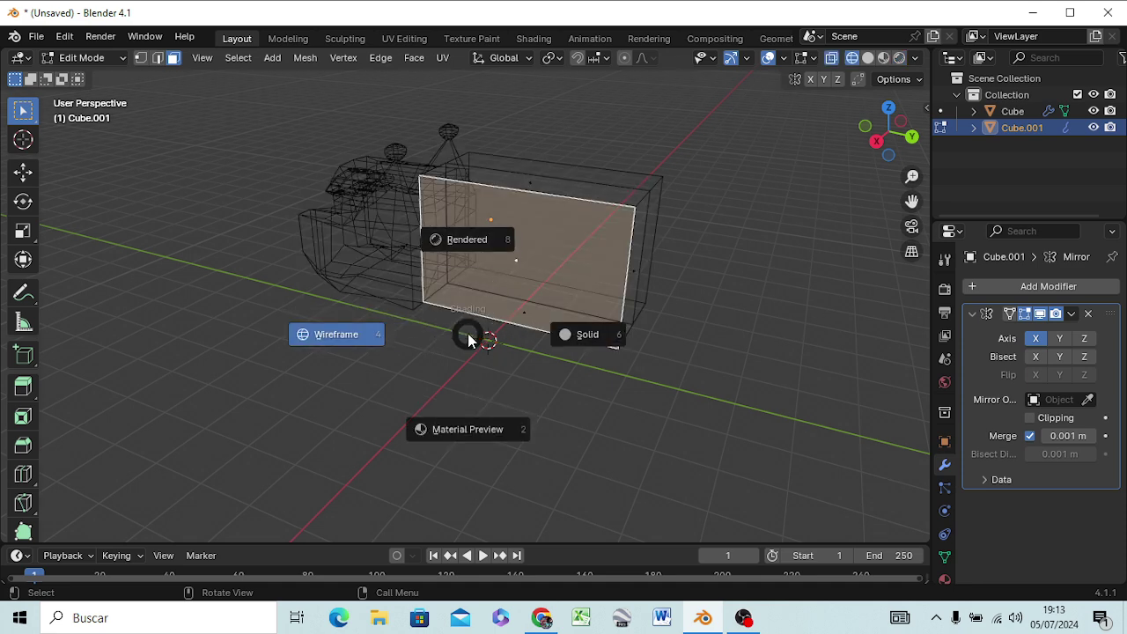
{"action": "left_click", "coordinate": [578, 335]}
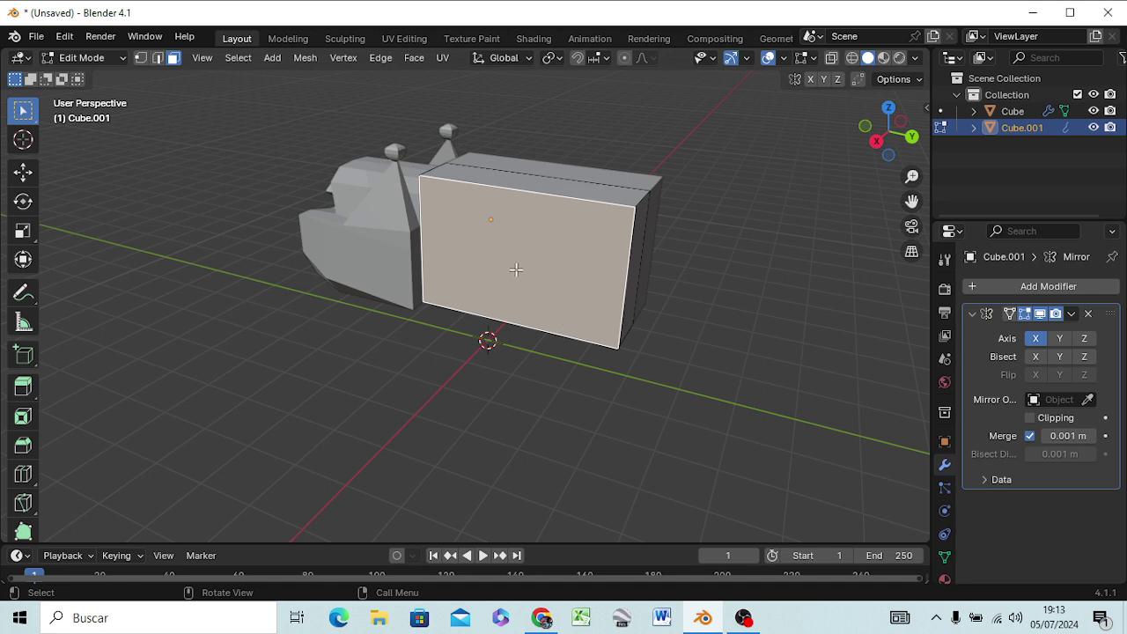
{"action": "key", "text": "KP_1"}
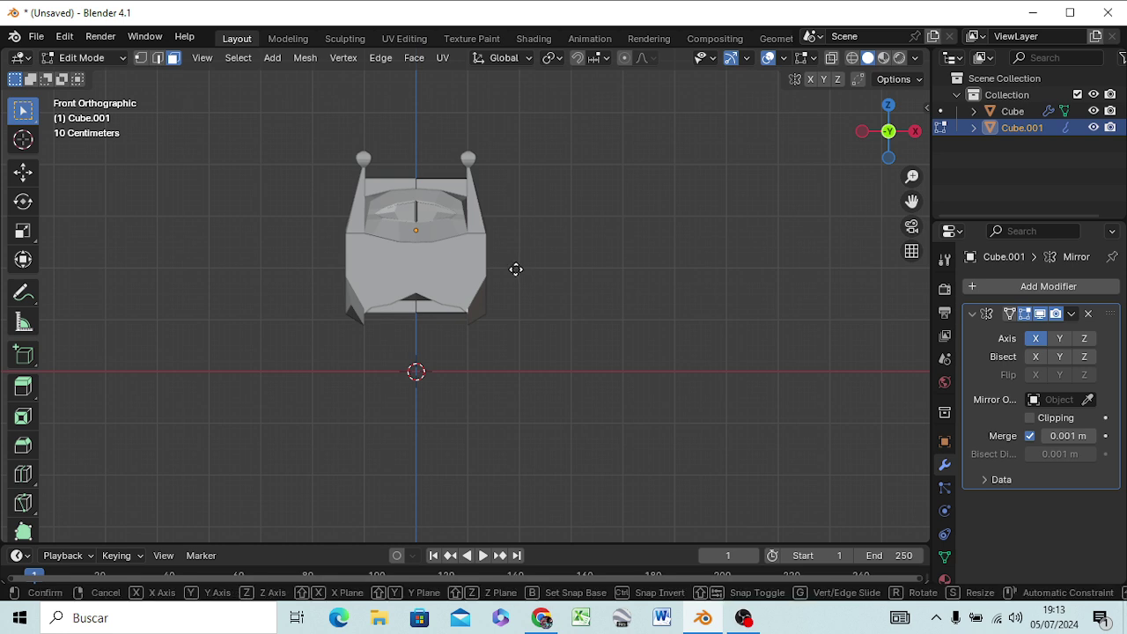
Step: Push the rear box's side face outward along X past the cab's sides
{"action": "key", "text": "g"}
{"action": "key", "text": "x"}
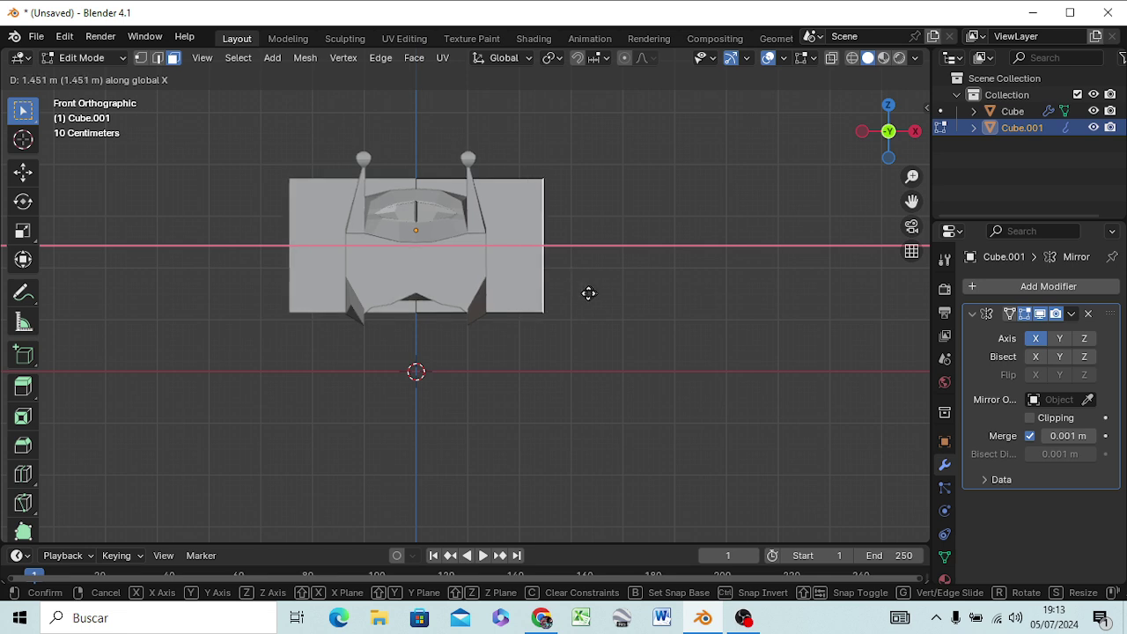
{"action": "left_click", "coordinate": [585, 295]}
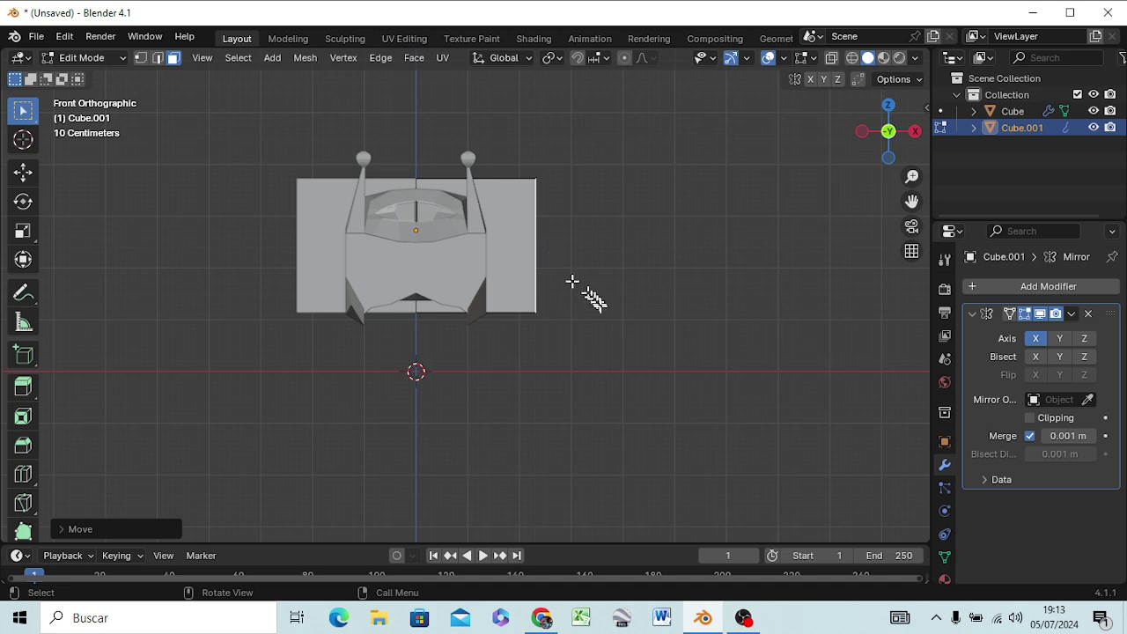
{"action": "mouse_move", "coordinate": [572, 282]}
{"action": "middle_mouse_down"}
{"action": "mouse_move", "coordinate": [390, 330]}
{"action": "mouse_move", "coordinate": [559, 308]}
{"action": "middle_mouse_up"}
Step: Move the rear box's back face about 0.64 m along Y to lengthen it
{"action": "left_click", "coordinate": [555, 308]}
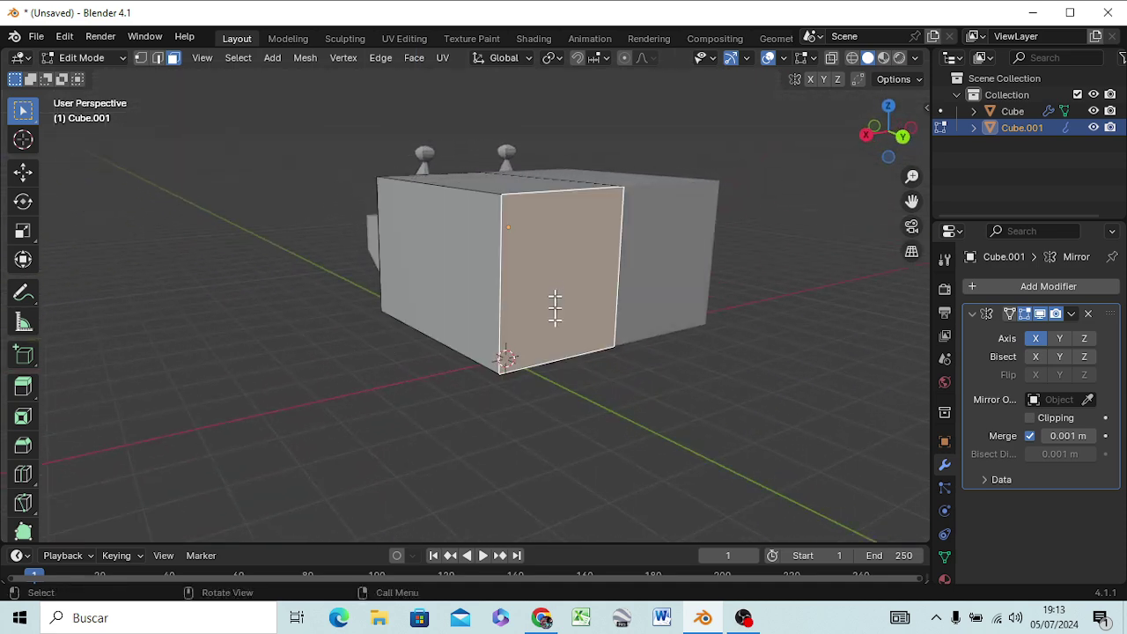
{"action": "middle_click_drag", "start_coordinate": [423, 438], "coordinate": [591, 428]}
{"action": "key", "text": "KP_3"}
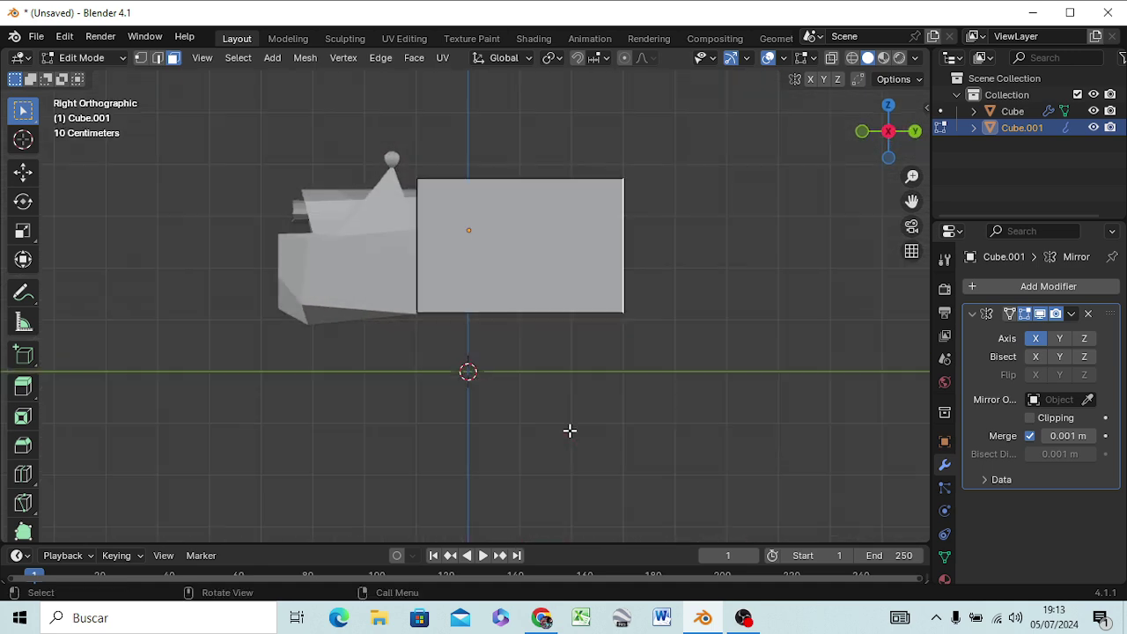
{"action": "key", "text": "g"}
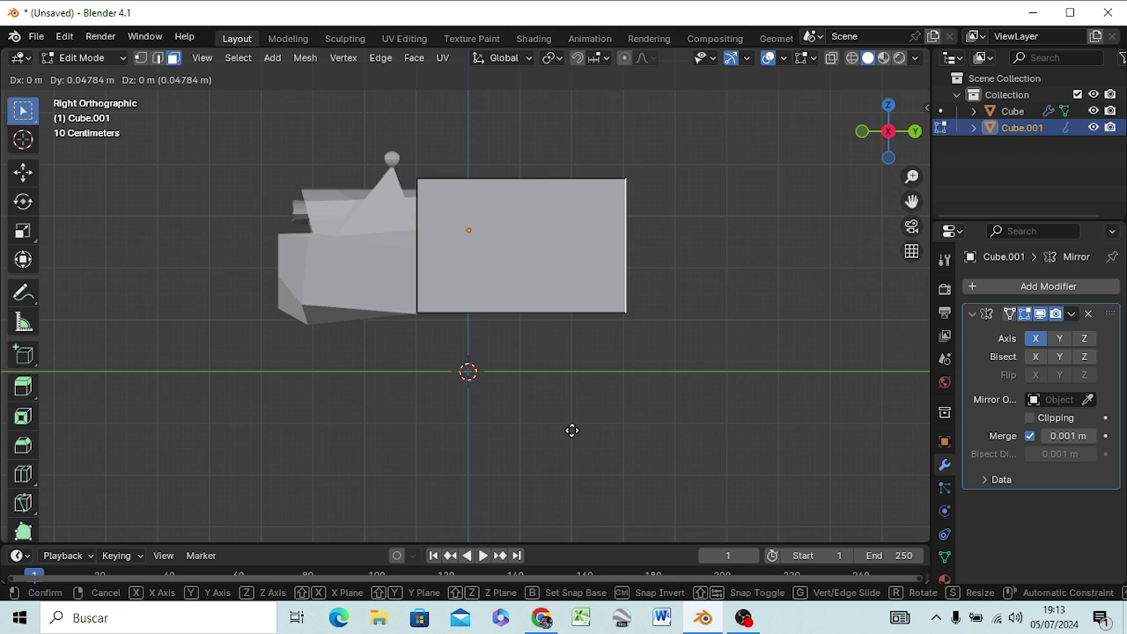
{"action": "key", "text": "y"}
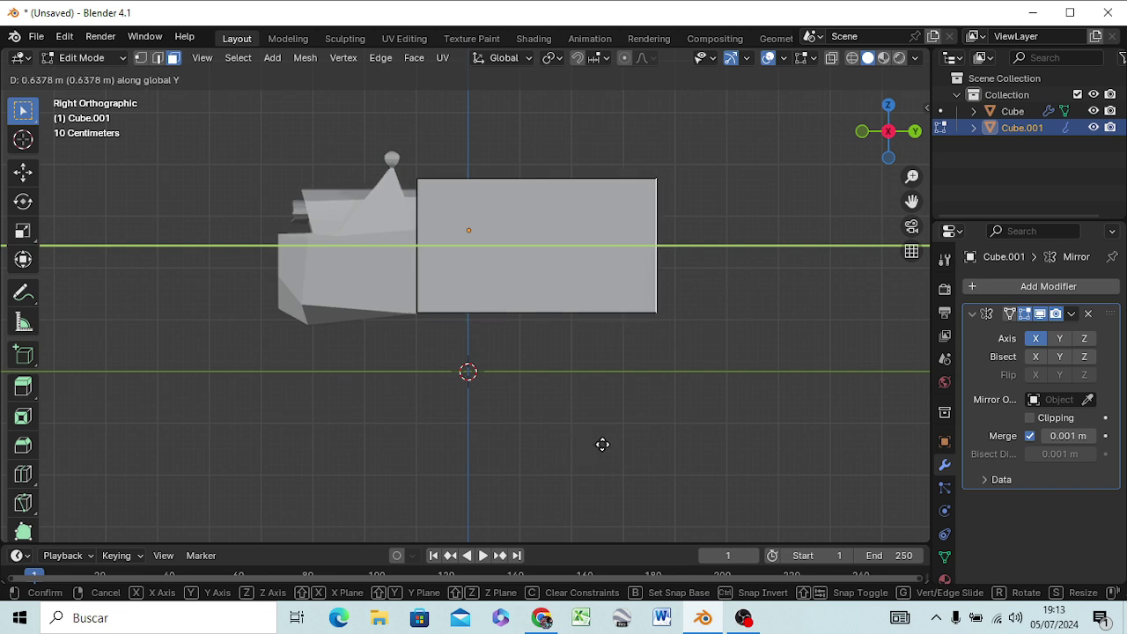
{"action": "left_click", "coordinate": [599, 445]}
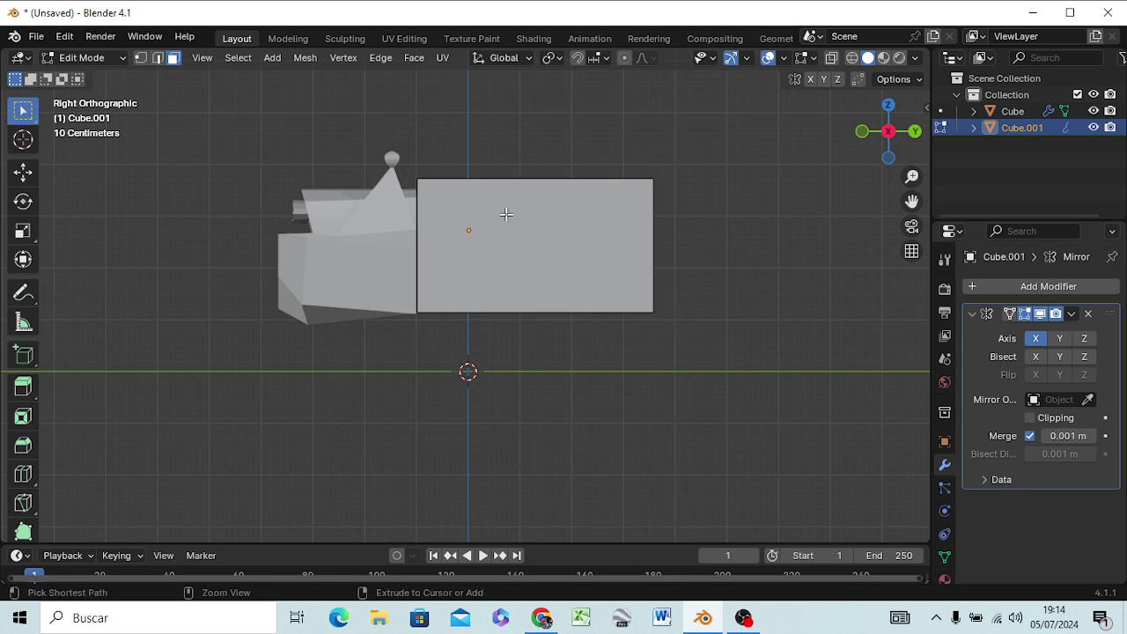
Step: Add three evenly spaced crosswise loop cuts across the rear box
{"action": "key", "text": "ctrl+r"}
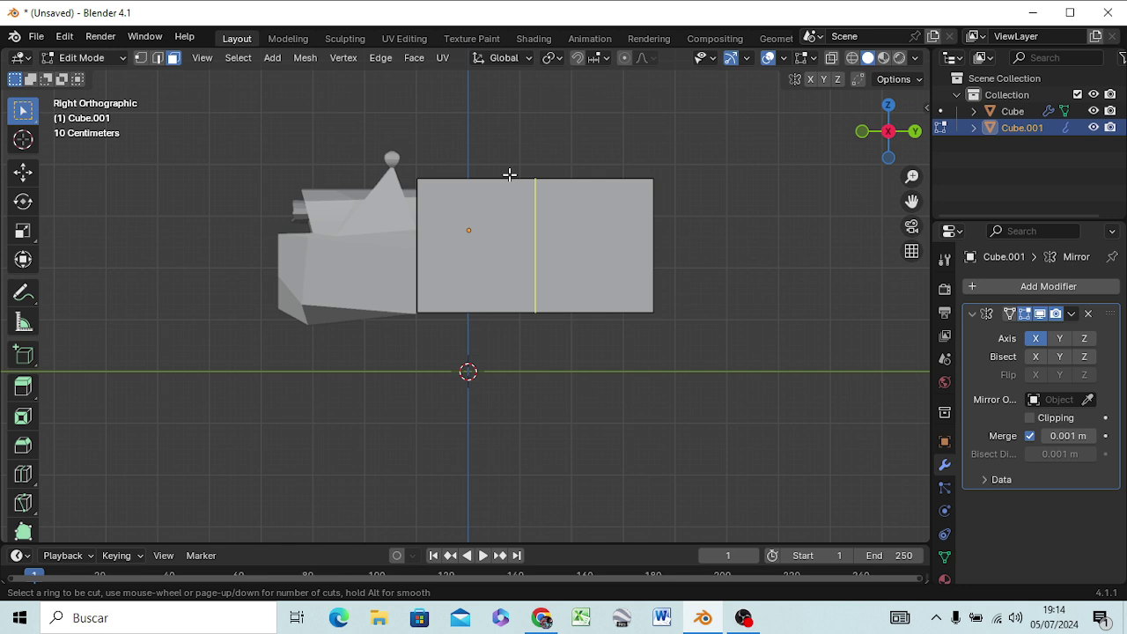
{"action": "scroll", "coordinate": [509, 174], "scroll_direction": "up", "scroll_amount": 1}
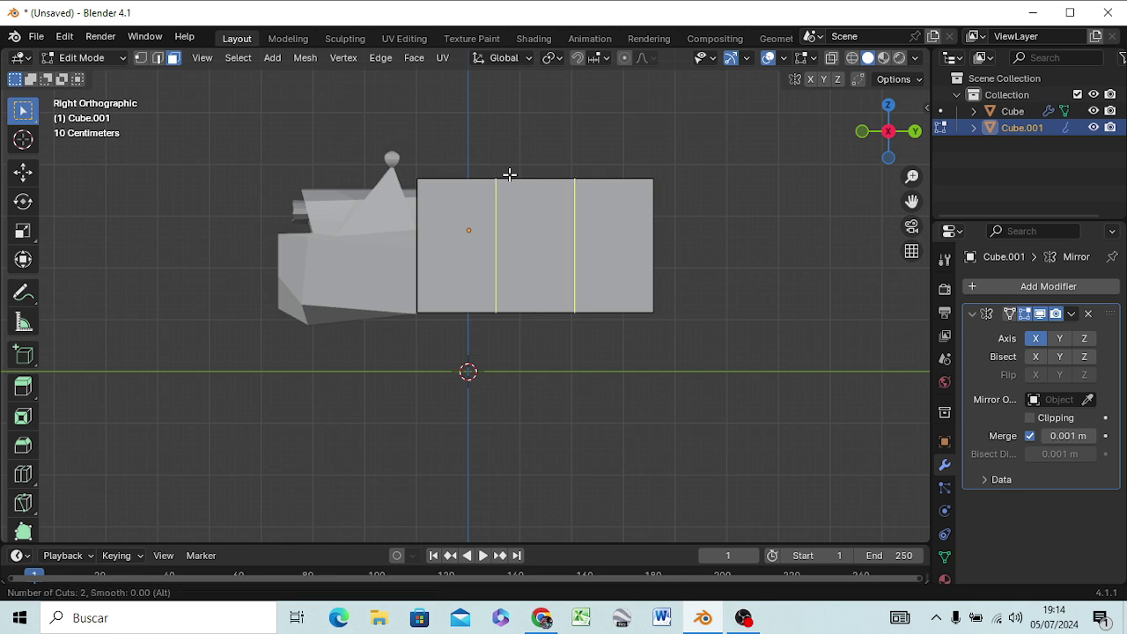
{"action": "scroll", "coordinate": [509, 174], "scroll_direction": "up", "scroll_amount": 1}
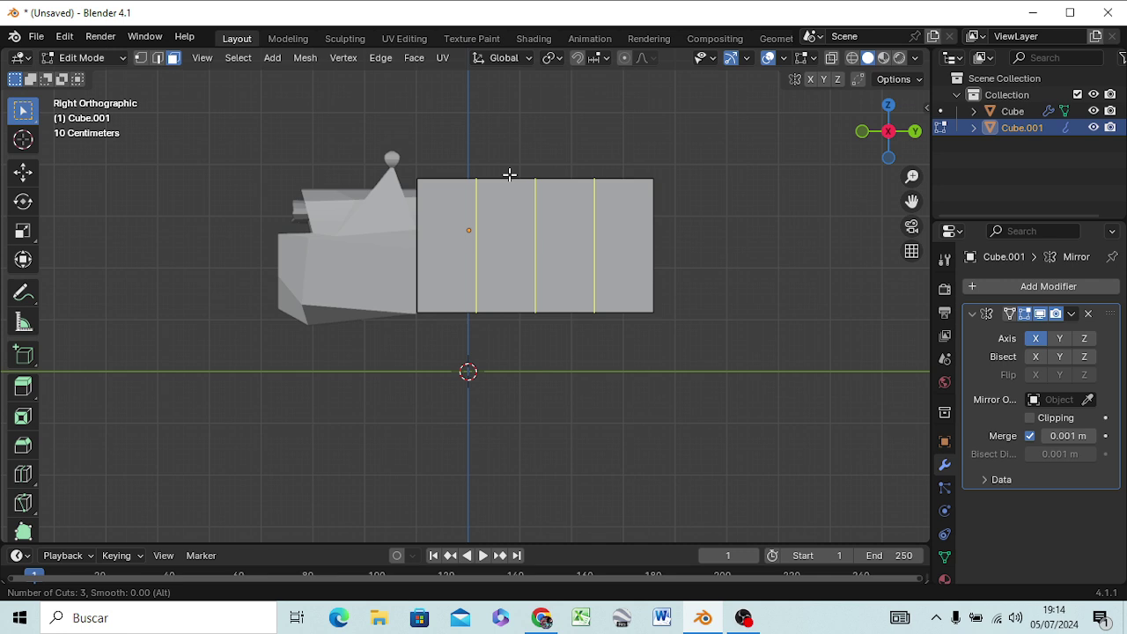
{"action": "scroll", "coordinate": [509, 175], "scroll_direction": "up", "scroll_amount": 1}
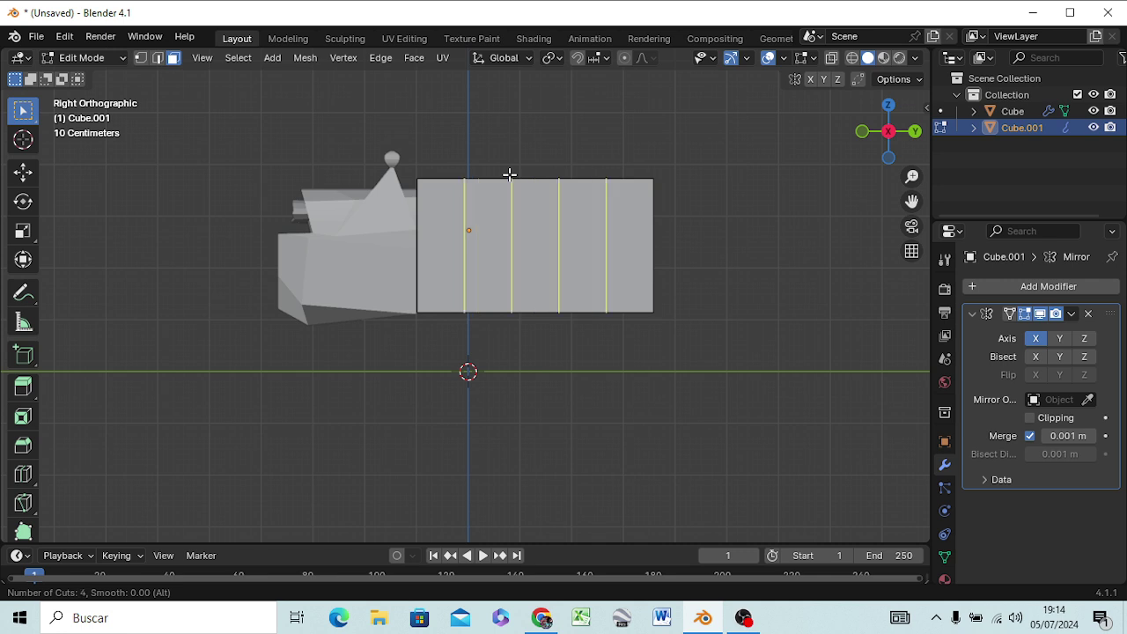
{"action": "scroll", "coordinate": [510, 175], "scroll_direction": "down", "scroll_amount": 1}
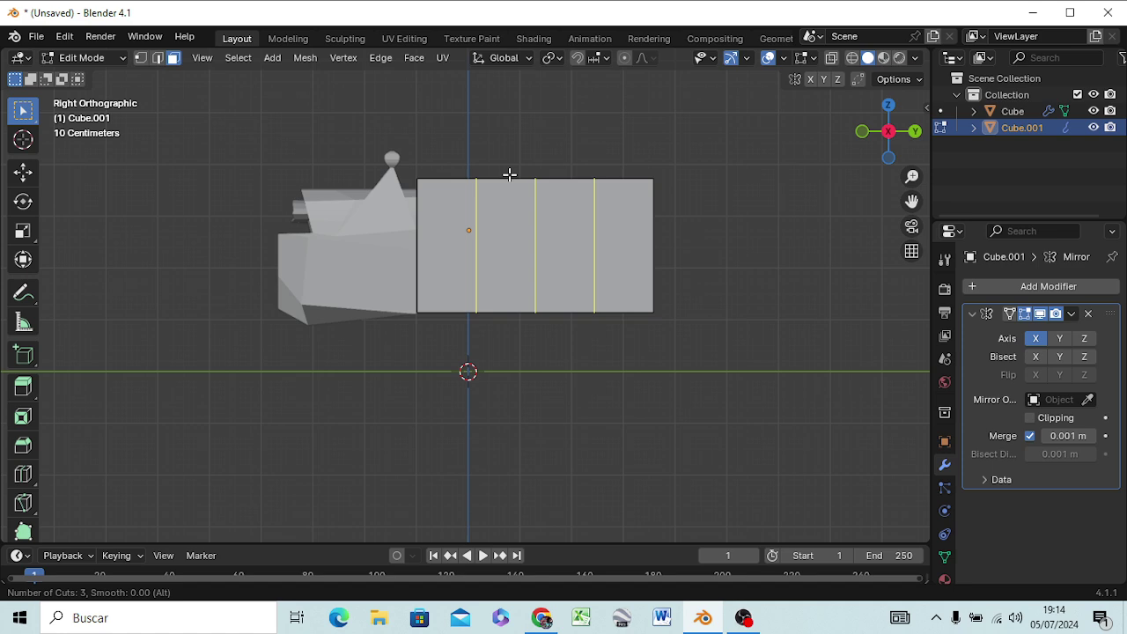
{"action": "left_click", "coordinate": [509, 175]}
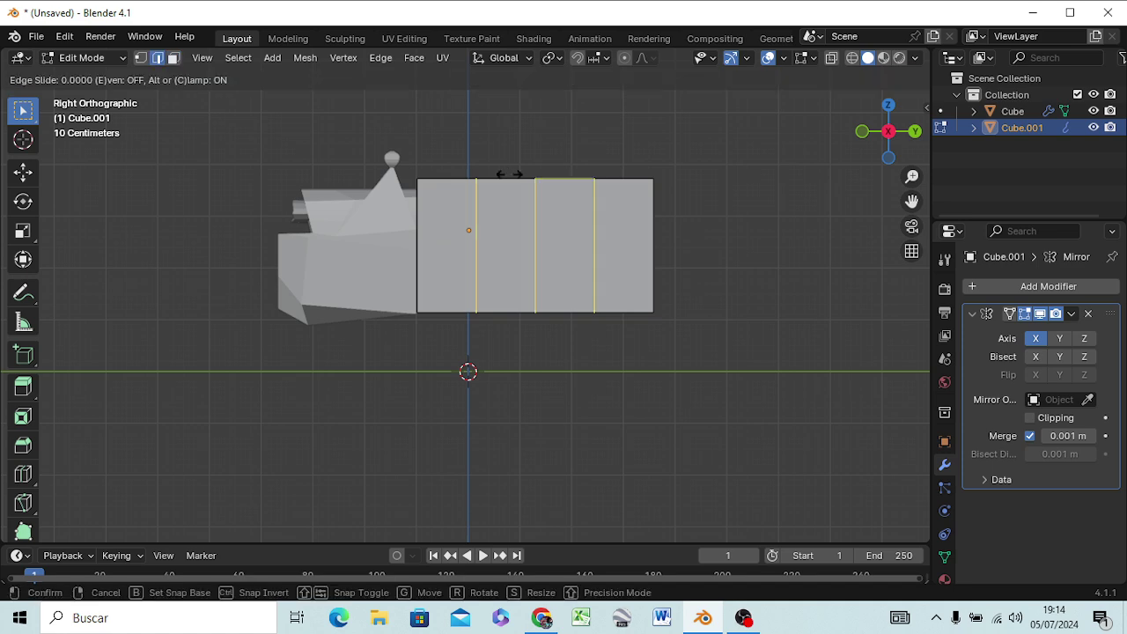
{"action": "left_click", "coordinate": [509, 175]}
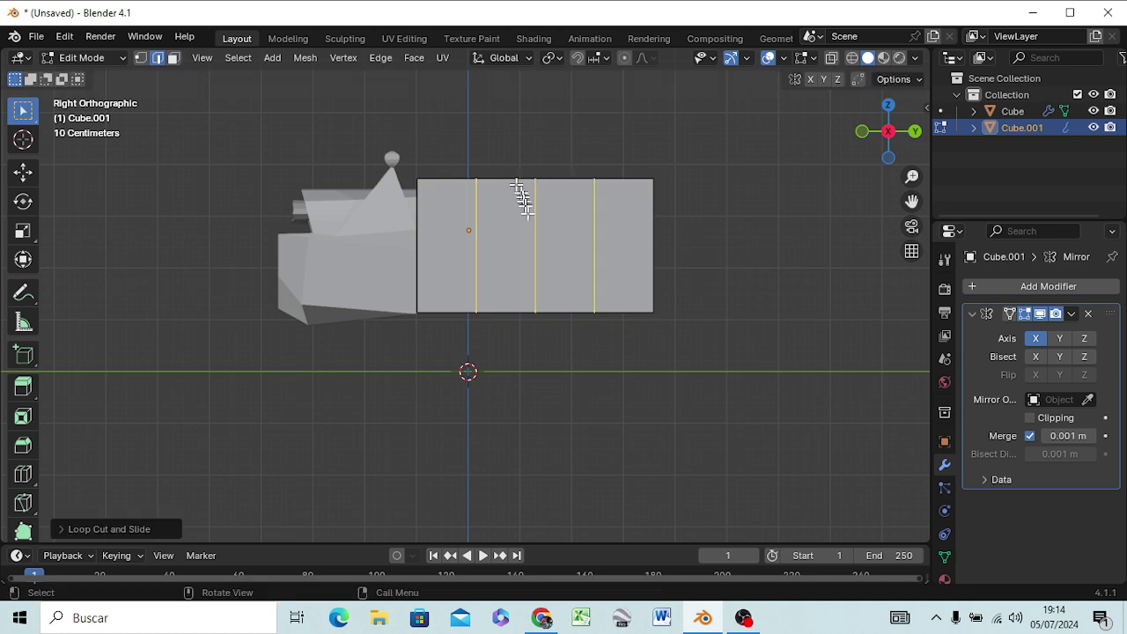
{"action": "mouse_move", "coordinate": [519, 189]}
{"action": "middle_mouse_down"}
{"action": "mouse_move", "coordinate": [367, 327]}
{"action": "mouse_move", "coordinate": [359, 290]}
{"action": "middle_mouse_up"}
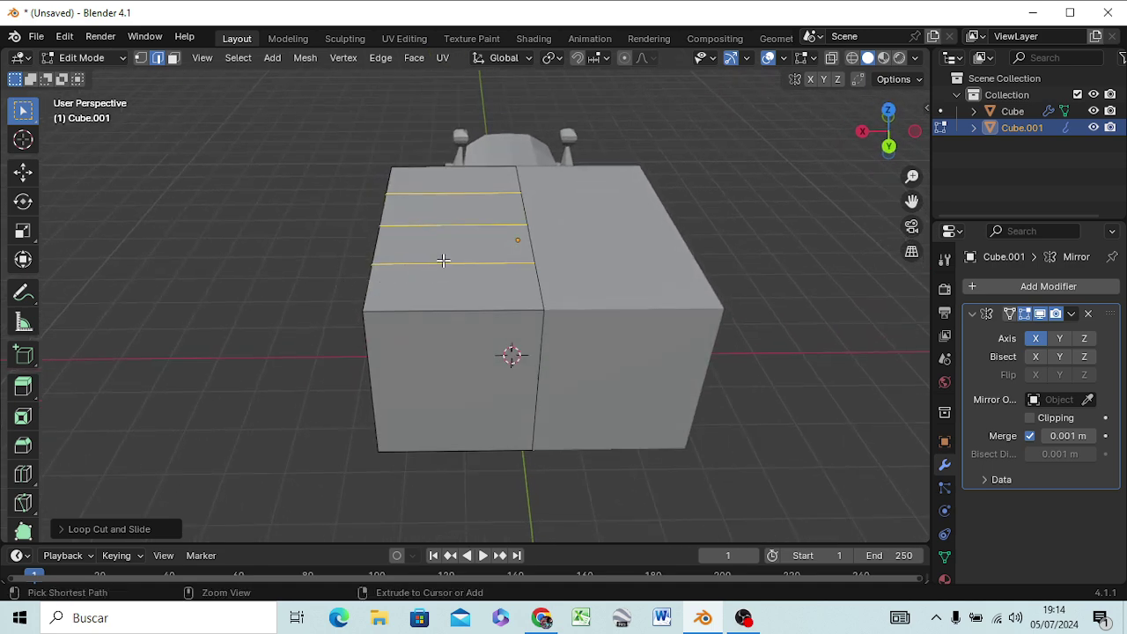
Step: Try a centred lengthwise loop cut, then undo it to keep only the crosswise loops
{"action": "key", "text": "ctrl+r"}
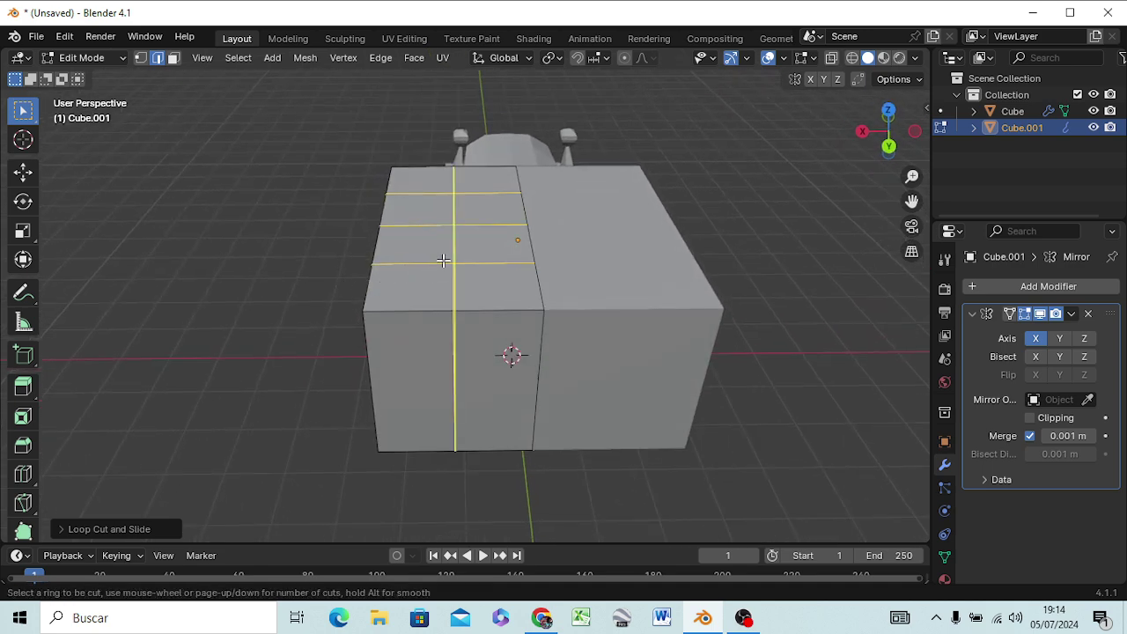
{"action": "left_click", "coordinate": [443, 261]}
{"action": "right_click", "coordinate": [443, 260]}
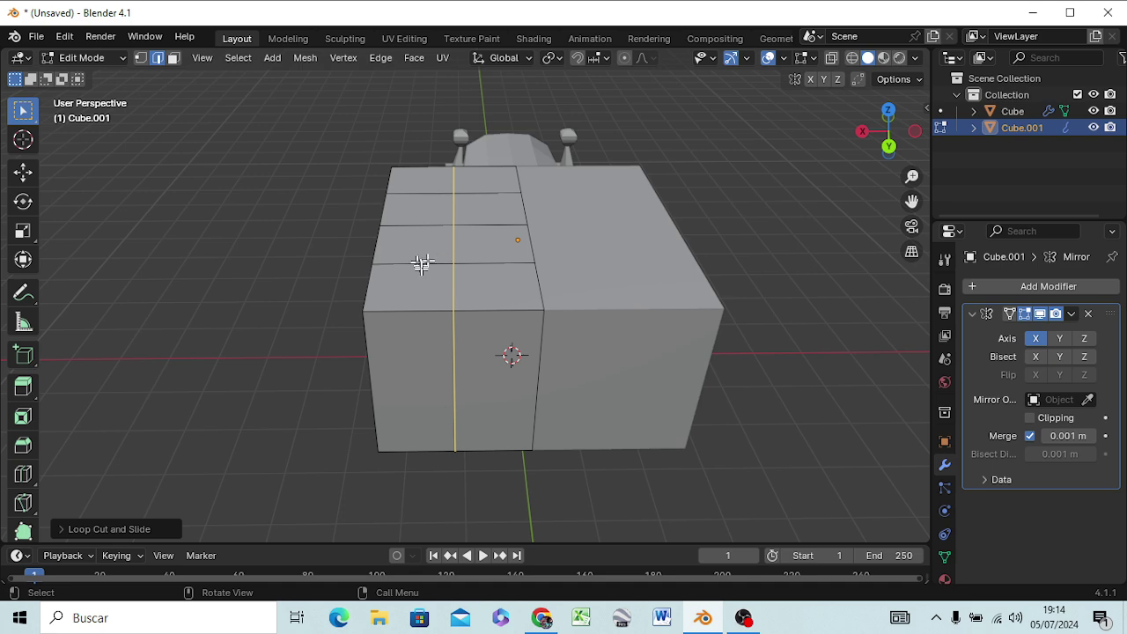
{"action": "middle_click_drag", "start_coordinate": [421, 266], "coordinate": [427, 430]}
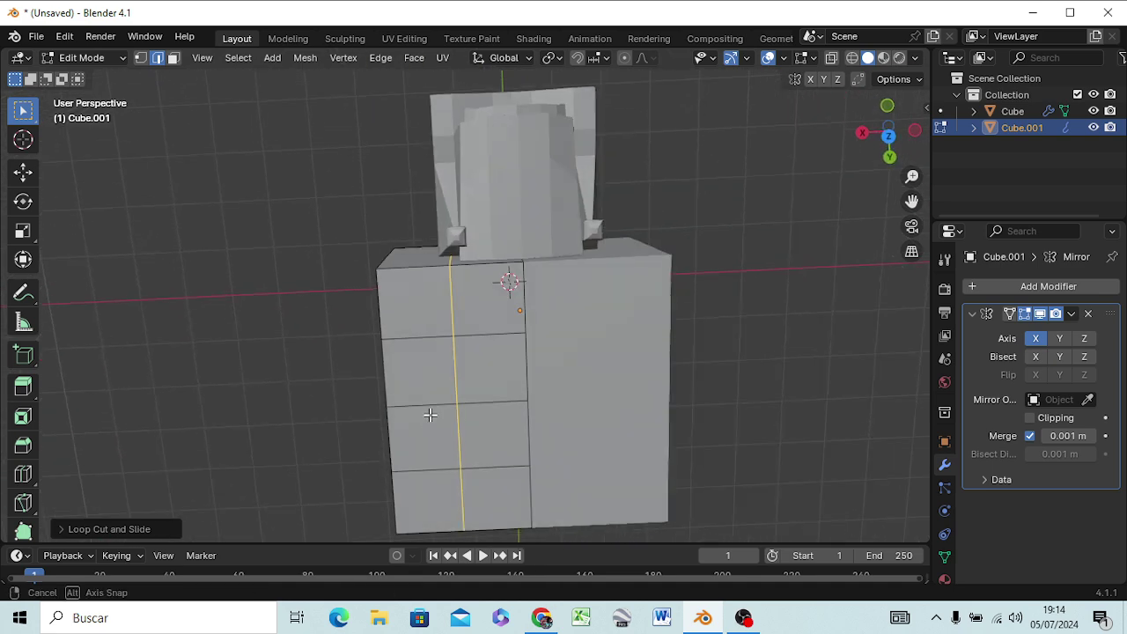
{"action": "middle_click_drag", "start_coordinate": [427, 431], "coordinate": [447, 387]}
{"action": "key", "text": "ctrl+z"}
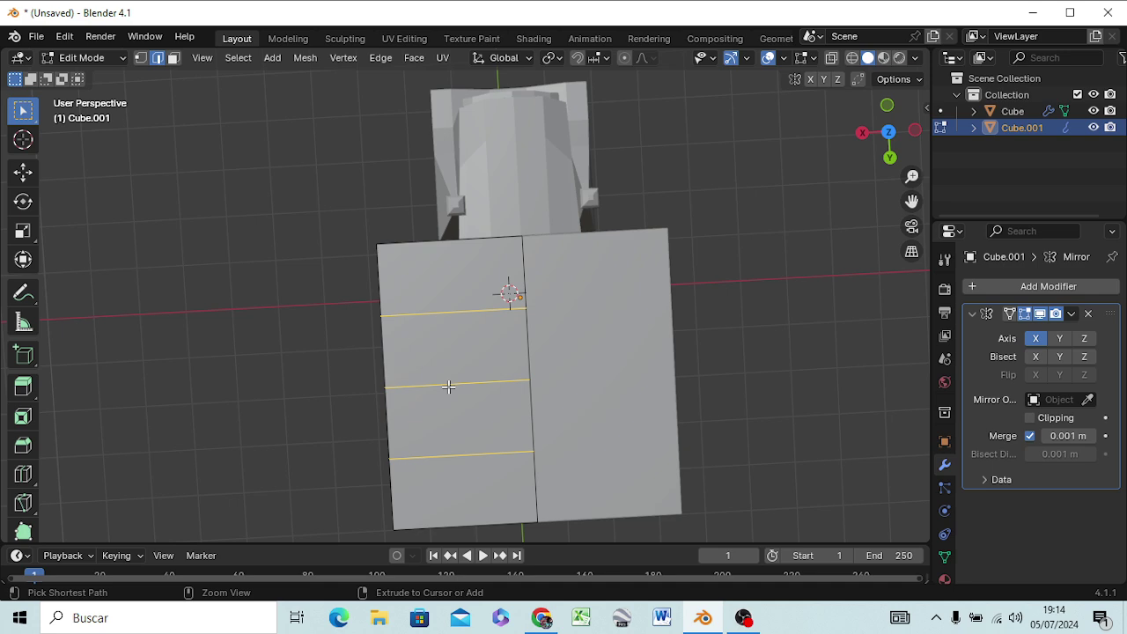
{"action": "key", "text": "ctrl+r"}
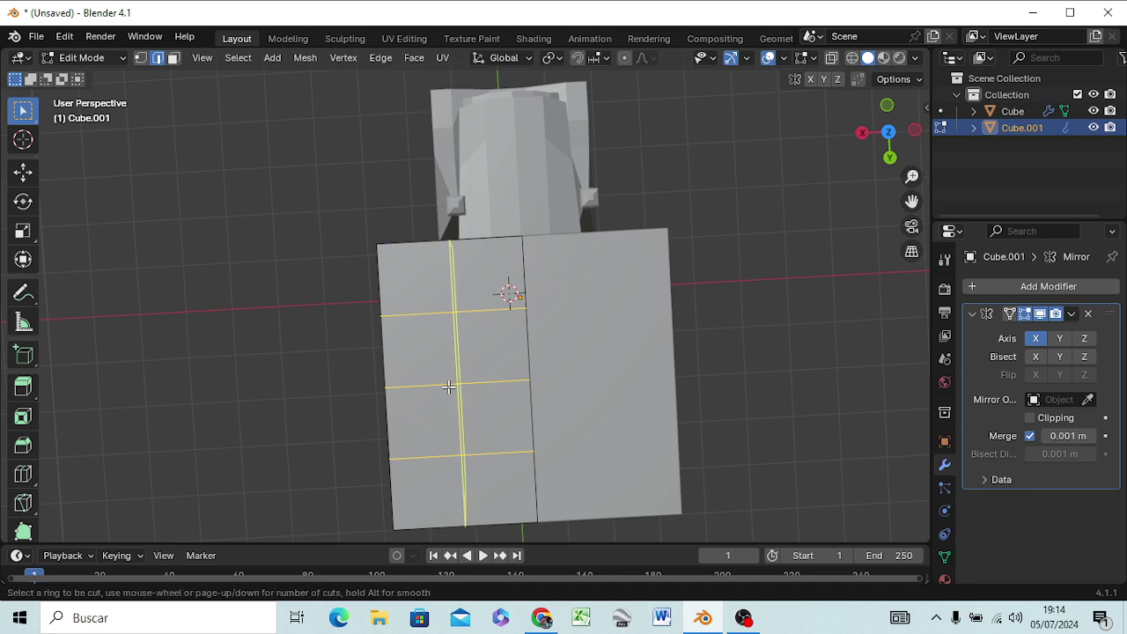
{"action": "key", "text": "Escape"}
{"action": "key", "text": "KP_7"}
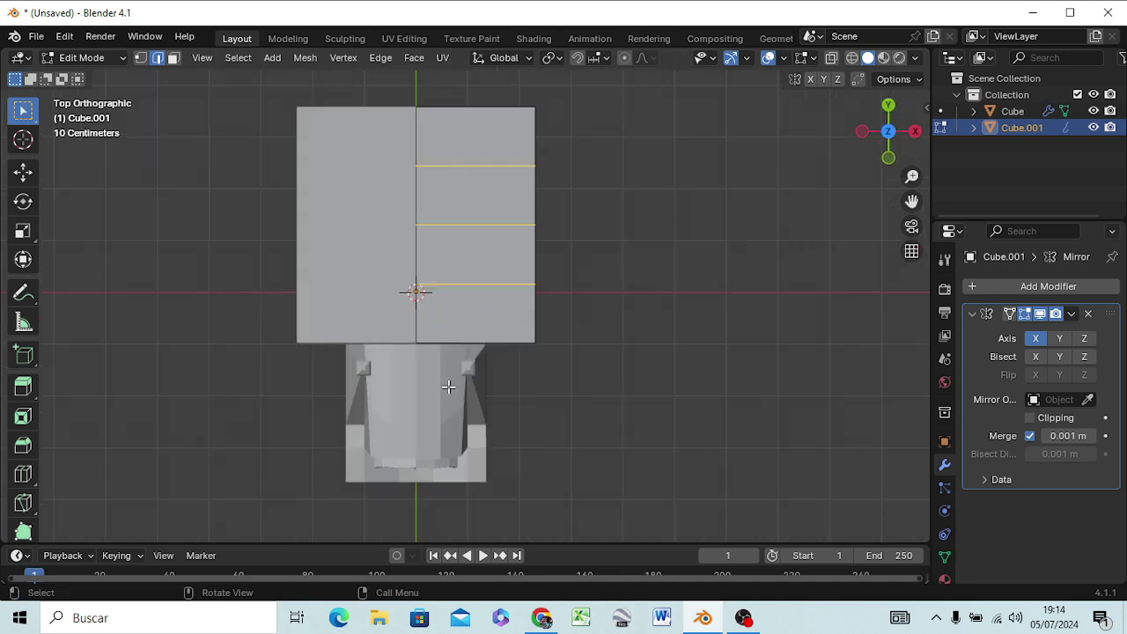
Step: From the bottom view, add a lengthwise edge loop slid toward the box's outer side
{"action": "key", "text": "ctrl+KP_7"}
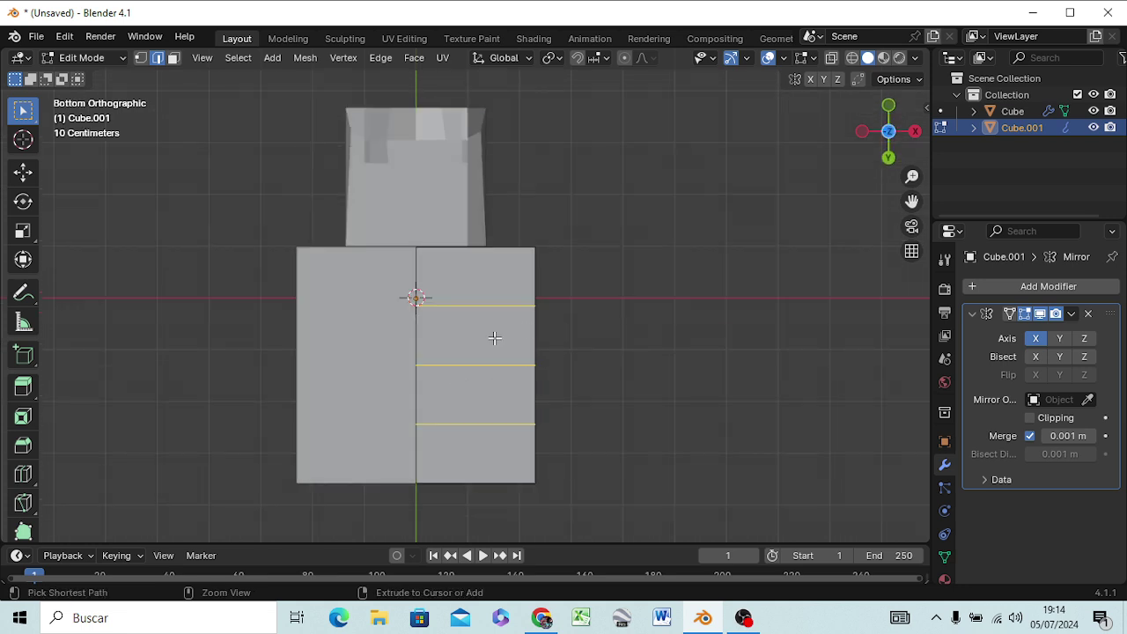
{"action": "key", "text": "ctrl+r"}
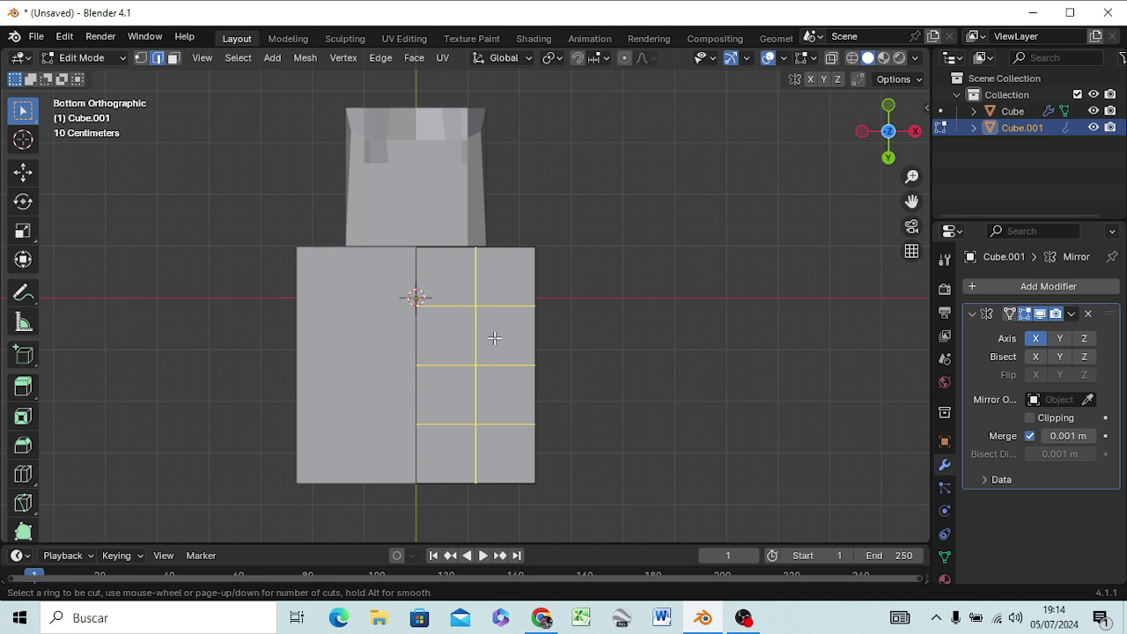
{"action": "left_click", "coordinate": [495, 338]}
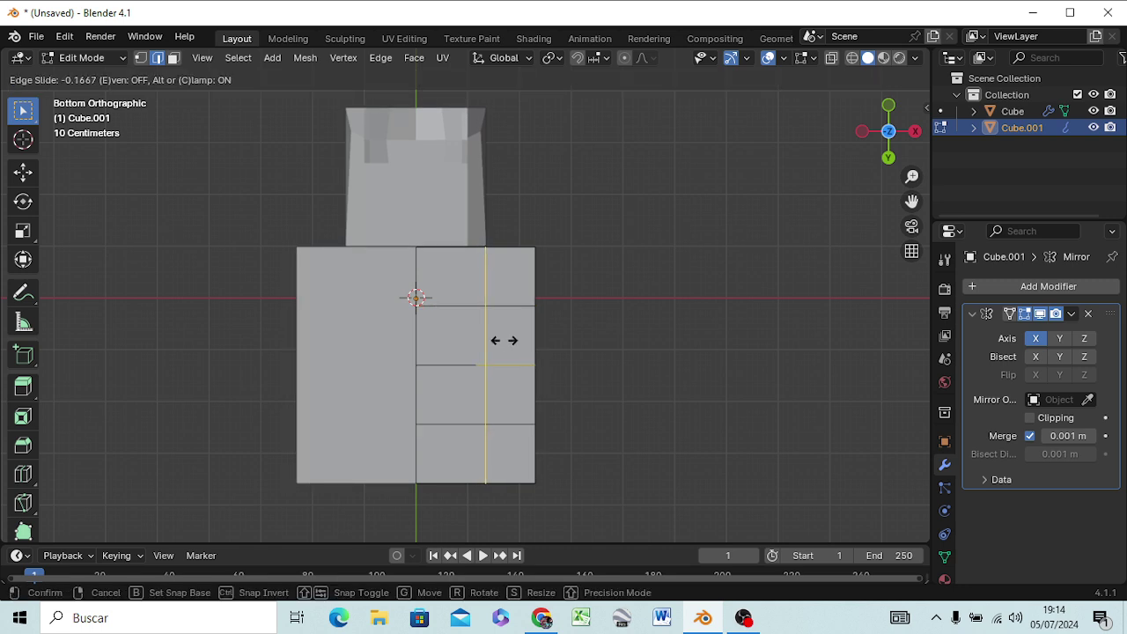
{"action": "left_click", "coordinate": [504, 340]}
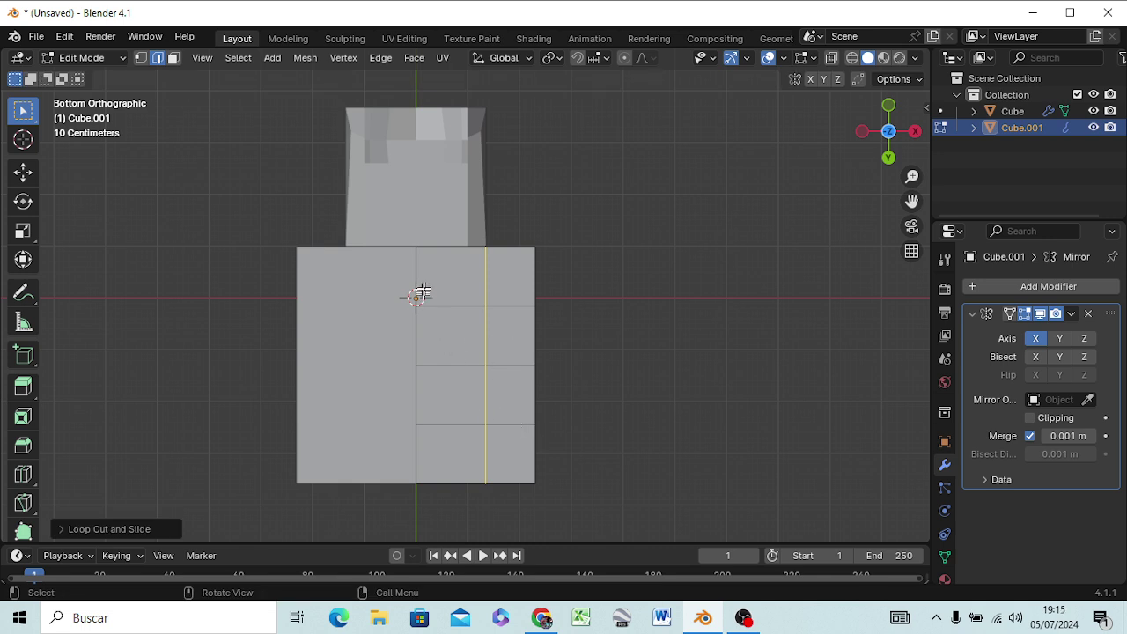
{"action": "key", "text": "ctrl"}
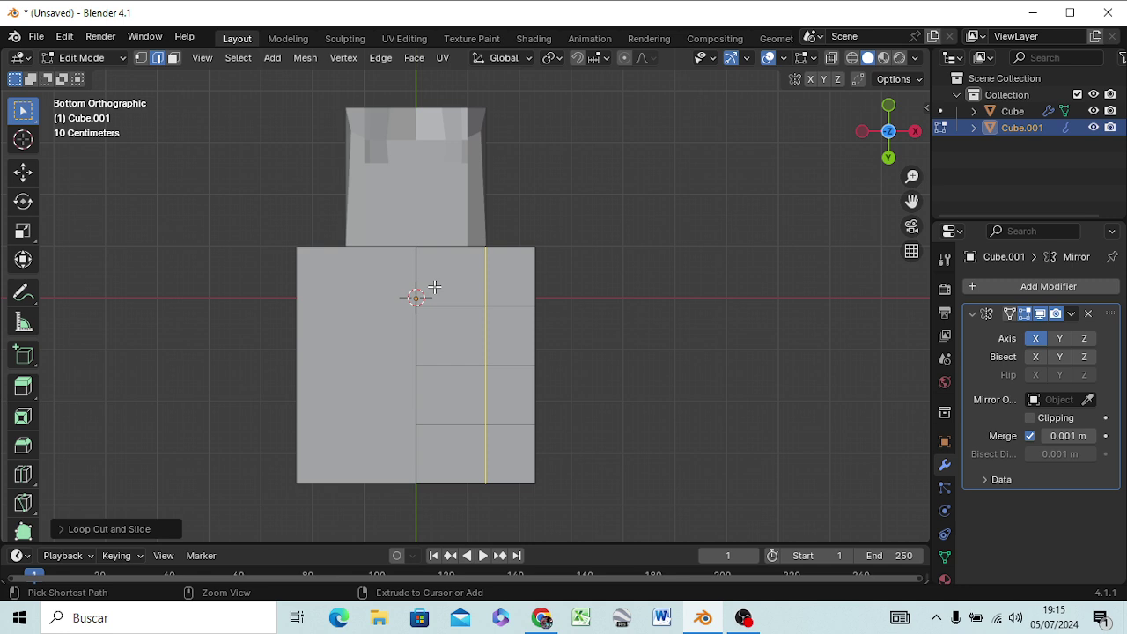
{"action": "key", "text": "ctrl+t"}
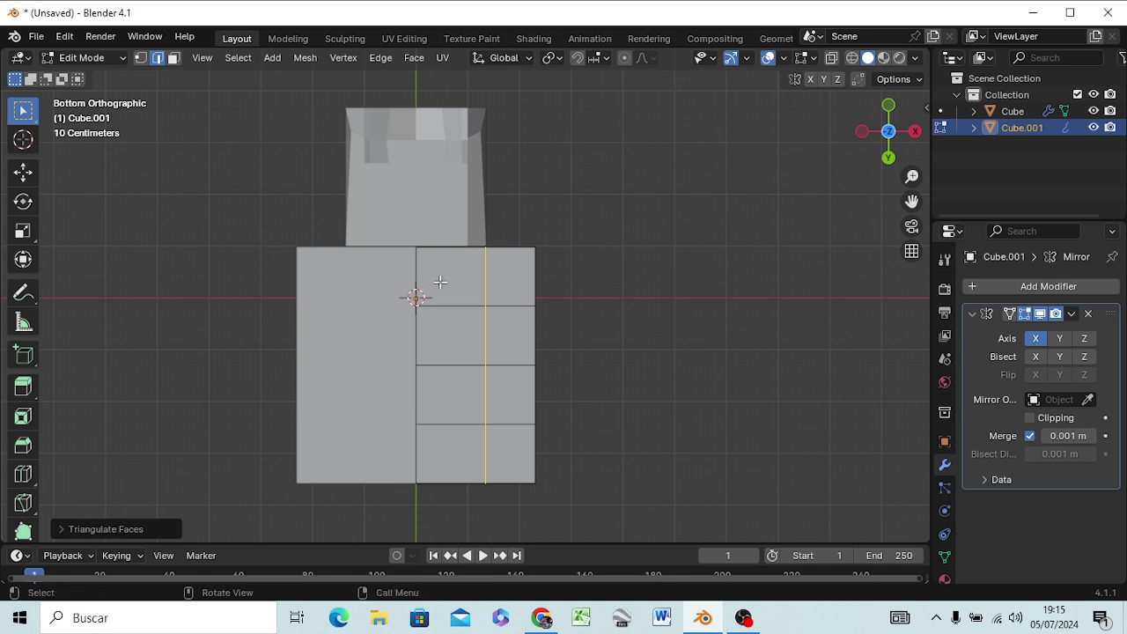
{"action": "key", "text": "ctrl"}
Step: Add a second lengthwise edge loop slid toward the box's centre
{"action": "key", "text": "ctrl+r"}
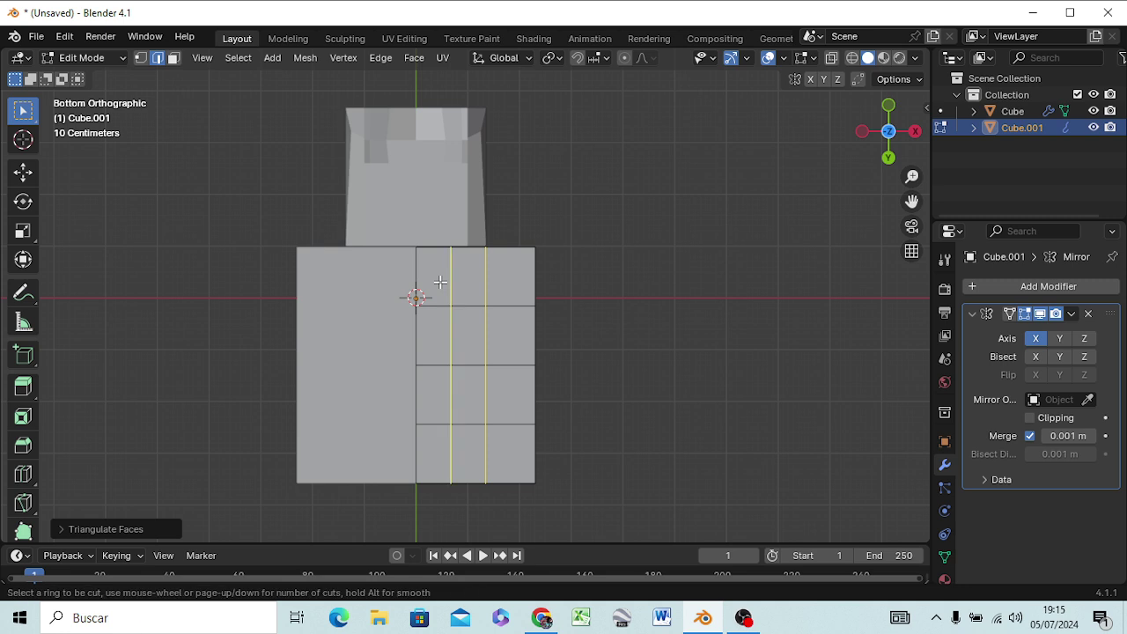
{"action": "left_click", "coordinate": [440, 282]}
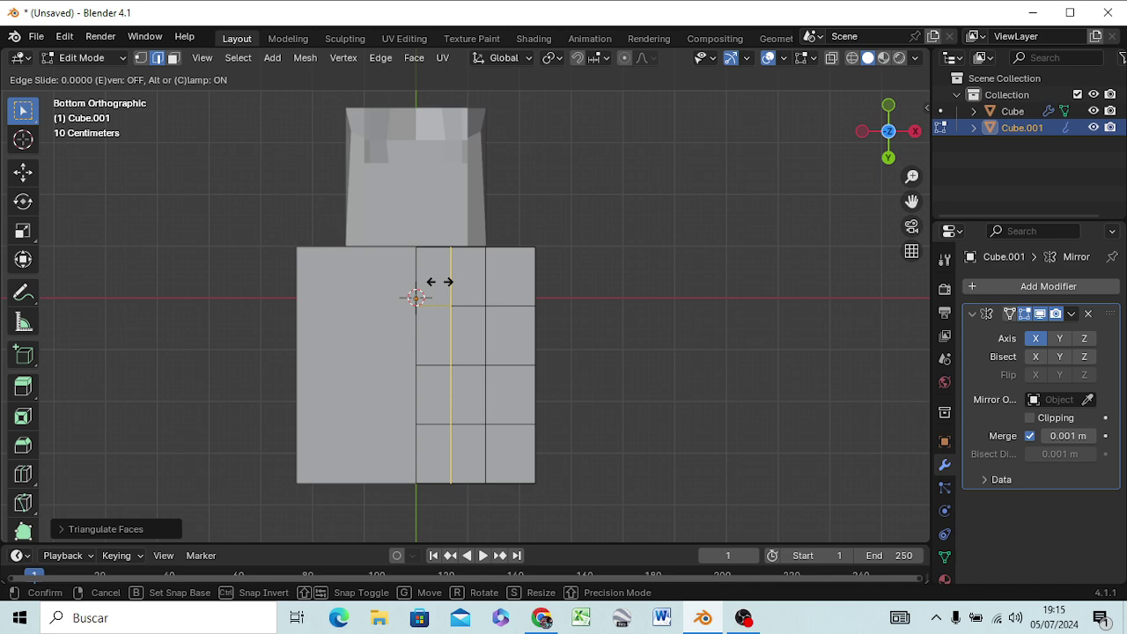
{"action": "left_click", "coordinate": [439, 282]}
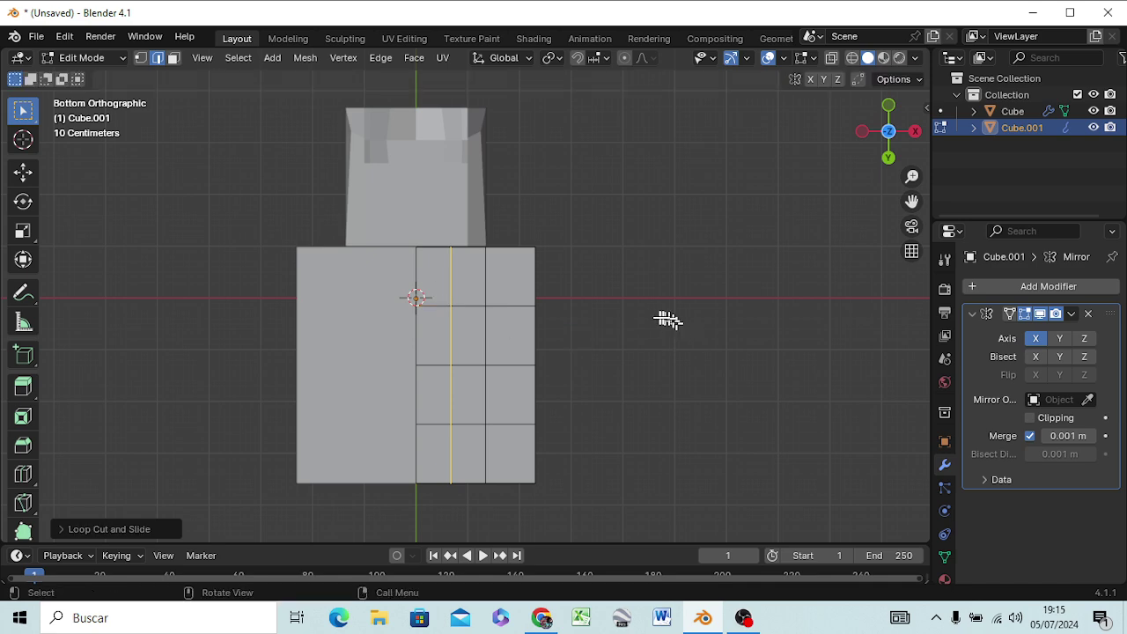
{"action": "key", "text": "KP_5"}
{"action": "mouse_move", "coordinate": [660, 319]}
{"action": "middle_mouse_down"}
{"action": "mouse_move", "coordinate": [670, 498]}
{"action": "mouse_move", "coordinate": [646, 495]}
{"action": "mouse_move", "coordinate": [582, 535]}
{"action": "middle_mouse_up"}
Step: Choose Wireframe from the Z shading pie menu and switch to front orthographic view
{"action": "mouse_move", "coordinate": [580, 77]}
{"action": "middle_mouse_down"}
{"action": "mouse_move", "coordinate": [659, 93]}
{"action": "mouse_move", "coordinate": [742, 56]}
{"action": "mouse_move", "coordinate": [584, 131]}
{"action": "mouse_move", "coordinate": [496, 200]}
{"action": "mouse_move", "coordinate": [473, 196]}
{"action": "mouse_move", "coordinate": [448, 151]}
{"action": "mouse_move", "coordinate": [458, 118]}
{"action": "middle_mouse_up"}
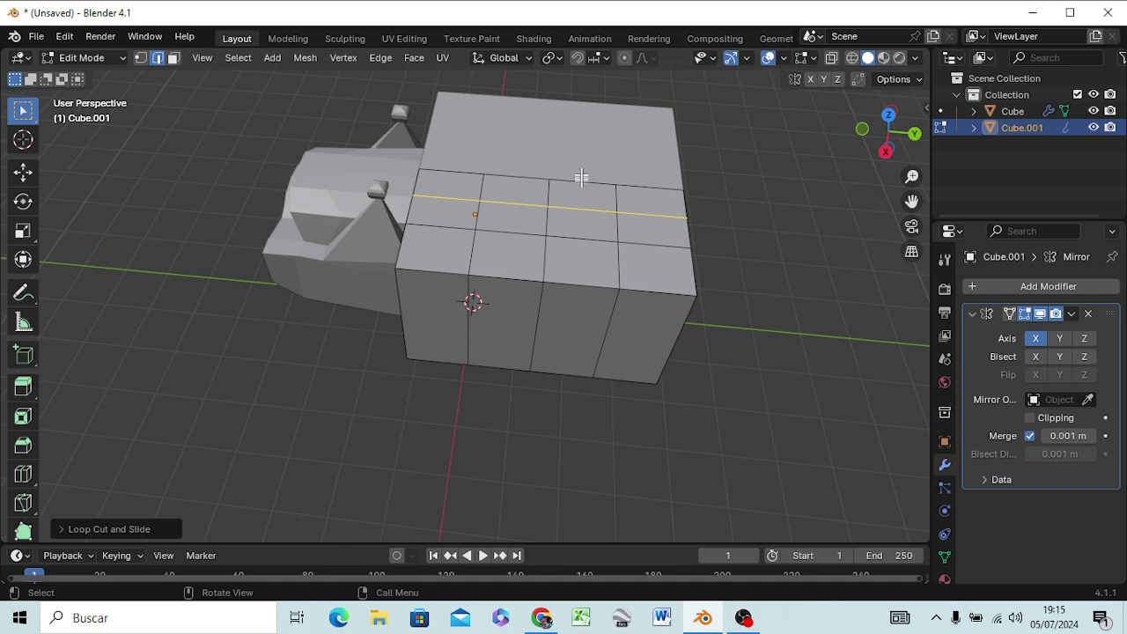
{"action": "mouse_move", "coordinate": [558, 221]}
{"action": "middle_mouse_down"}
{"action": "mouse_move", "coordinate": [523, 247]}
{"action": "mouse_move", "coordinate": [714, 138]}
{"action": "middle_mouse_up"}
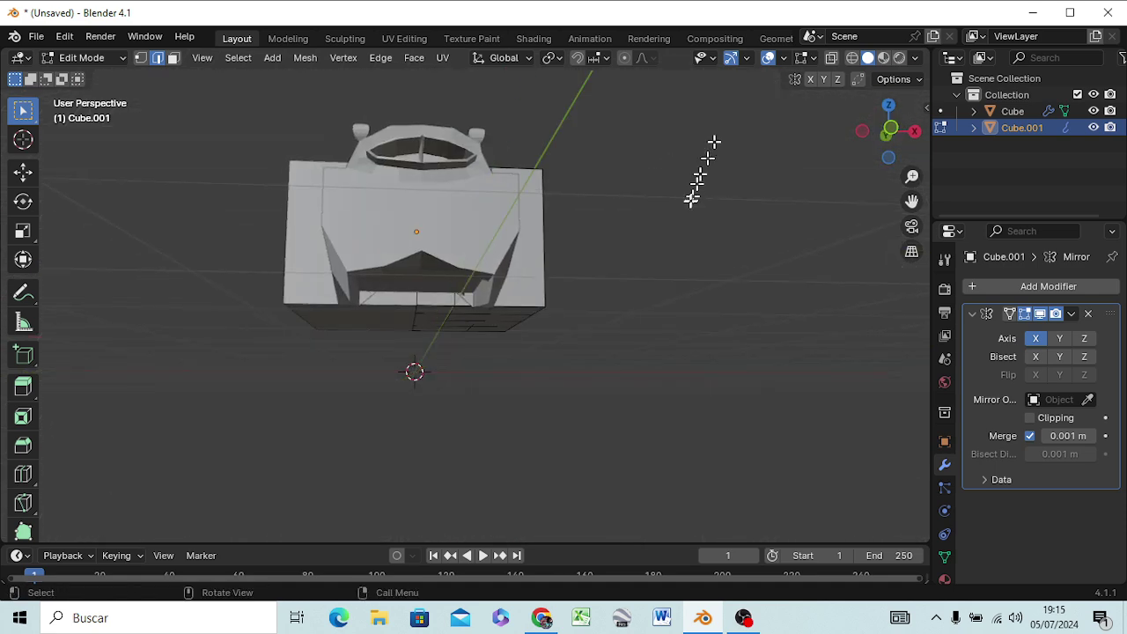
{"action": "key", "text": "z"}
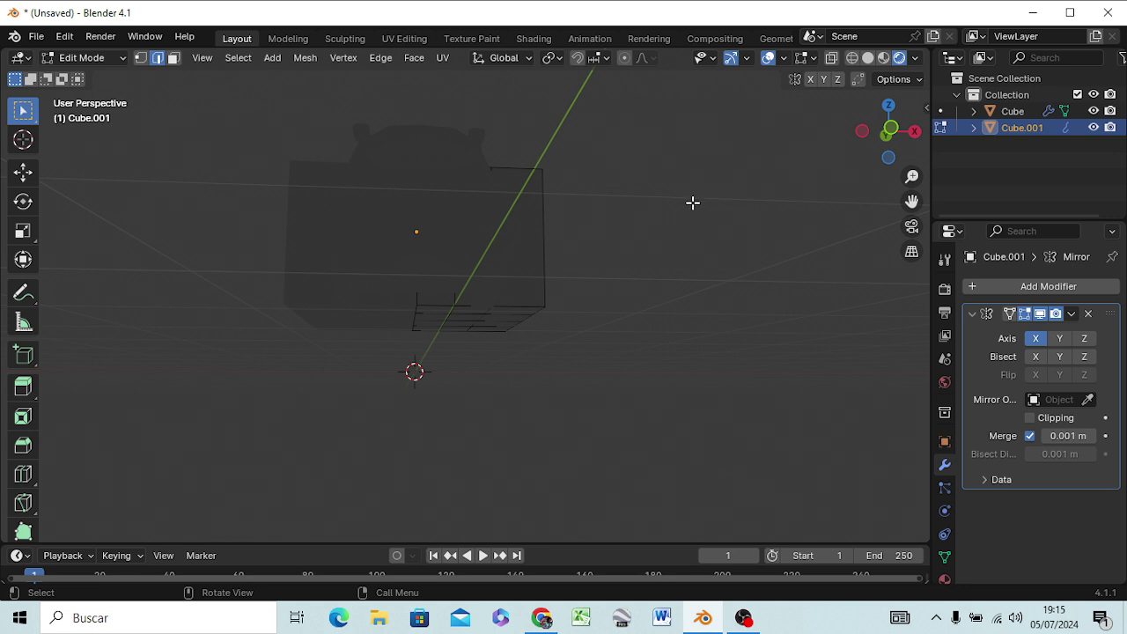
{"action": "key", "text": "z"}
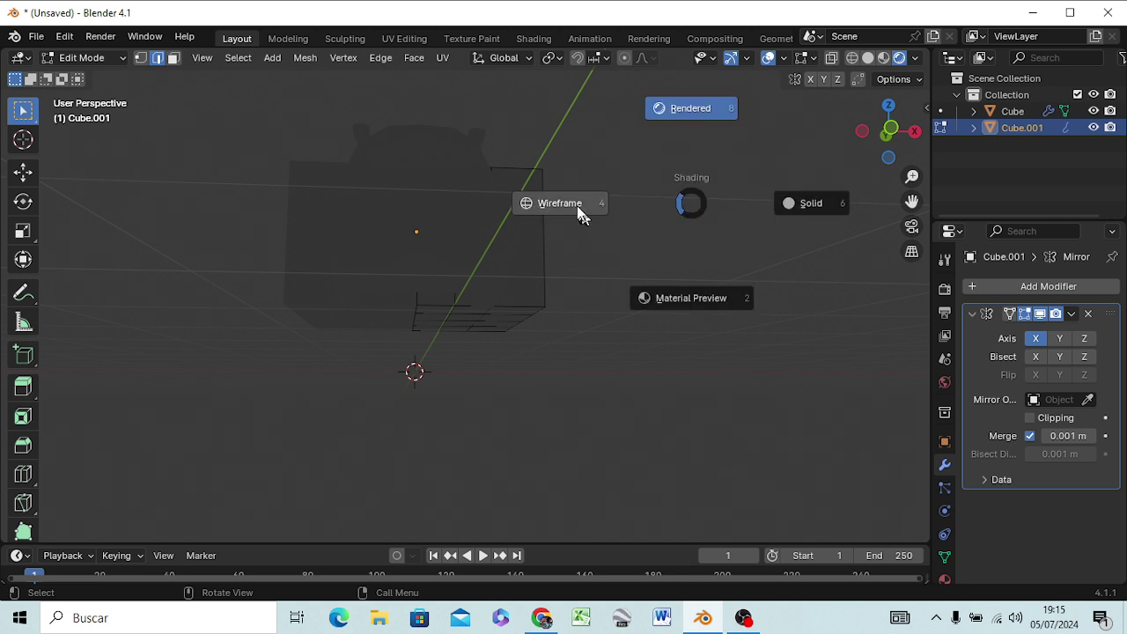
{"action": "left_click", "coordinate": [576, 205]}
{"action": "middle_click_drag", "start_coordinate": [543, 259], "coordinate": [545, 284]}
{"action": "key", "text": "KP_1"}
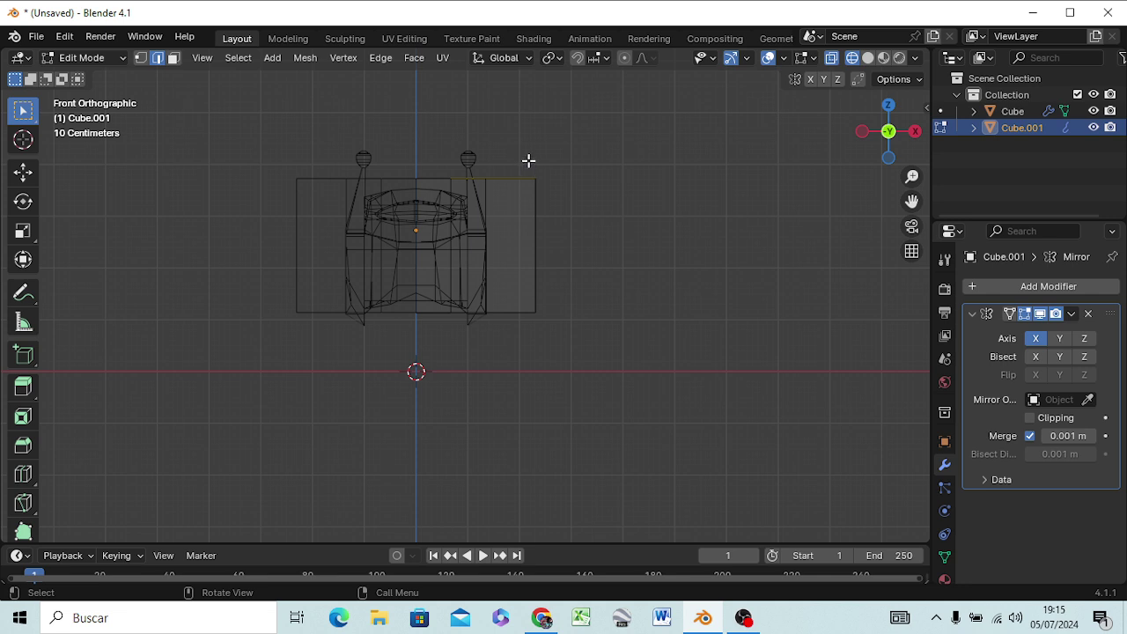
Step: In vertex select mode, box-select the box's top-right corner vertex
{"action": "key", "text": "1"}
{"action": "left_click", "coordinate": [634, 153]}
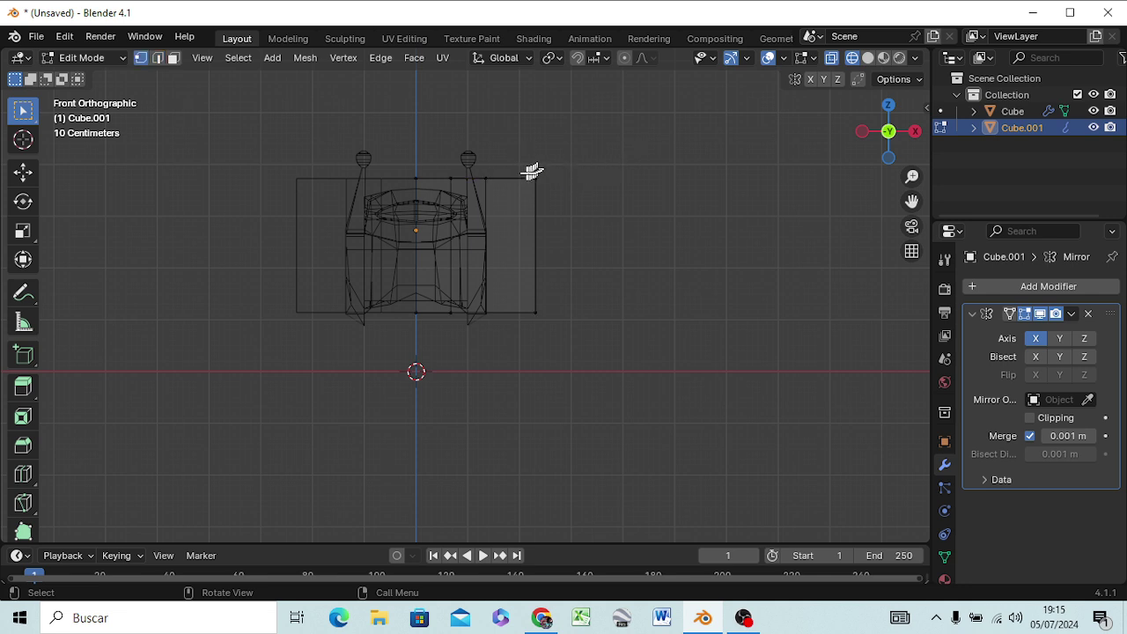
{"action": "left_click_drag", "start_coordinate": [523, 167], "coordinate": [547, 227]}
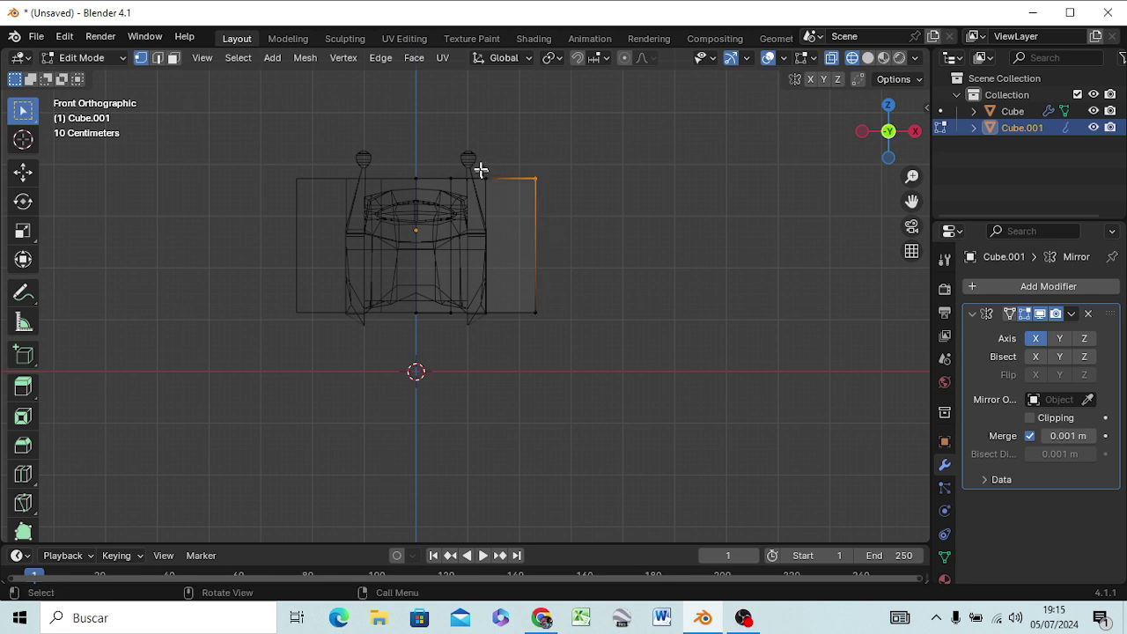
{"action": "left_click_drag", "start_coordinate": [481, 170], "coordinate": [547, 184]}
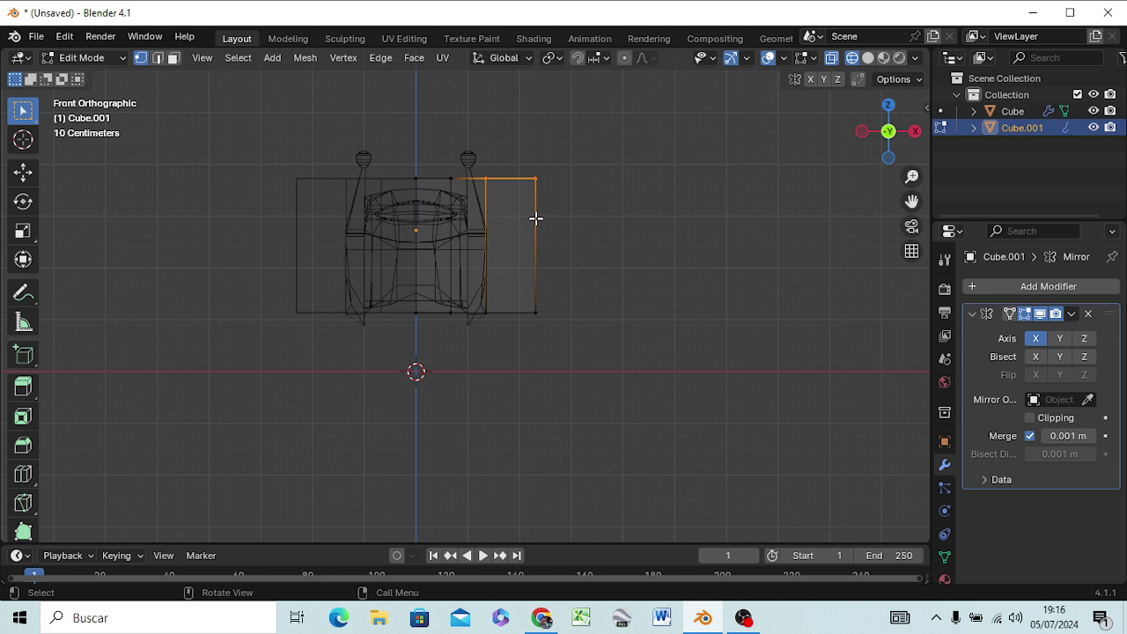
{"action": "mouse_move", "coordinate": [537, 218]}
{"action": "left_mouse_down"}
{"action": "mouse_move", "coordinate": [567, 172]}
{"action": "mouse_move", "coordinate": [546, 191]}
{"action": "left_mouse_up"}
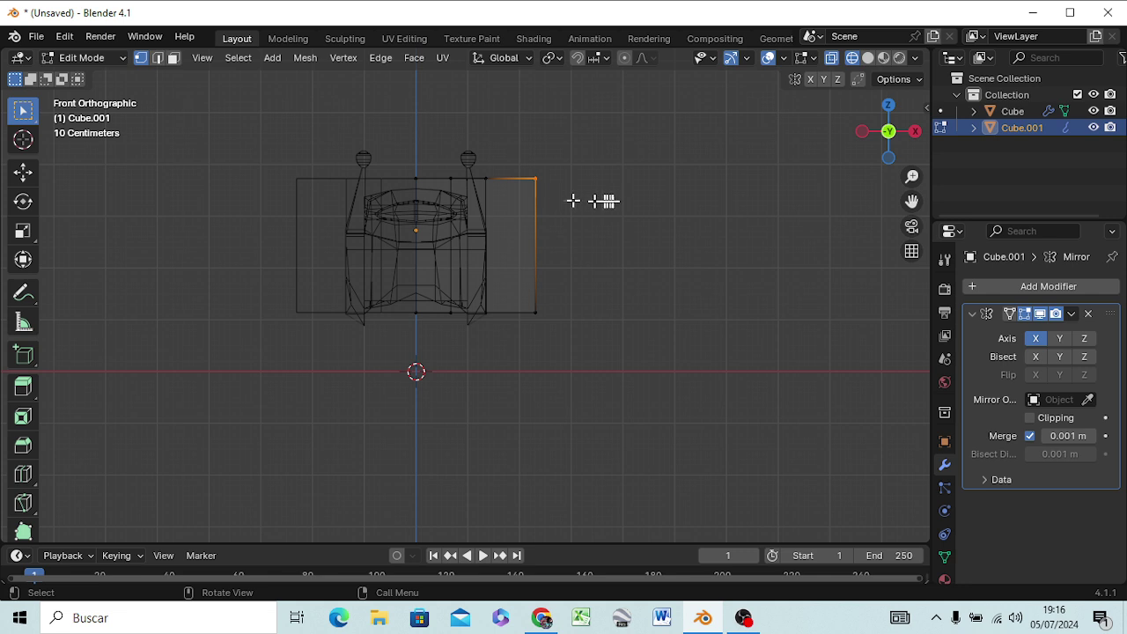
{"action": "left_click", "coordinate": [610, 196]}
{"action": "left_click_drag", "start_coordinate": [527, 169], "coordinate": [546, 189]}
{"action": "left_click", "coordinate": [566, 218]}
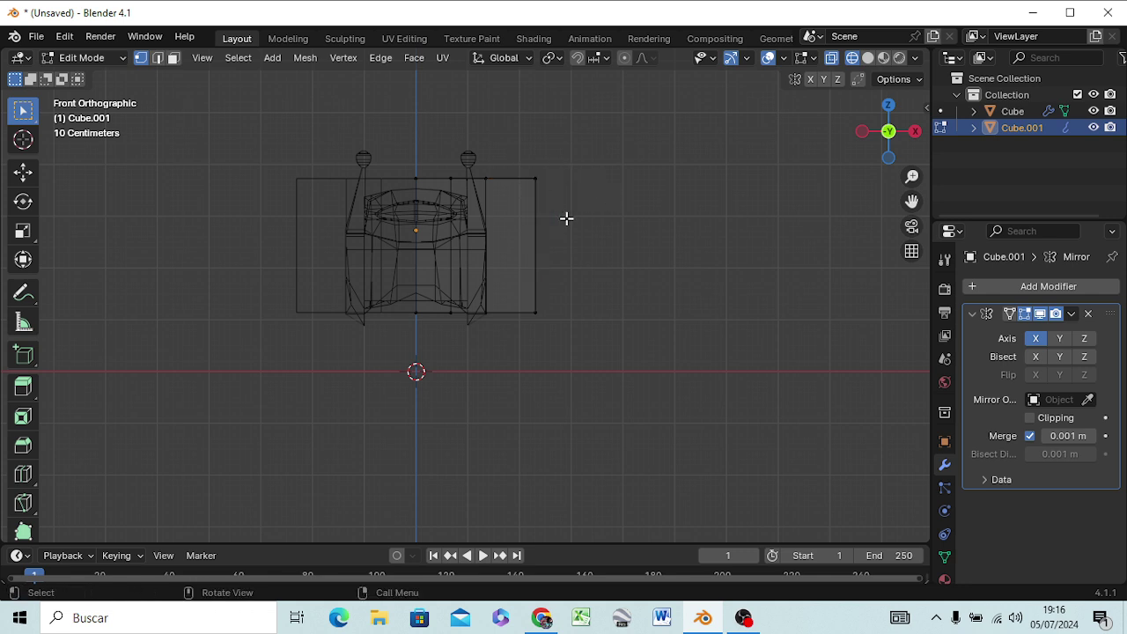
{"action": "key", "text": "z"}
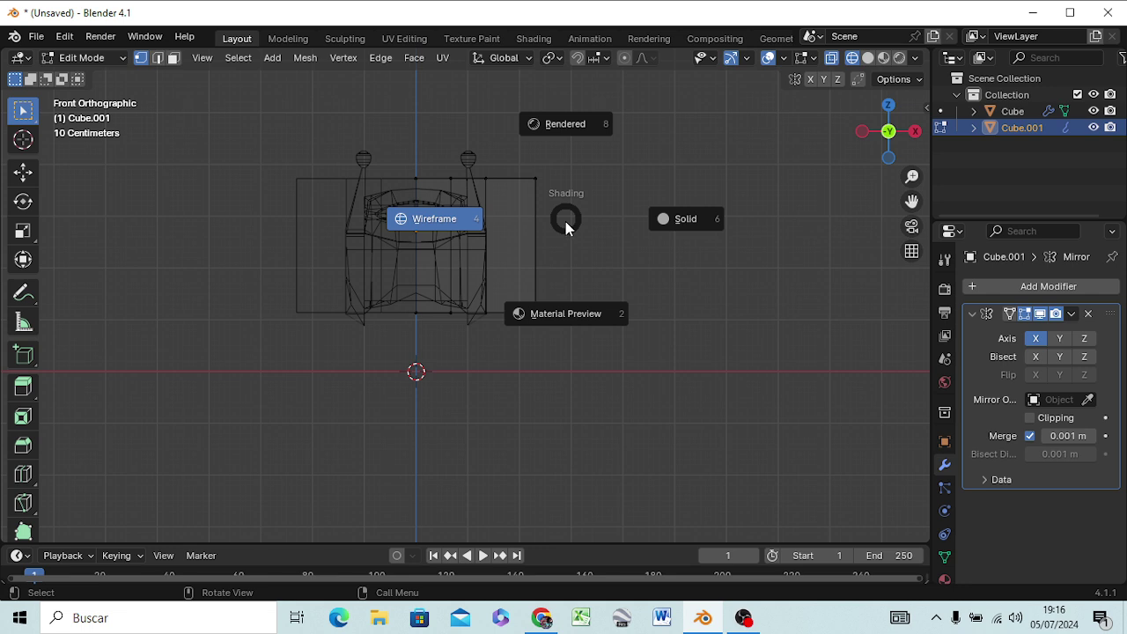
{"action": "key", "text": "Escape"}
{"action": "key", "text": "b"}
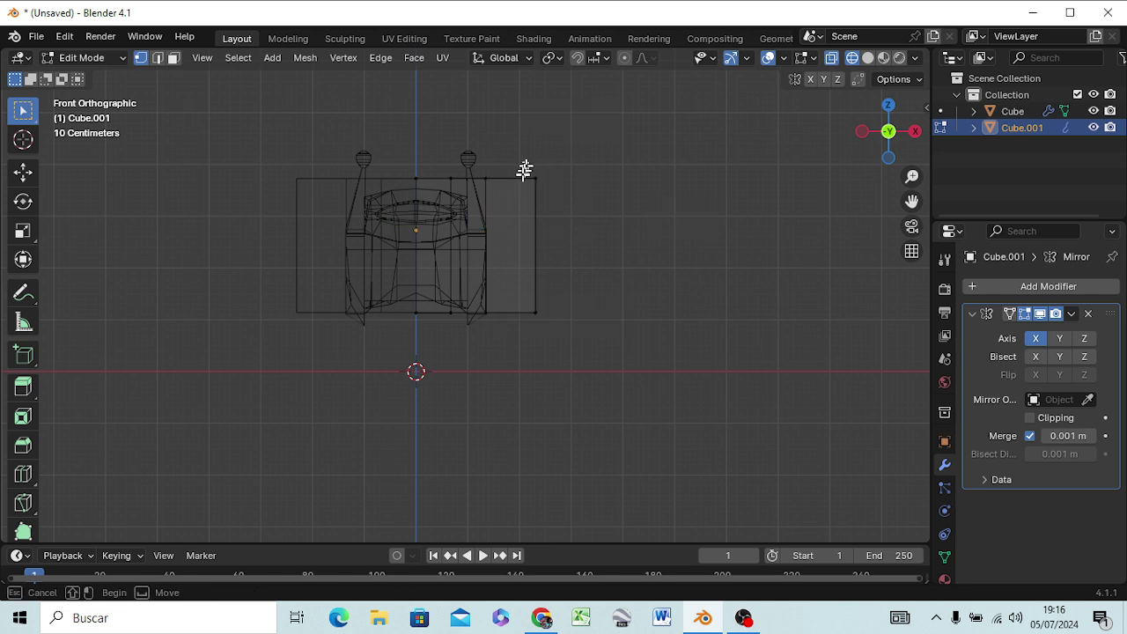
{"action": "left_click_drag", "start_coordinate": [525, 170], "coordinate": [546, 194]}
Step: Lower the upper outer roof corner vertices along Z, then select the body's outer side edge
{"action": "key", "text": "g"}
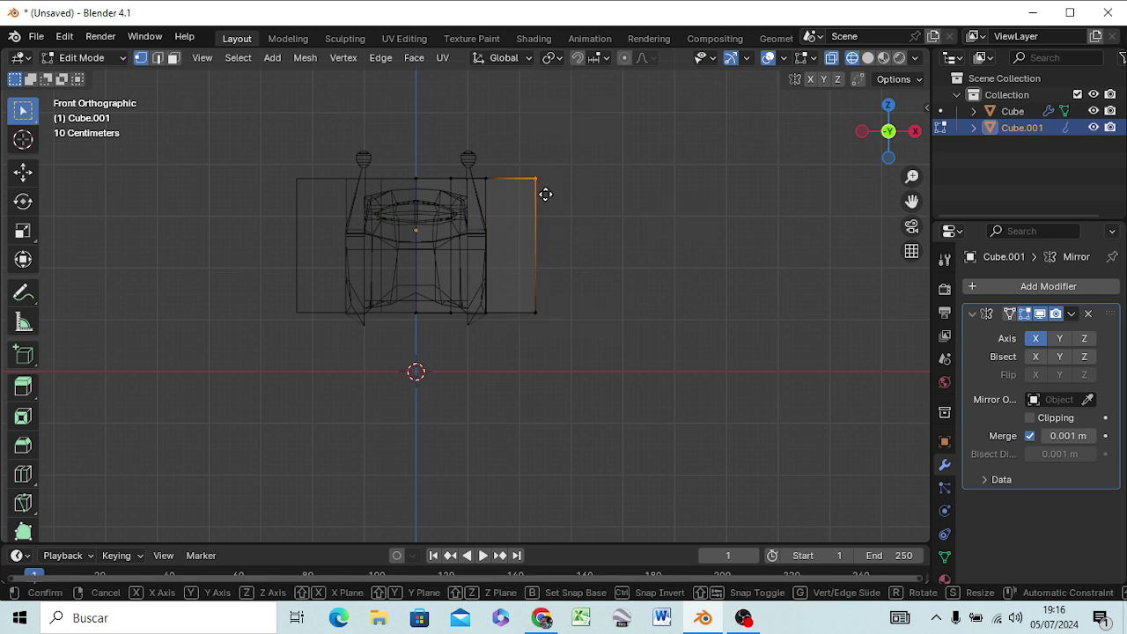
{"action": "key", "text": "z"}
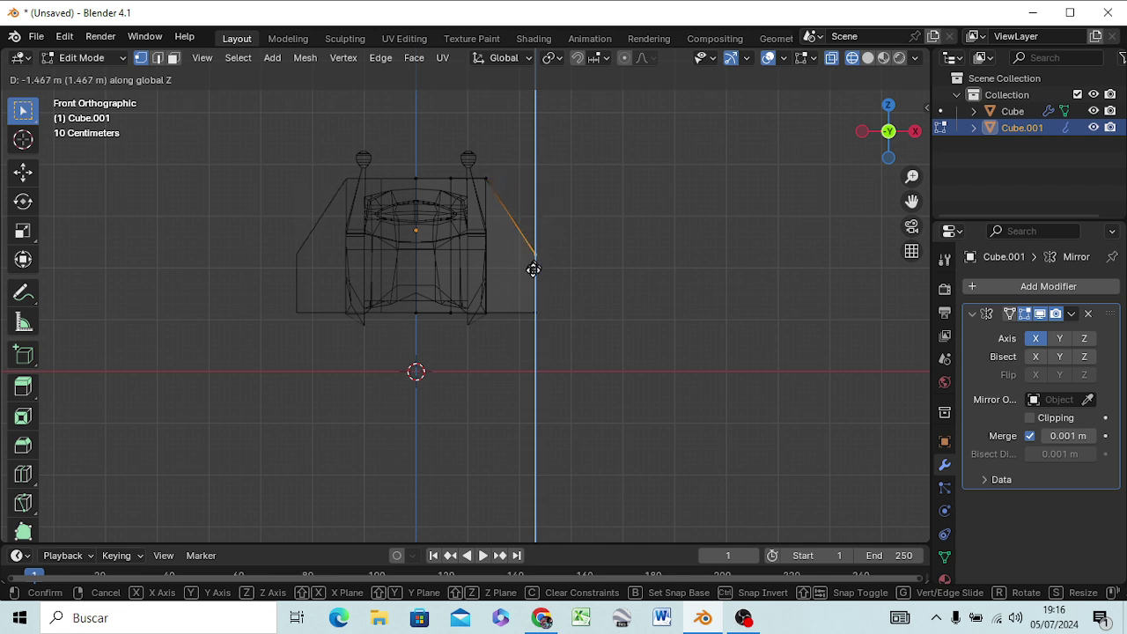
{"action": "left_click", "coordinate": [544, 247]}
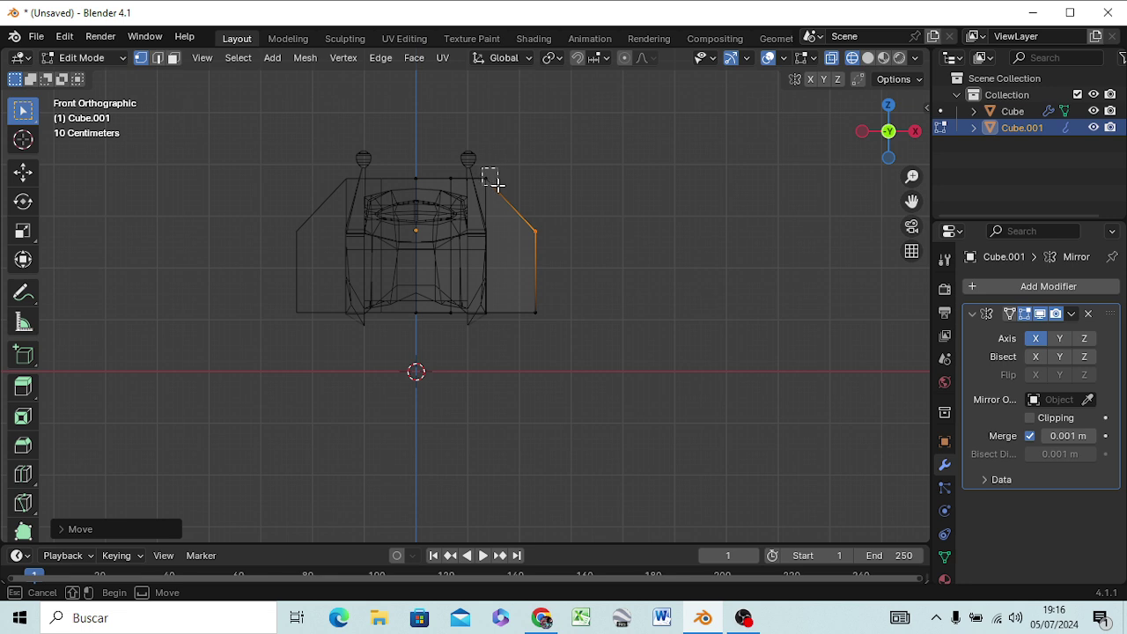
{"action": "left_click", "coordinate": [492, 180]}
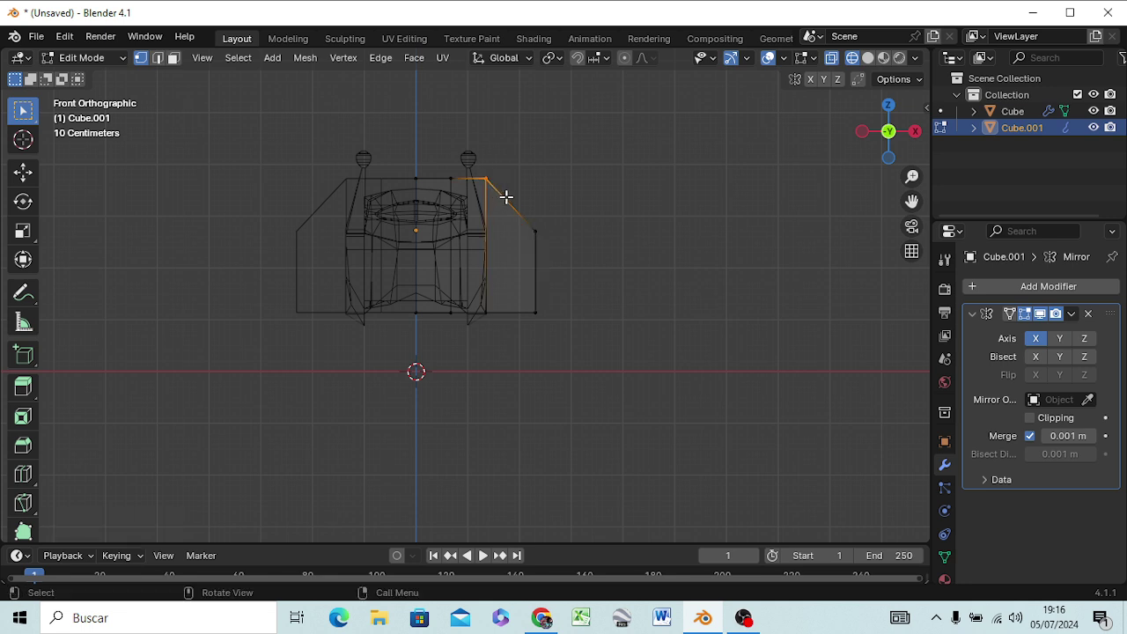
{"action": "key", "text": "g"}
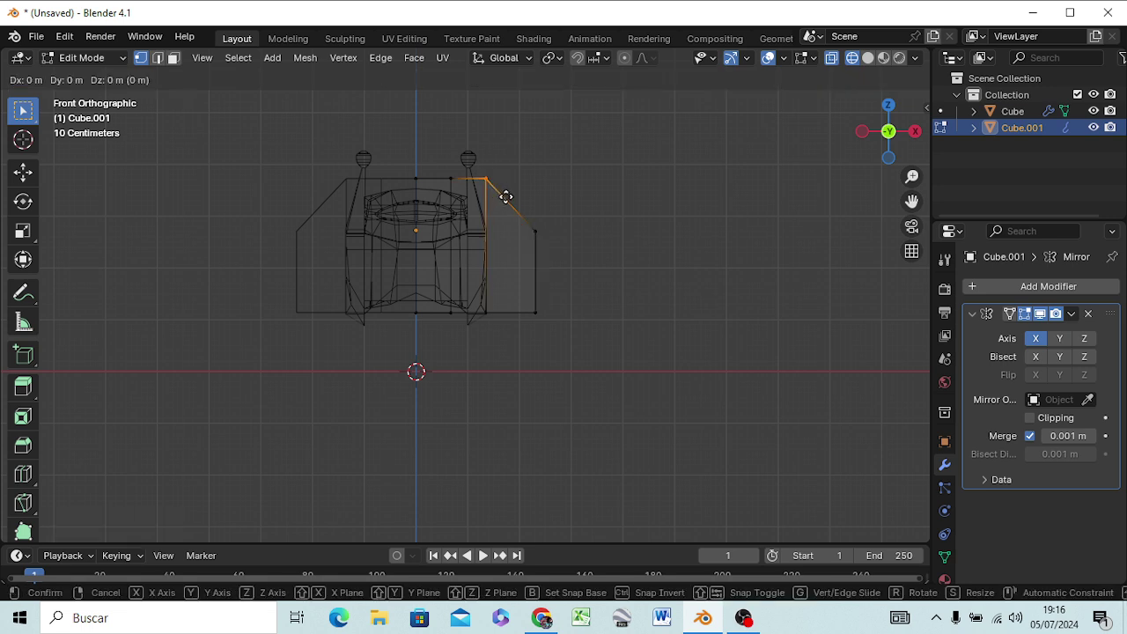
{"action": "key", "text": "z"}
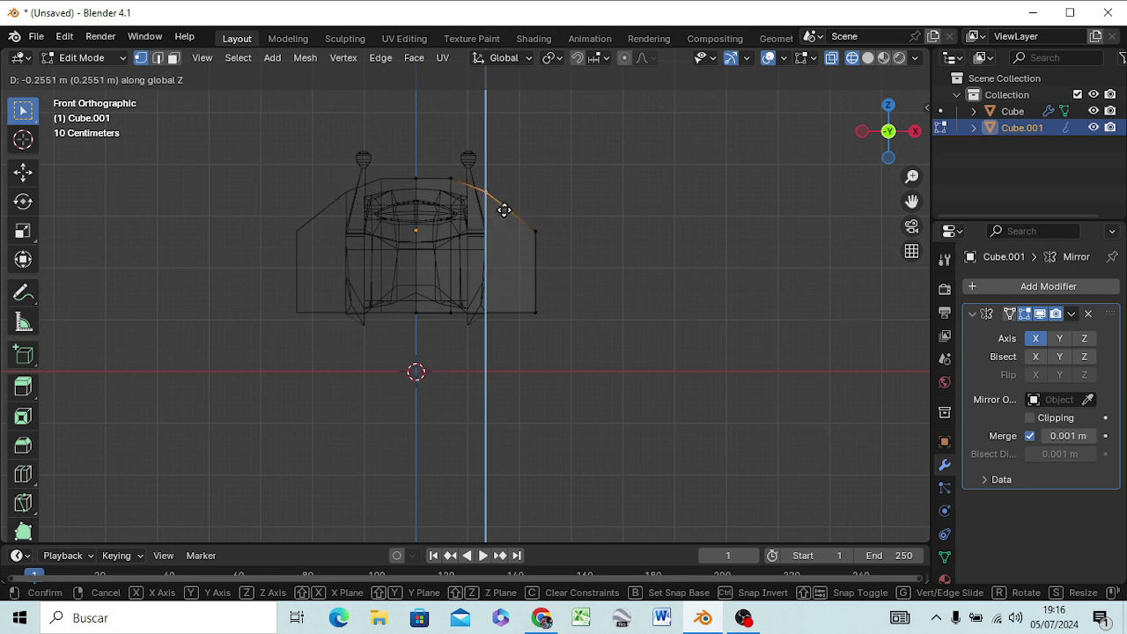
{"action": "left_click", "coordinate": [510, 214]}
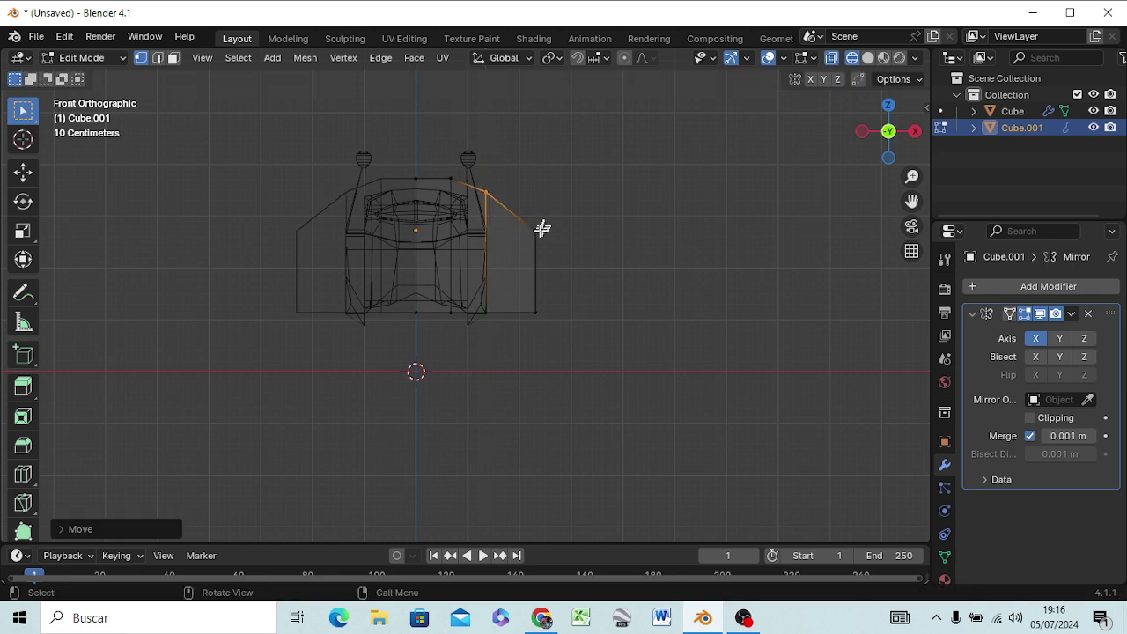
{"action": "left_click_drag", "start_coordinate": [525, 209], "coordinate": [552, 327]}
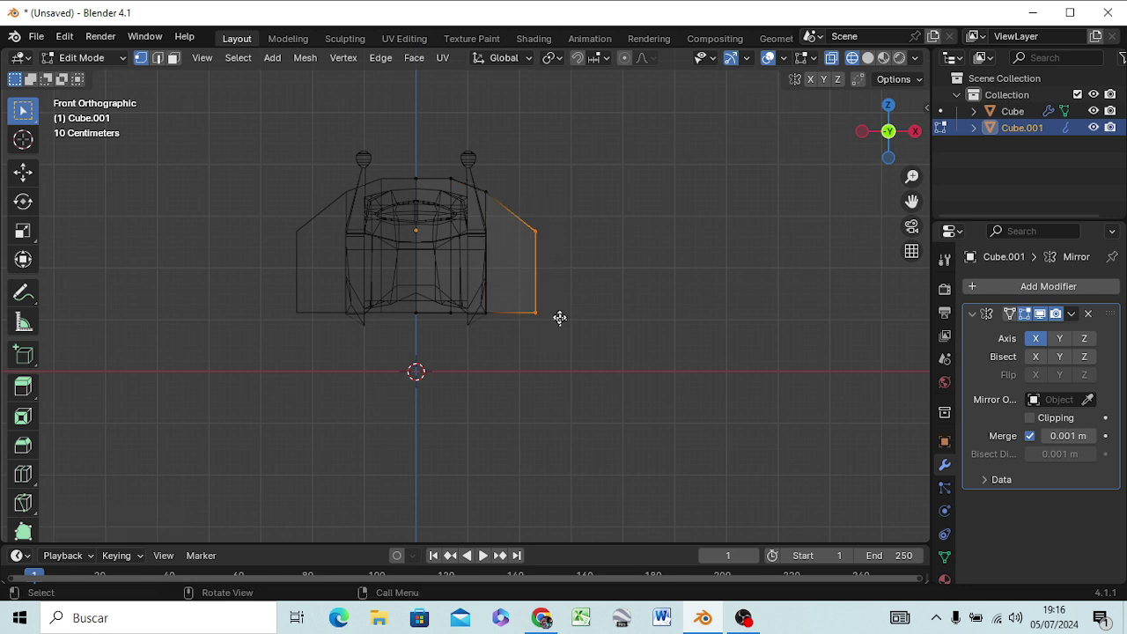
{"action": "key", "text": "g"}
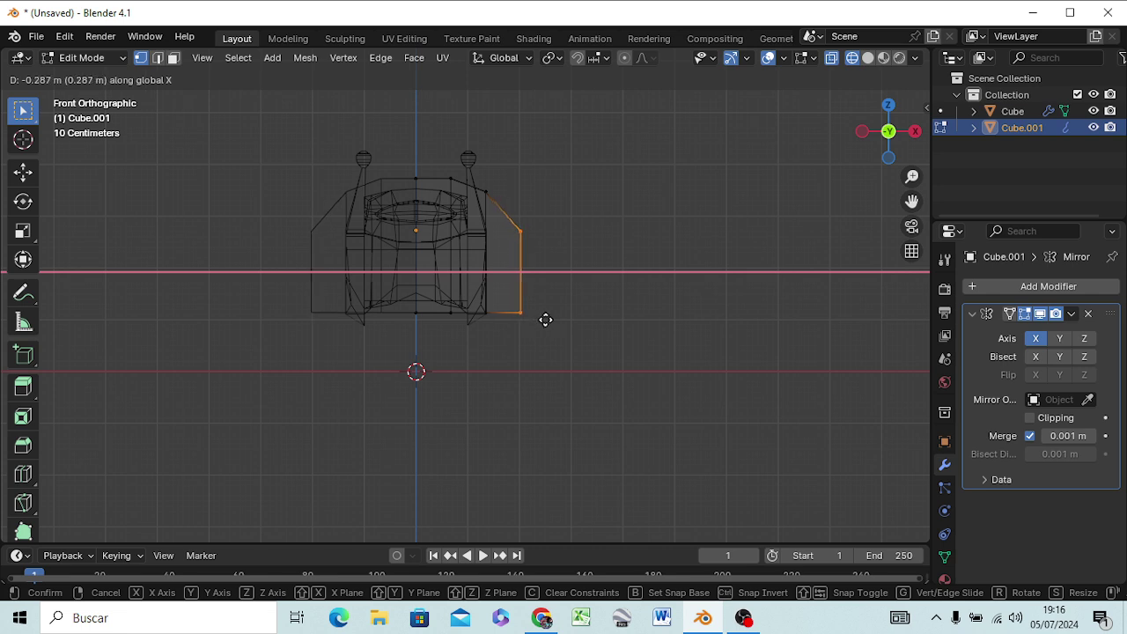
Step: Pull the outer side edge inward and raise the roof's top-centre vertex along Z
{"action": "left_click", "coordinate": [543, 323]}
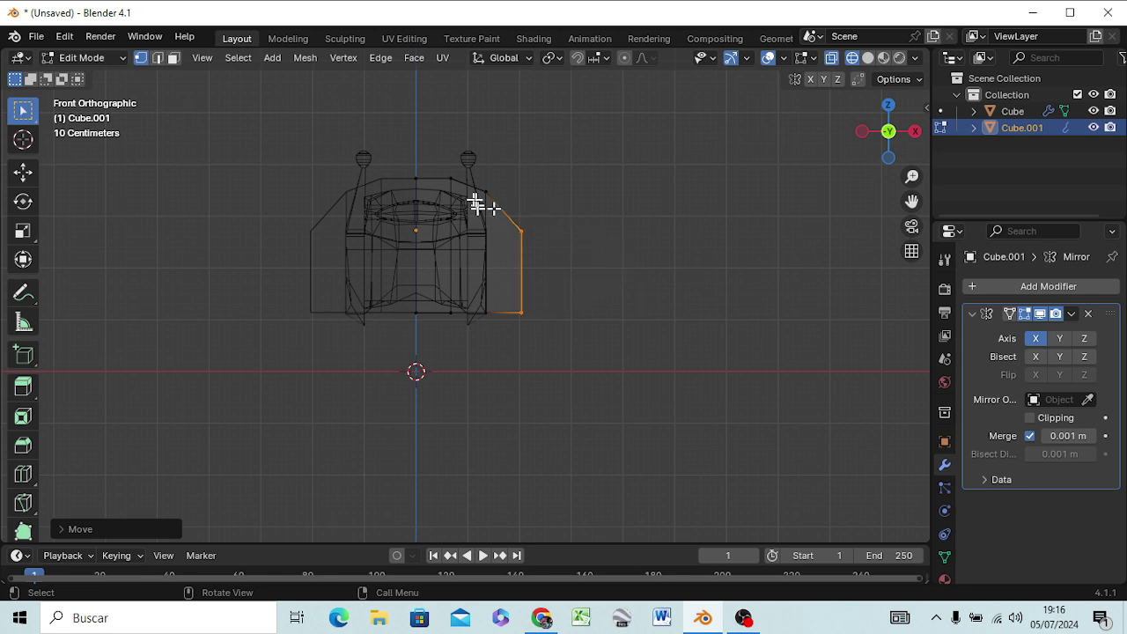
{"action": "left_click_drag", "start_coordinate": [408, 167], "coordinate": [452, 184]}
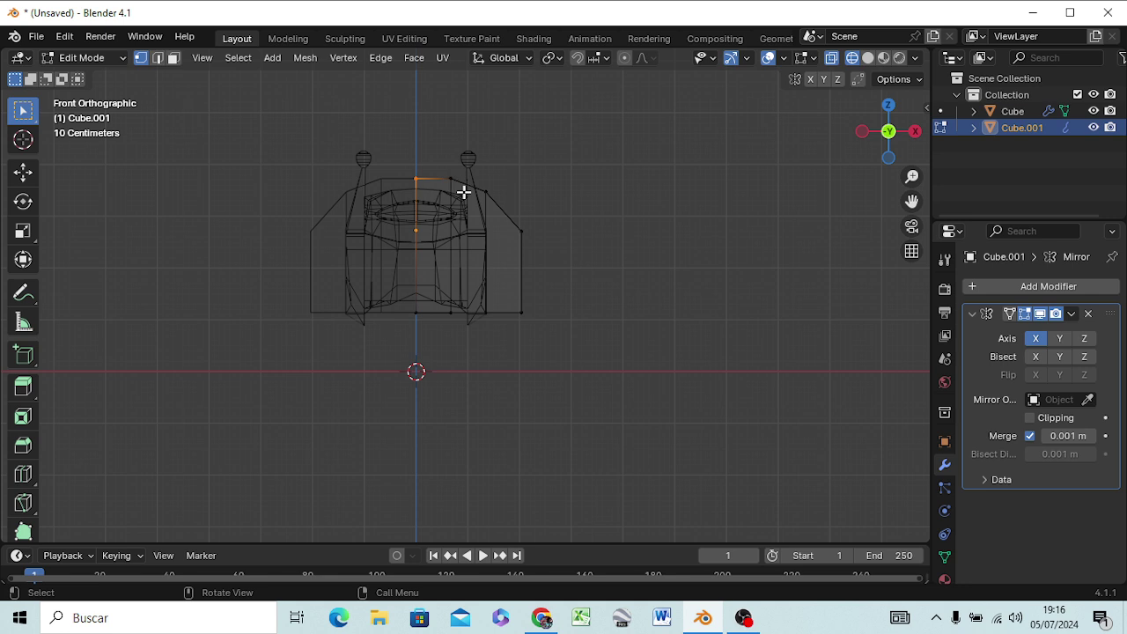
{"action": "key", "text": "g"}
{"action": "key", "text": "z"}
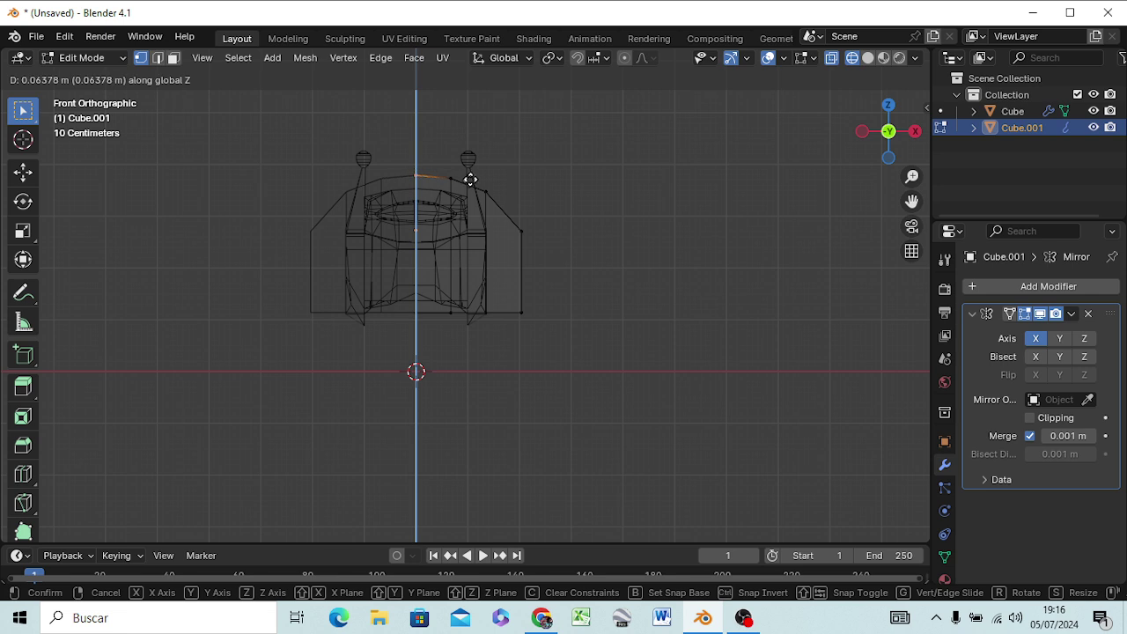
{"action": "left_click", "coordinate": [471, 178]}
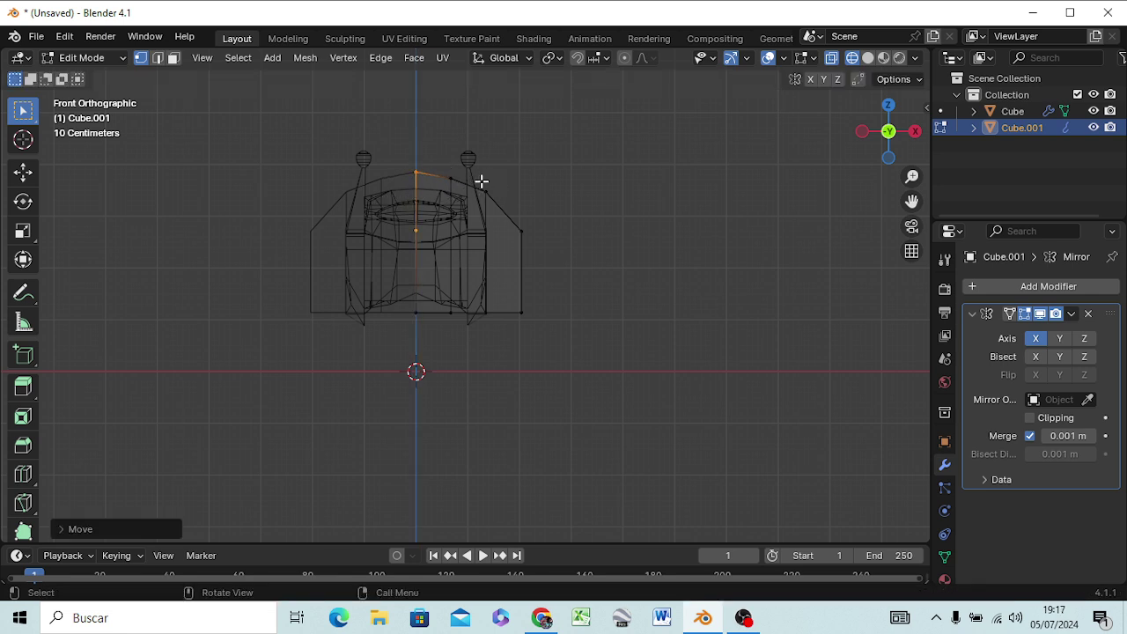
Step: Box-select the roof's shoulder vertex to move it
{"action": "key", "text": "b"}
{"action": "left_click_drag", "start_coordinate": [488, 189], "coordinate": [496, 200]}
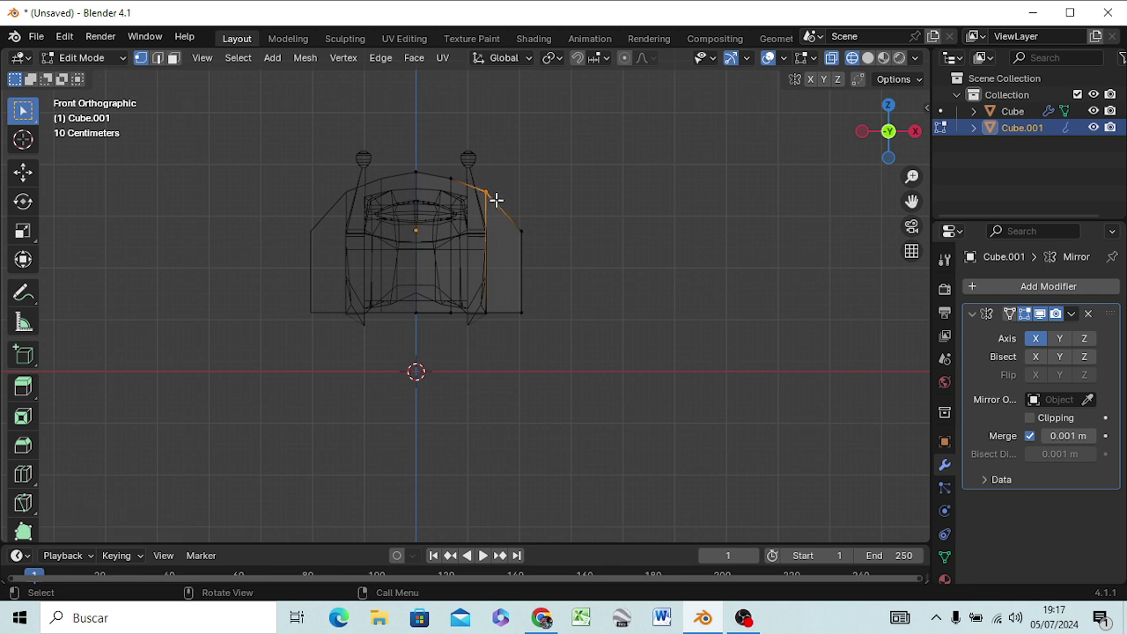
{"action": "key", "text": "g"}
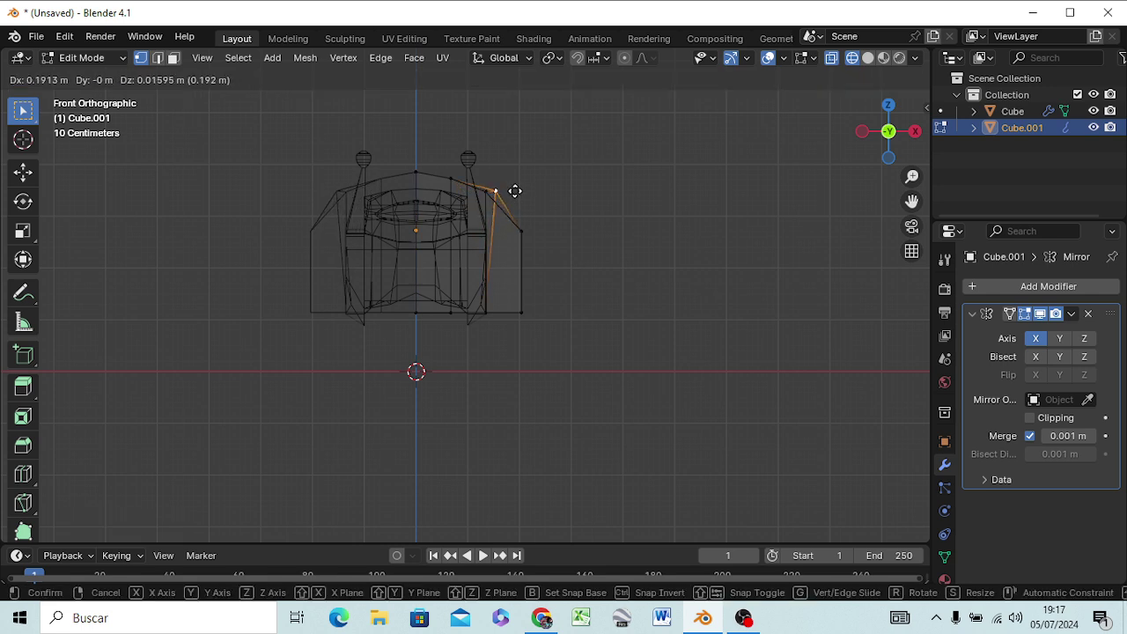
Step: Push the roof's shoulder vertex outward to round the roof
{"action": "left_click", "coordinate": [514, 191]}
{"action": "right_click", "coordinate": [515, 192]}
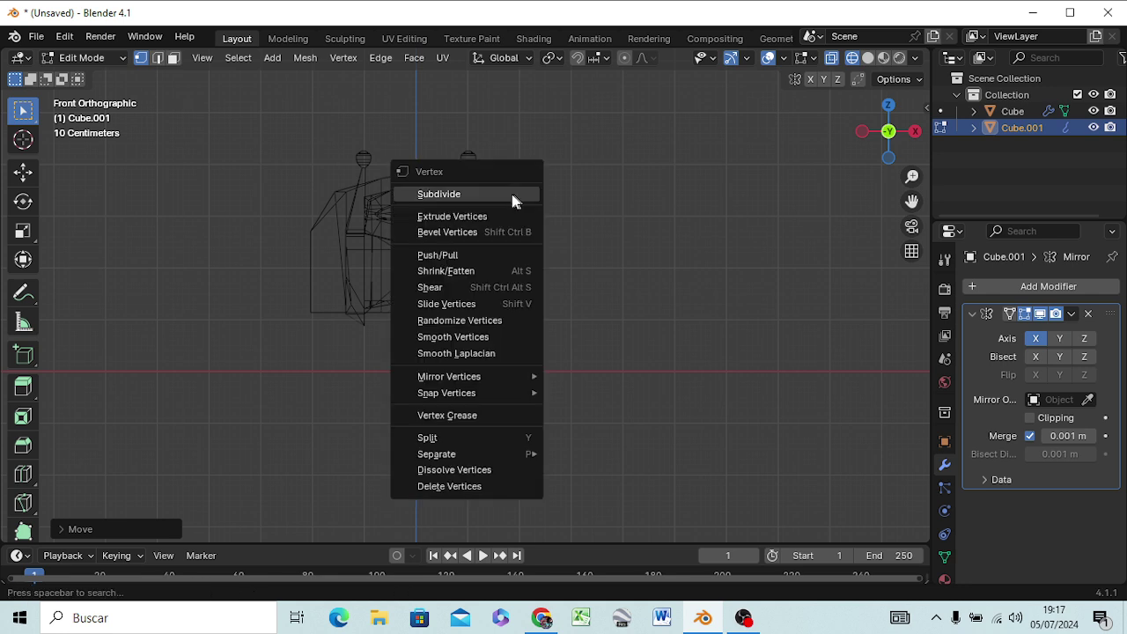
{"action": "left_click", "coordinate": [564, 195]}
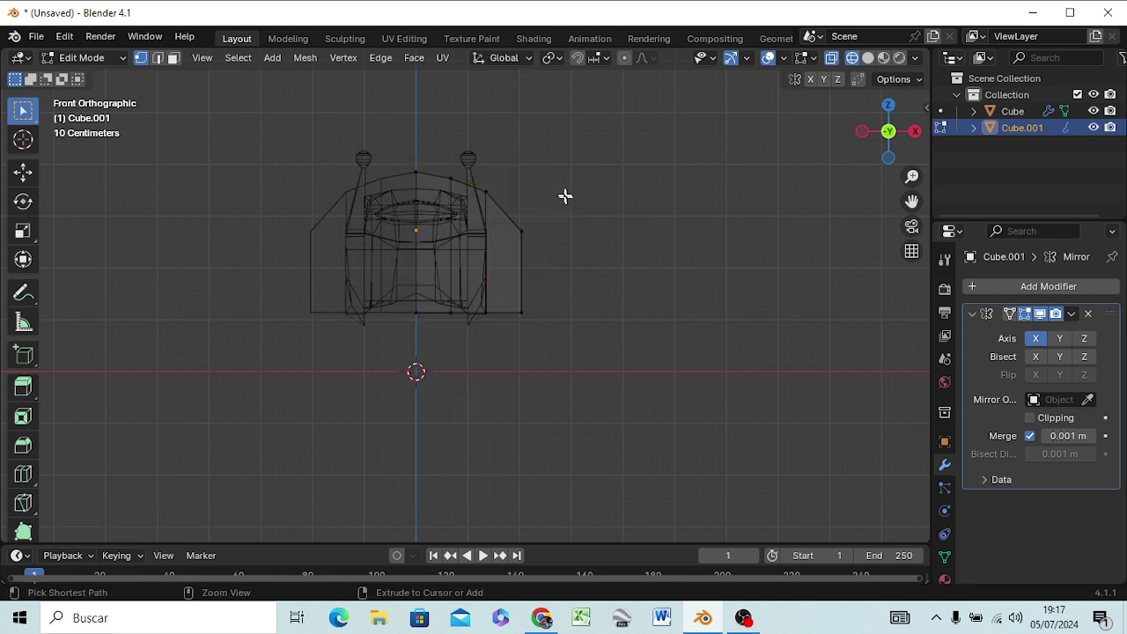
{"action": "key", "text": "b"}
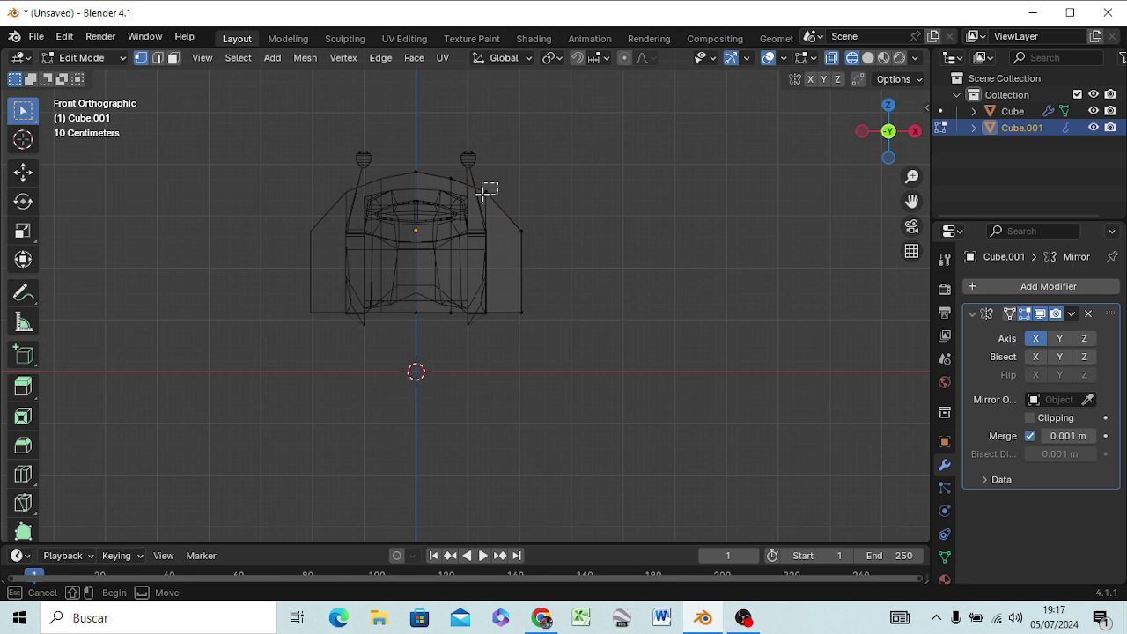
{"action": "left_click_drag", "start_coordinate": [480, 183], "coordinate": [526, 209]}
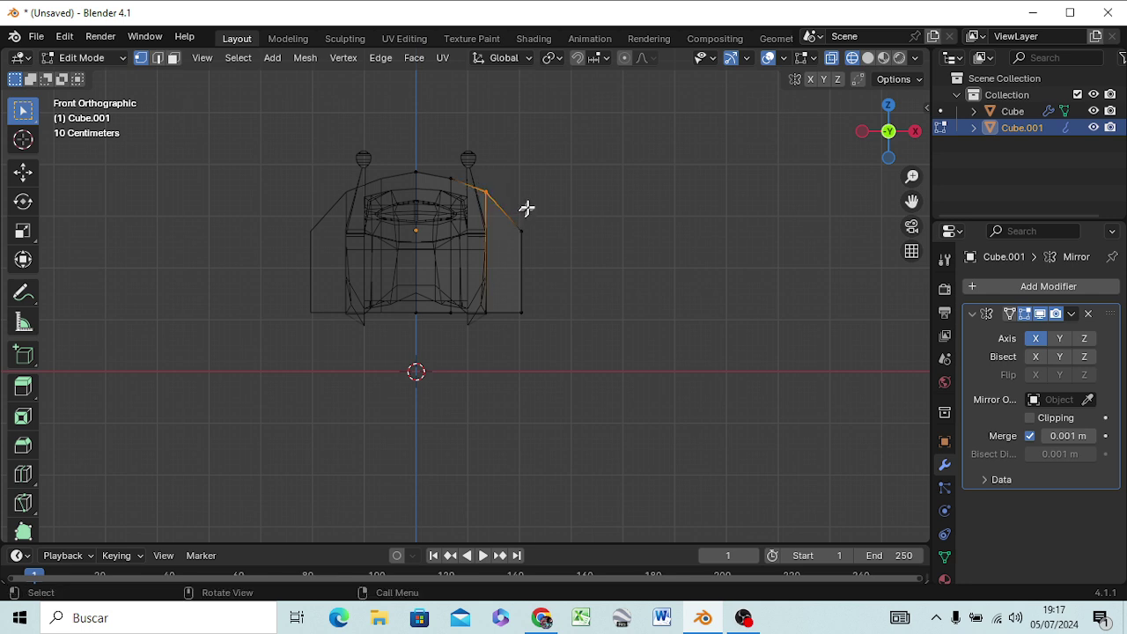
{"action": "key", "text": "g"}
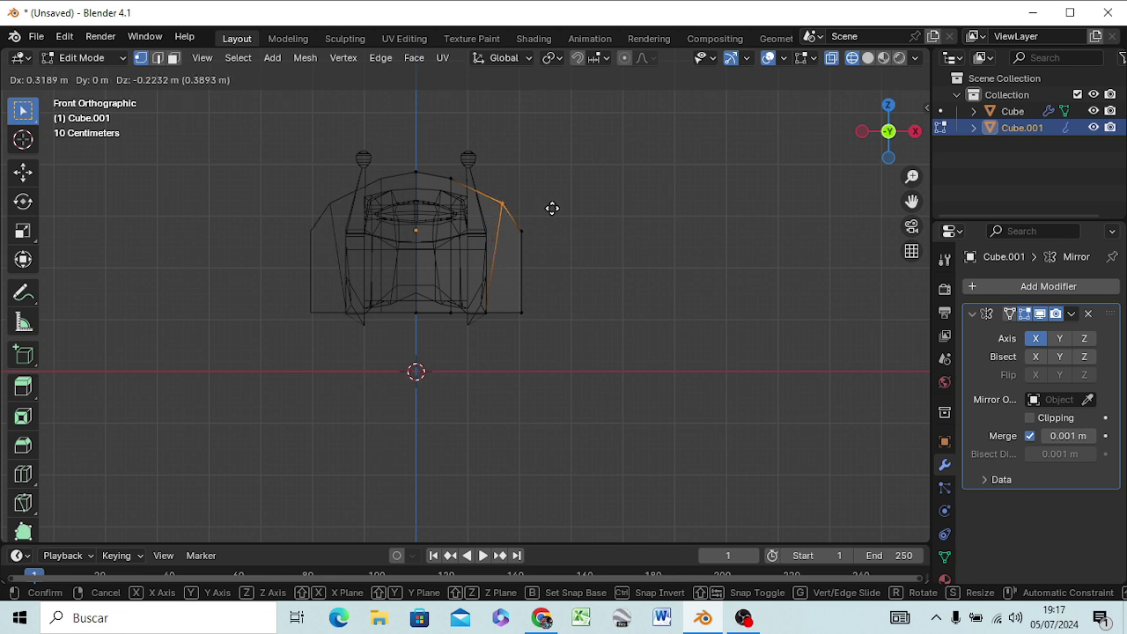
{"action": "left_click", "coordinate": [552, 208]}
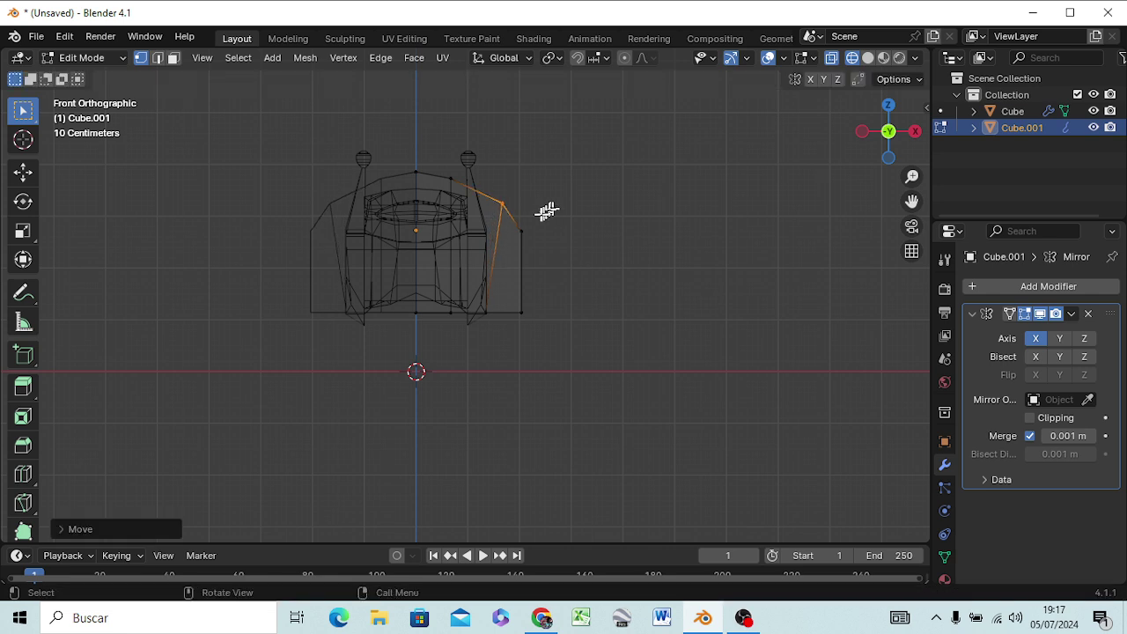
Step: Lower the bottom outer corner vertex and check the arched roof in perspective
{"action": "left_click", "coordinate": [519, 316]}
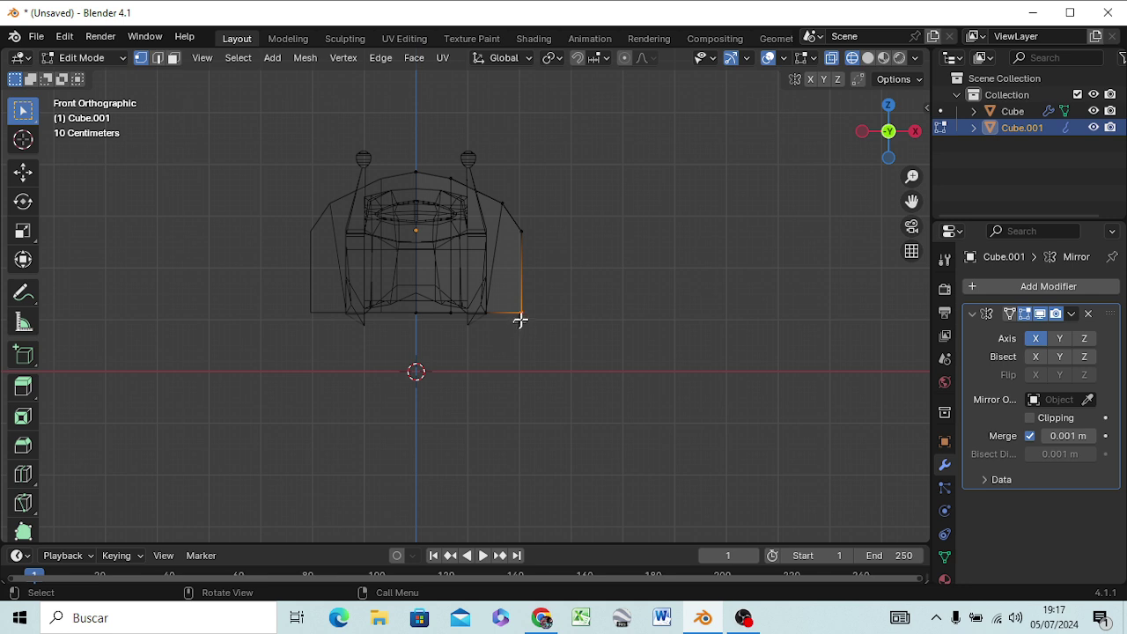
{"action": "key", "text": "g"}
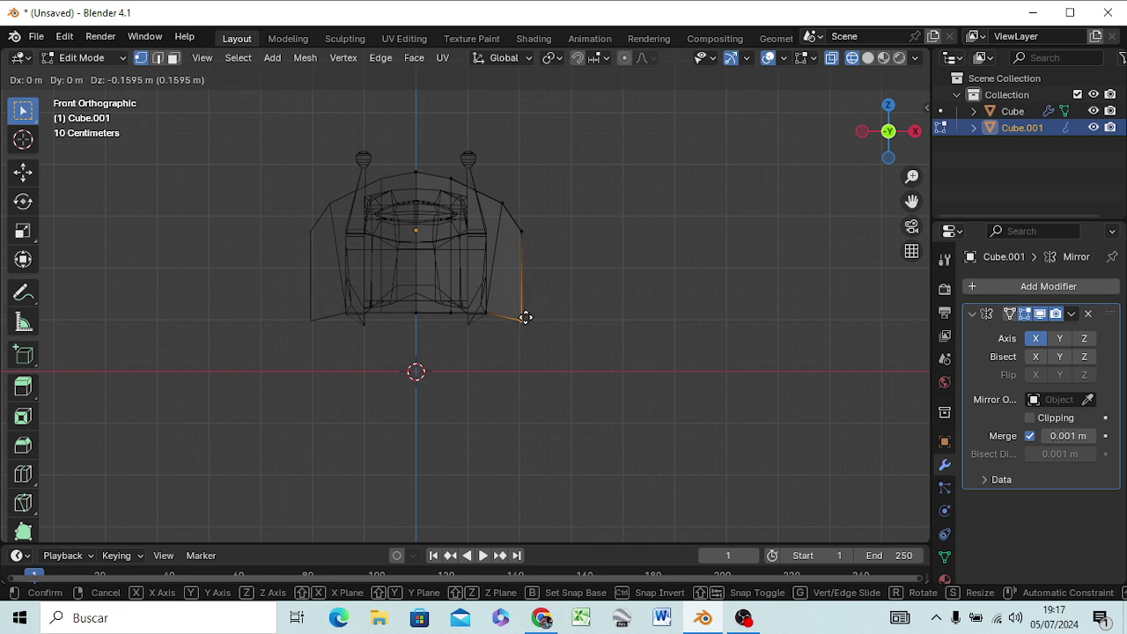
{"action": "left_click", "coordinate": [525, 317]}
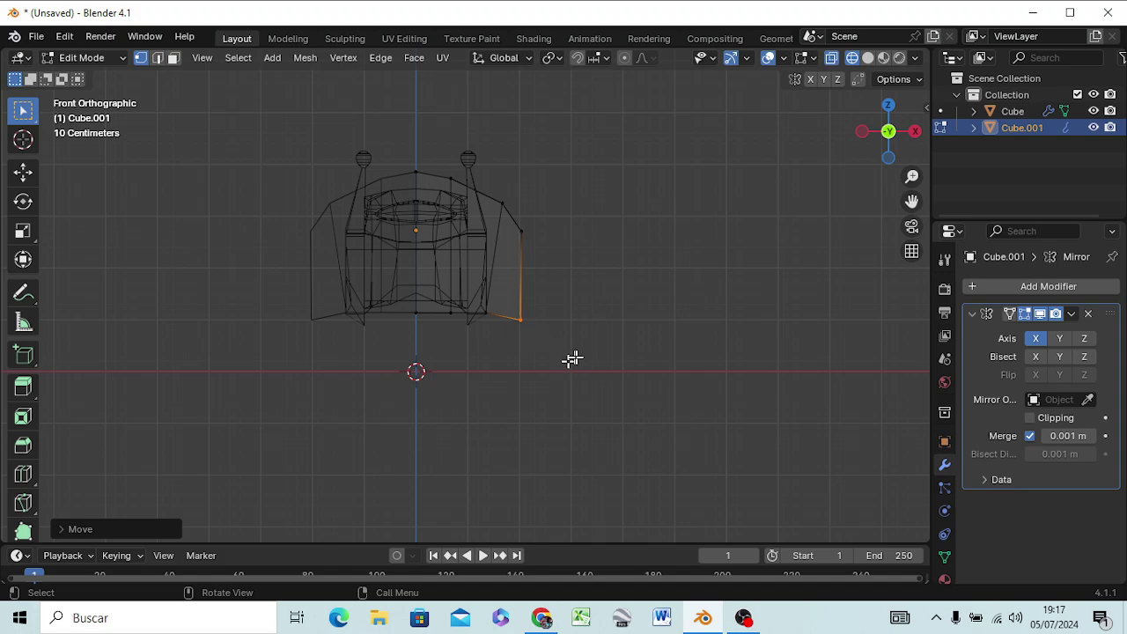
{"action": "mouse_move", "coordinate": [574, 358]}
{"action": "middle_mouse_down"}
{"action": "mouse_move", "coordinate": [436, 387]}
{"action": "mouse_move", "coordinate": [335, 327]}
{"action": "mouse_move", "coordinate": [320, 291]}
{"action": "mouse_move", "coordinate": [210, 279]}
{"action": "mouse_move", "coordinate": [171, 327]}
{"action": "mouse_move", "coordinate": [262, 420]}
{"action": "mouse_move", "coordinate": [330, 420]}
{"action": "mouse_move", "coordinate": [516, 383]}
{"action": "mouse_move", "coordinate": [541, 335]}
{"action": "mouse_move", "coordinate": [596, 310]}
{"action": "mouse_move", "coordinate": [620, 276]}
{"action": "middle_mouse_up"}
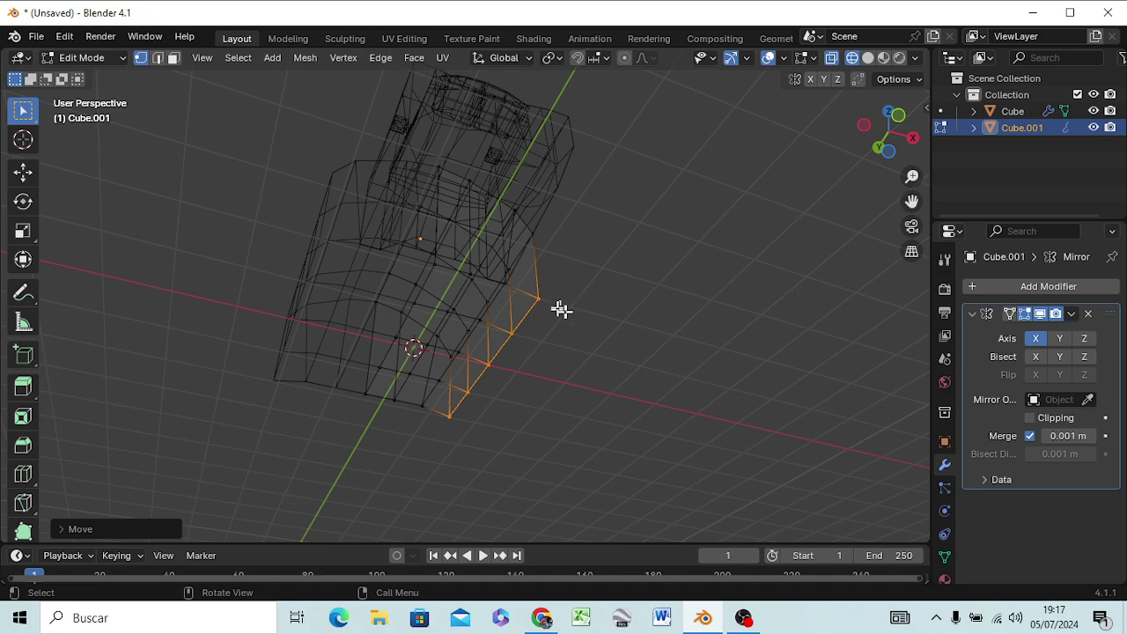
{"action": "mouse_move", "coordinate": [569, 366]}
{"action": "middle_mouse_down"}
{"action": "mouse_move", "coordinate": [403, 403]}
{"action": "mouse_move", "coordinate": [302, 473]}
{"action": "middle_mouse_up"}
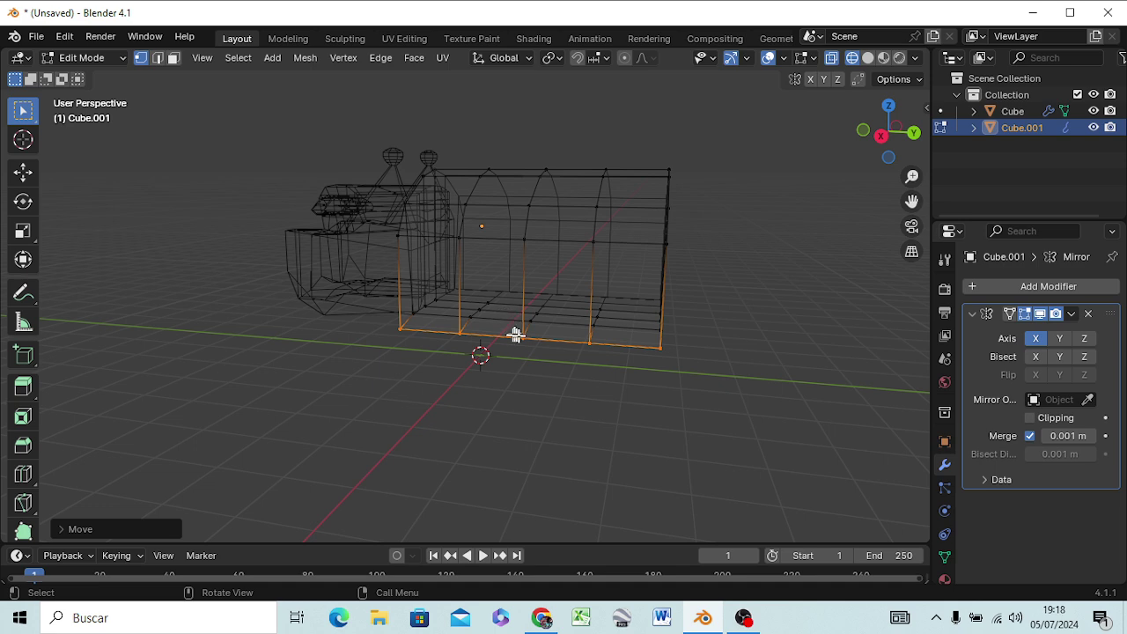
Step: In the side view, raise the middle bottom vertex of the rear box vertically into an arch peak
{"action": "left_click", "coordinate": [529, 382]}
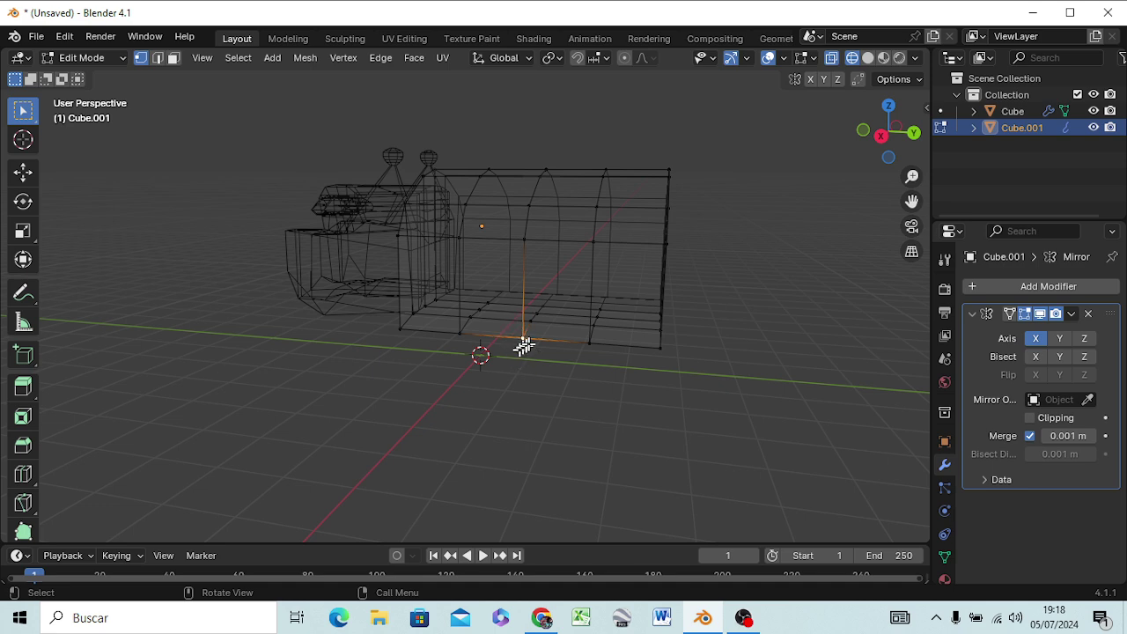
{"action": "key", "text": "KP_3"}
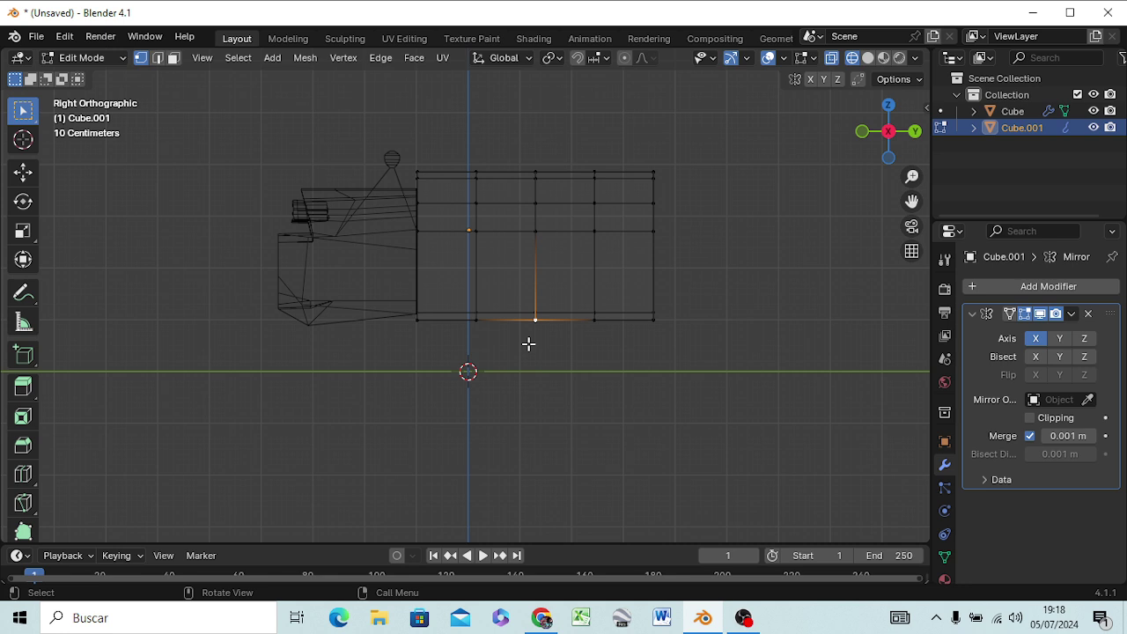
{"action": "key", "text": "g"}
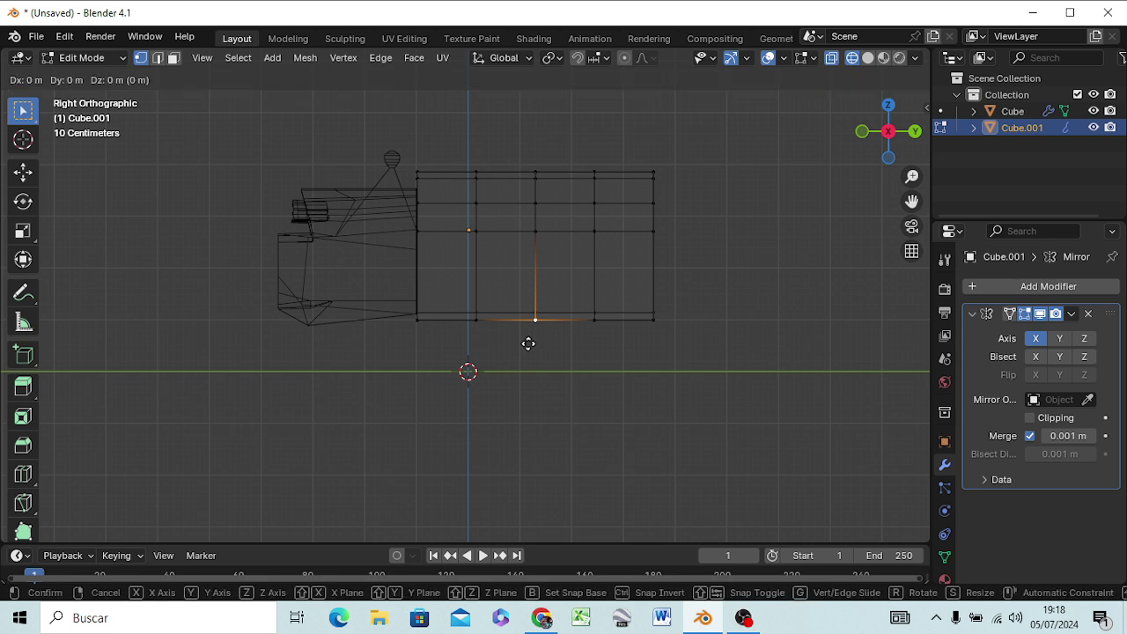
{"action": "key", "text": "z"}
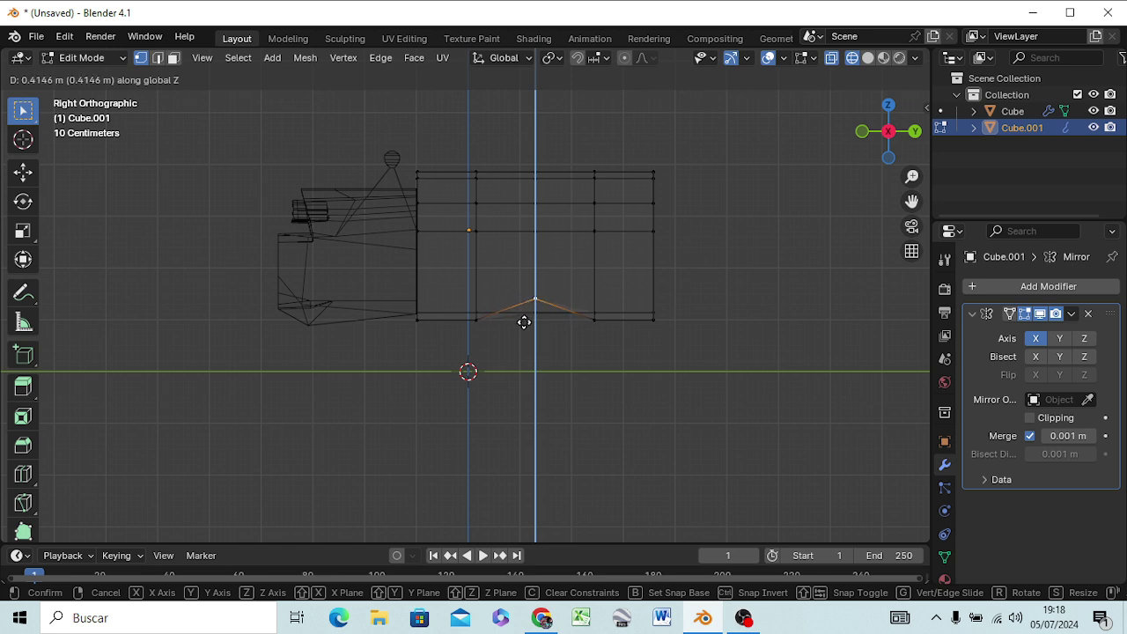
{"action": "left_click", "coordinate": [524, 319]}
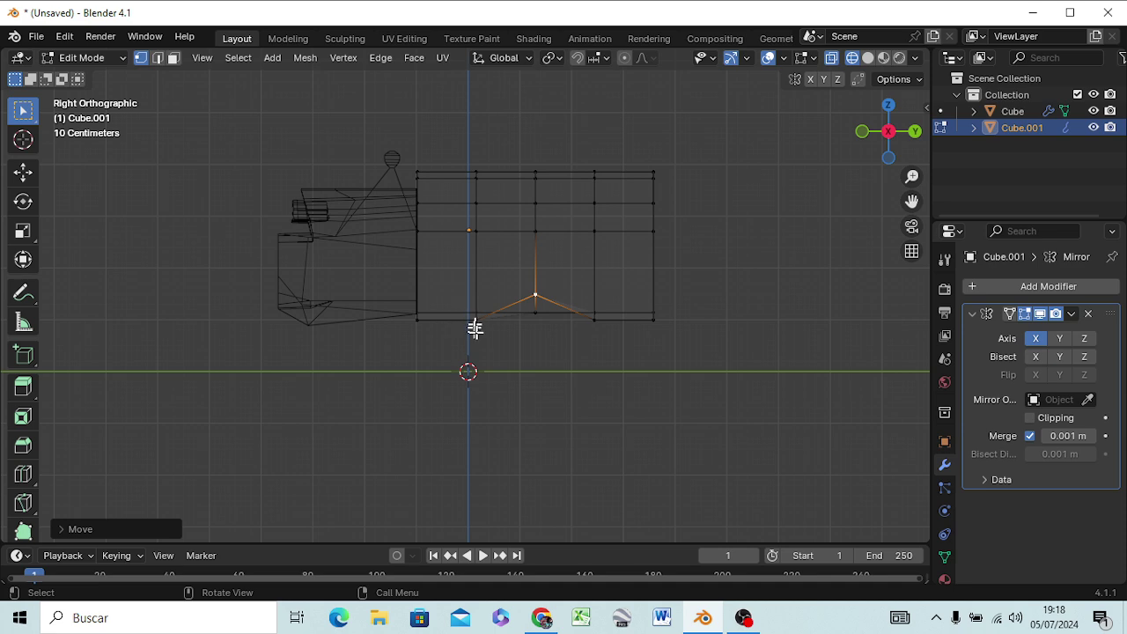
Step: Orbit around the new arch and select another vertex on the rear box
{"action": "mouse_move", "coordinate": [470, 358]}
{"action": "middle_mouse_down"}
{"action": "mouse_move", "coordinate": [492, 324]}
{"action": "mouse_move", "coordinate": [529, 335]}
{"action": "mouse_move", "coordinate": [490, 346]}
{"action": "mouse_move", "coordinate": [466, 332]}
{"action": "mouse_move", "coordinate": [582, 344]}
{"action": "mouse_move", "coordinate": [607, 327]}
{"action": "mouse_move", "coordinate": [622, 294]}
{"action": "middle_mouse_up"}
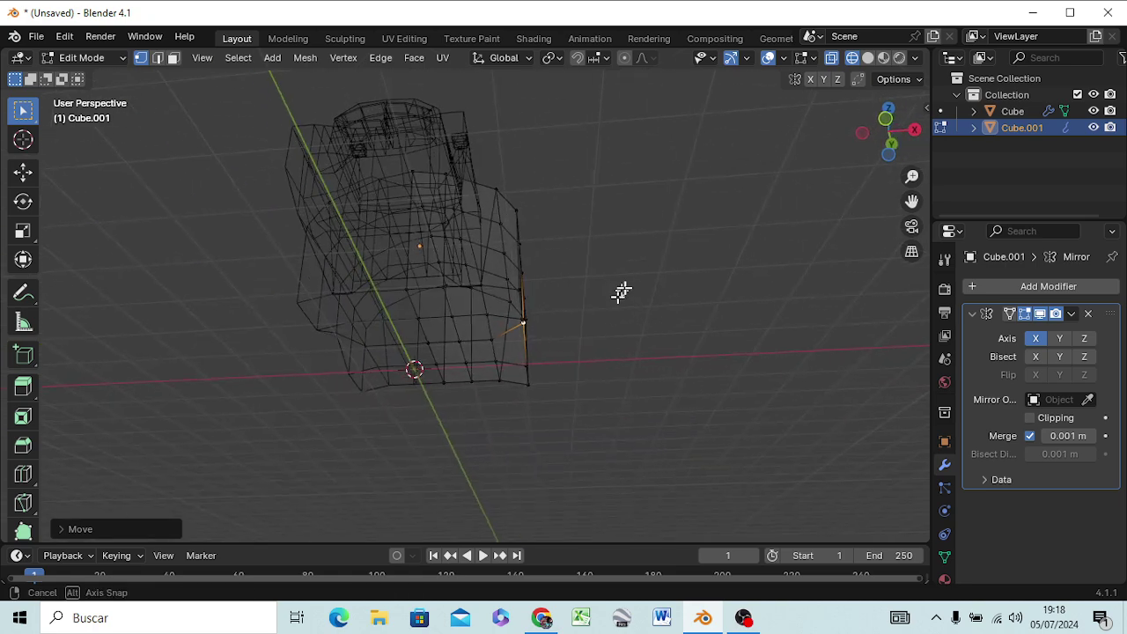
{"action": "mouse_move", "coordinate": [558, 382]}
{"action": "middle_mouse_down"}
{"action": "mouse_move", "coordinate": [537, 370]}
{"action": "mouse_move", "coordinate": [648, 315]}
{"action": "mouse_move", "coordinate": [564, 335]}
{"action": "mouse_move", "coordinate": [431, 396]}
{"action": "mouse_move", "coordinate": [428, 428]}
{"action": "middle_mouse_up"}
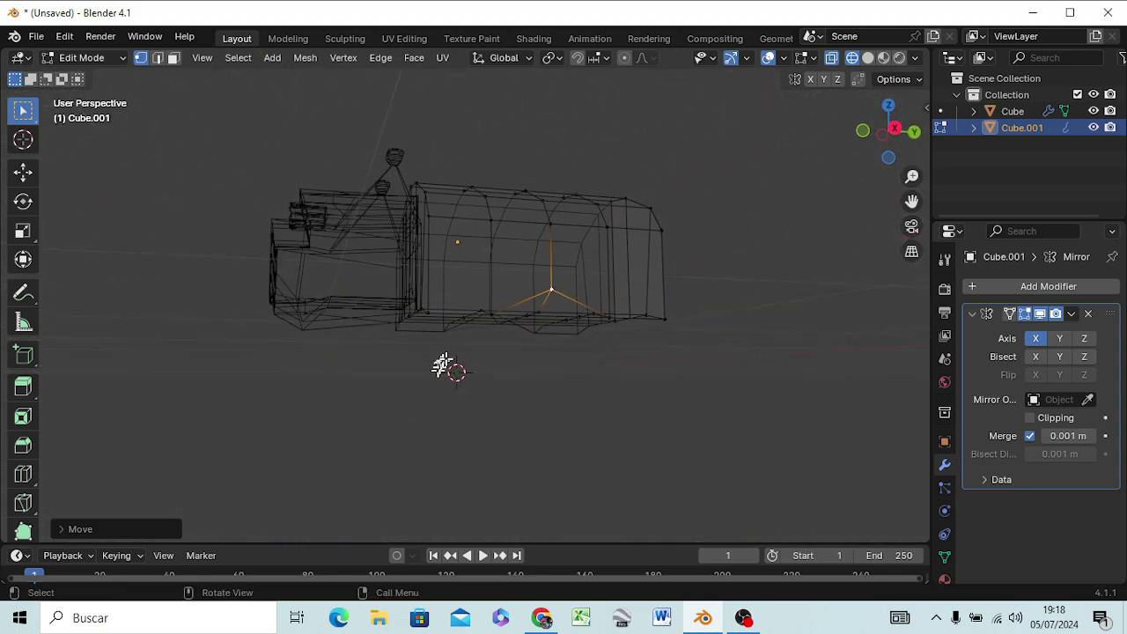
{"action": "mouse_move", "coordinate": [446, 367]}
{"action": "middle_mouse_down"}
{"action": "mouse_move", "coordinate": [484, 364]}
{"action": "mouse_move", "coordinate": [466, 294]}
{"action": "middle_mouse_up"}
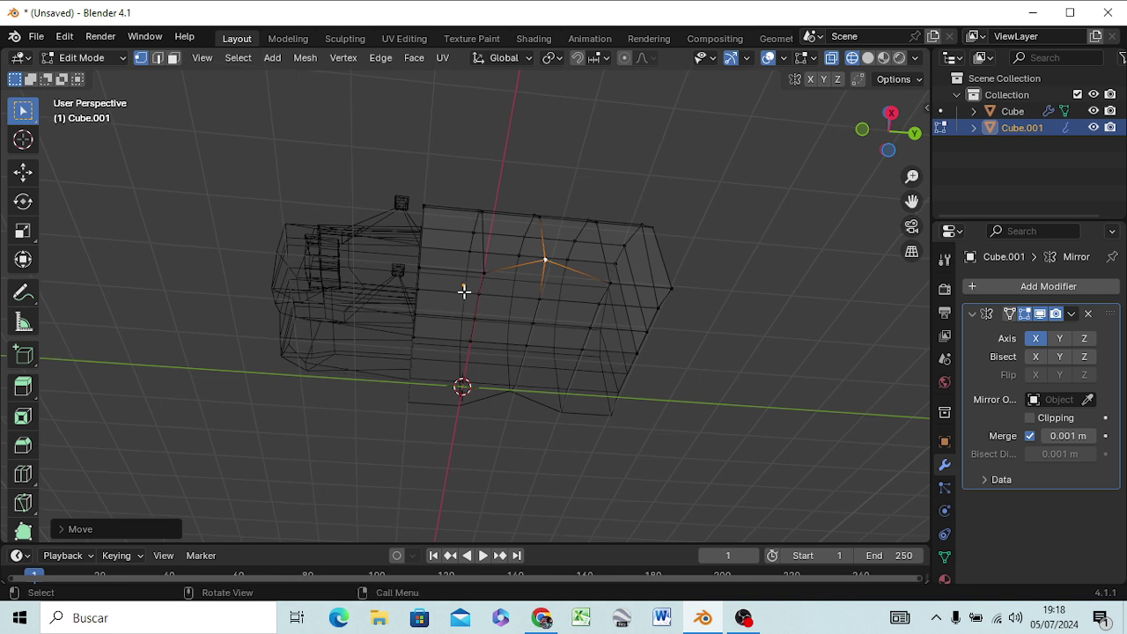
{"action": "left_click", "coordinate": [449, 287]}
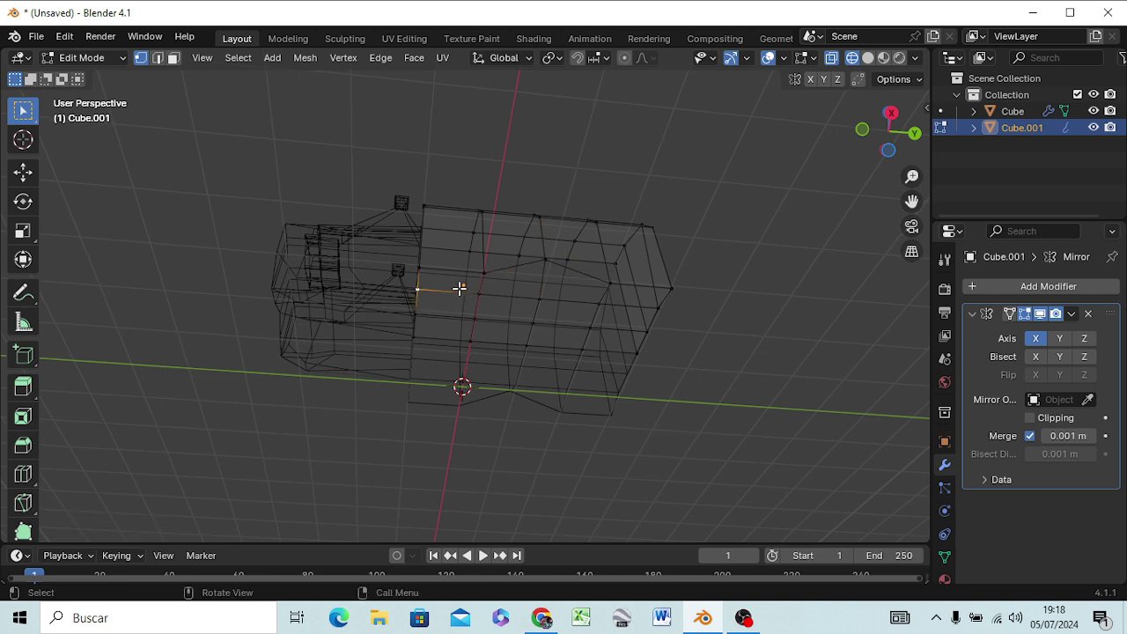
Step: Switch the viewport to solid shading and use face selection mode
{"action": "key", "text": "z"}
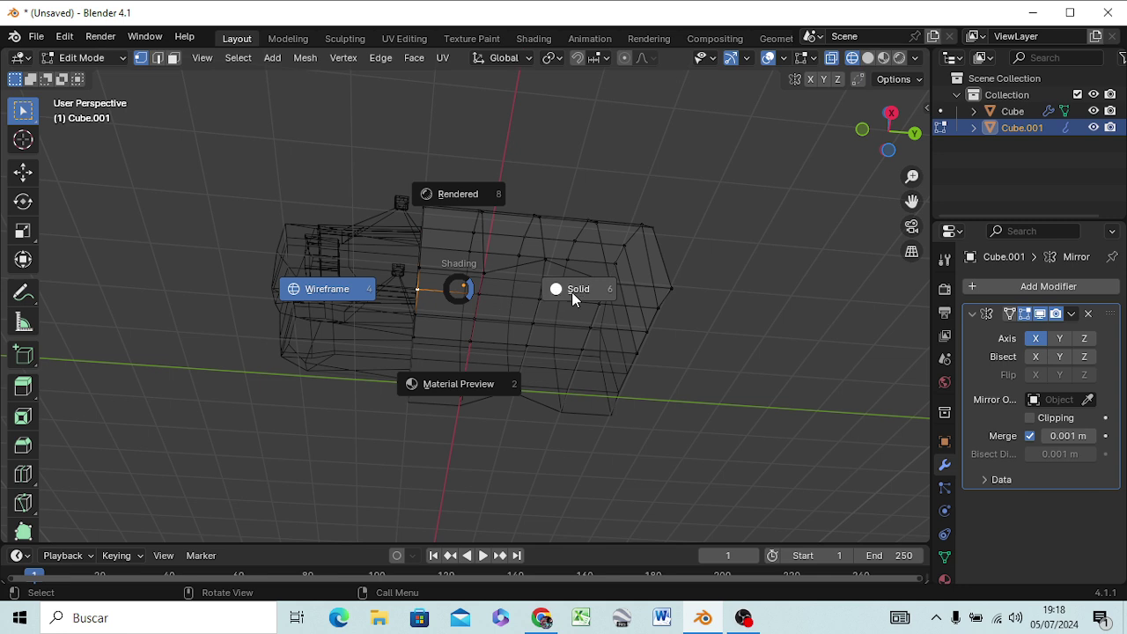
{"action": "left_click", "coordinate": [572, 291]}
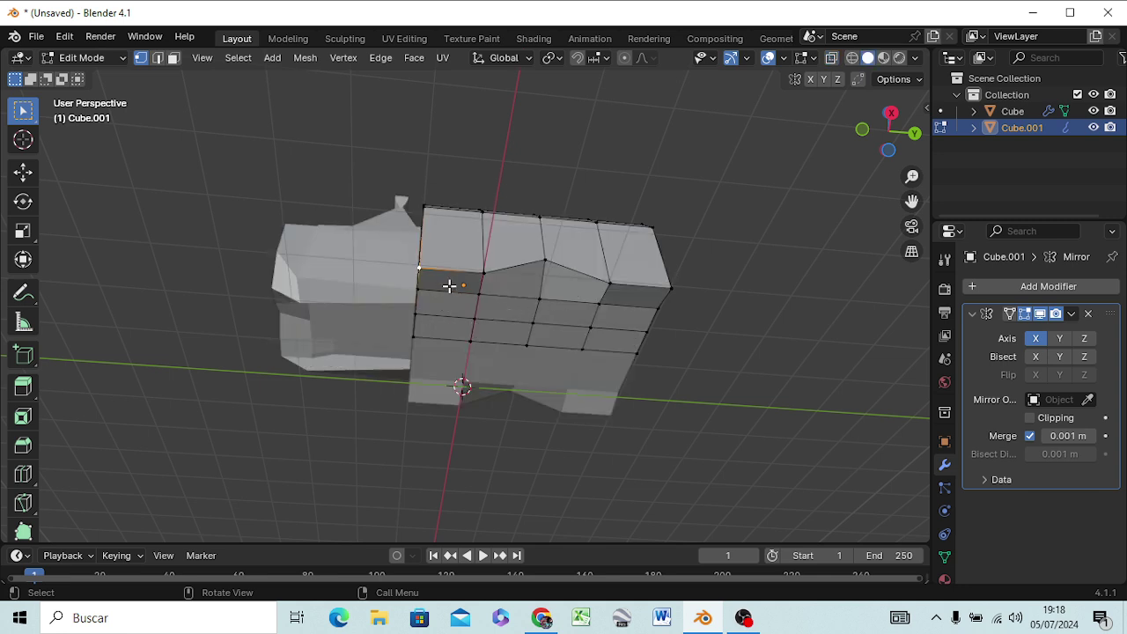
{"action": "key", "text": "3"}
Step: Select the four lower skirt faces at the front and rear, then view from the right
{"action": "left_click", "coordinate": [449, 285]}
{"action": "left_click", "coordinate": [448, 303]}
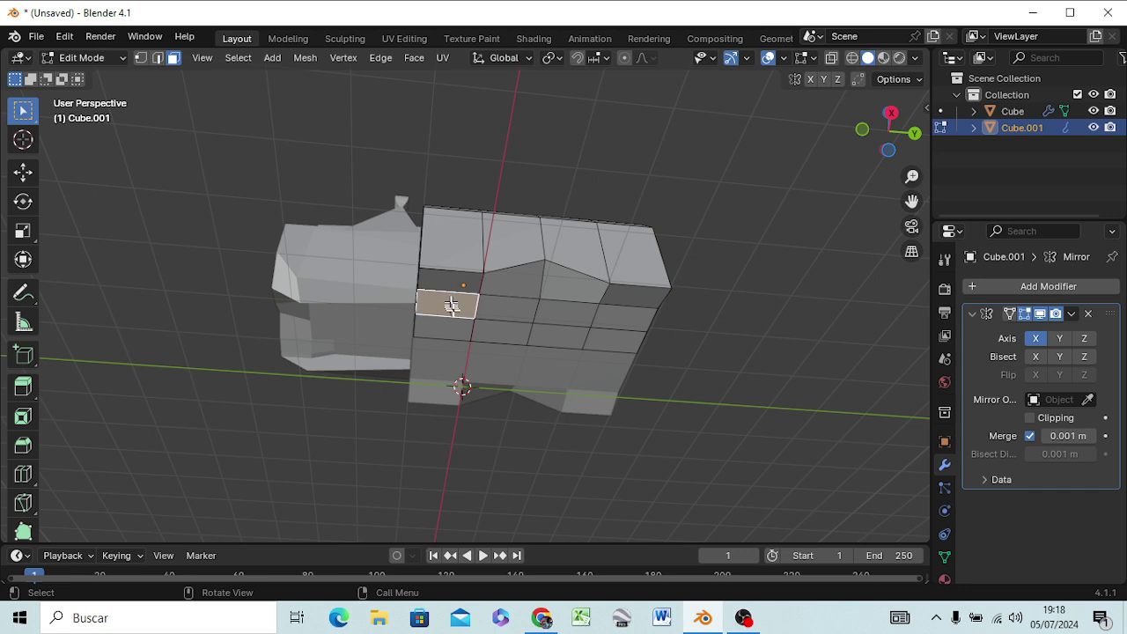
{"action": "left_click", "coordinate": [625, 303]}
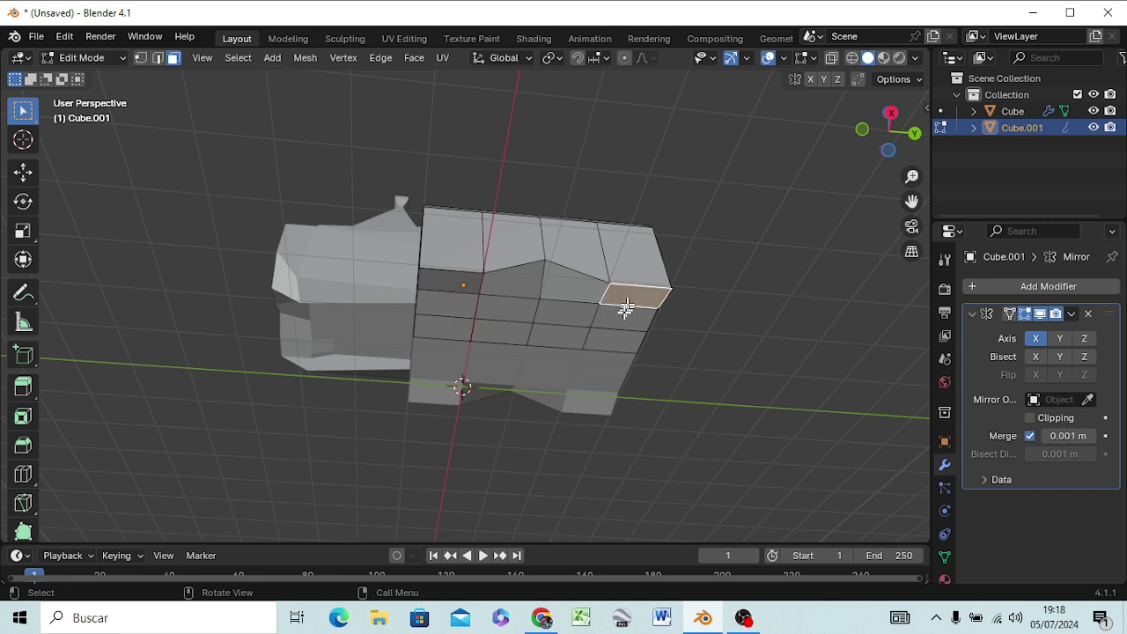
{"action": "left_click", "coordinate": [621, 317]}
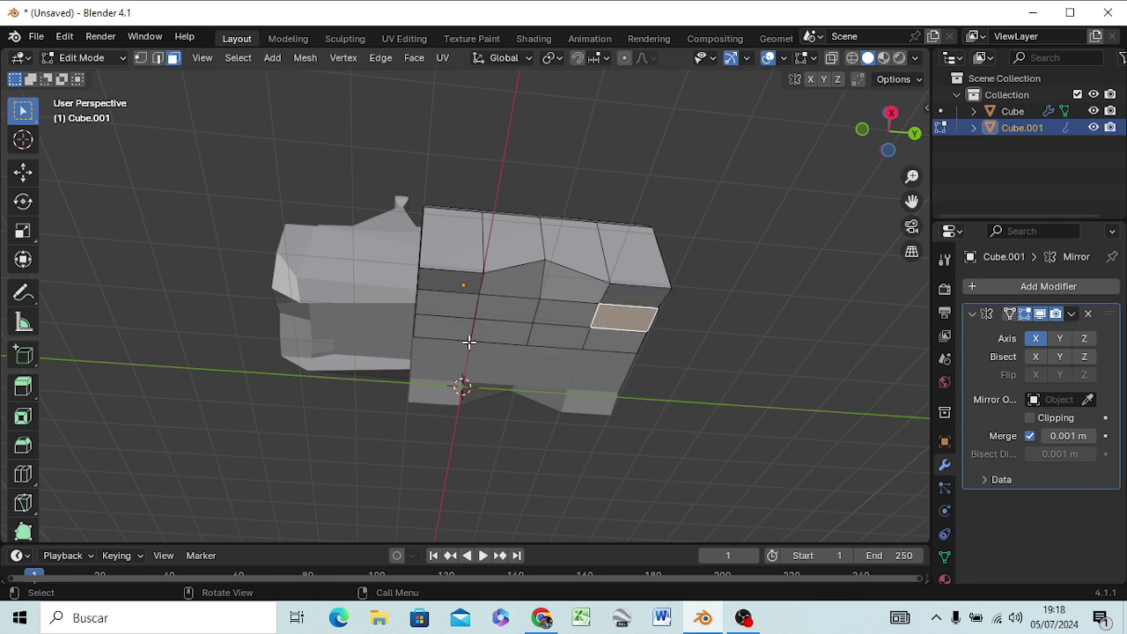
{"action": "mouse_move", "coordinate": [466, 335]}
{"action": "middle_mouse_down"}
{"action": "mouse_move", "coordinate": [447, 385]}
{"action": "mouse_move", "coordinate": [465, 326]}
{"action": "middle_mouse_up"}
{"action": "left_click", "coordinate": [447, 286]}
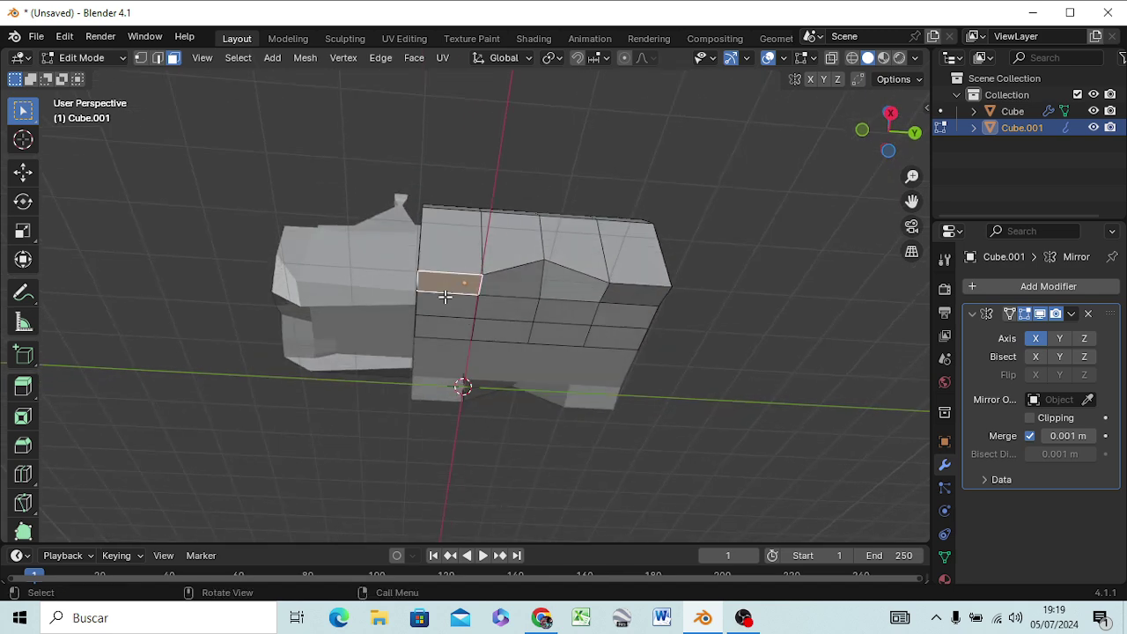
{"action": "left_click", "coordinate": [451, 302], "text": "shift"}
{"action": "left_click", "coordinate": [617, 302], "text": "shift"}
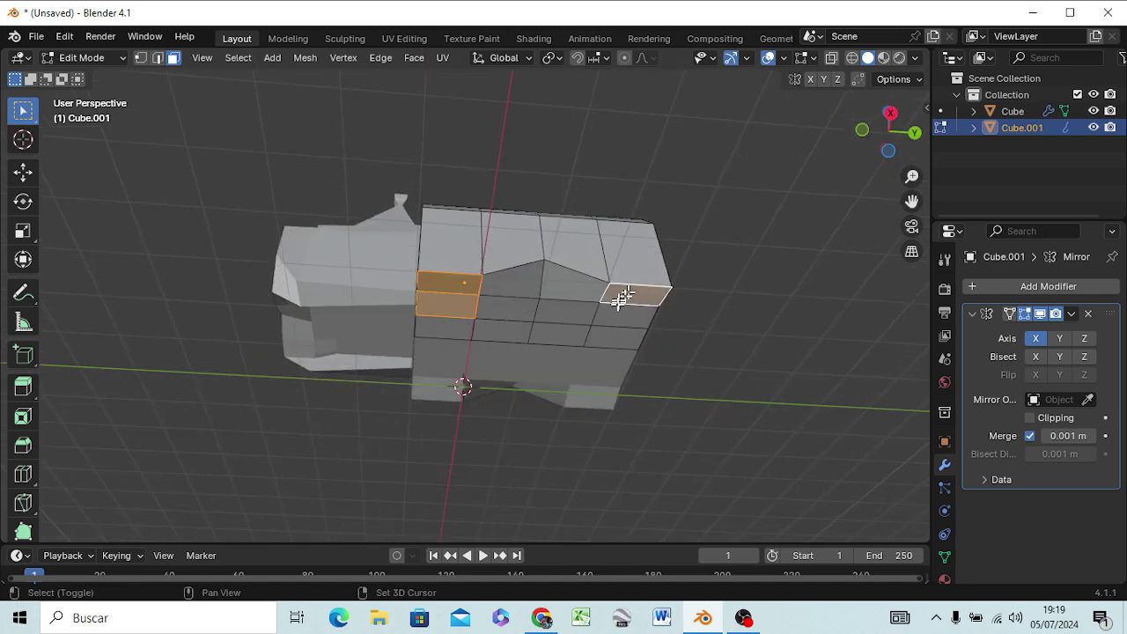
{"action": "left_click", "coordinate": [617, 314], "text": "shift"}
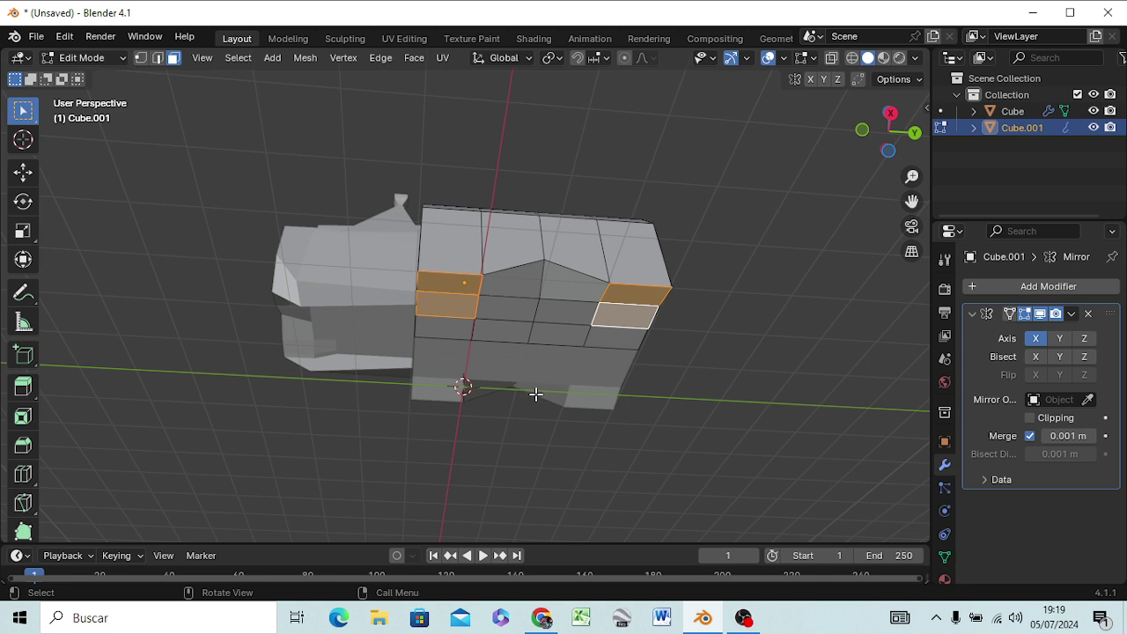
{"action": "key", "text": "KP_3"}
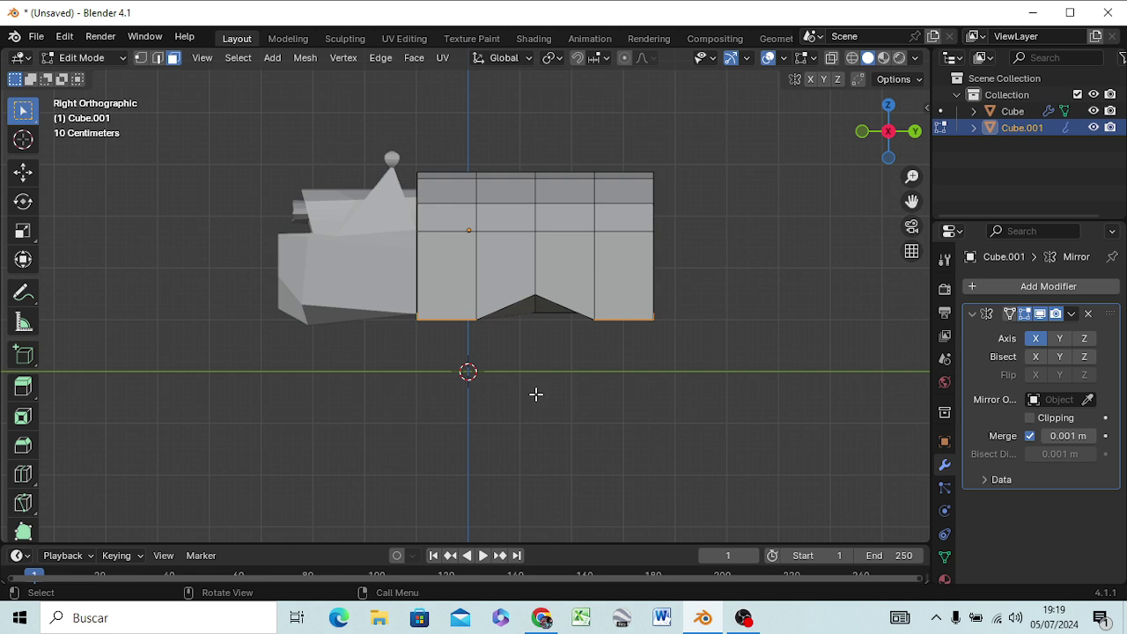
Step: Enlarge the four faces by about 1.07 and extrude them 0.6093 m down into legs
{"action": "key", "text": "s"}
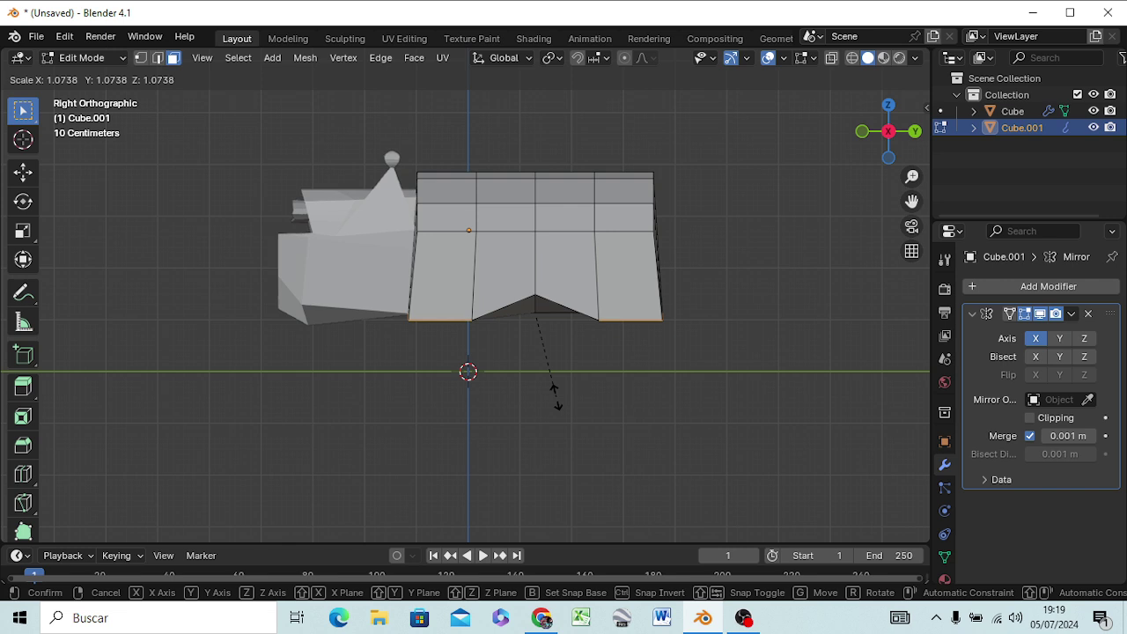
{"action": "left_click", "coordinate": [555, 397]}
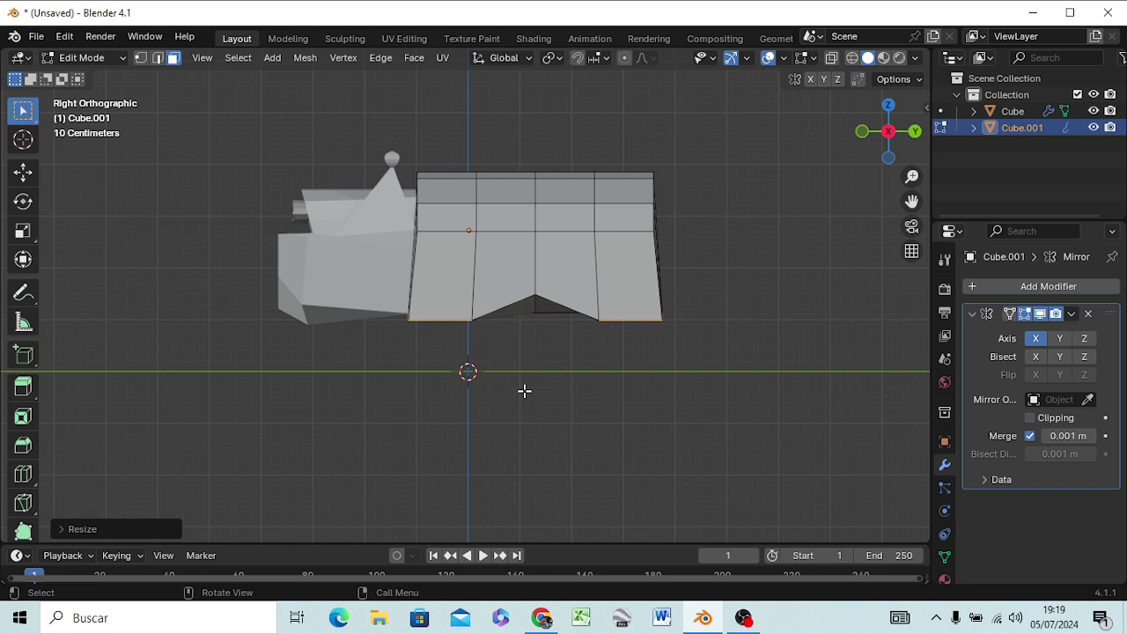
{"action": "key", "text": "e"}
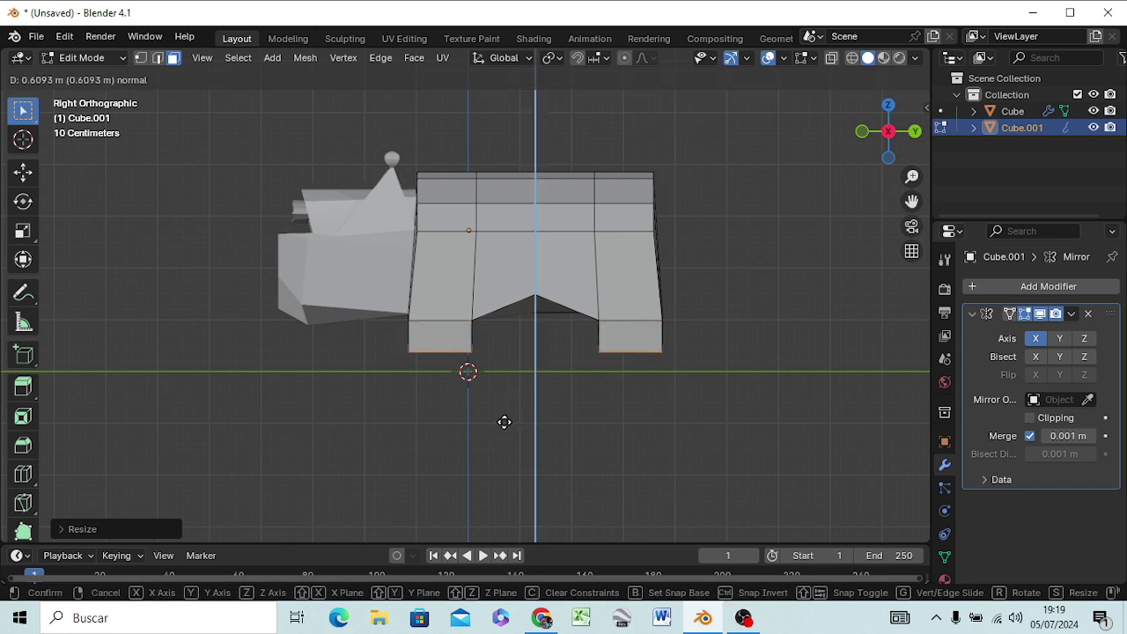
{"action": "left_click", "coordinate": [505, 422]}
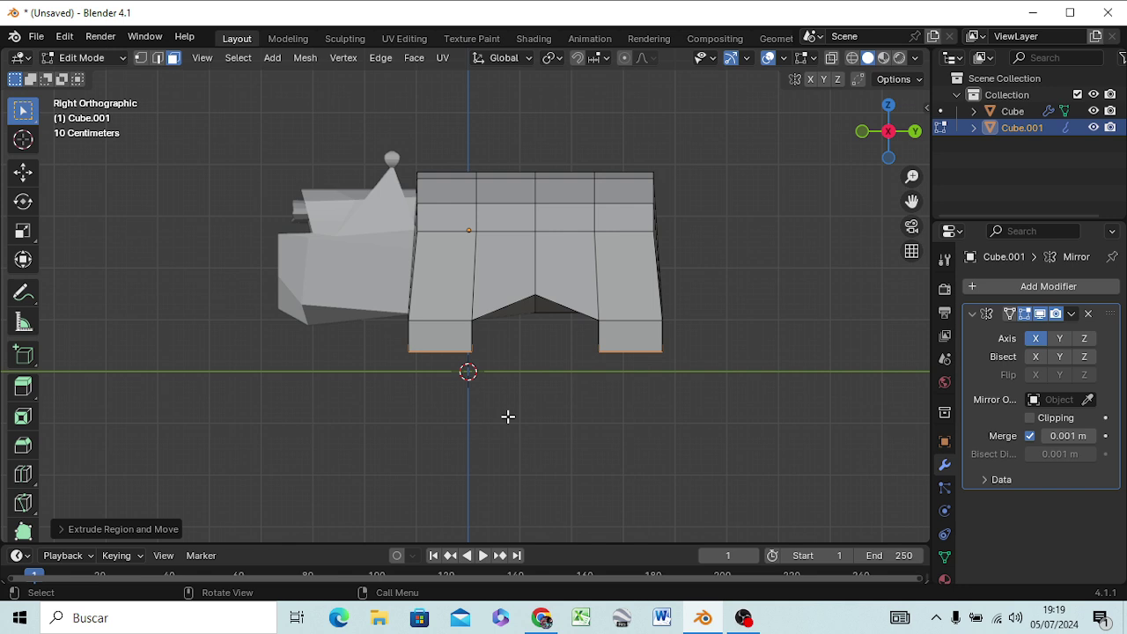
{"action": "key", "text": "s"}
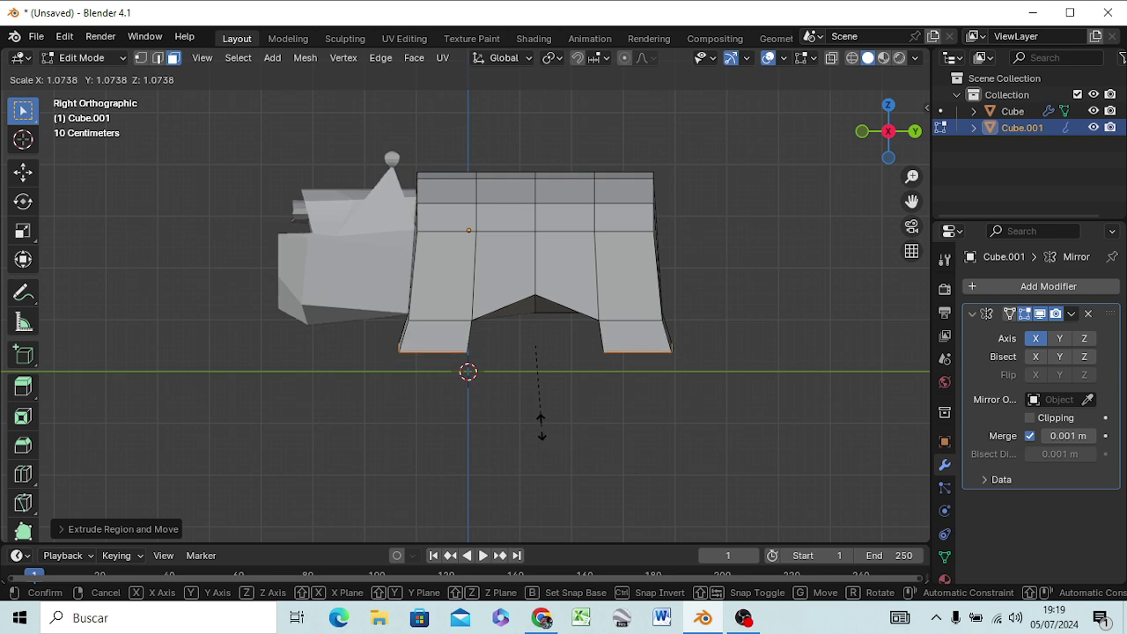
{"action": "right_click", "coordinate": [541, 427]}
{"action": "mouse_move", "coordinate": [547, 426]}
{"action": "middle_mouse_down"}
{"action": "mouse_move", "coordinate": [727, 393]}
{"action": "mouse_move", "coordinate": [646, 445]}
{"action": "mouse_move", "coordinate": [559, 461]}
{"action": "mouse_move", "coordinate": [514, 453]}
{"action": "mouse_move", "coordinate": [490, 403]}
{"action": "mouse_move", "coordinate": [424, 358]}
{"action": "middle_mouse_up"}
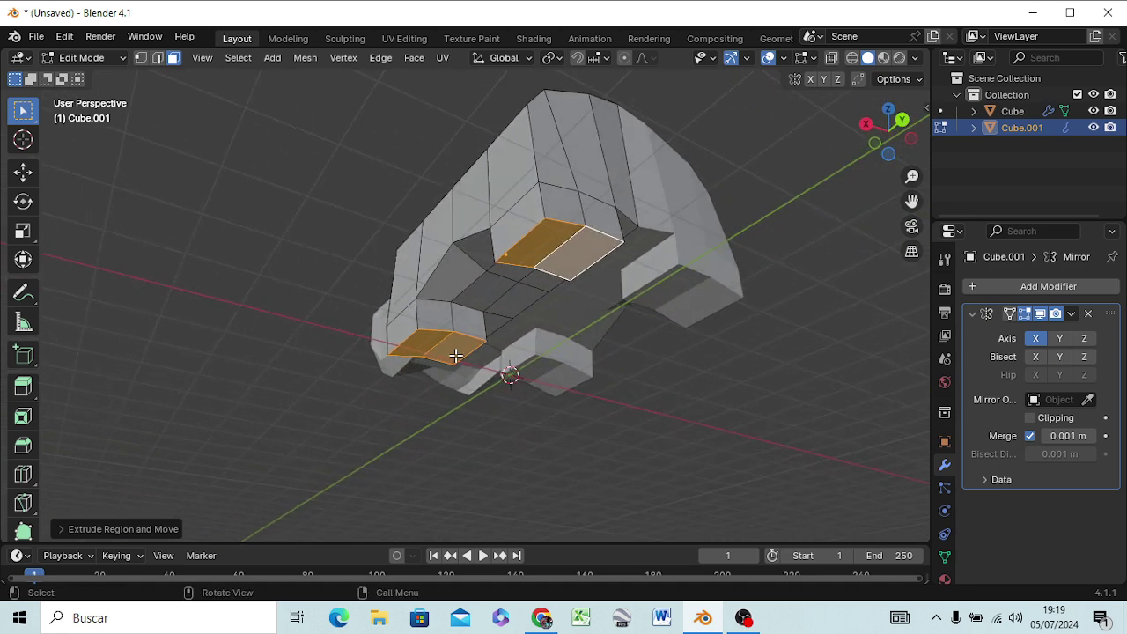
{"action": "key", "text": "KP_3"}
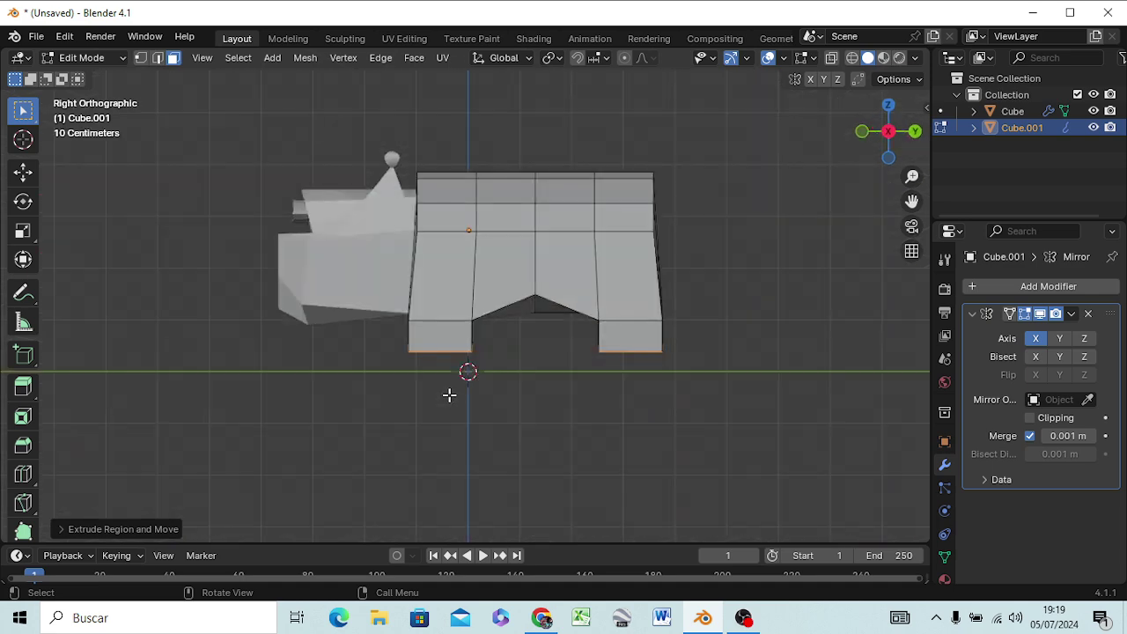
{"action": "key", "text": "KP_1"}
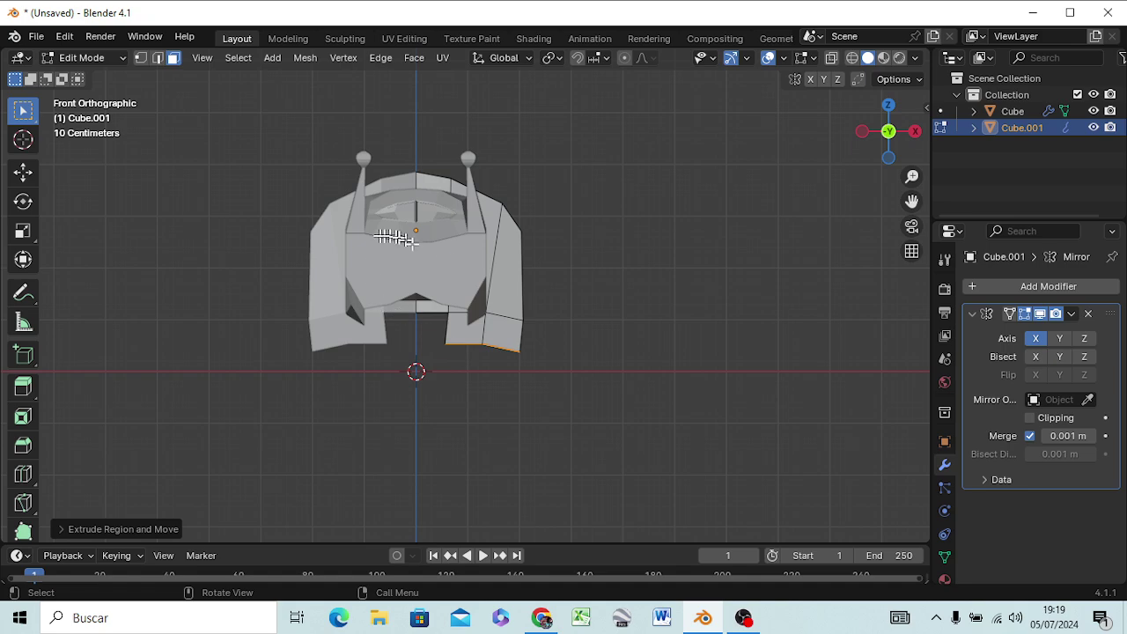
{"action": "mouse_move", "coordinate": [407, 241]}
{"action": "middle_mouse_down"}
{"action": "mouse_move", "coordinate": [290, 328]}
{"action": "mouse_move", "coordinate": [449, 289]}
{"action": "mouse_move", "coordinate": [496, 272]}
{"action": "mouse_move", "coordinate": [488, 258]}
{"action": "mouse_move", "coordinate": [461, 345]}
{"action": "mouse_move", "coordinate": [450, 272]}
{"action": "mouse_move", "coordinate": [415, 252]}
{"action": "mouse_move", "coordinate": [329, 248]}
{"action": "mouse_move", "coordinate": [390, 267]}
{"action": "mouse_move", "coordinate": [514, 256]}
{"action": "mouse_move", "coordinate": [466, 252]}
{"action": "mouse_move", "coordinate": [466, 222]}
{"action": "middle_mouse_up"}
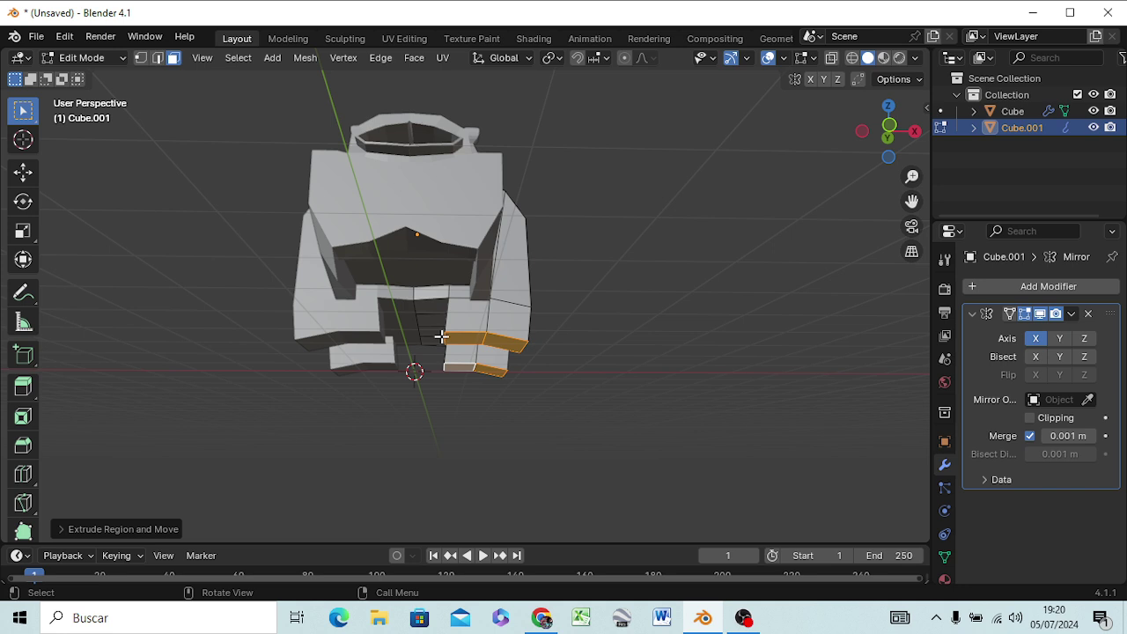
{"action": "mouse_move", "coordinate": [457, 337]}
{"action": "middle_mouse_down"}
{"action": "mouse_move", "coordinate": [496, 349]}
{"action": "mouse_move", "coordinate": [483, 367]}
{"action": "mouse_move", "coordinate": [455, 355]}
{"action": "middle_mouse_up"}
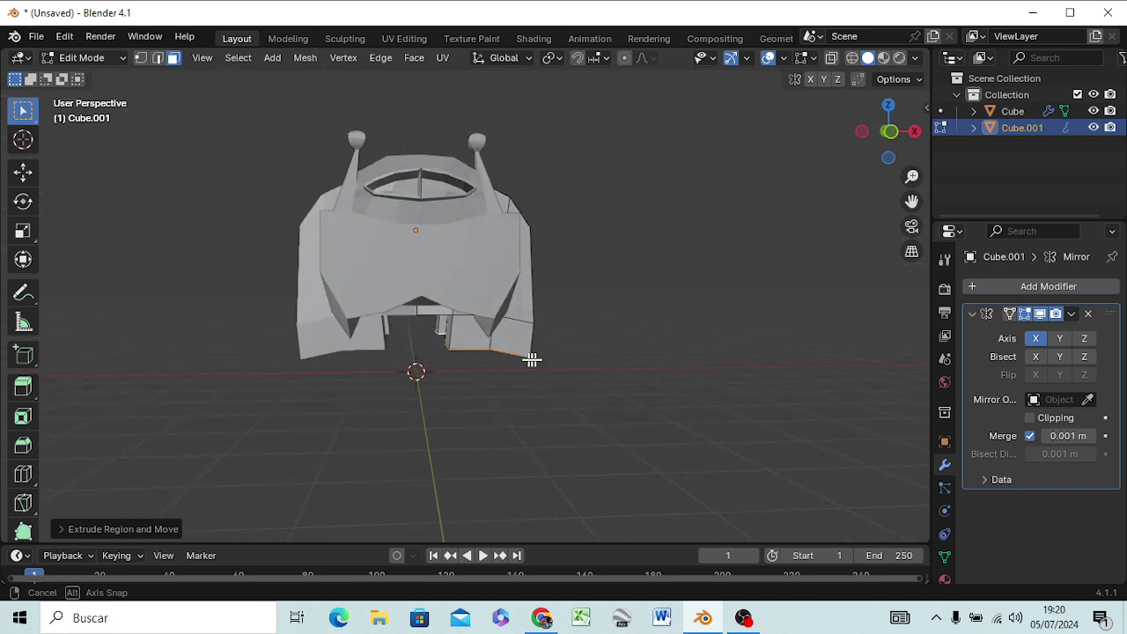
{"action": "mouse_move", "coordinate": [531, 361]}
{"action": "middle_mouse_down"}
{"action": "mouse_move", "coordinate": [732, 344]}
{"action": "mouse_move", "coordinate": [760, 355]}
{"action": "mouse_move", "coordinate": [784, 390]}
{"action": "mouse_move", "coordinate": [787, 481]}
{"action": "mouse_move", "coordinate": [802, 438]}
{"action": "mouse_move", "coordinate": [843, 385]}
{"action": "mouse_move", "coordinate": [872, 372]}
{"action": "mouse_move", "coordinate": [866, 343]}
{"action": "mouse_move", "coordinate": [806, 458]}
{"action": "mouse_move", "coordinate": [780, 461]}
{"action": "mouse_move", "coordinate": [302, 414]}
{"action": "middle_mouse_up"}
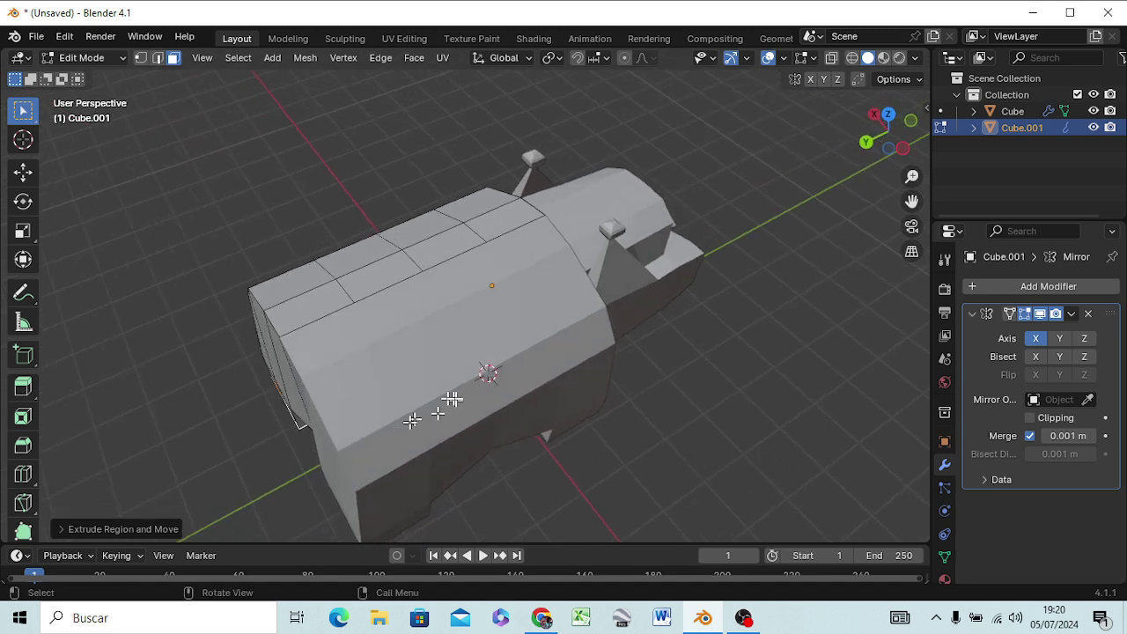
Step: Edge-slide a vertical edge loop on the rear box upward, then switch to OBS Studio
{"action": "mouse_move", "coordinate": [270, 329]}
{"action": "middle_mouse_down"}
{"action": "mouse_move", "coordinate": [447, 345]}
{"action": "mouse_move", "coordinate": [491, 370]}
{"action": "middle_mouse_up"}
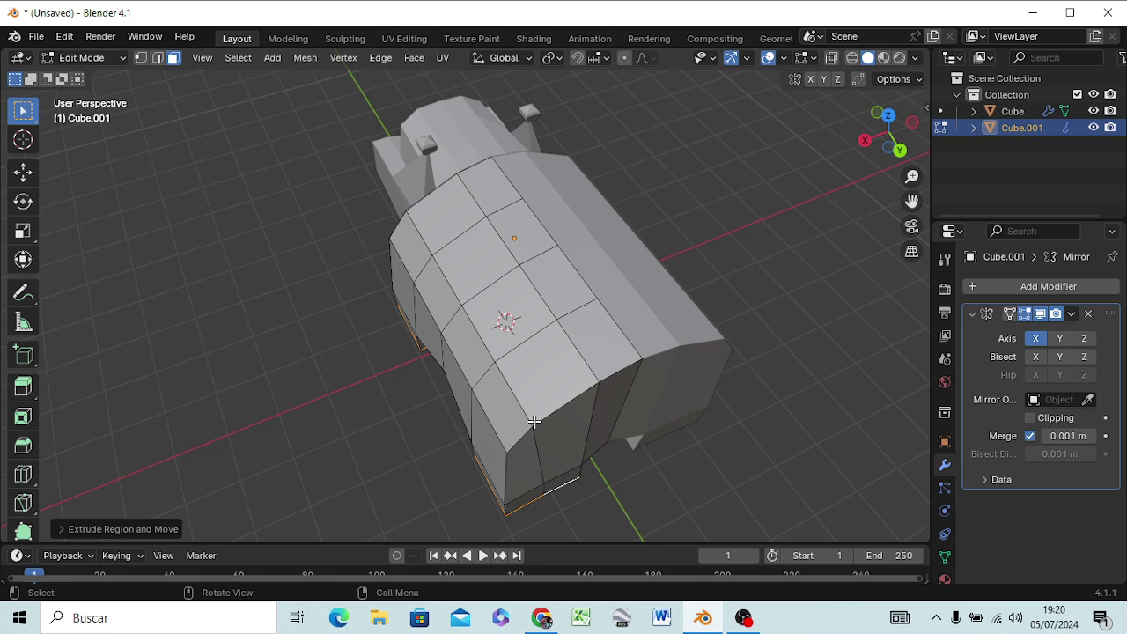
{"action": "key", "text": "1"}
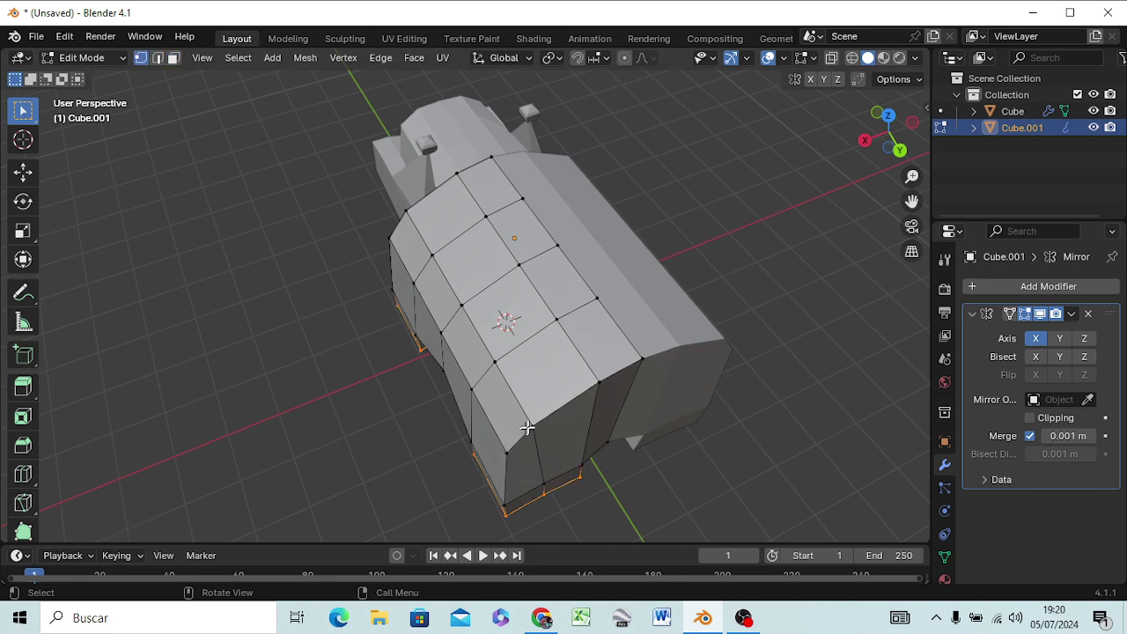
{"action": "left_click", "coordinate": [532, 427], "text": "alt"}
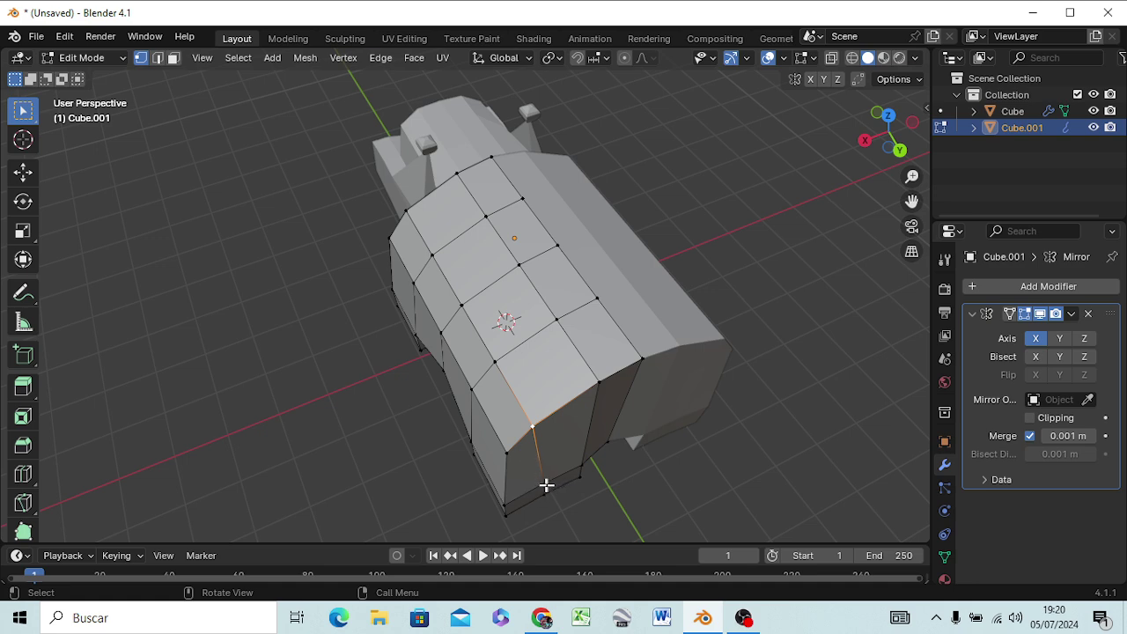
{"action": "key", "text": "g"}
{"action": "key", "text": "g"}
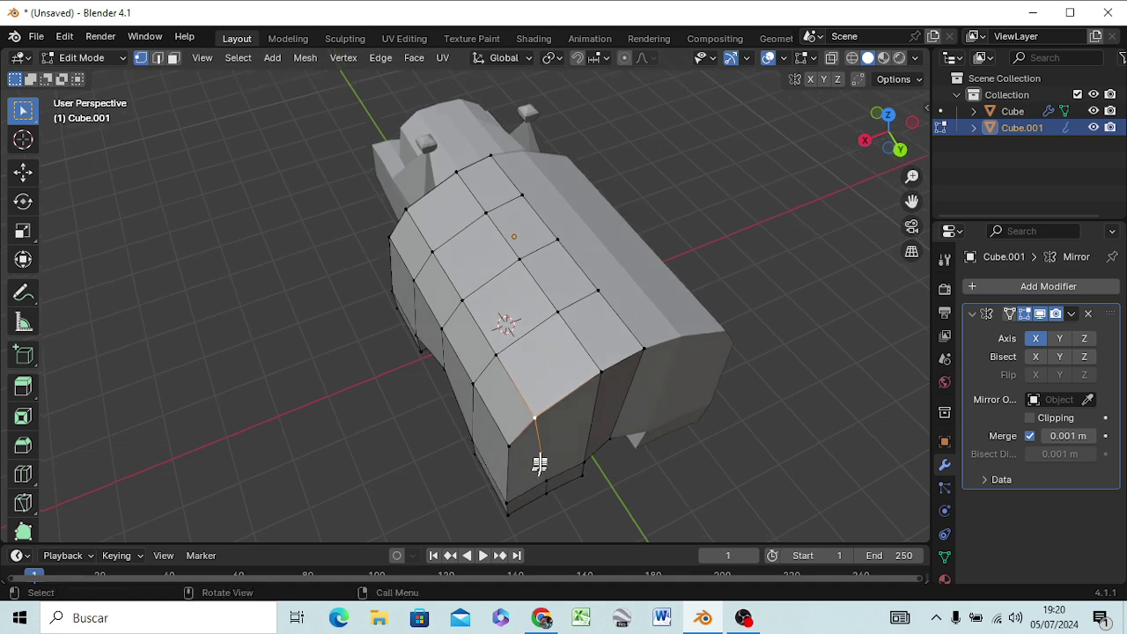
{"action": "middle_click_drag", "start_coordinate": [547, 447], "coordinate": [495, 407]}
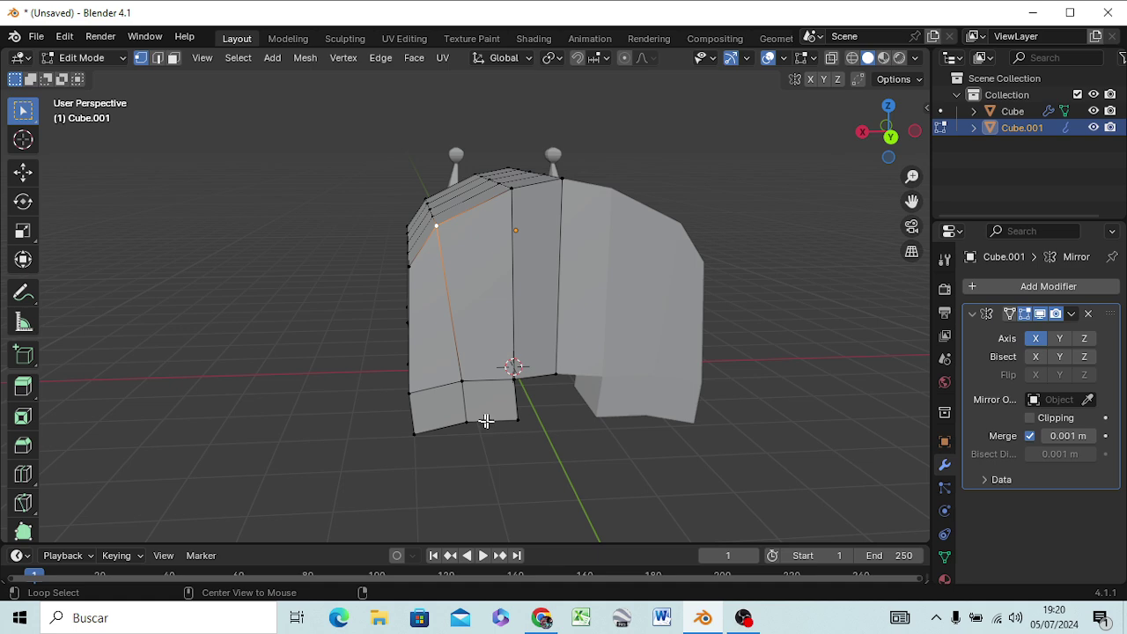
{"action": "key", "text": "alt+Tab"}
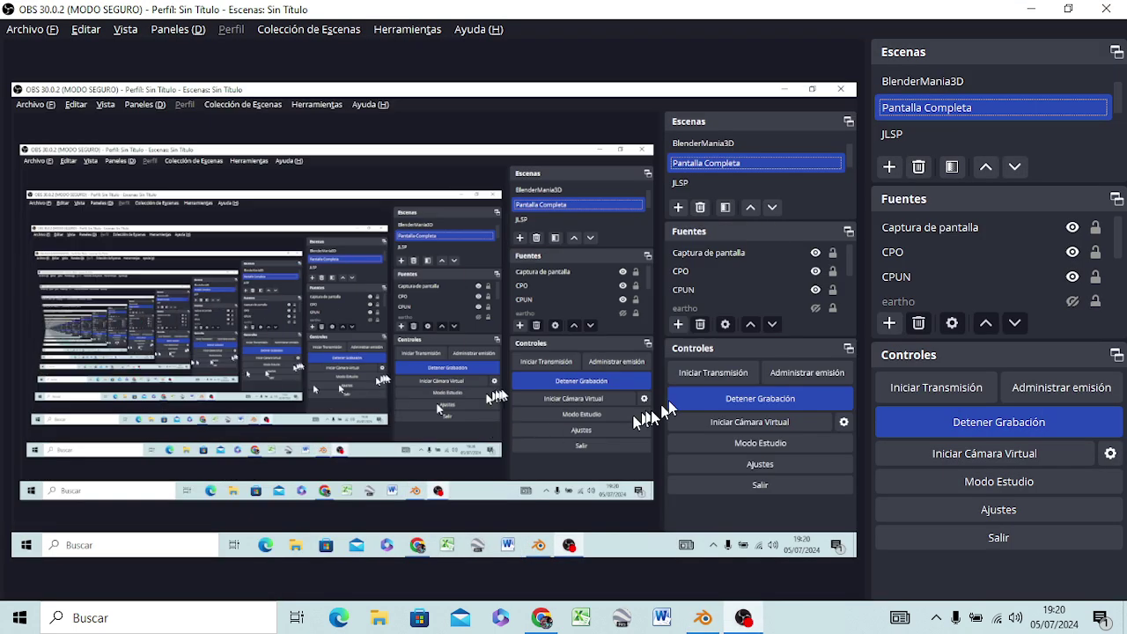